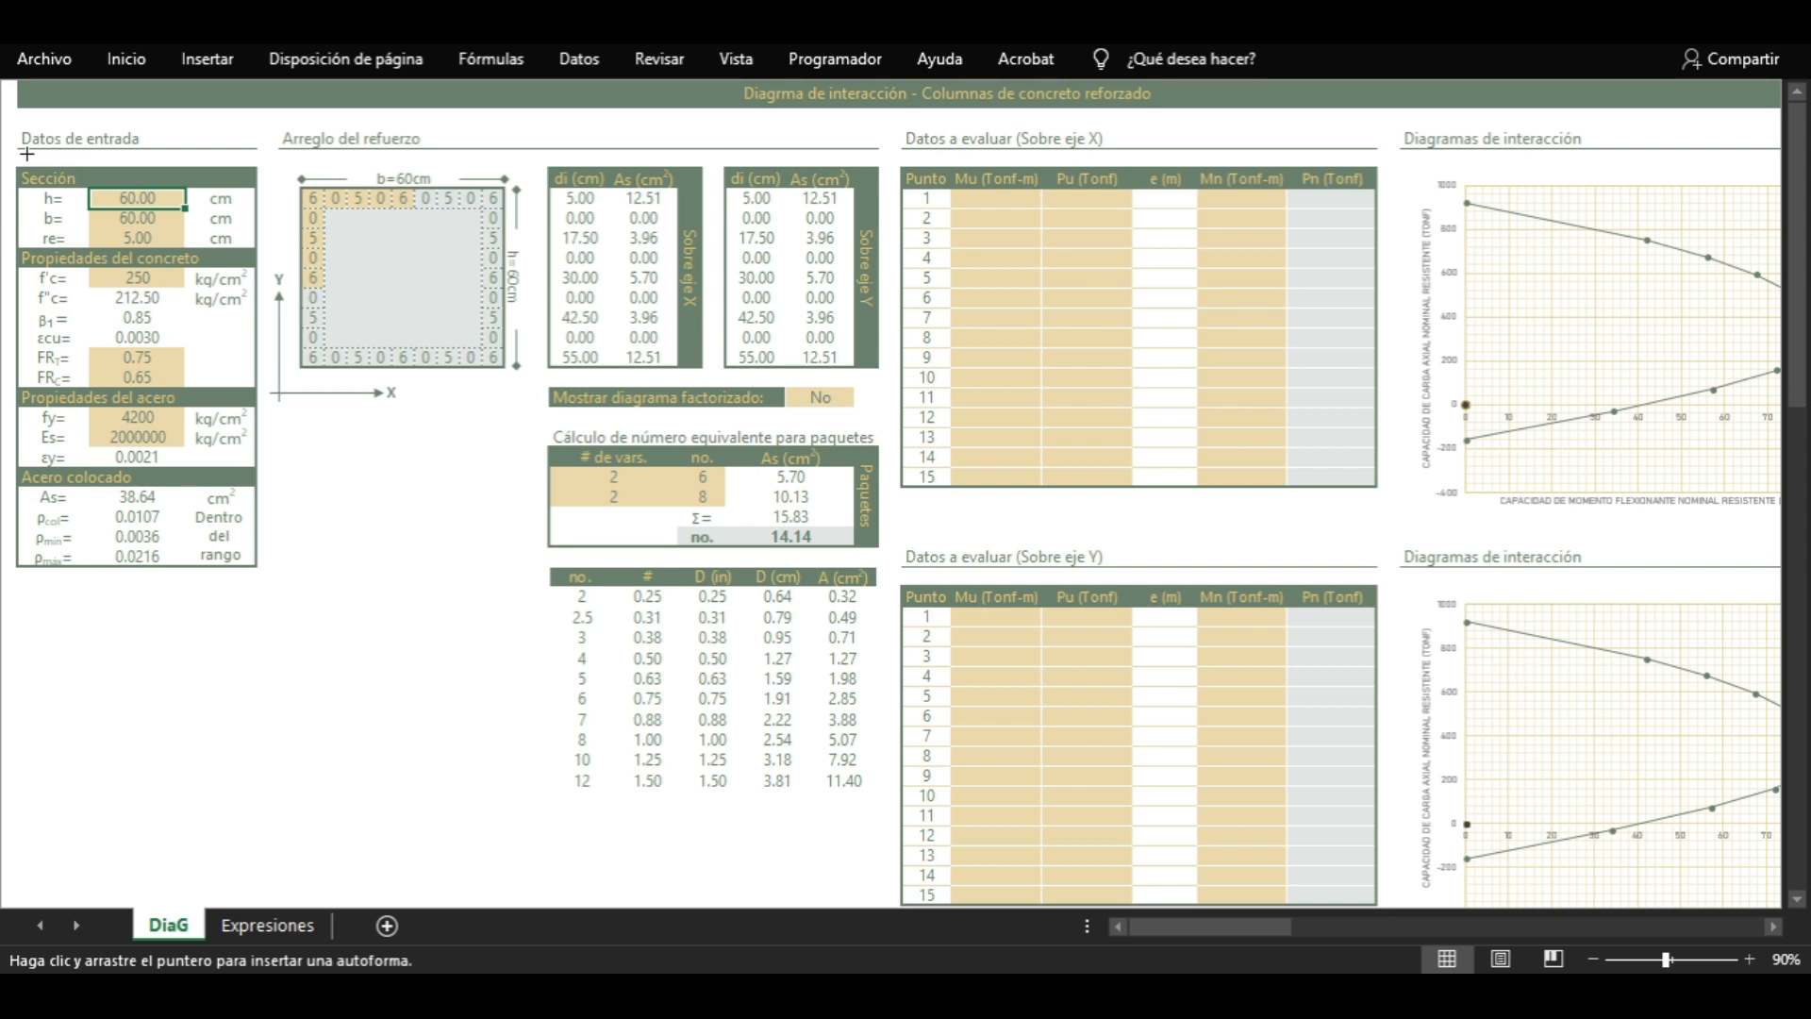
Draw rectangular frames around the input data block, the reinforcement layout of the section and the bar size table
left_click_drag(13, 157, 261, 578)
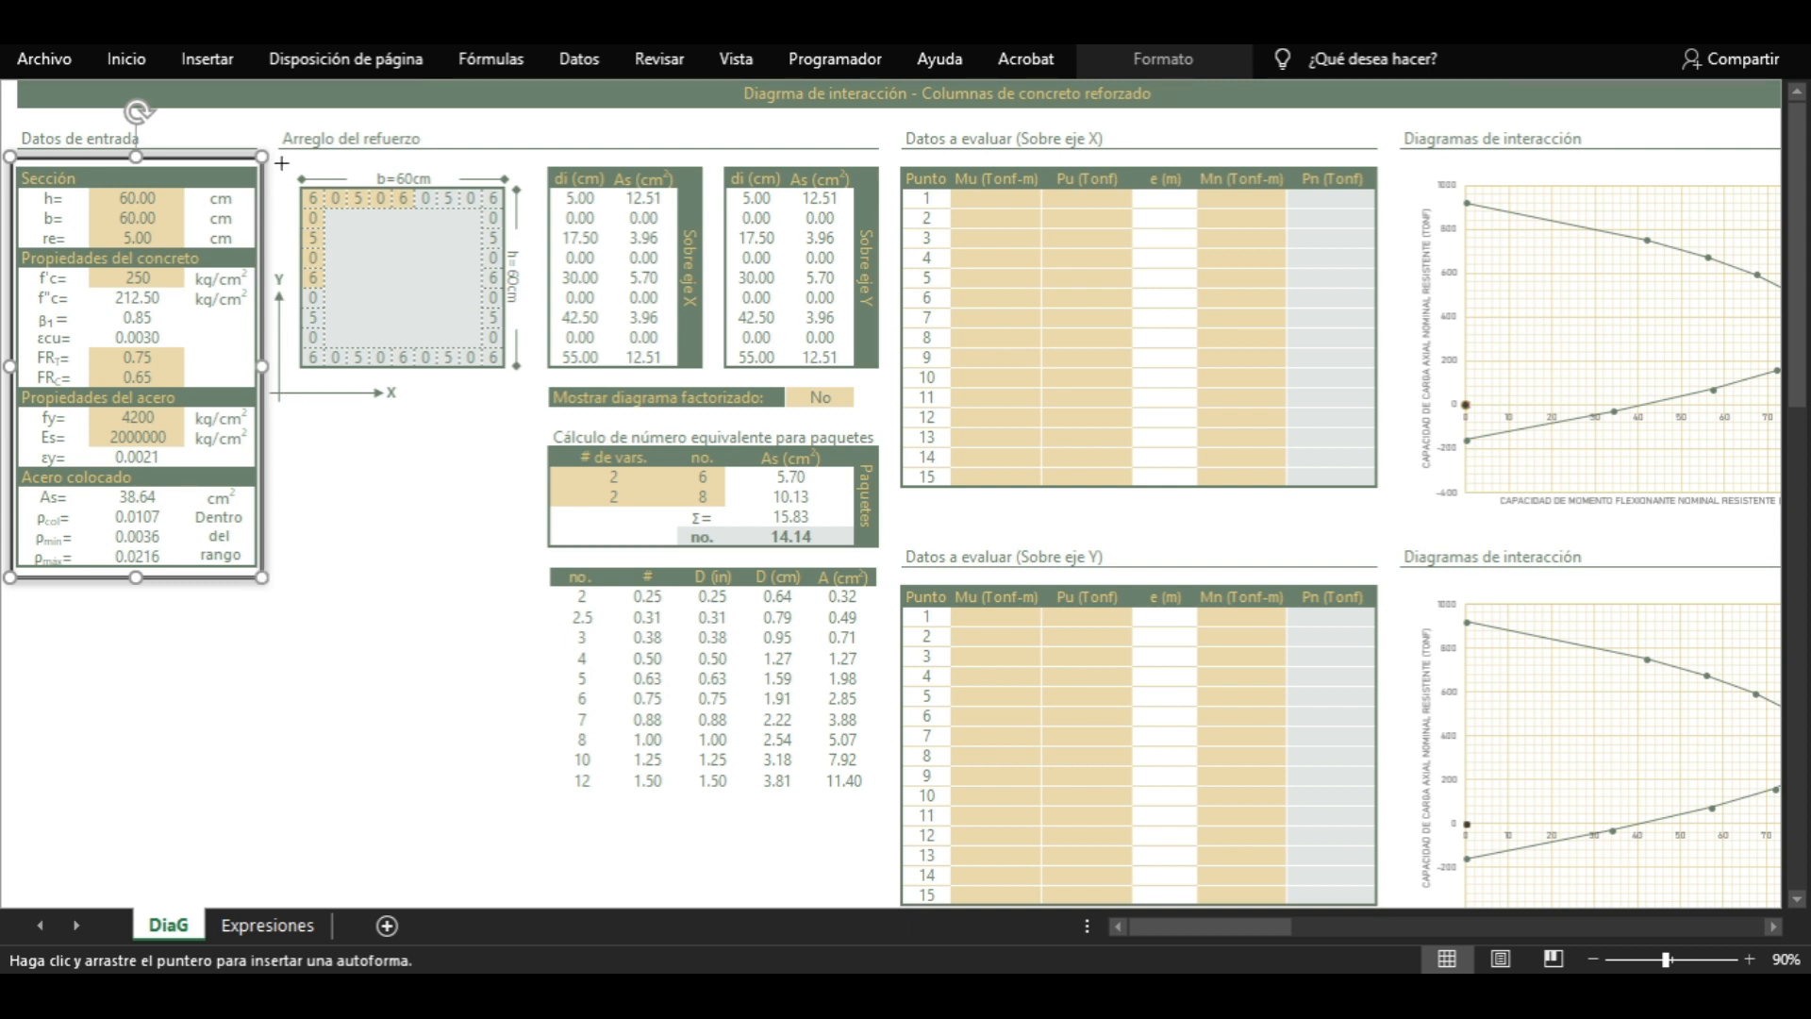
mouse_move(282, 164)
left_mouse_down()
mouse_move(462, 346)
mouse_move(534, 383)
left_mouse_up()
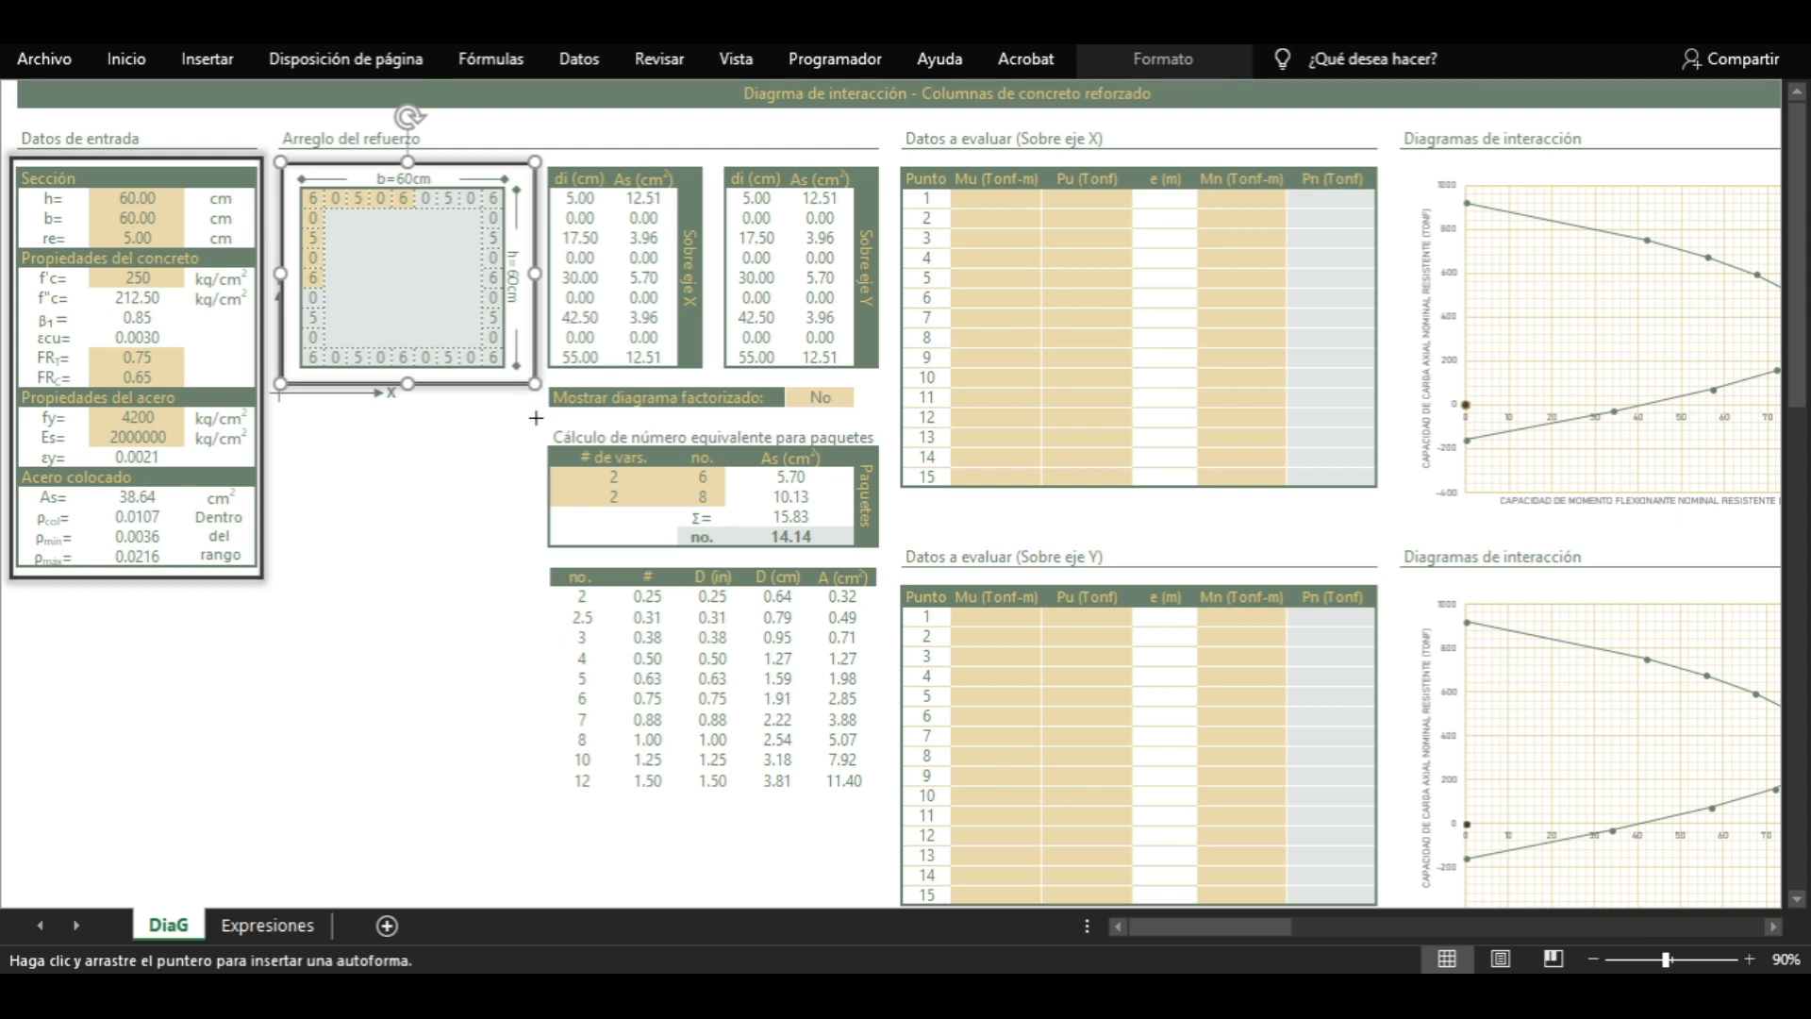
left_click_drag(546, 560, 892, 809)
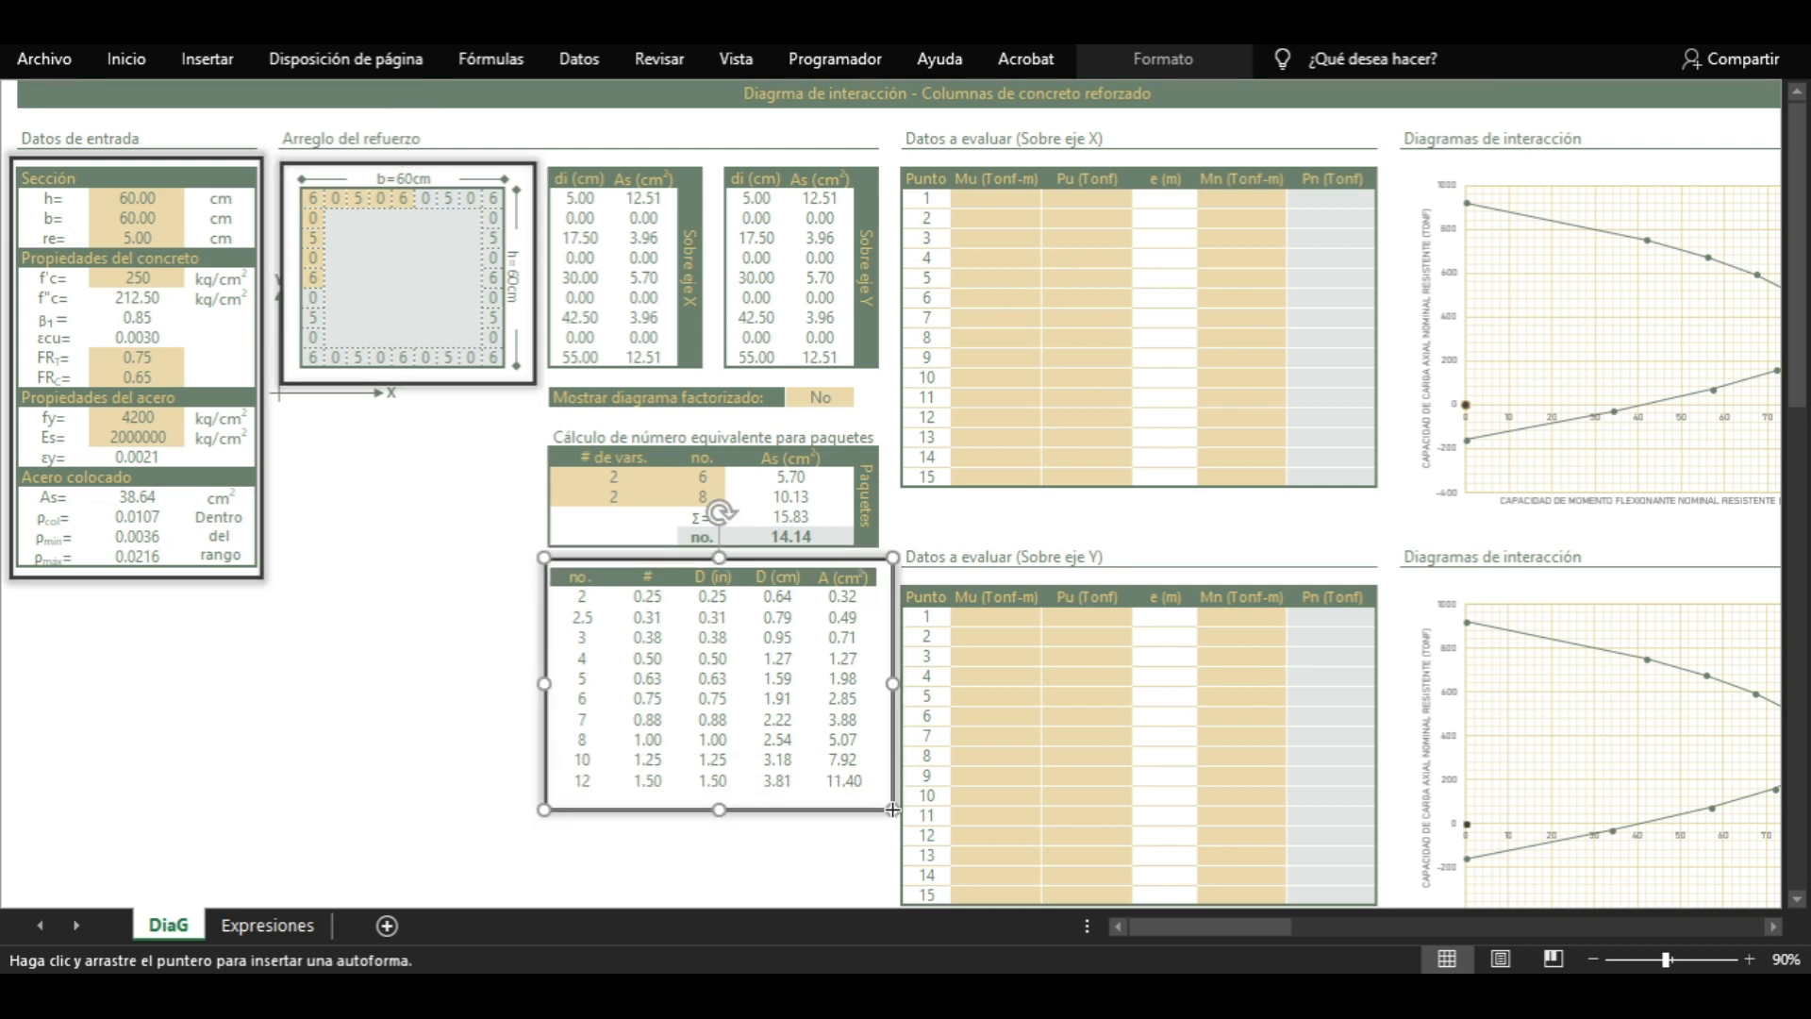
left_click(893, 819)
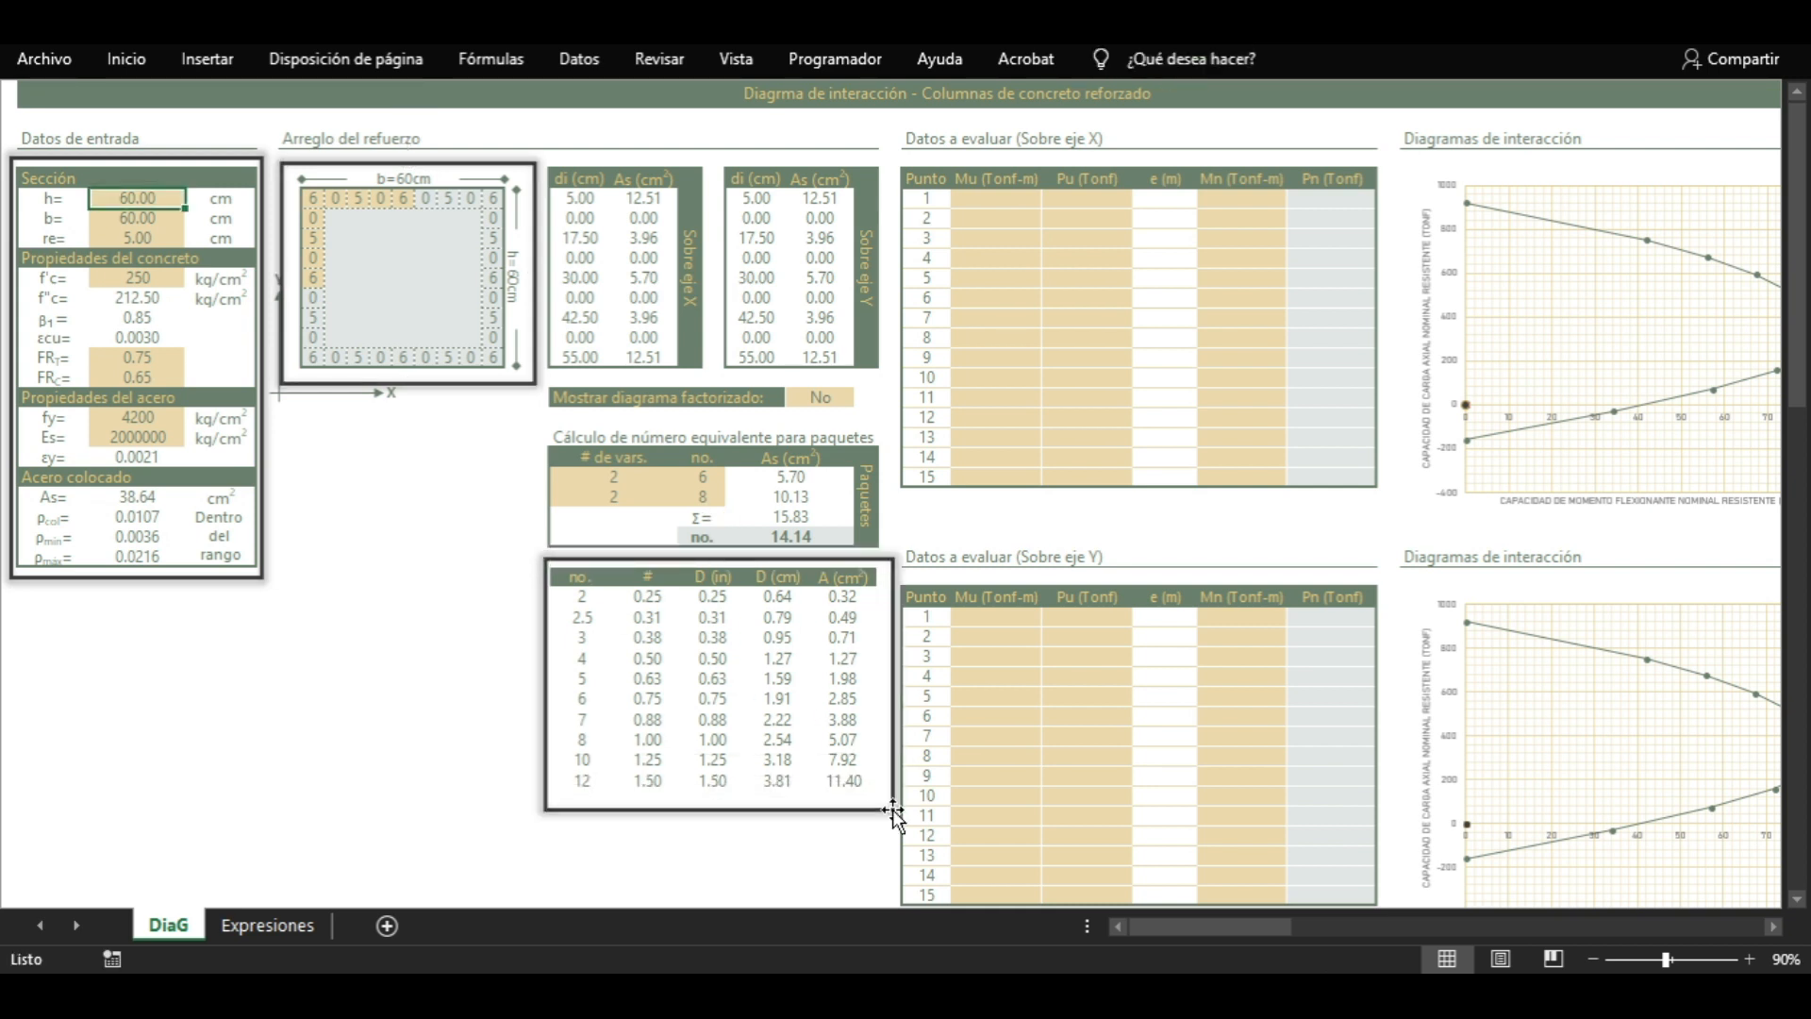
Set the first row of the bar bundle calculation to 1 bar of number 4
left_click(621, 476)
type("1")
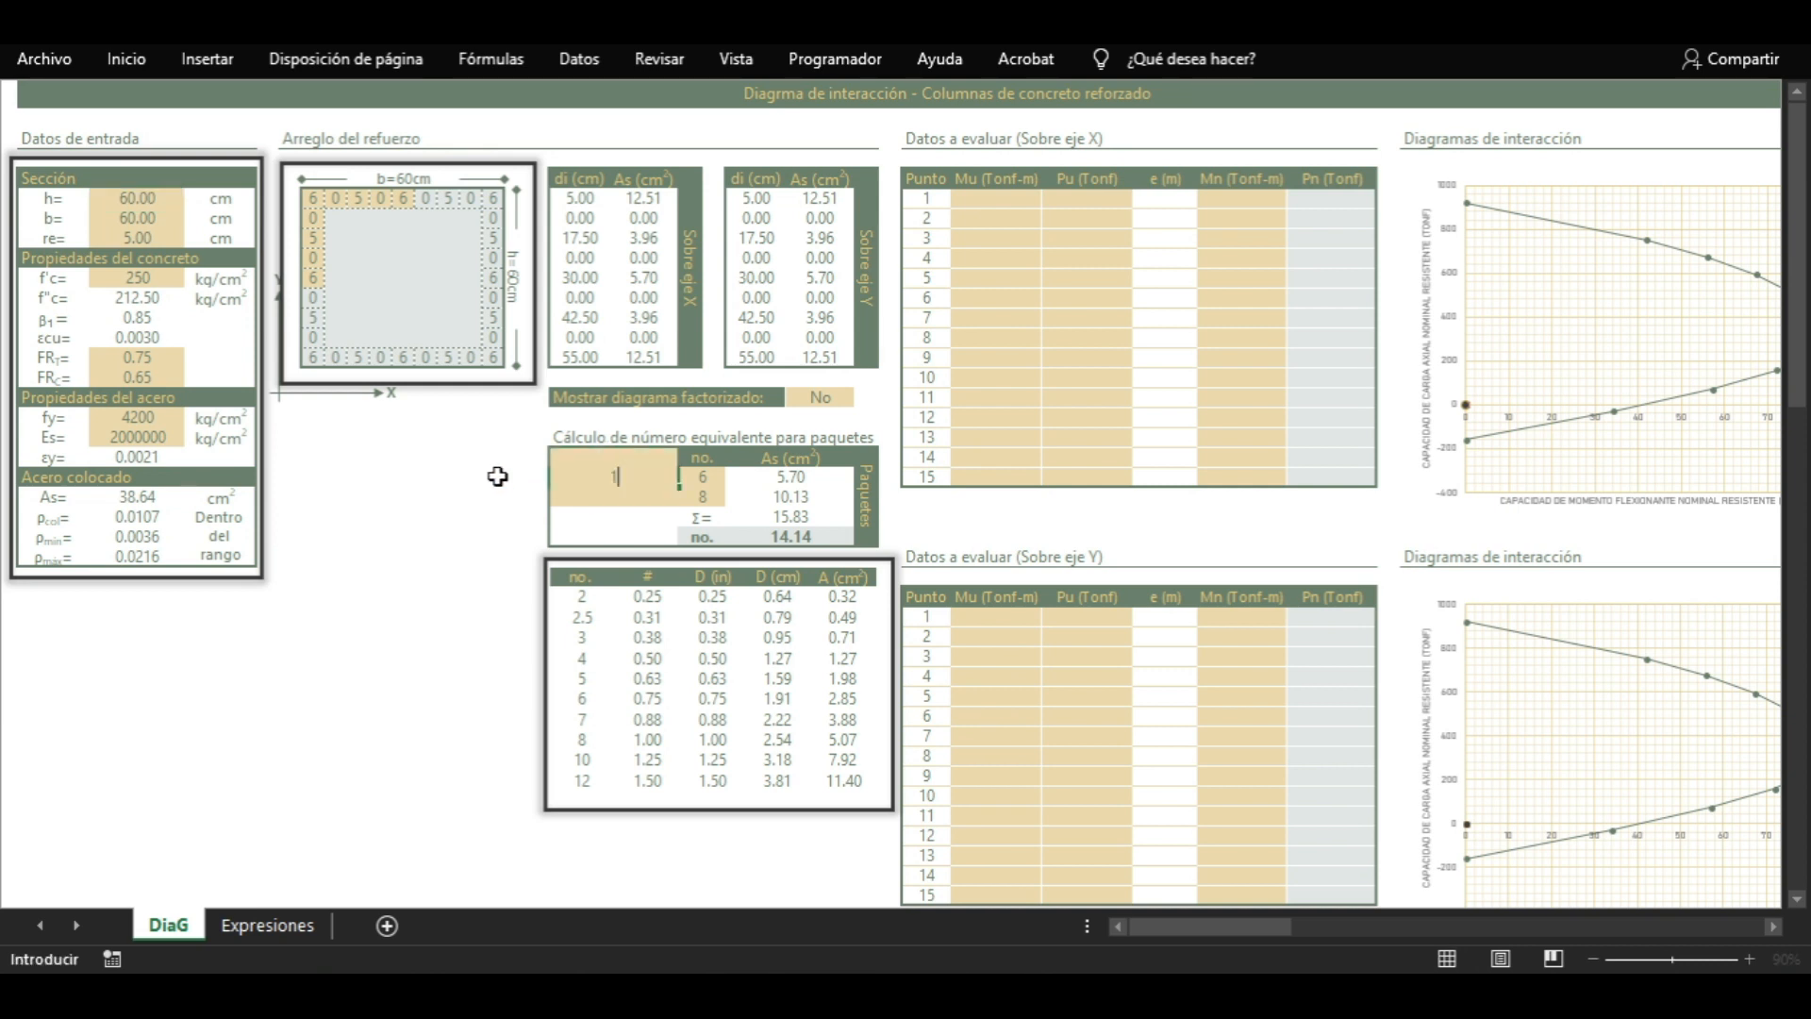
key("Tab")
type("4")
key("Return")
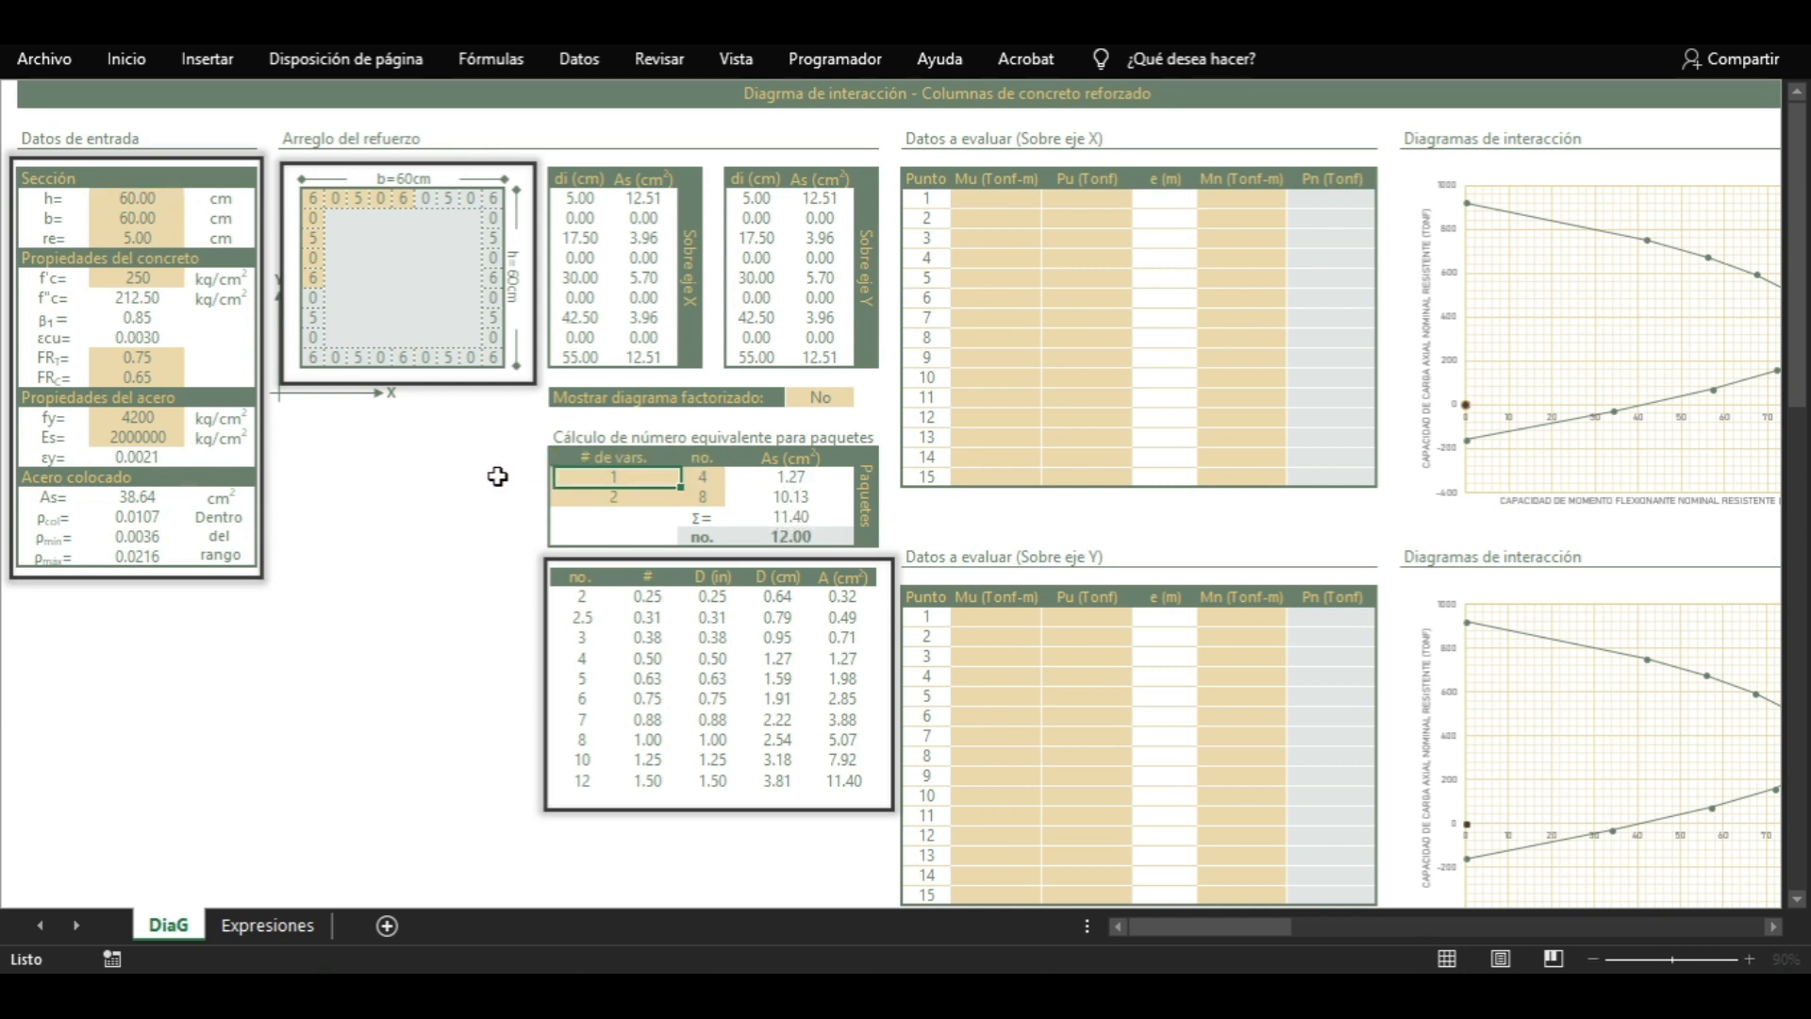
Set the second row of the bar bundle to 1 bar, trying number 8 and settling on number 6
type("1")
key("Tab")
type("8")
key("Return")
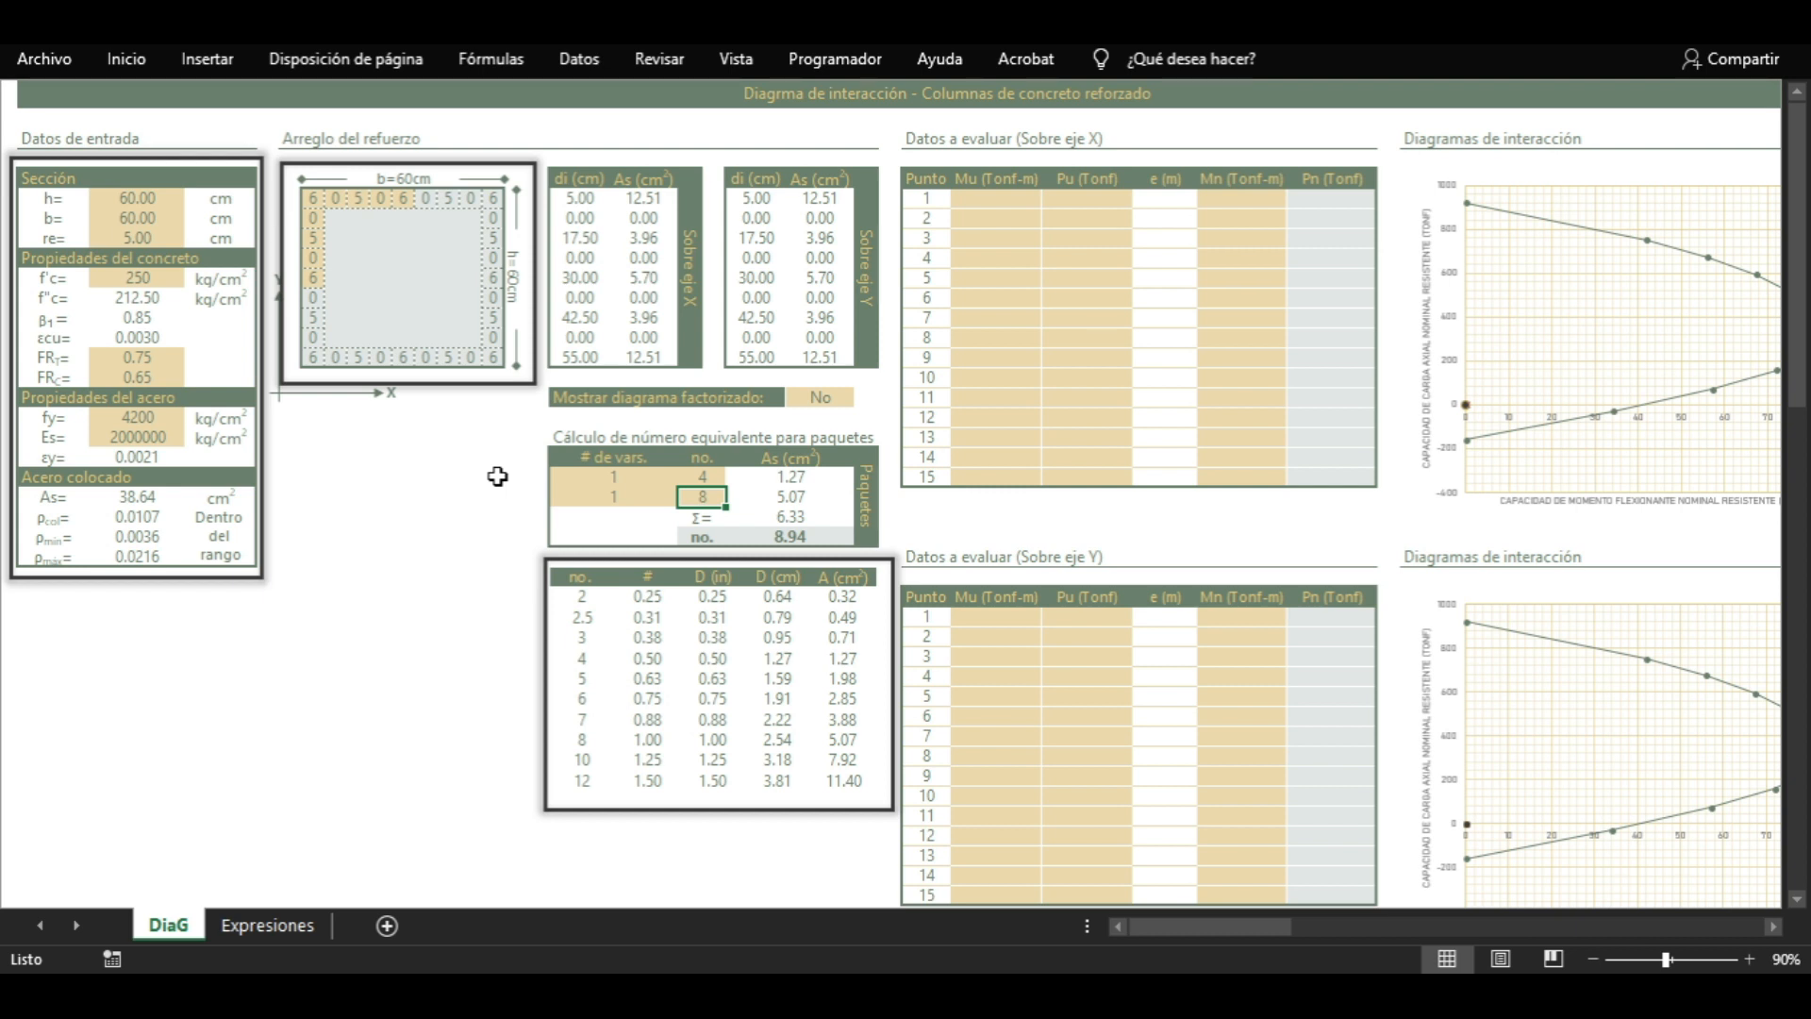
type("6")
key("Return")
key("Return")
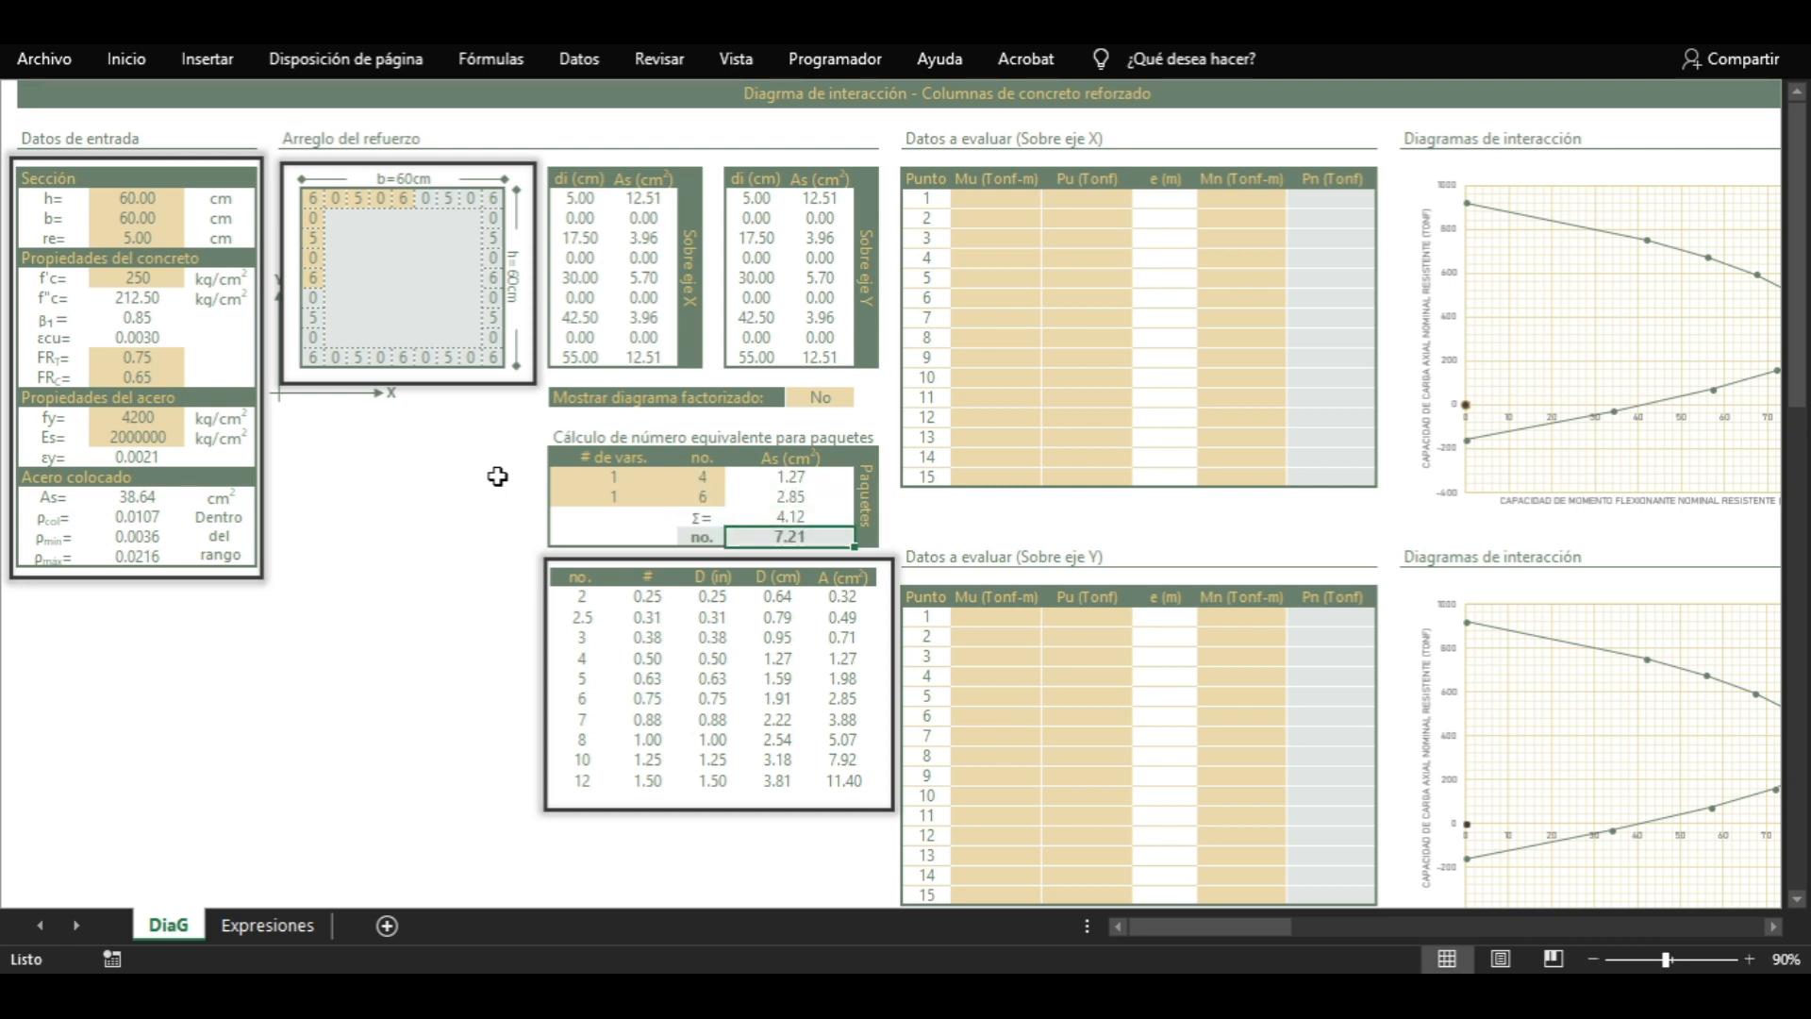
Enter 7.21 as the corner bar number in the column's reinforcement layout
left_click(309, 200)
type("7.21")
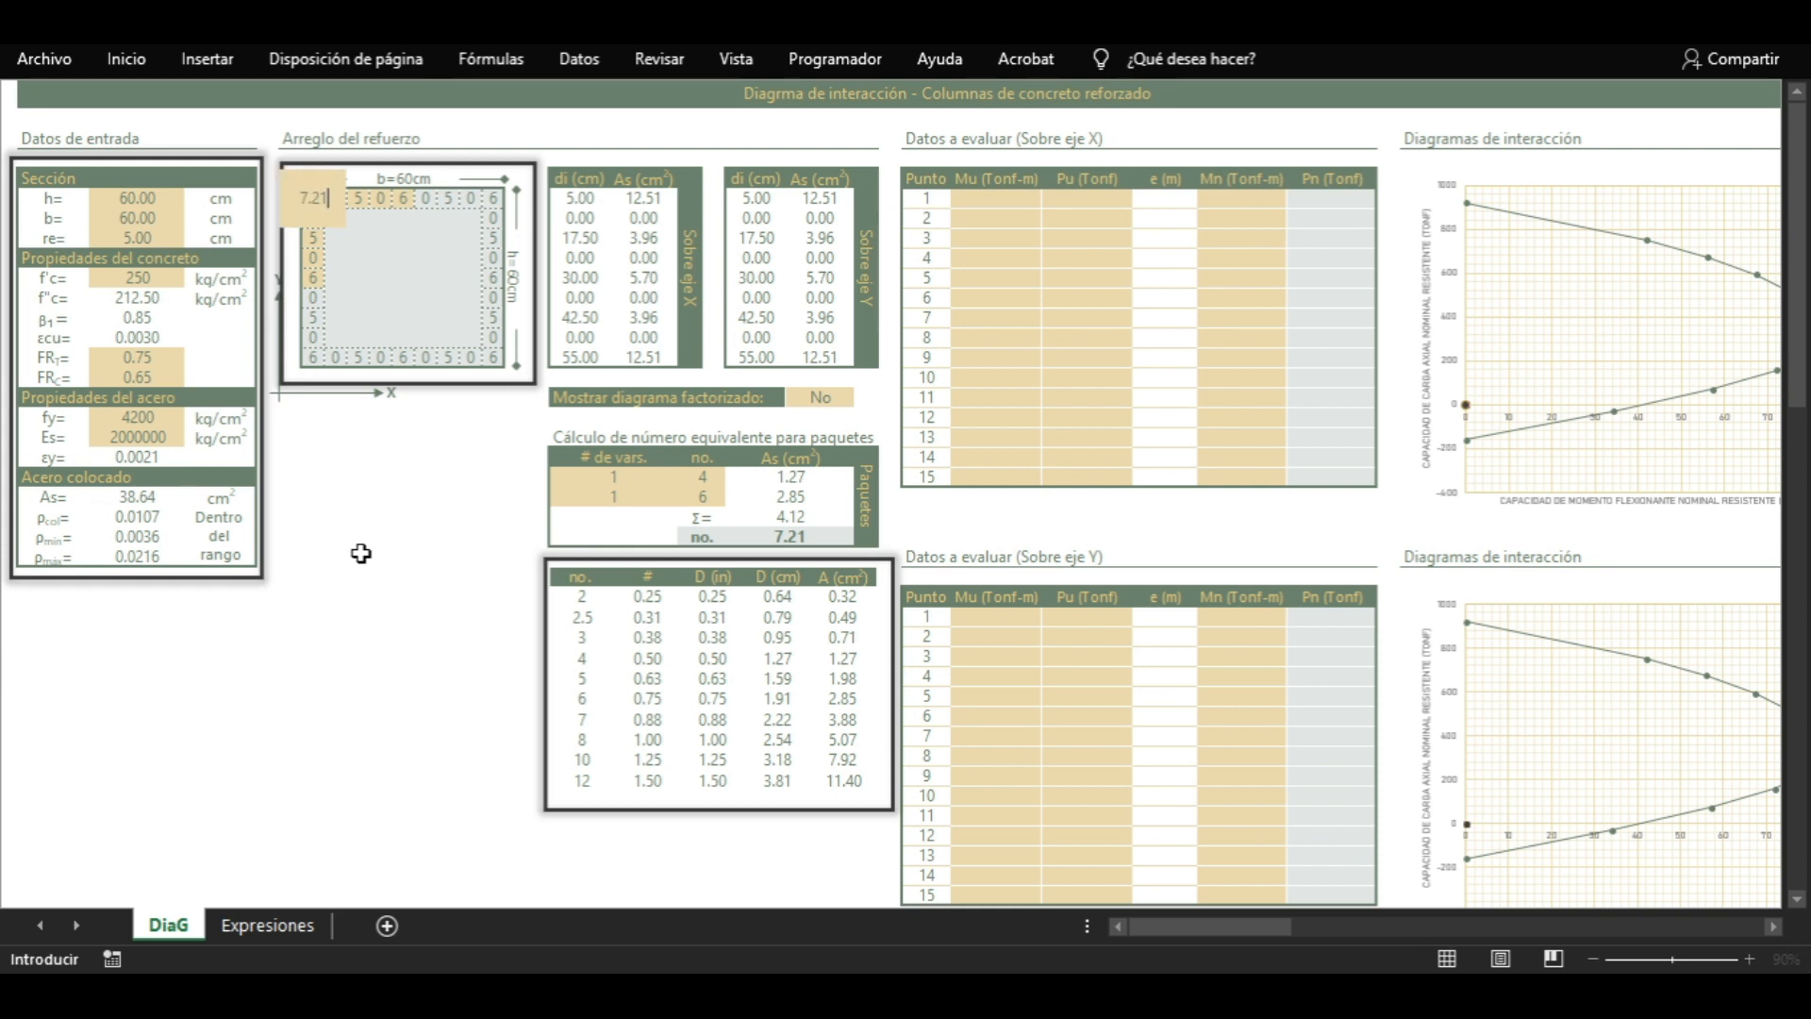
key("Return")
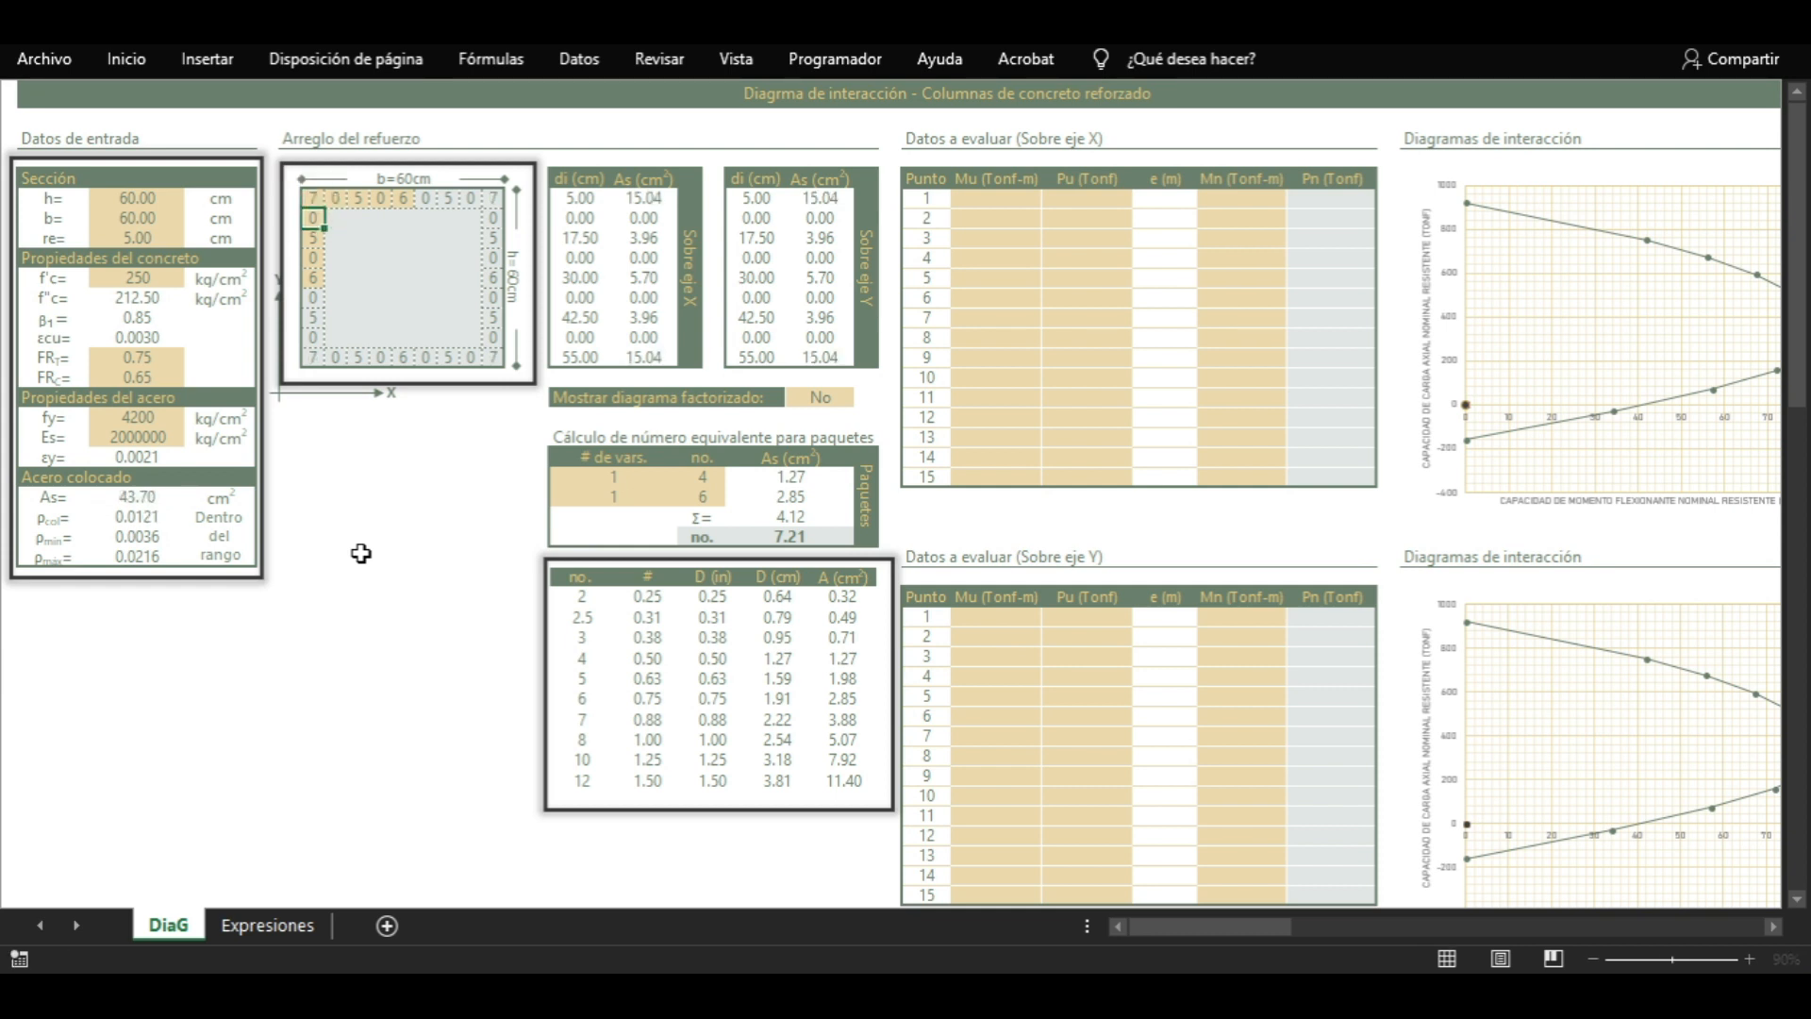
Frame the steel layer tables for both axes and the table of C values to evaluate about the X axis
left_click_drag(545, 162, 887, 378)
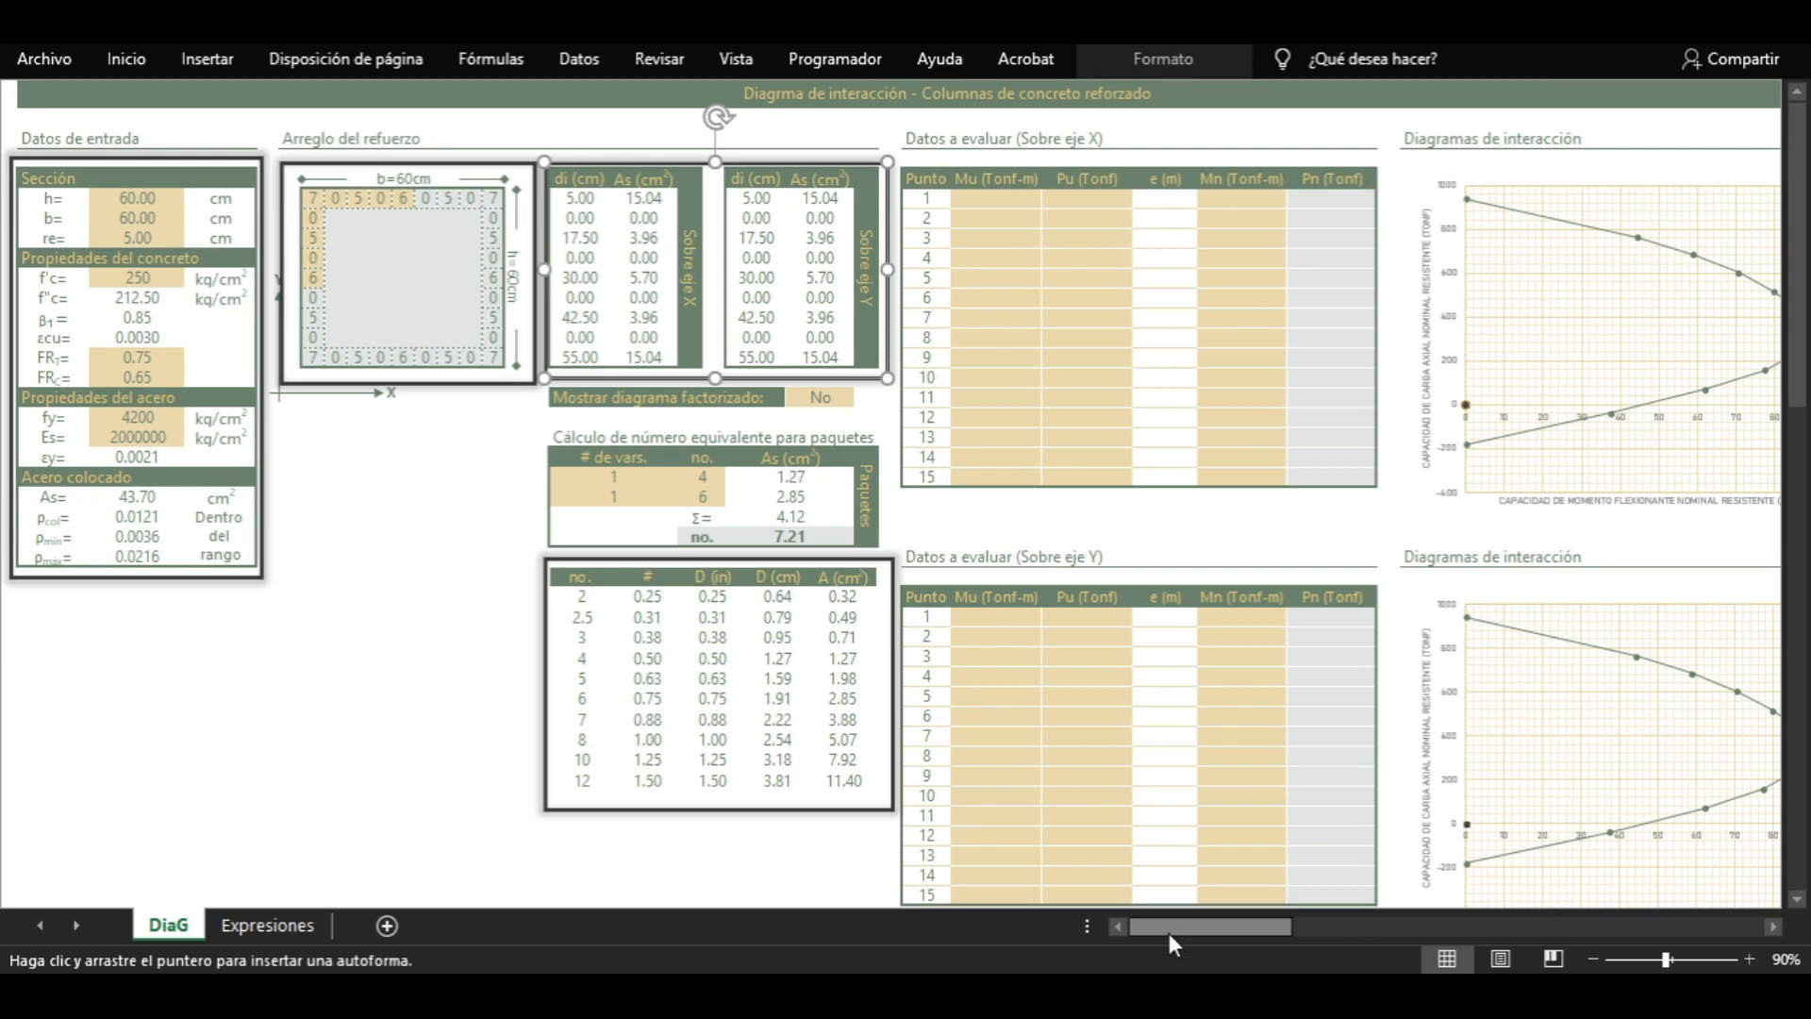
left_click_drag(1170, 934, 1481, 934)
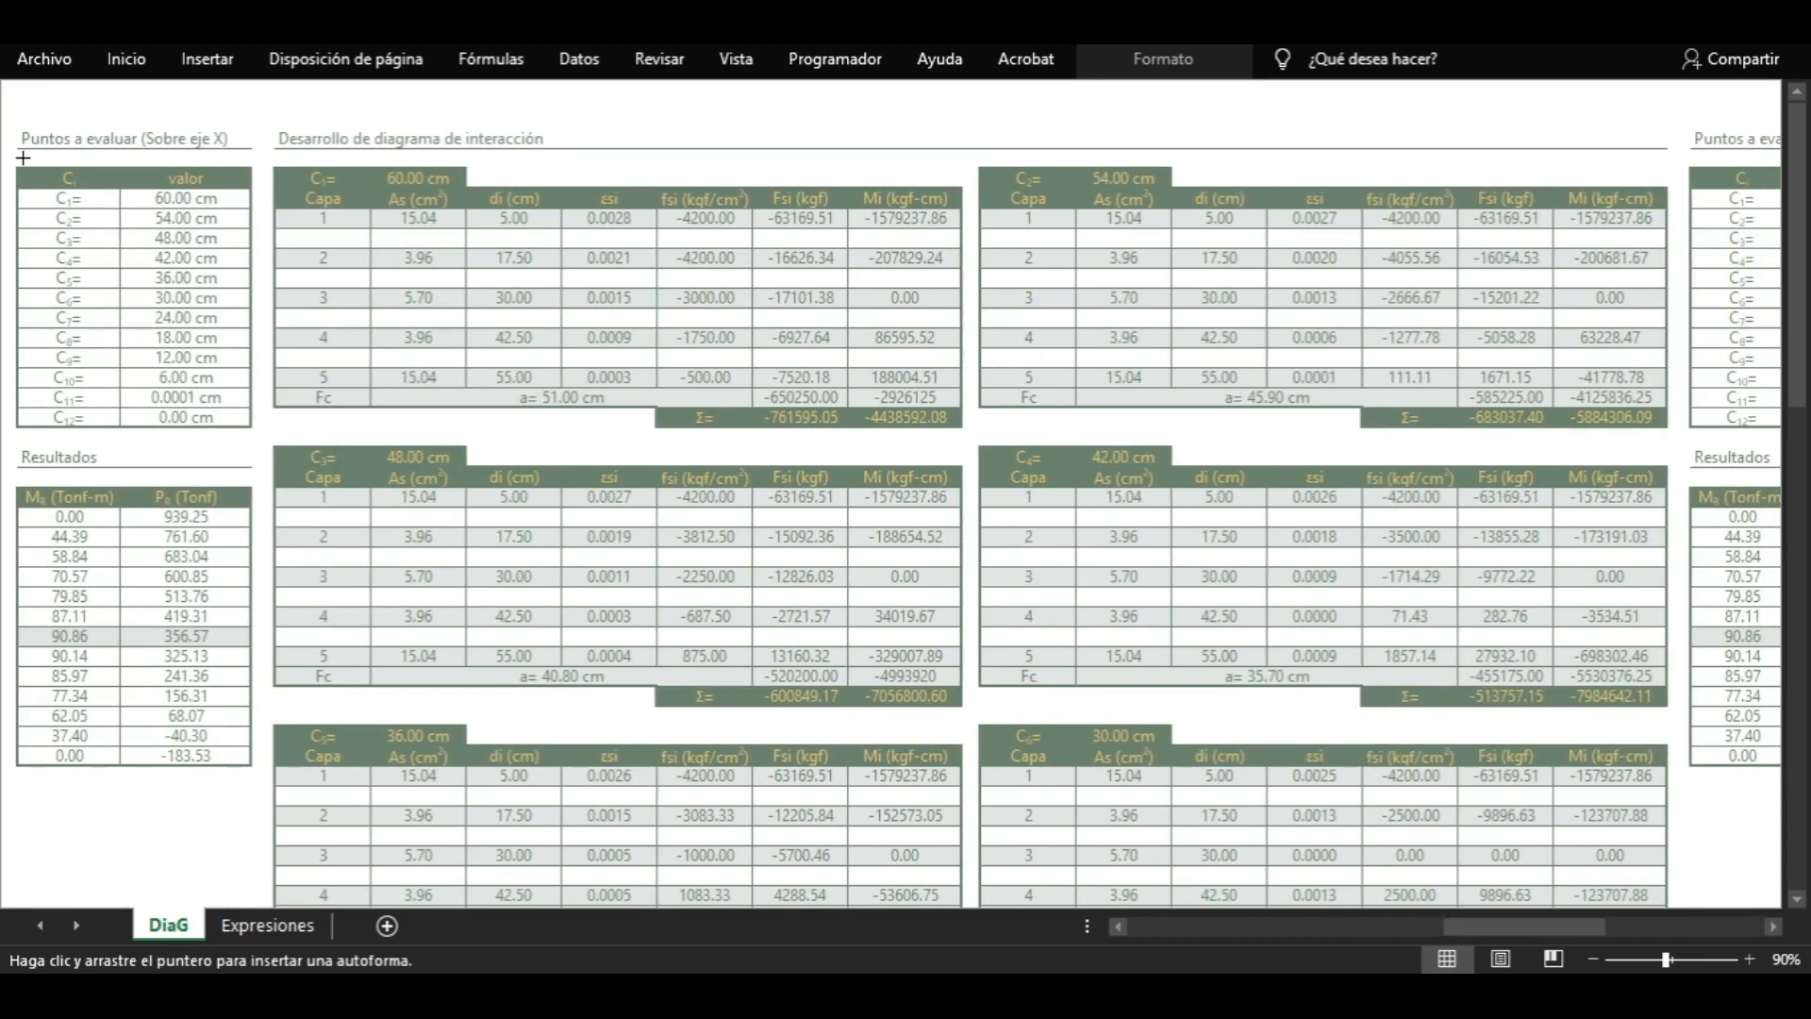
left_click_drag(12, 153, 265, 444)
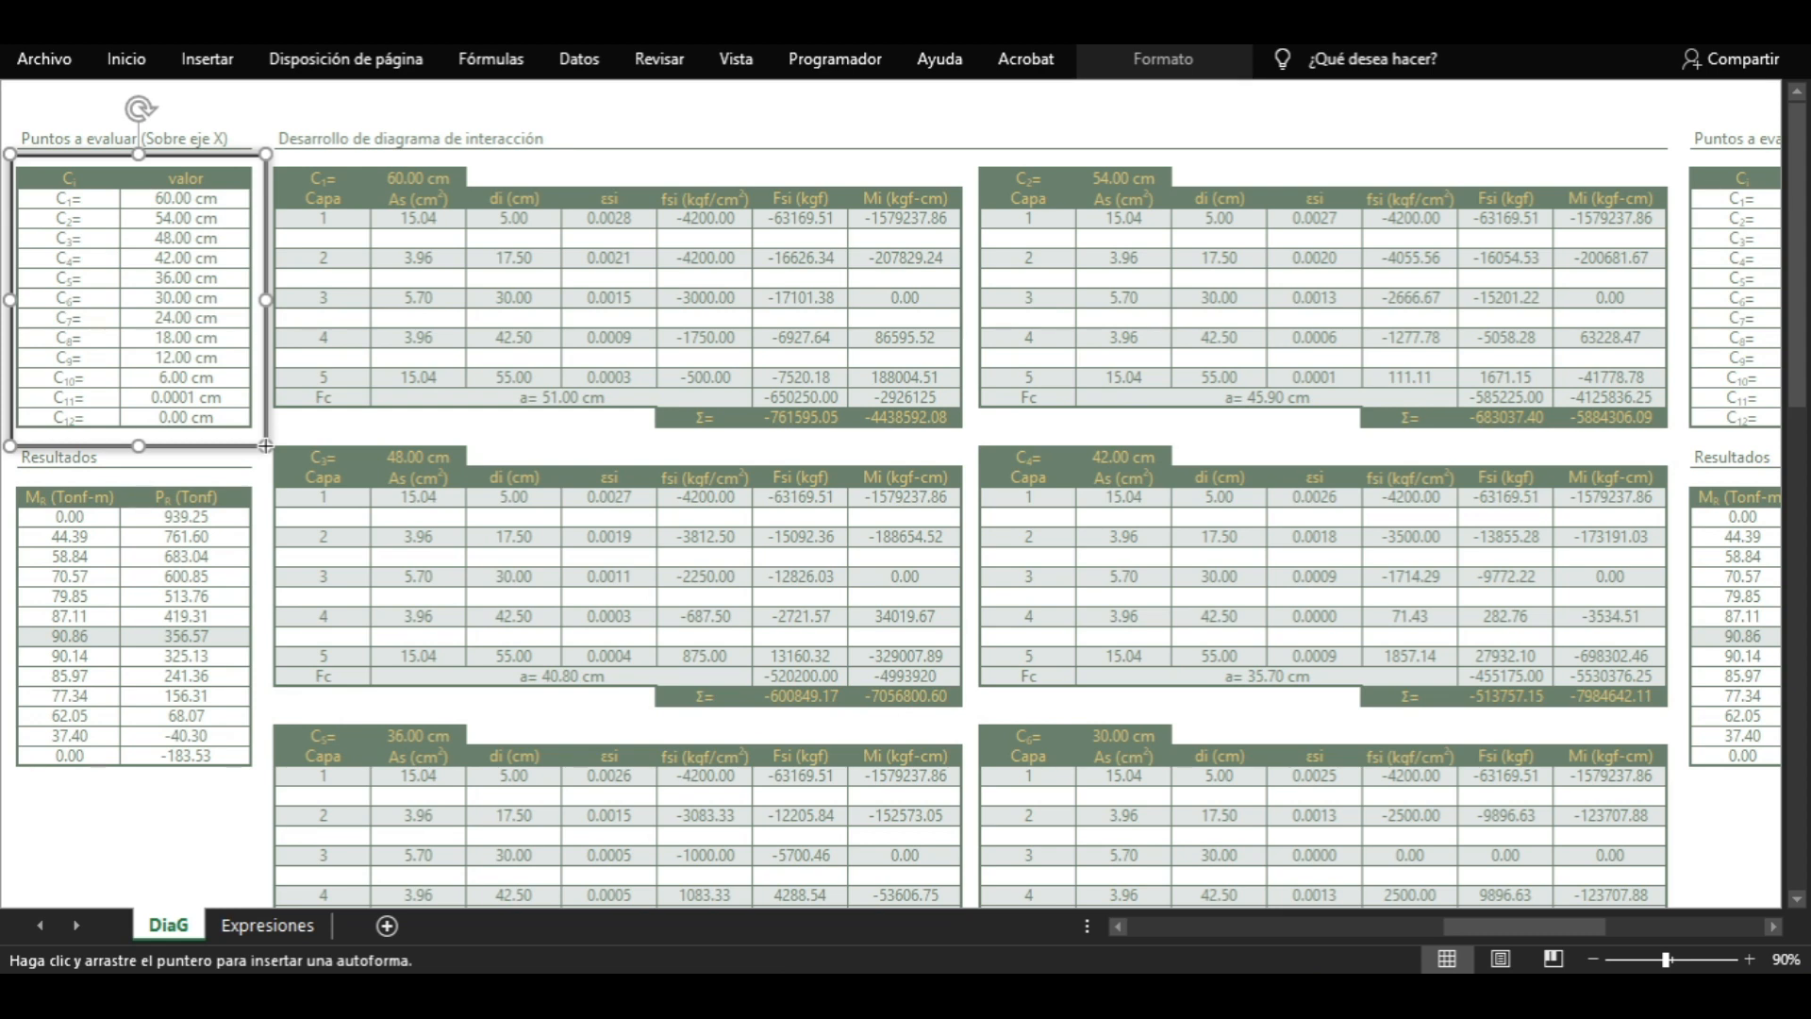
Frame the C=48.00 cm calculation block and, inside it, the Capa to εsi headers, the Fsi column and the Fc row
mouse_move(265, 445)
left_mouse_down()
mouse_move(604, 604)
mouse_move(971, 714)
left_mouse_up()
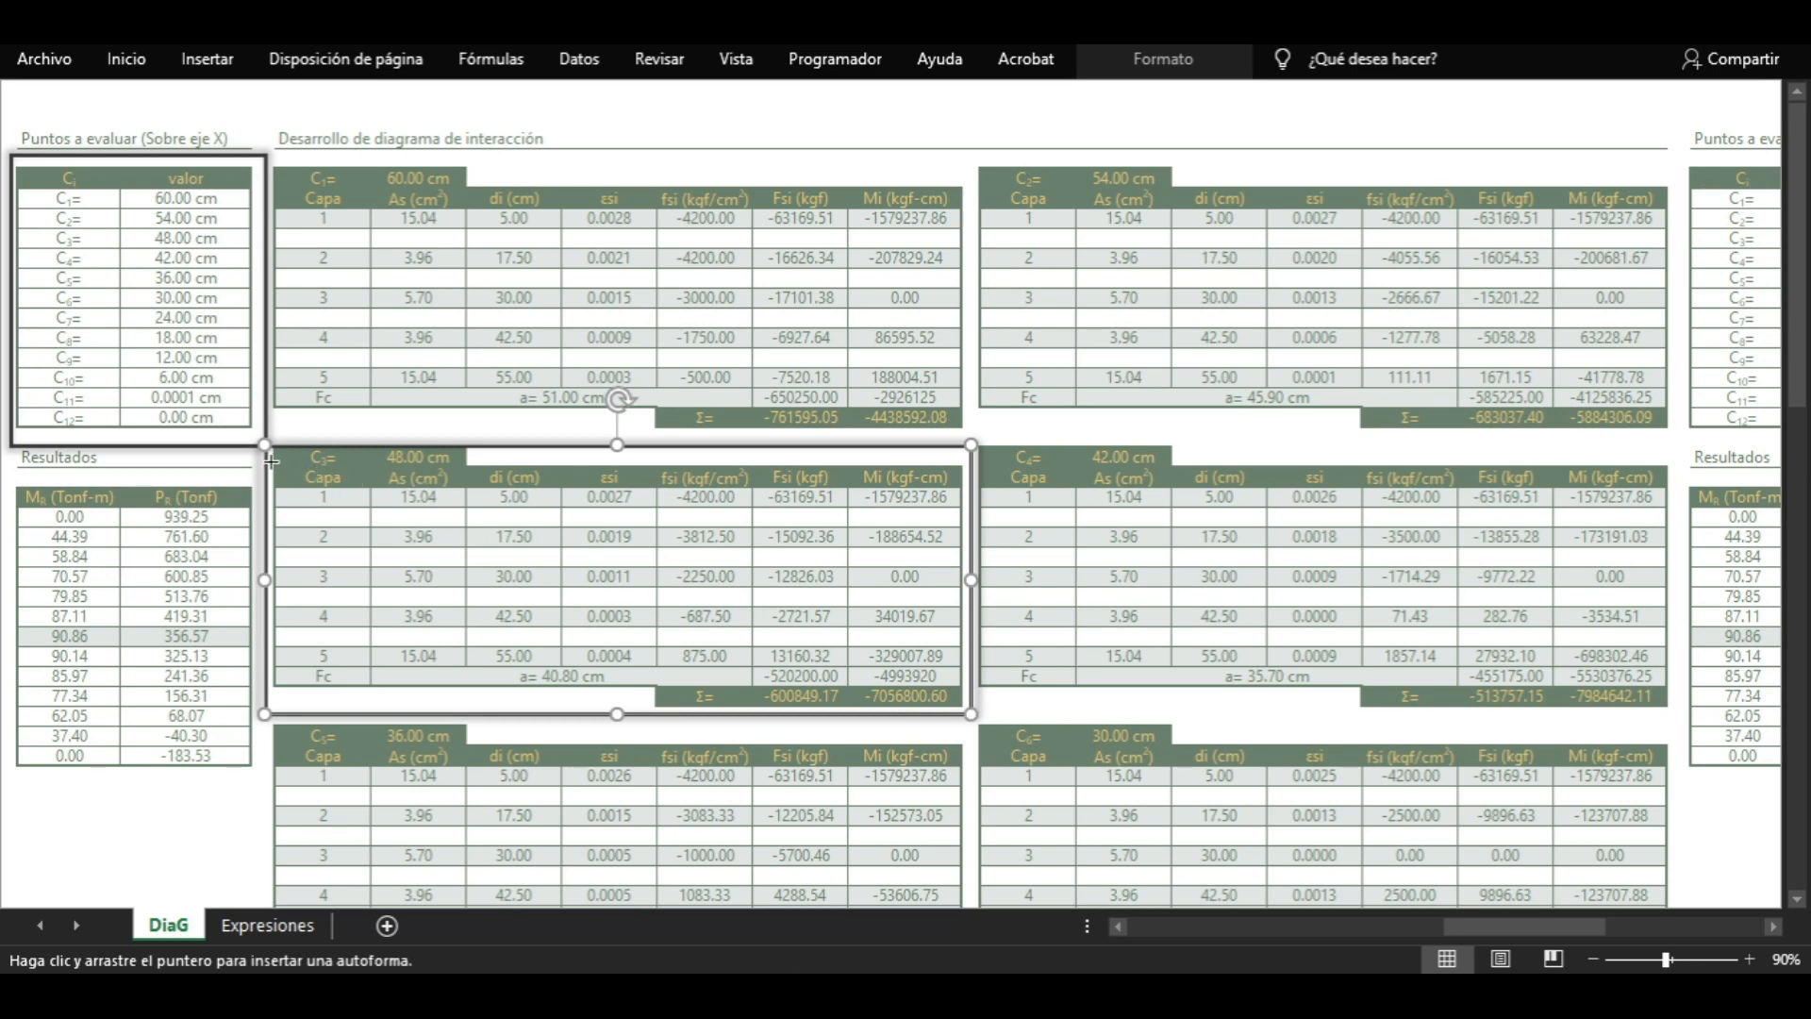
left_click_drag(271, 459, 656, 491)
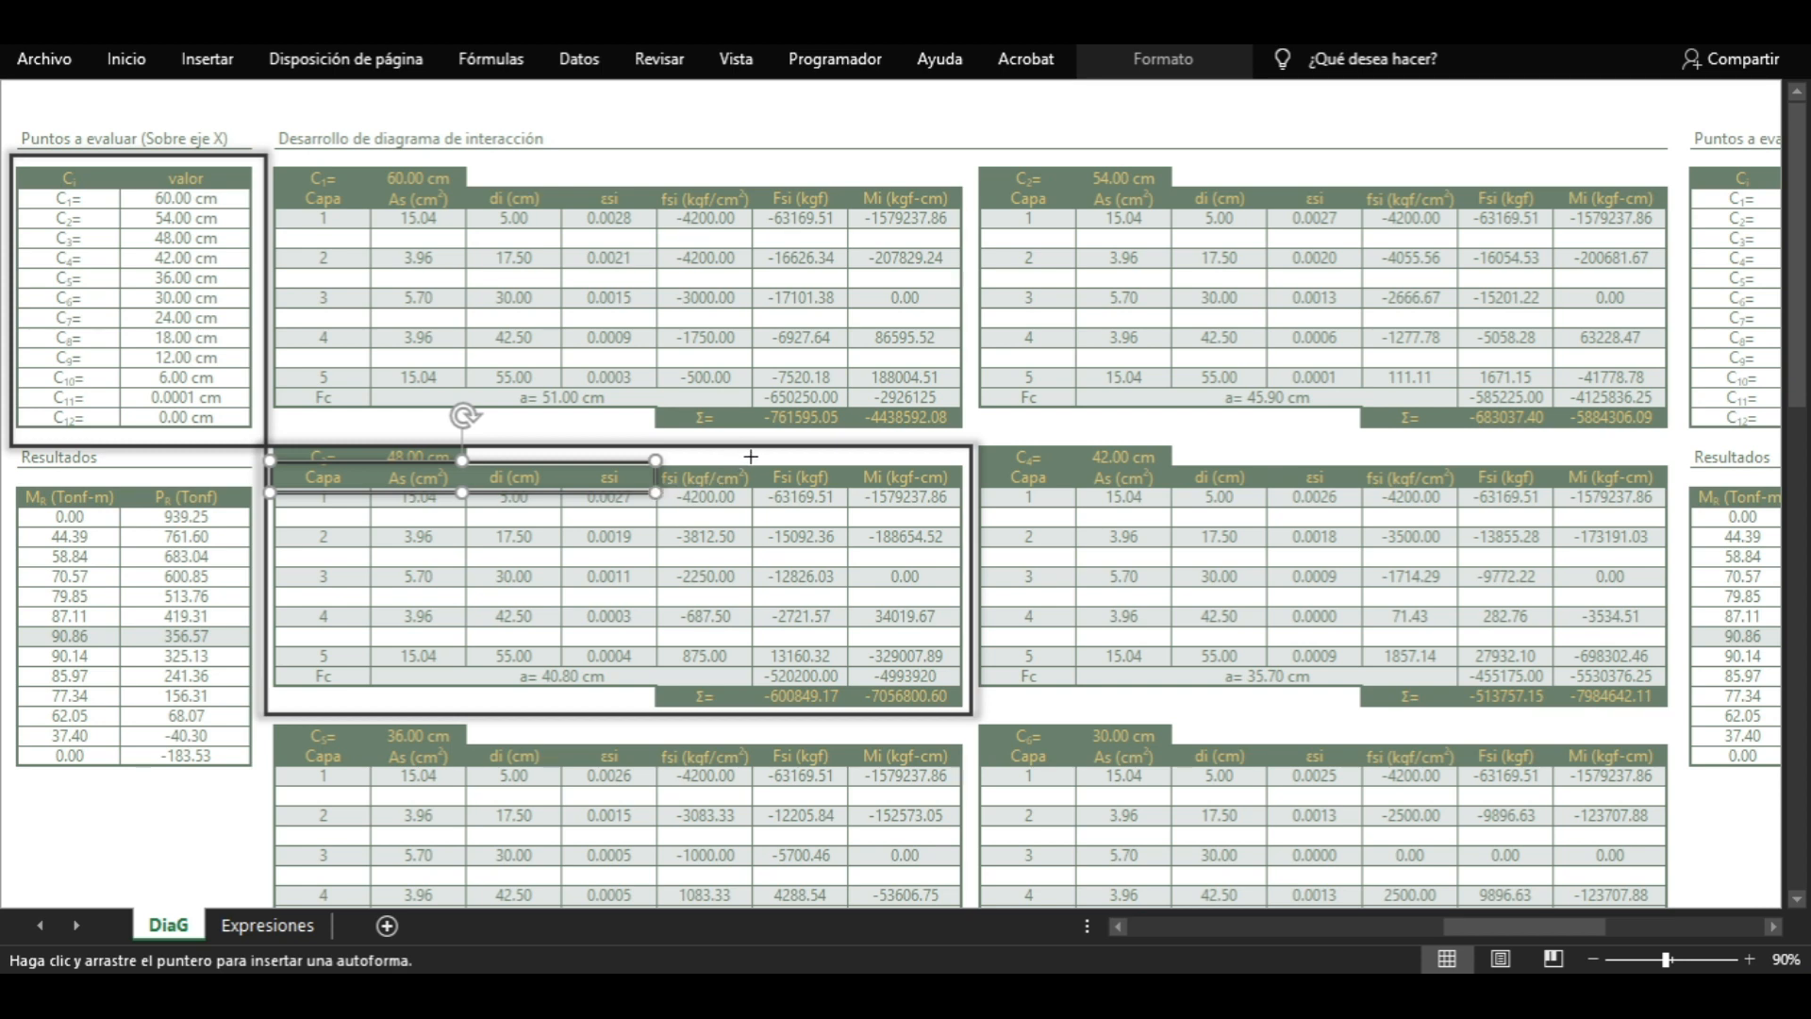
mouse_move(751, 457)
left_mouse_down()
mouse_move(816, 630)
mouse_move(857, 675)
mouse_move(854, 717)
left_mouse_up()
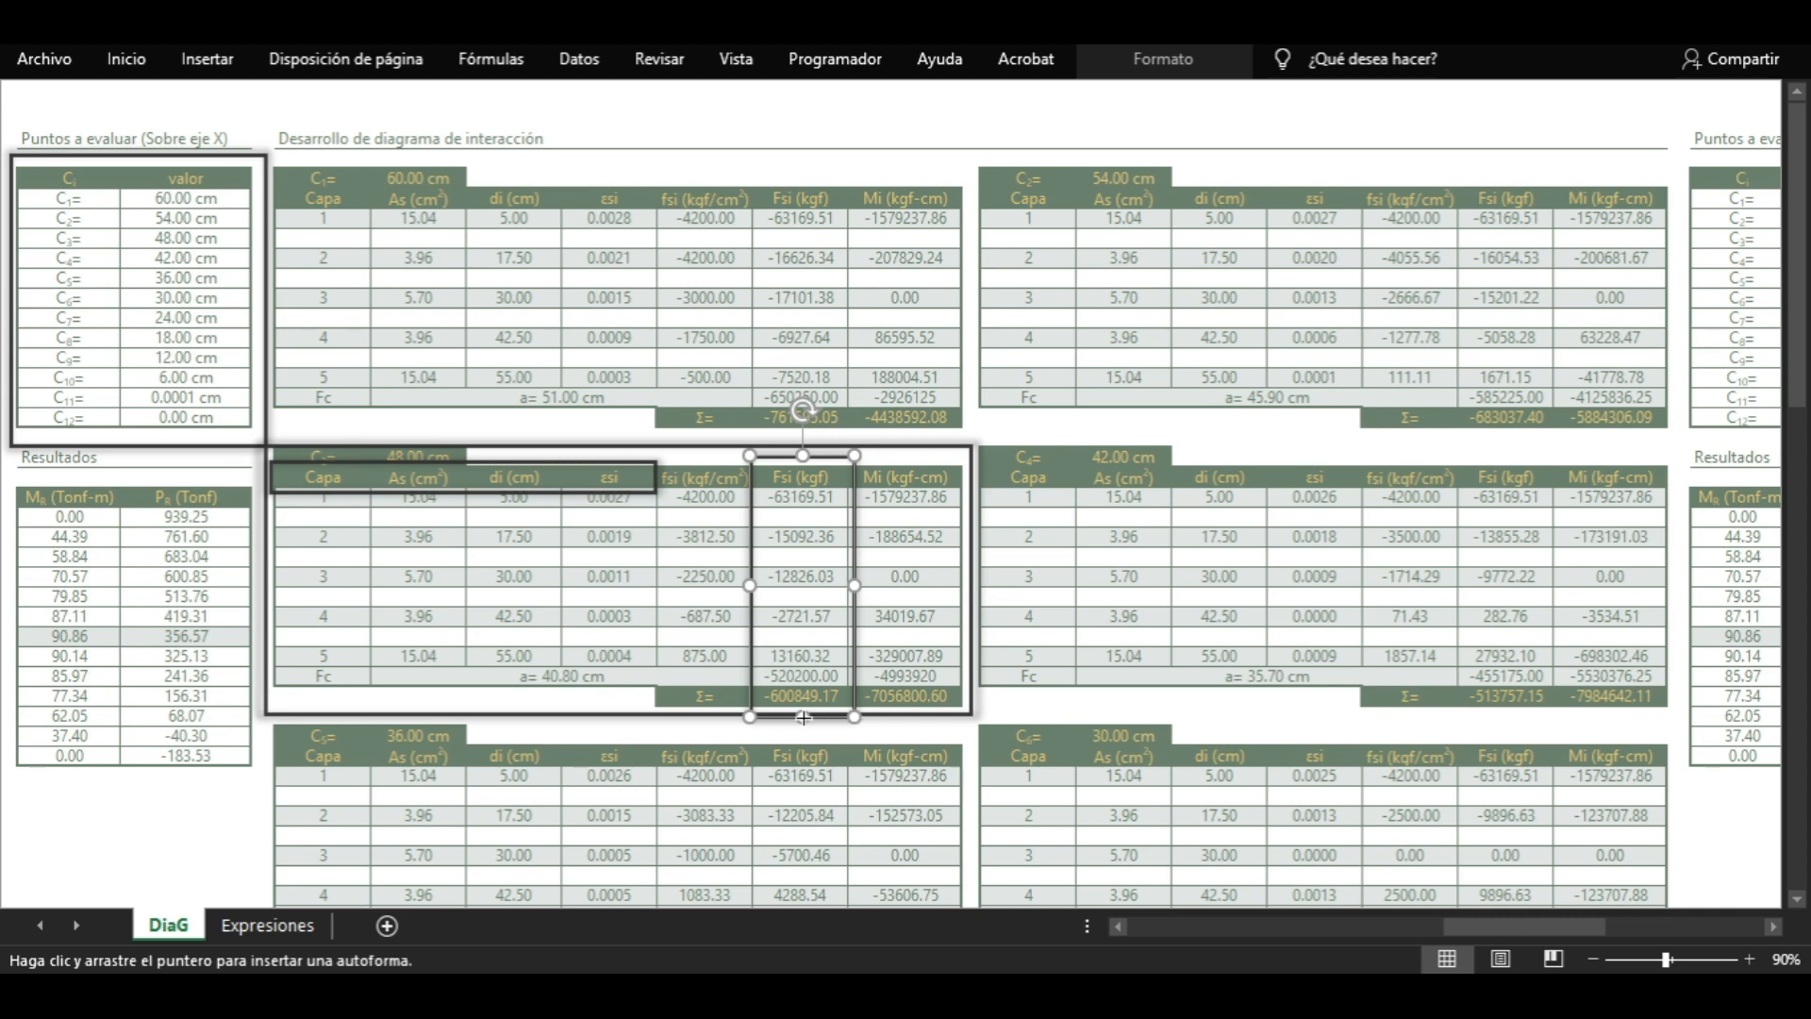
left_click_drag(274, 658, 735, 695)
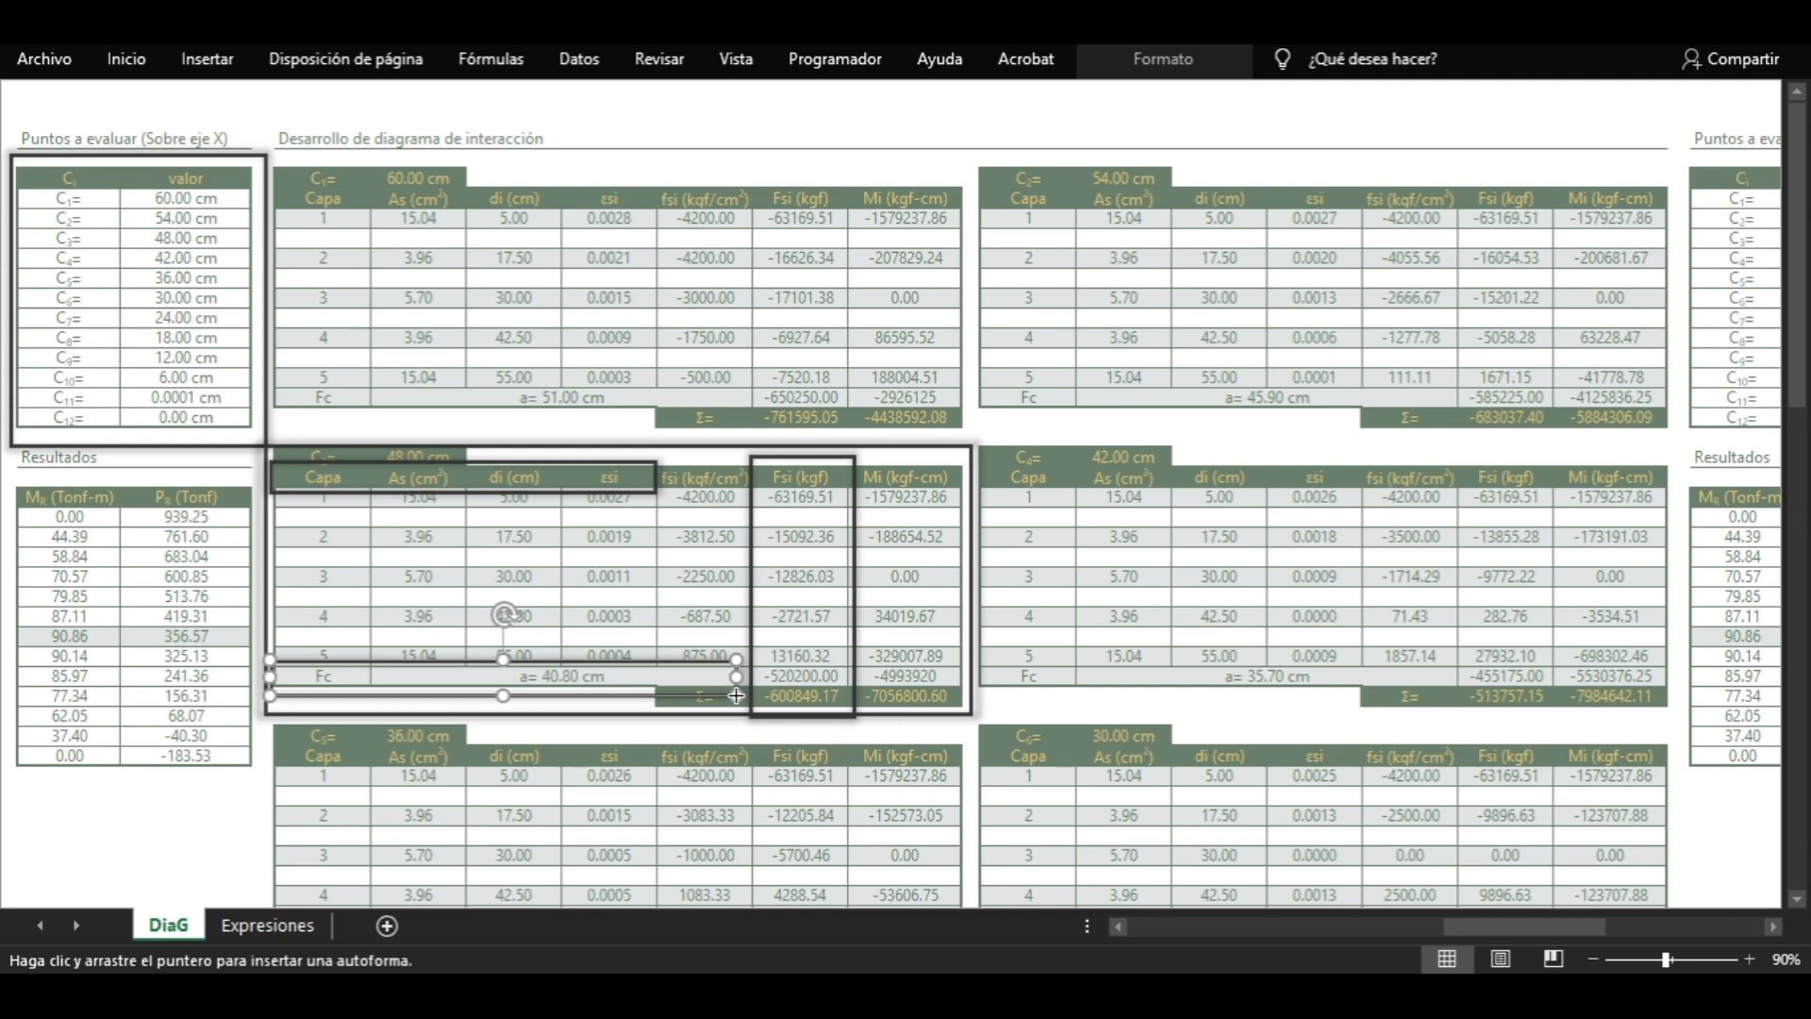
Draw a frame around the balanced failure (Falla balanceada) calculation block below the other blocks
scroll(736, 695, "down", 6)
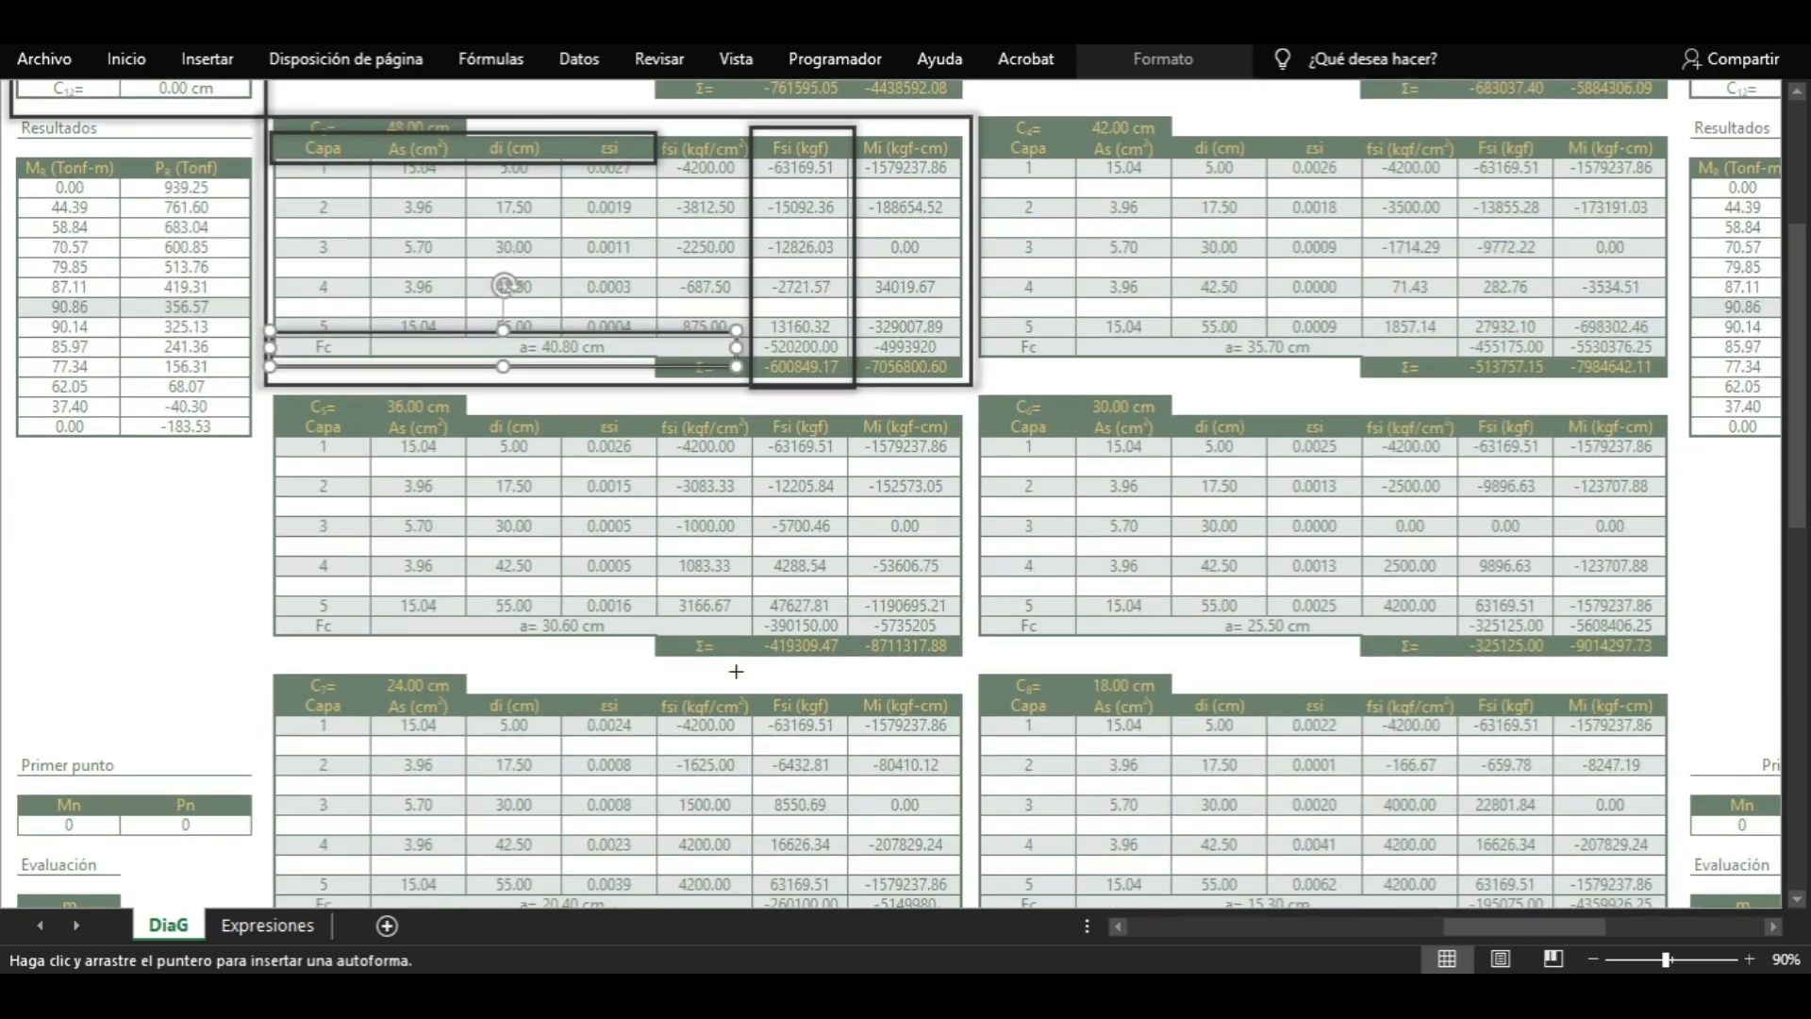
scroll(736, 671, "down", 12)
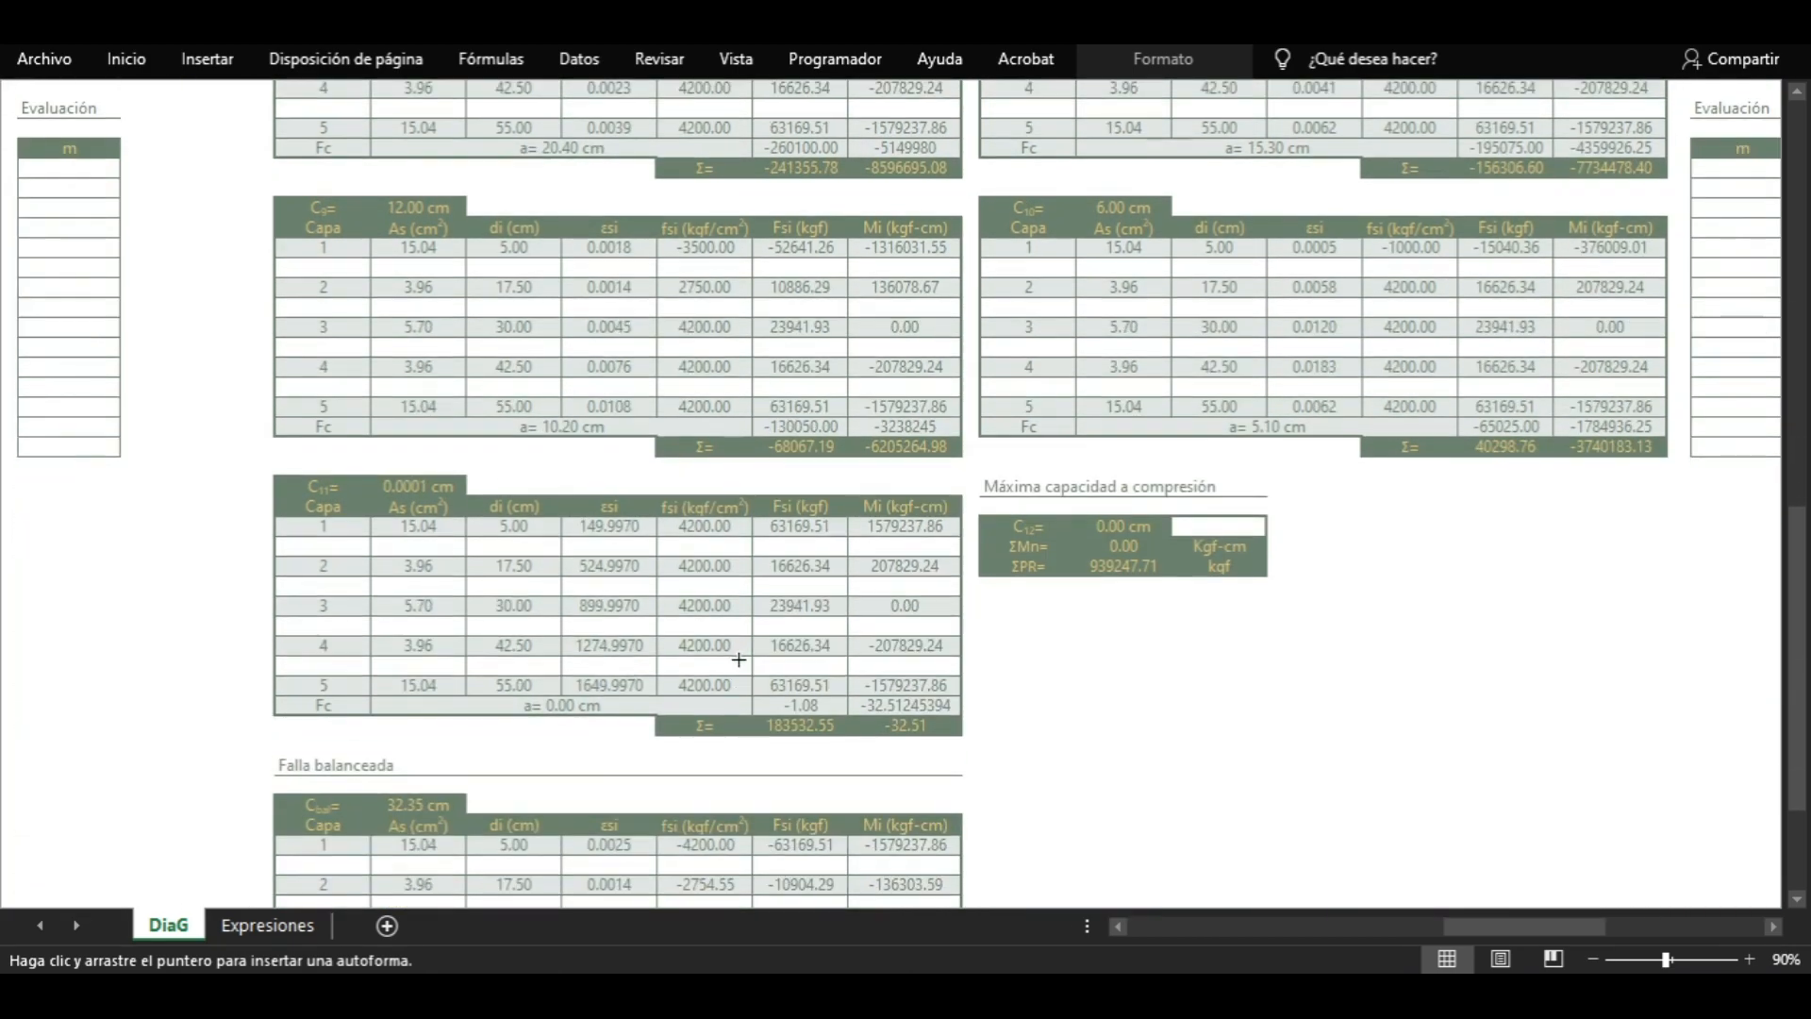
scroll(738, 659, "down", 5)
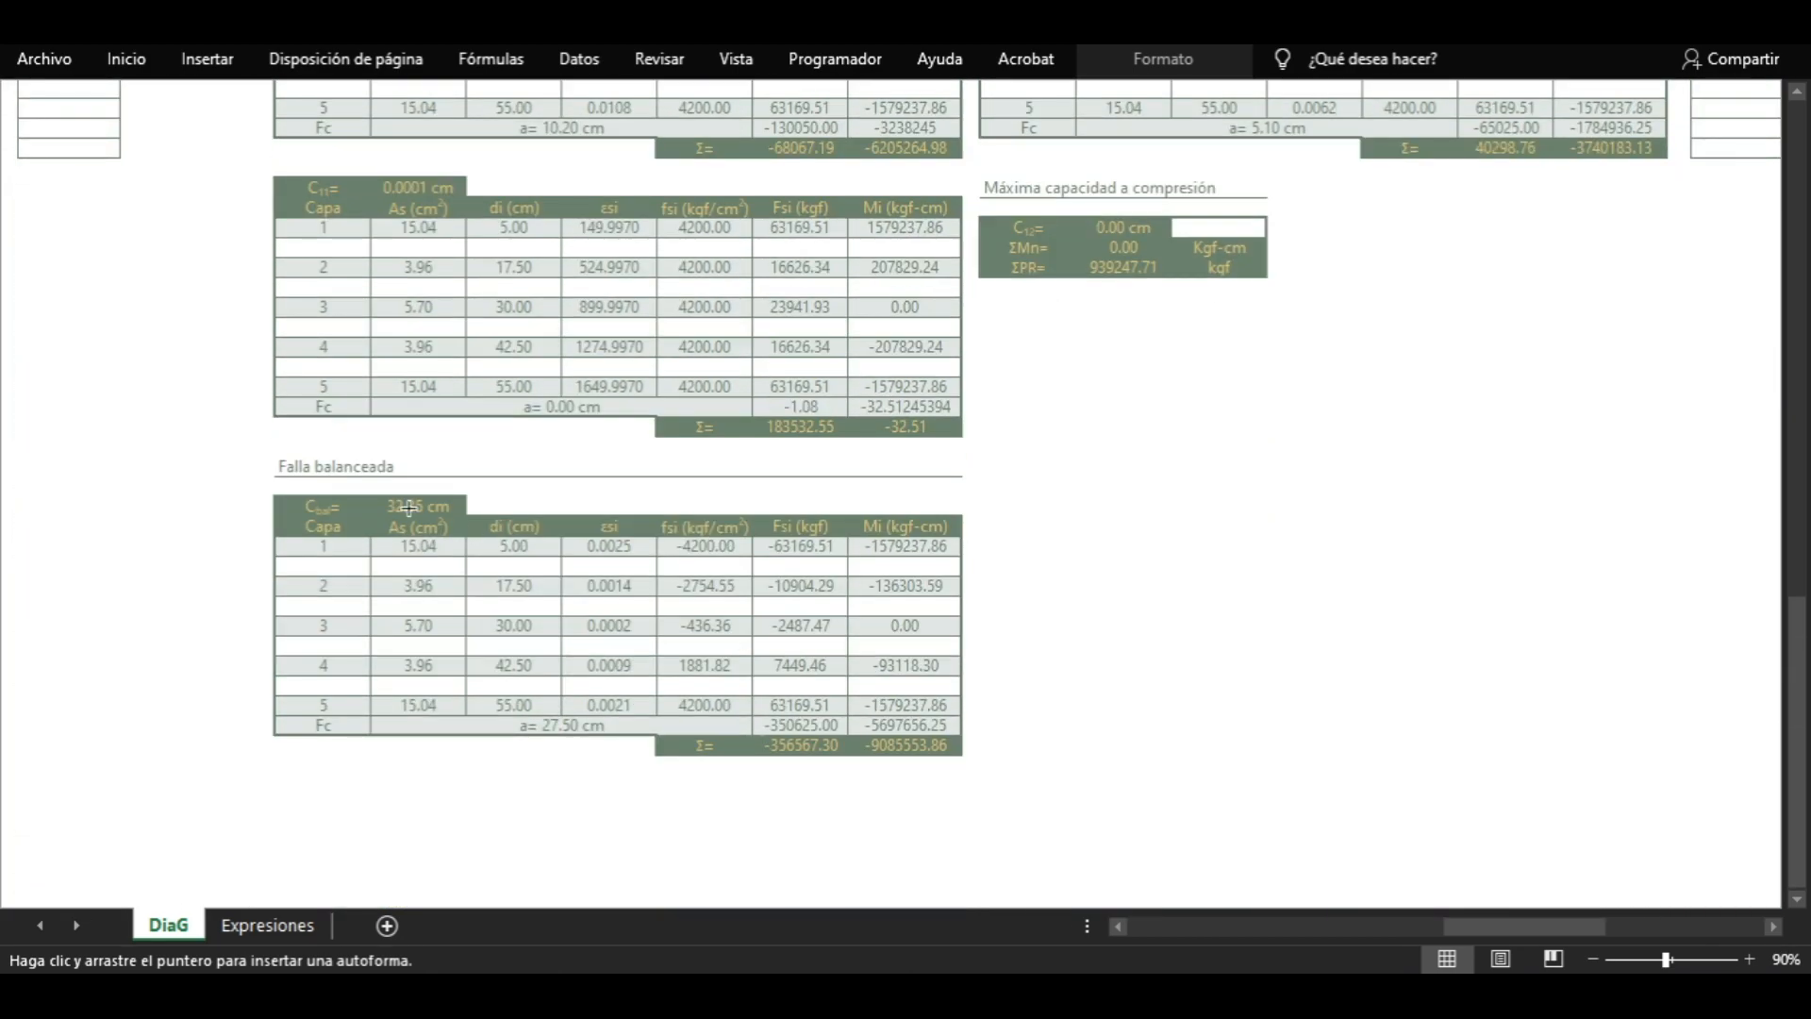
left_click_drag(262, 445, 986, 767)
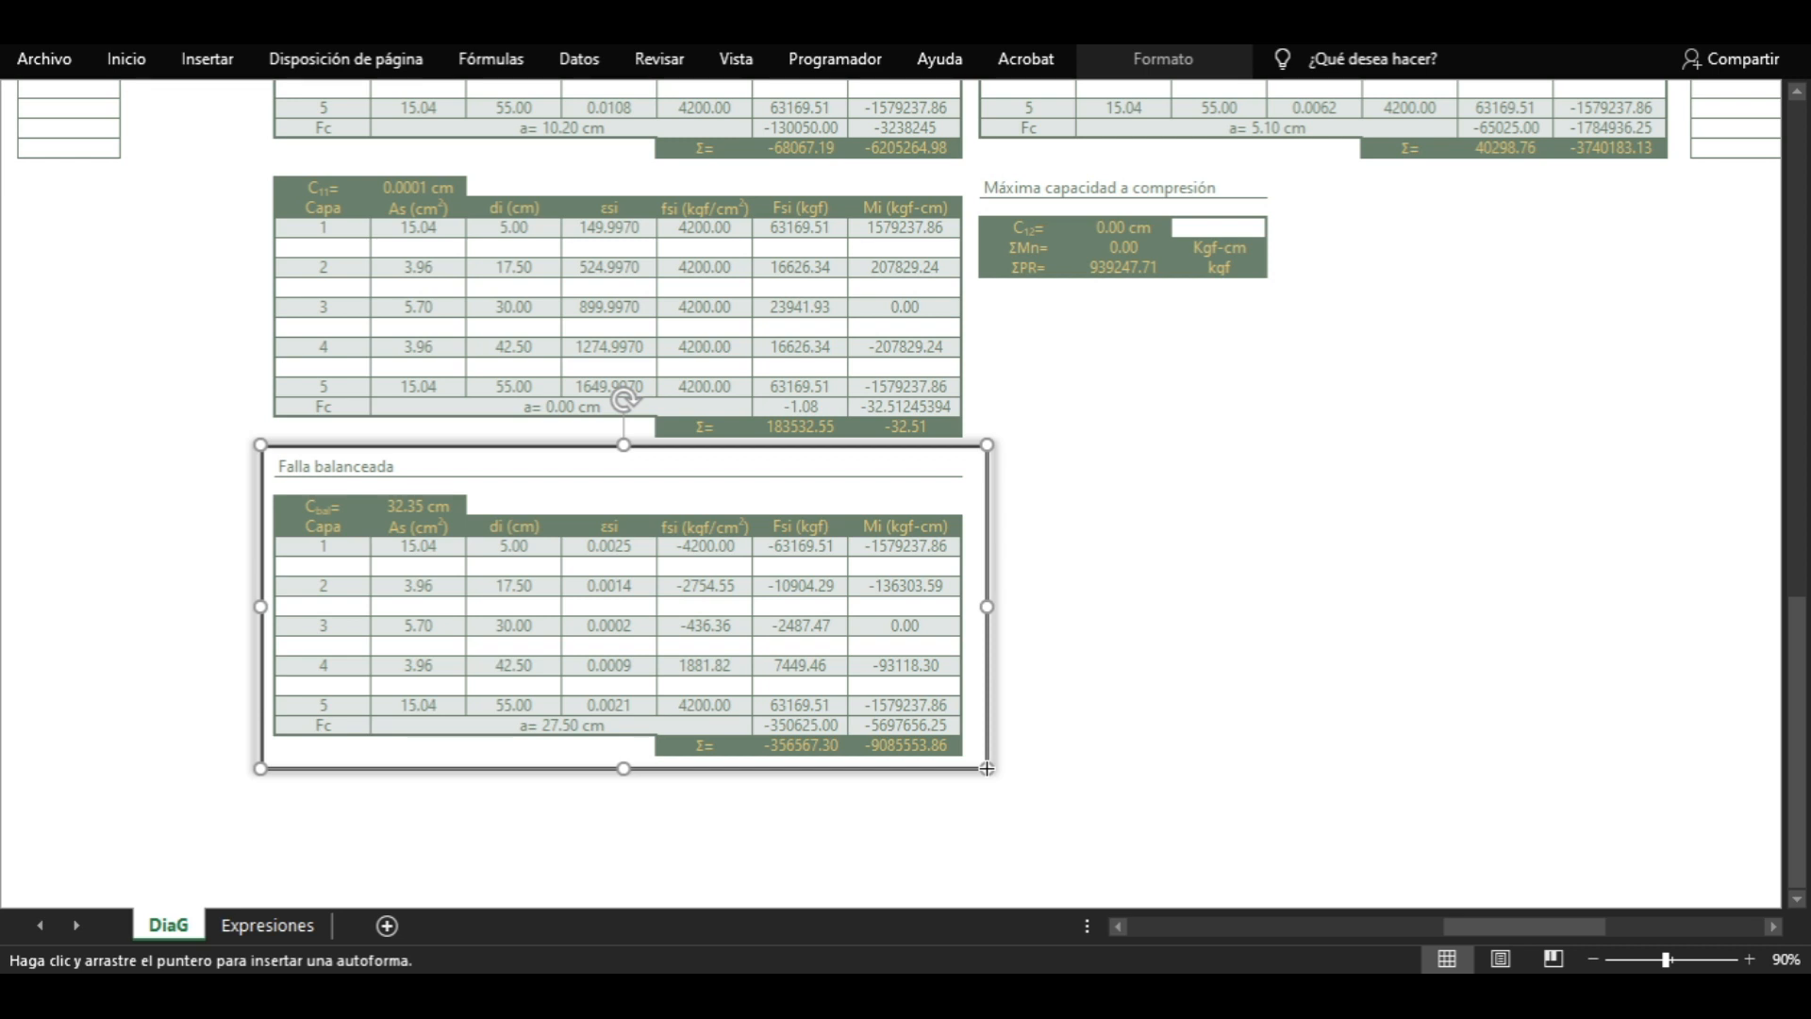
Frame the X-axis Resultados table and the sum rows of the 60.00, 54.00 and 42.00 cm calculation blocks
scroll(986, 768, "up", 10)
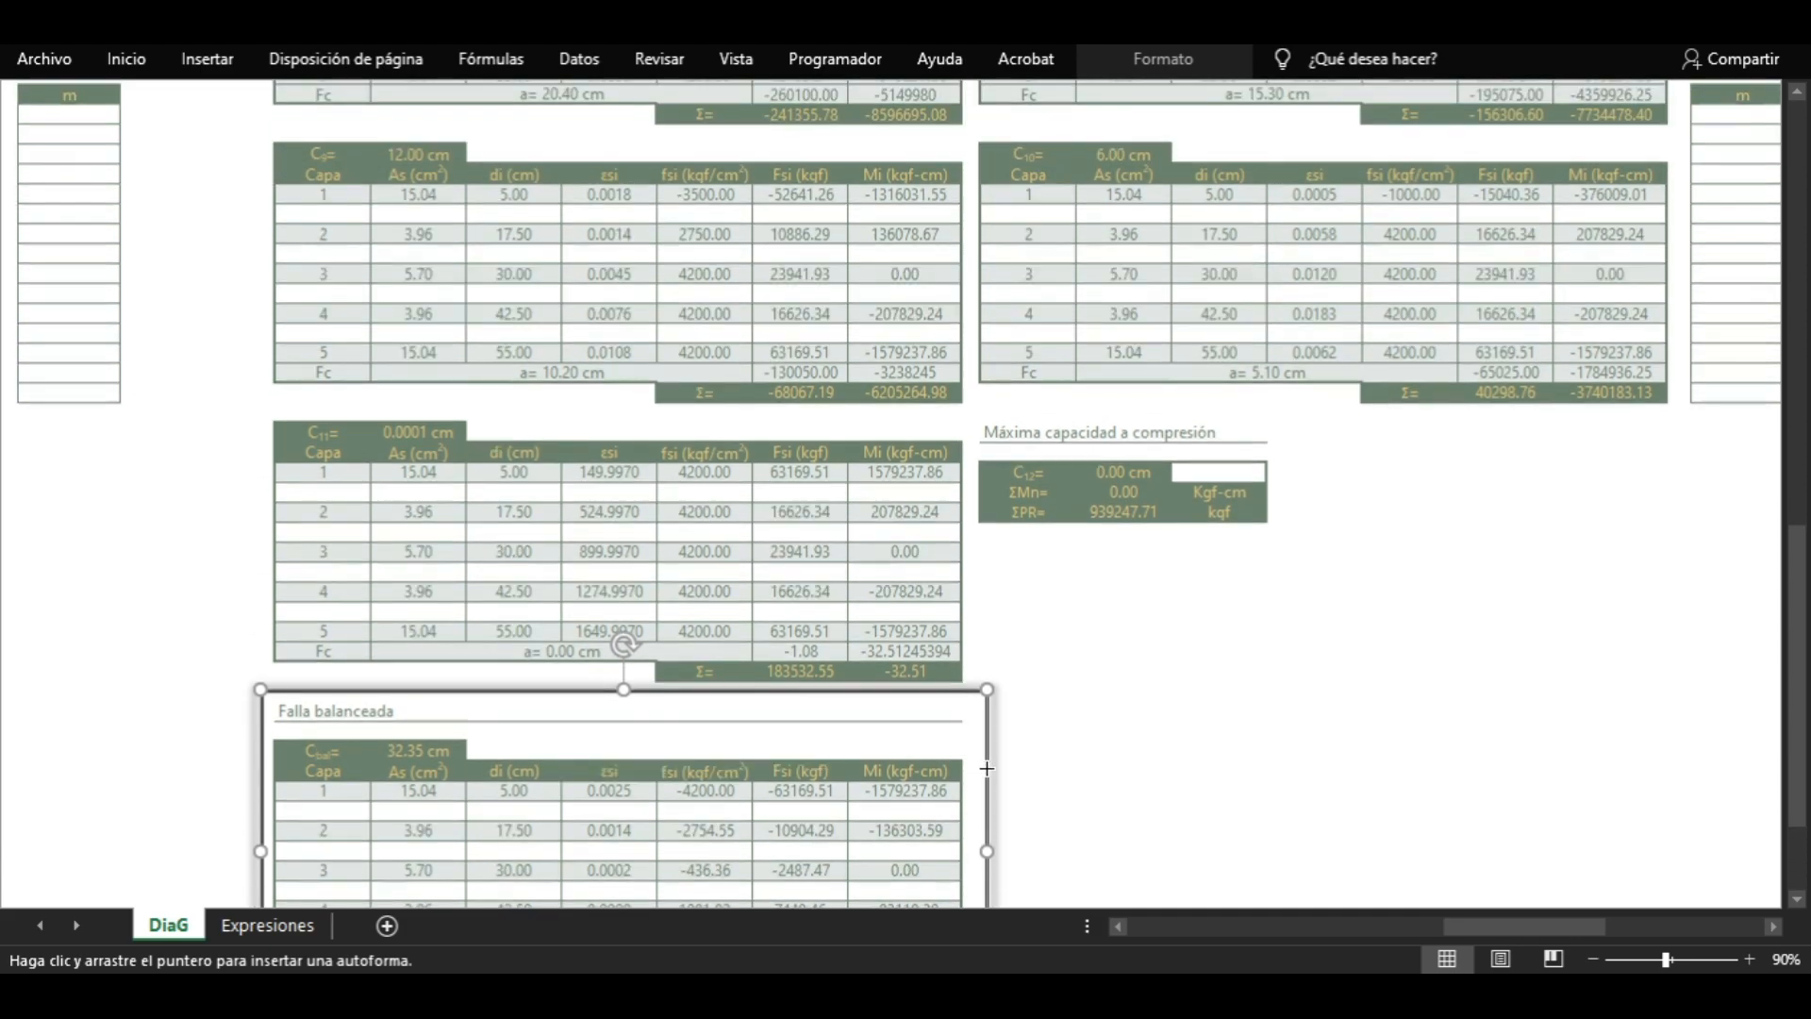
scroll(987, 767, "up", 9)
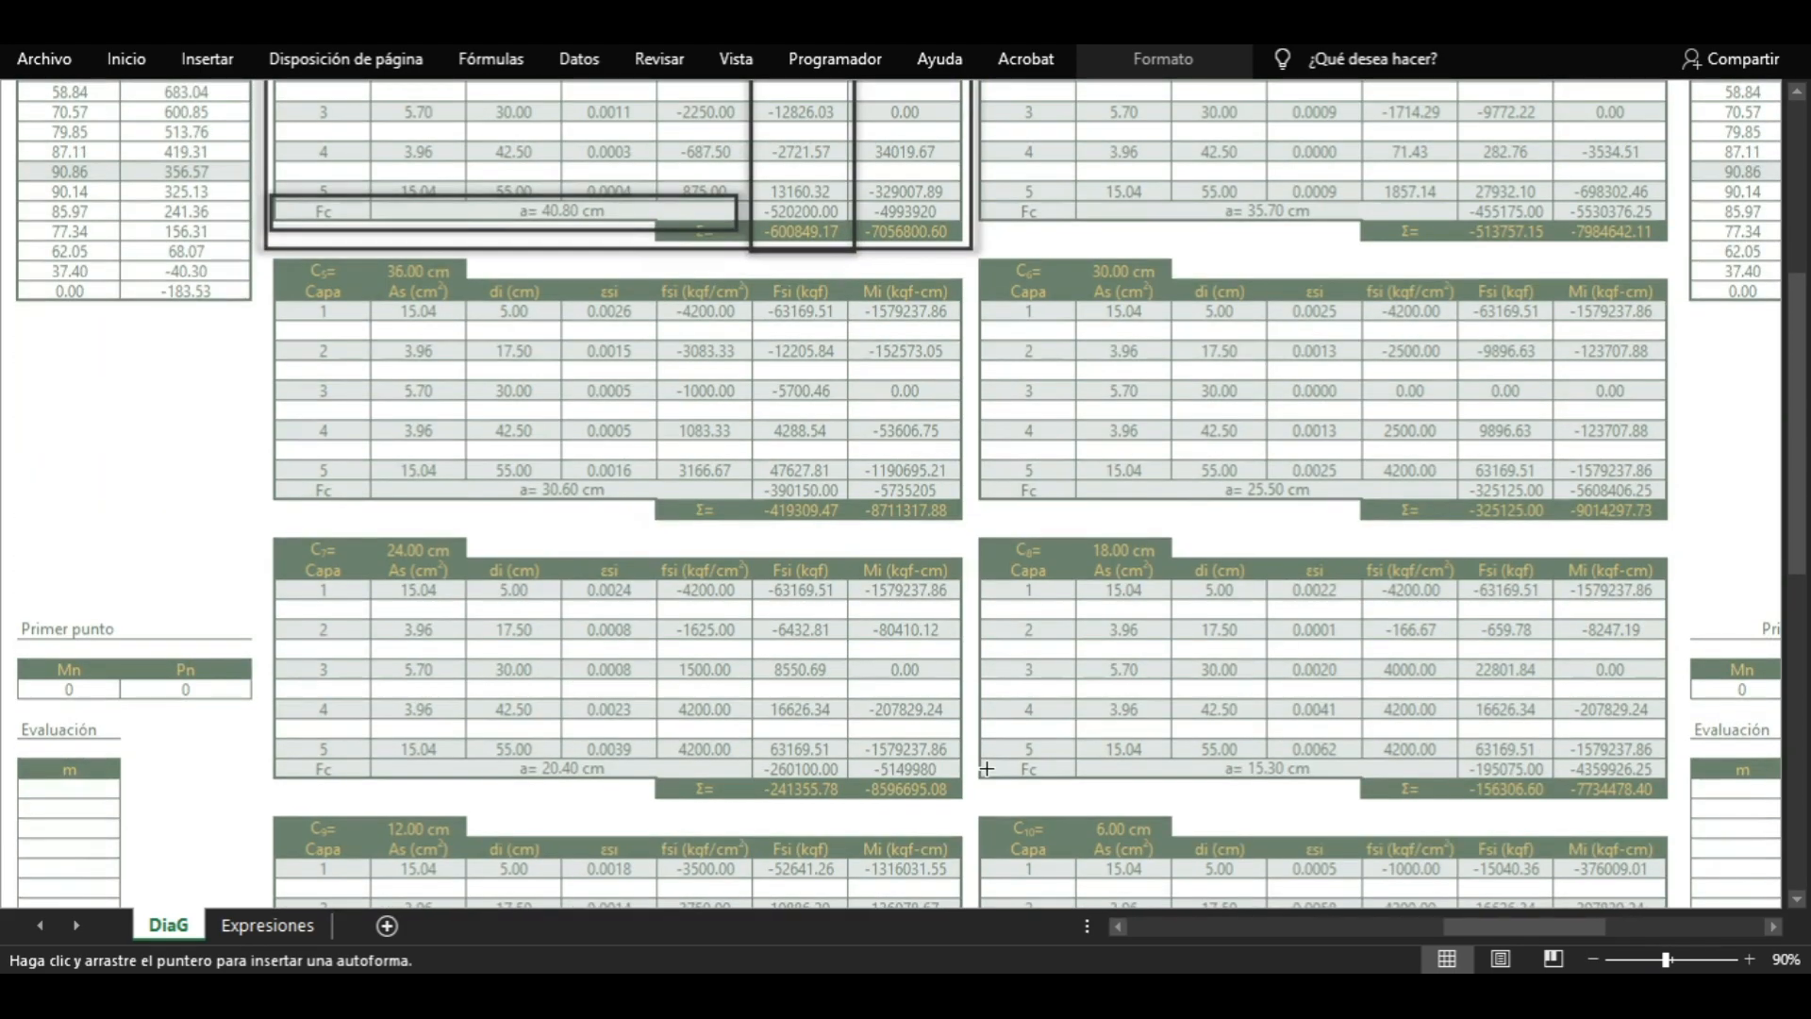
scroll(986, 768, "up", 4)
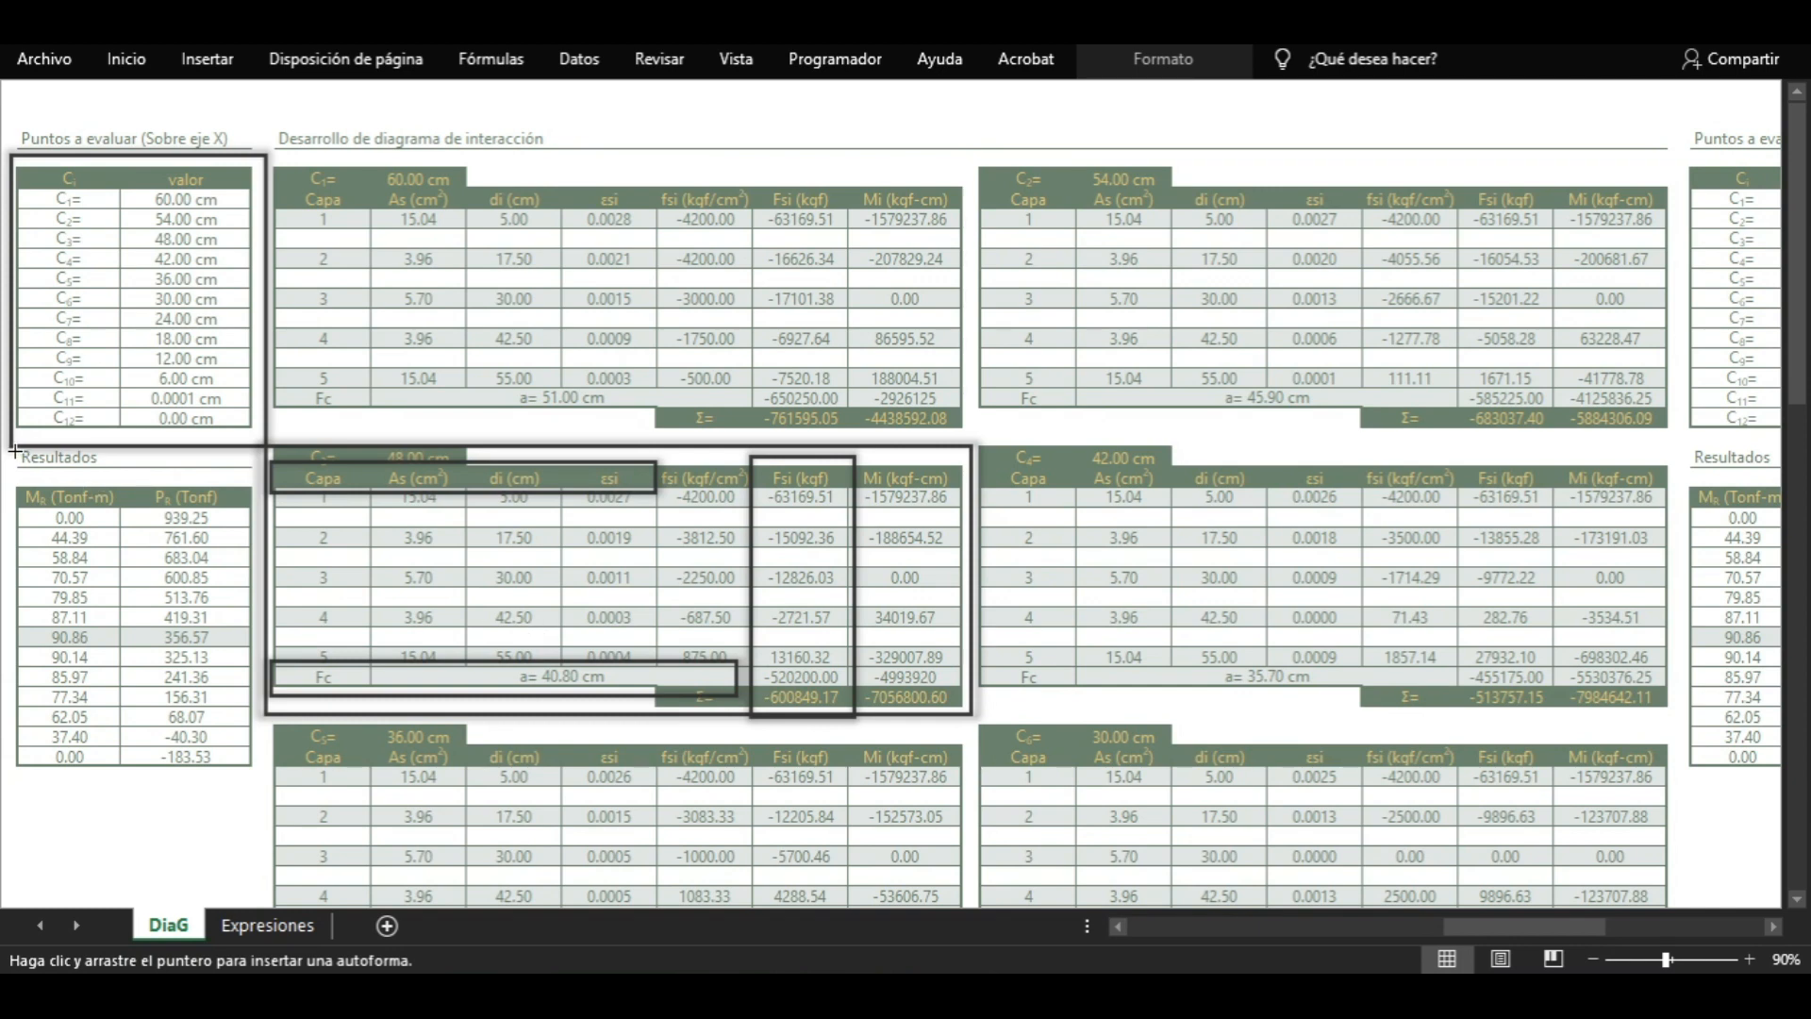
left_click_drag(10, 453, 259, 778)
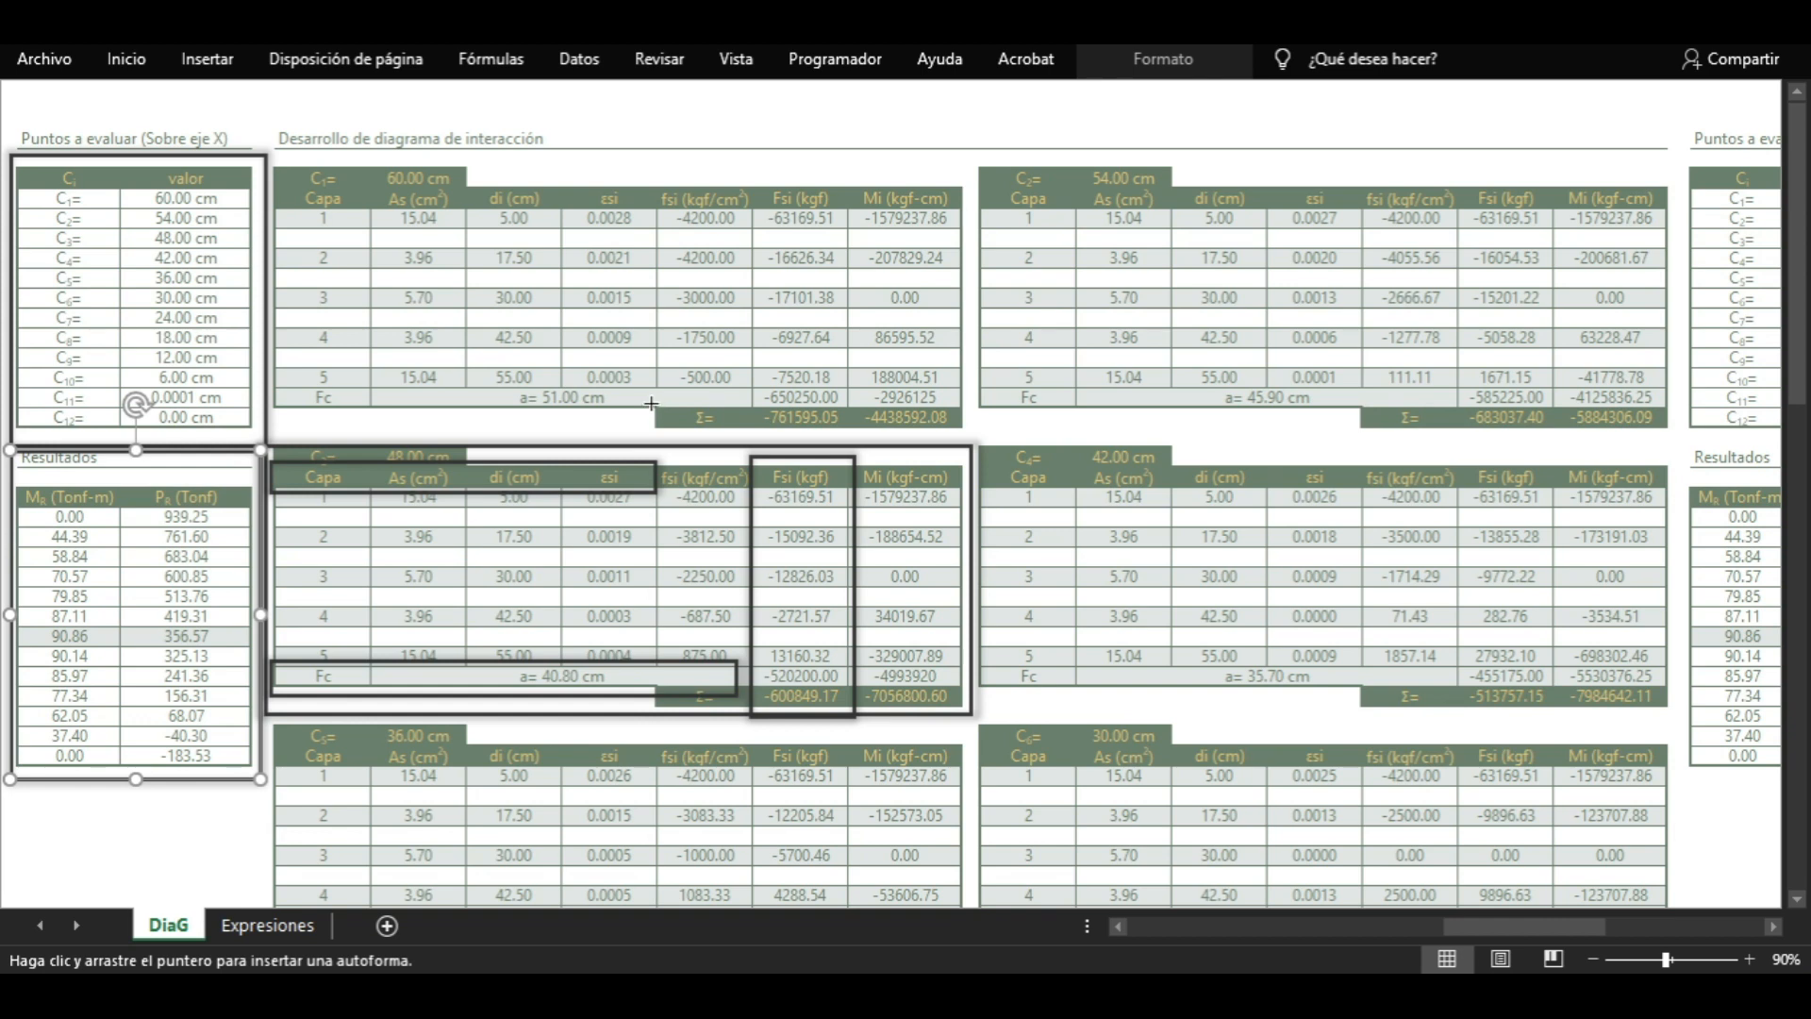
mouse_move(651, 403)
left_mouse_down()
mouse_move(790, 457)
mouse_move(968, 434)
left_mouse_up()
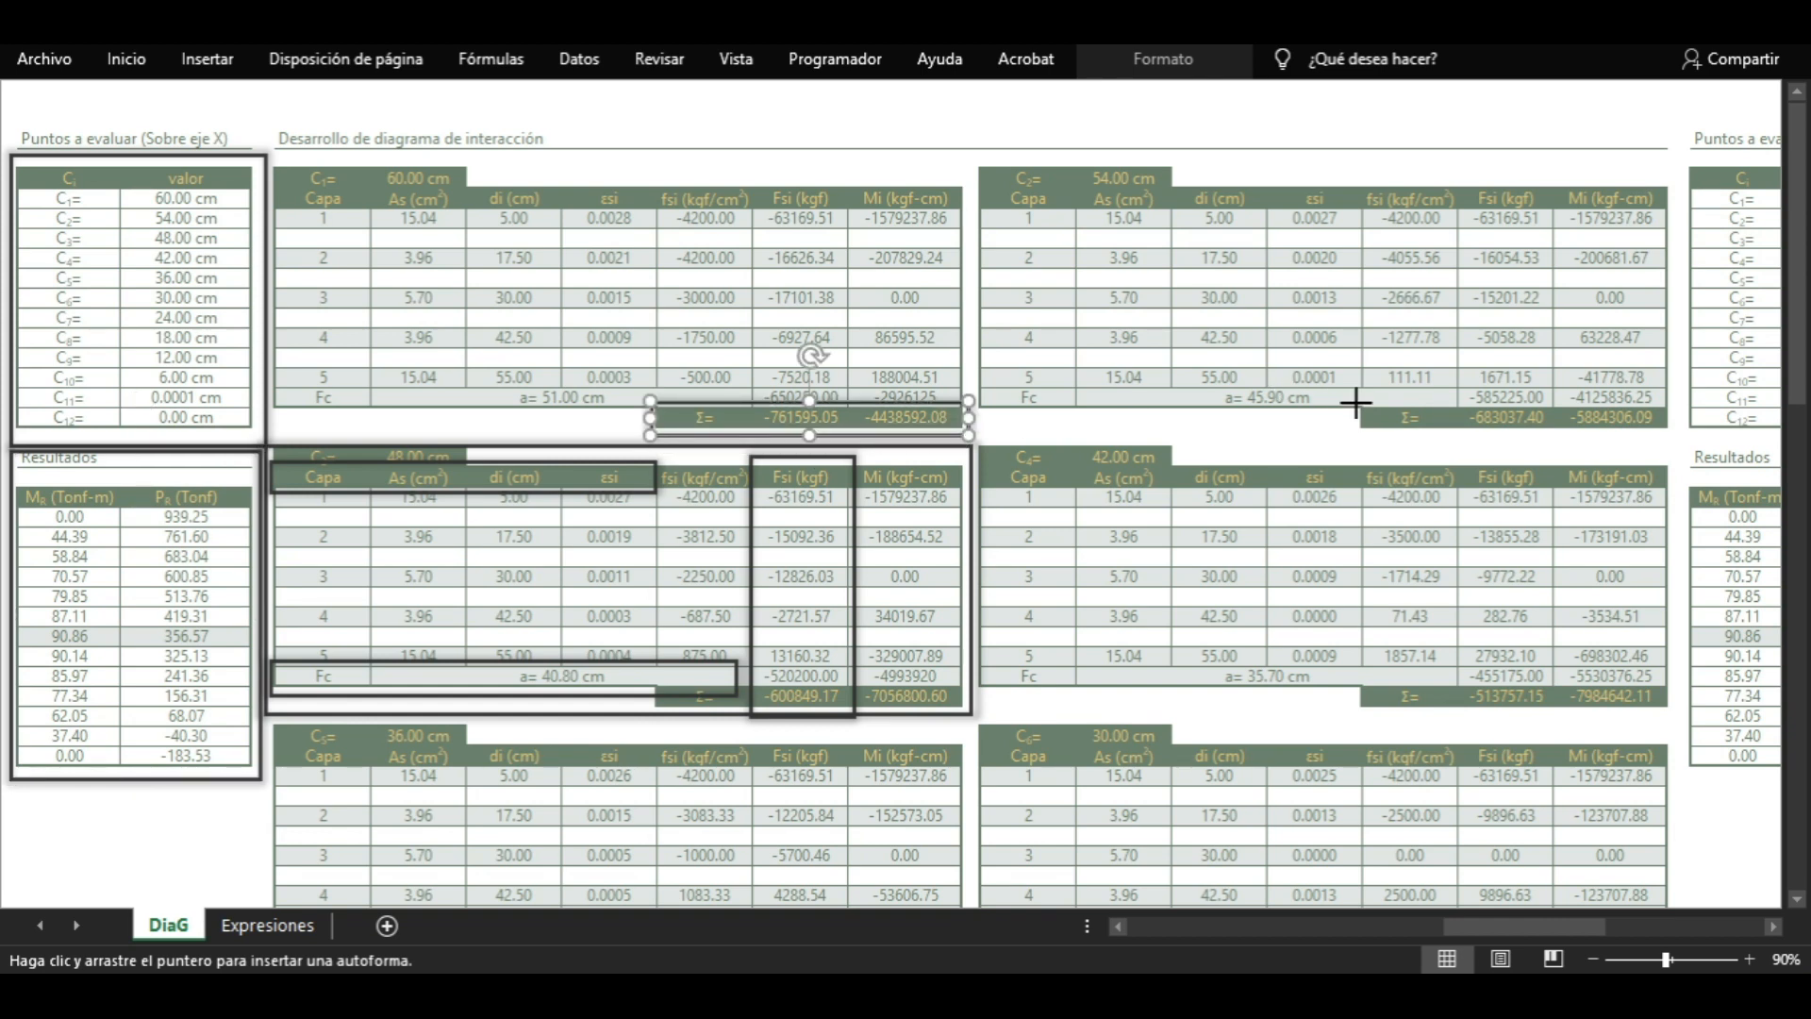
left_click_drag(1355, 406, 1680, 435)
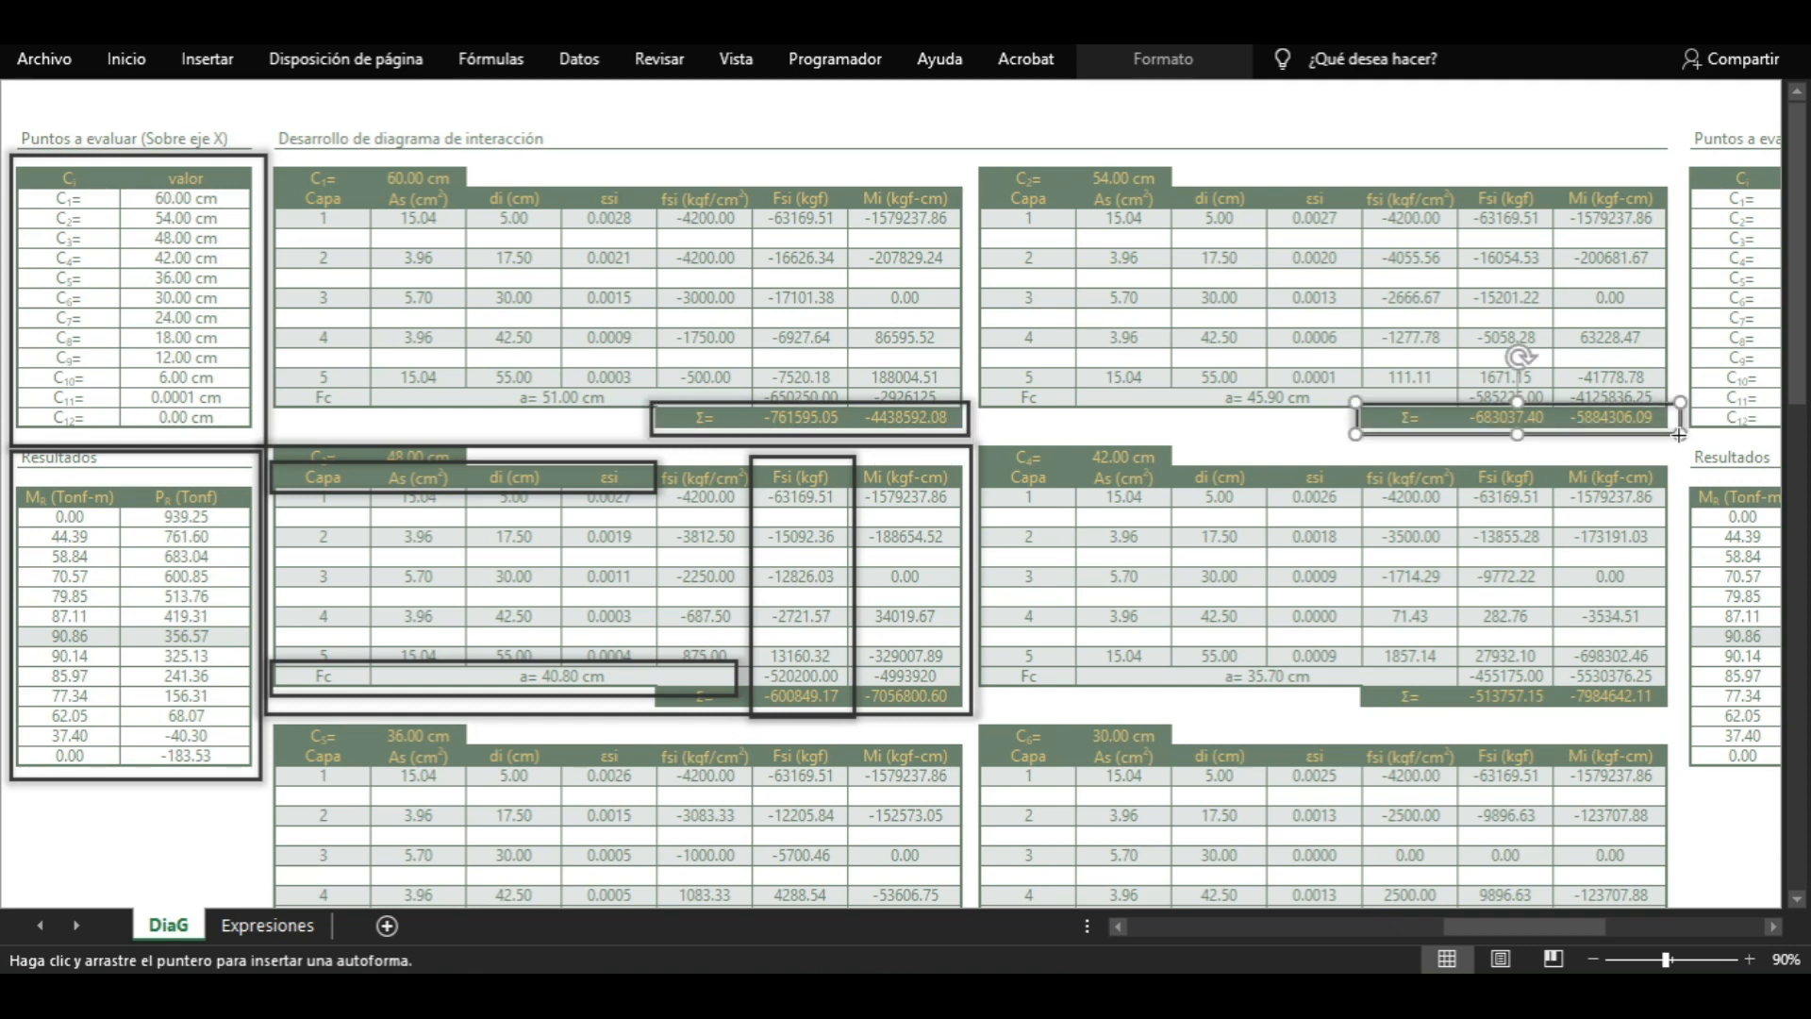
left_click_drag(1351, 677, 1674, 715)
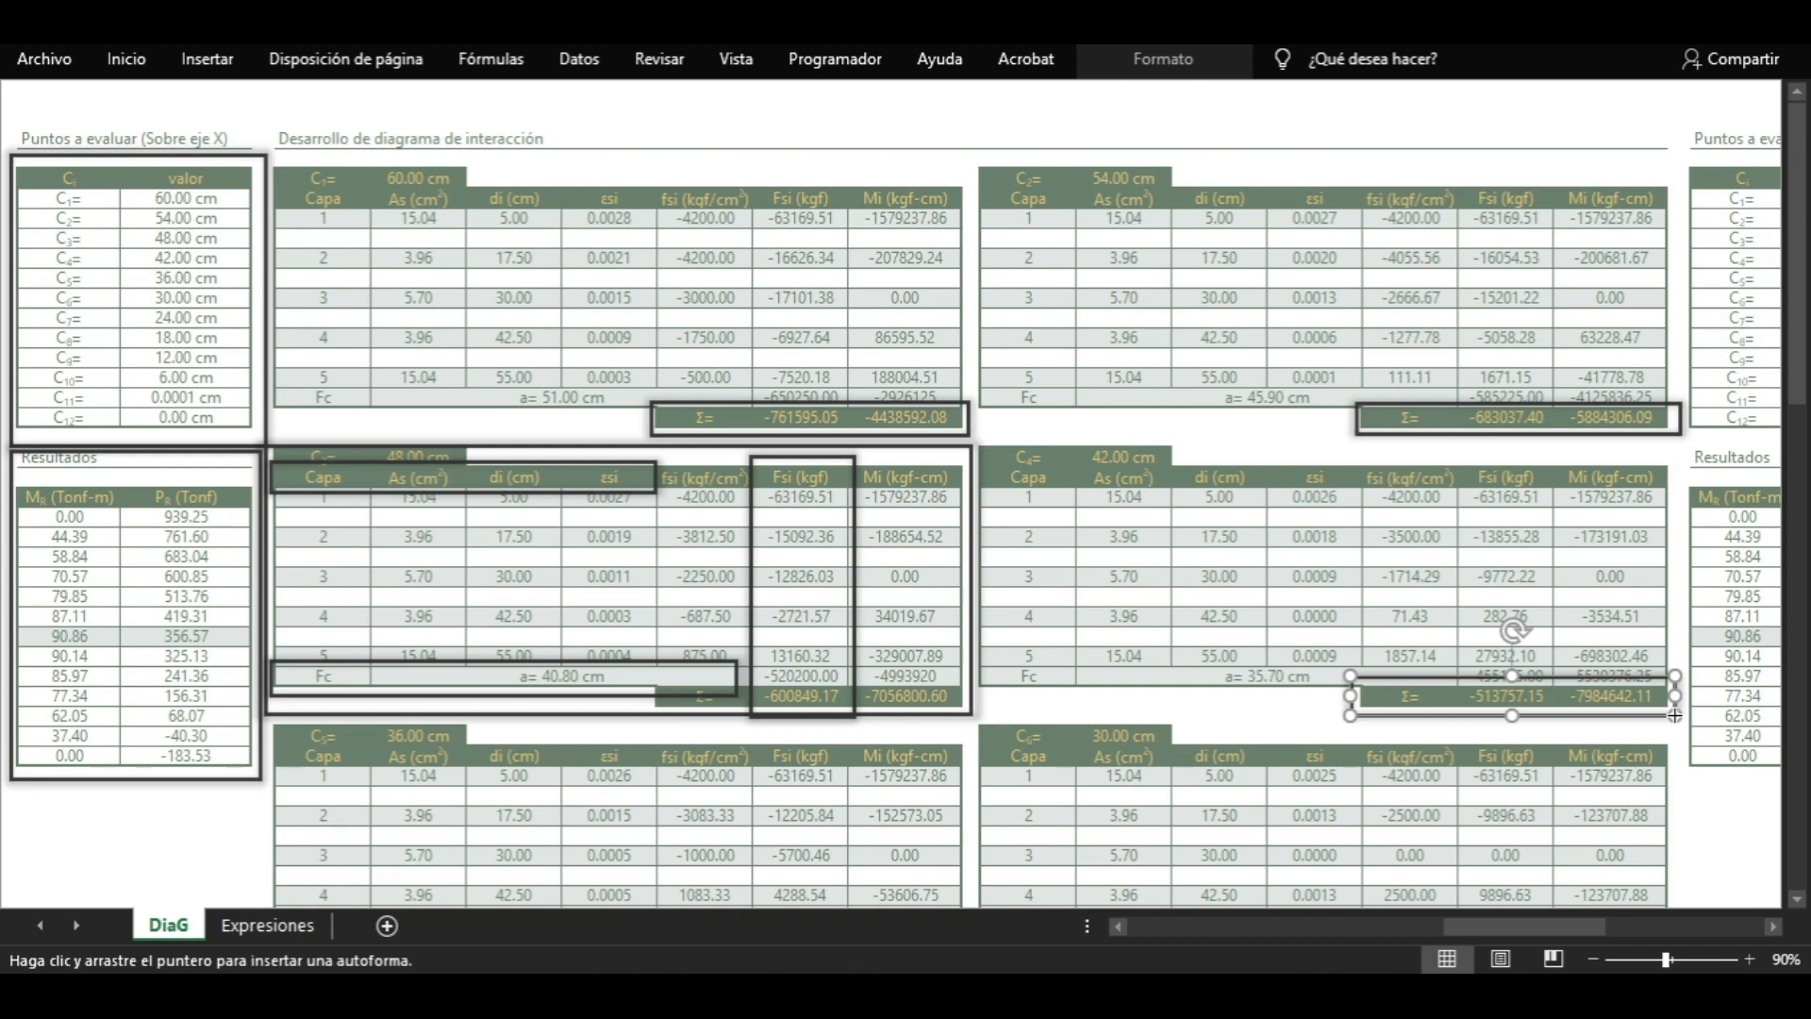
left_click_drag(1513, 926, 1249, 960)
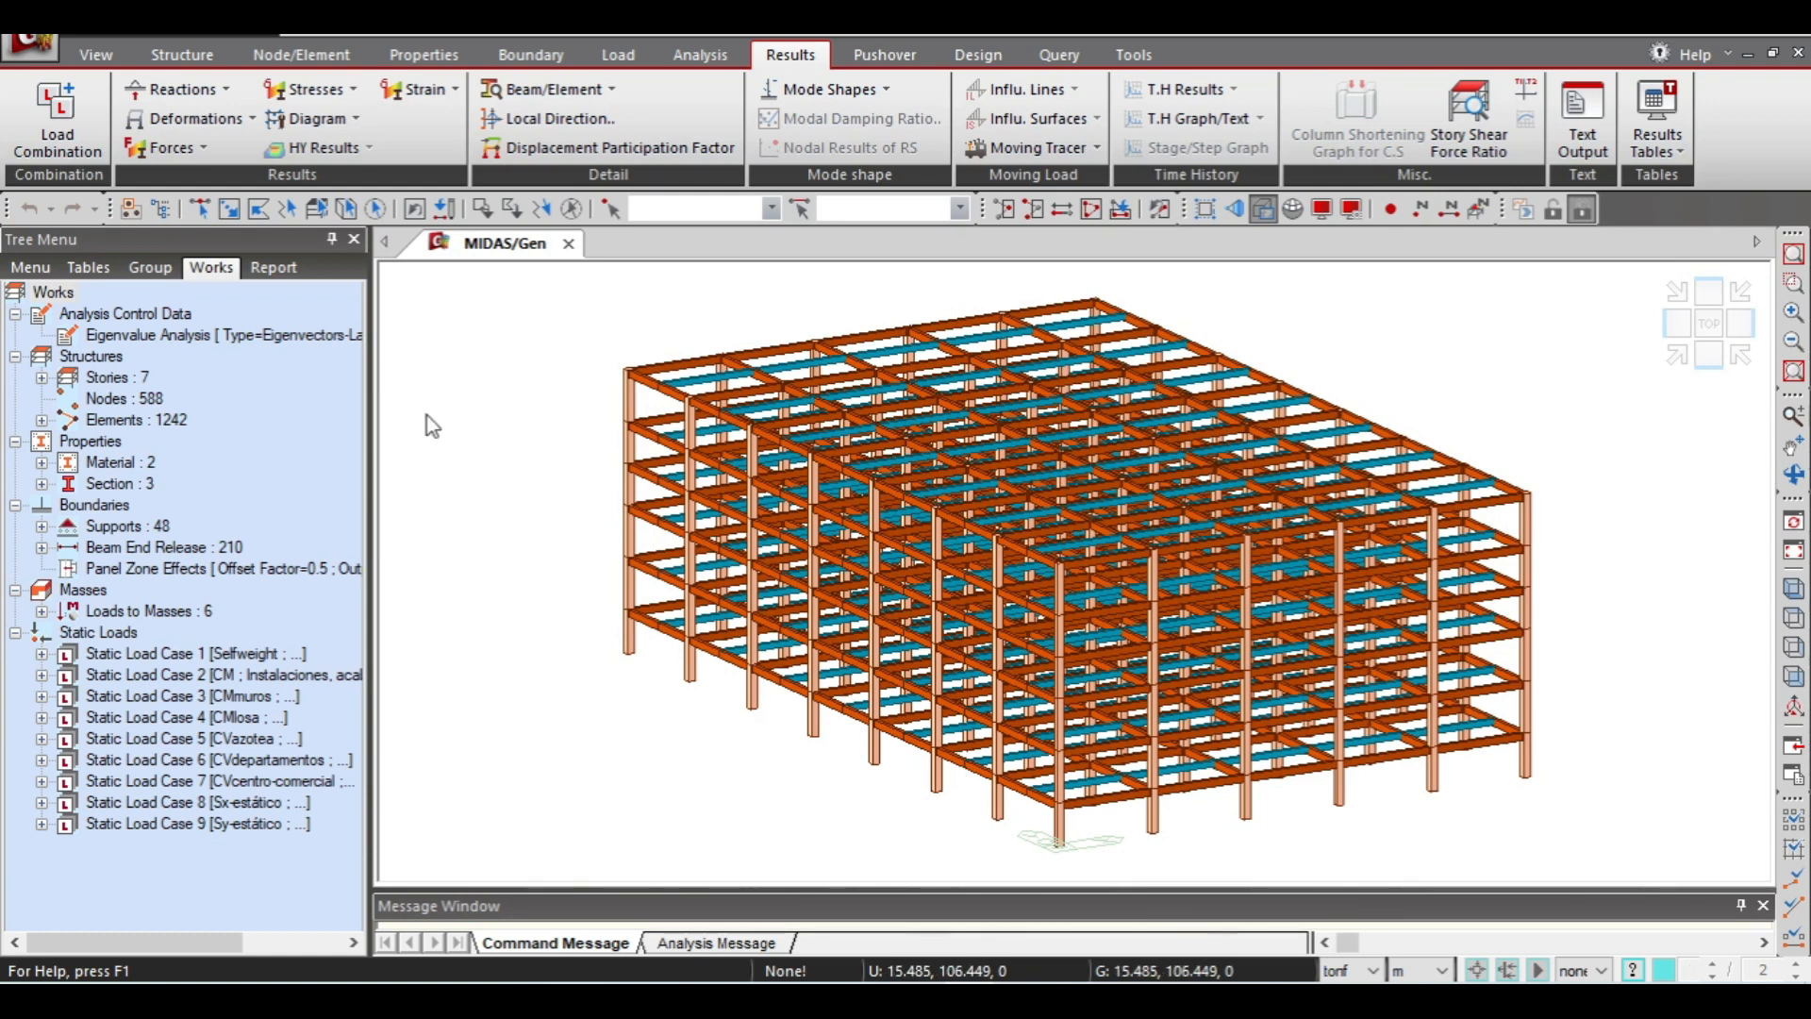
In MIDAS Gen, select corner column element 125 on the lowest storey and open the beam Force & Stress result table
left_click(199, 209)
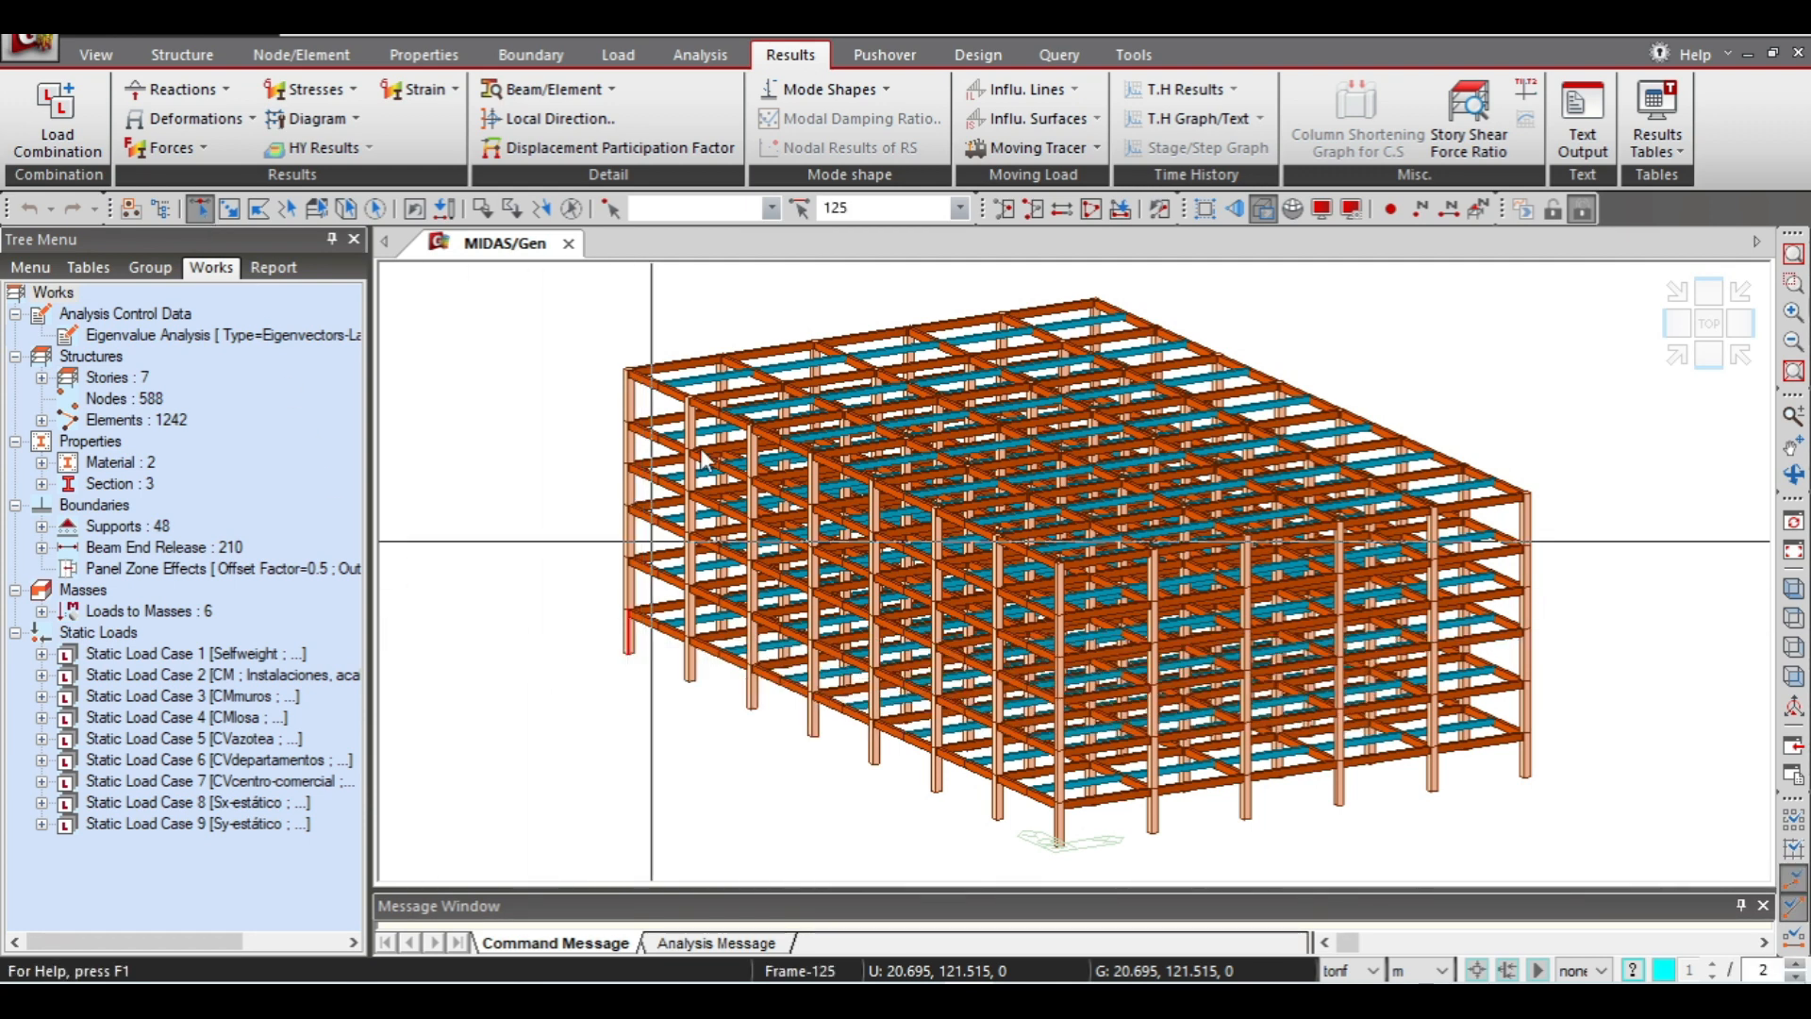
left_click(869, 200)
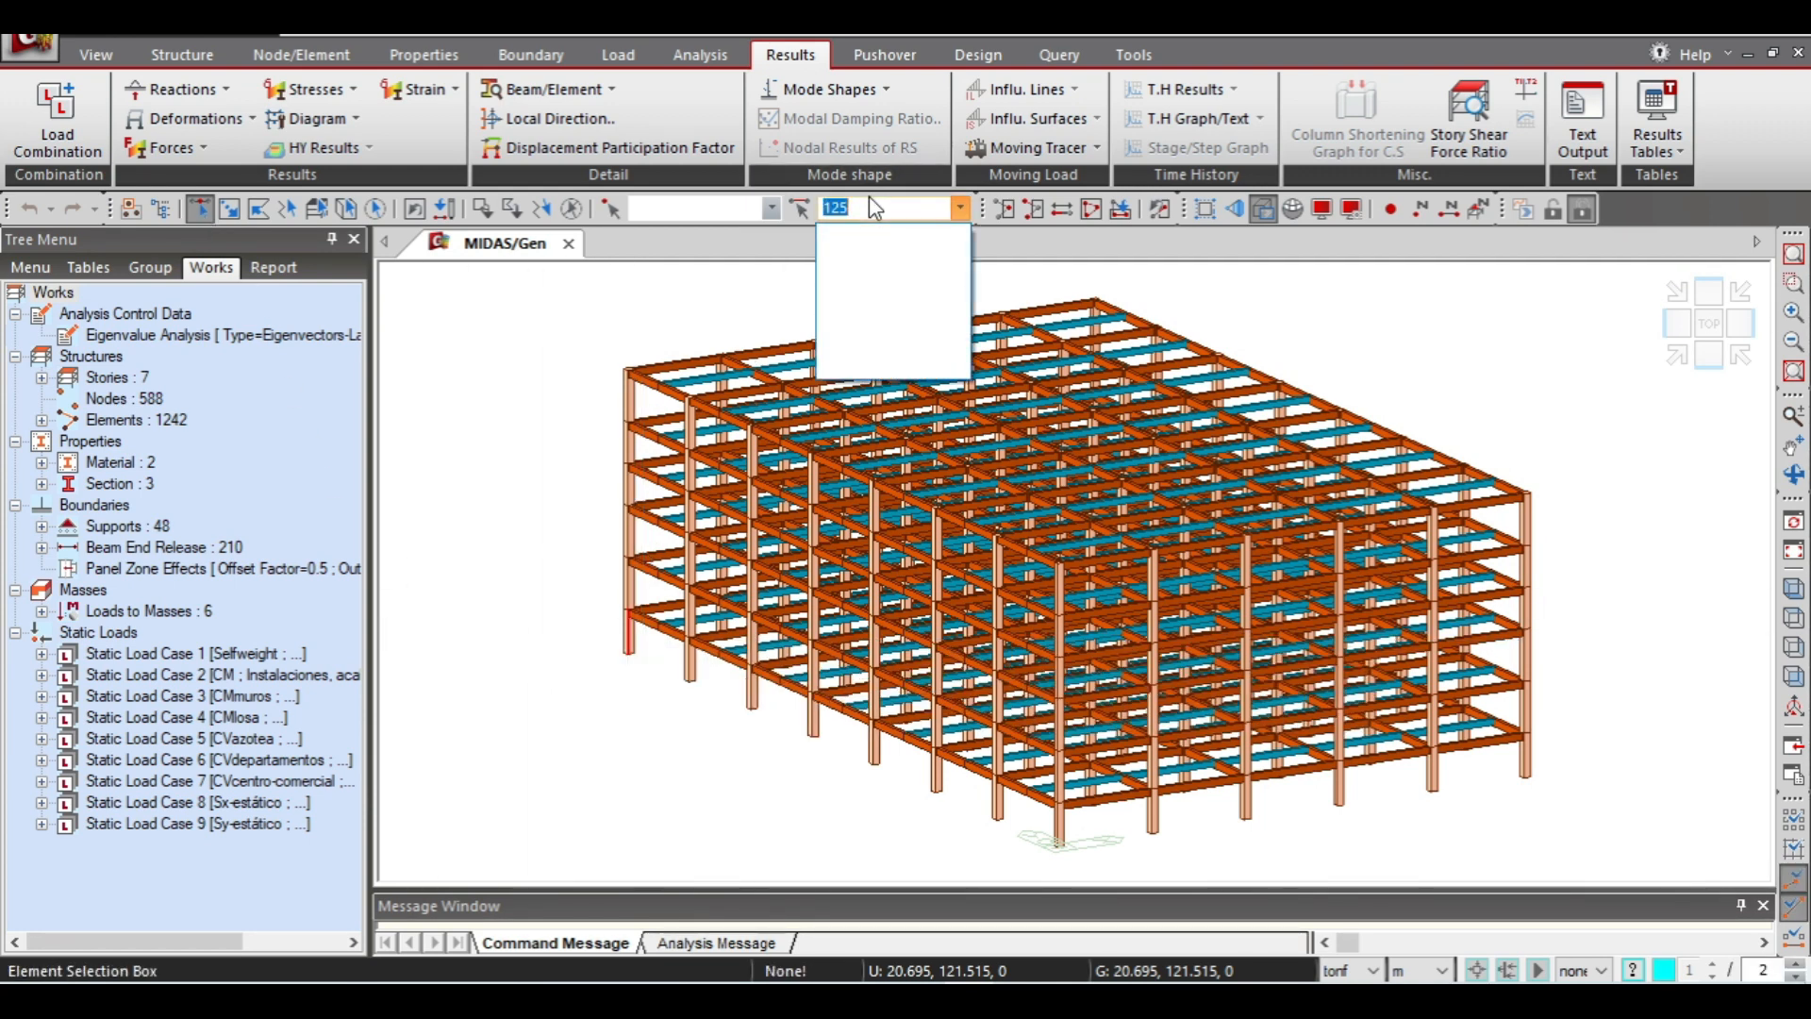
left_click(82, 268)
left_click(81, 268)
double_click(99, 334)
double_click(102, 440)
double_click(120, 462)
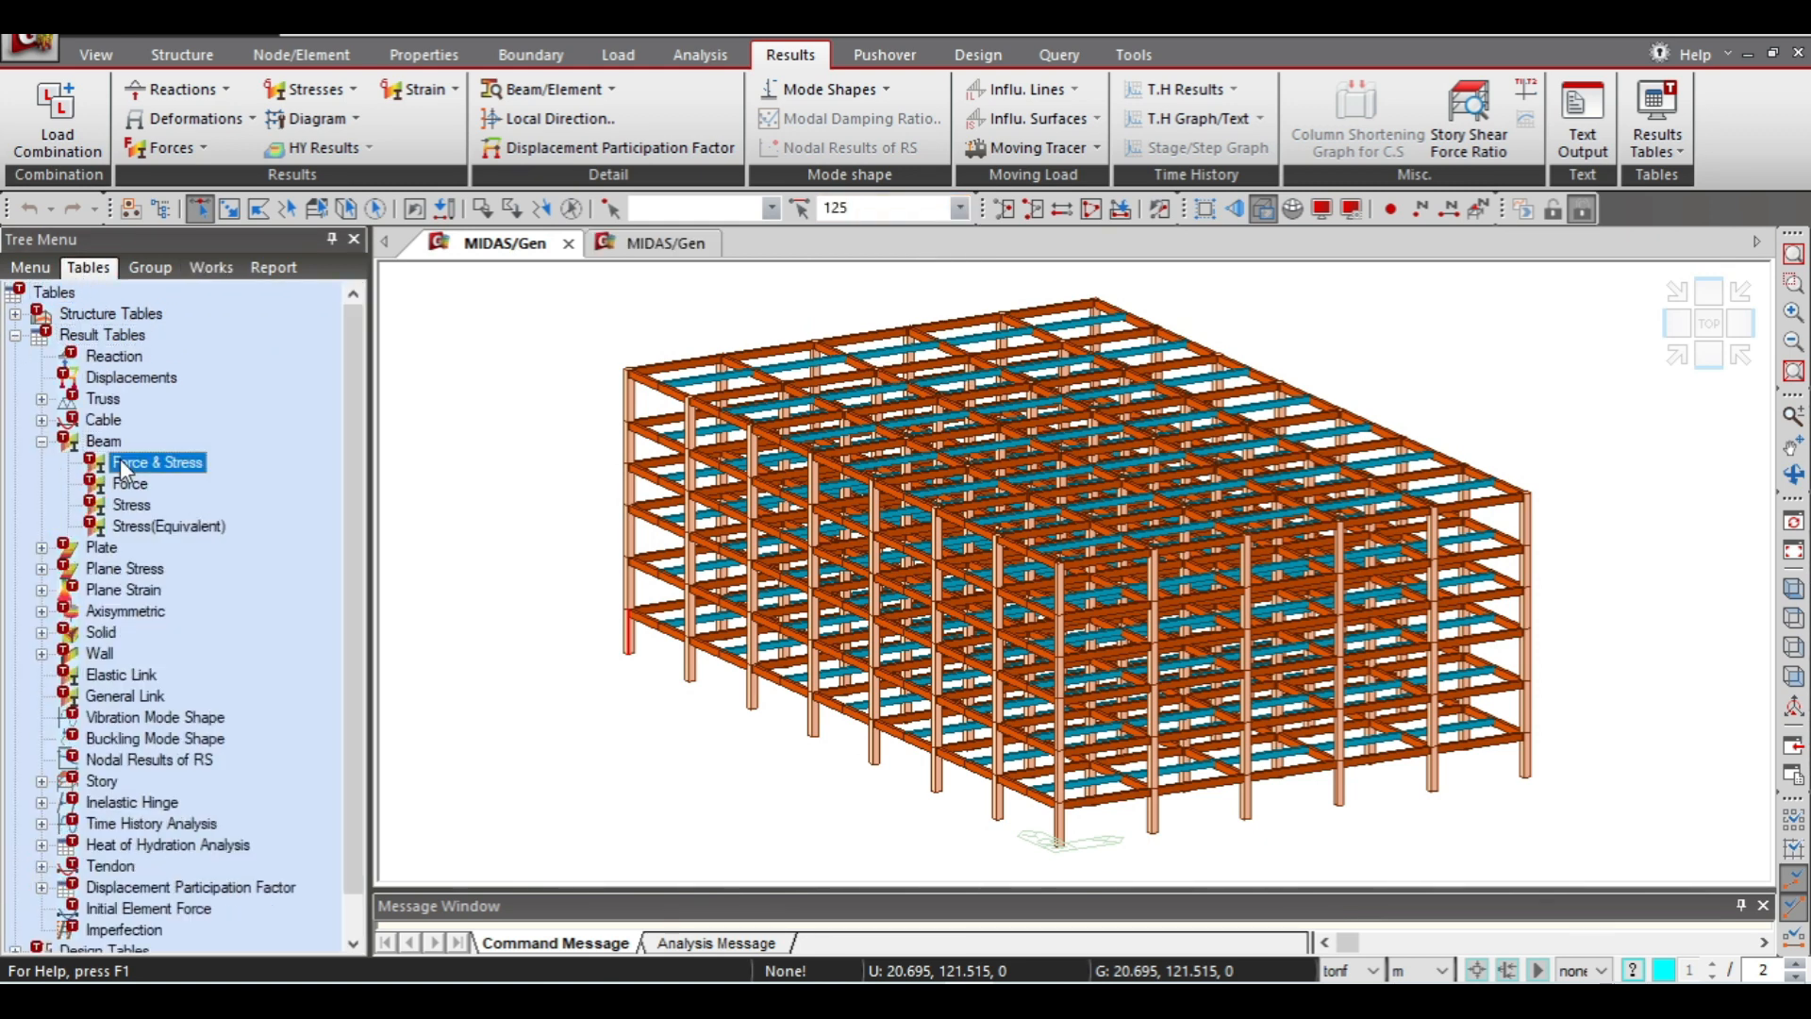
List the beam forces of element 125 for the nine combinations from 1.5CM+1.7CV(CB) through 1.1(CM+CV-SY)-0.33SX(CB)
type("125")
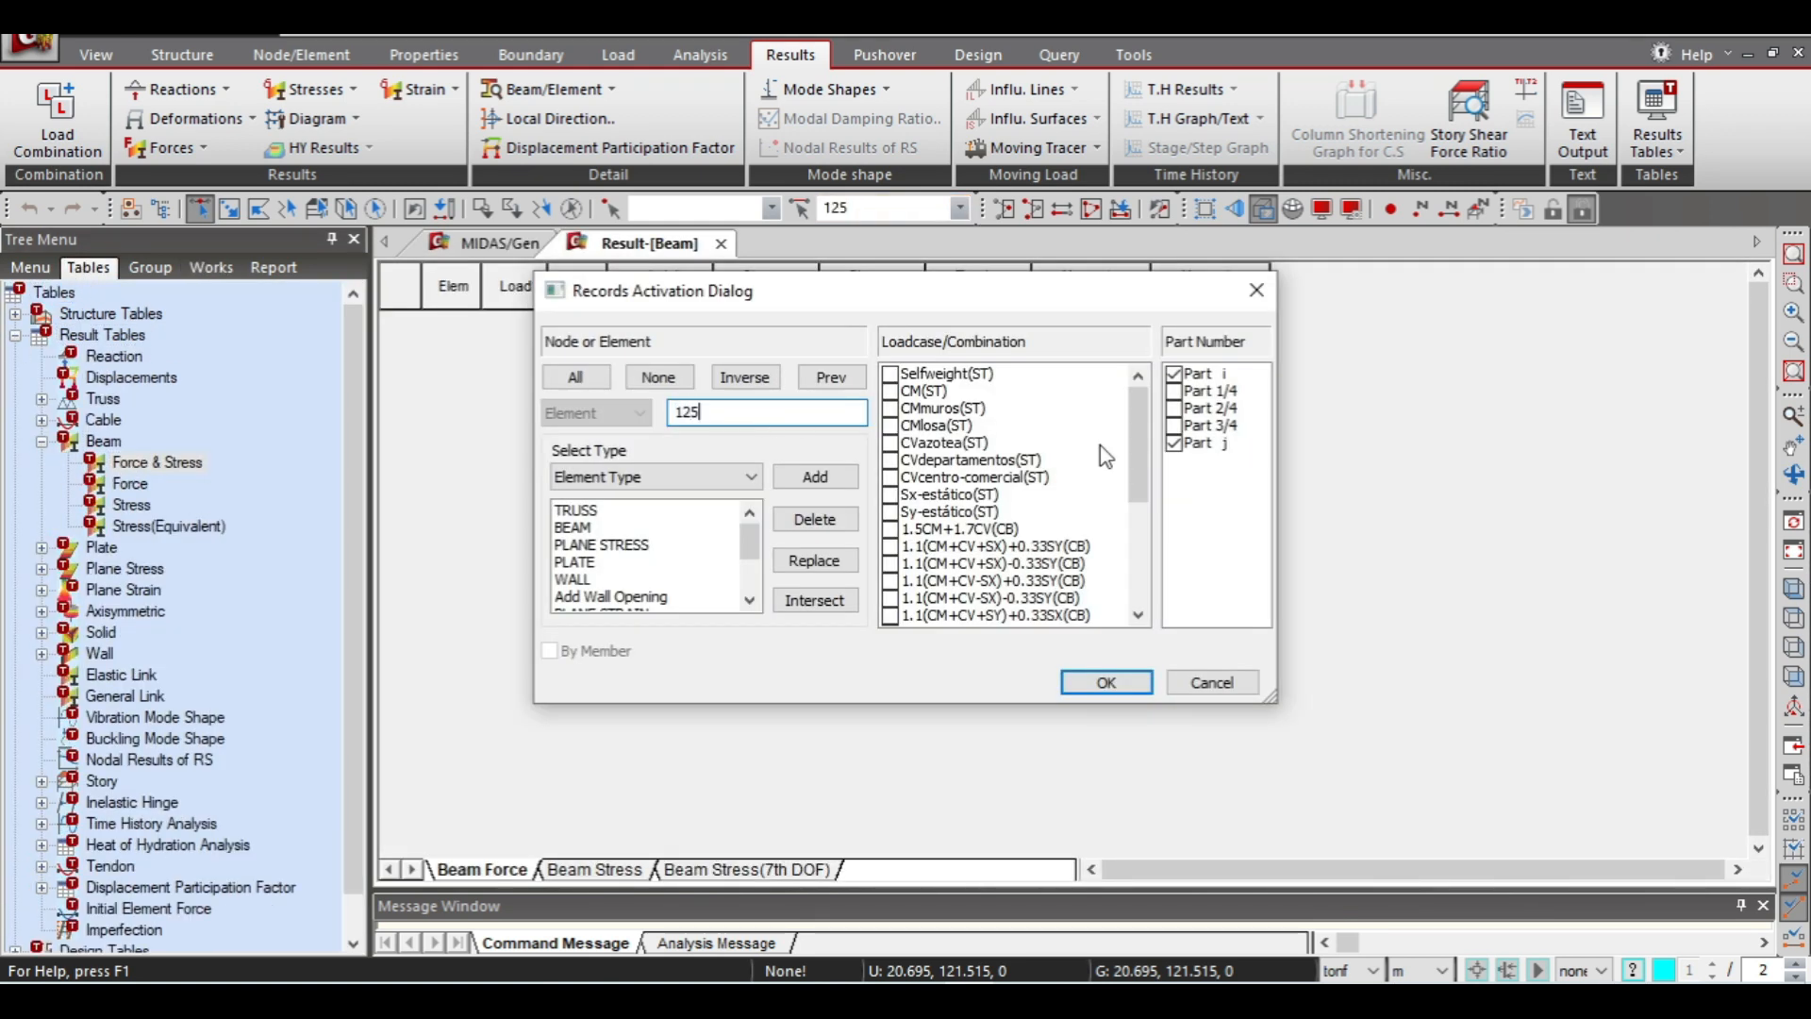
scroll(1104, 453, "down", 5)
left_click(890, 443)
left_click(891, 460)
left_click(891, 477)
left_click(891, 495)
left_click(890, 511)
left_click(891, 528)
left_click(891, 545)
left_click(890, 563)
left_click(890, 580)
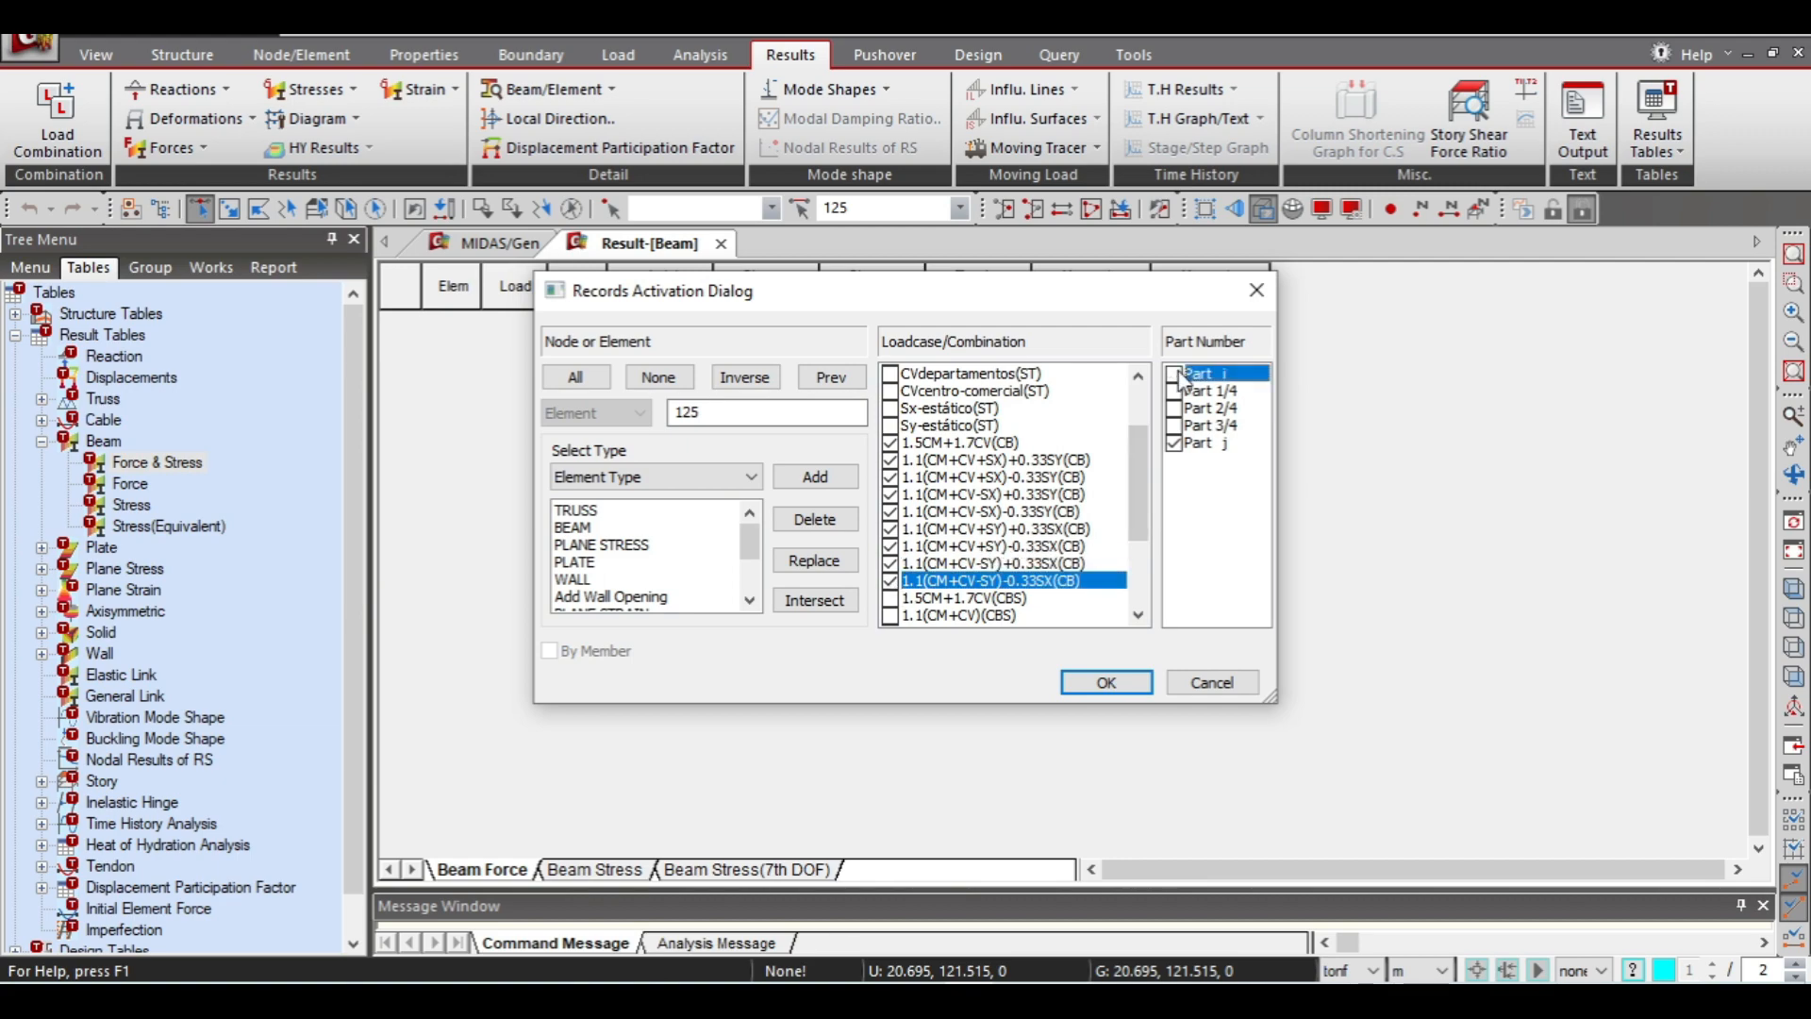
left_click(1113, 682)
Select all rows of the beam force table and copy them
left_click(396, 283)
right_click(394, 280)
left_click(439, 295)
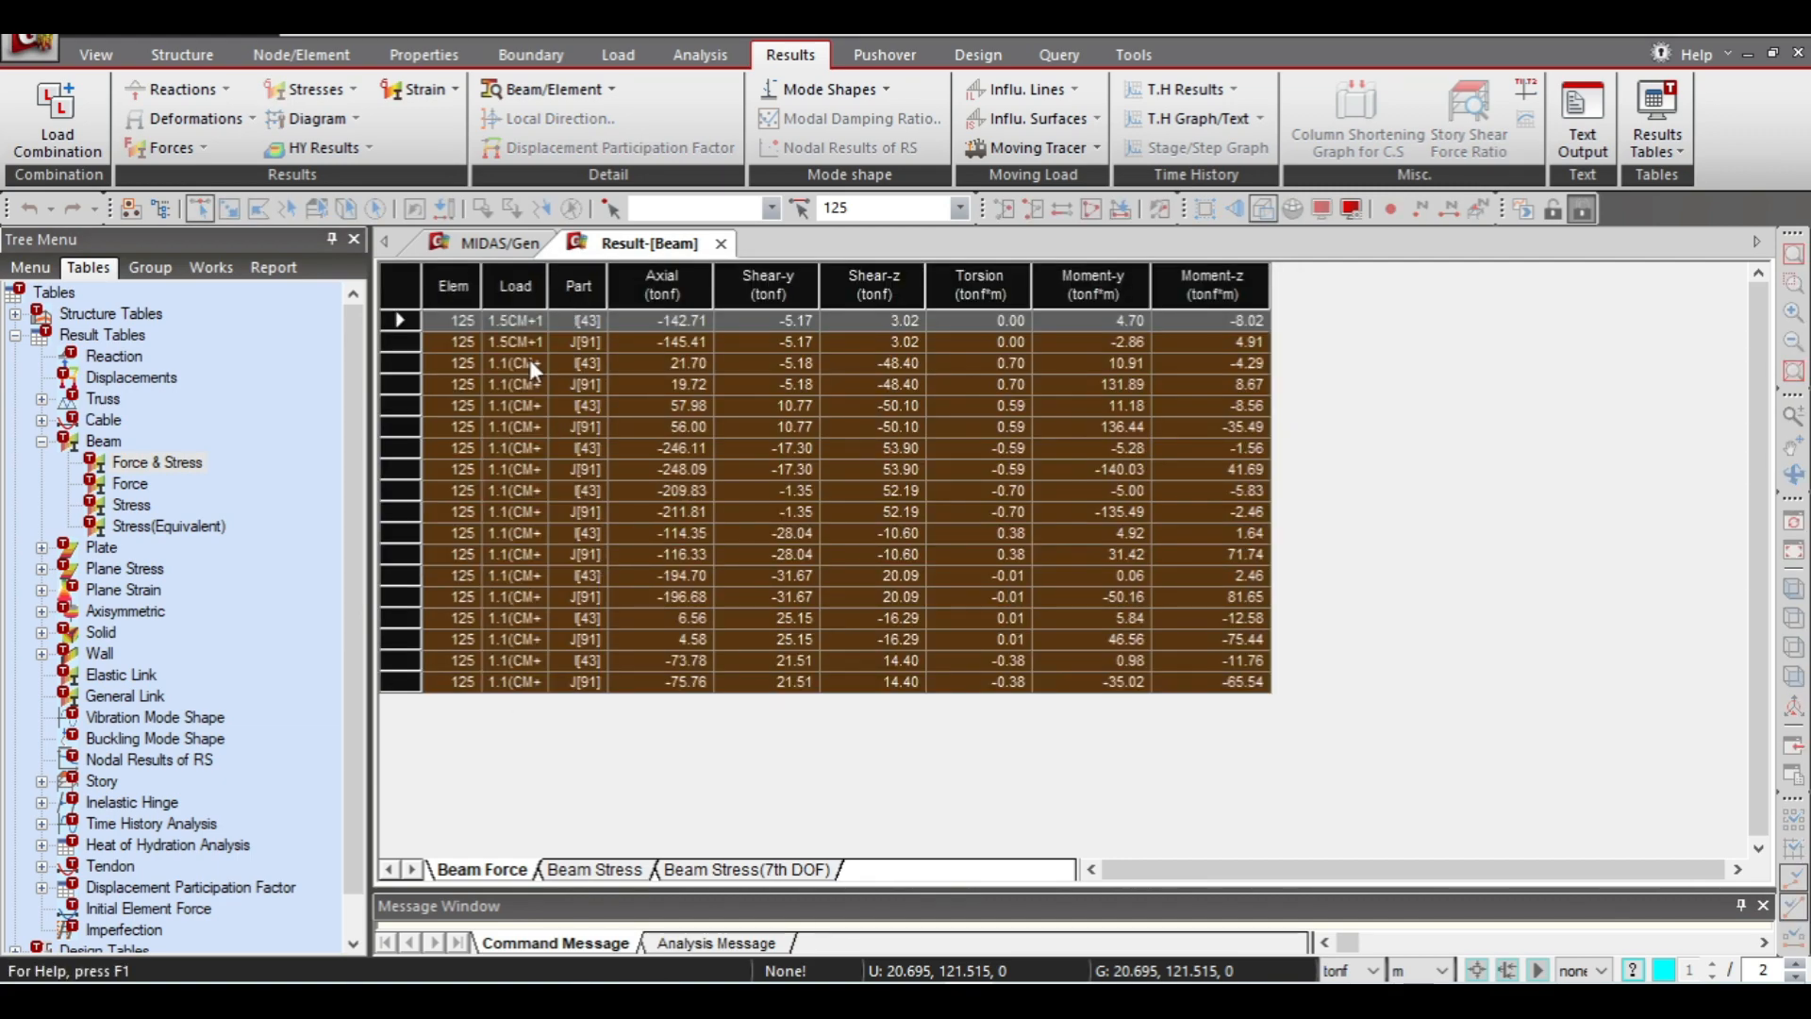
In the Excel workbook, add a sheet named Base de datos and paste the copied beam forces with headers at B2
left_click(921, 999)
left_click(389, 933)
double_click(243, 933)
type("Base de datos")
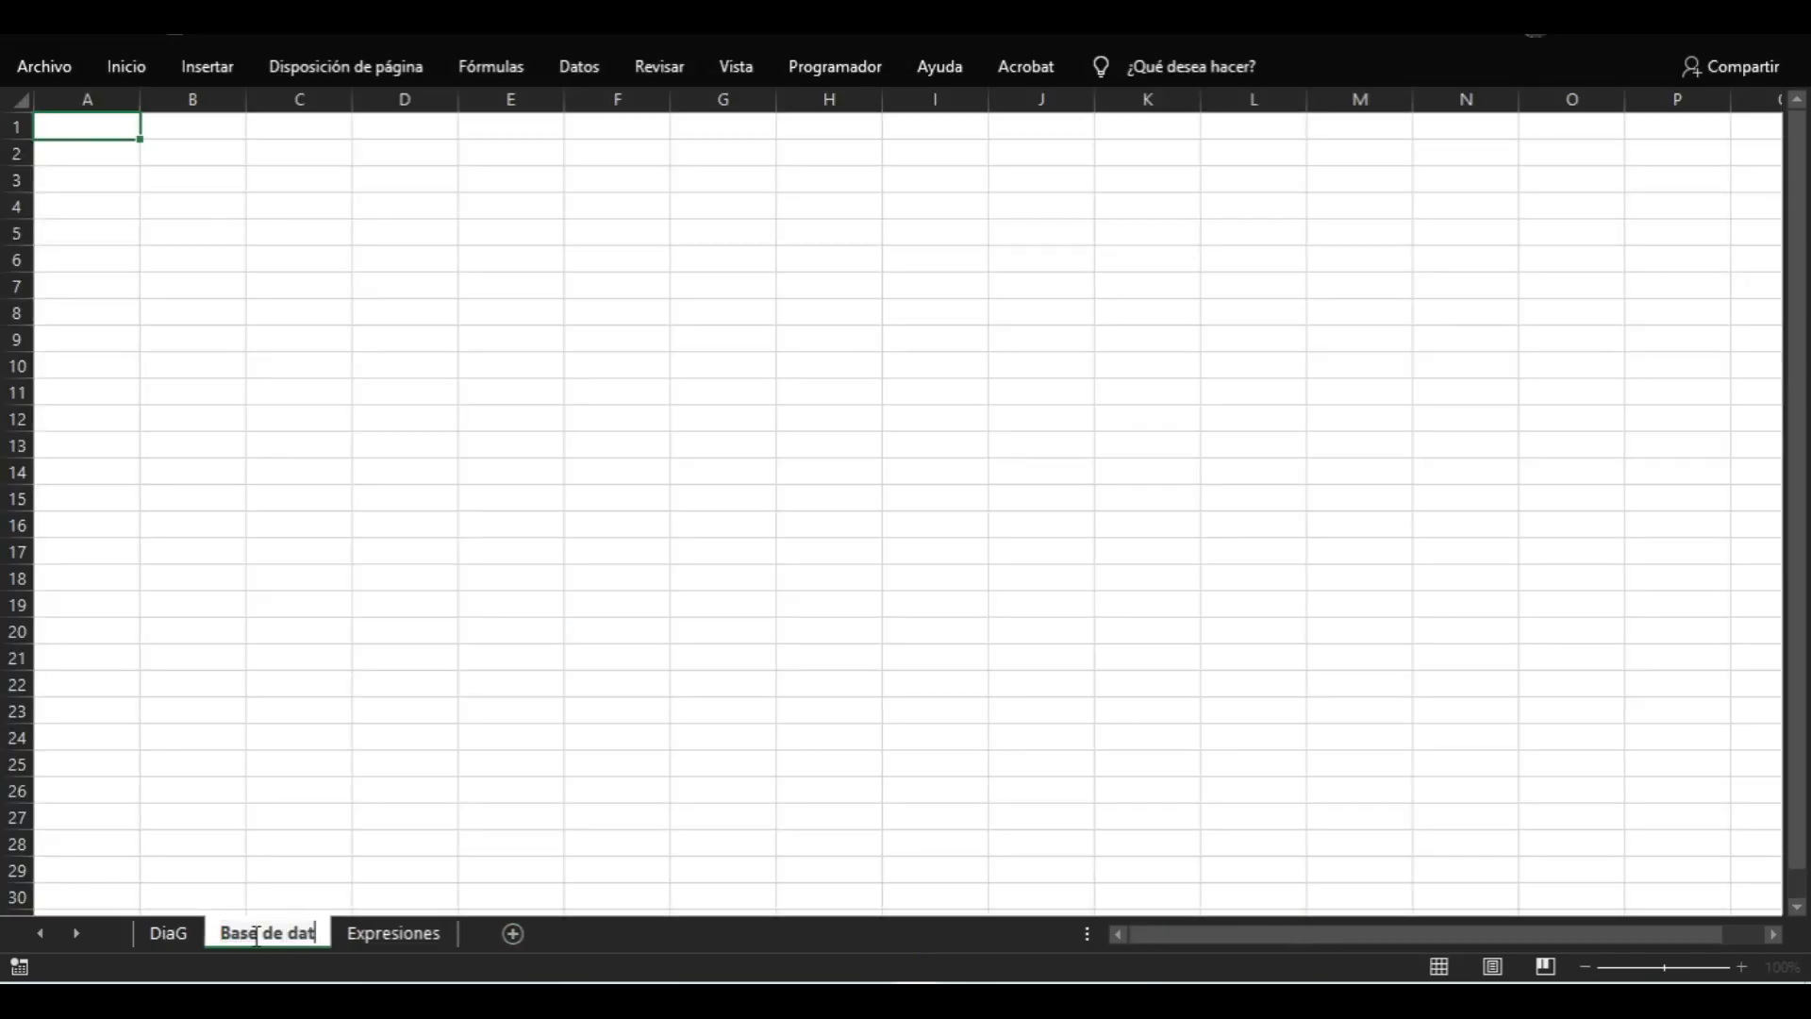
key("Return")
key("ctrl+v")
Centre the contents of all cells and fit the widths of the Load, Torsion, Moment-y and Moment-z columns
key("ctrl+e")
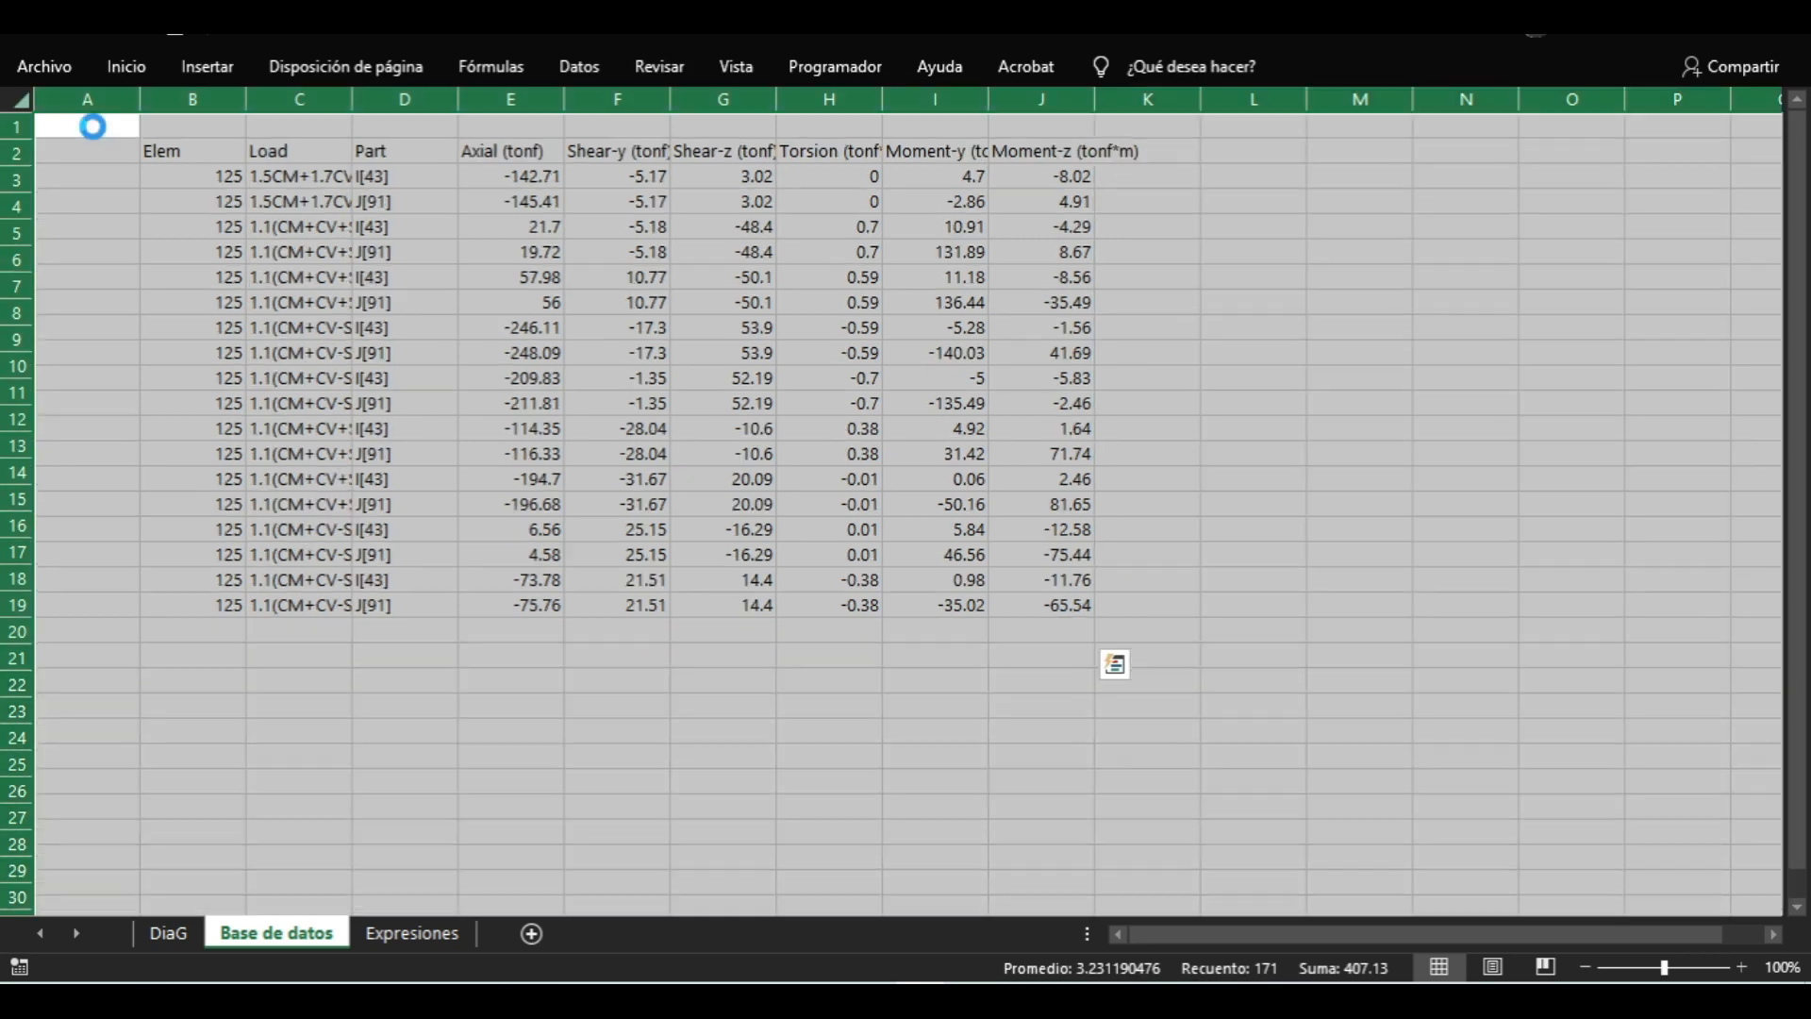
left_click(299, 201)
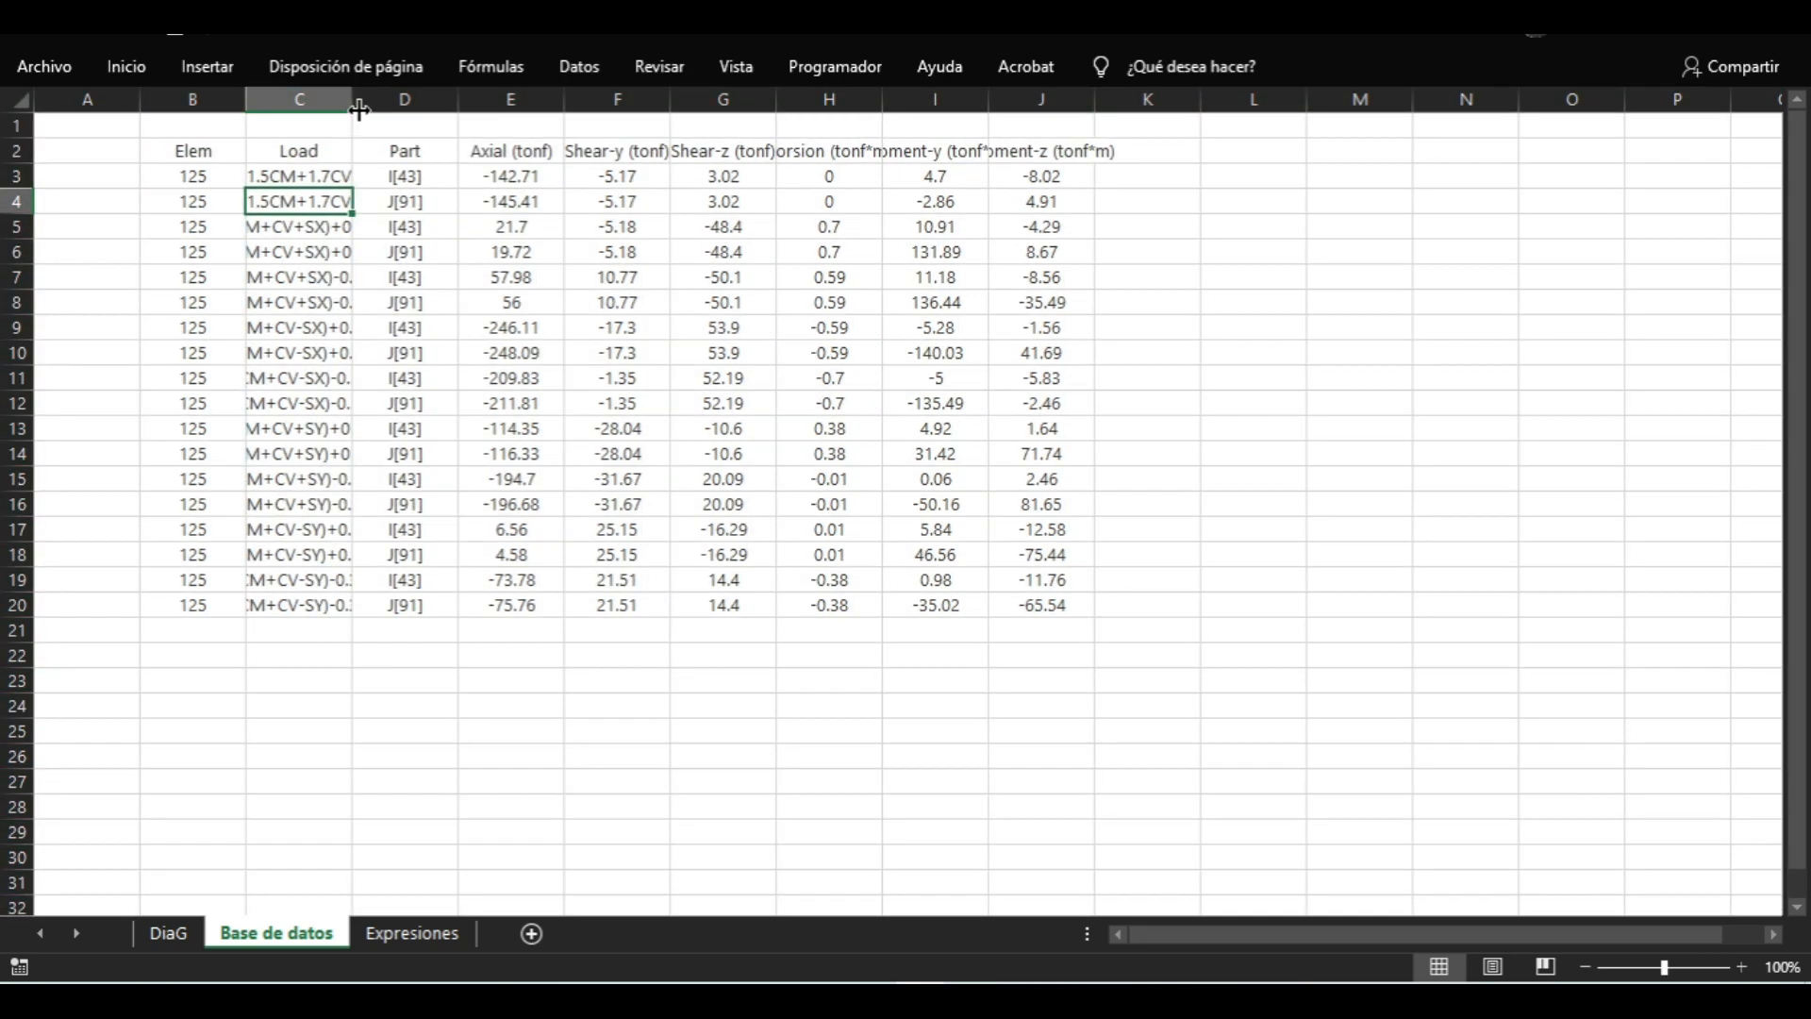
double_click(354, 104)
double_click(974, 99)
double_click(1111, 99)
double_click(1267, 99)
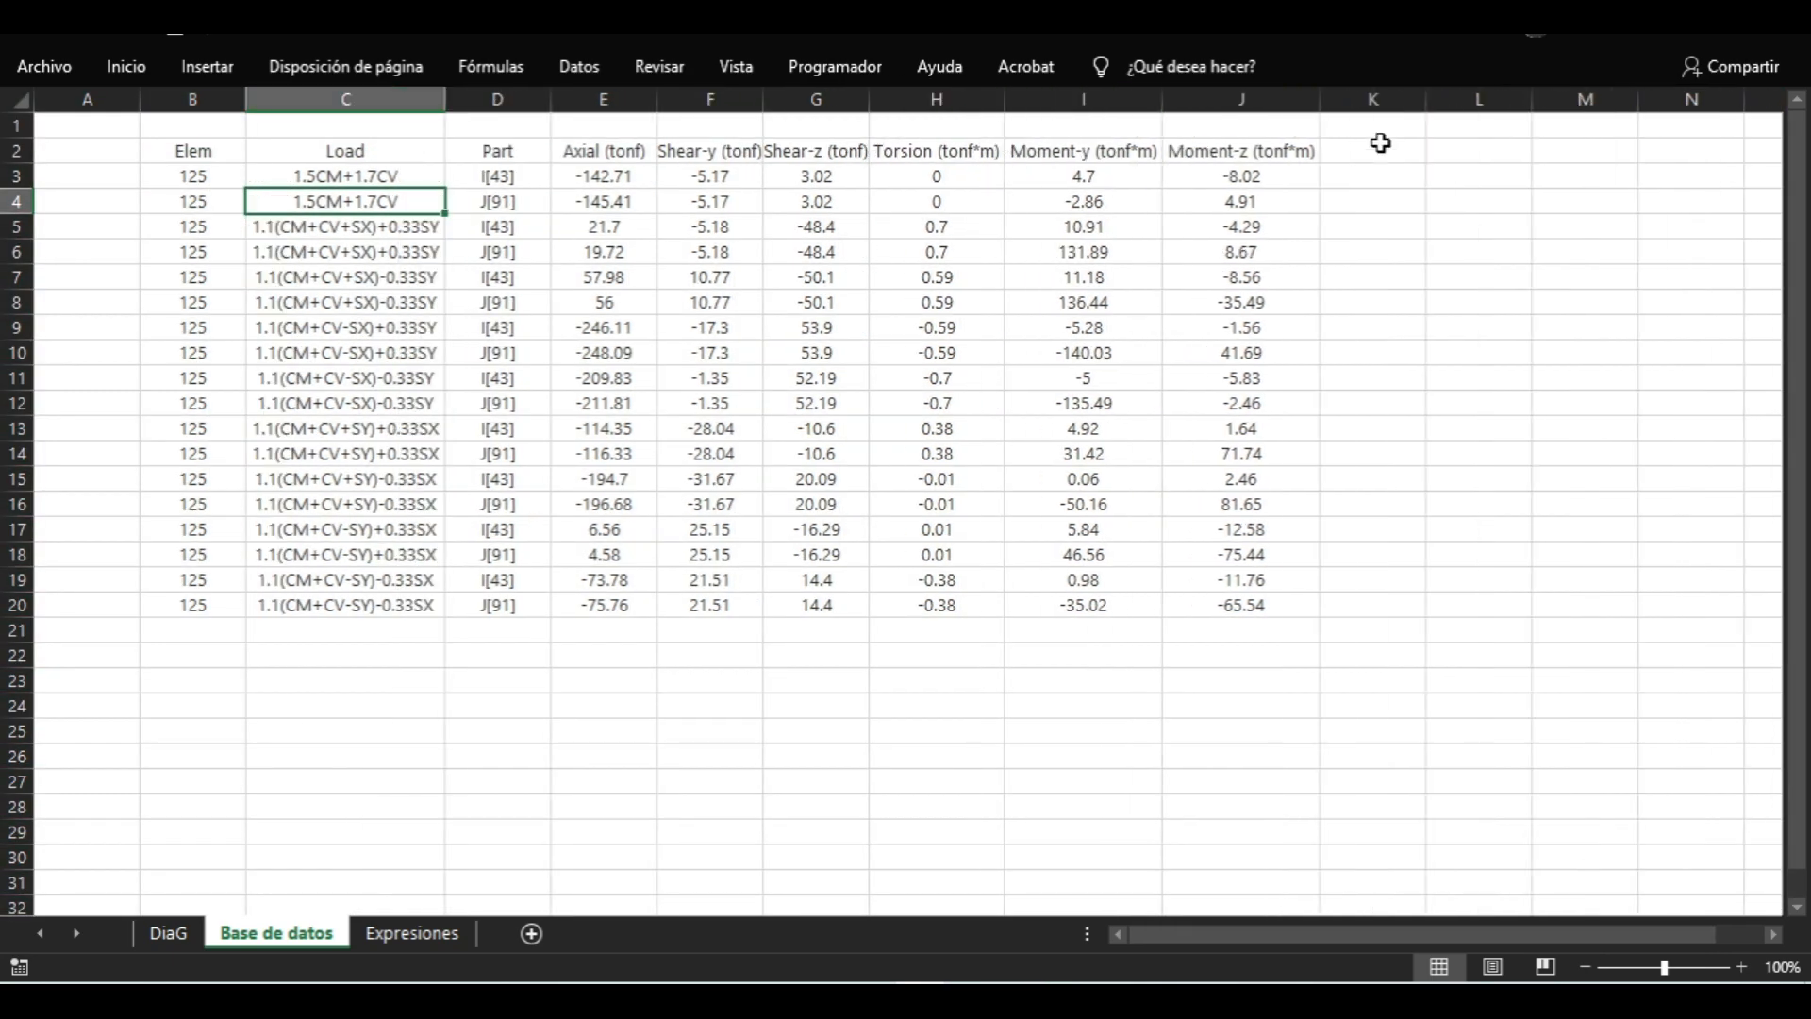
Add the headers Pu (Tonf), Mux (Tonf-m) and Muy (Tonf-m) in K2:M2 and fit the two moment columns to their text
left_click(1372, 151)
type("Pu (Tonf)")
key("Tab")
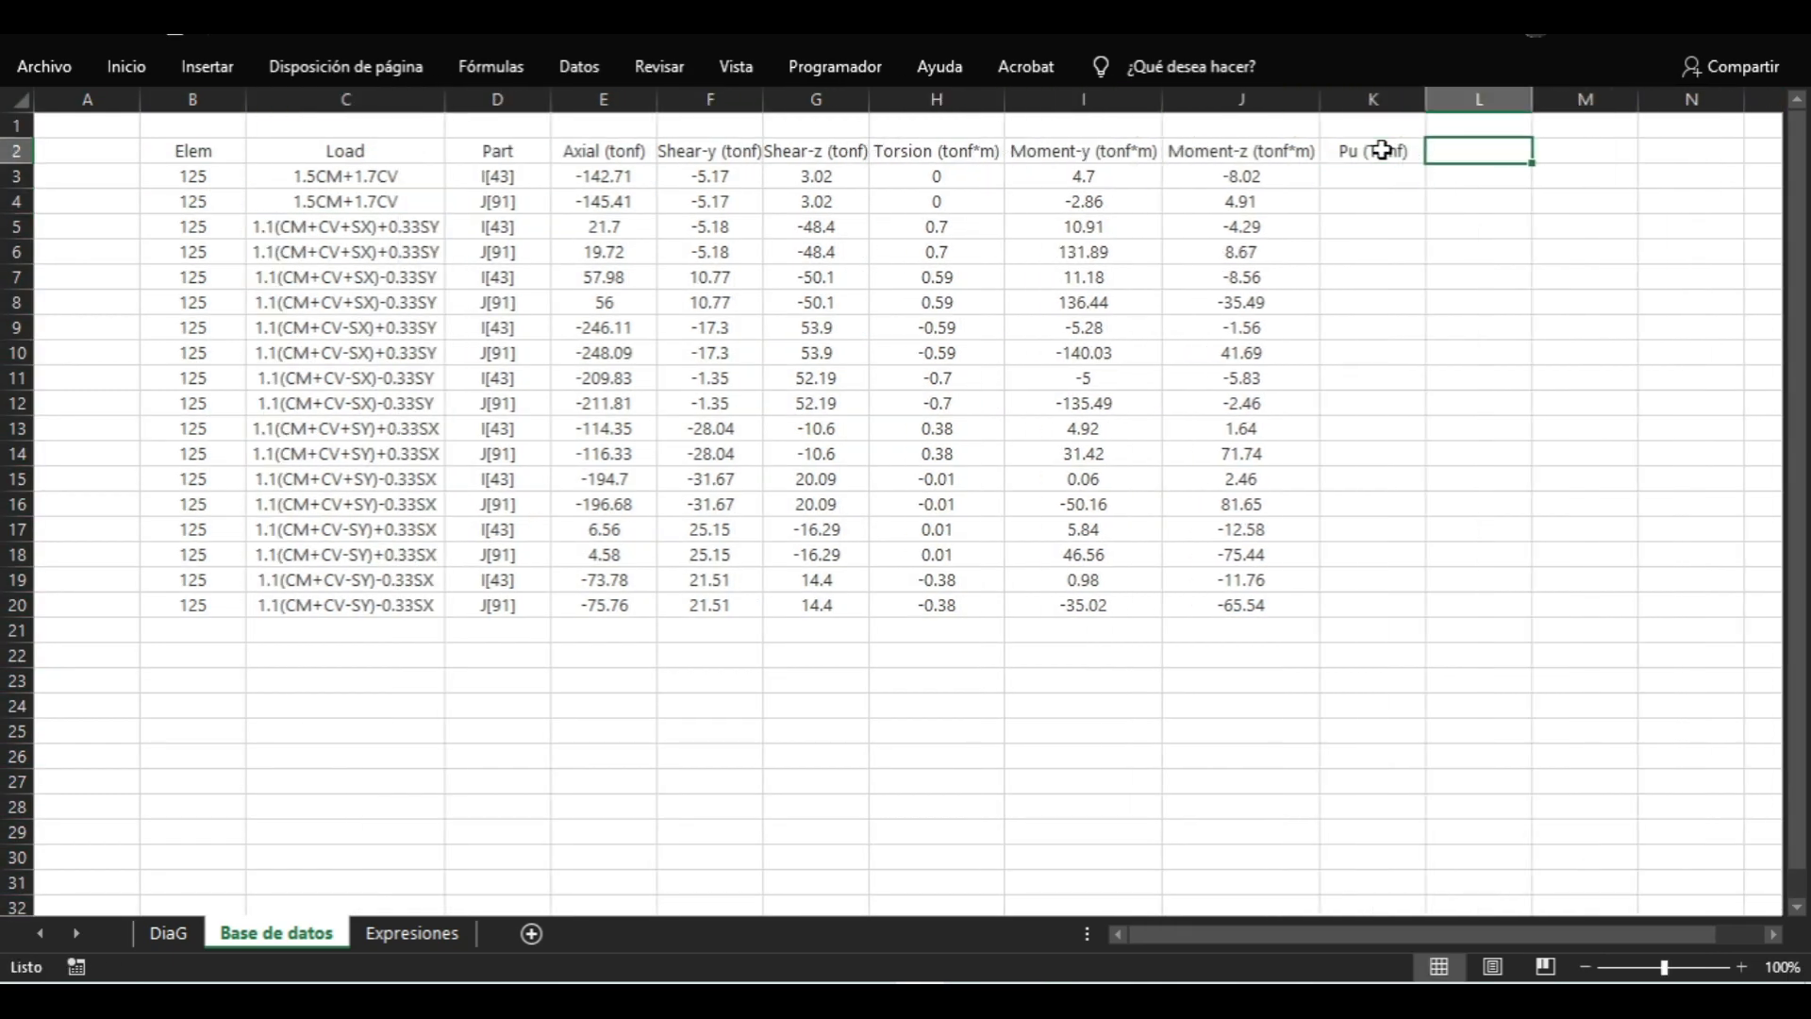
type("Mux (Tonf-m)")
key("Tab")
type("Muy (Tonf-m)")
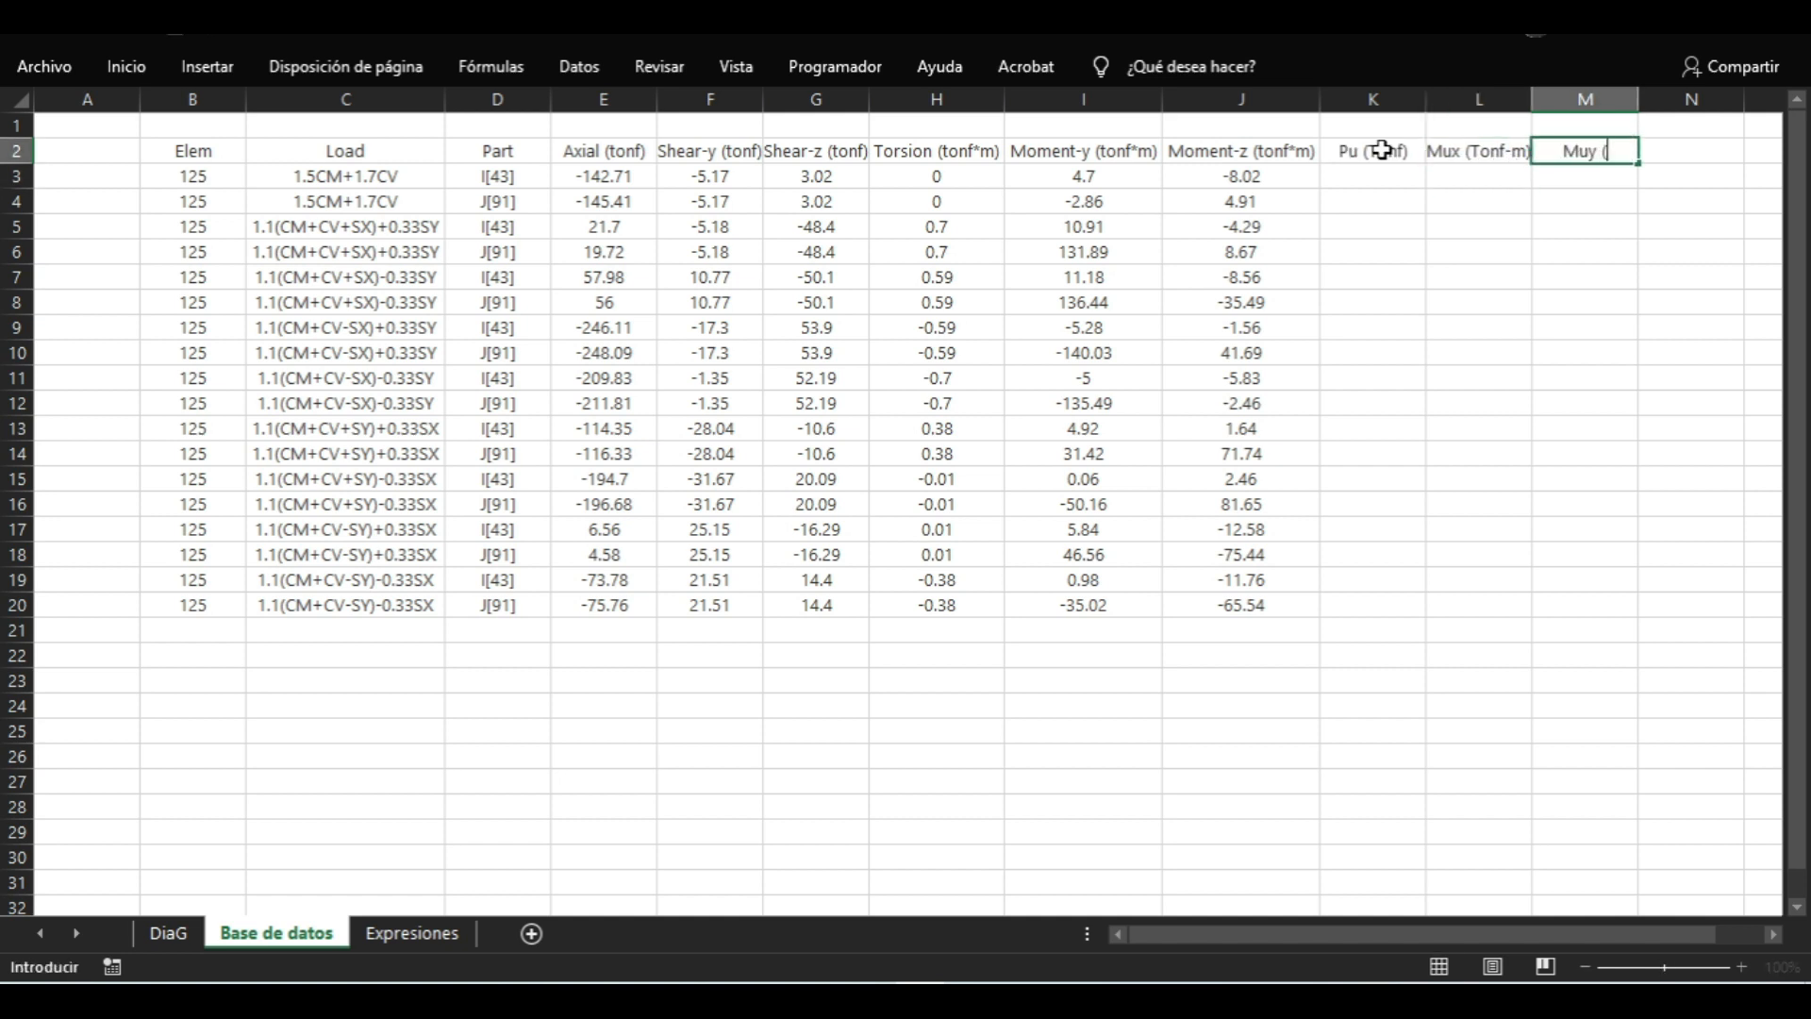
key("Down")
double_click(1532, 99)
double_click(1646, 99)
In row 3, calculate Pu, Mux and Muy with ABS formulas from the Axial, Moment-y and Moment-z values
left_click(1374, 176)
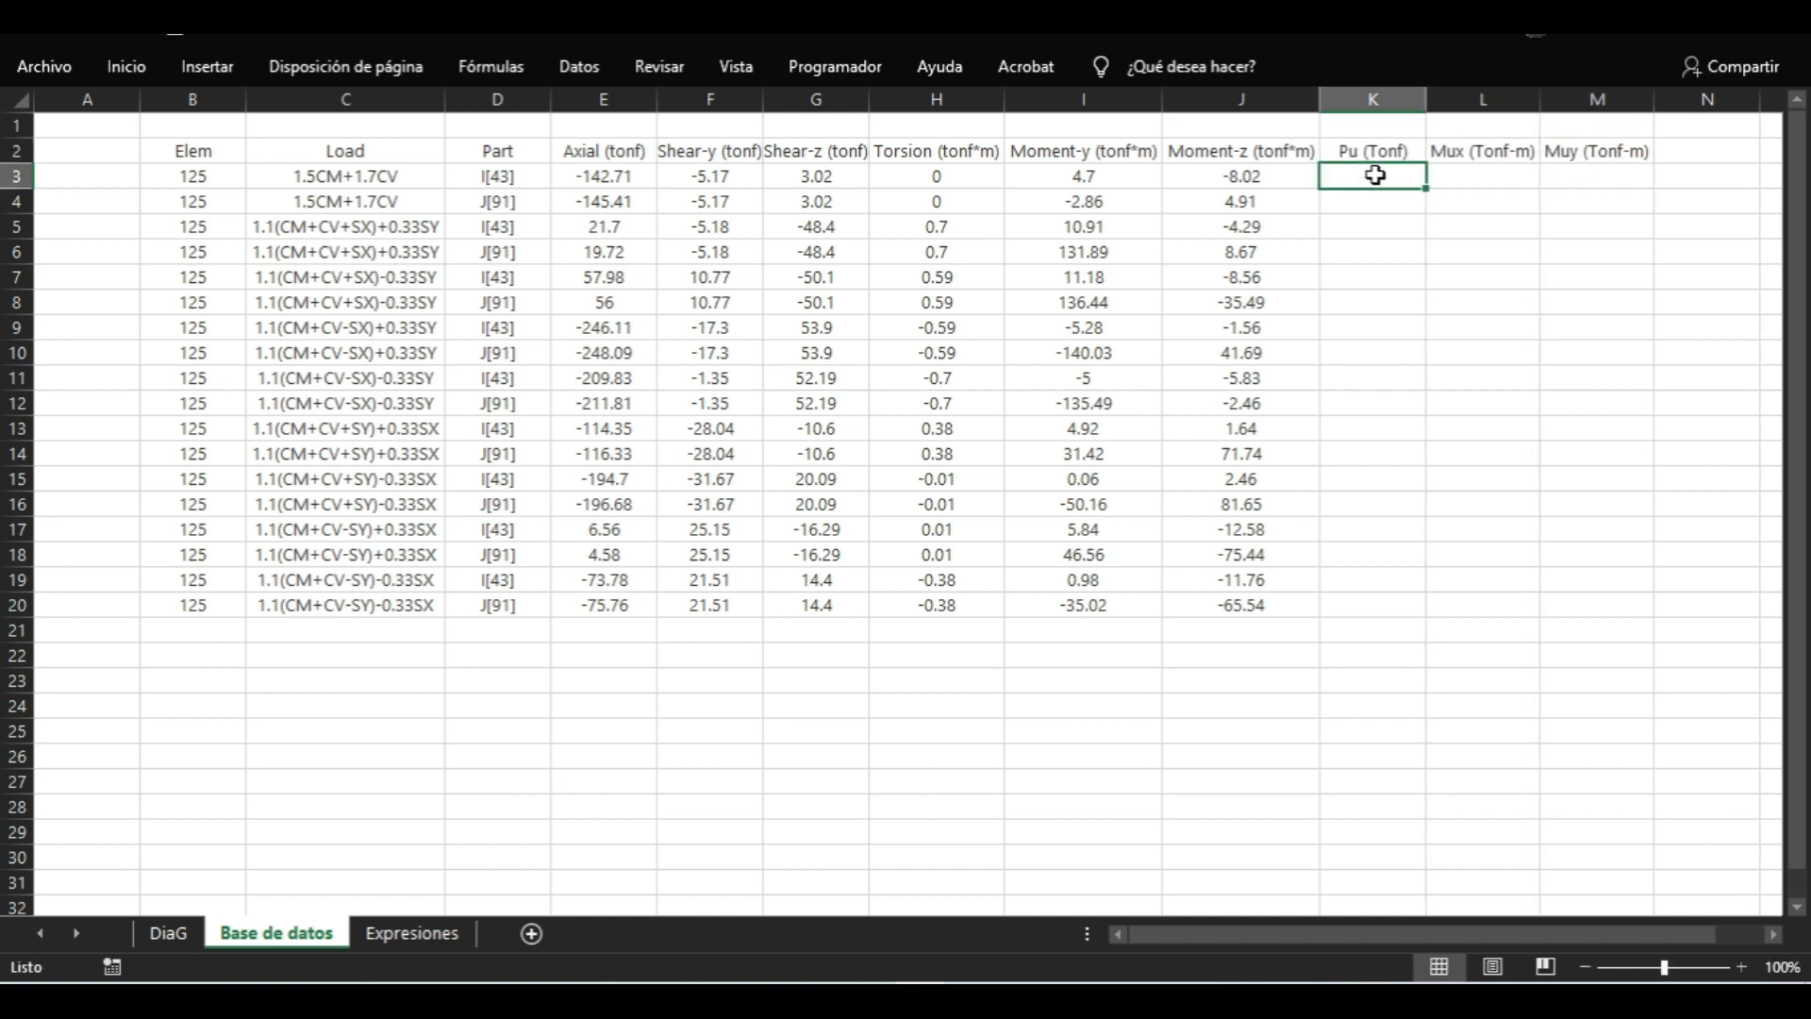
type("=ABS(")
left_click(650, 175)
key("Tab")
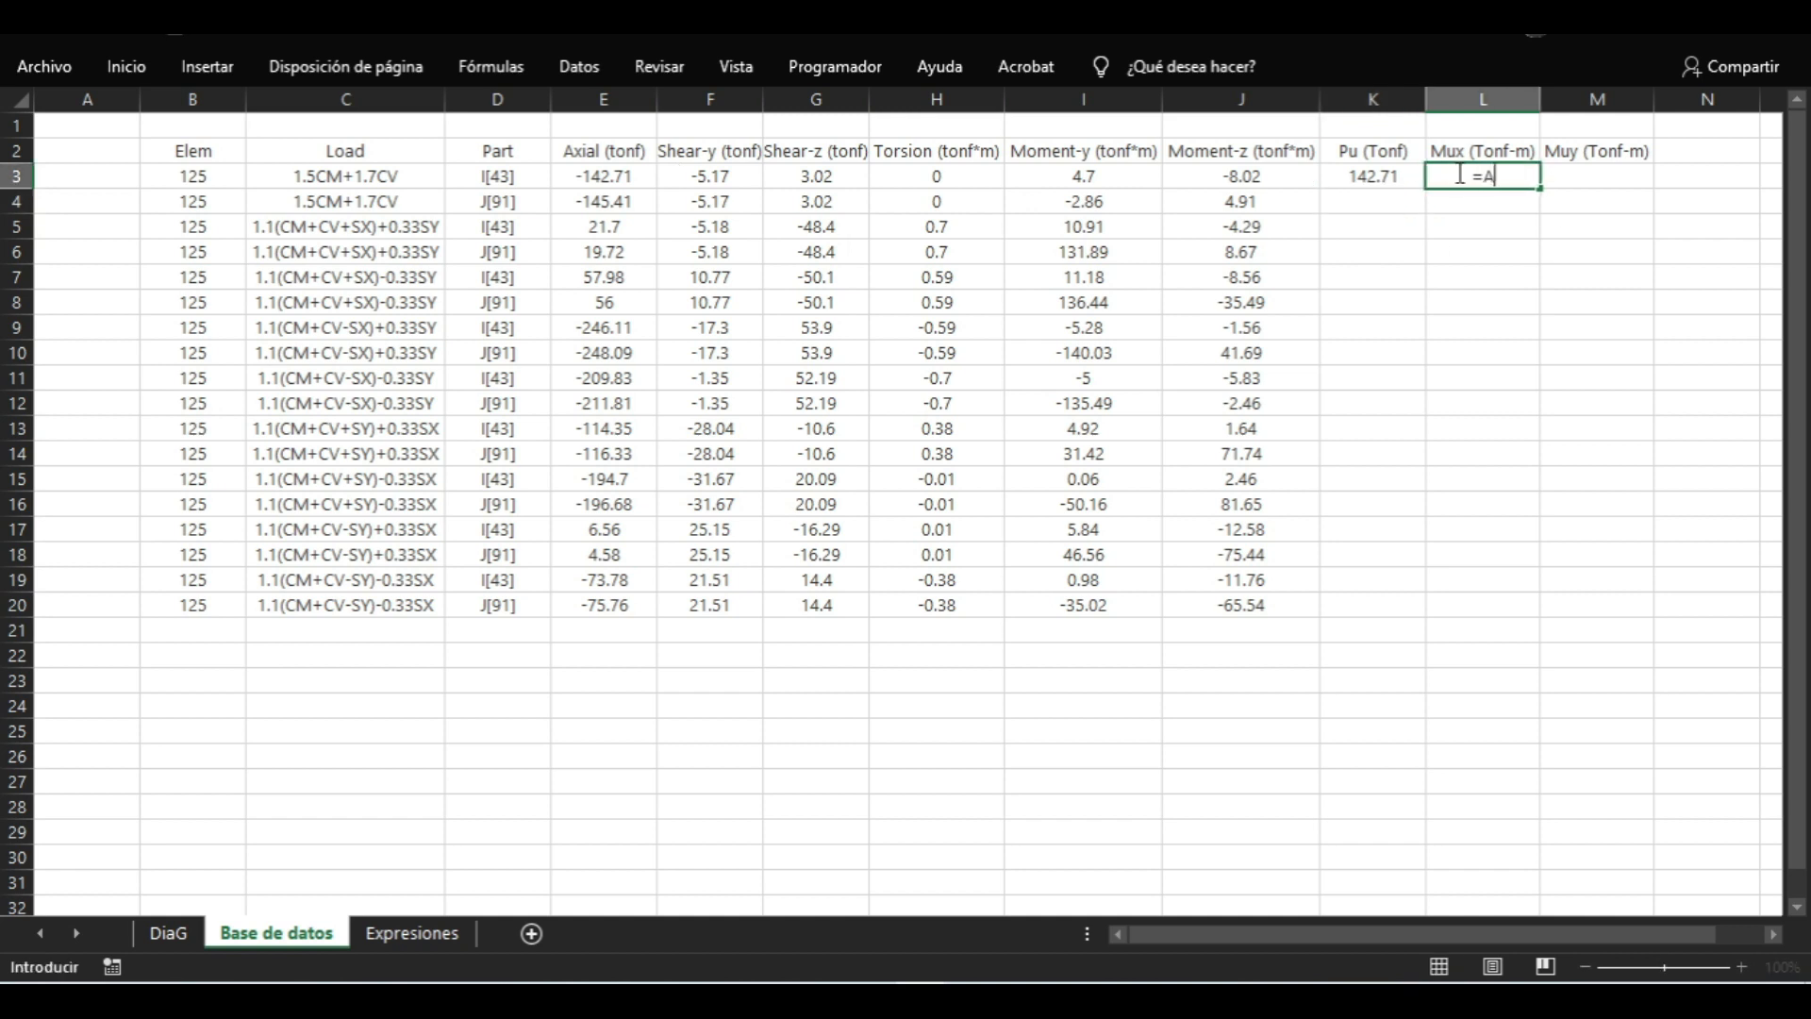
type("=ABS(")
left_click(1082, 175)
key("Return")
left_click(1597, 181)
type("=ABS(")
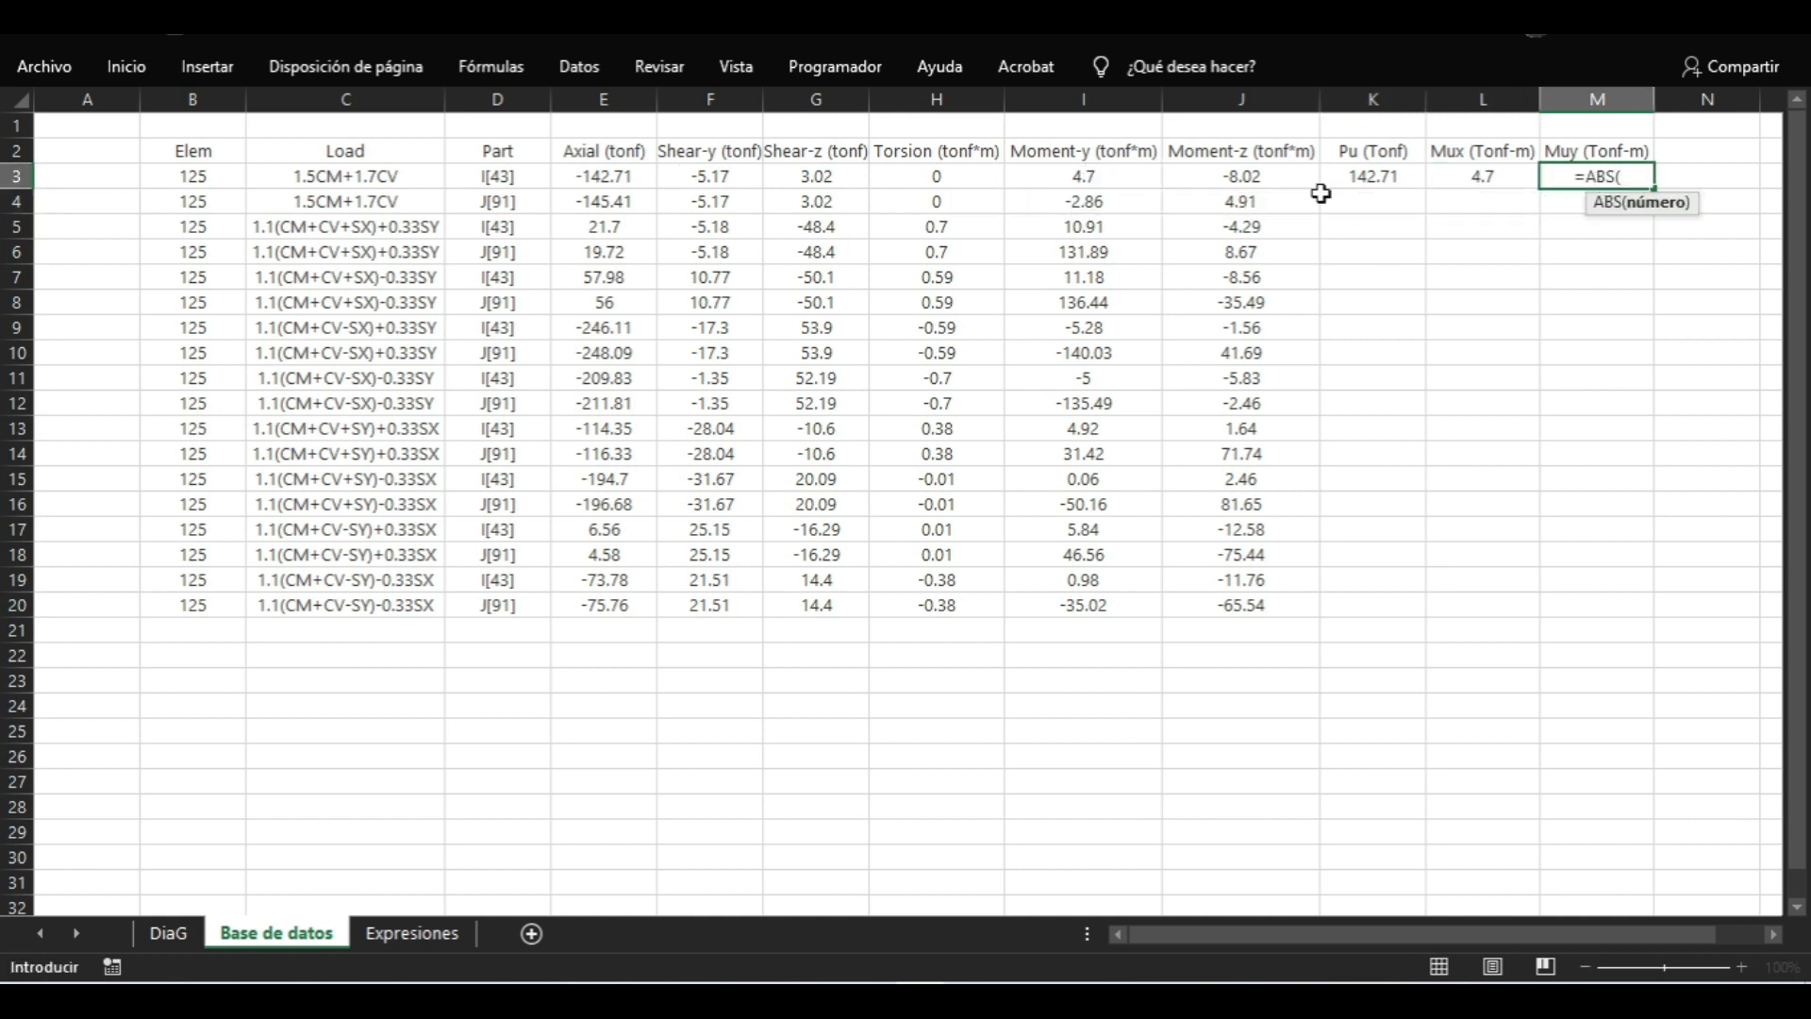
left_click(1241, 175)
key("Return")
Fill the Pu, Mux and Muy formulas down to row 20 and format K3:M20 with two decimals
left_click_drag(1373, 175, 1655, 605)
left_click(126, 67)
left_click(814, 118)
left_click(745, 209)
Copy the Pu values K3:K17 and paste them as values into the Pu columns of both Datos a evaluar tables on DiaG
left_click_drag(1374, 180, 1399, 529)
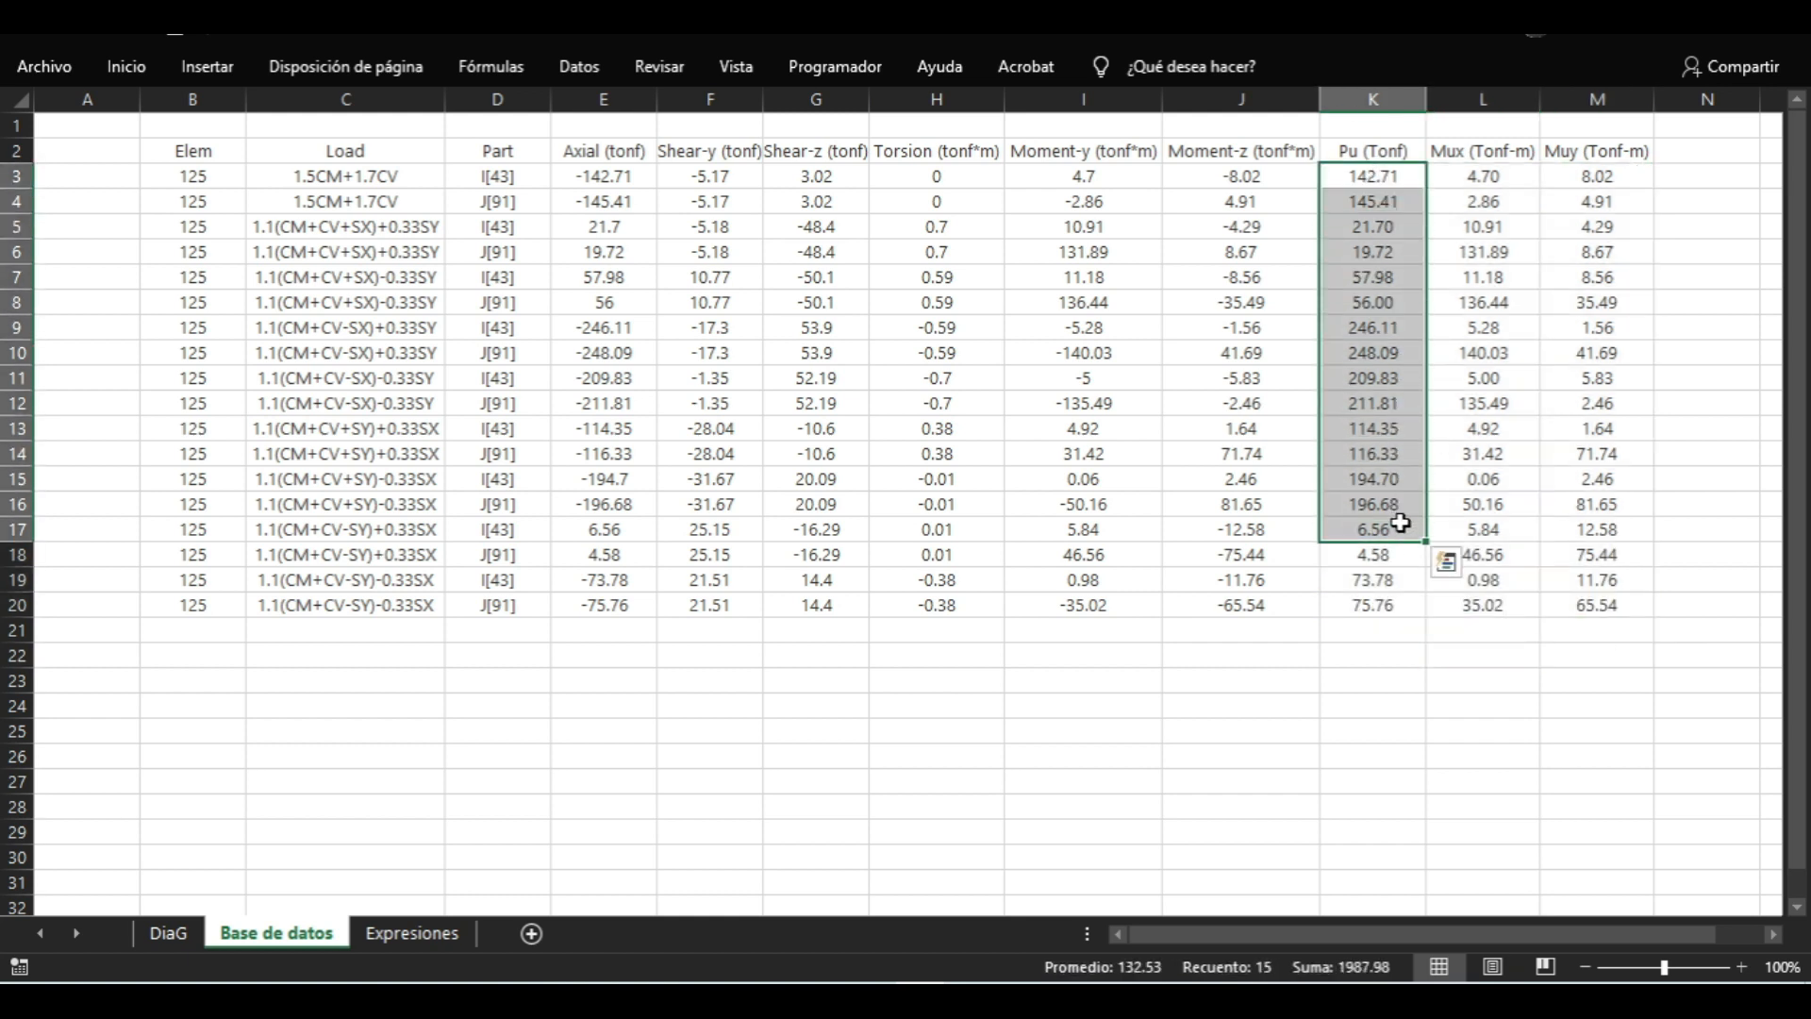
right_click(1356, 388)
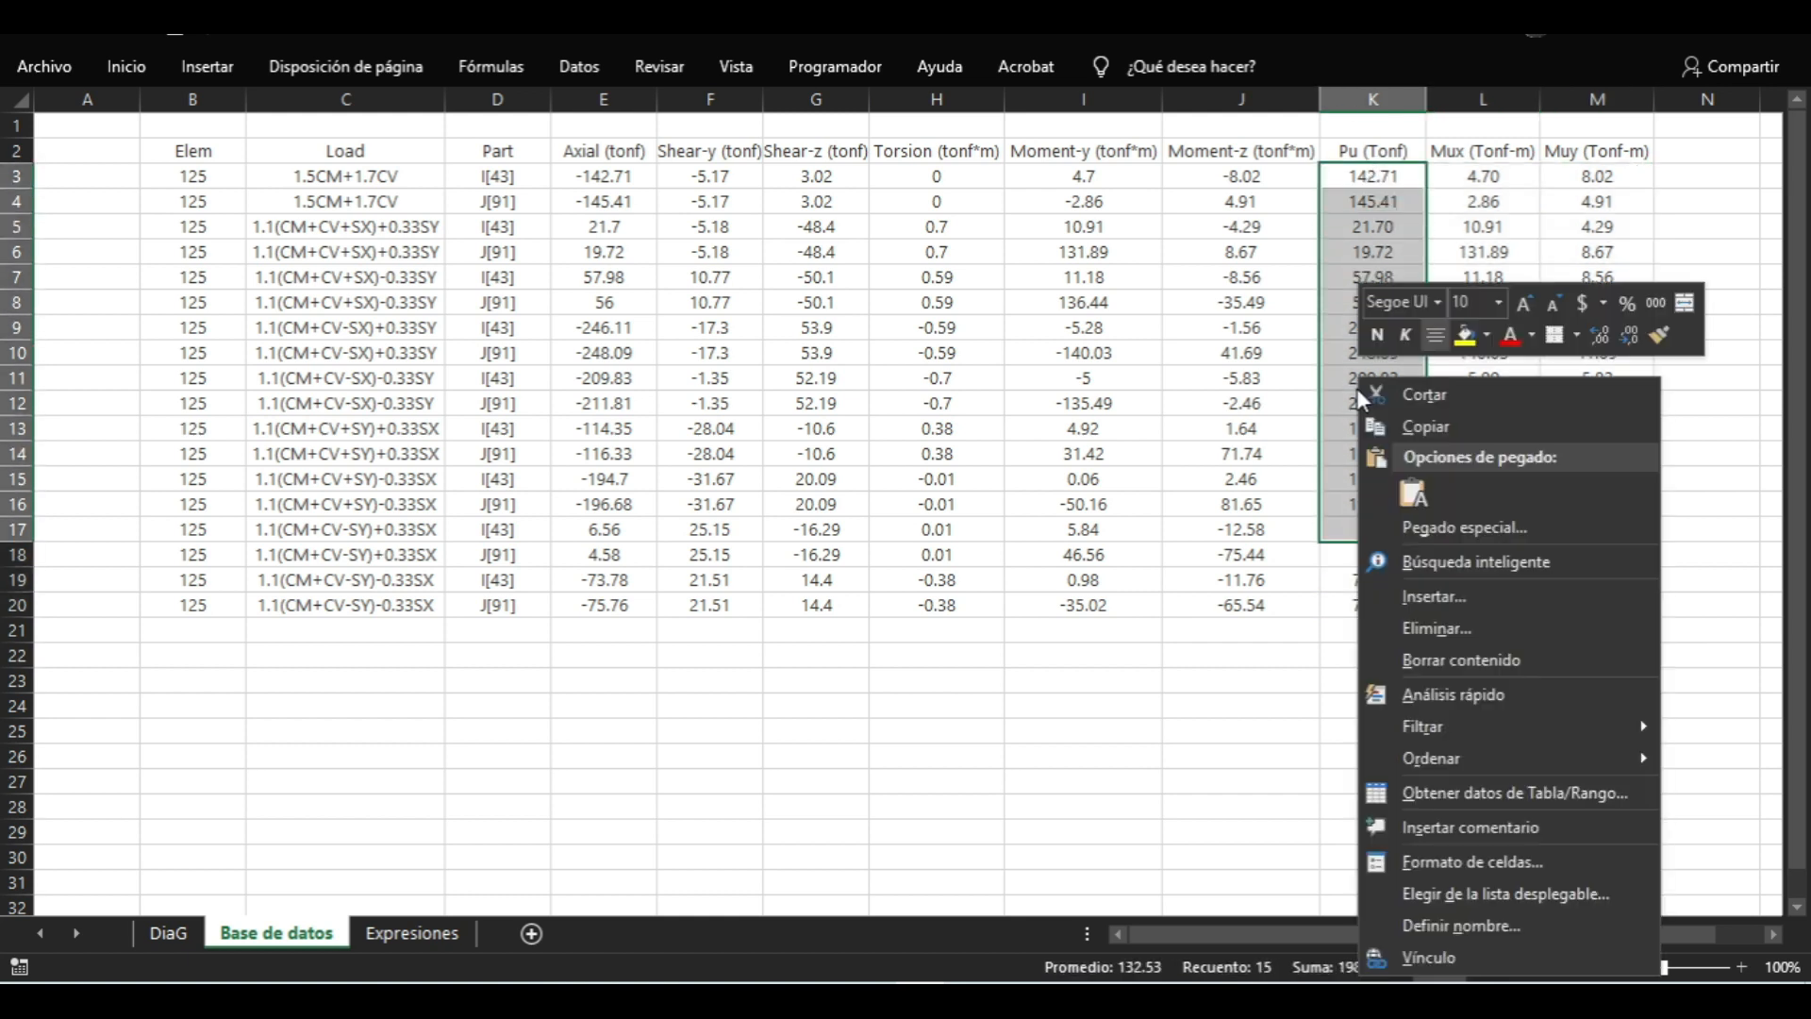
left_click(1429, 427)
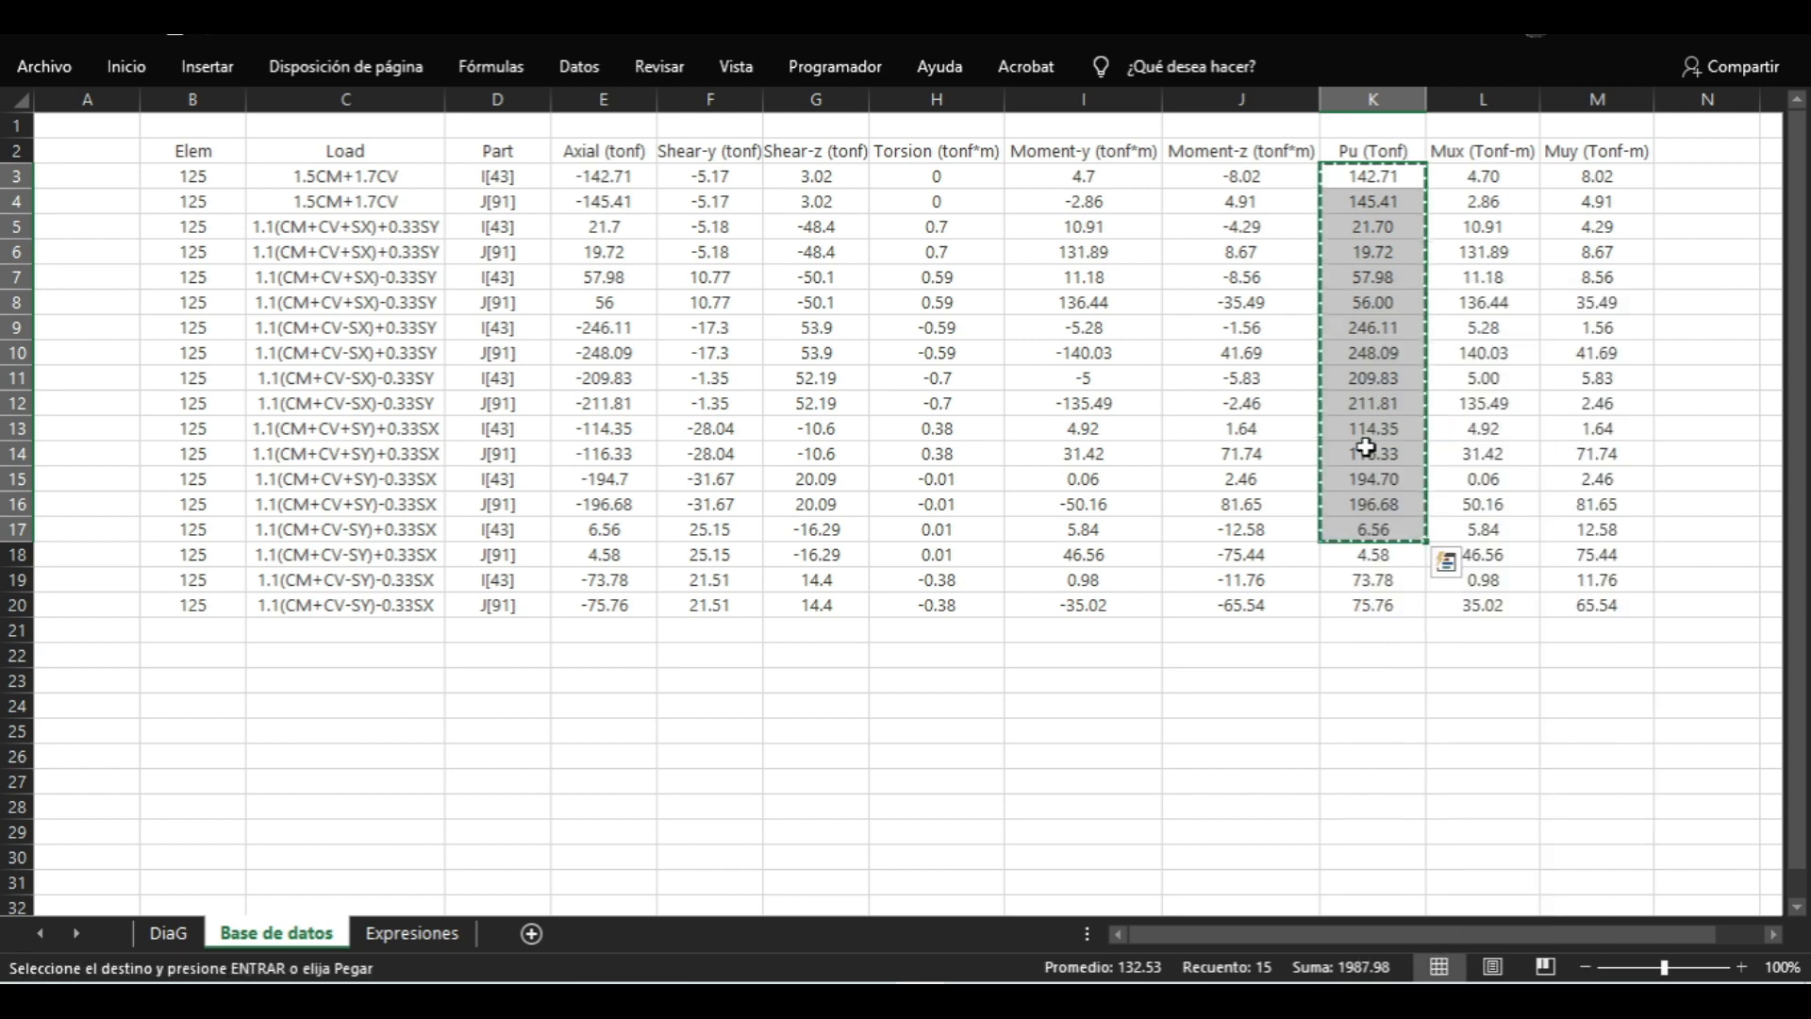
left_click(166, 933)
left_click(732, 206)
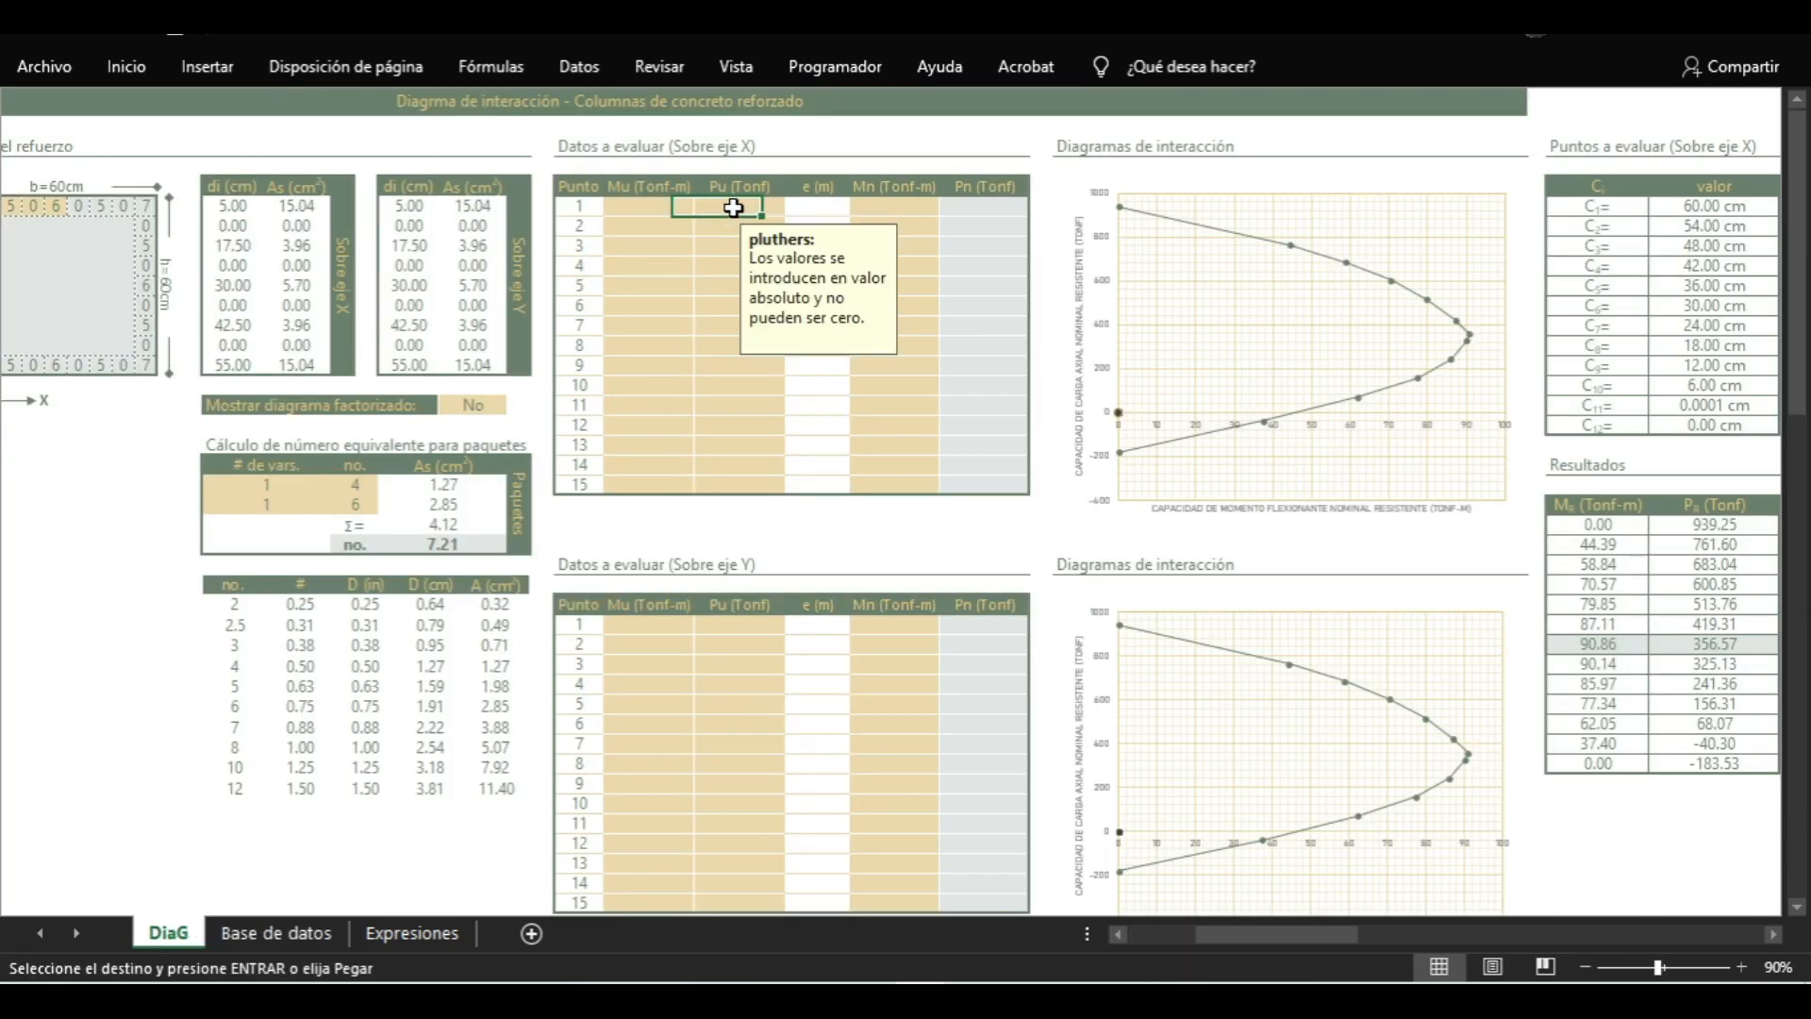
right_click(734, 208)
left_click(829, 325)
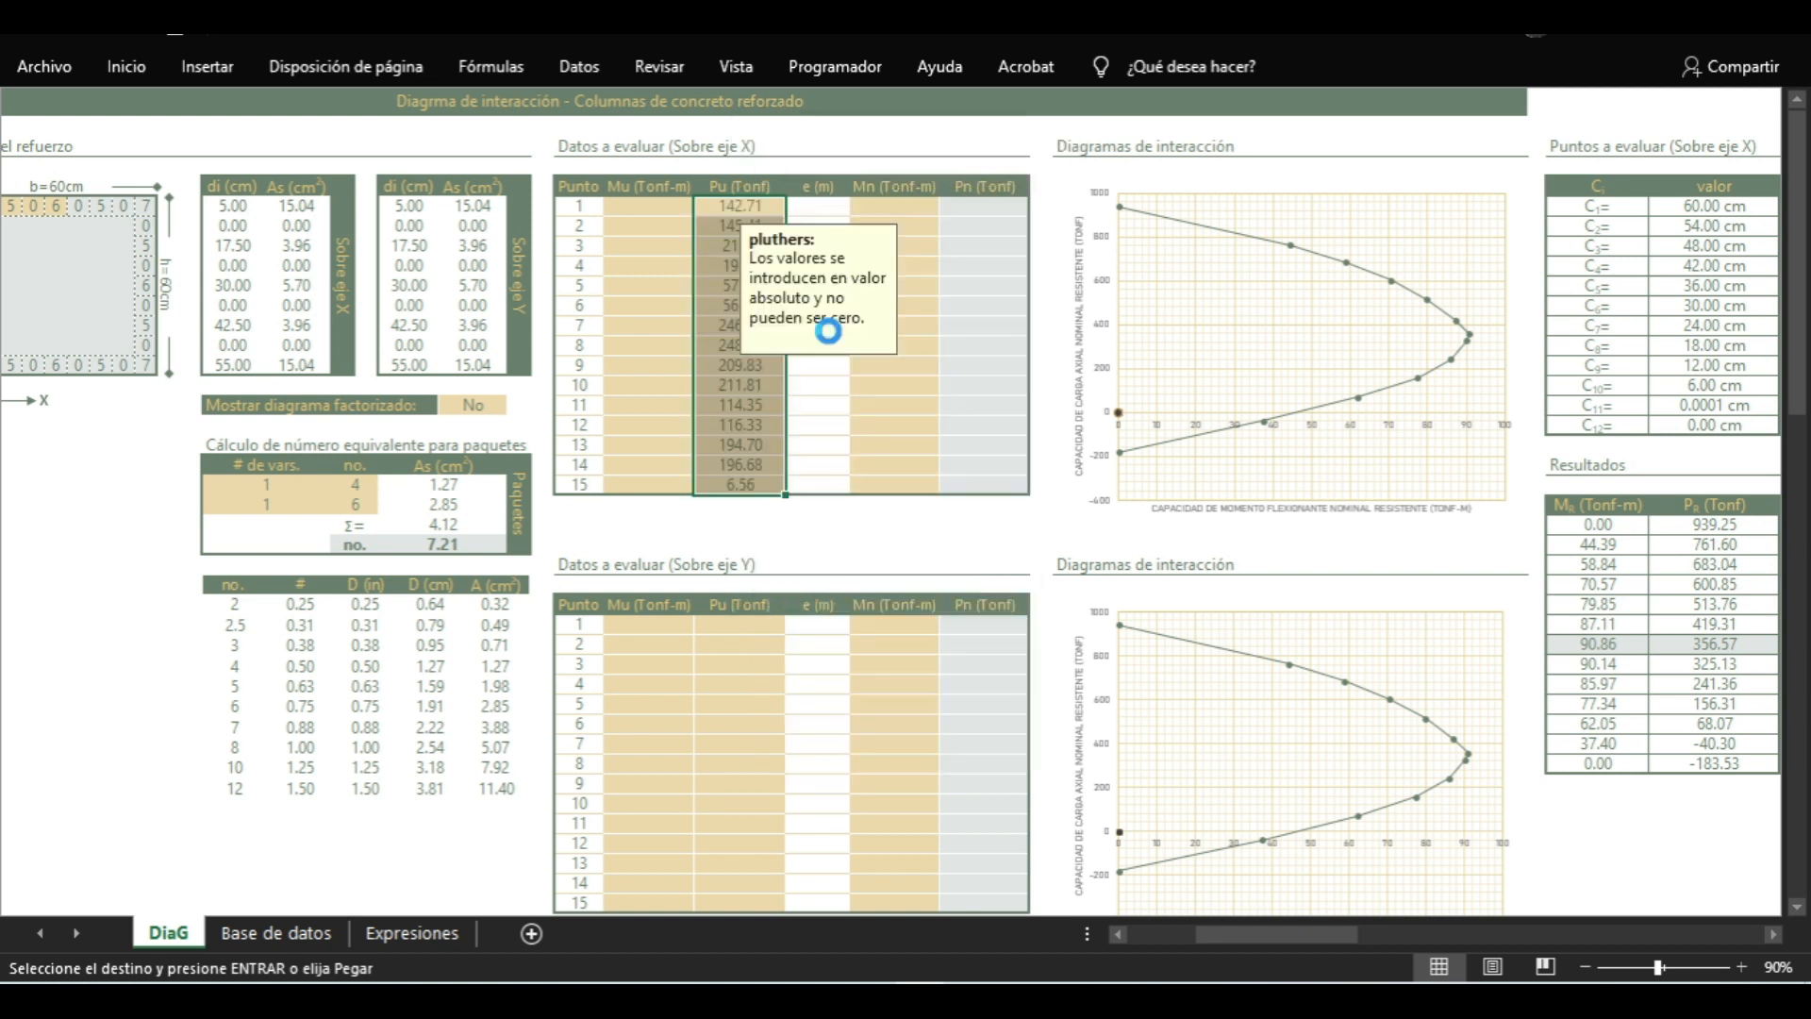
left_click(734, 624)
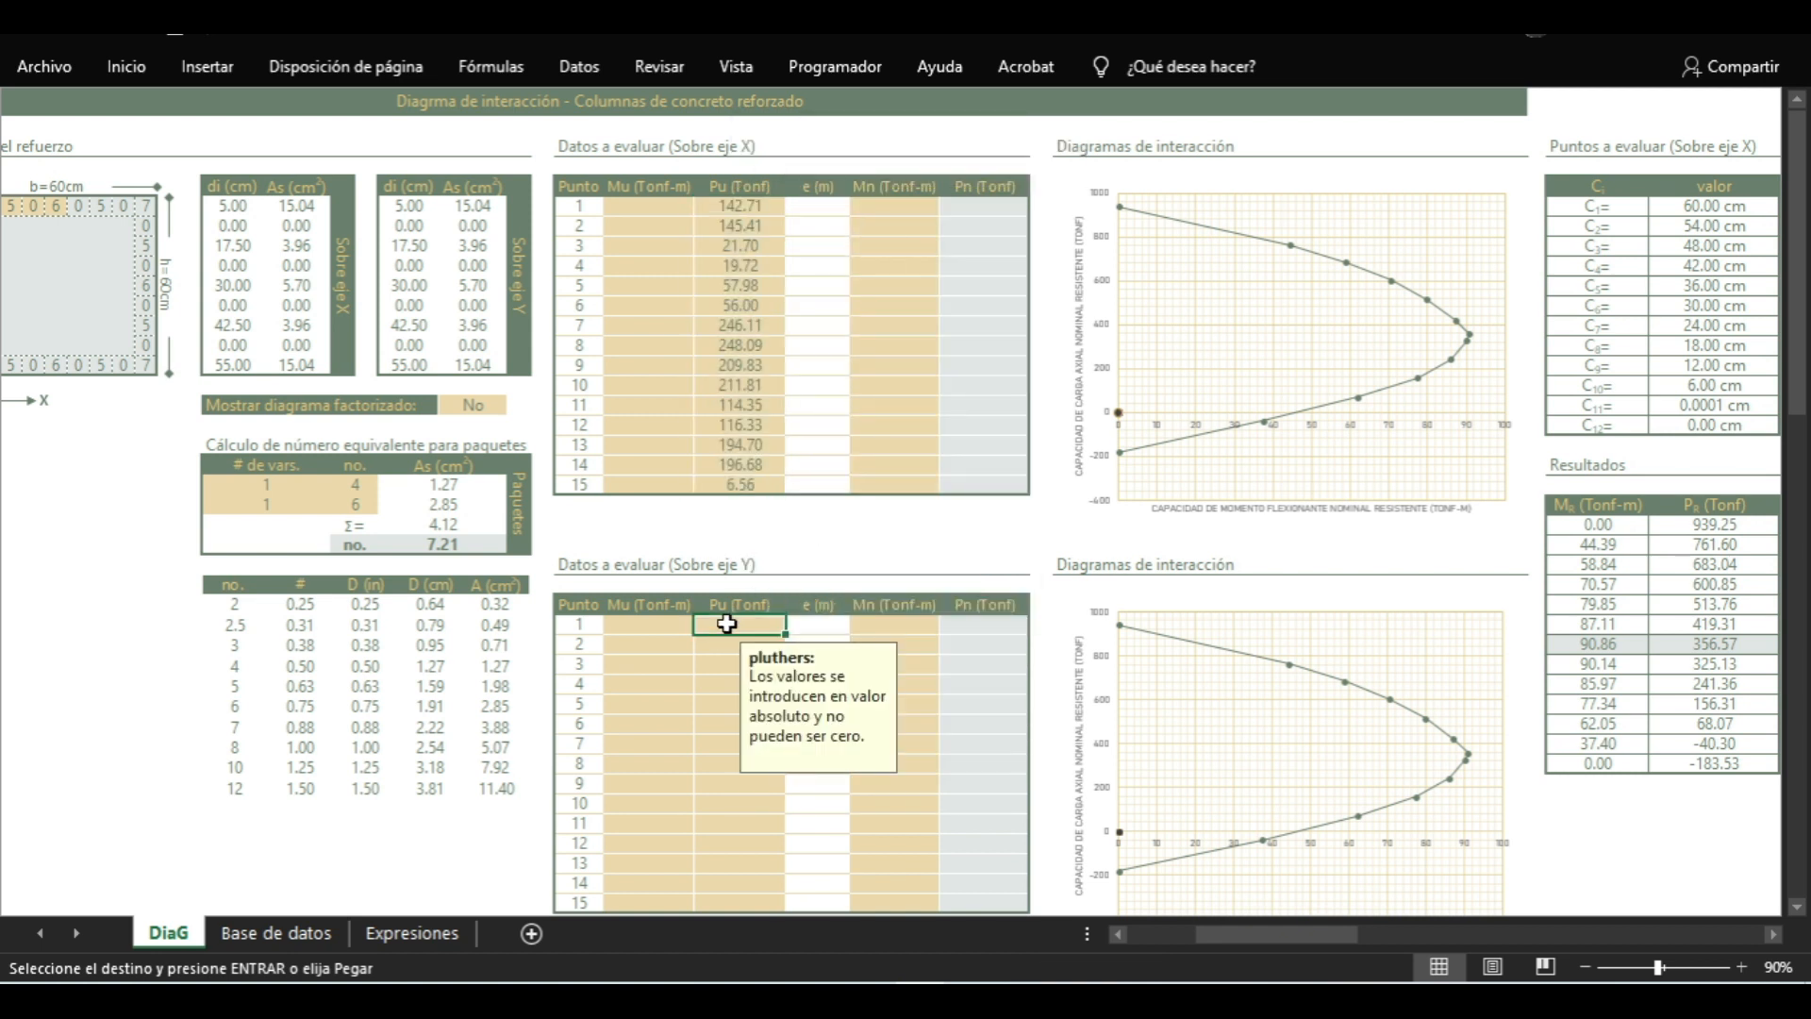
right_click(734, 625)
left_click(823, 142)
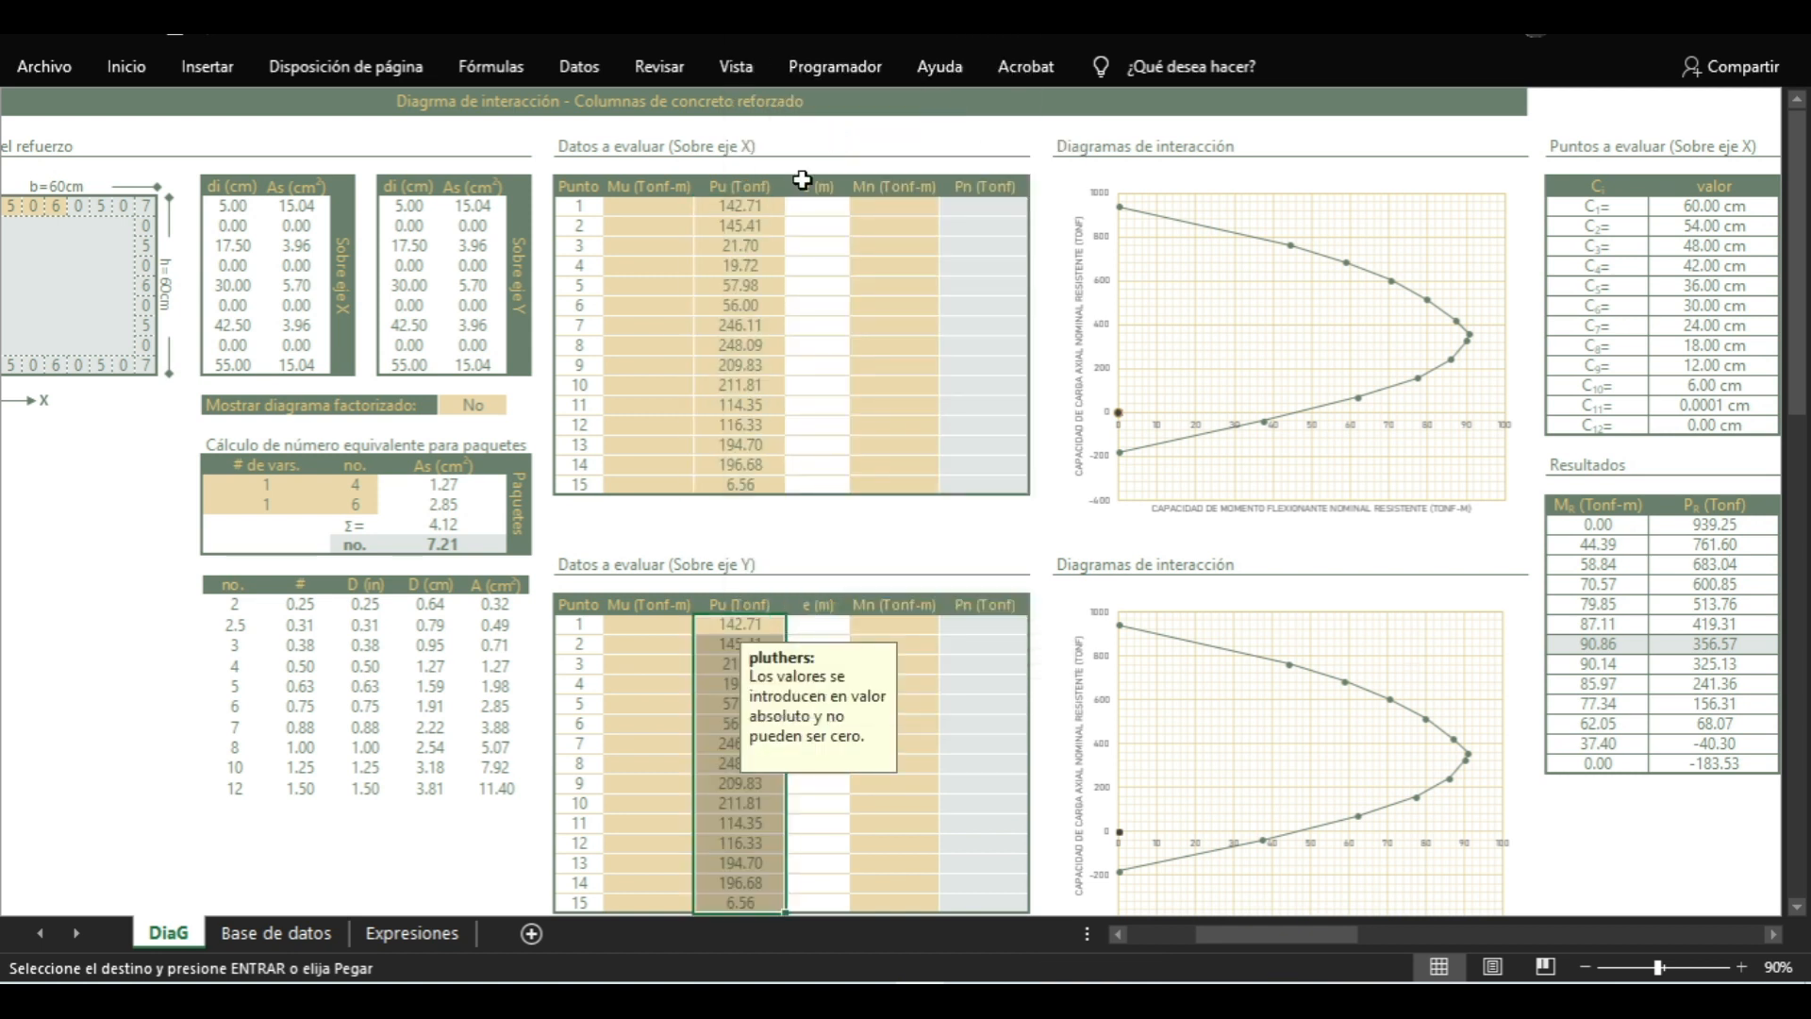
Copy the Mux values L3:L17 from Base de datos and paste them as values into the X-axis table's Mu column on DiaG
left_click(281, 932)
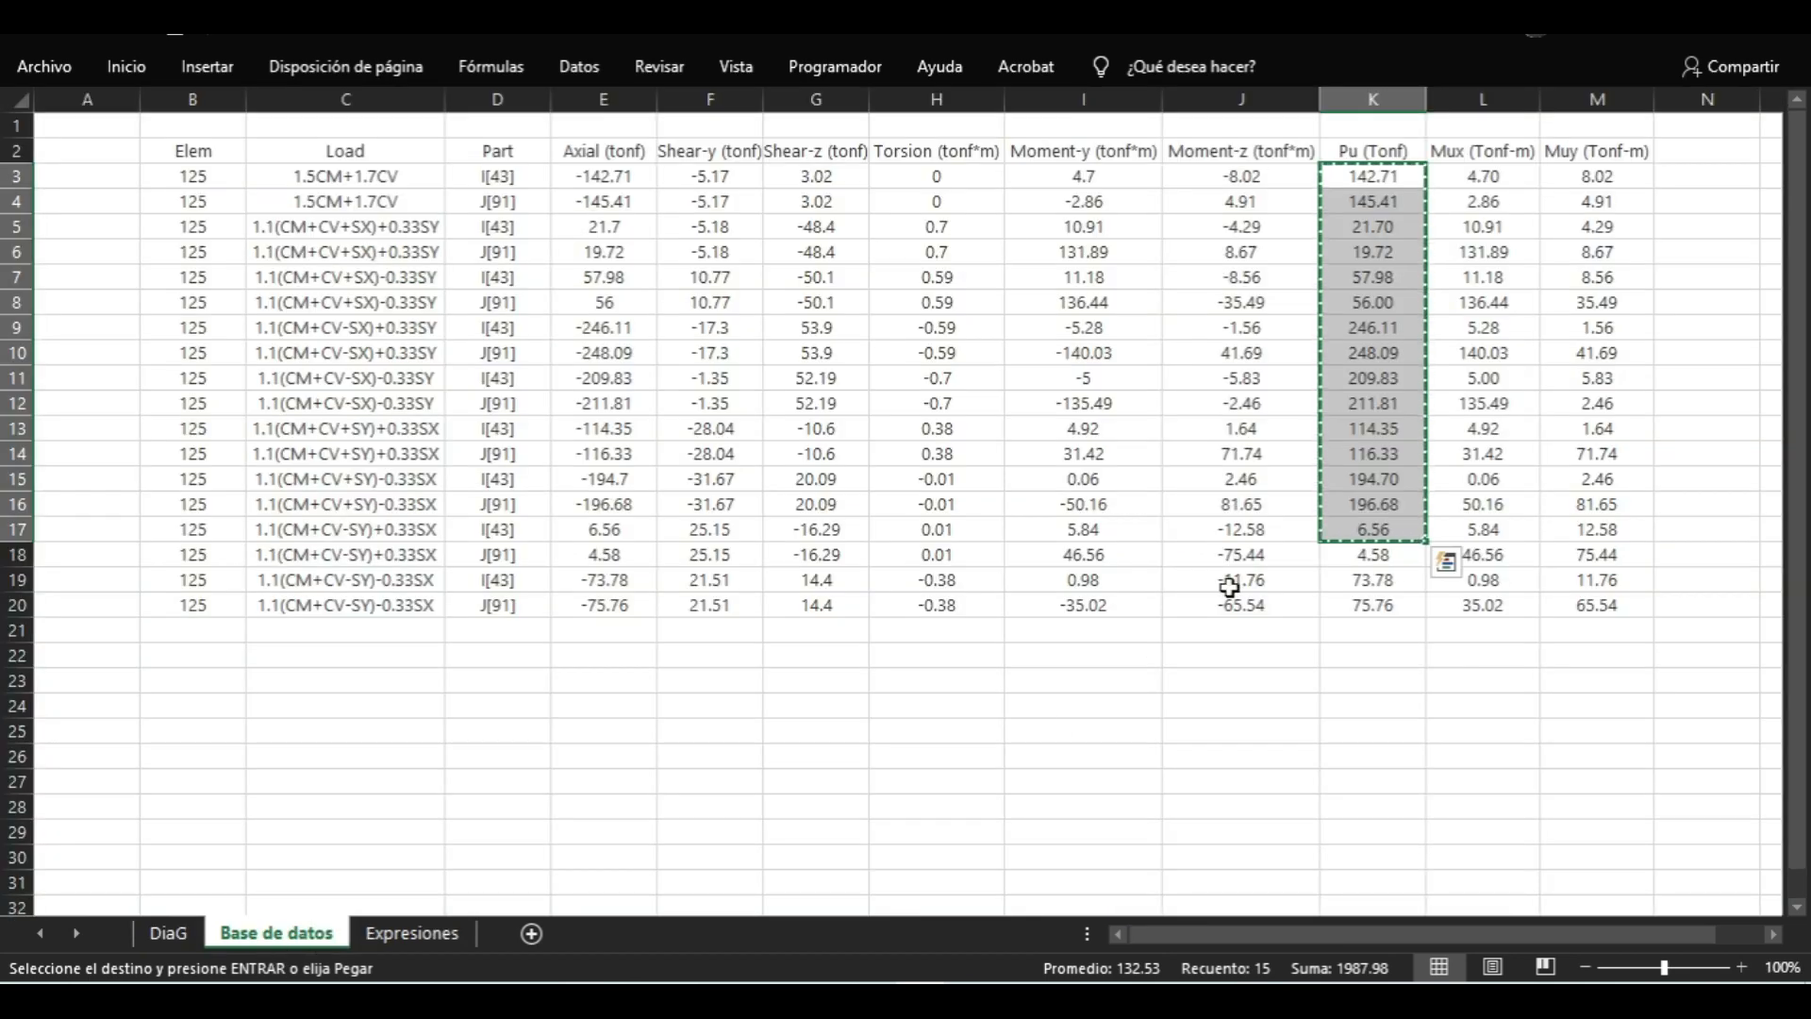
left_click_drag(1476, 181, 1483, 516)
right_click(1483, 516)
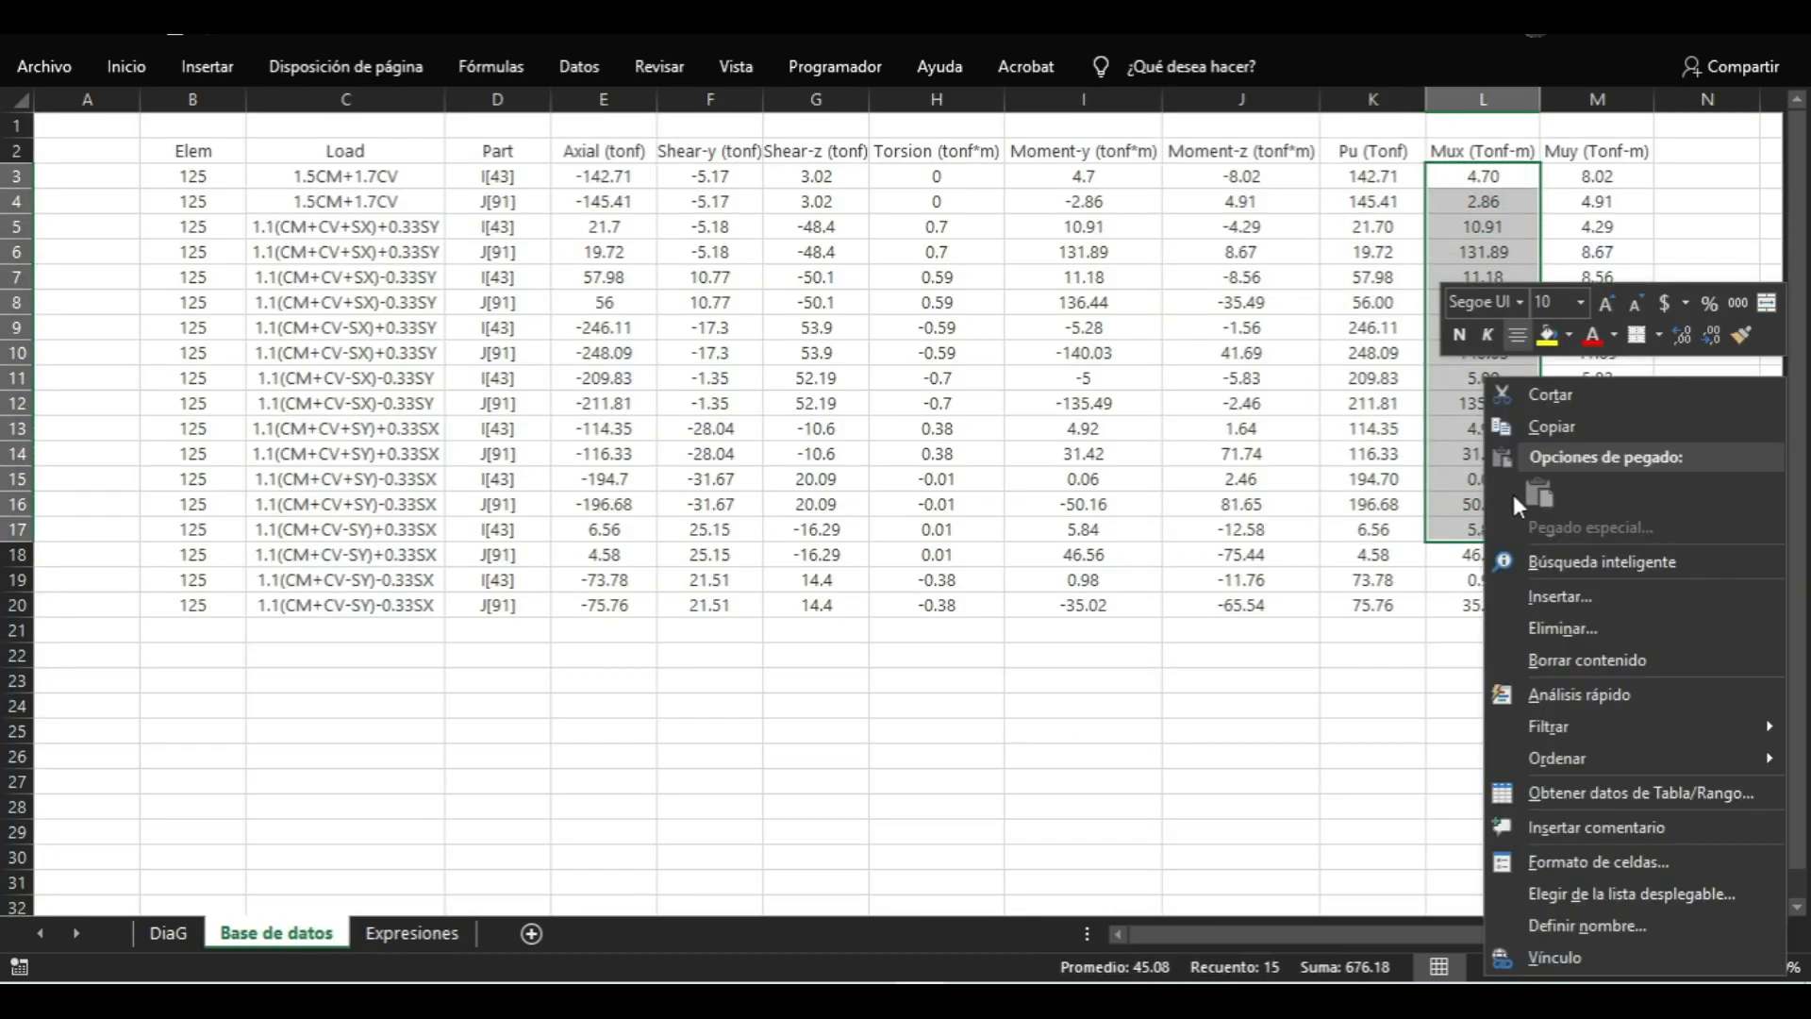
left_click(1565, 433)
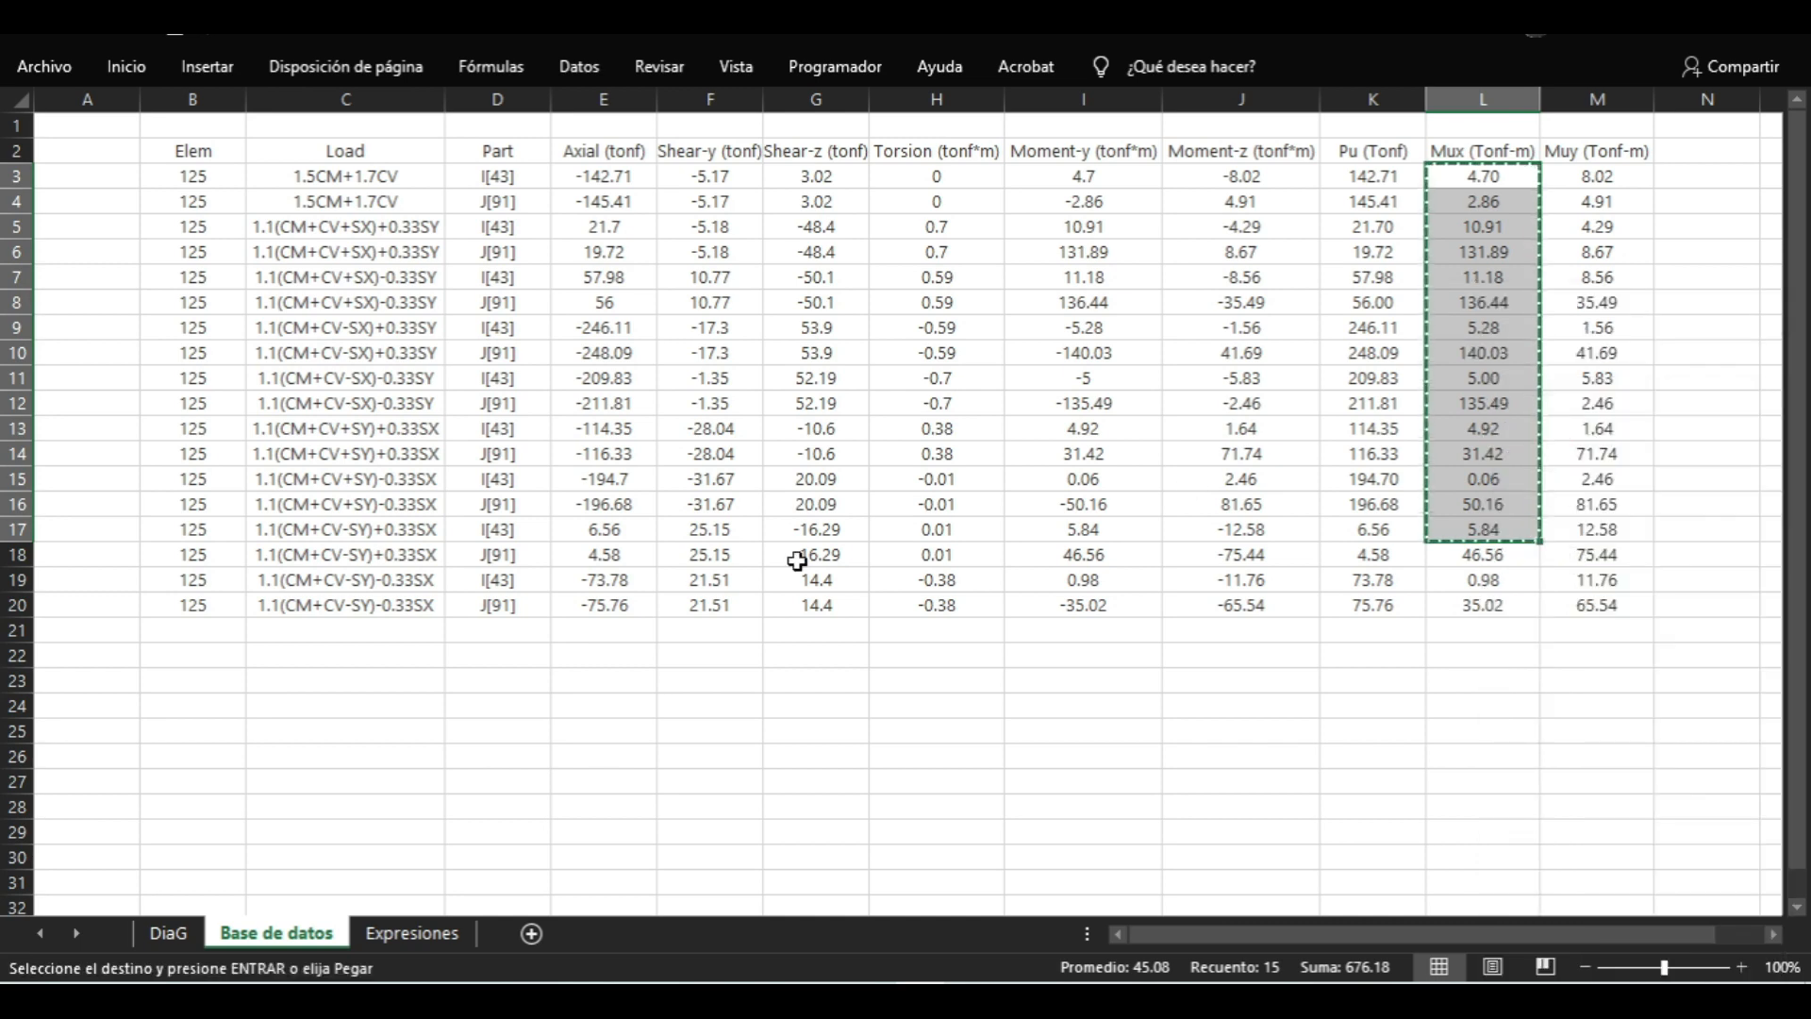
left_click(168, 932)
left_click(658, 208)
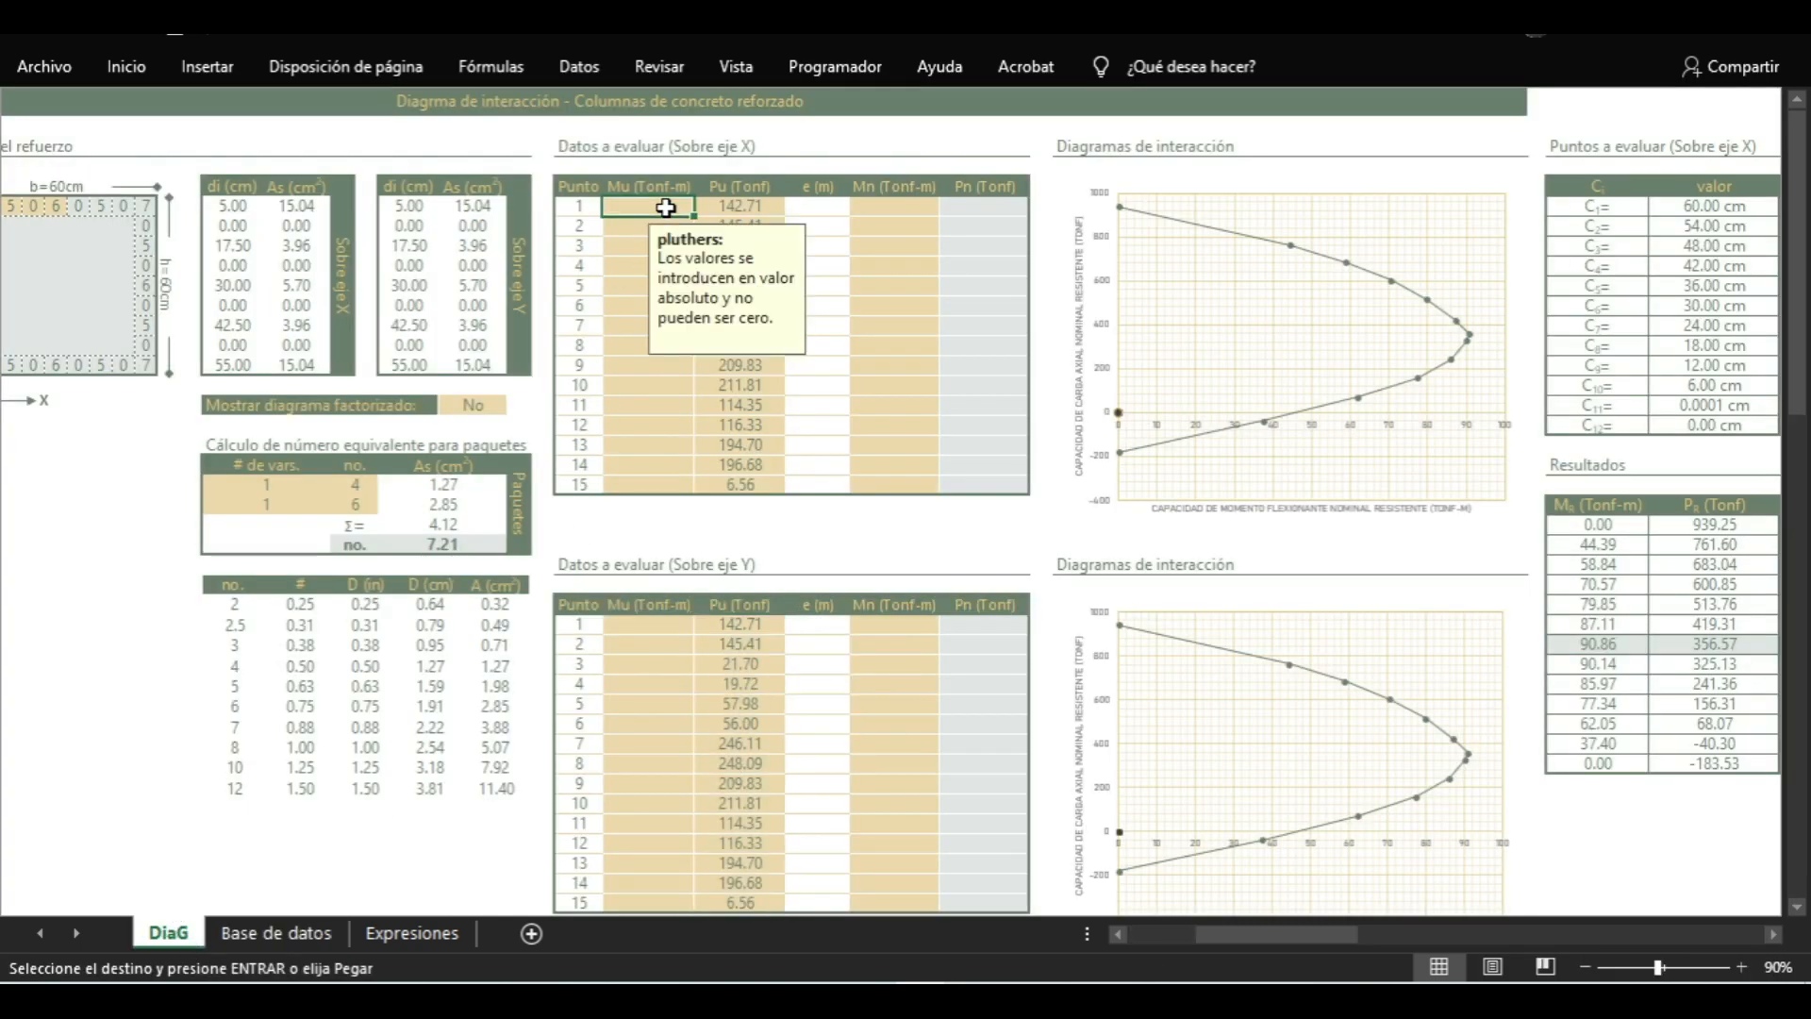
right_click(664, 210)
left_click(762, 325)
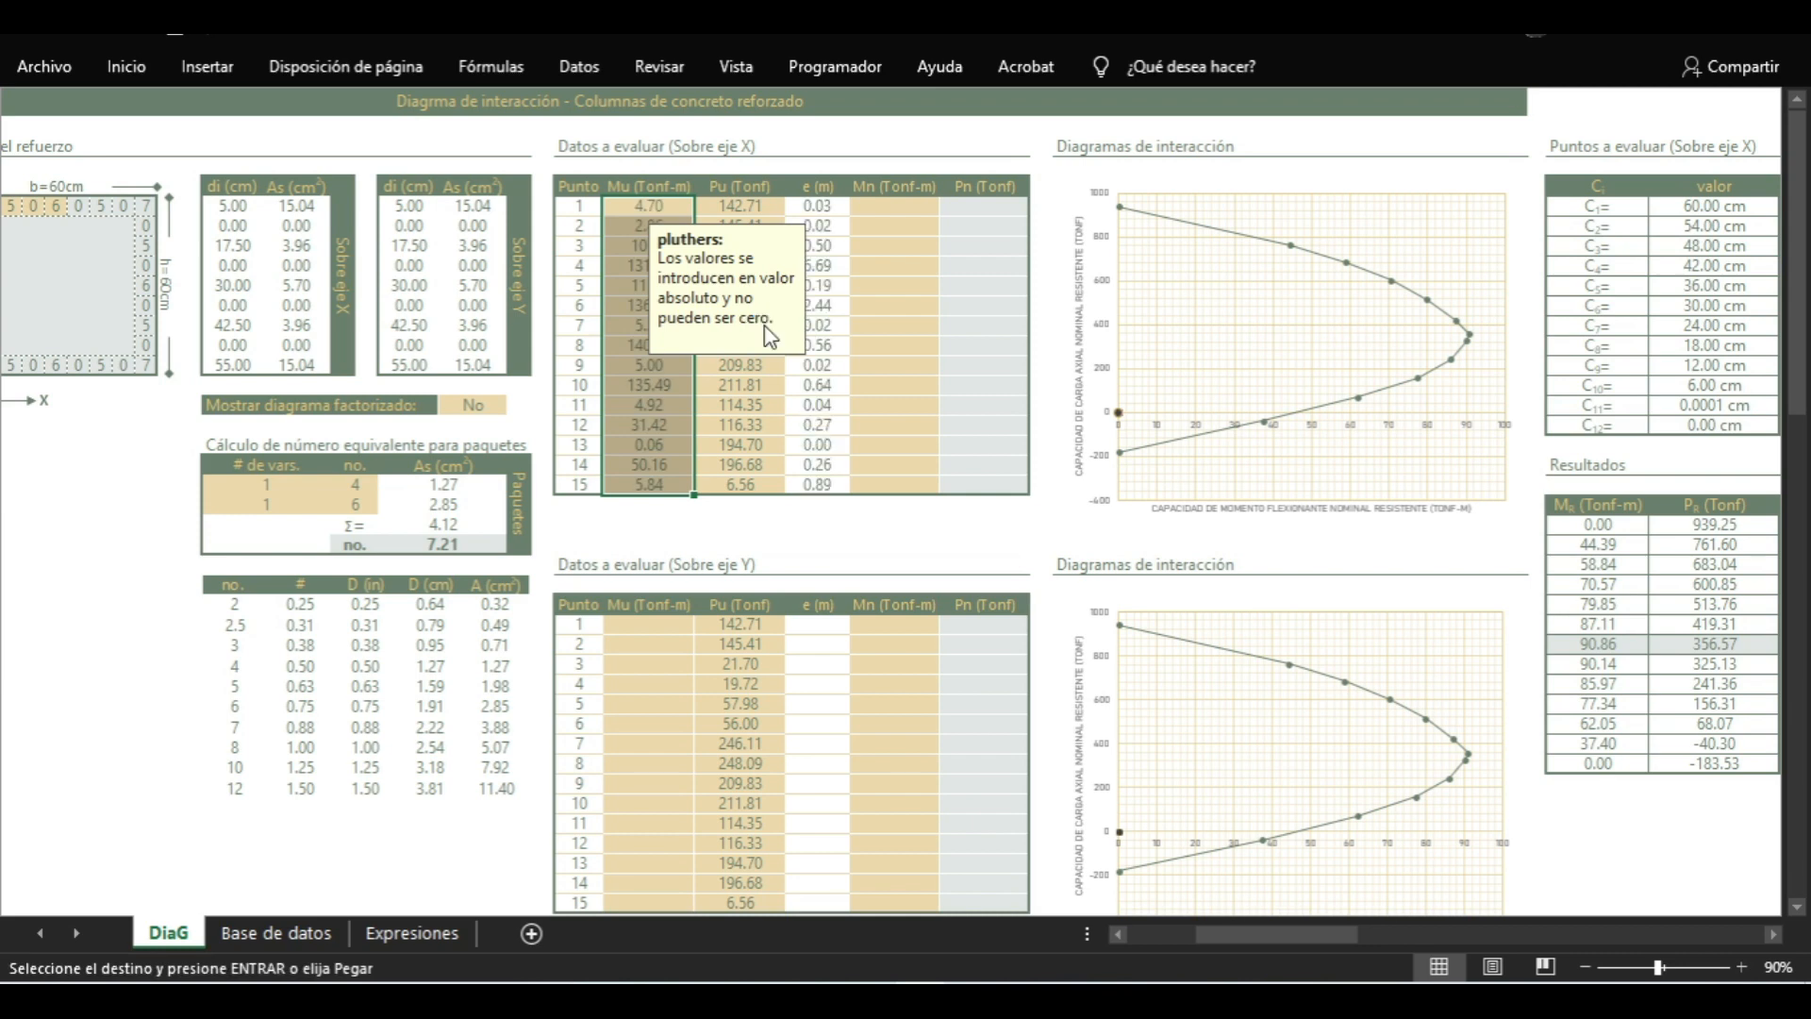
Copy the Muy values M3:M17 from Base de datos and paste them as values into the Y-axis table's Mu column on DiaG
left_click(253, 933)
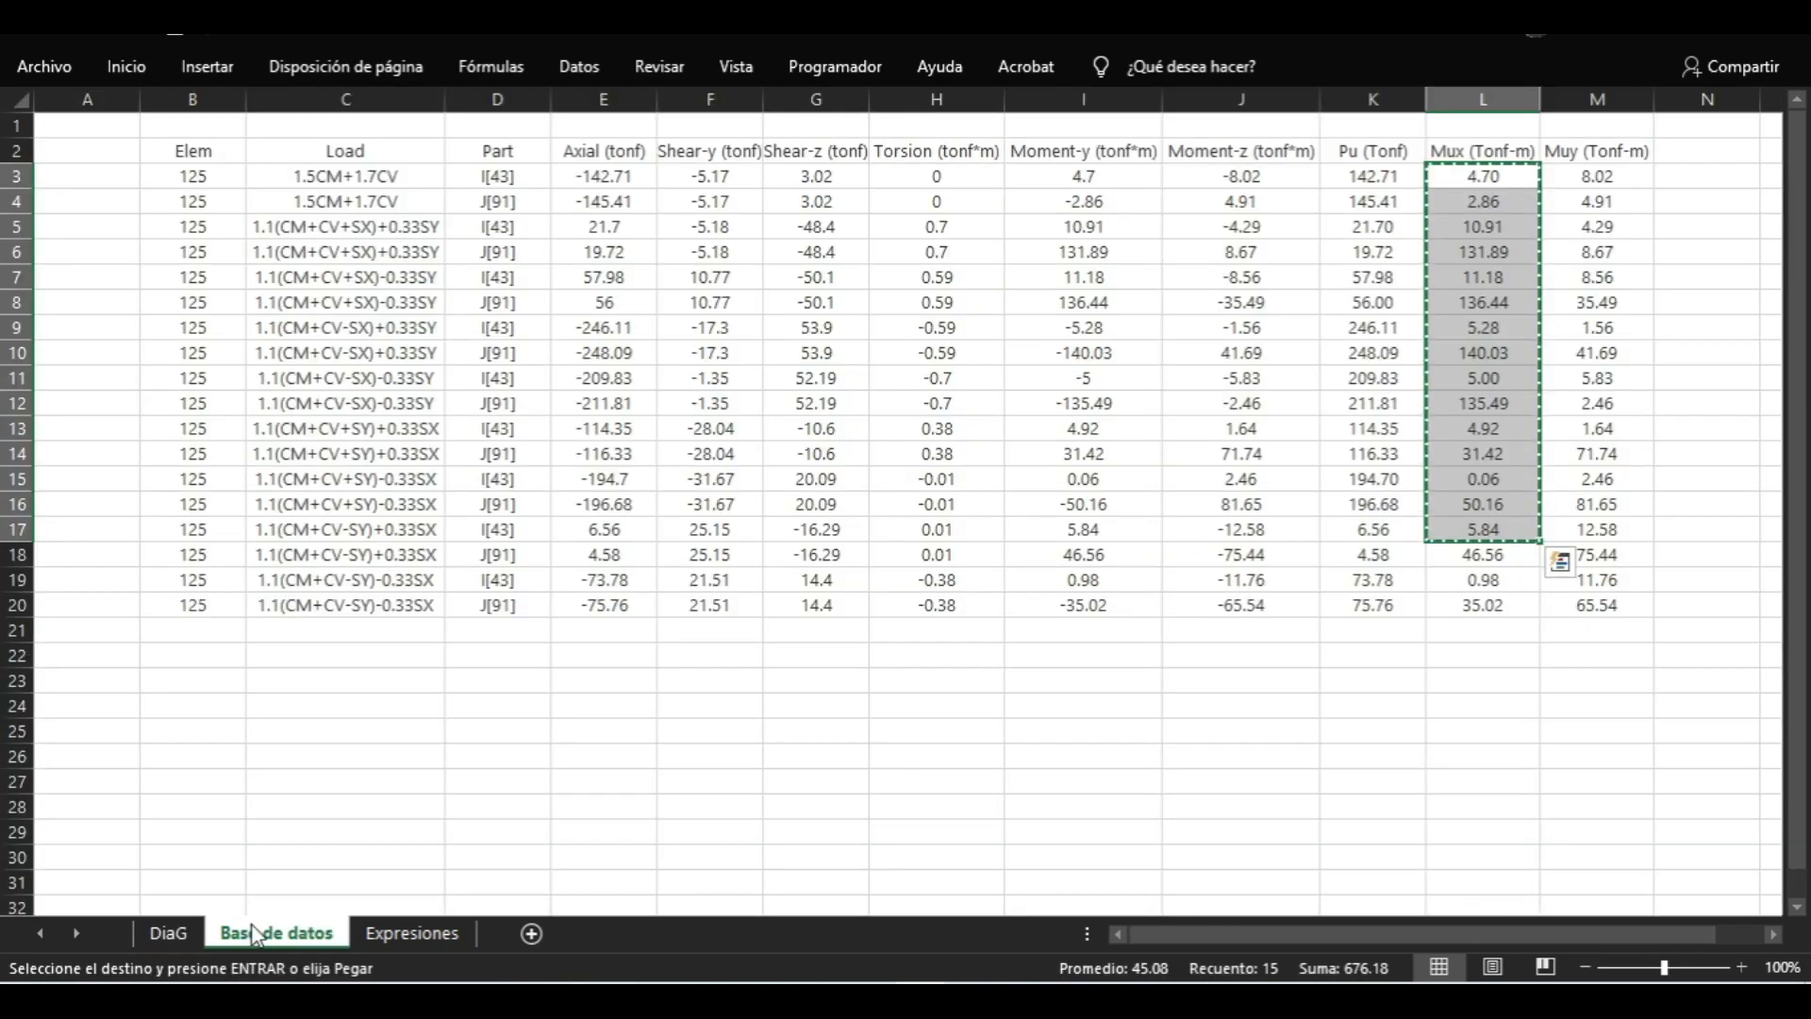
left_click(1577, 179)
left_click_drag(1601, 219, 1596, 533)
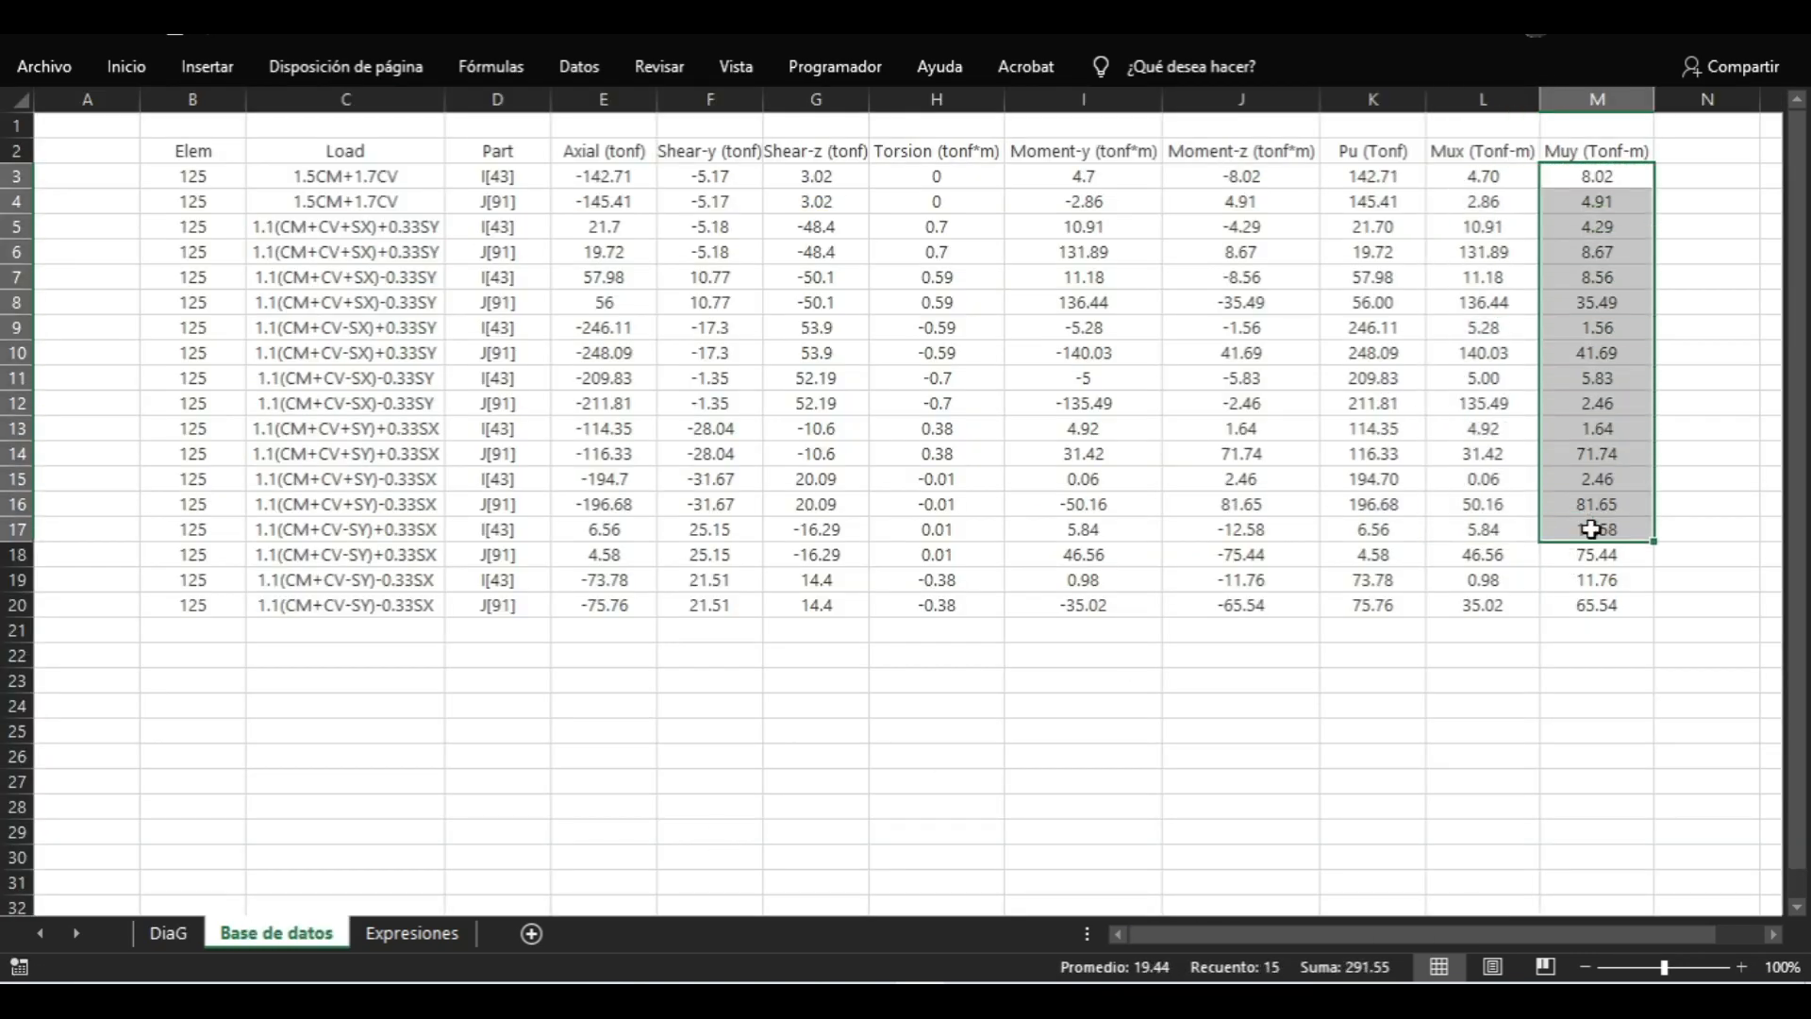
right_click(1596, 533)
left_click(1355, 426)
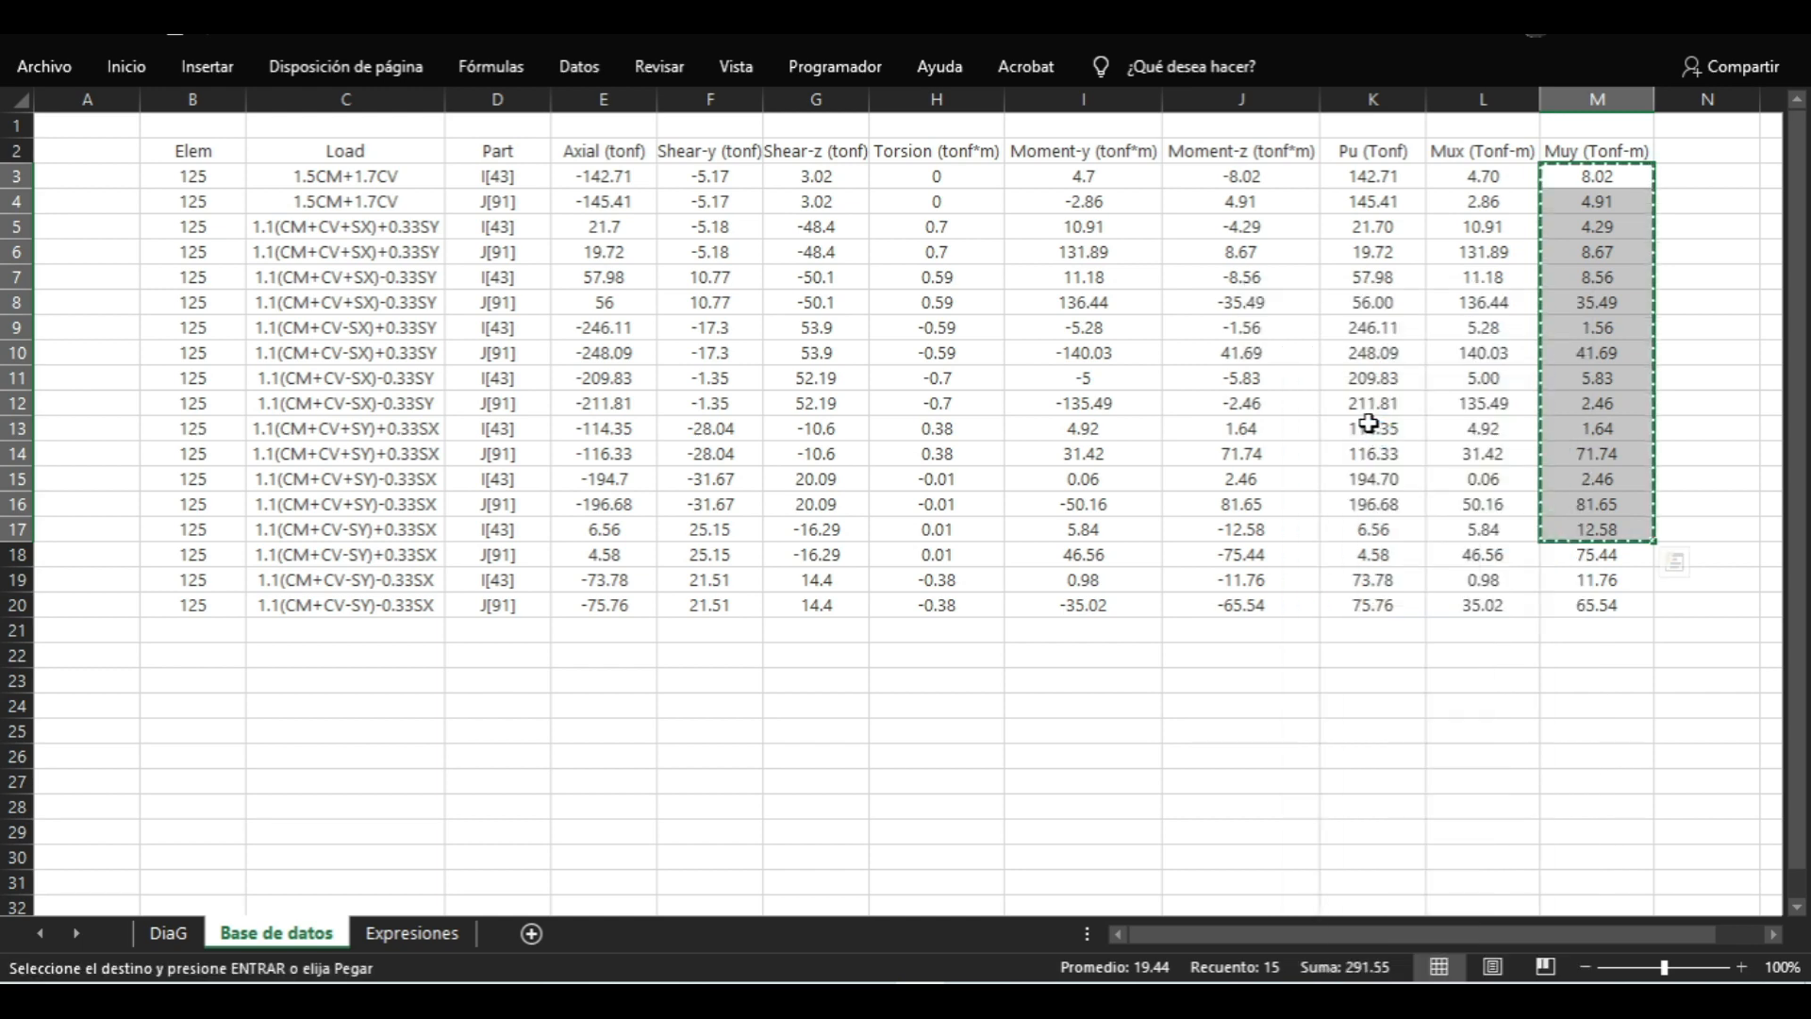
left_click(170, 933)
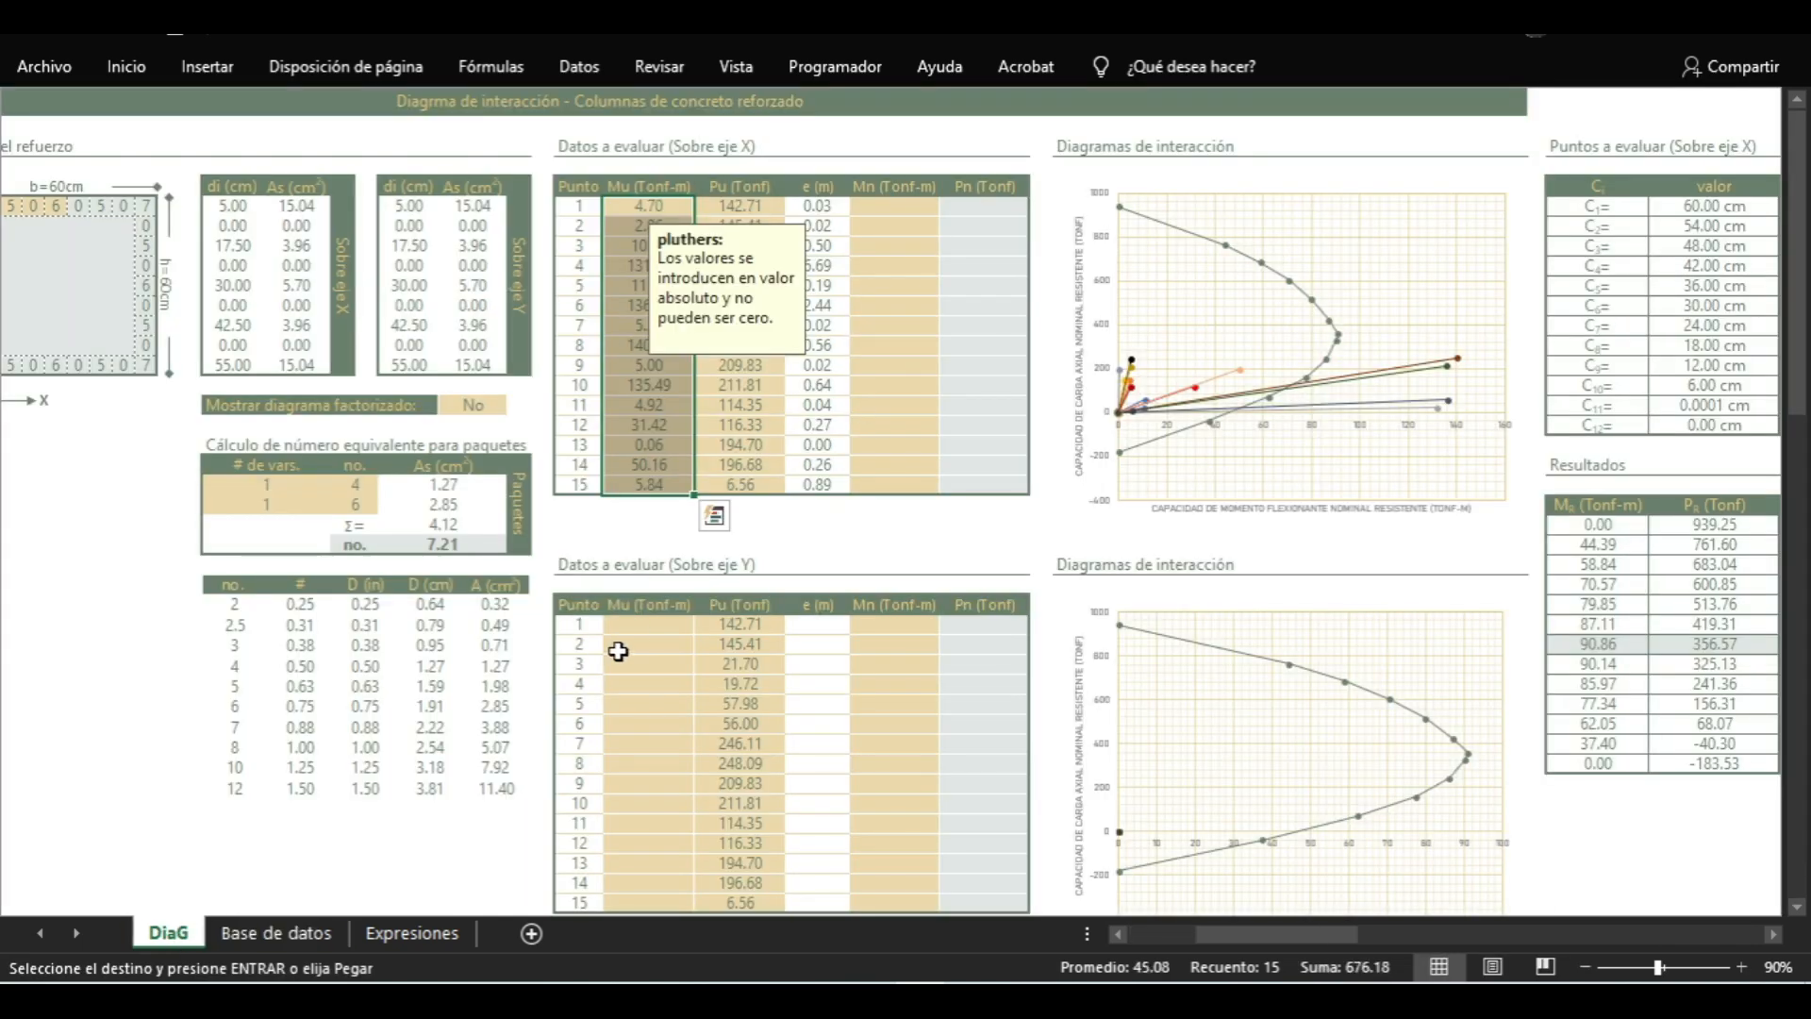
left_click(647, 625)
right_click(647, 627)
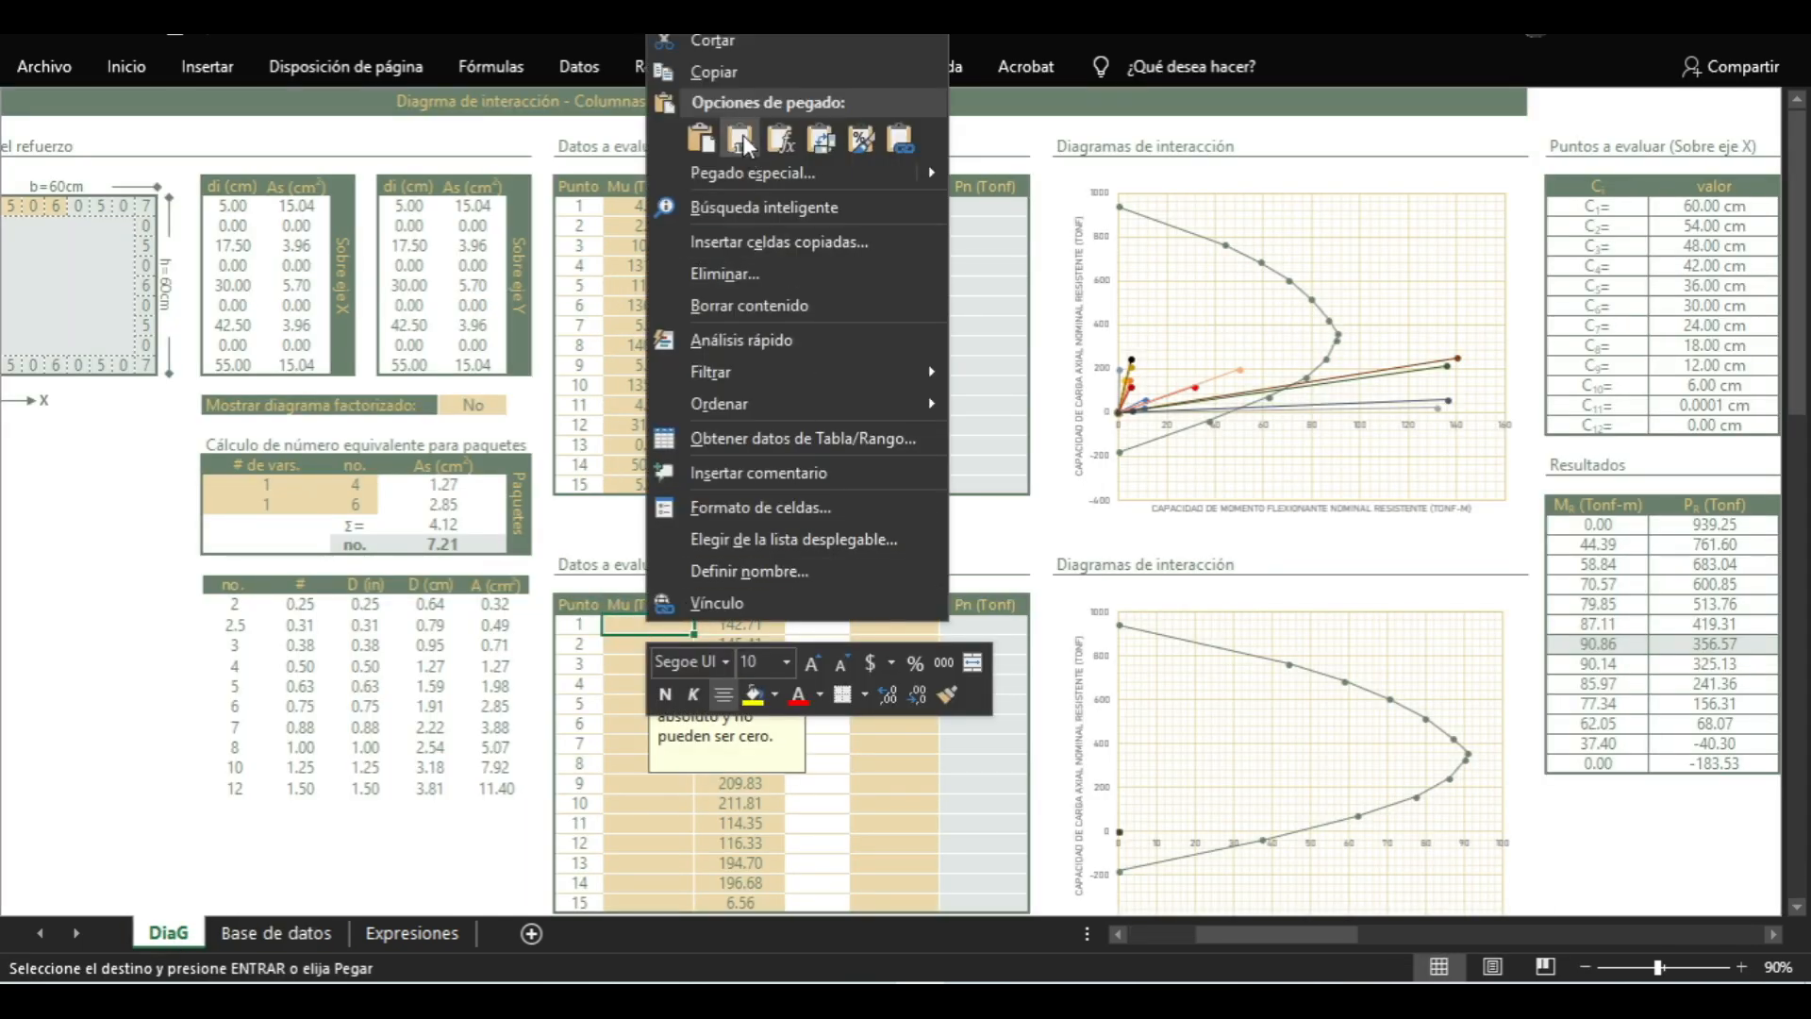
left_click(742, 135)
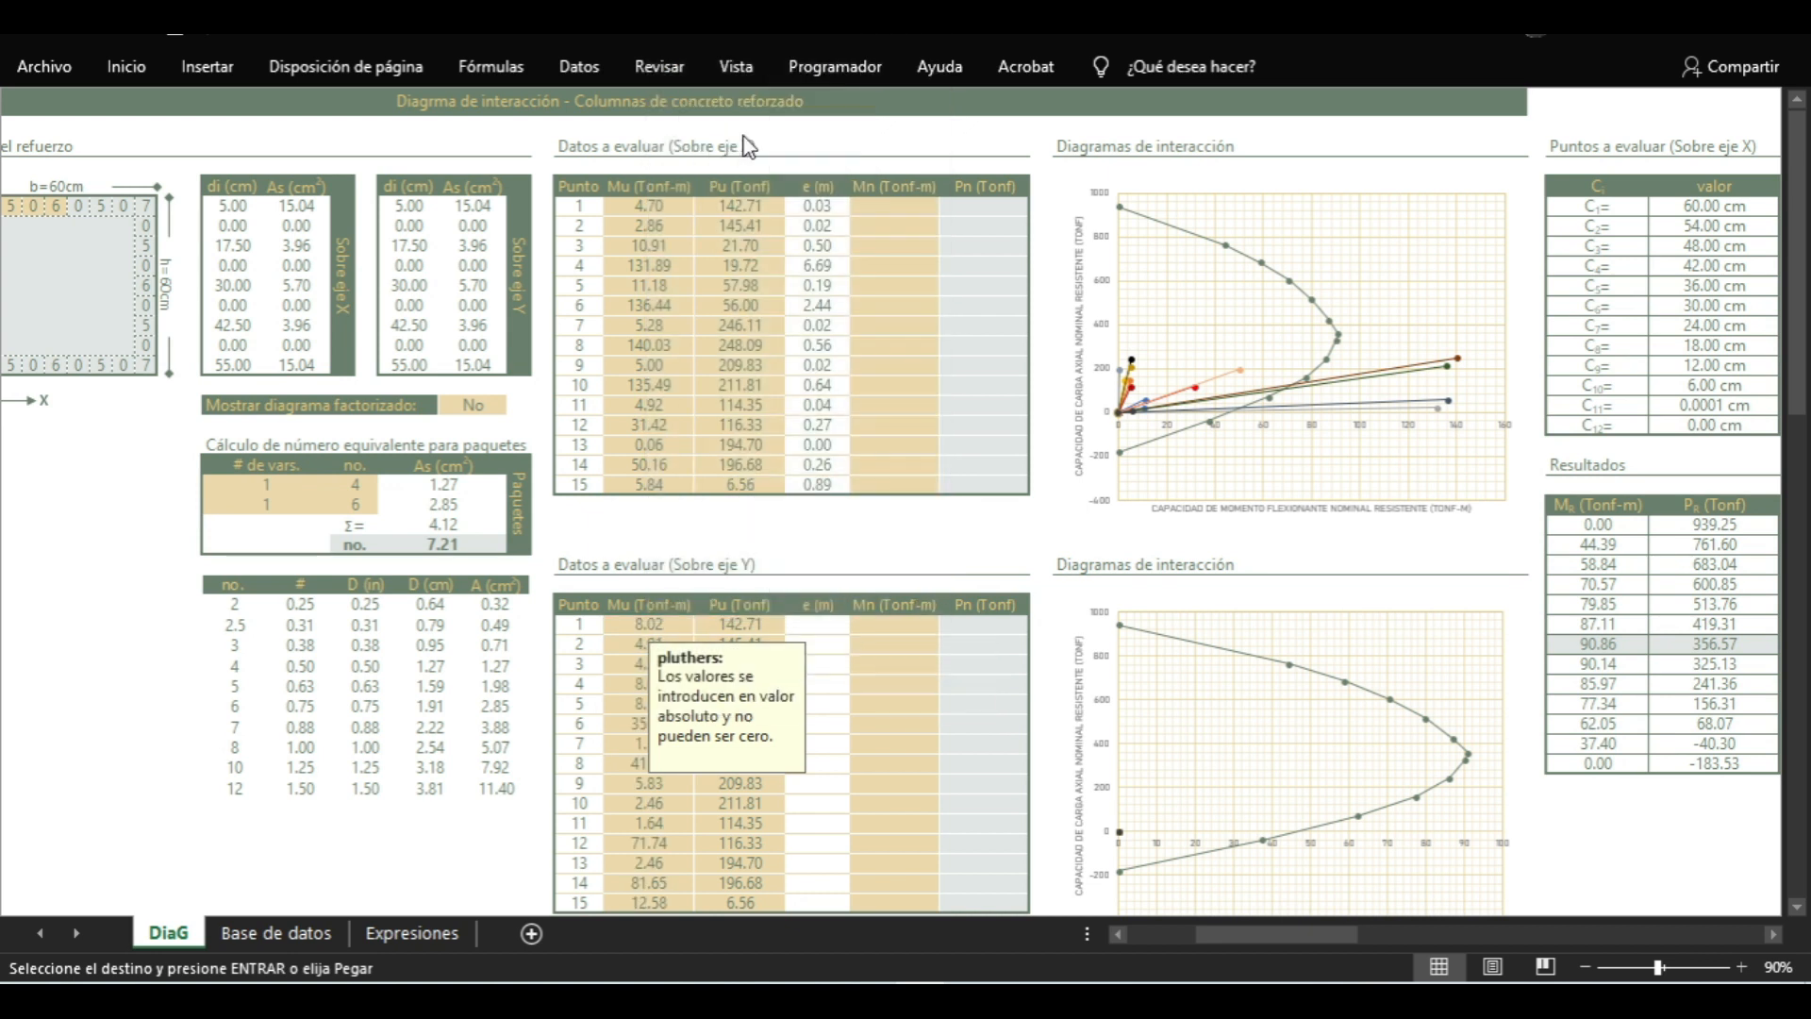
left_click(893, 227)
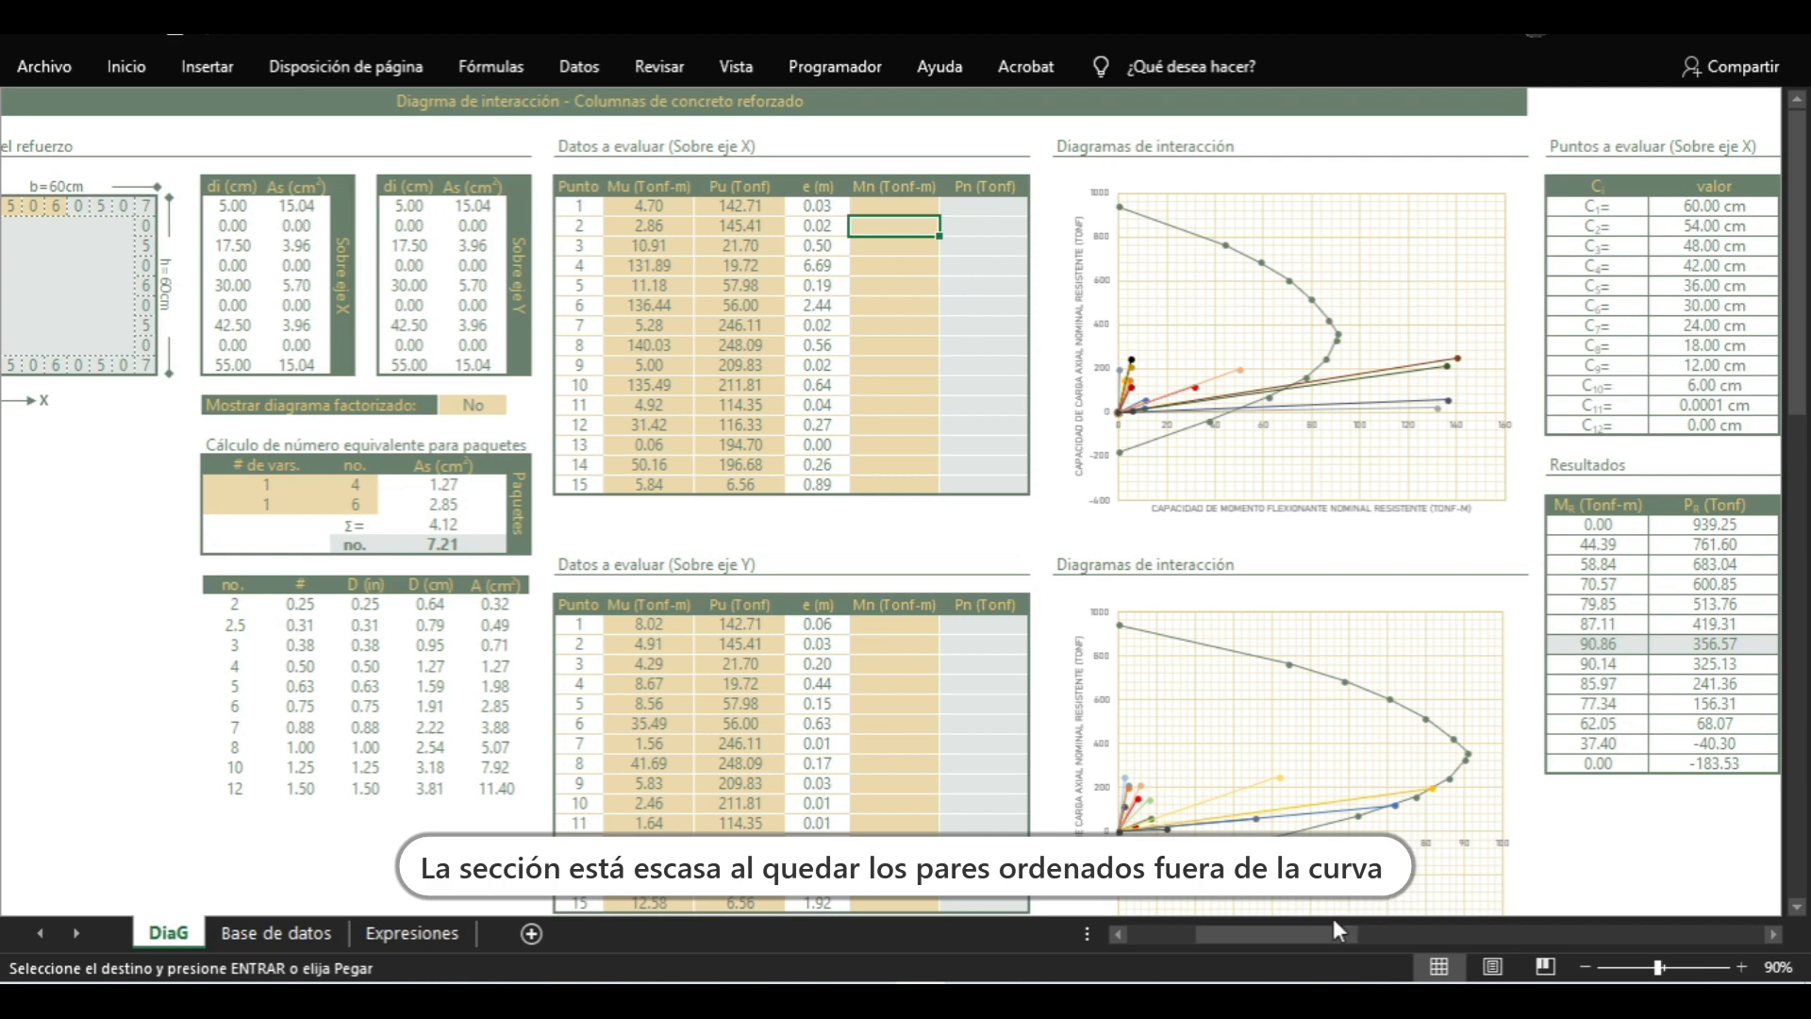
Try a section height h of 90 cm and compare the points with the interaction diagrams
left_click_drag(1311, 928, 1235, 930)
left_click(155, 208)
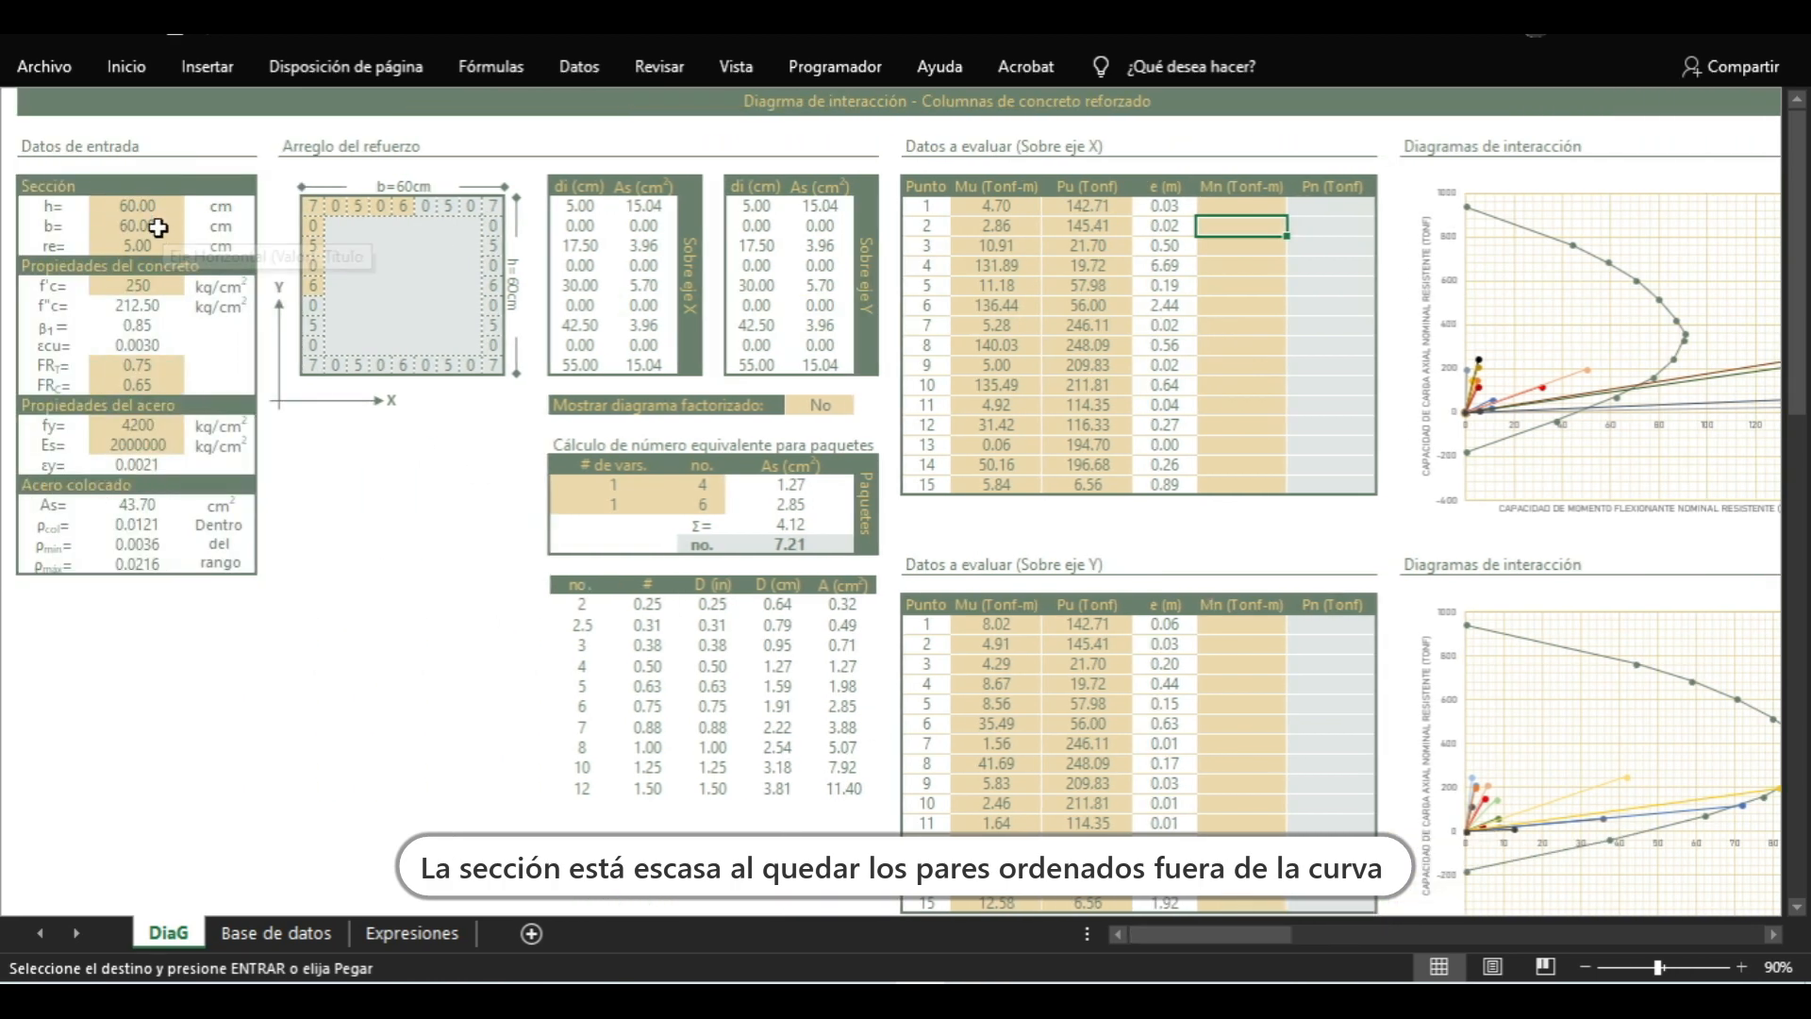
type("90")
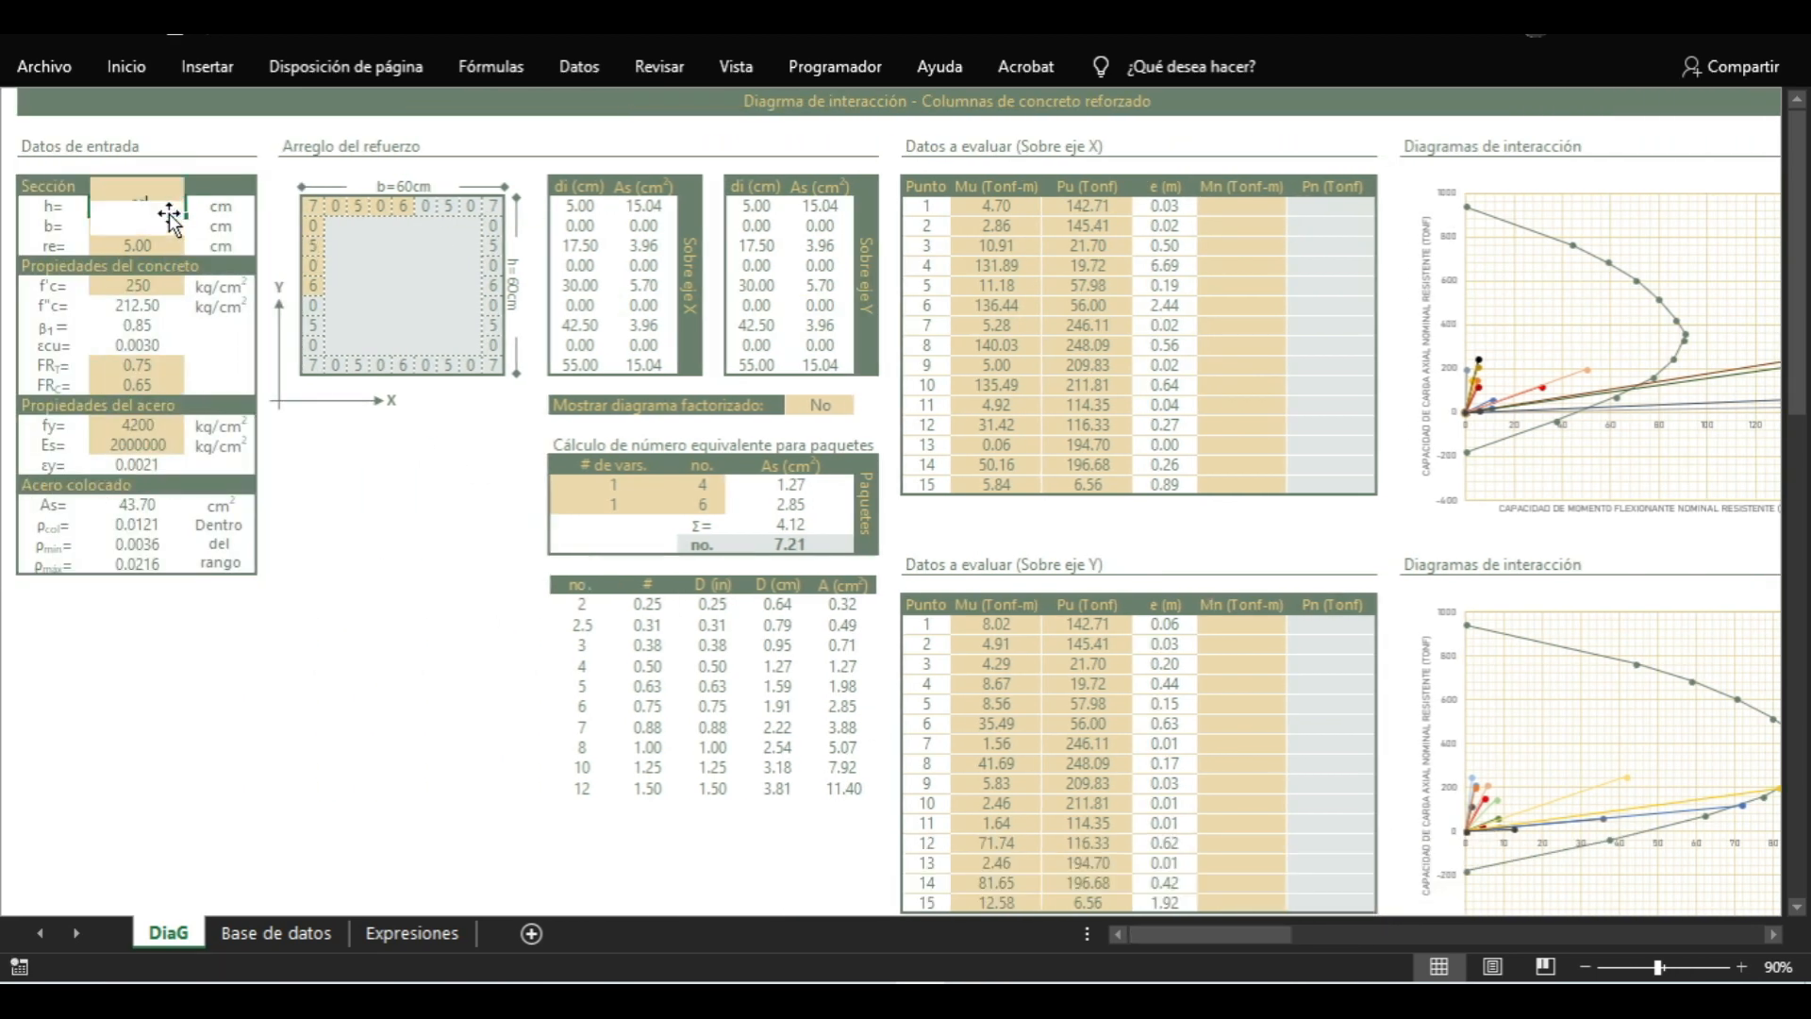
key("Return")
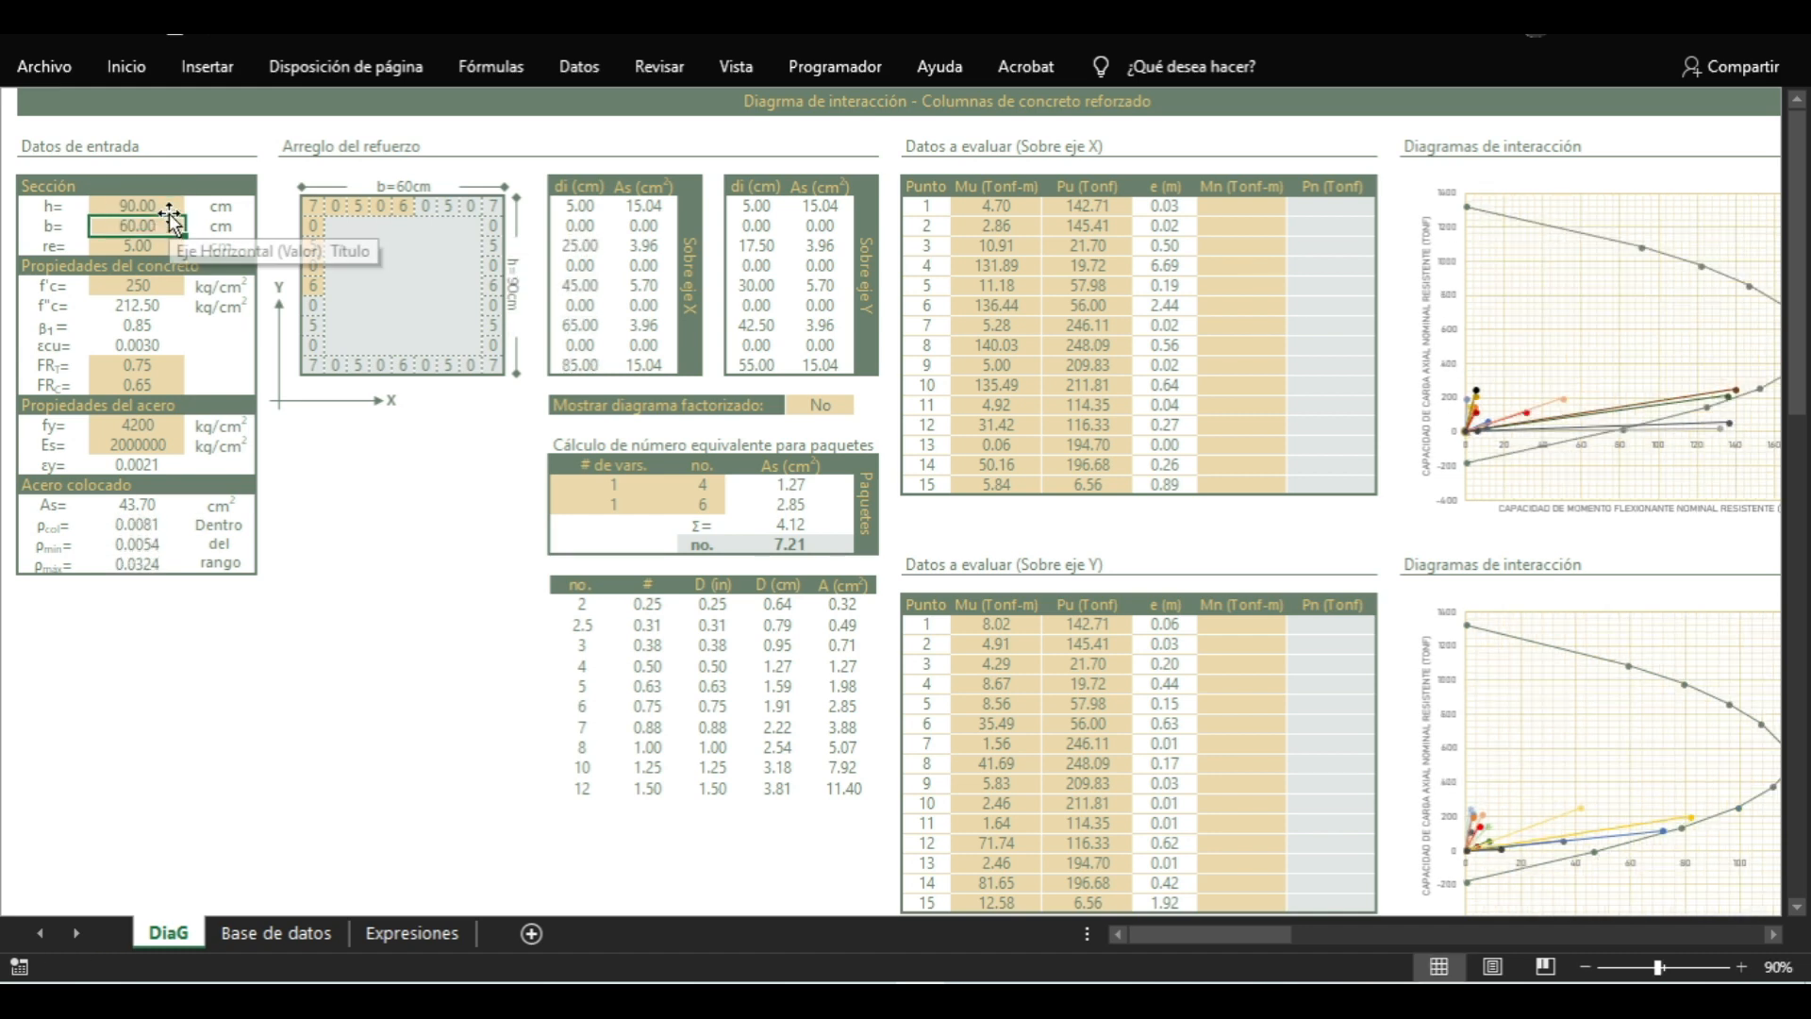
left_click_drag(1223, 934, 1145, 937)
Set the section height h to 100 cm and check the points against the interaction diagrams
left_click(108, 205)
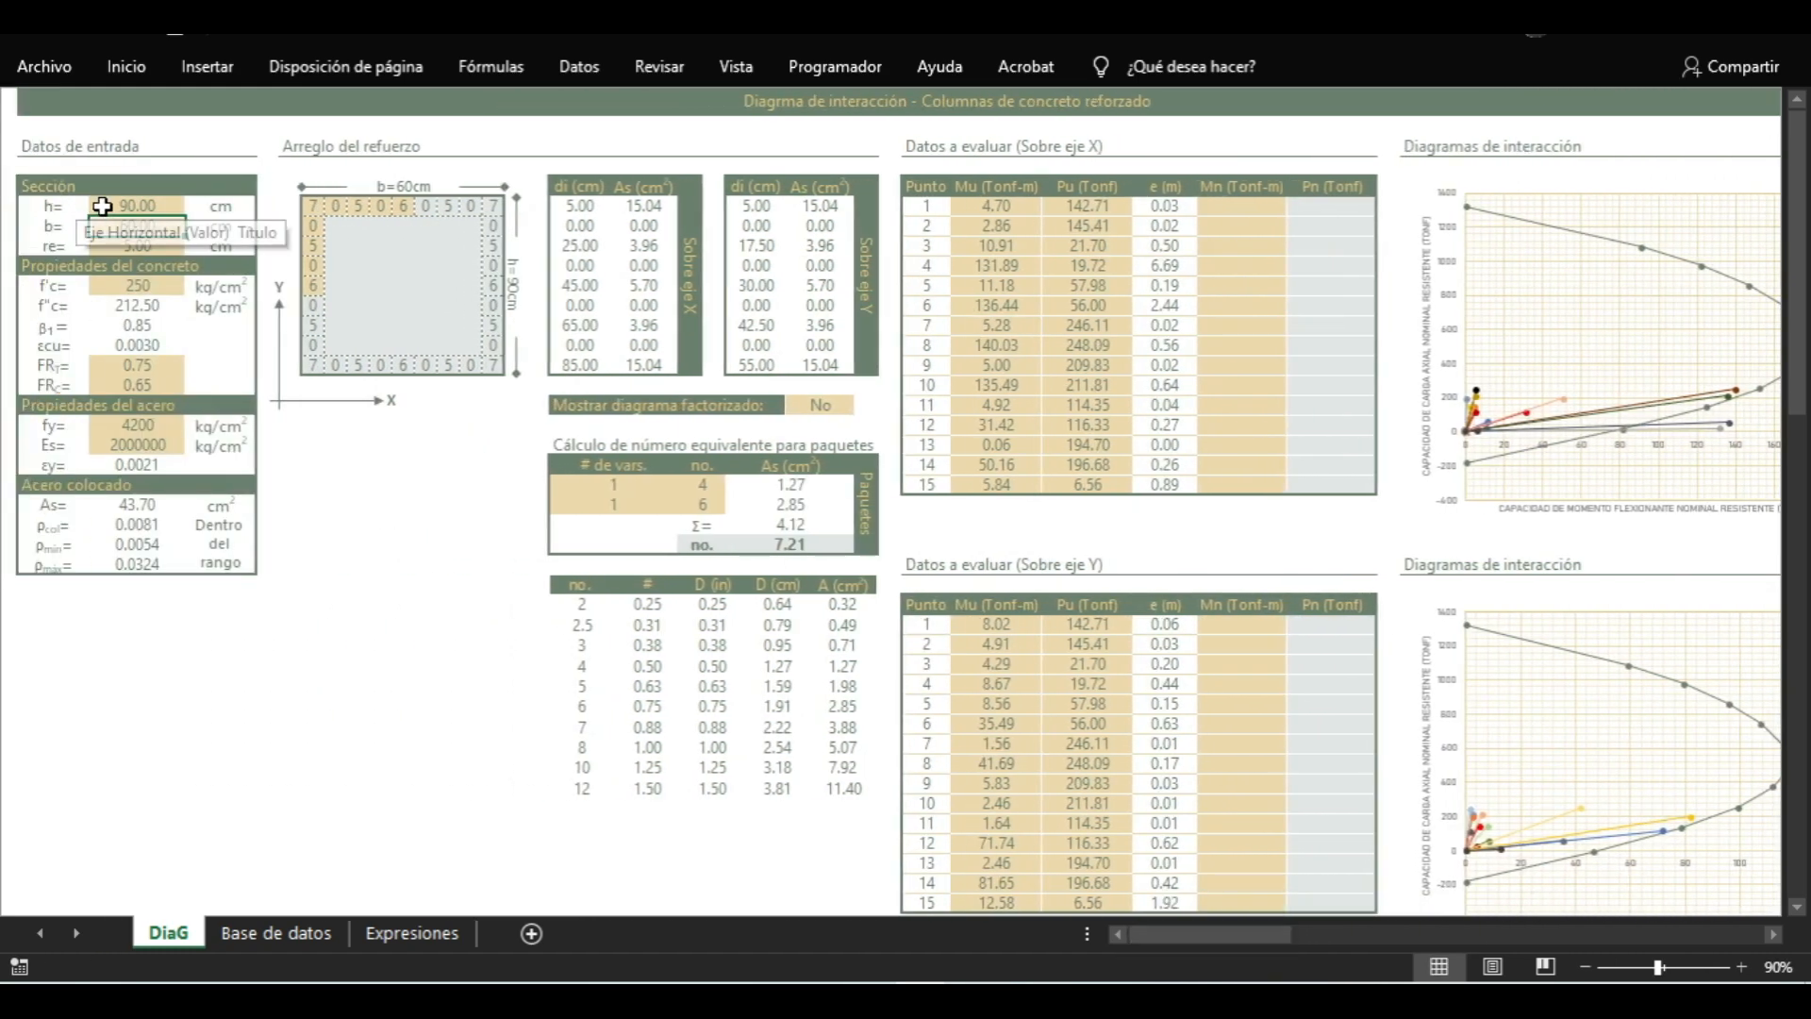
type("1")
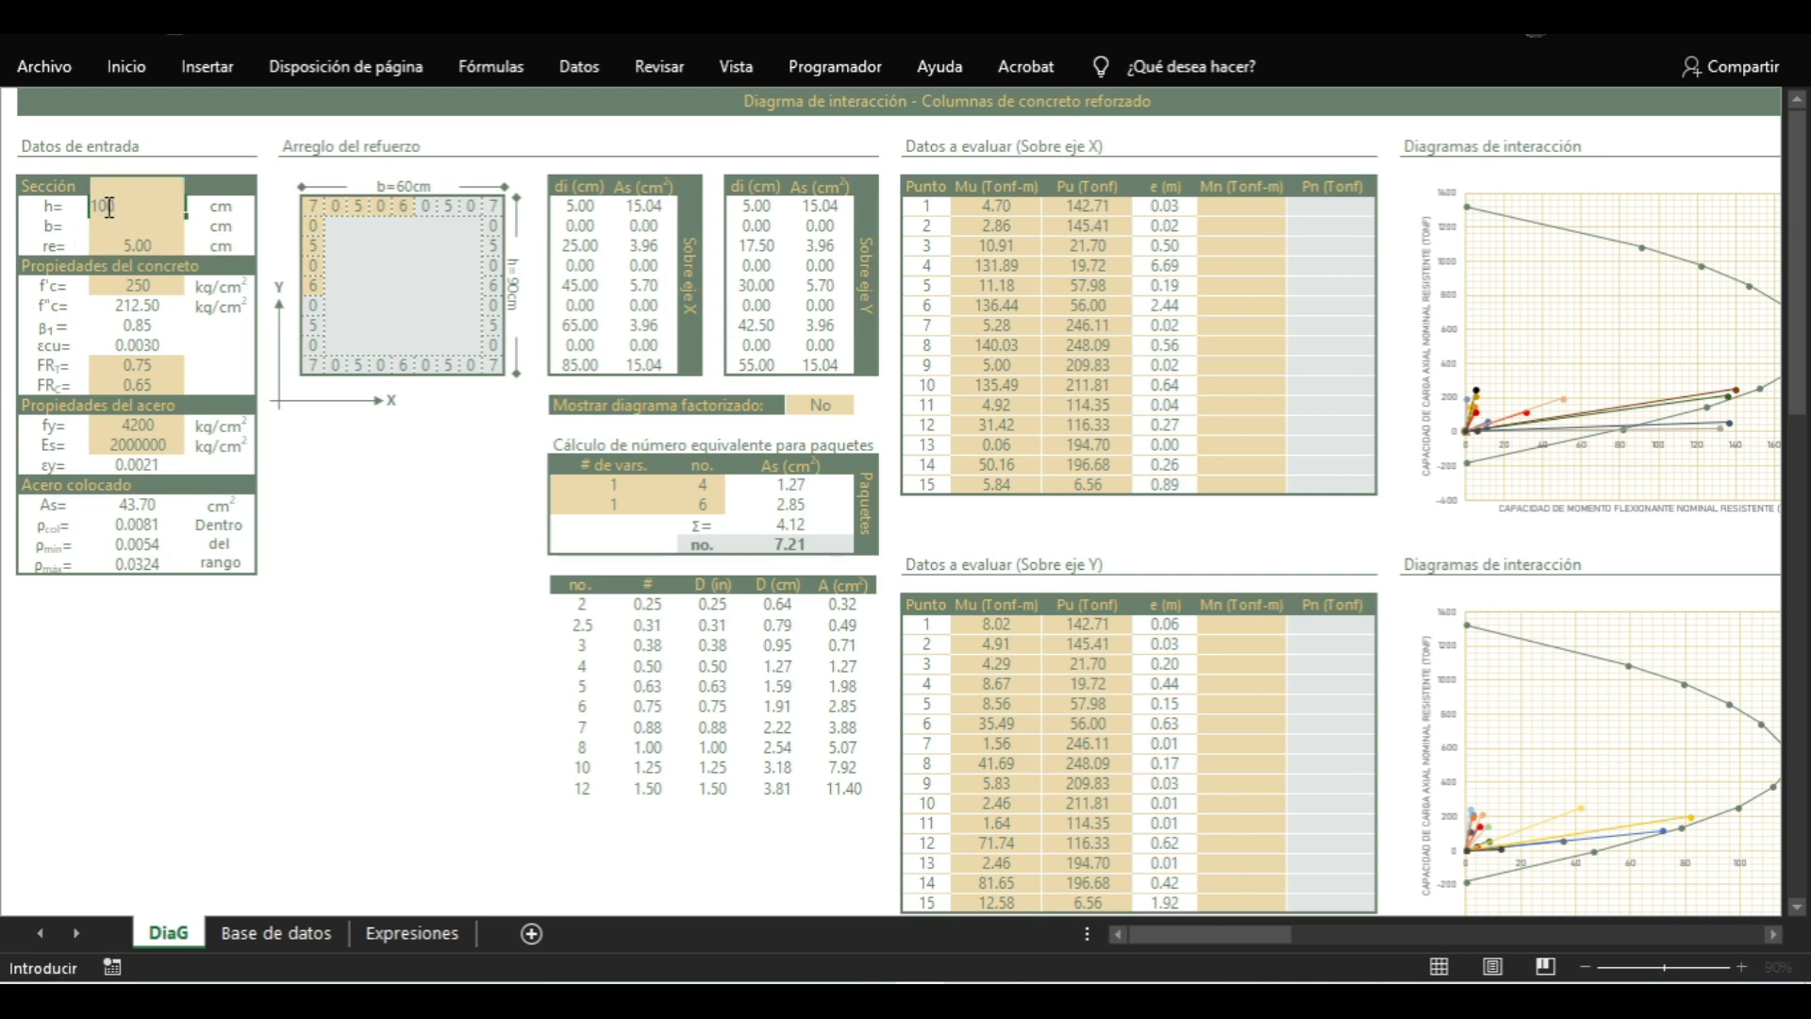
type("00")
key("Return")
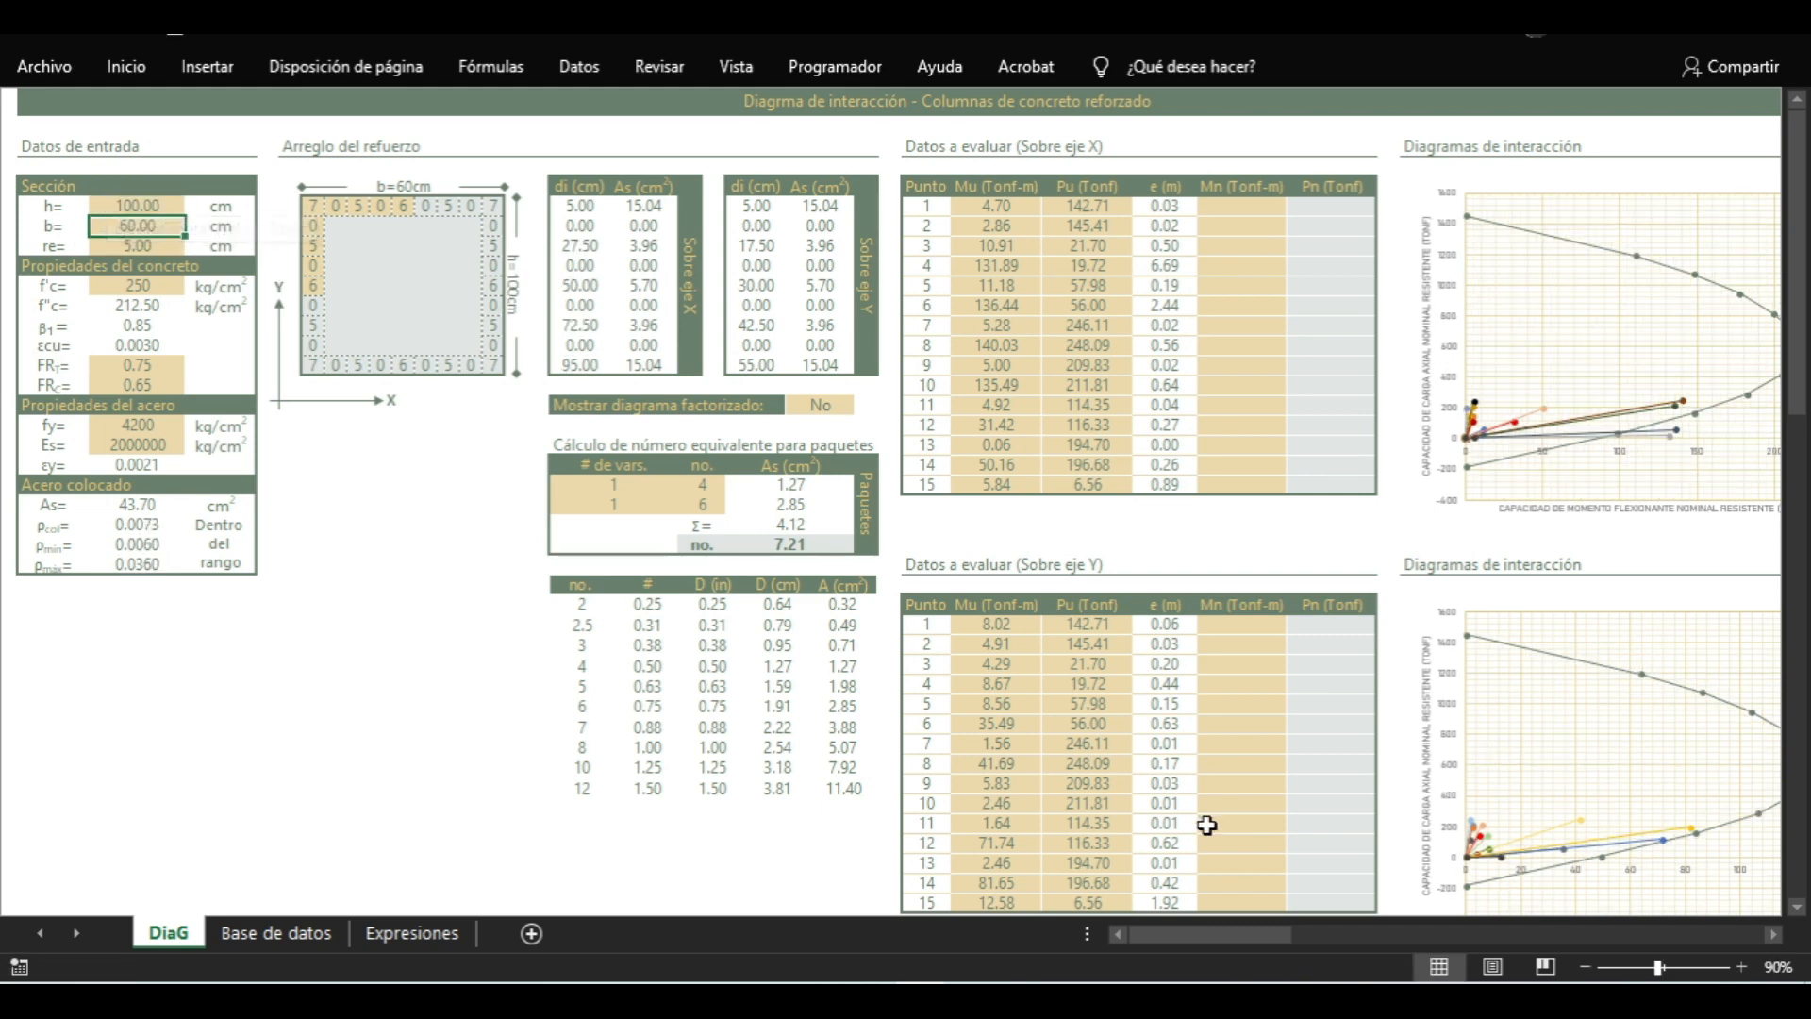
left_click_drag(1226, 932, 1181, 946)
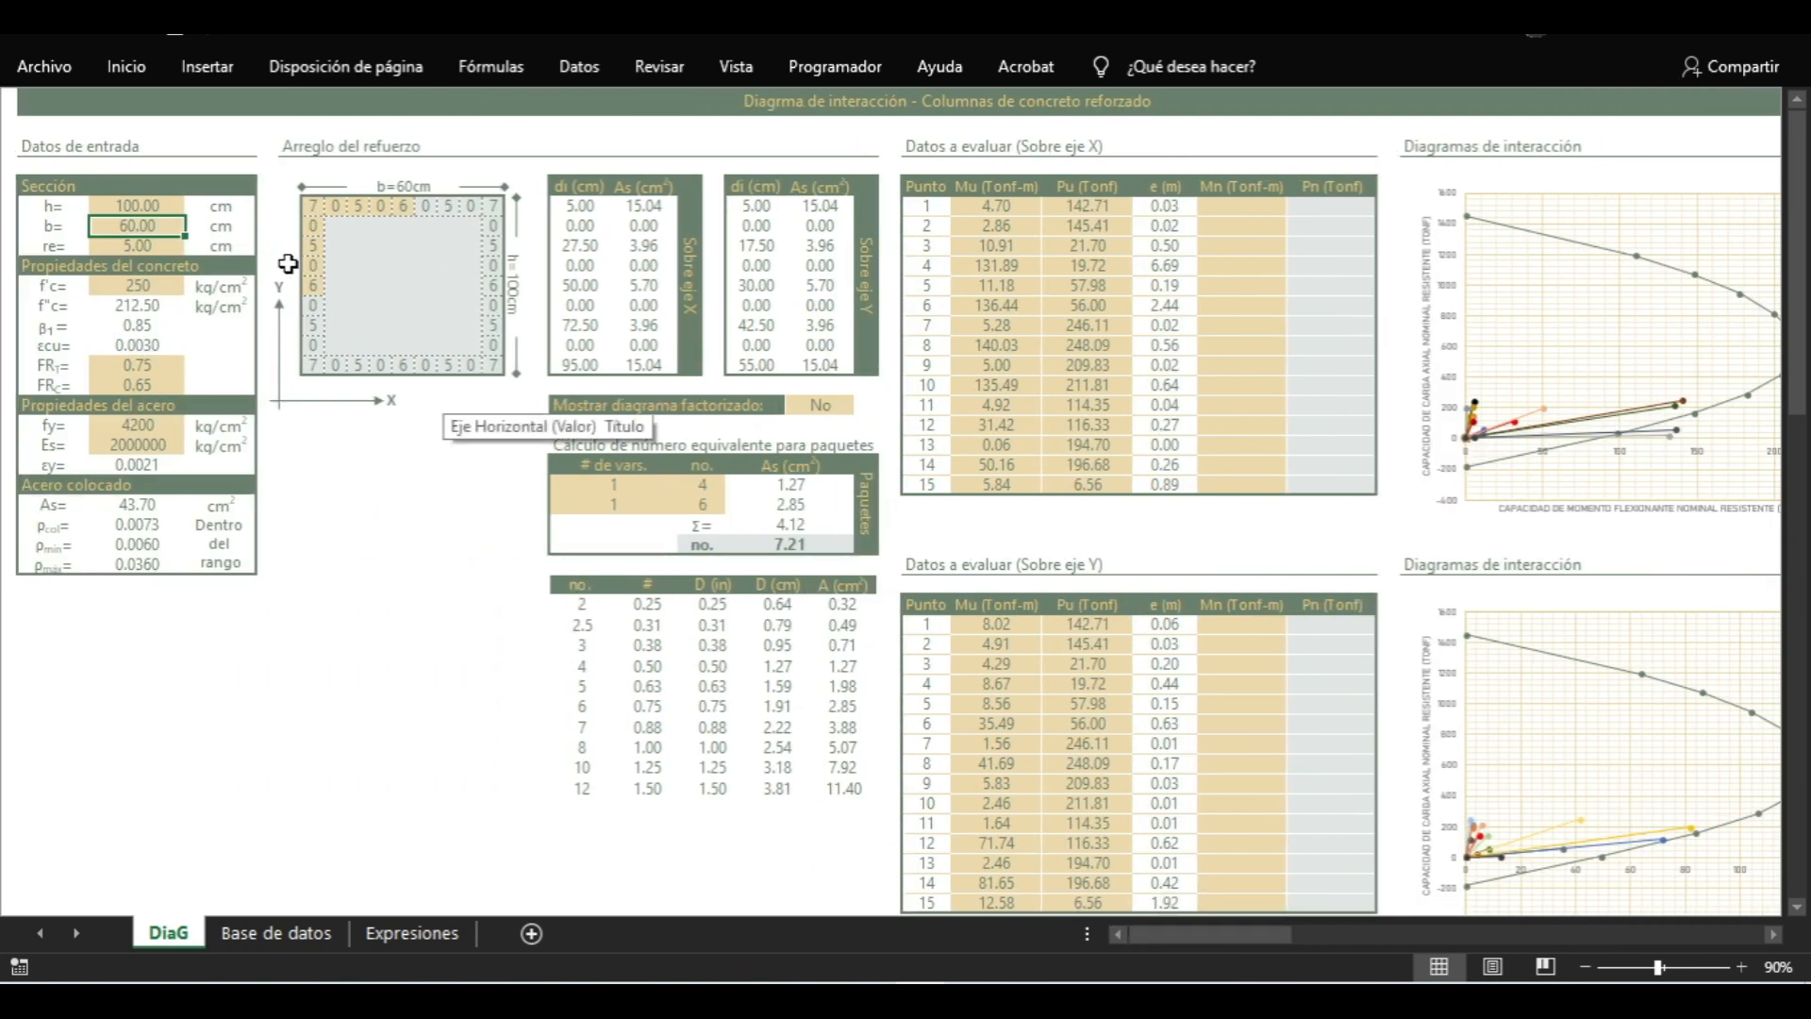
Set the reinforcement arrangement's first row to a no. 8 corner bar, a no. 6 intermediate bar and a no. 8 central bar
left_click(315, 208)
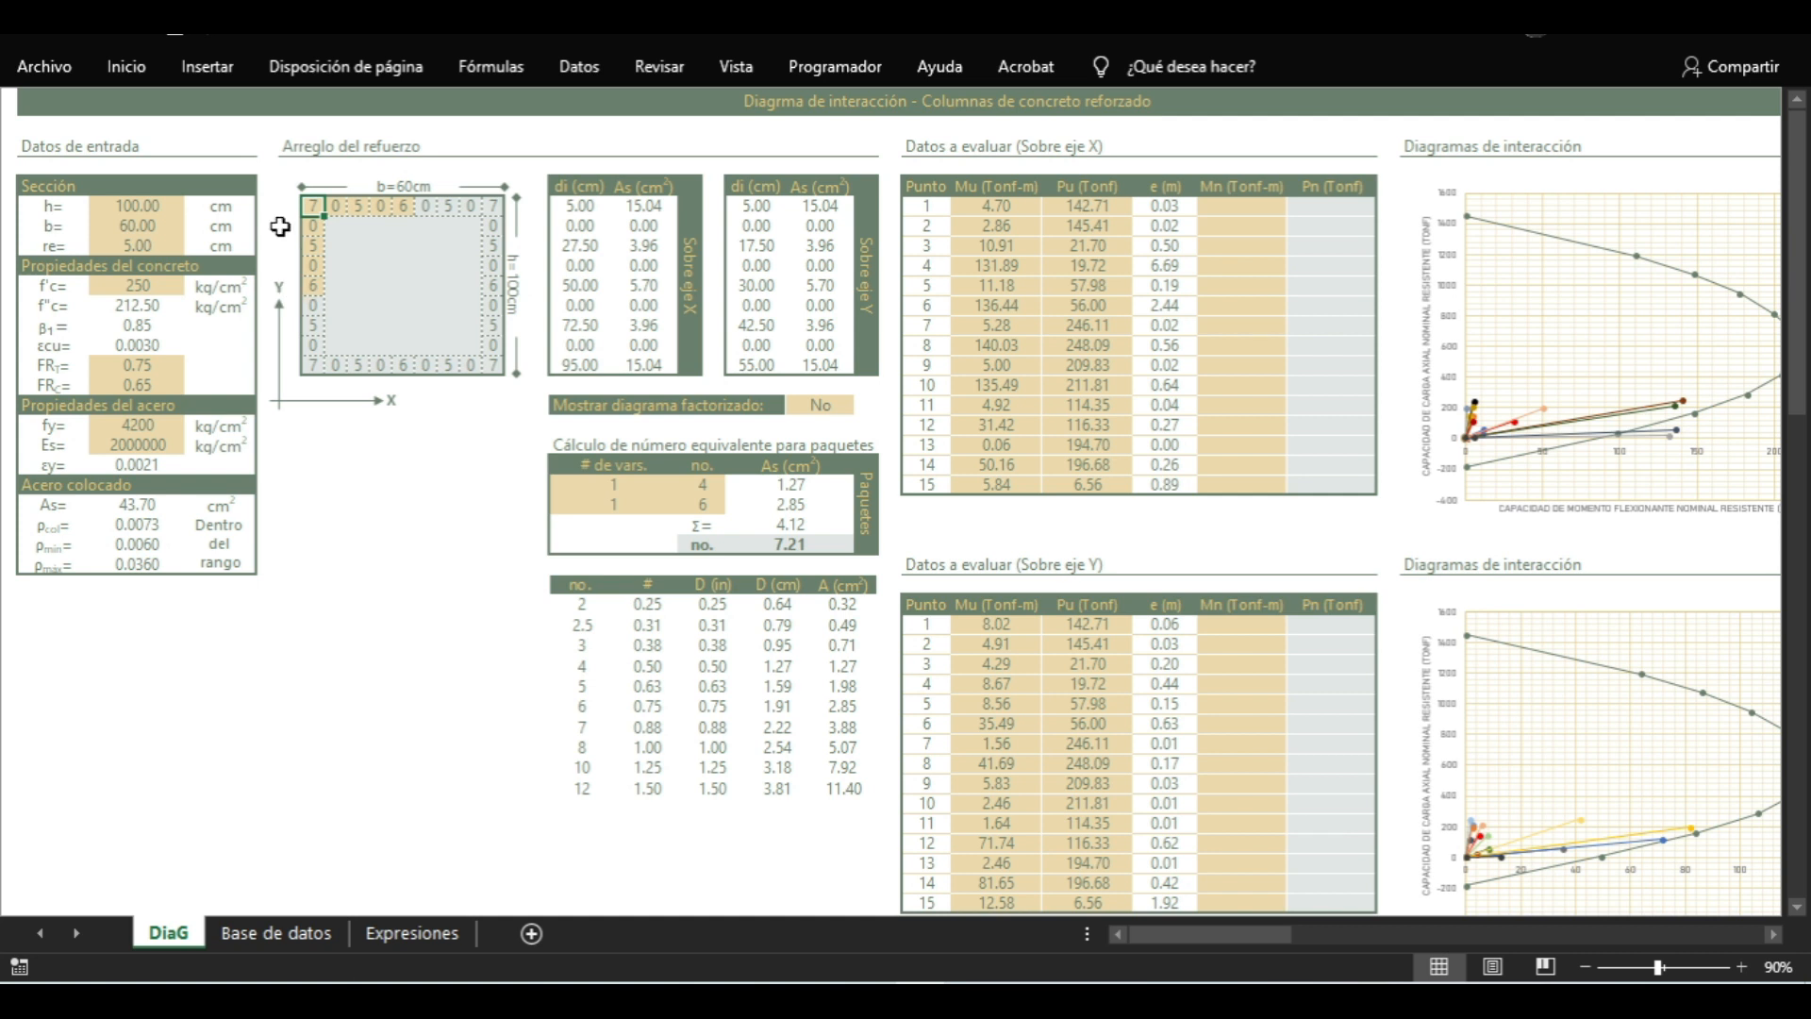
type("8")
key("Return")
key("Up")
key("Right")
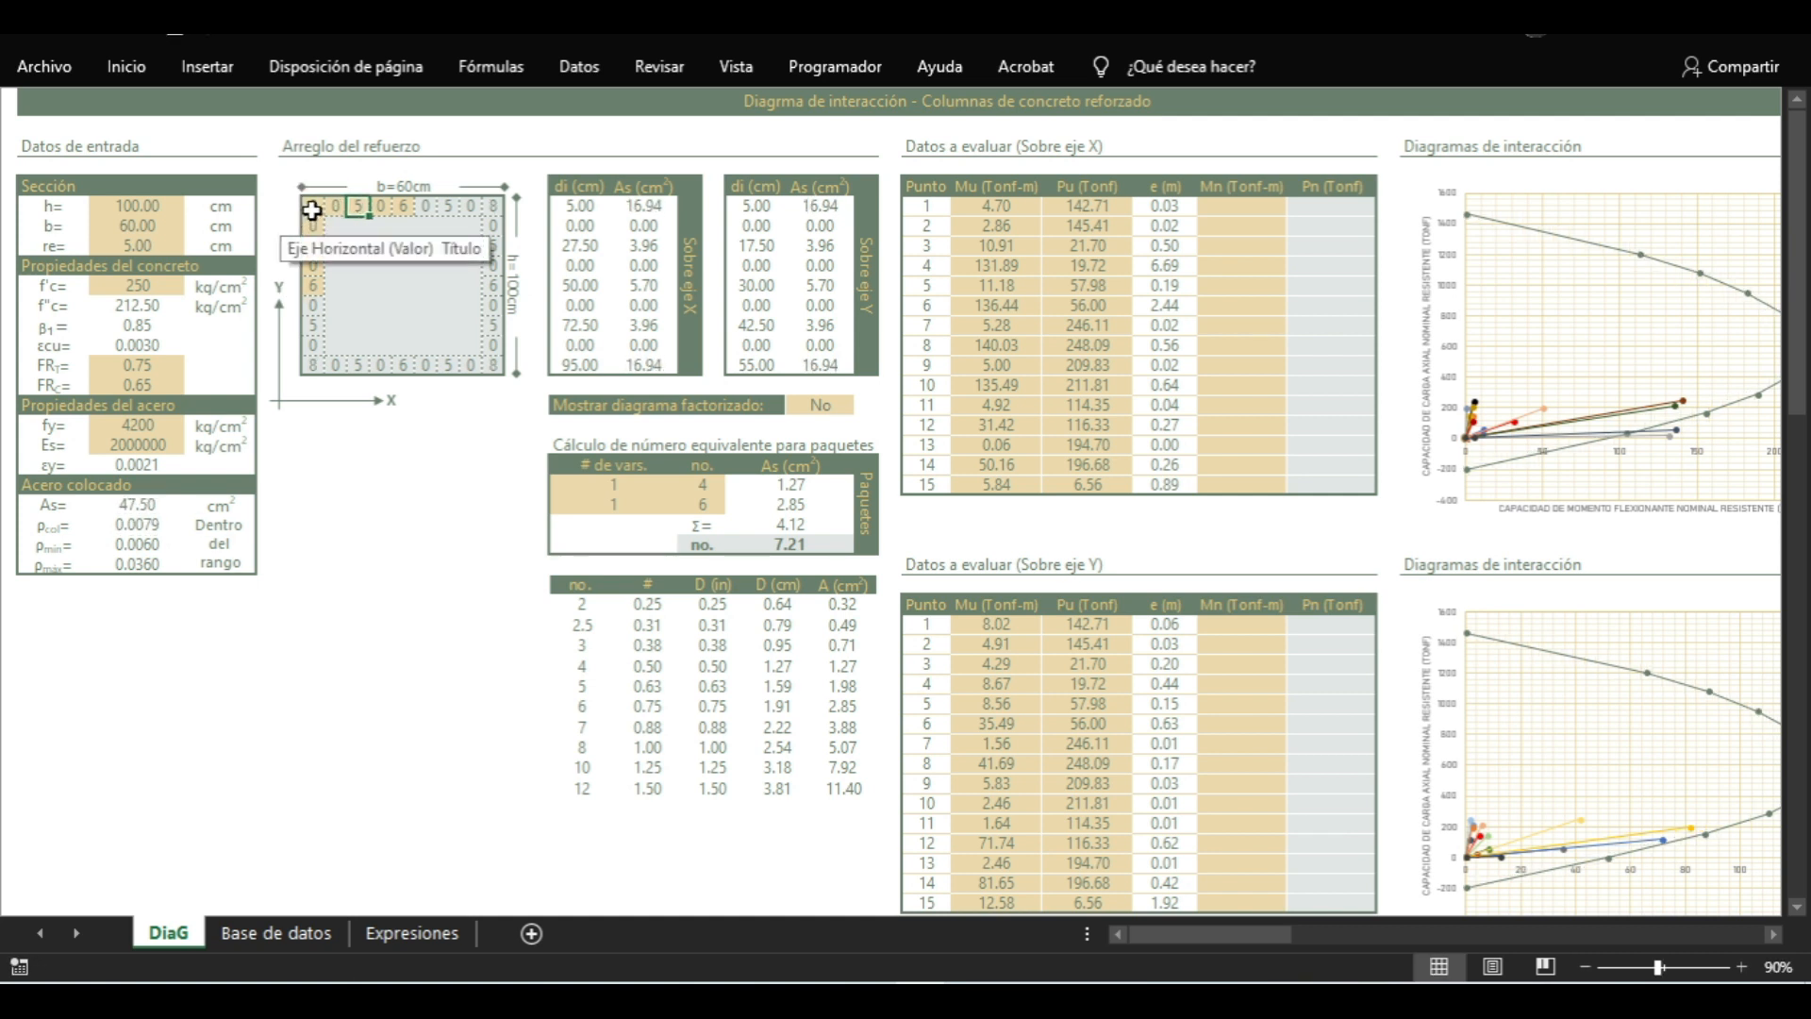
left_click(312, 207)
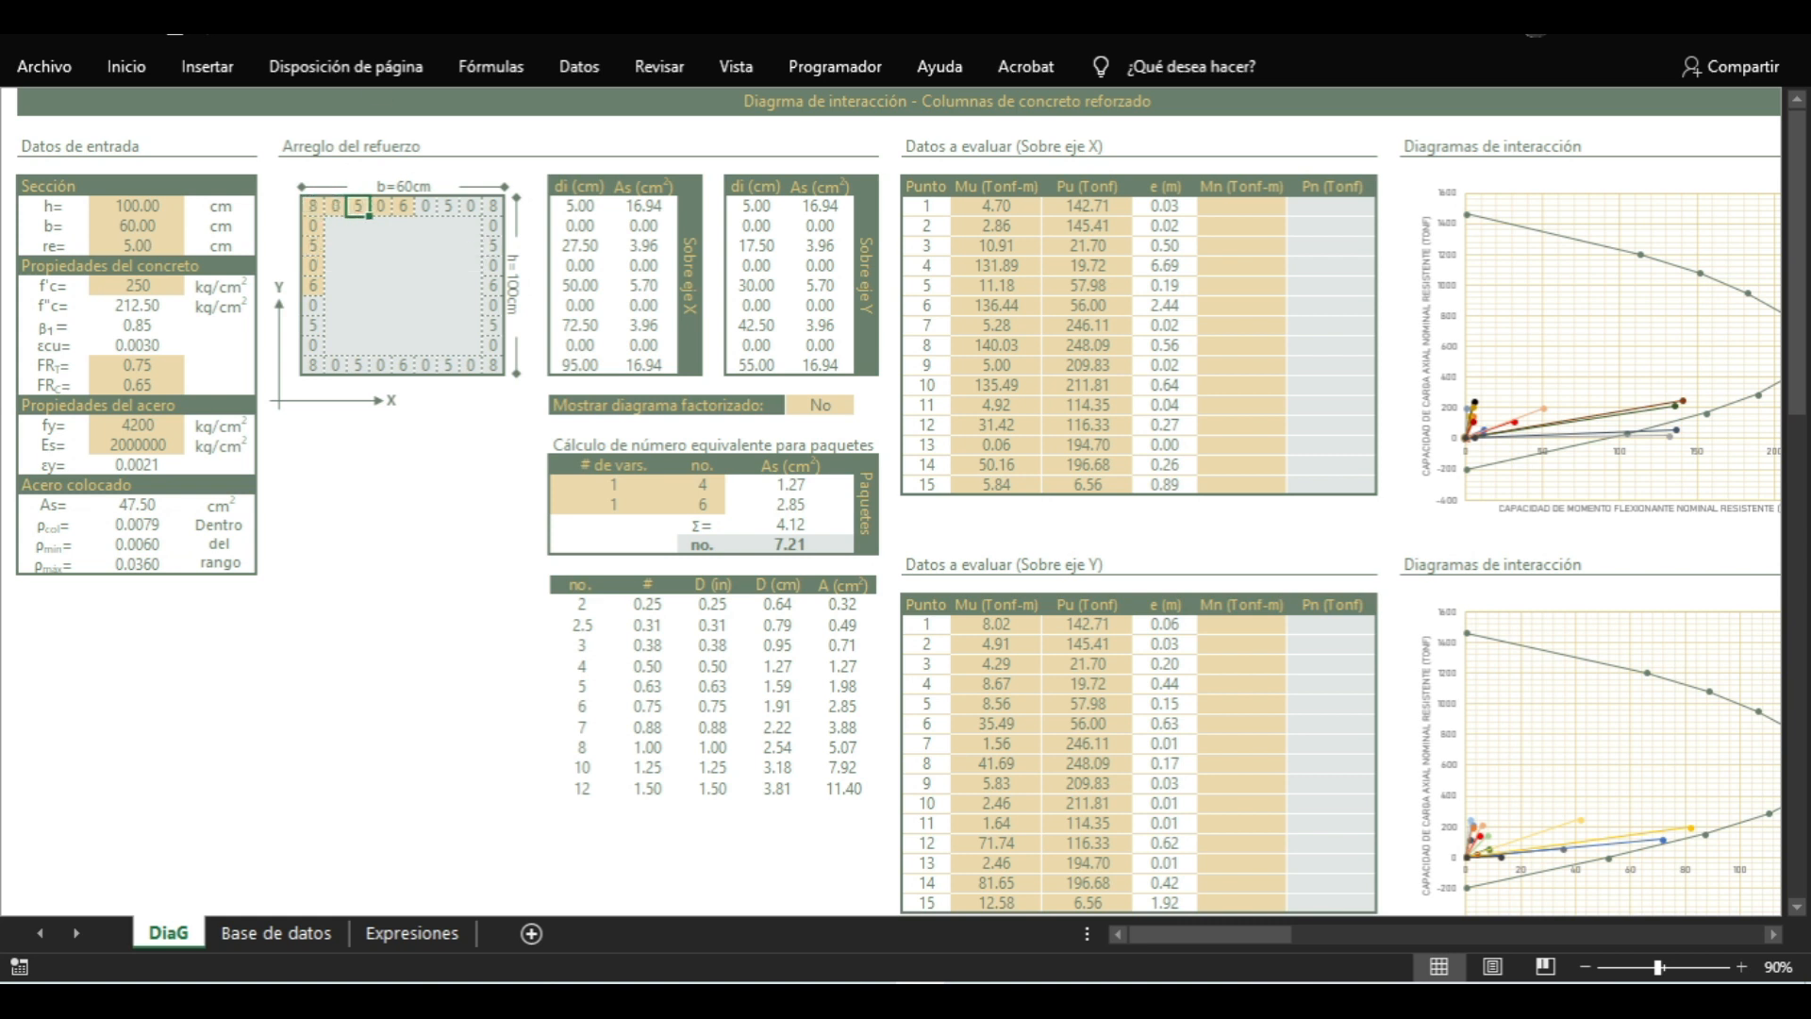
type("6")
key("Tab")
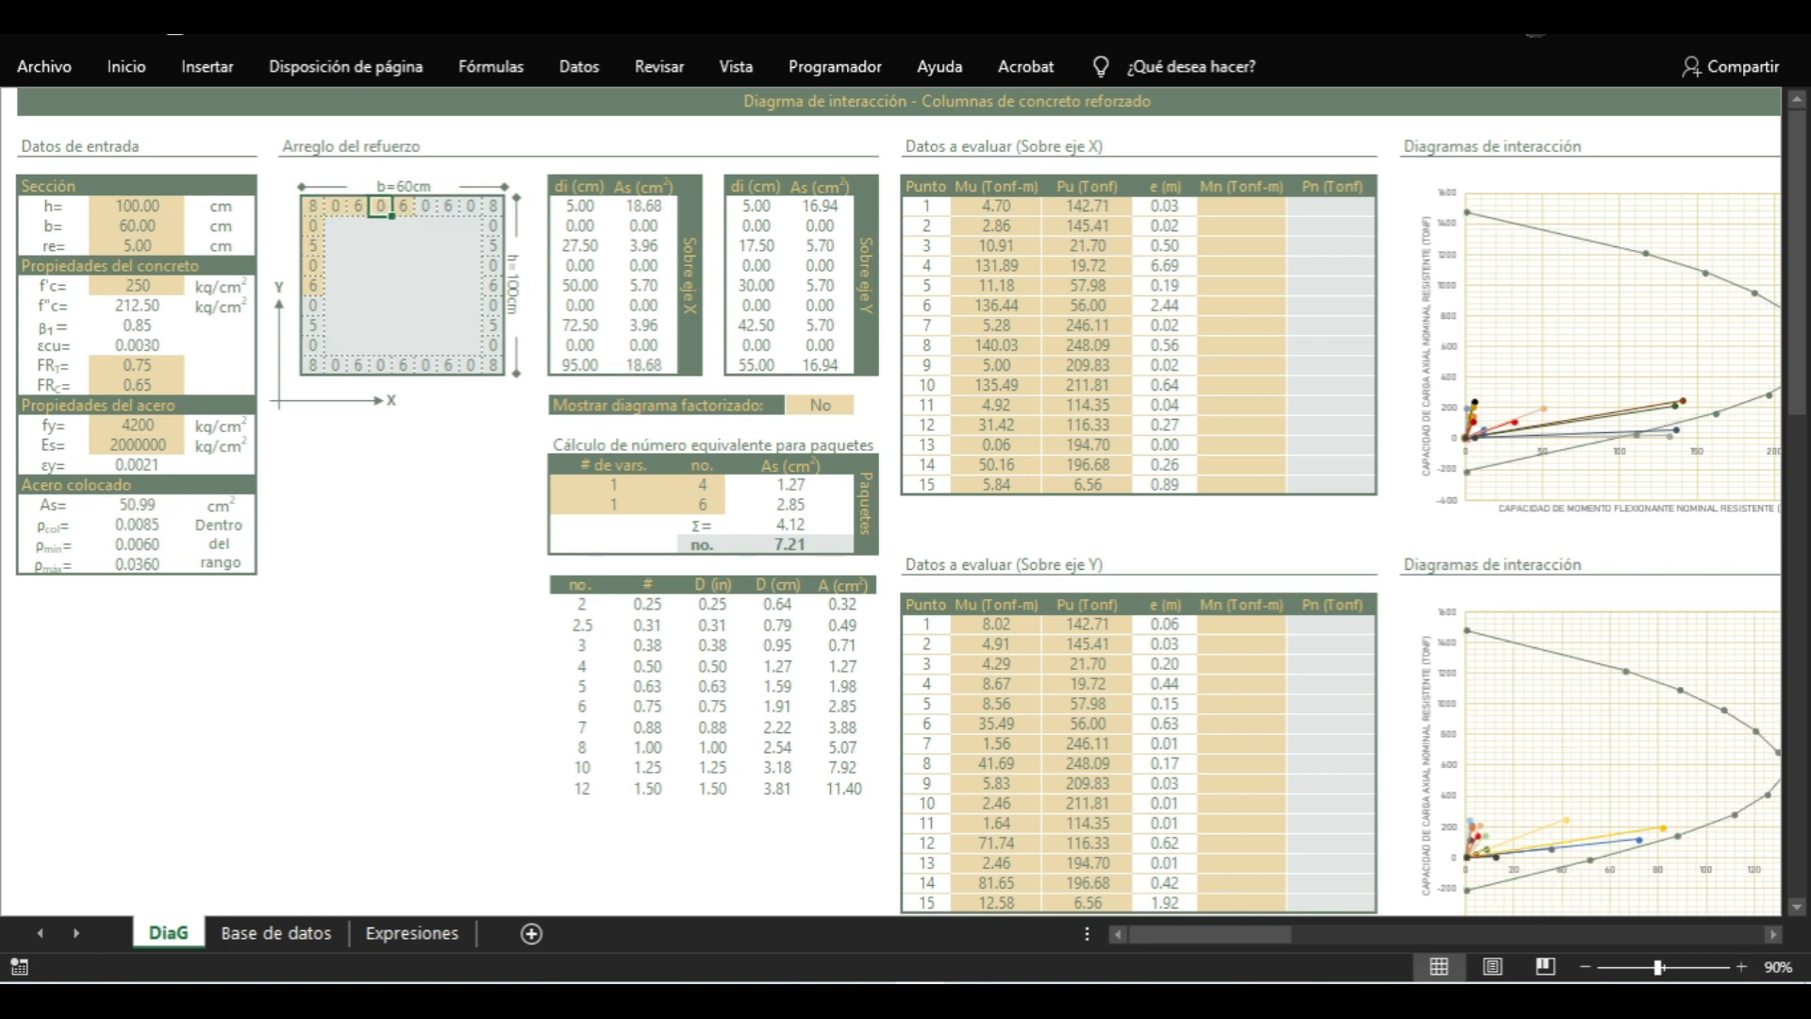
type("8")
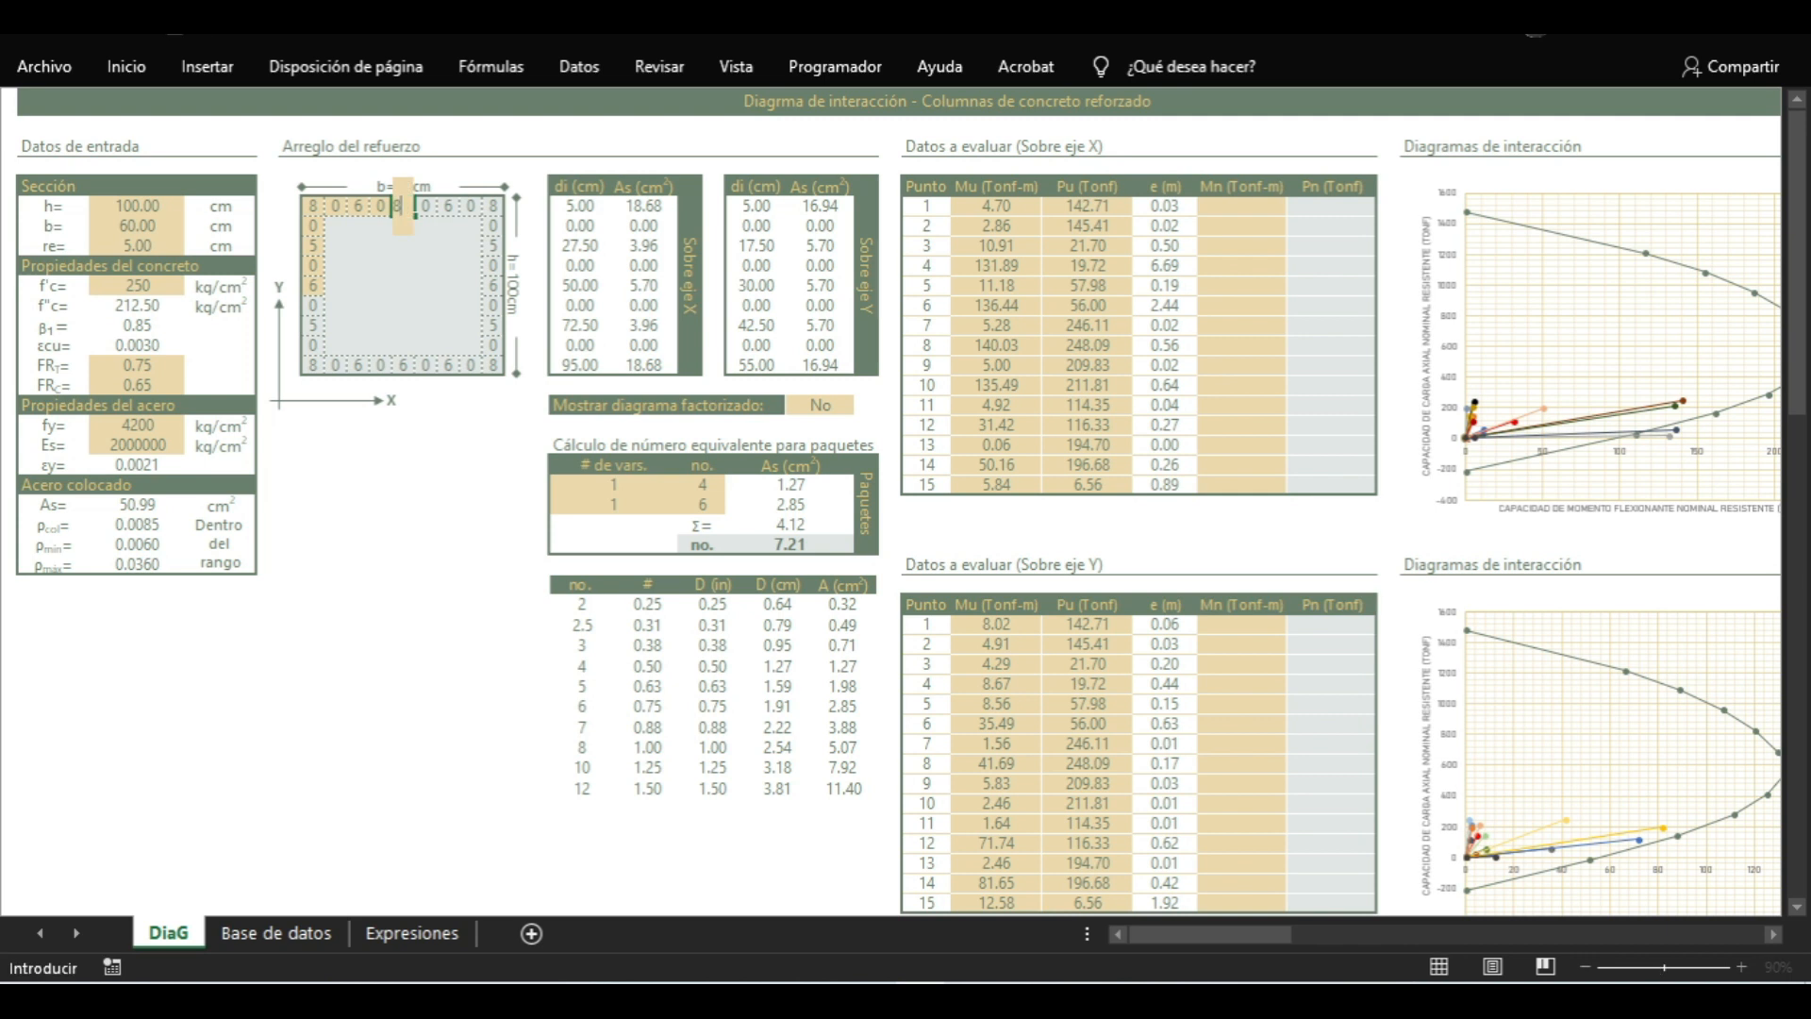
key("shift+Tab")
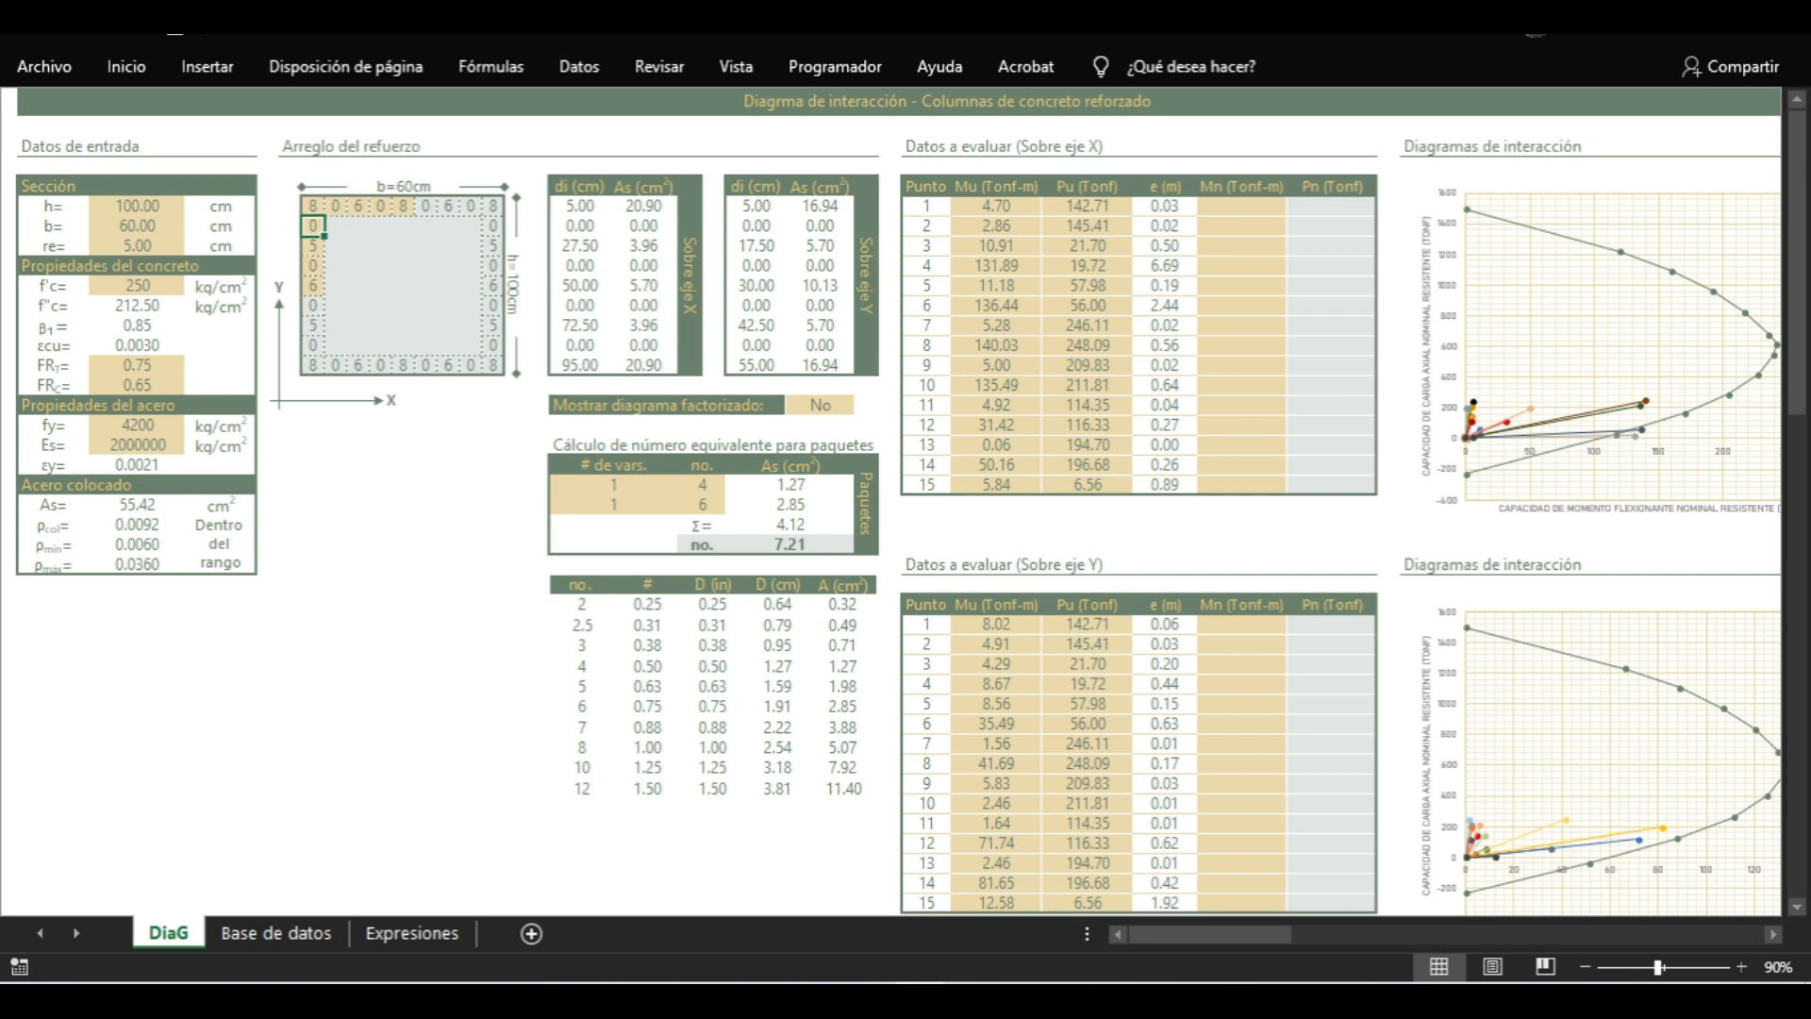
Set the side-column bars below the corner to no. 6 in the three intermediate positions and no. 8 at mid-height
type("8")
key("Return")
type("6")
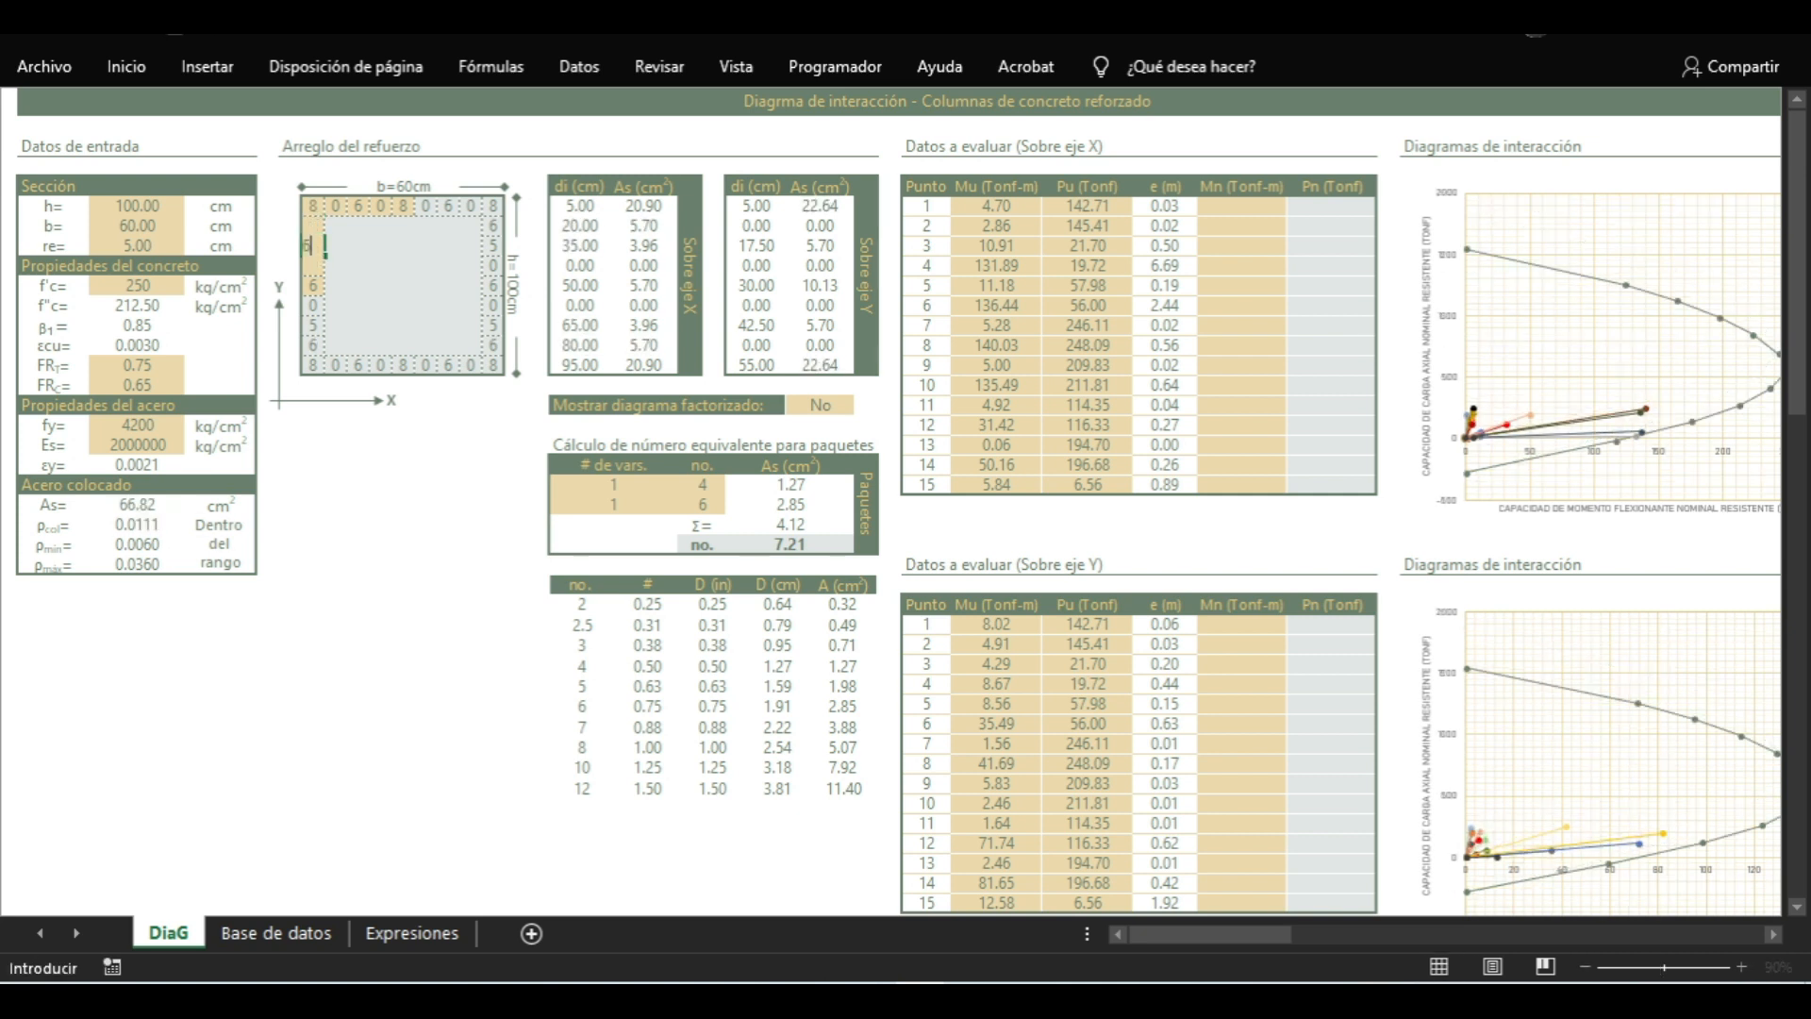
key("Return")
type("6")
key("Return")
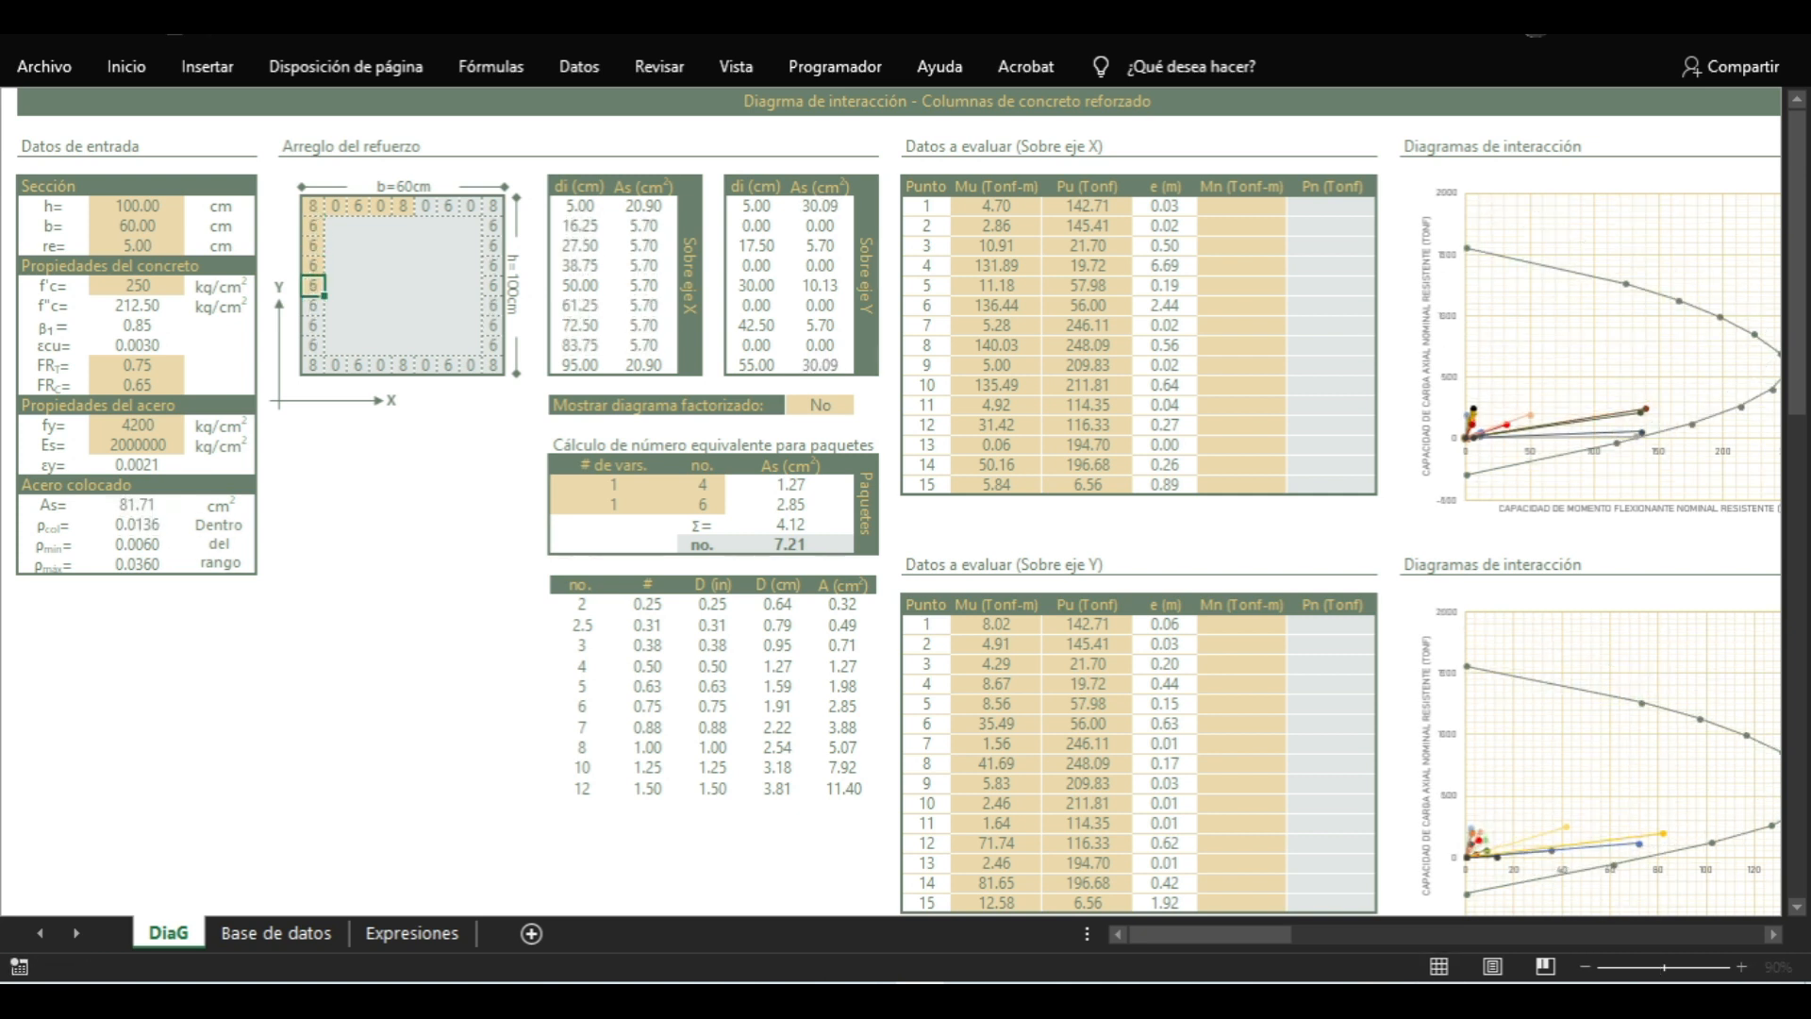
type("8")
key("Return")
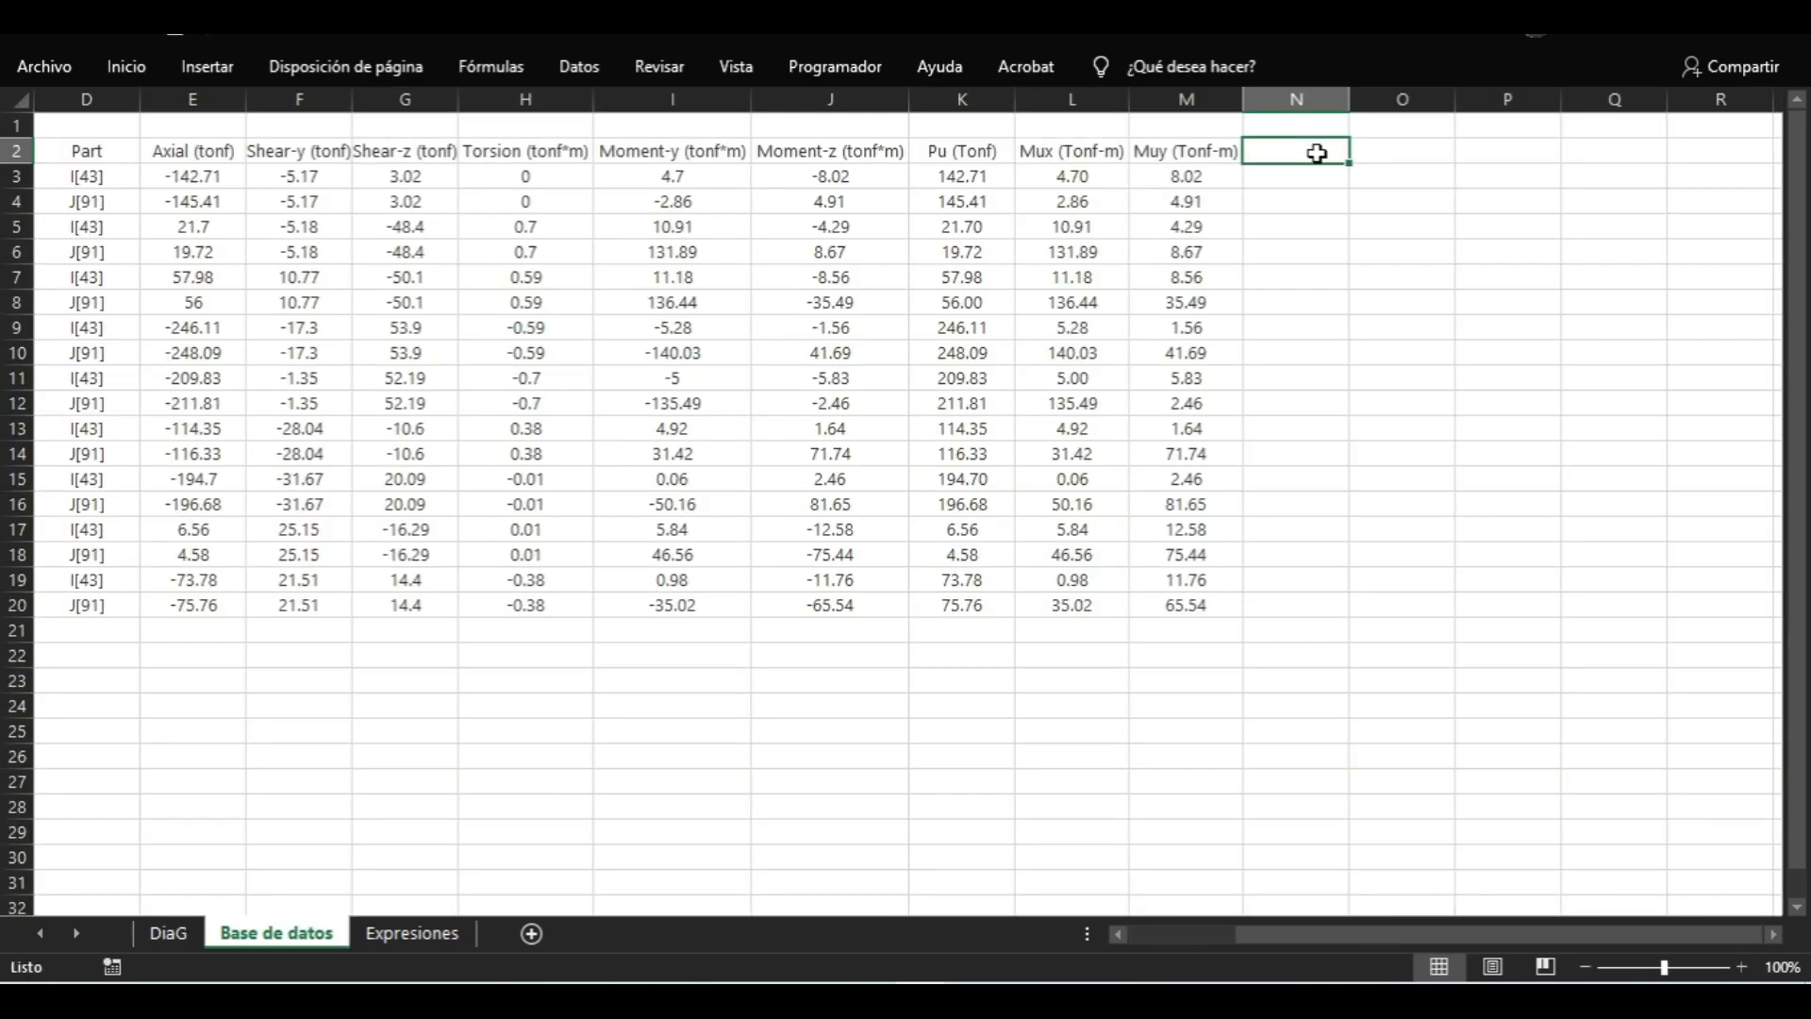
Add the column headers ex (m) and ey (m) in N2 and O2 of Base de datos
type("ex (m)")
key("Tab")
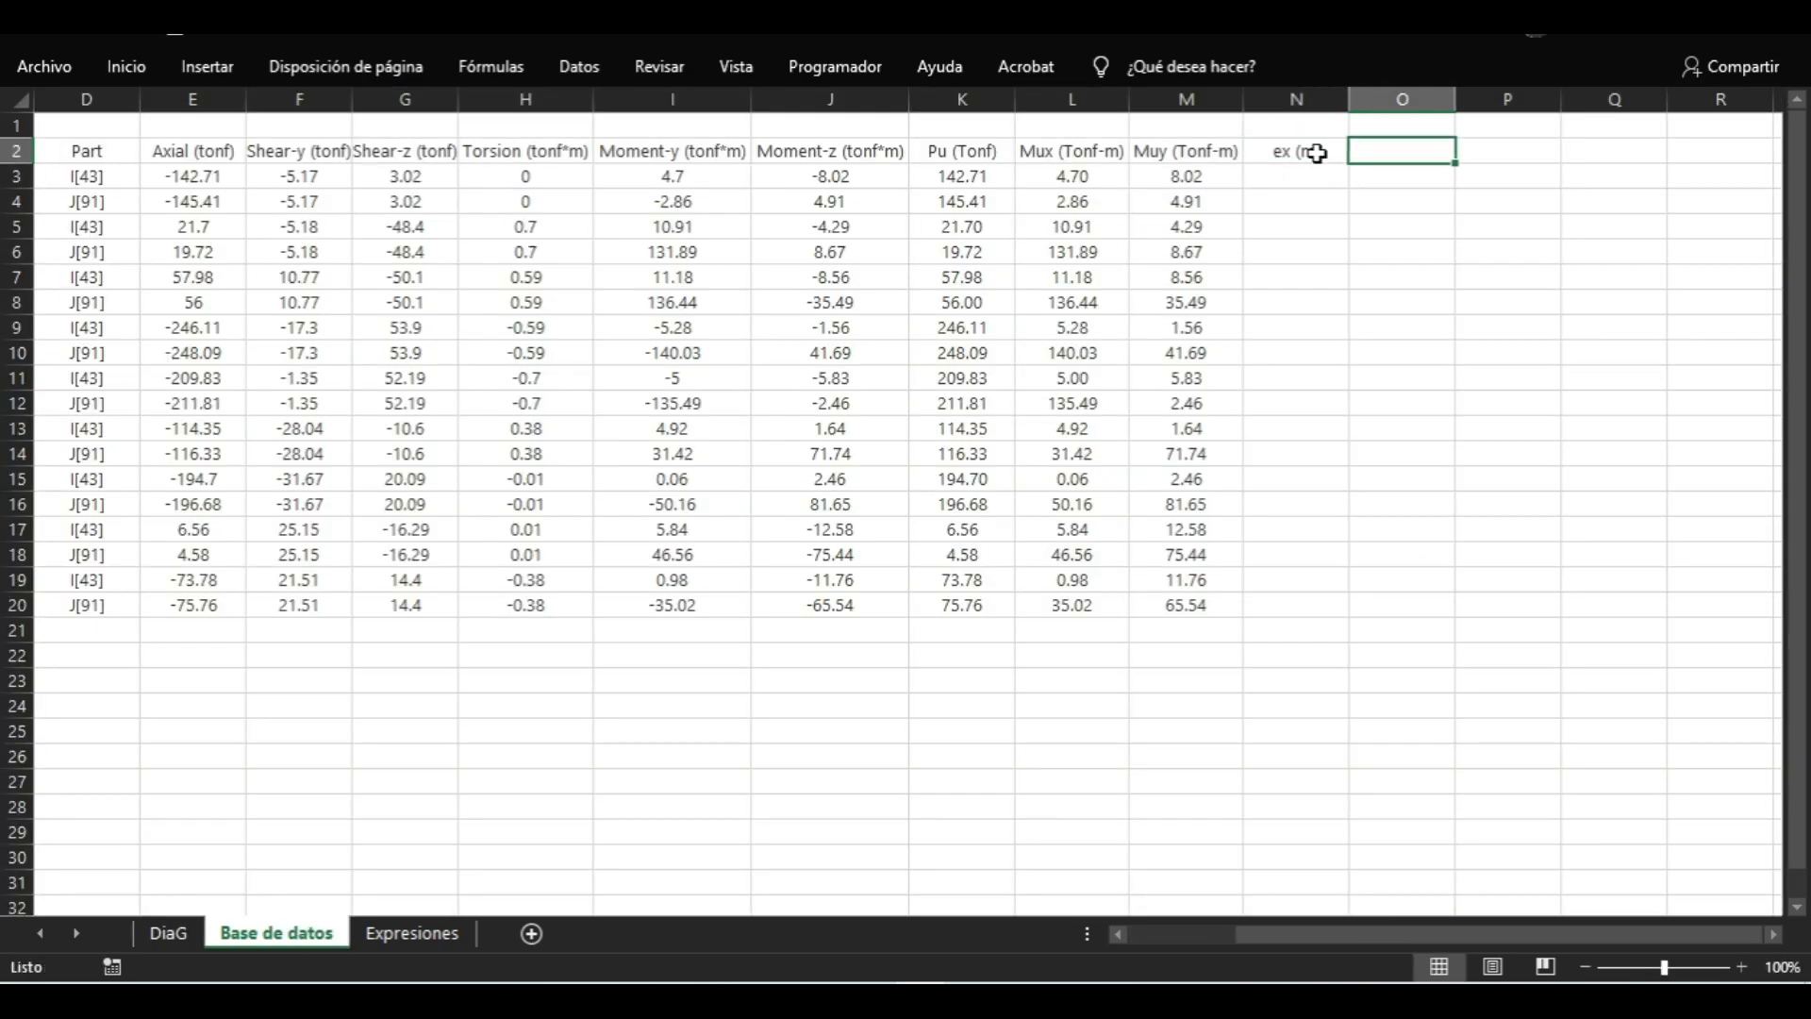
type("ey (m)")
key("Return")
Calculate the first row's eccentricities with L3/K3 in N3 and M3/K3 in O3
type("=")
left_click(1075, 177)
type("/")
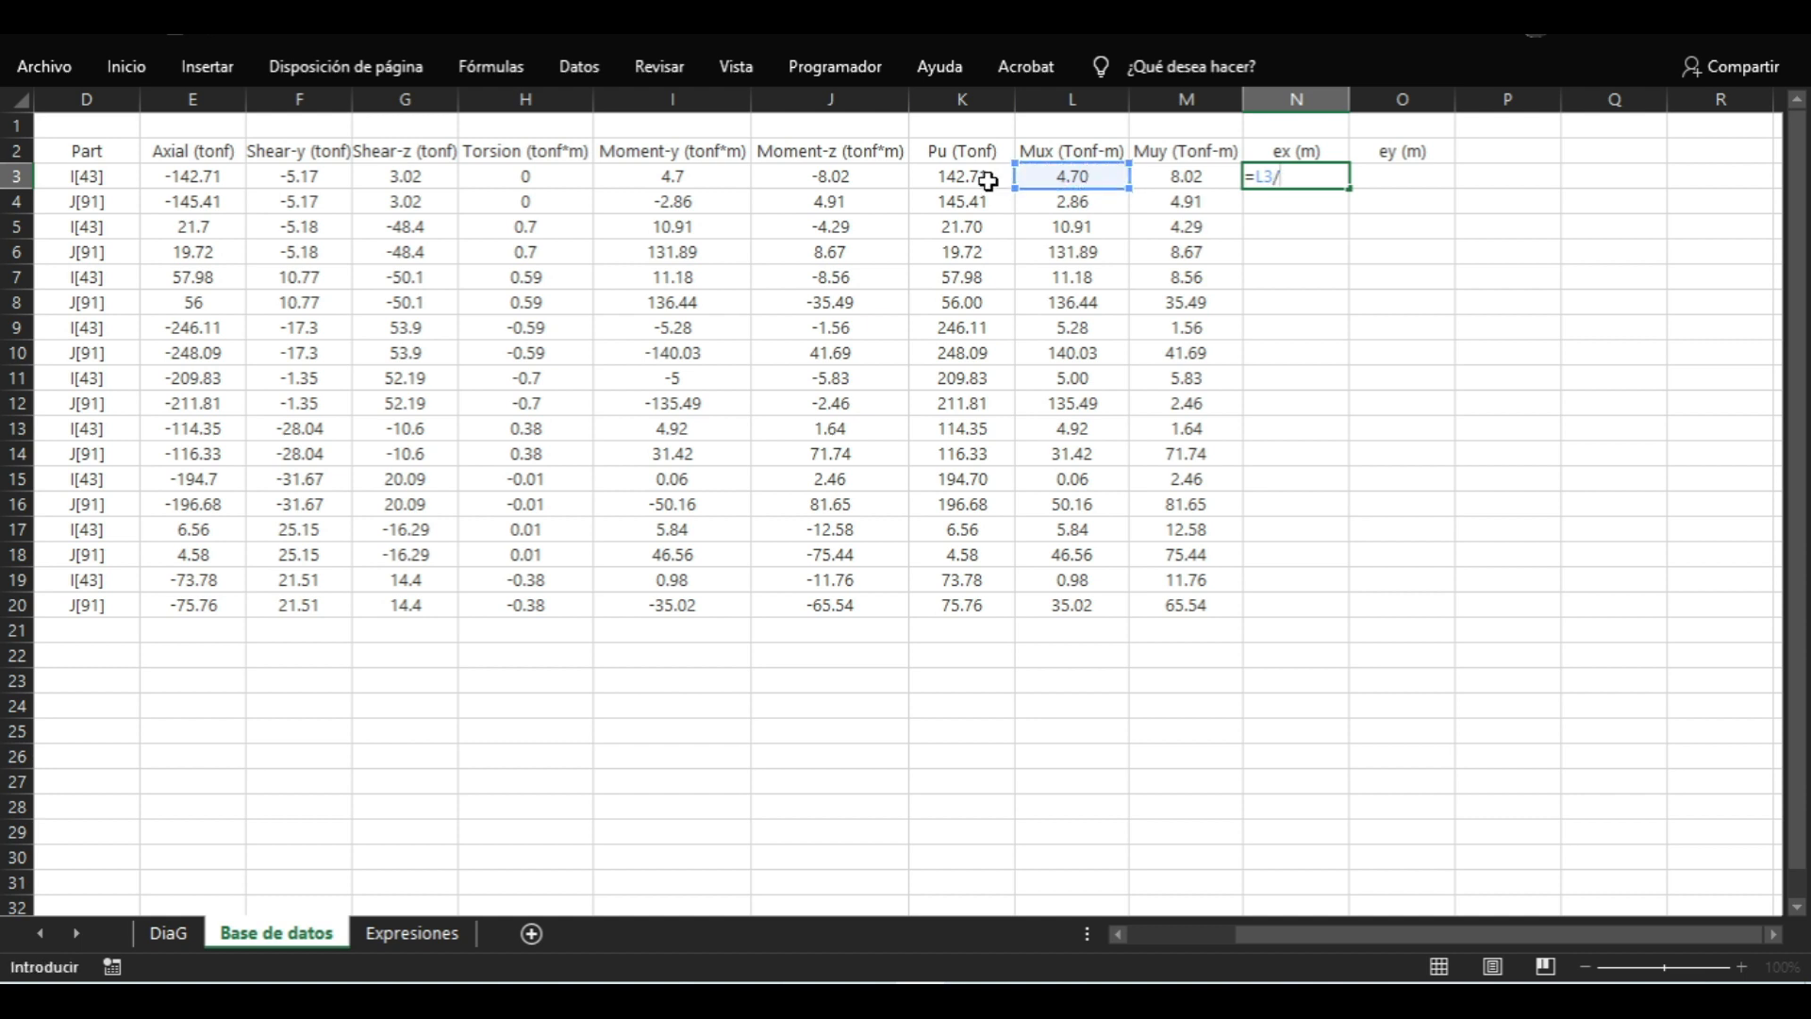
left_click(981, 176)
key("Tab")
type("=")
left_click(1181, 177)
type("/")
left_click(972, 176)
key("Return")
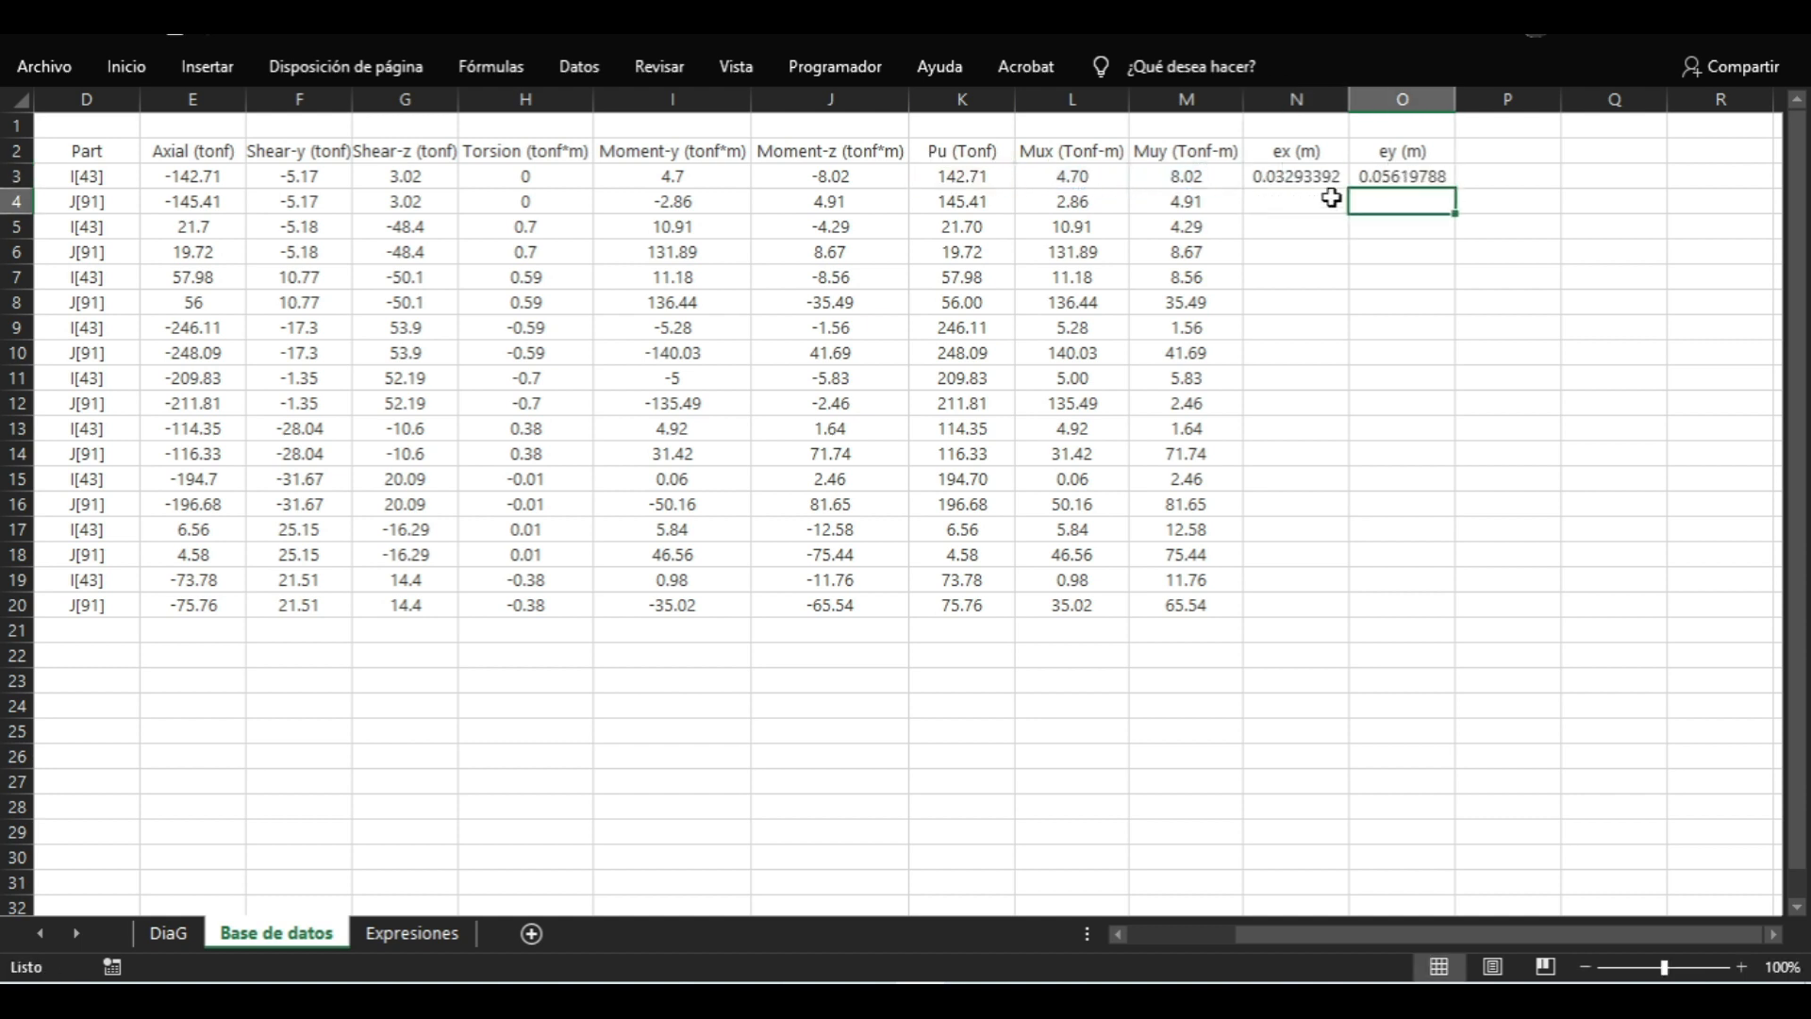
Fill the ex and ey formulas through row 20 and format them as two-decimal numbers
left_click_drag(1334, 179, 1442, 611)
left_click(133, 83)
left_click(801, 117)
left_click(788, 223)
Label J21 as Máximos: and calculate the maximum Pu of K3:K20 in K21
left_click(872, 630)
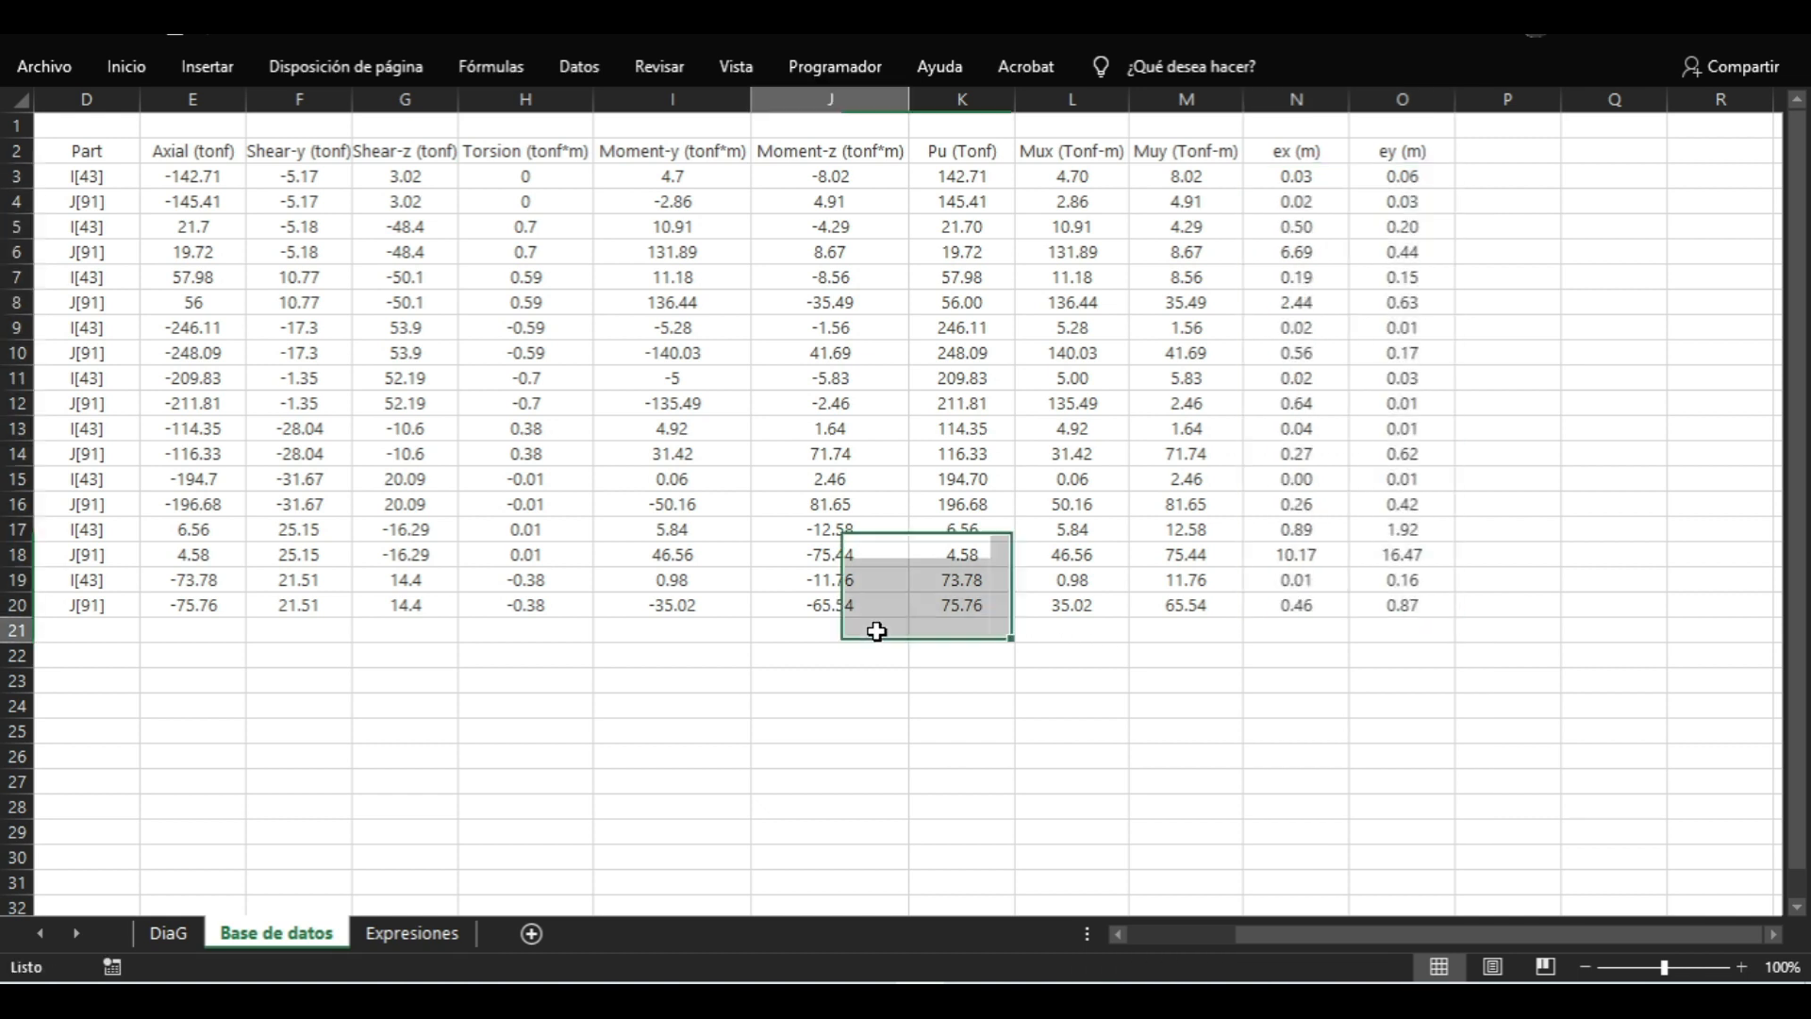
type("Máximos:")
key("Tab")
type("=MAX(")
left_click_drag(956, 178, 958, 597)
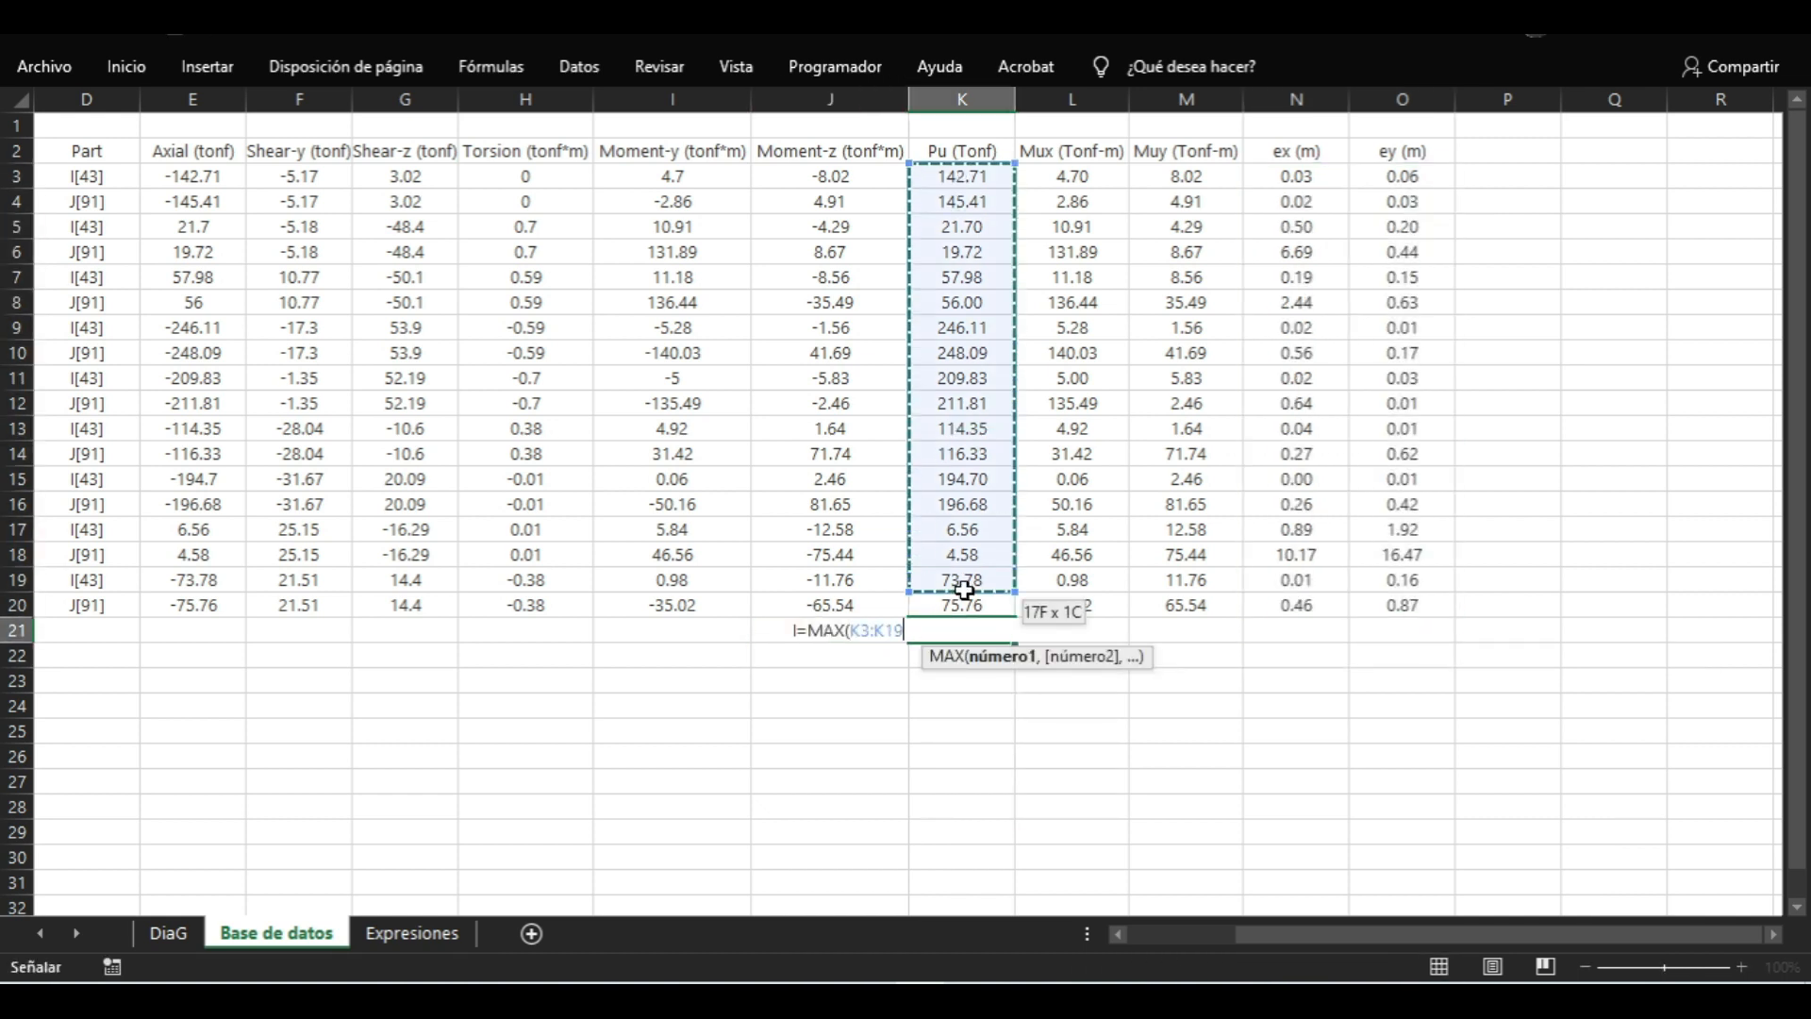
key("Return")
Calculate the maximum Mux in L21 and the maximum Muy in M21 with the MAX function
left_click(1072, 630)
type("=MAX(")
left_click_drag(1075, 178, 1101, 607)
key("Return")
key("Up")
key("Right")
type("=MAX(")
left_click_drag(1205, 180, 1400, 631)
key("Return")
Show the ex and ey eccentricities of the Máximos row in N21:O21 as two-decimal numbers
left_click(139, 78)
left_click(812, 117)
left_click(801, 217)
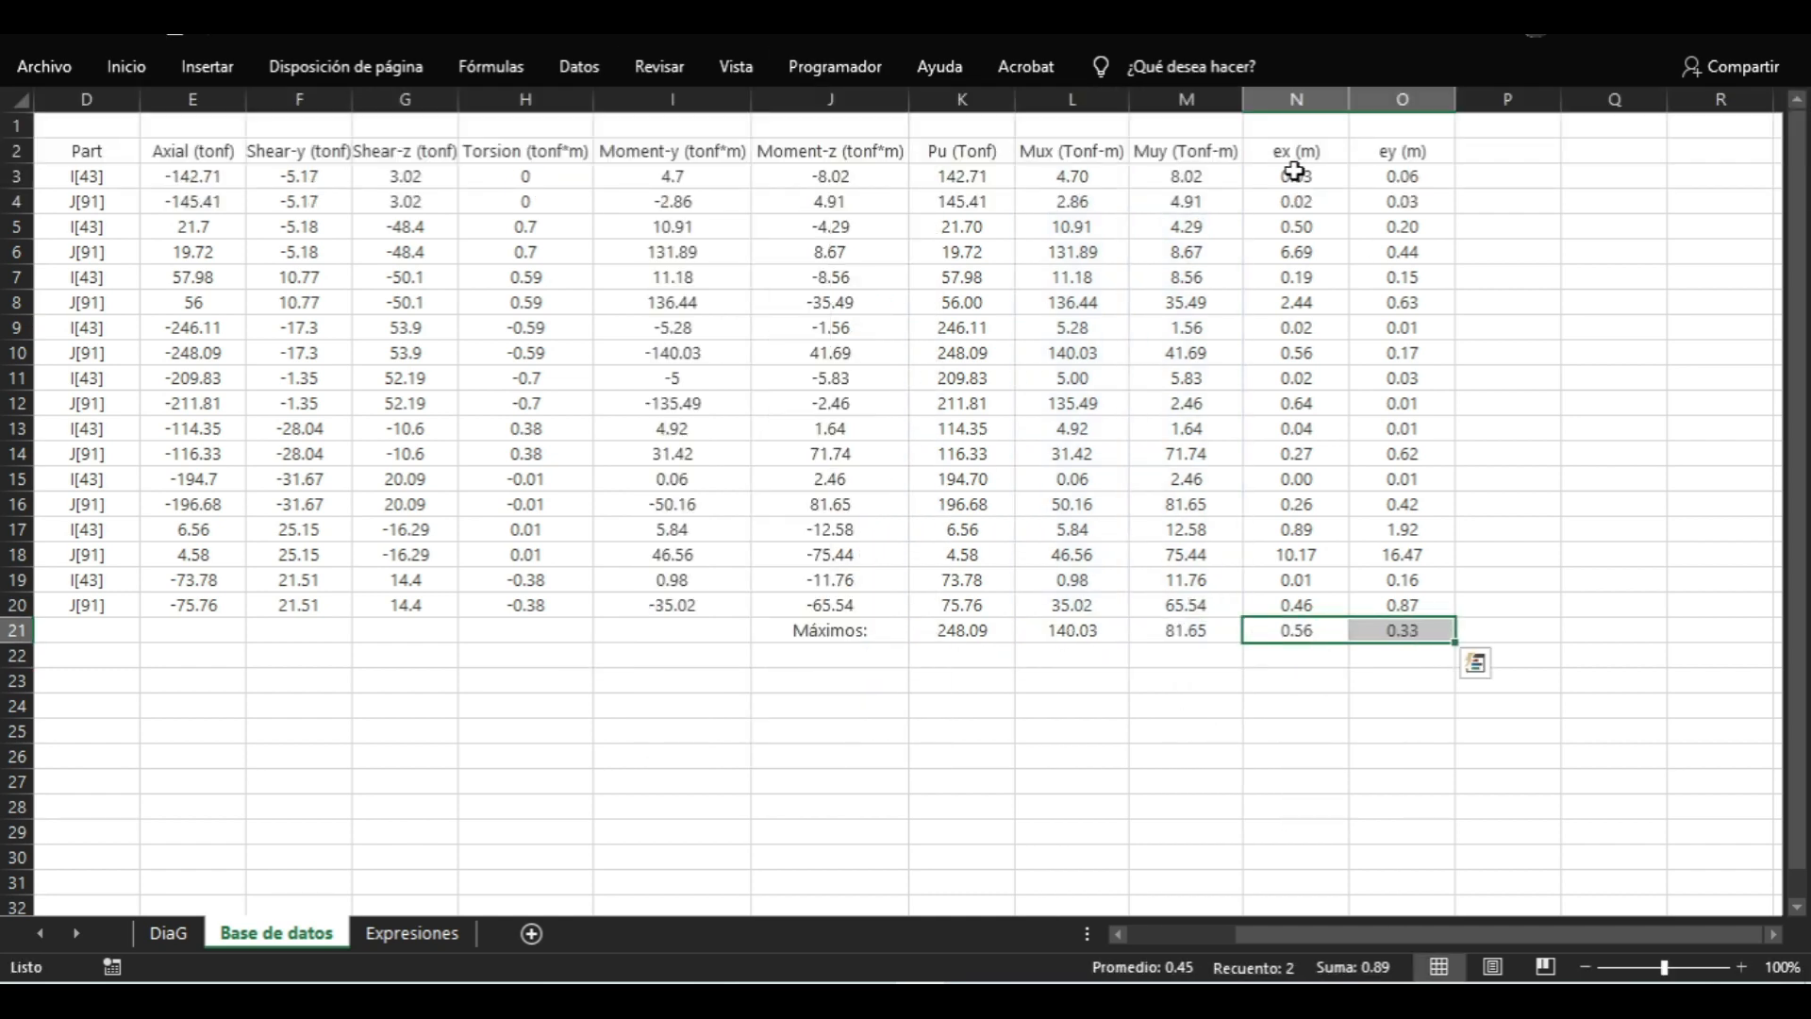
Apply a green-white color scale conditional format to the ex and ey values in N3:O21
left_click_drag(1294, 173, 1402, 629)
left_click(127, 66)
left_click(917, 177)
mouse_move(970, 400)
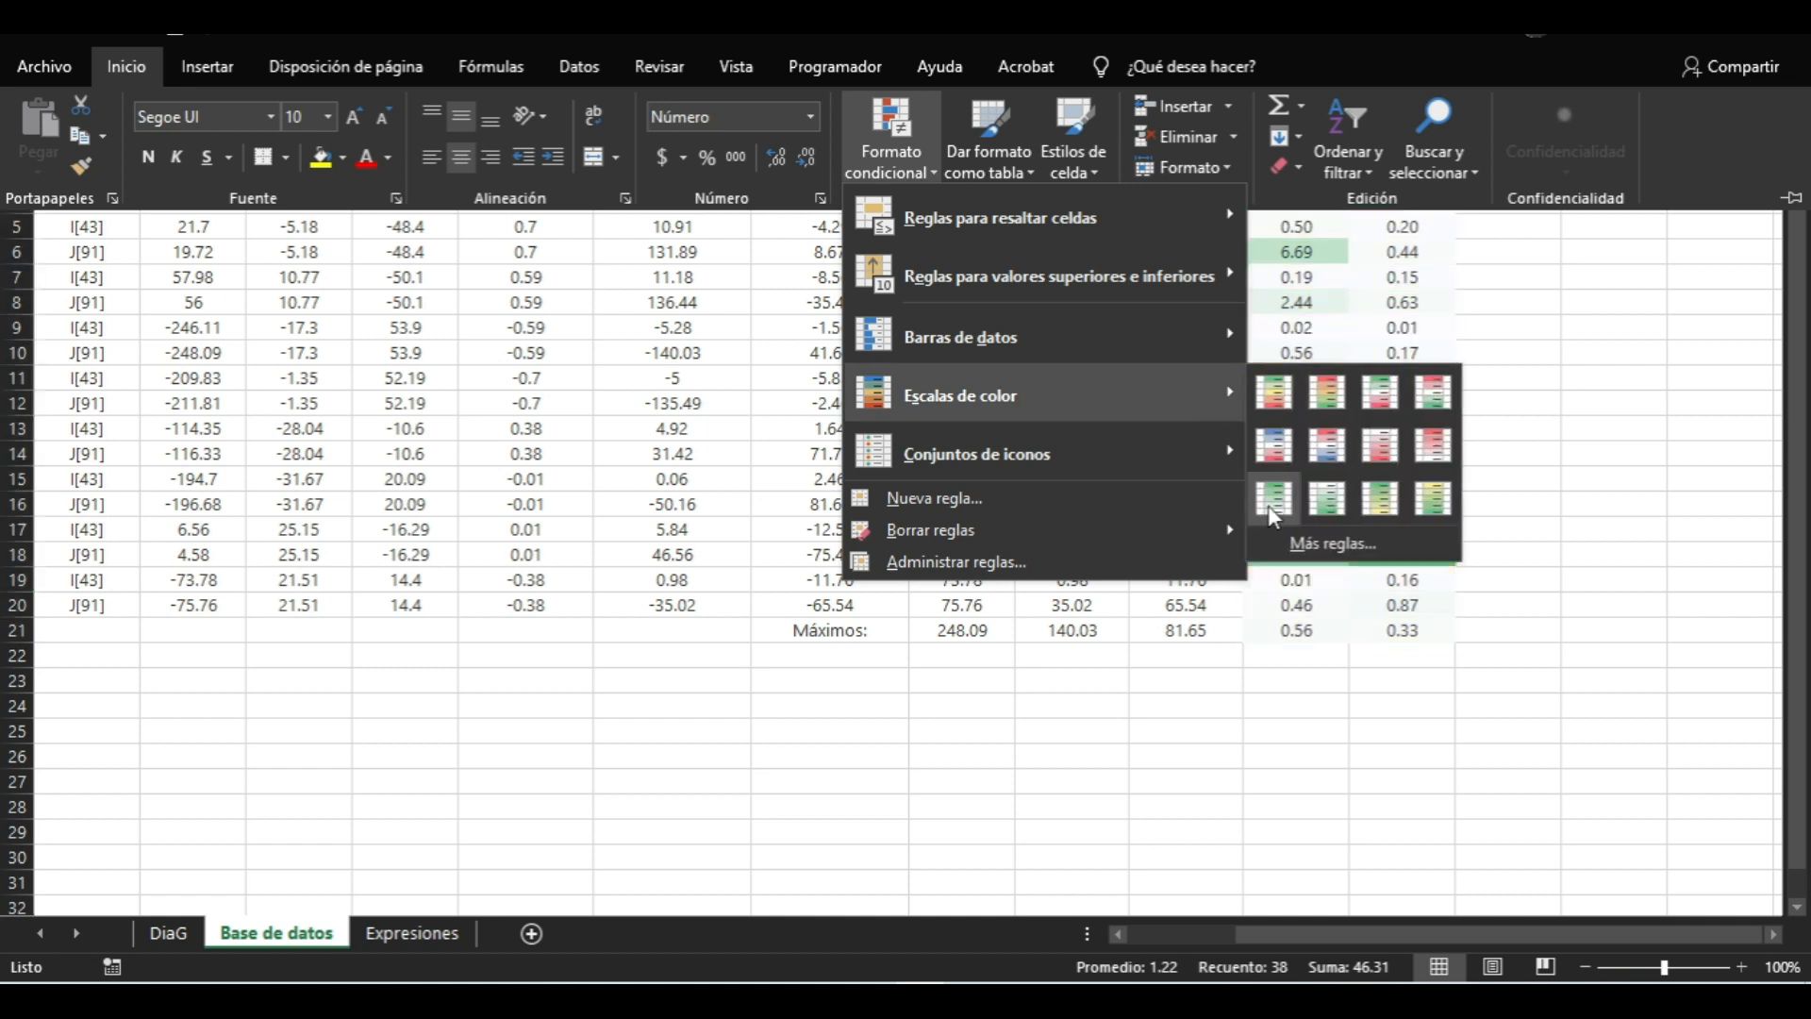
left_click(1277, 465)
Compare the ex and ey eccentricities of the Máximos row with those of rows 18, 8 and 6
left_click_drag(892, 630, 1374, 631)
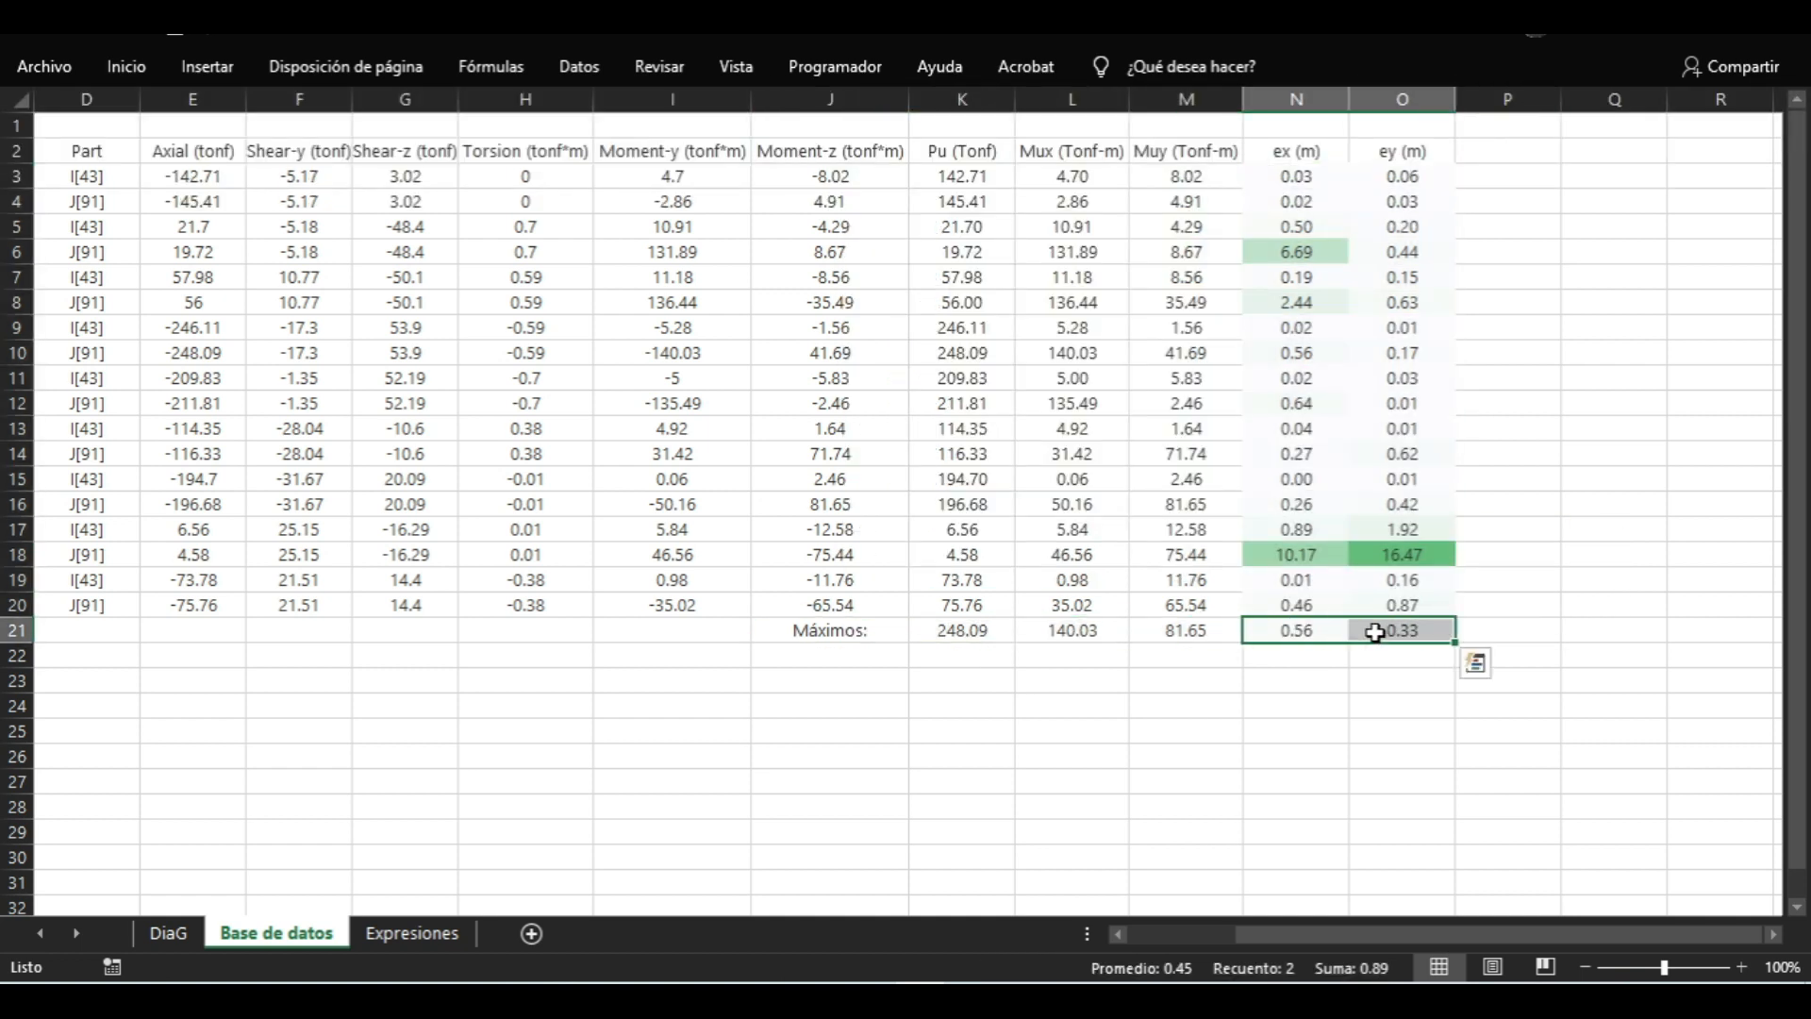
left_click_drag(1293, 554, 1377, 555)
left_click_drag(1289, 303, 1379, 302)
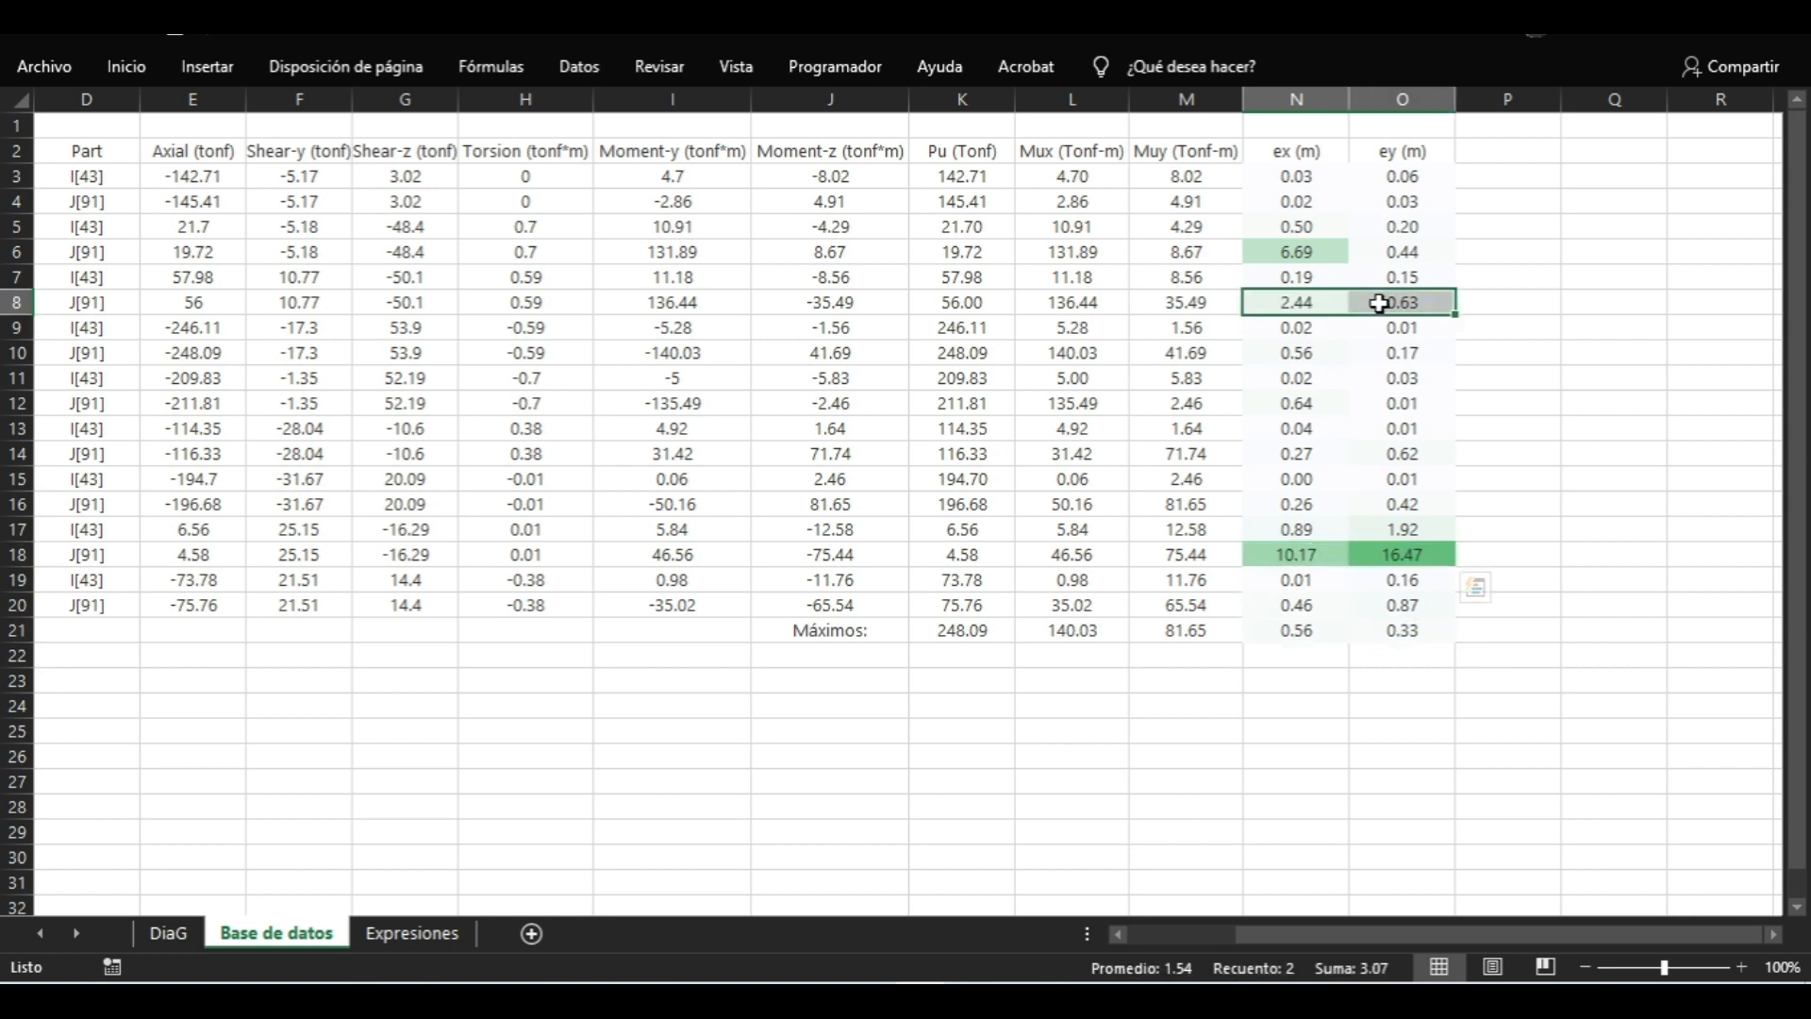
left_click_drag(1298, 253, 1393, 252)
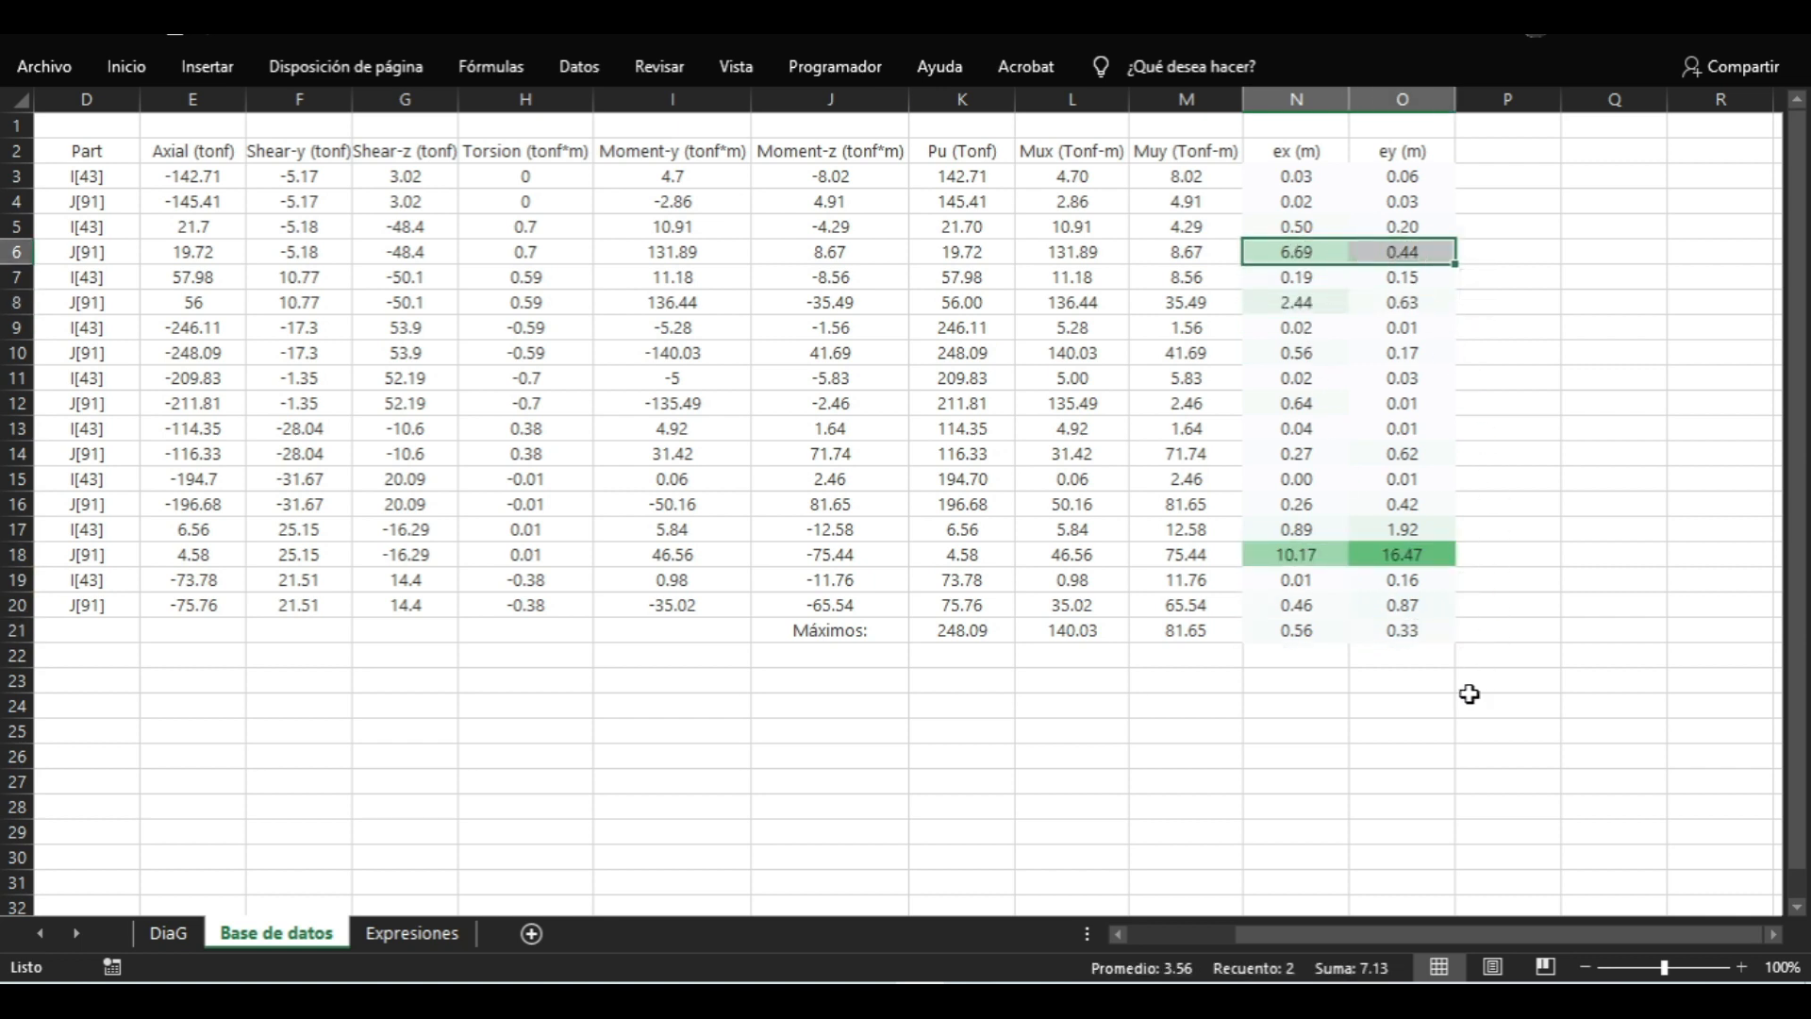
In the X-axis table on DiaG, adjust point 1's Mn to 49 Tonf-m so its line meets the interaction curve
key("ctrl+Page_Up")
type("40")
key("Return")
key("Up")
type("45")
key("Return")
key("Up")
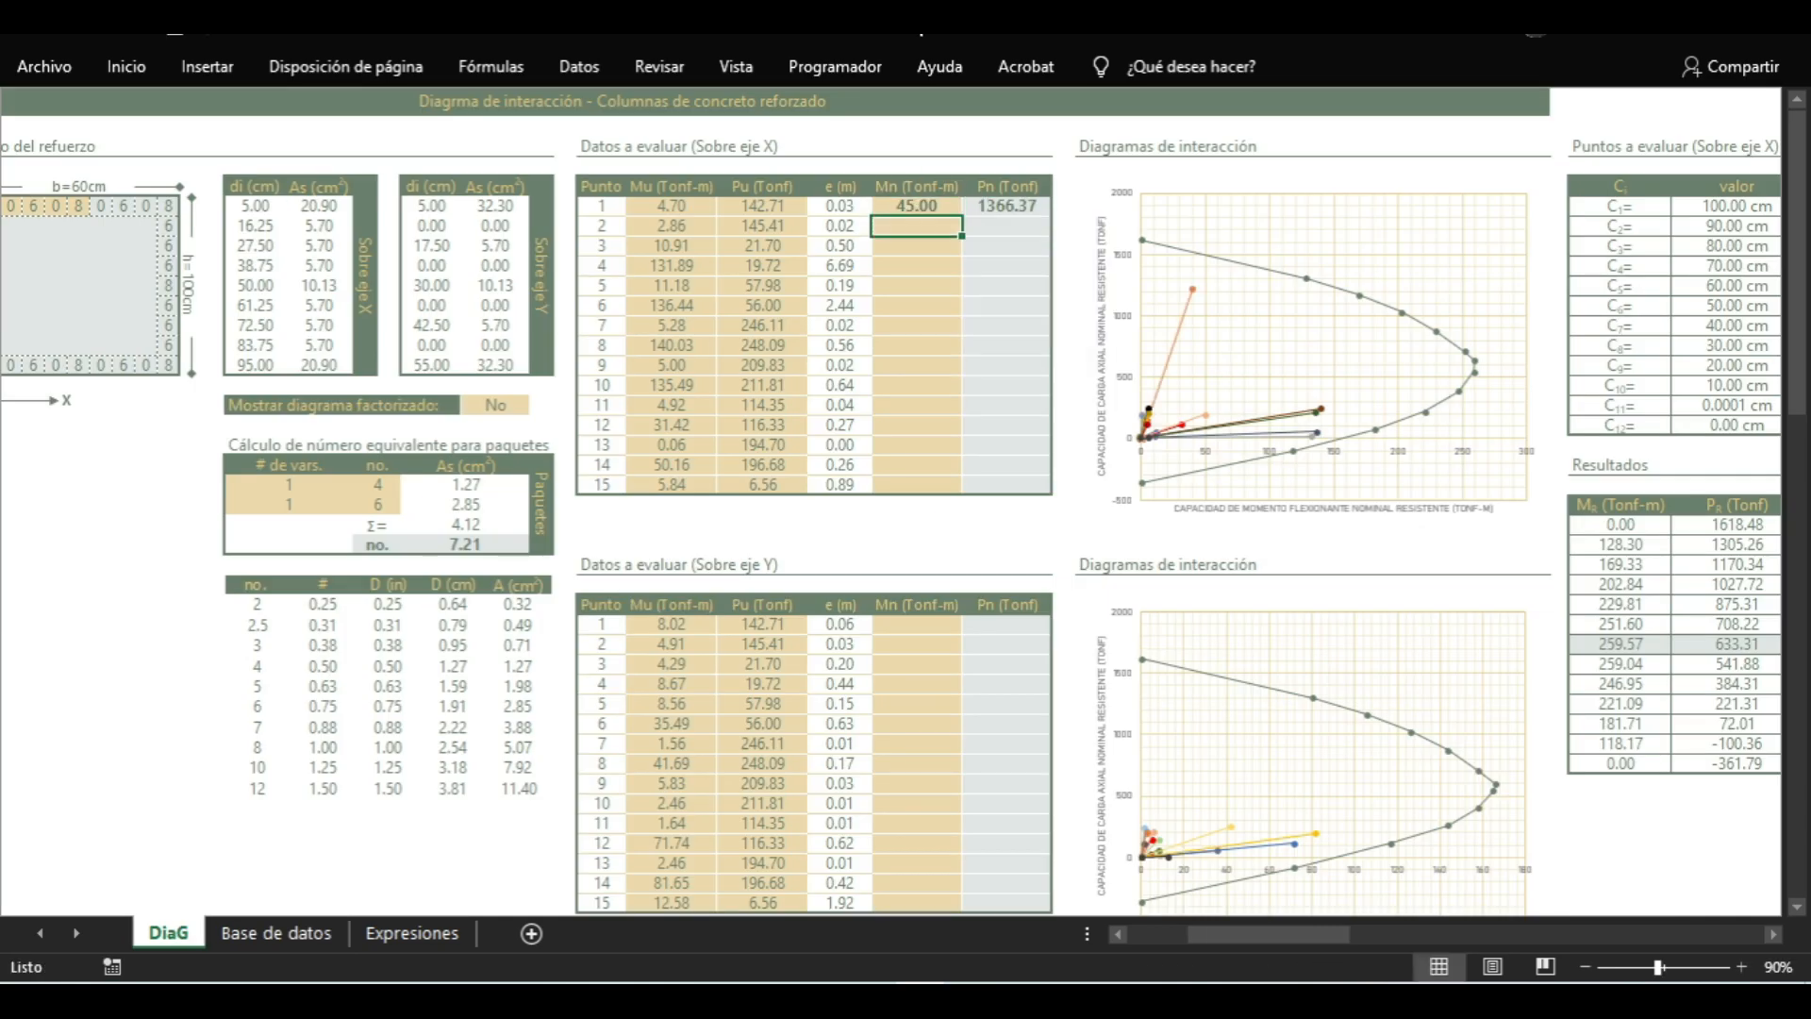
type("48")
key("Return")
key("Up")
type("49")
key("Return")
Adjust point 2's Mn in the X-axis table to 30.5 Tonf-m so its line meets the interaction curve
type("50")
key("Return")
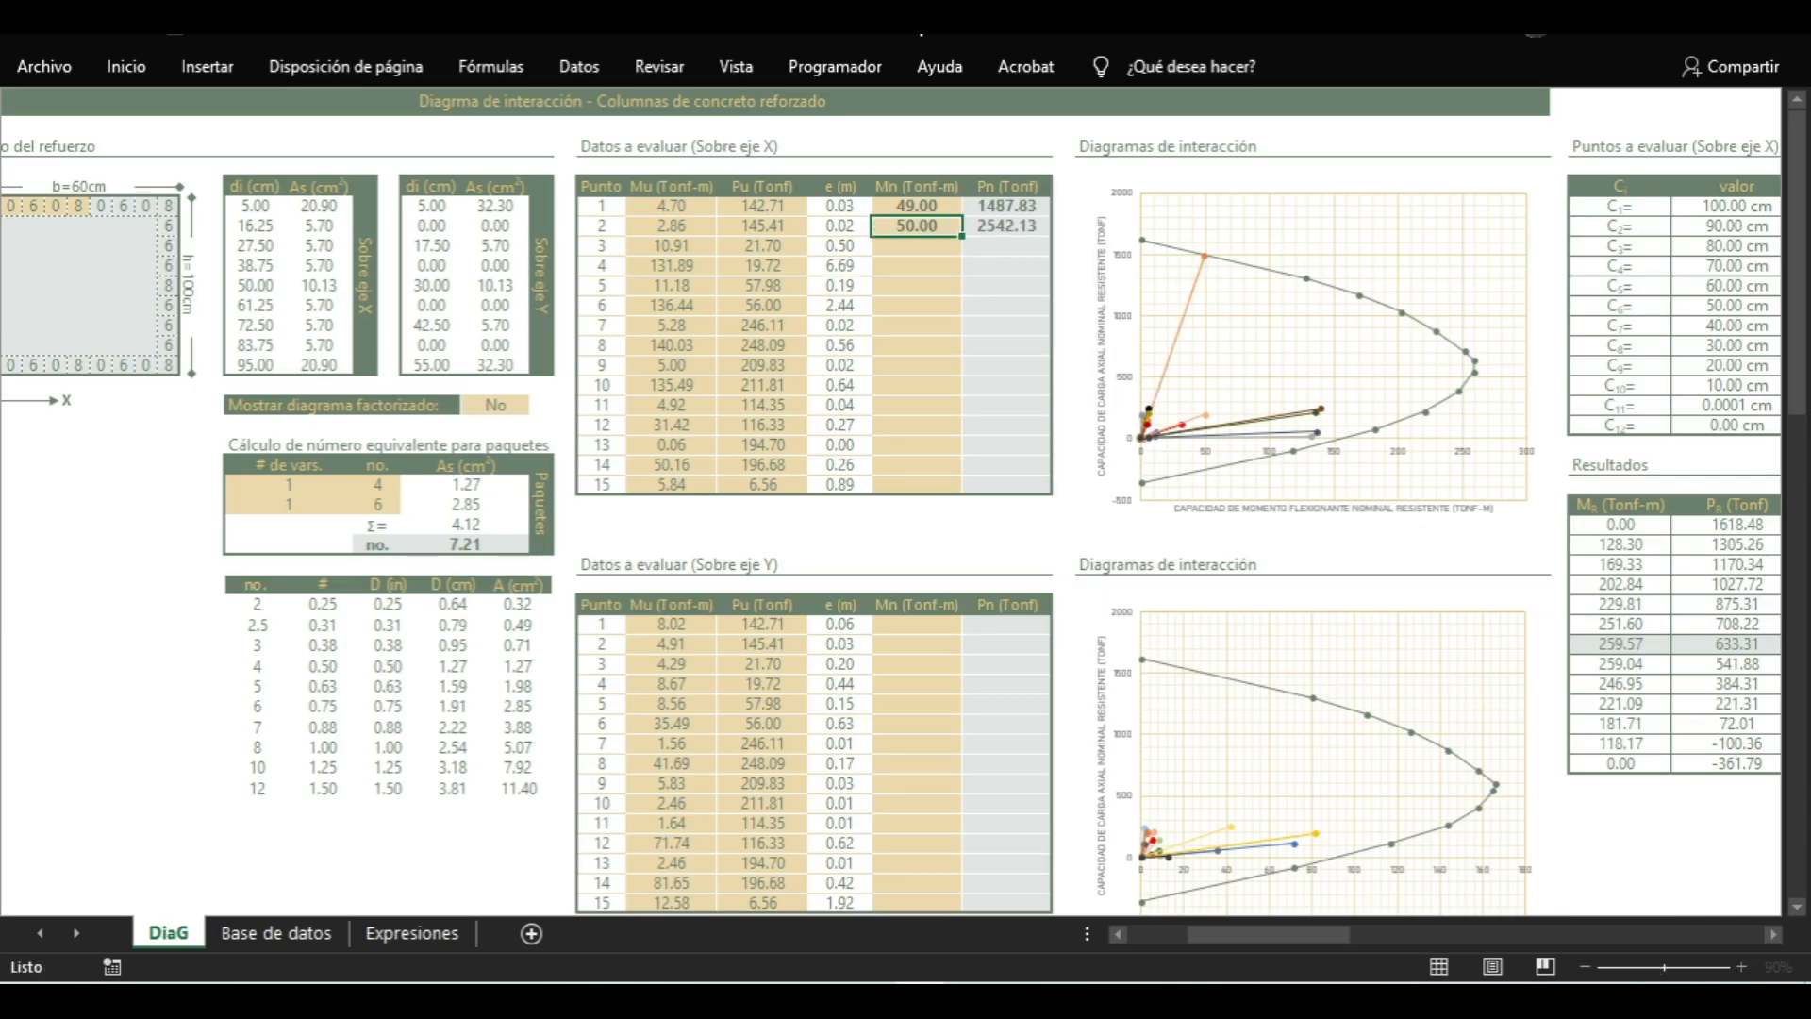
key("Up")
type("40")
key("Return")
key("Up")
type("30")
key("Return")
key("Up")
type("31")
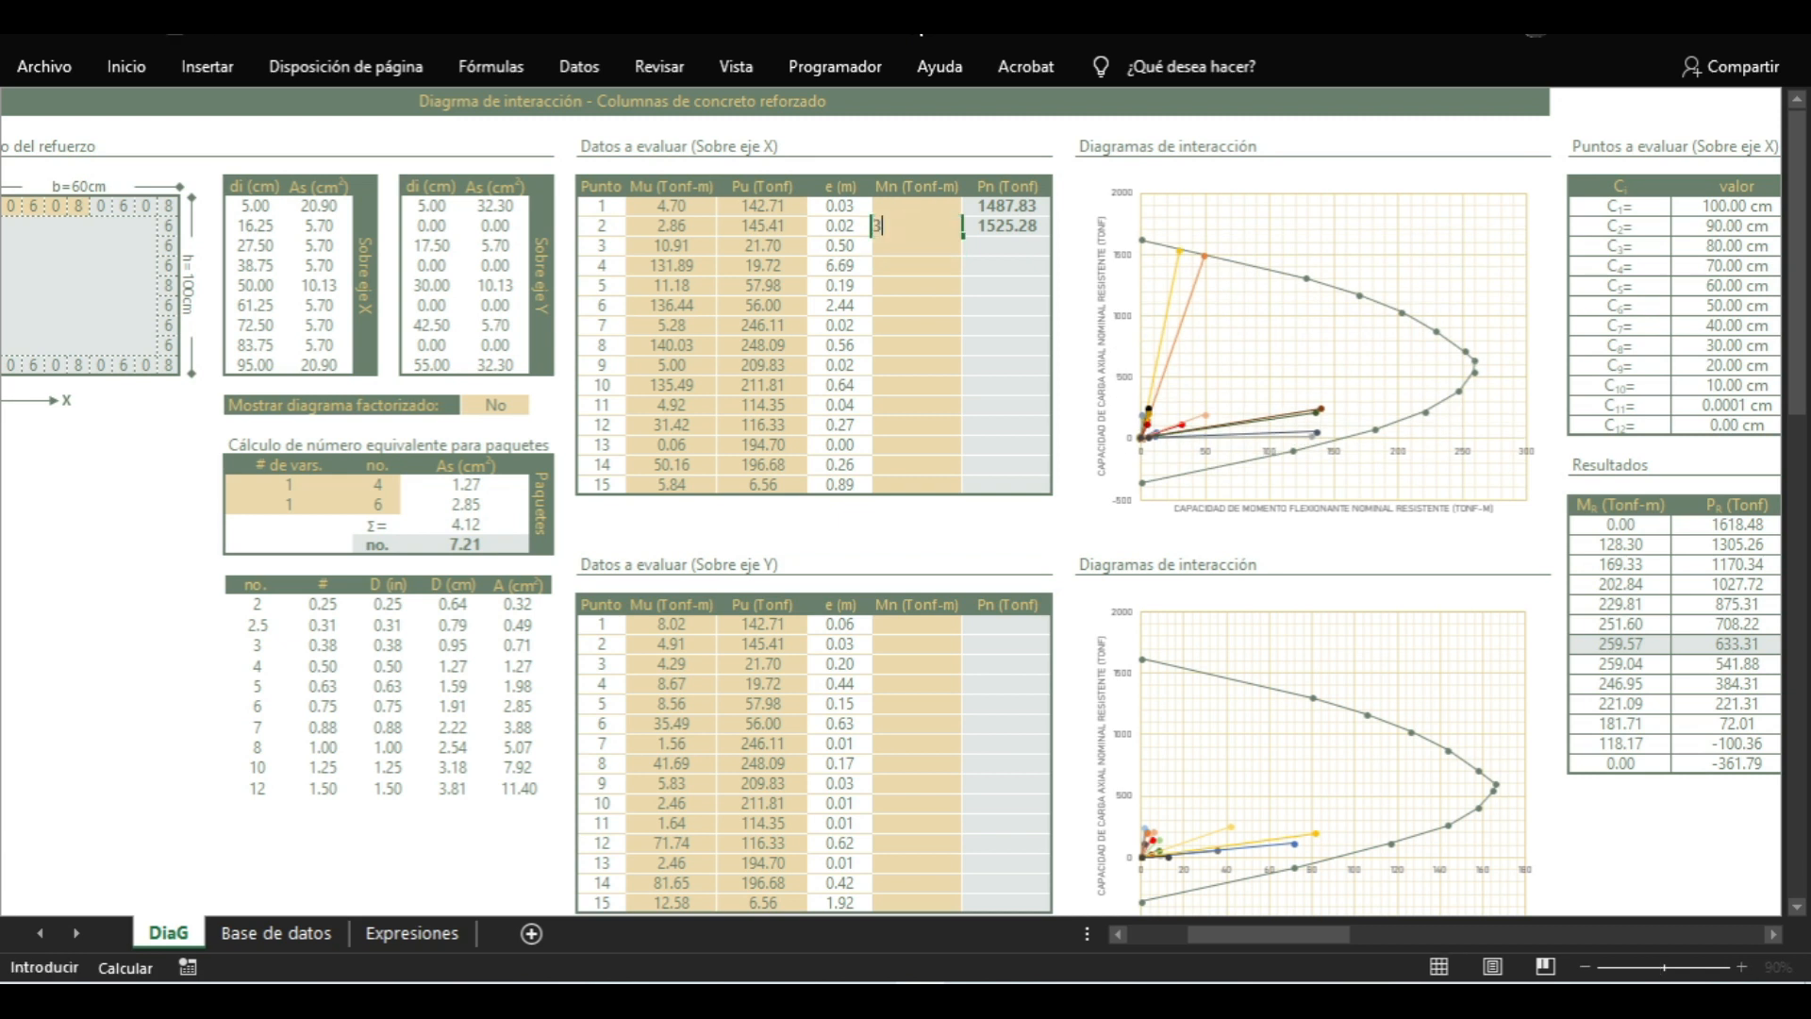
key("Return")
key("Up")
type("30.5")
key("Return")
Adjust point 3's Mn in the X-axis table to 256 Tonf-m so its line meets the interaction curve
type("50")
key("Return")
key("Up")
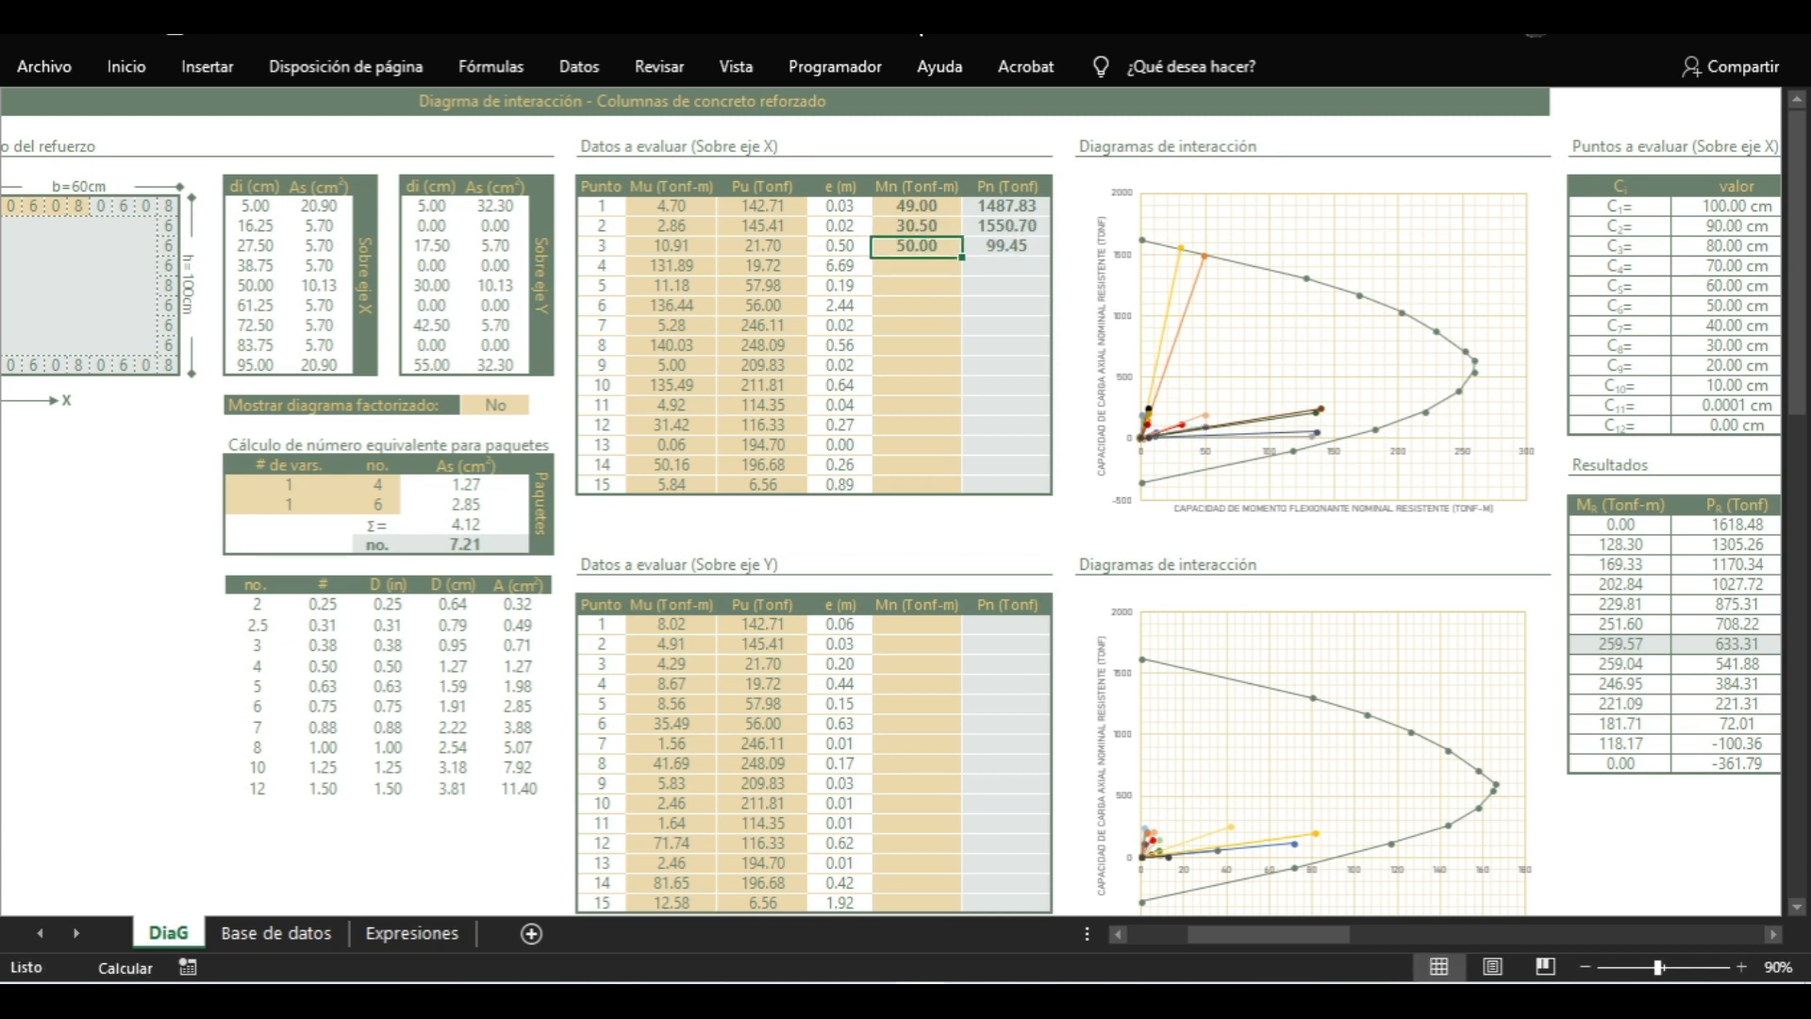
type("100")
key("Return")
key("Up")
type("200")
key("Return")
key("Up")
type("250")
key("Return")
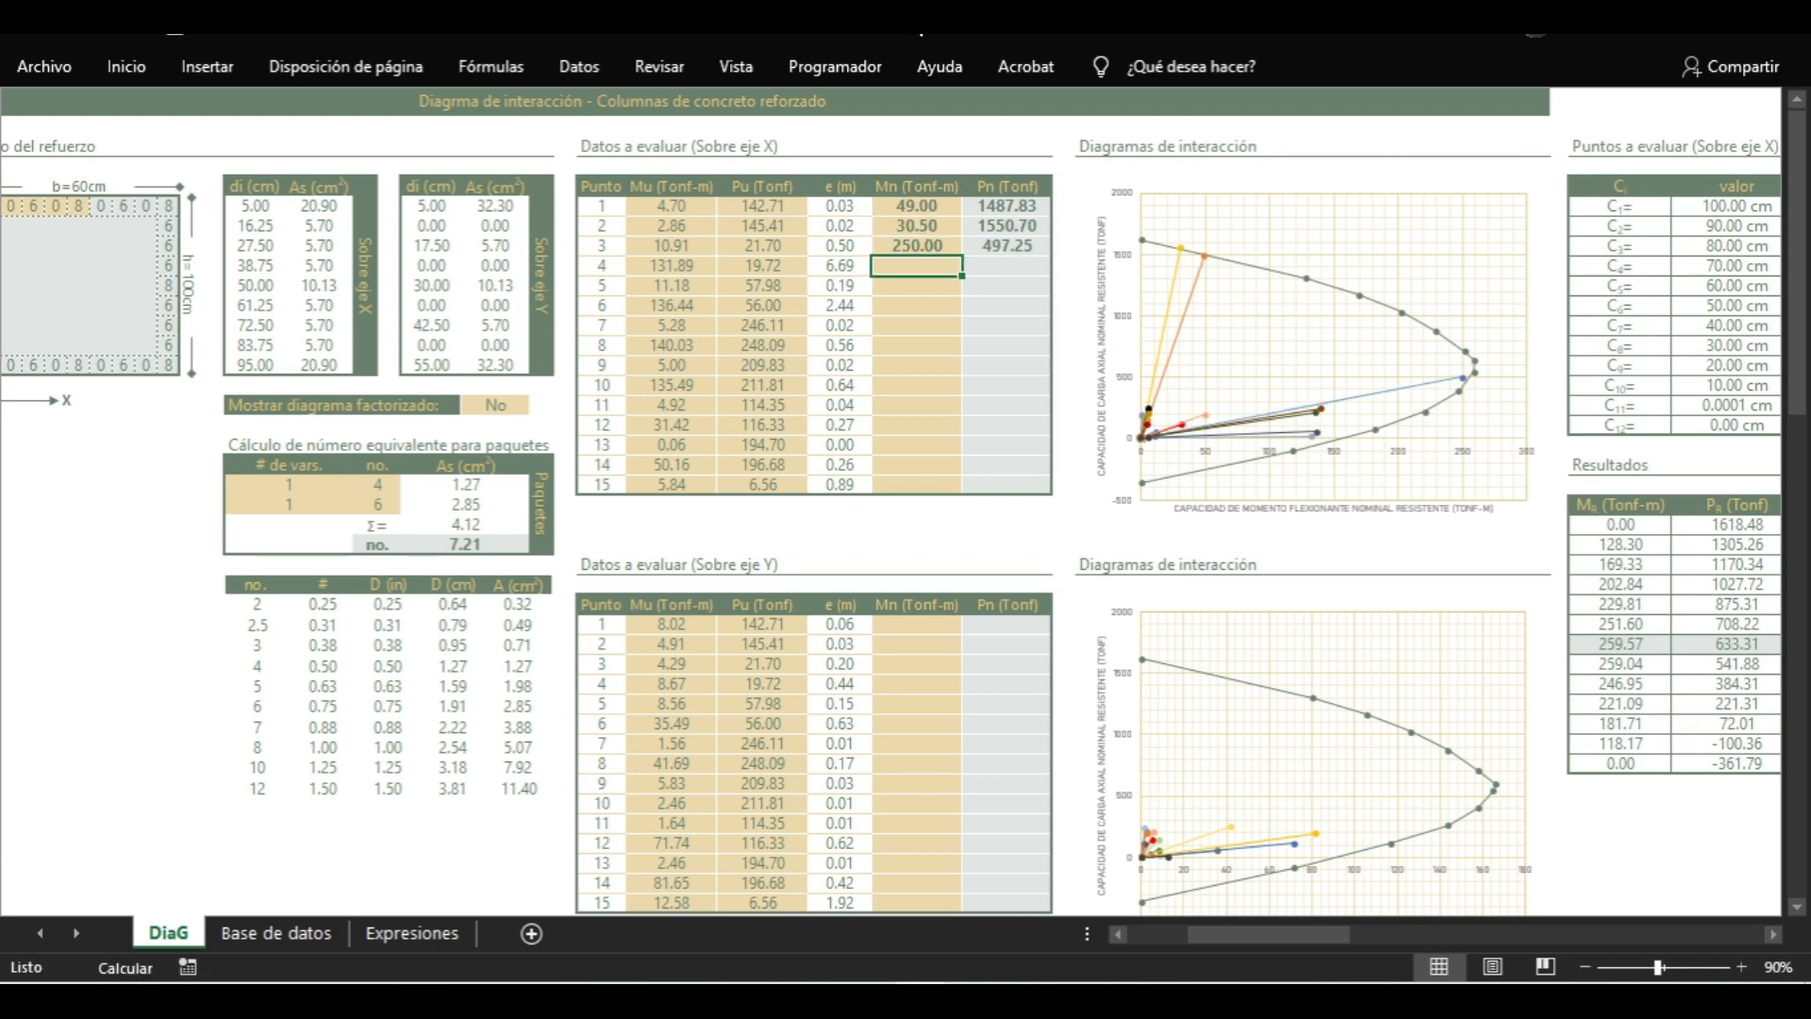
key("Up")
type("260")
key("Return")
key("Up")
type("256")
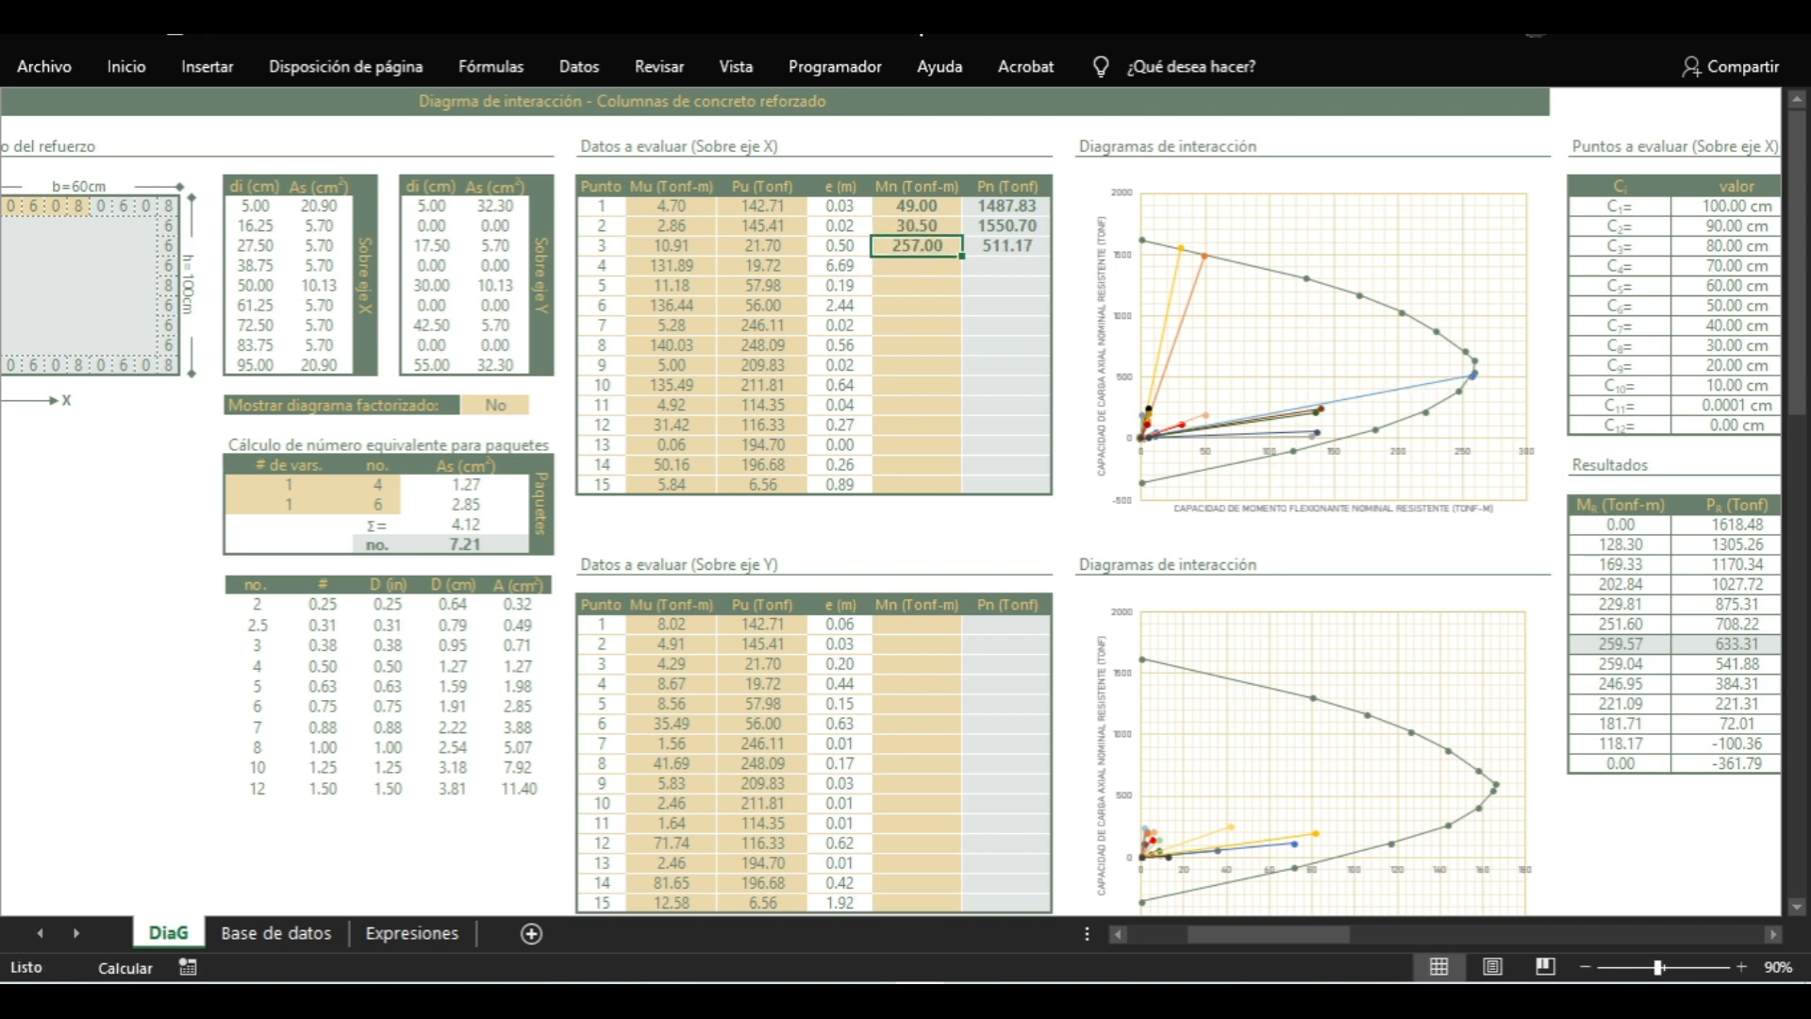
key("Return")
Adjust point 4's Mn in the X-axis table to 160 Tonf-m so its line meets the interaction curve
type("100")
key("Return")
key("Up")
type("150")
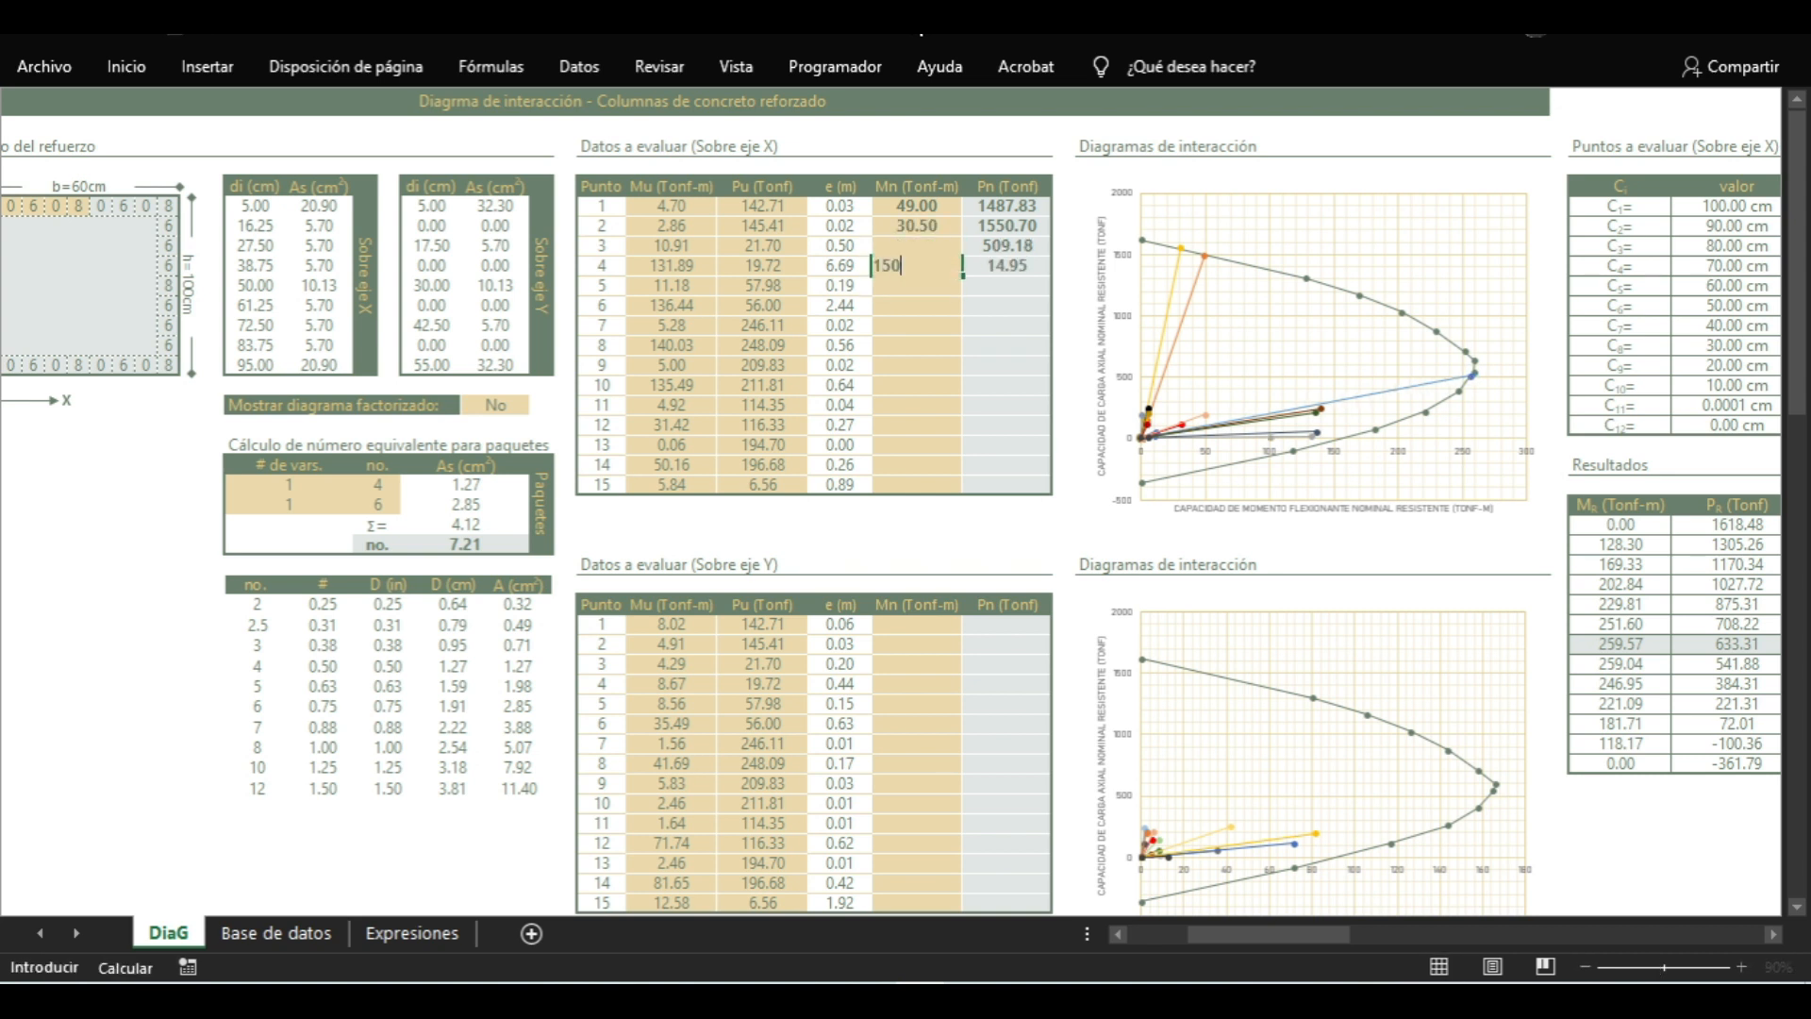
key("Return")
key("Up")
type("142")
key("Return")
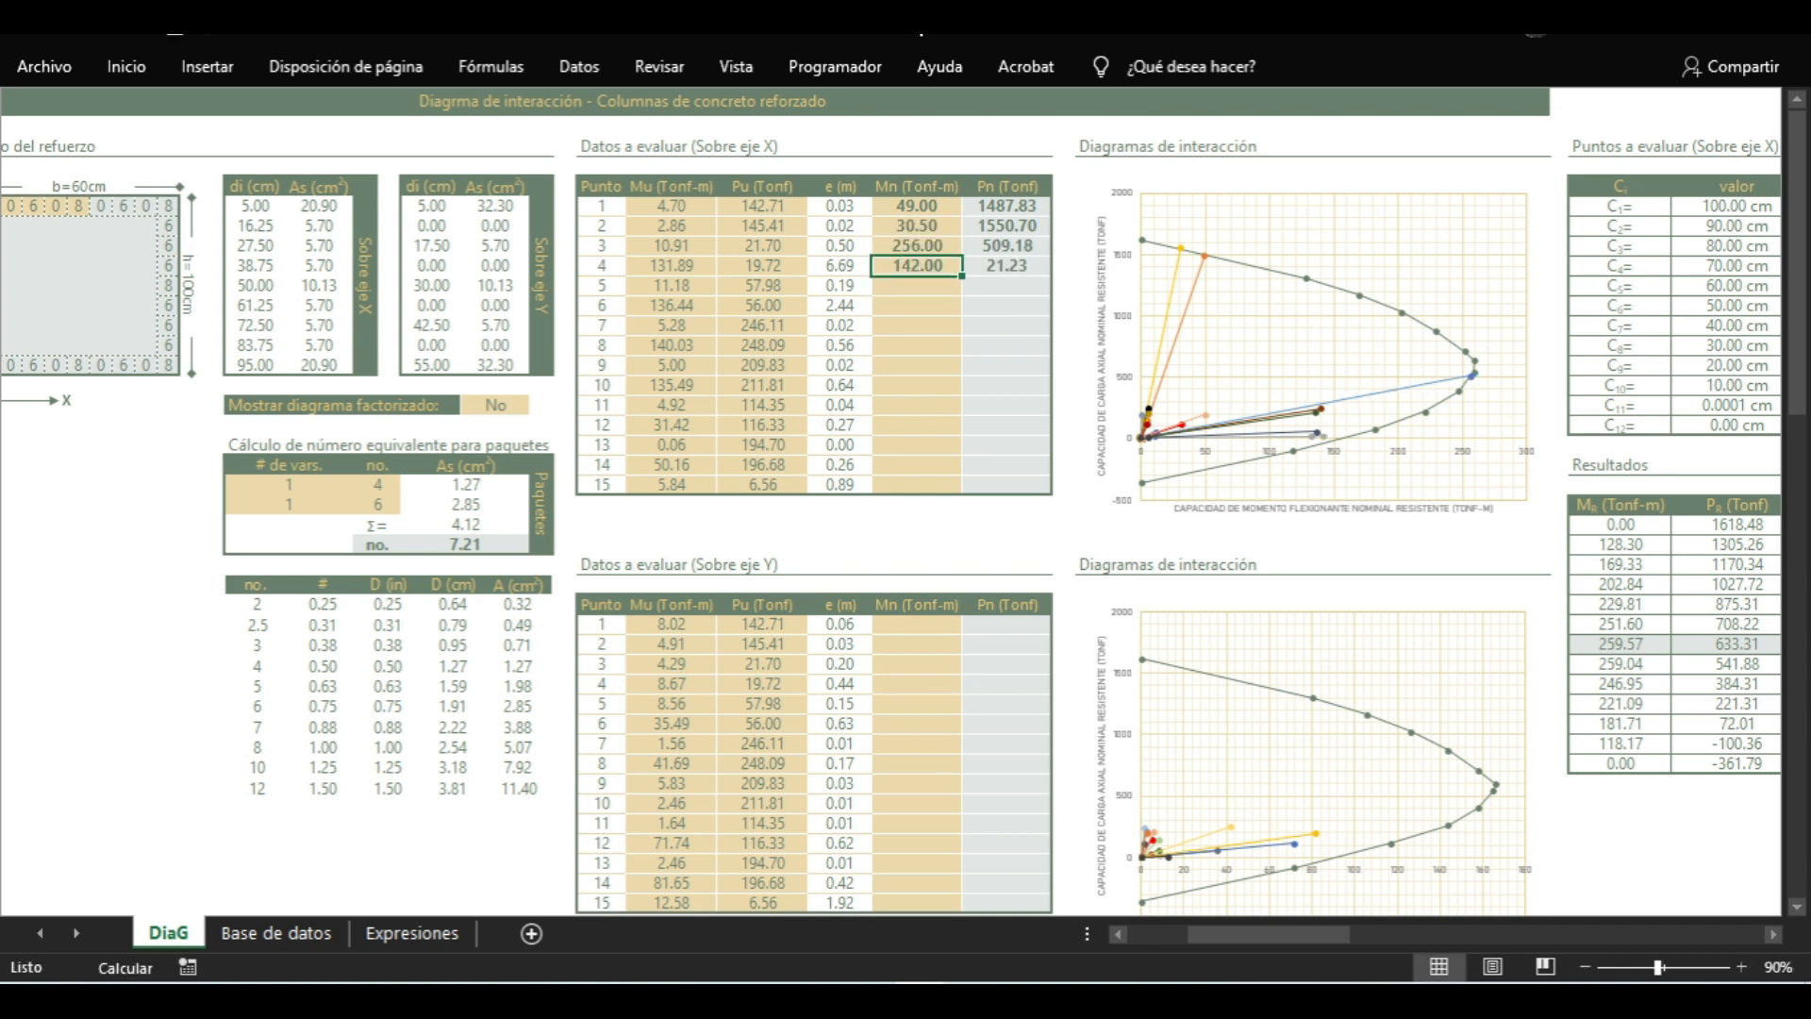
type("155")
key("Return")
type("1")
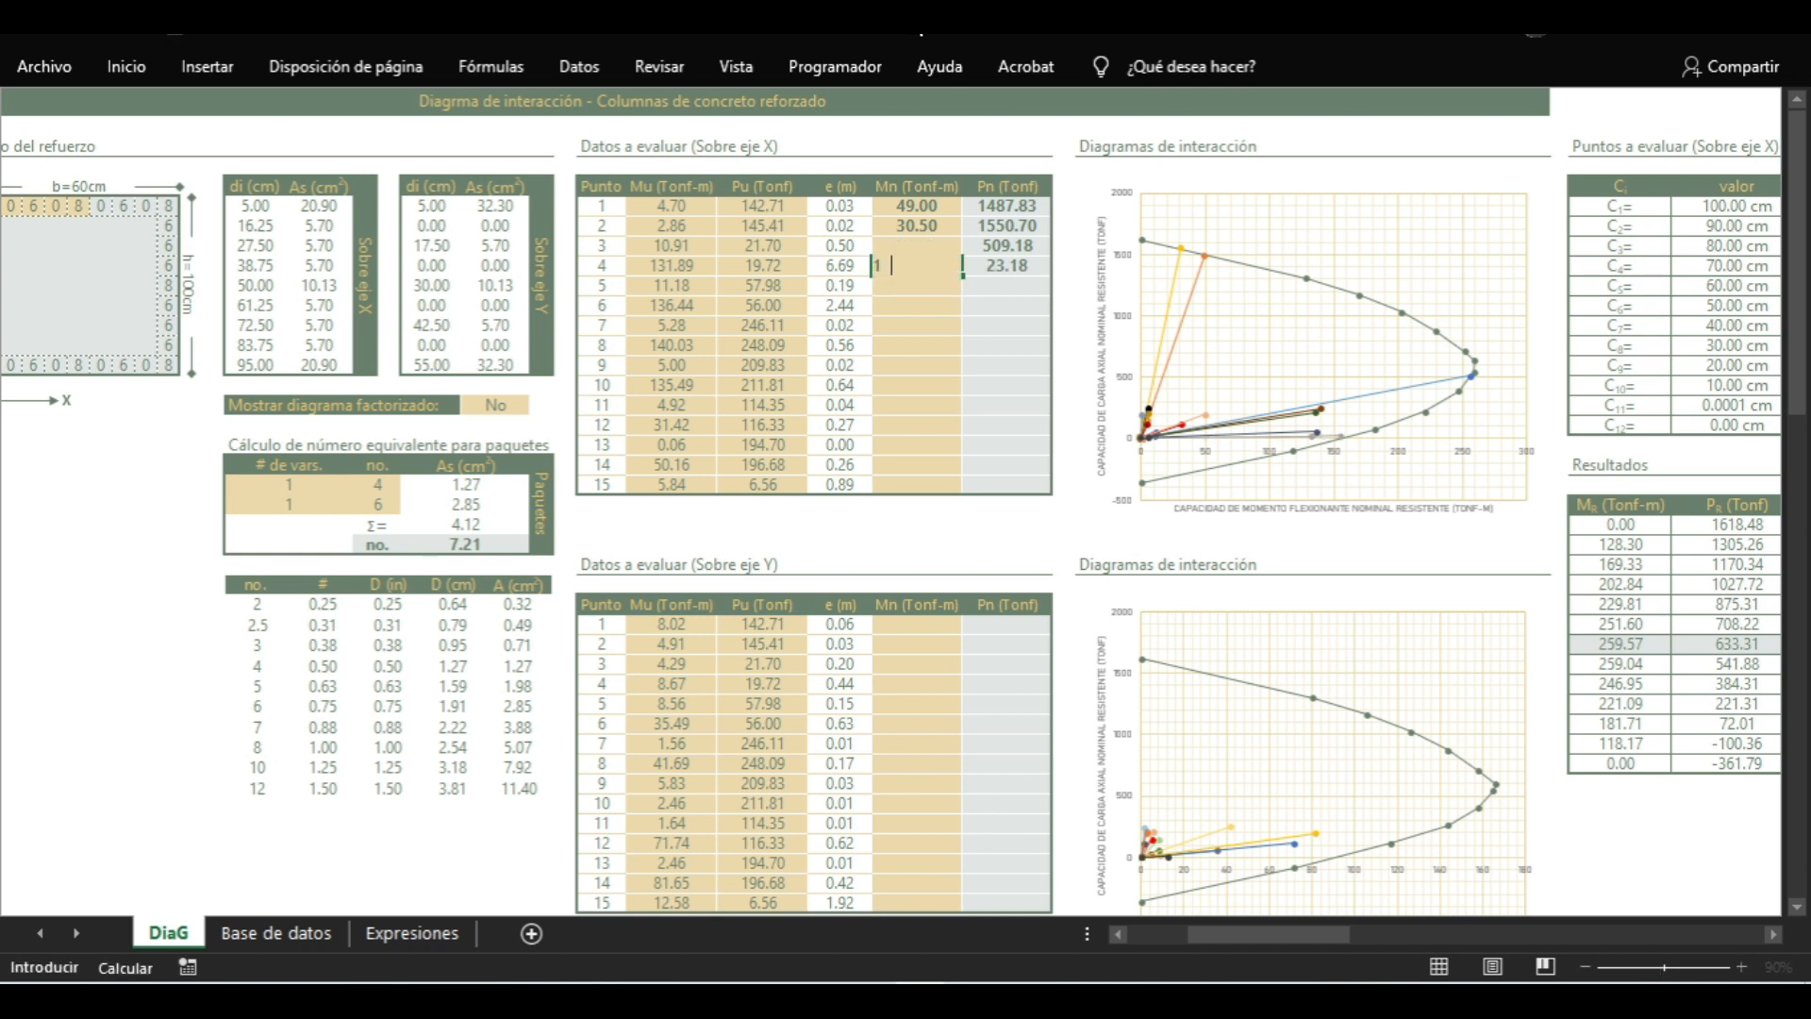
type("60")
key("Return")
Adjust point 5's Mn in the X-axis table to 200 Tonf-m so its line meets the interaction curve
type("170")
key("Return")
key("Up")
type("190")
key("Return")
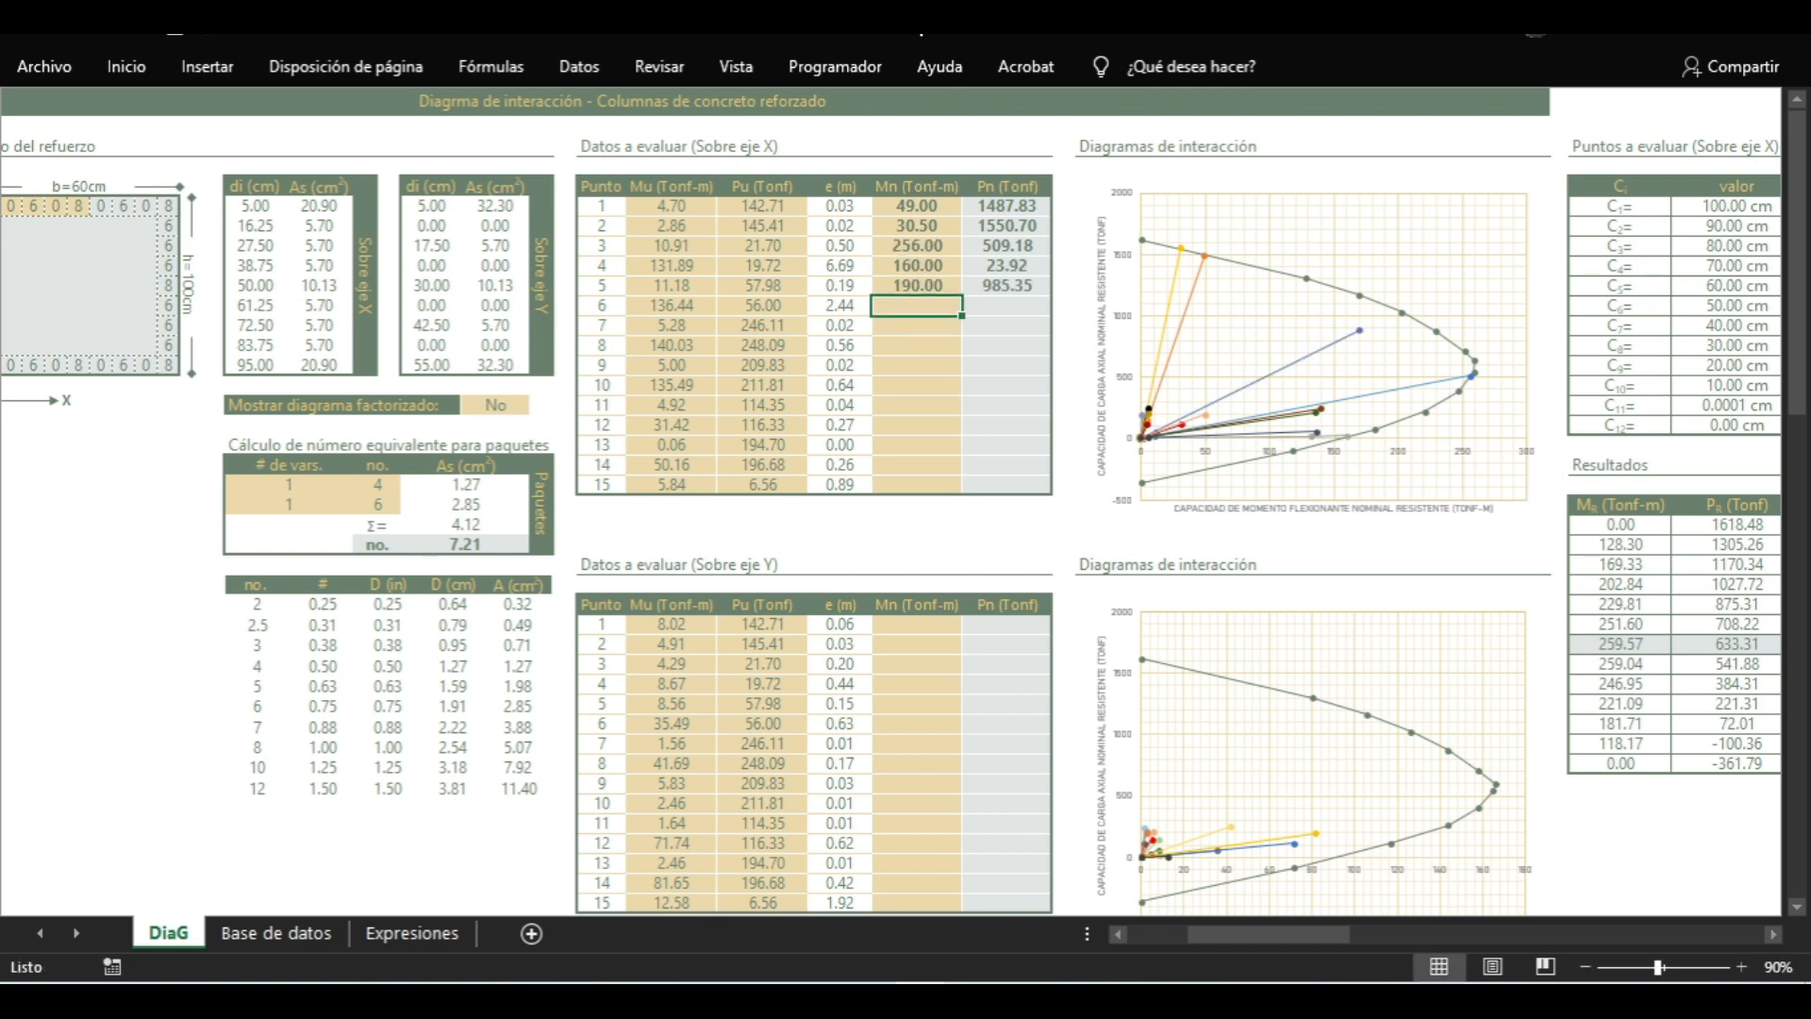
key("Up")
type("200")
key("Return")
Adjust point 6's Mn in the X-axis table to 180 Tonf-m so its line meets the interaction curve
type("50")
key("Return")
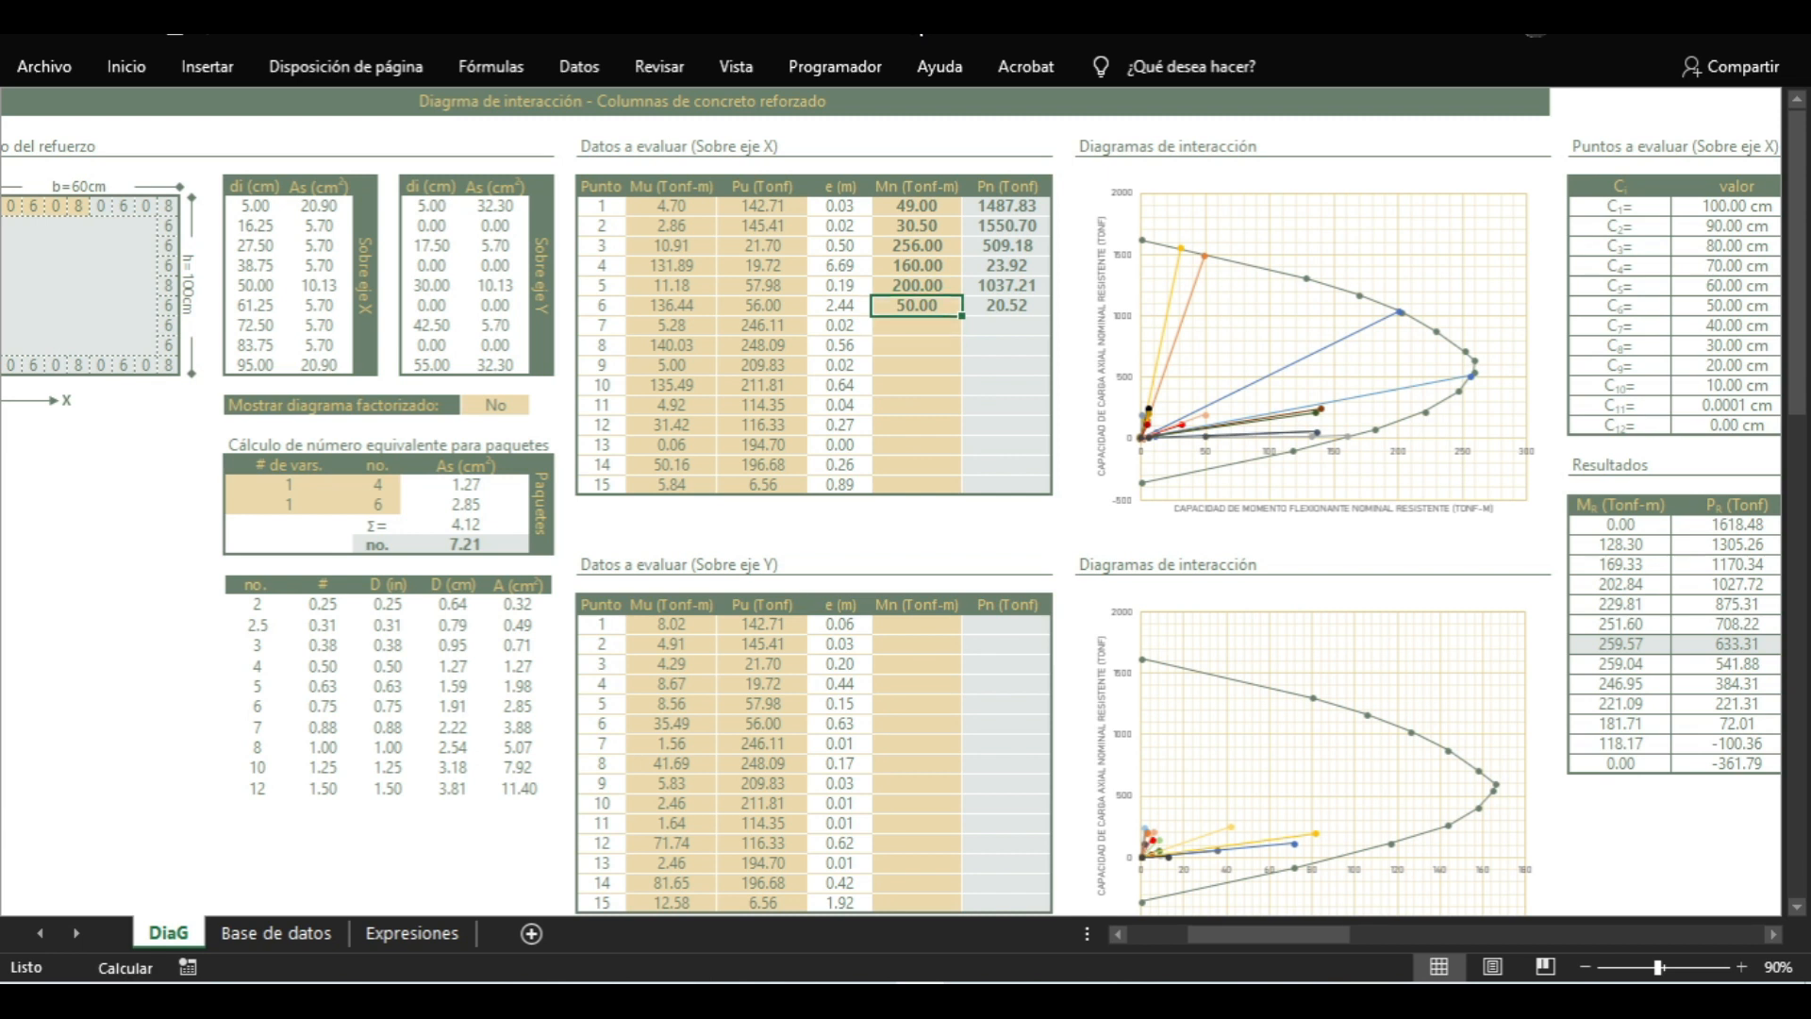
type("100")
key("Return")
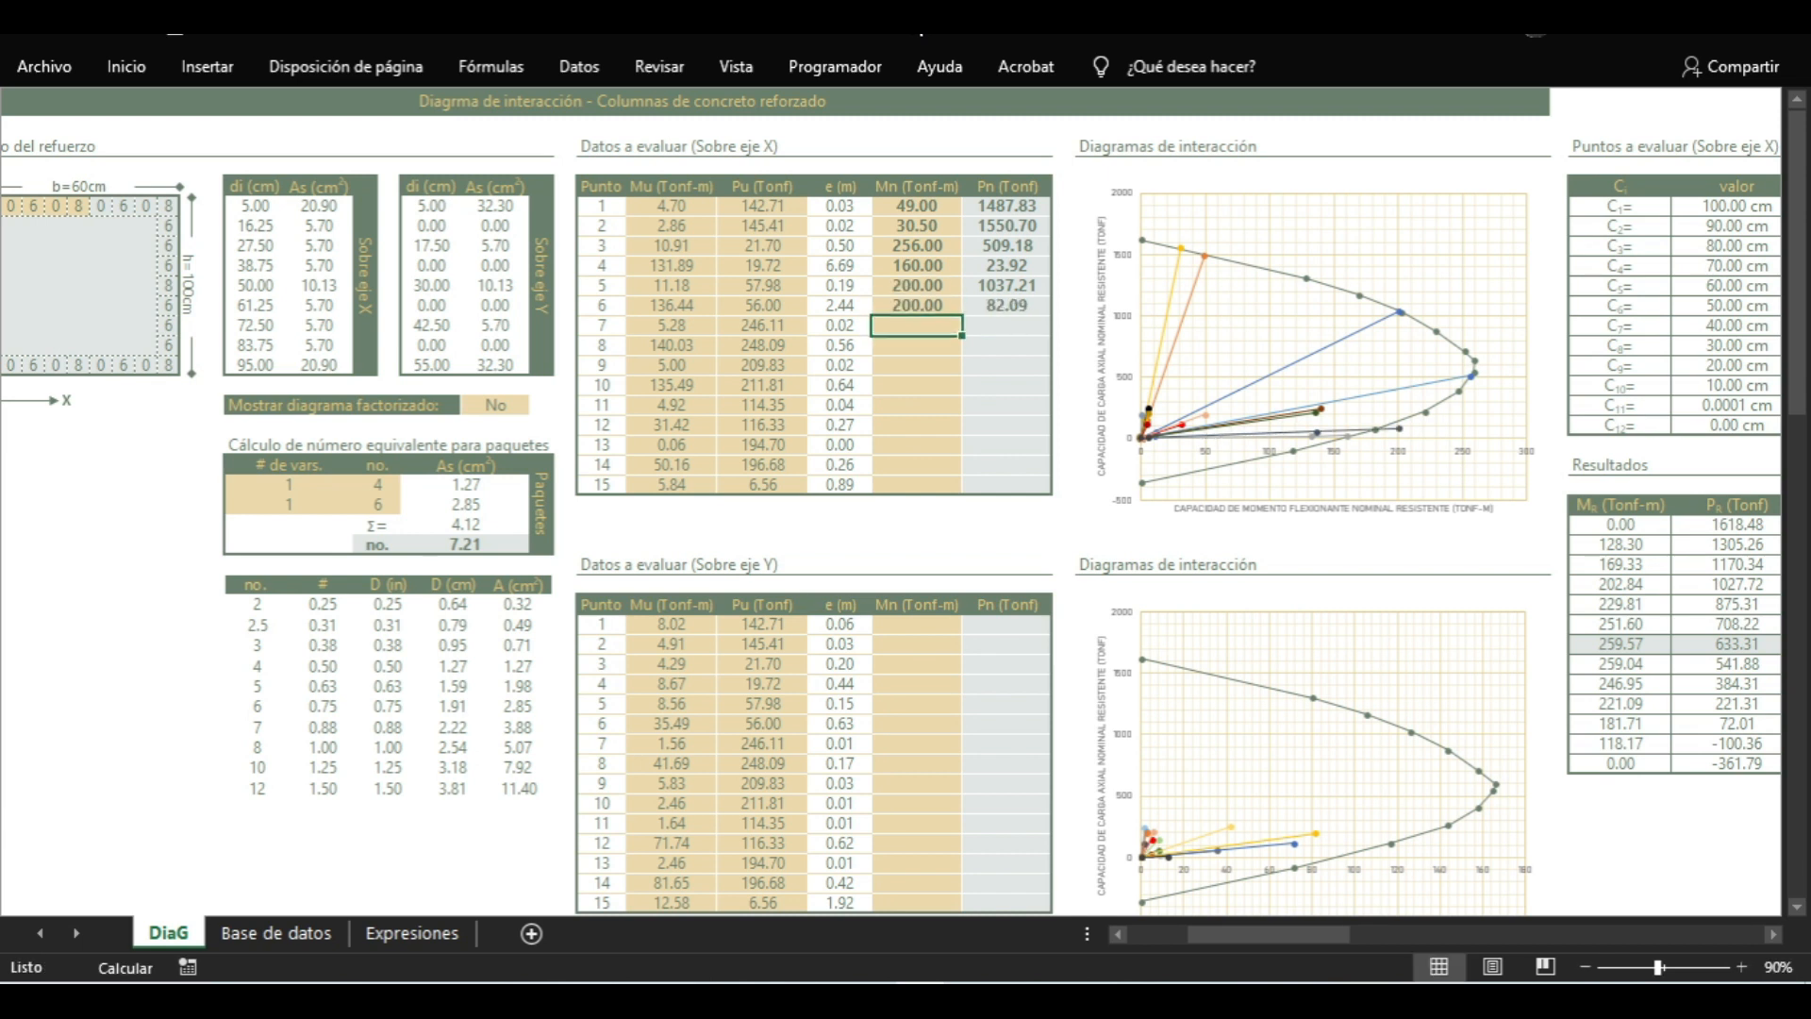
key("Return")
key("Up")
type("180")
key("Return")
Adjust point 7's Mn in the X-axis table to 33 Tonf-m so its line meets the interaction curve
key("Up")
type("60")
key("Return")
key("Up")
type("30")
key("Return")
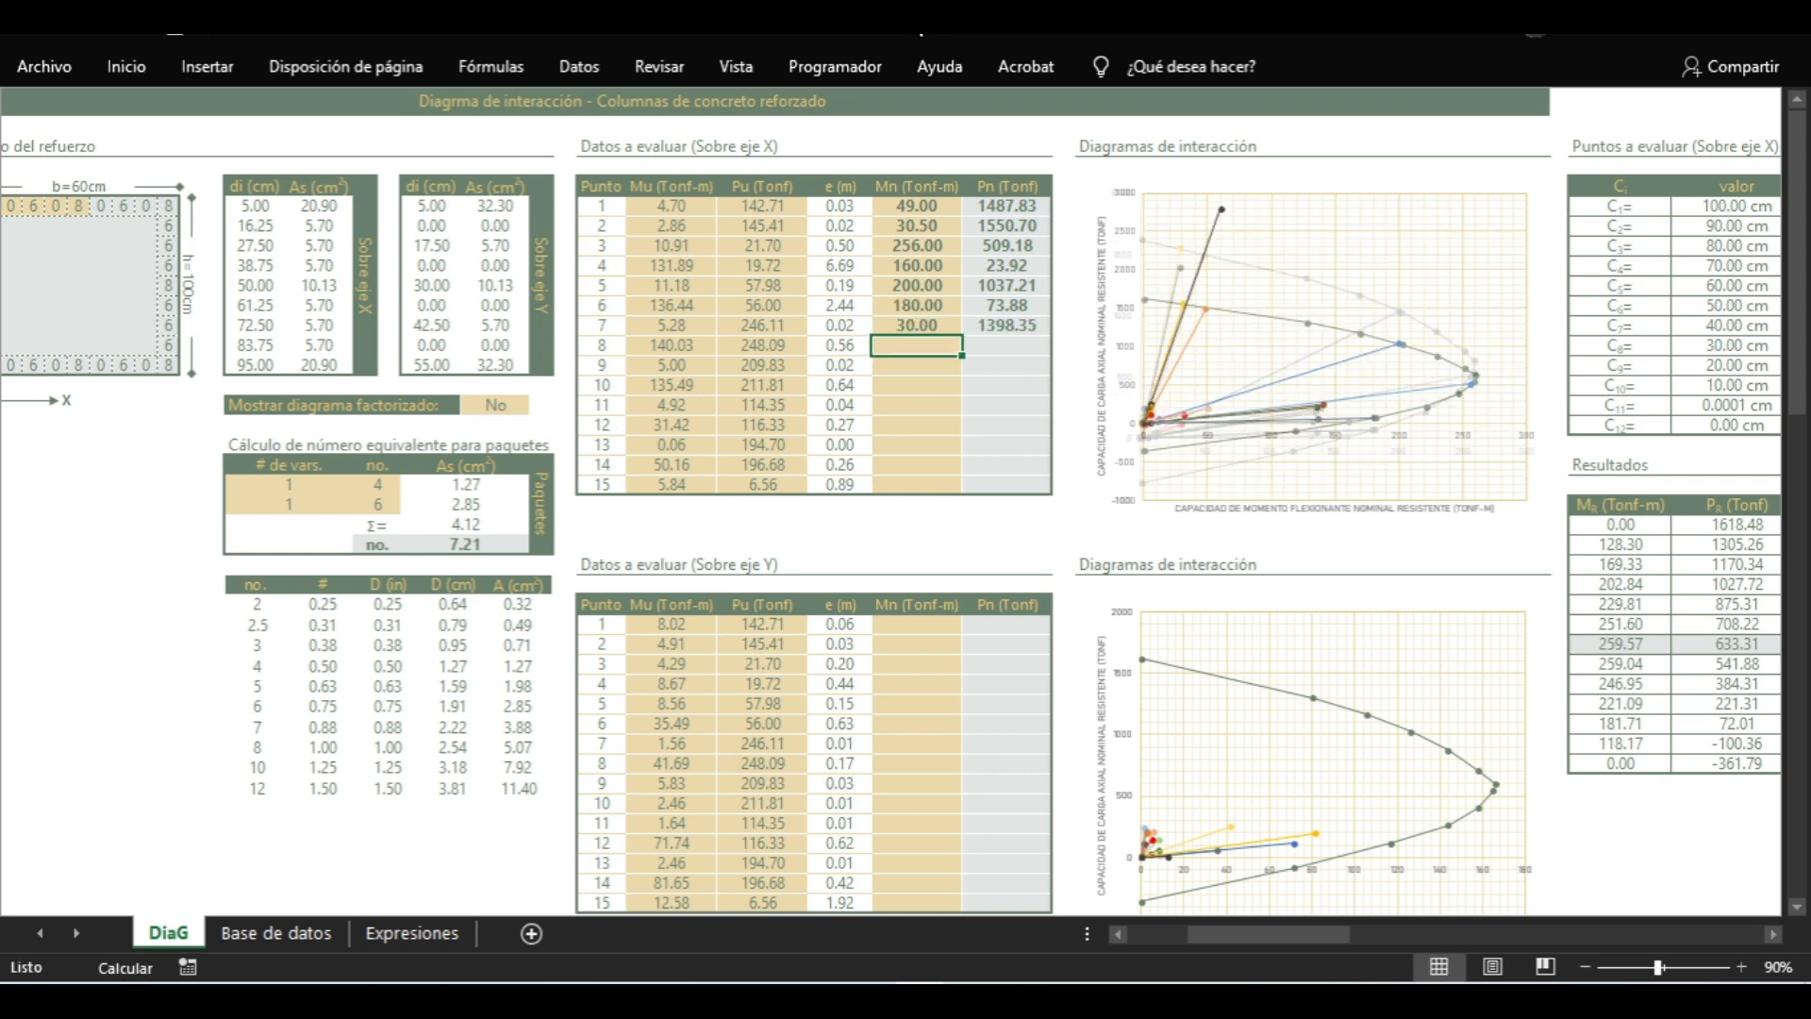
key("Up")
type("32")
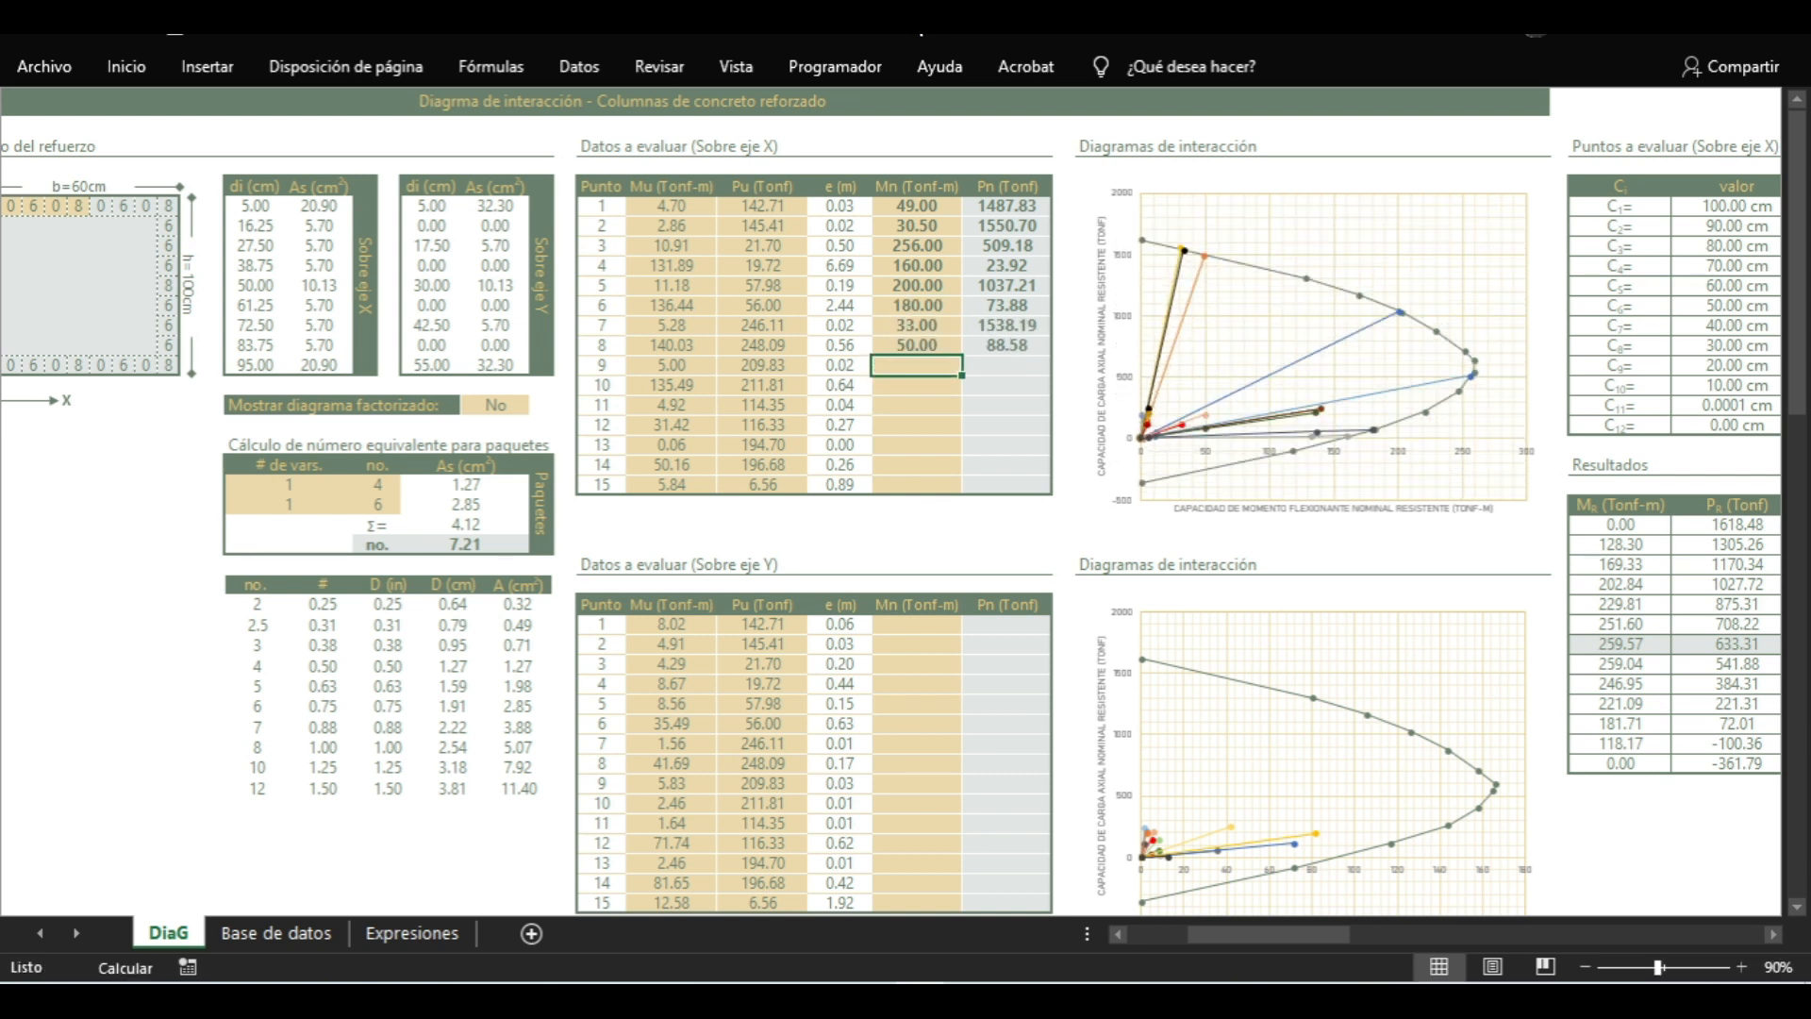
Adjust point 8's Mn in the X-axis table to 250 Tonf-m so its line meets the interaction curve
key("Up")
type("100")
key("Return")
key("Return")
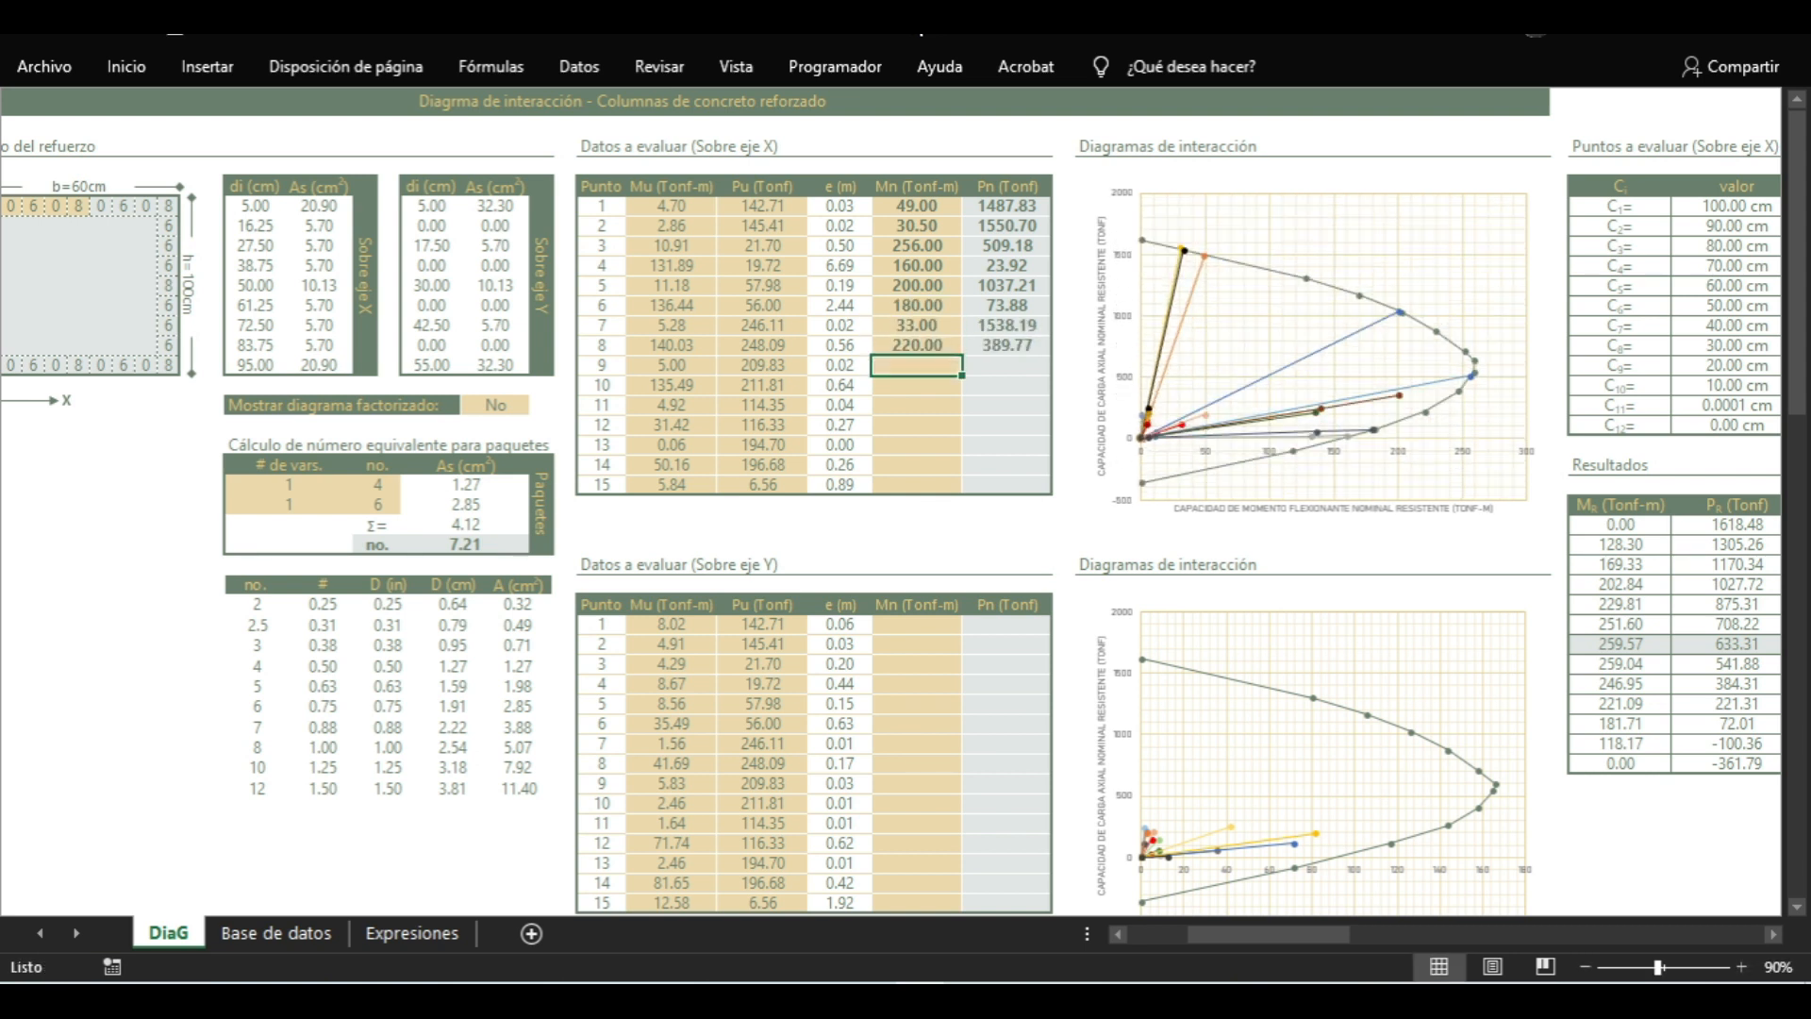
key("Return")
key("Up")
type("270")
key("Return")
type("25")
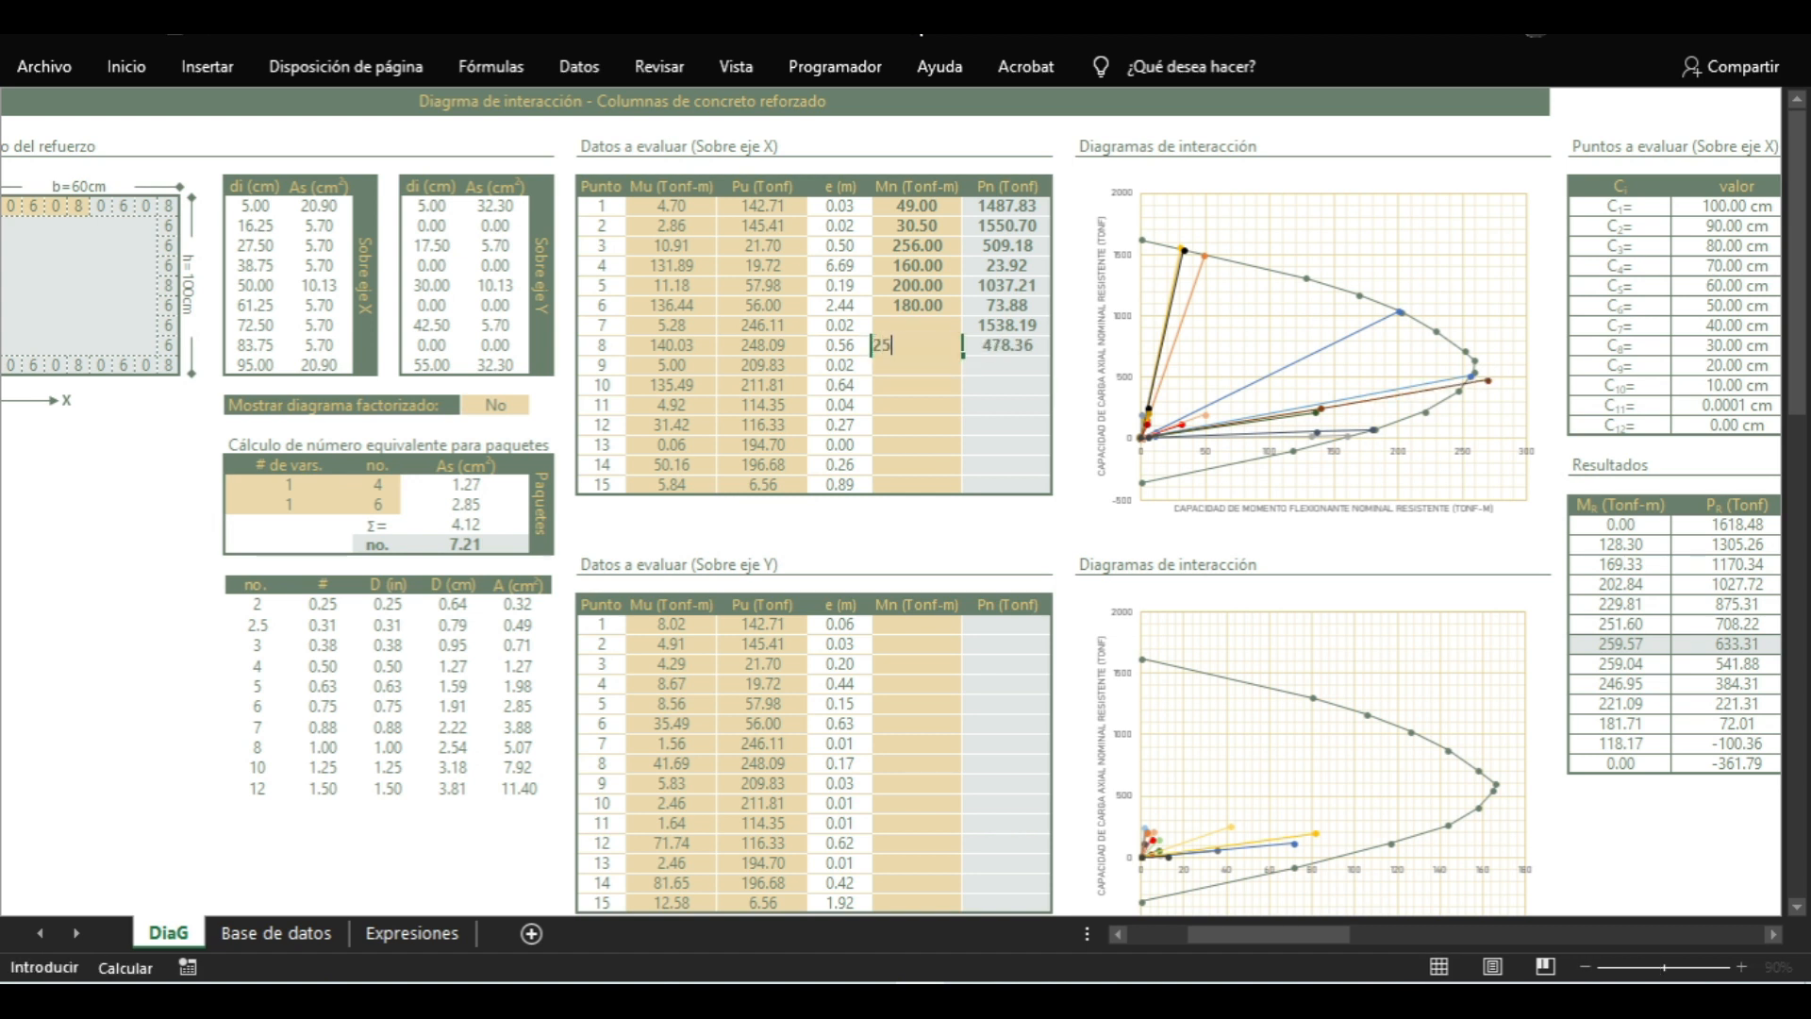
type("0")
key("Return")
Adjust point 9's Mn in the X-axis table to 36.5 Tonf-m so its line meets the interaction curve
type("100")
key("Return")
key("Up")
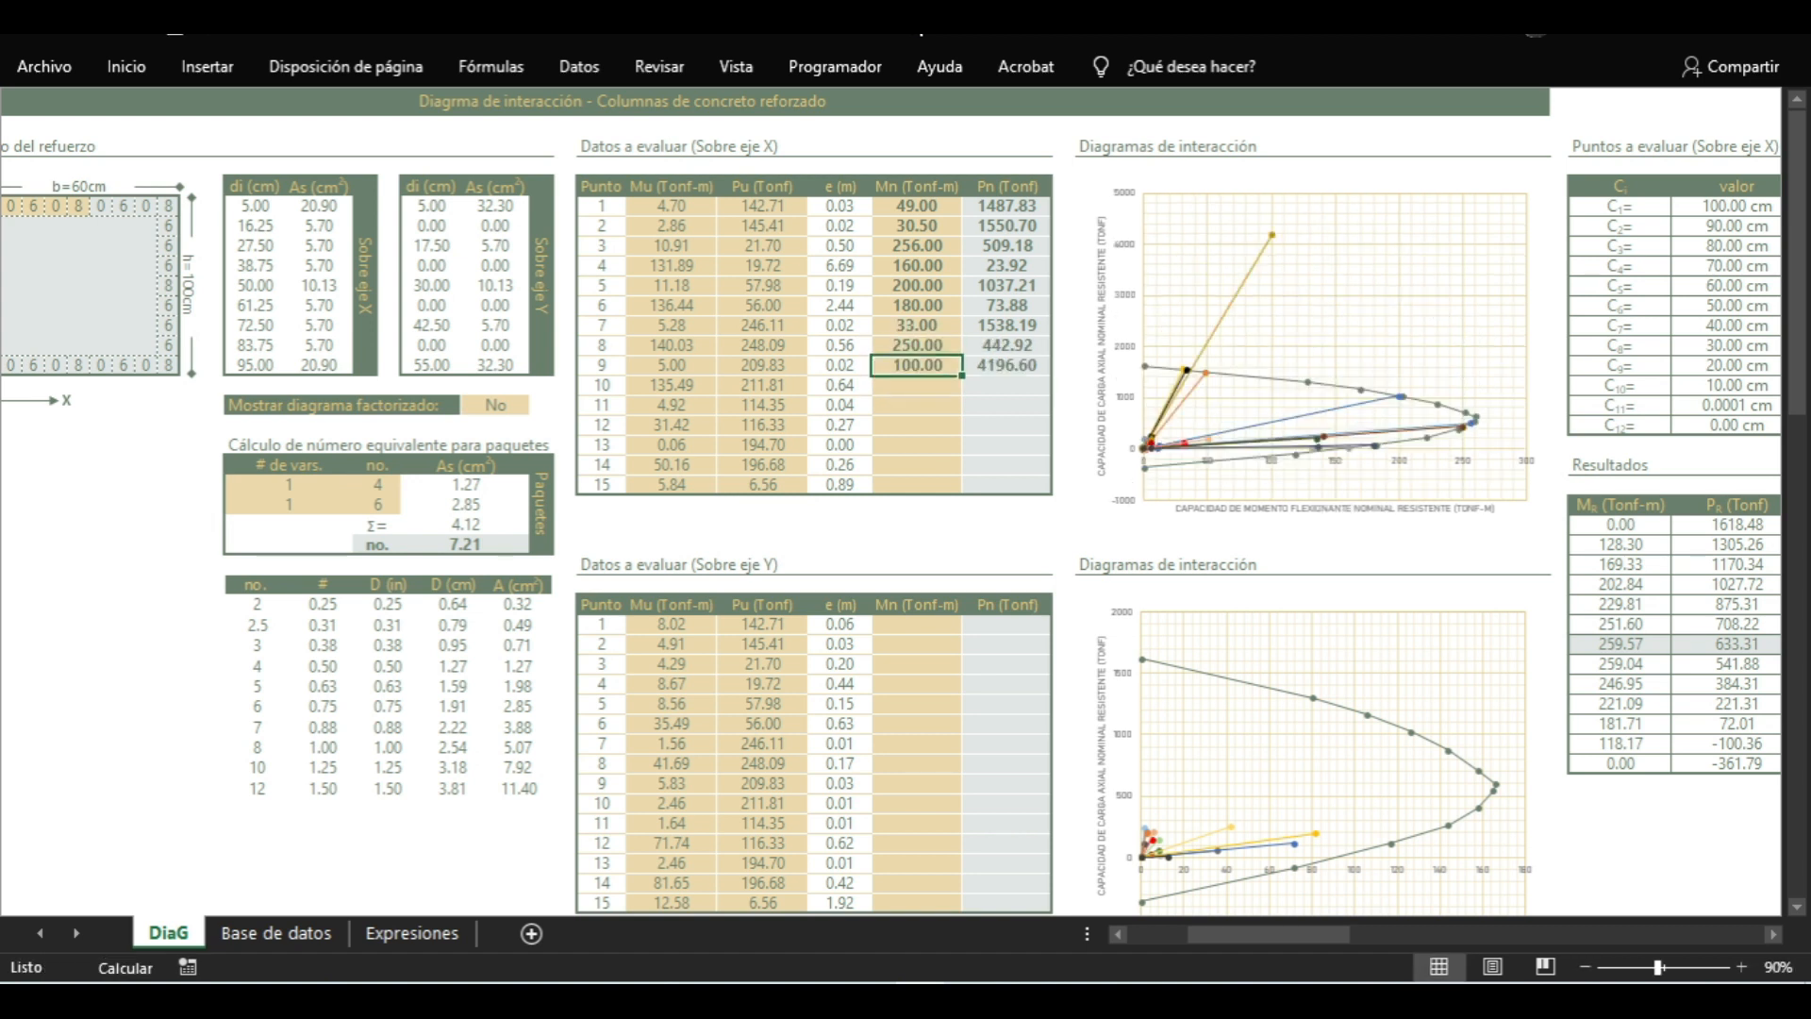
type("60")
key("Return")
key("Up")
type("30")
key("Return")
key("Up")
type("37")
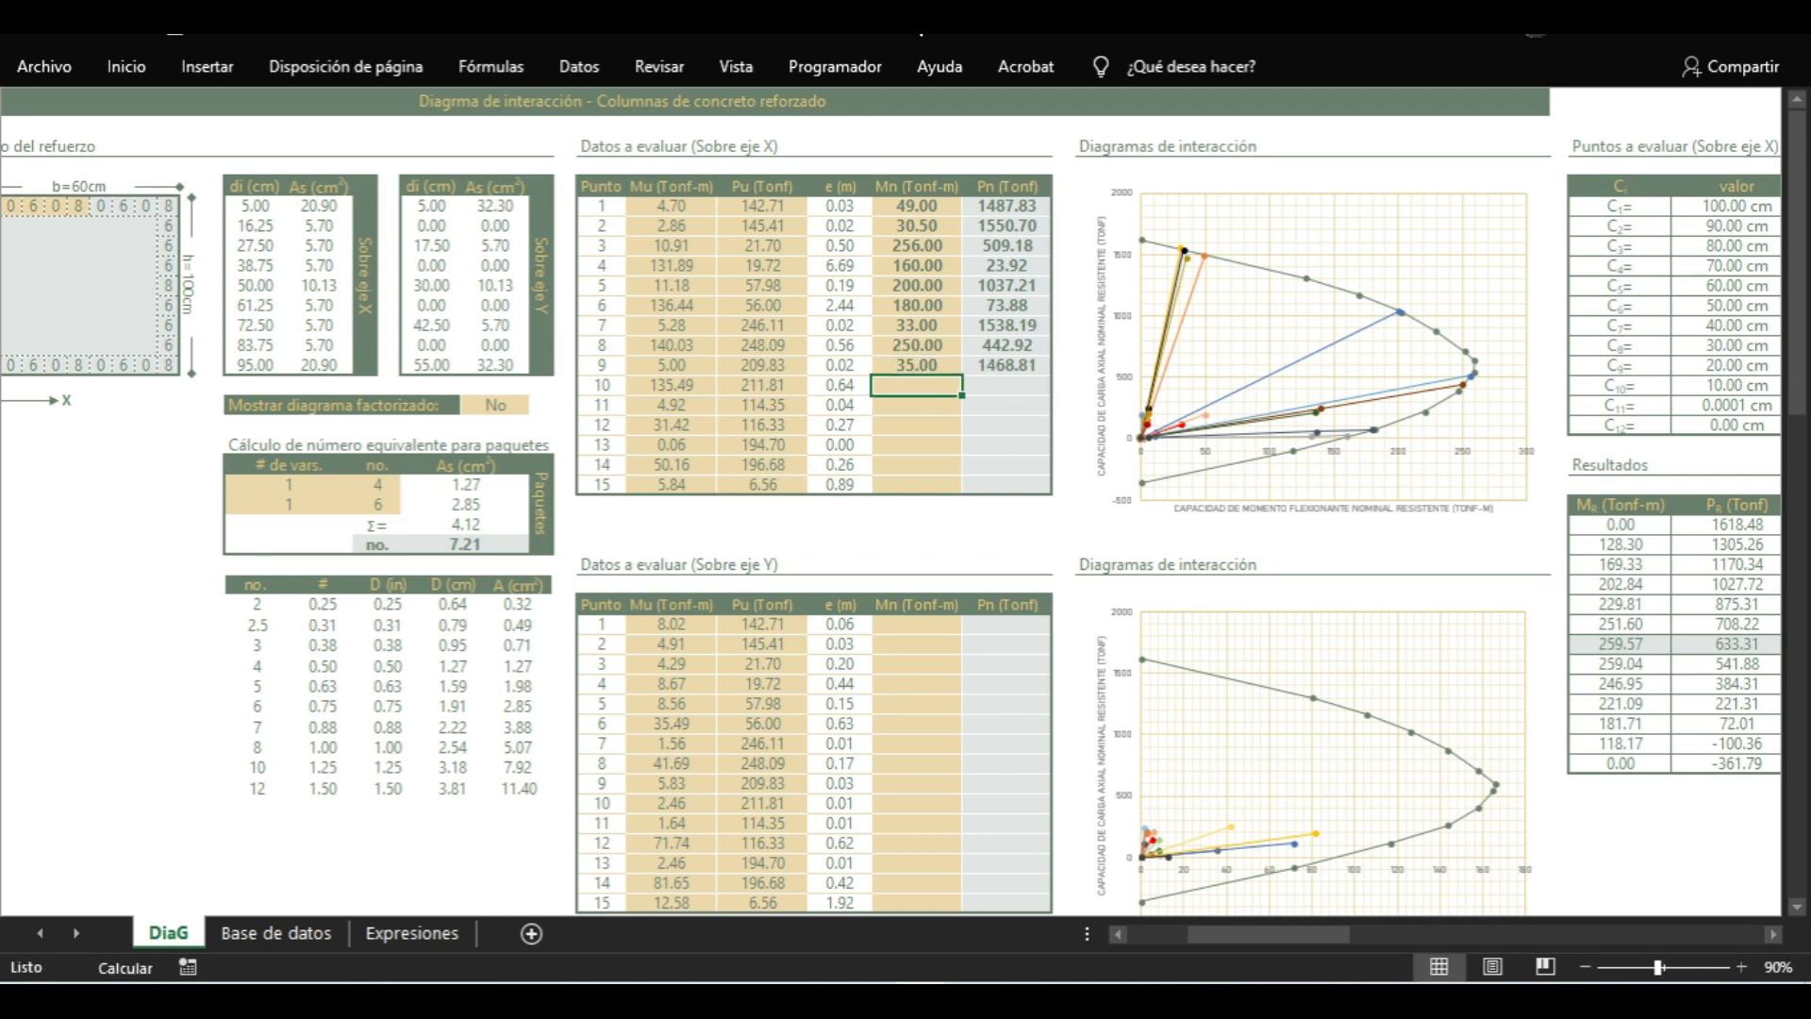
key("Return")
key("Up")
type("36")
key("Return")
key("Up")
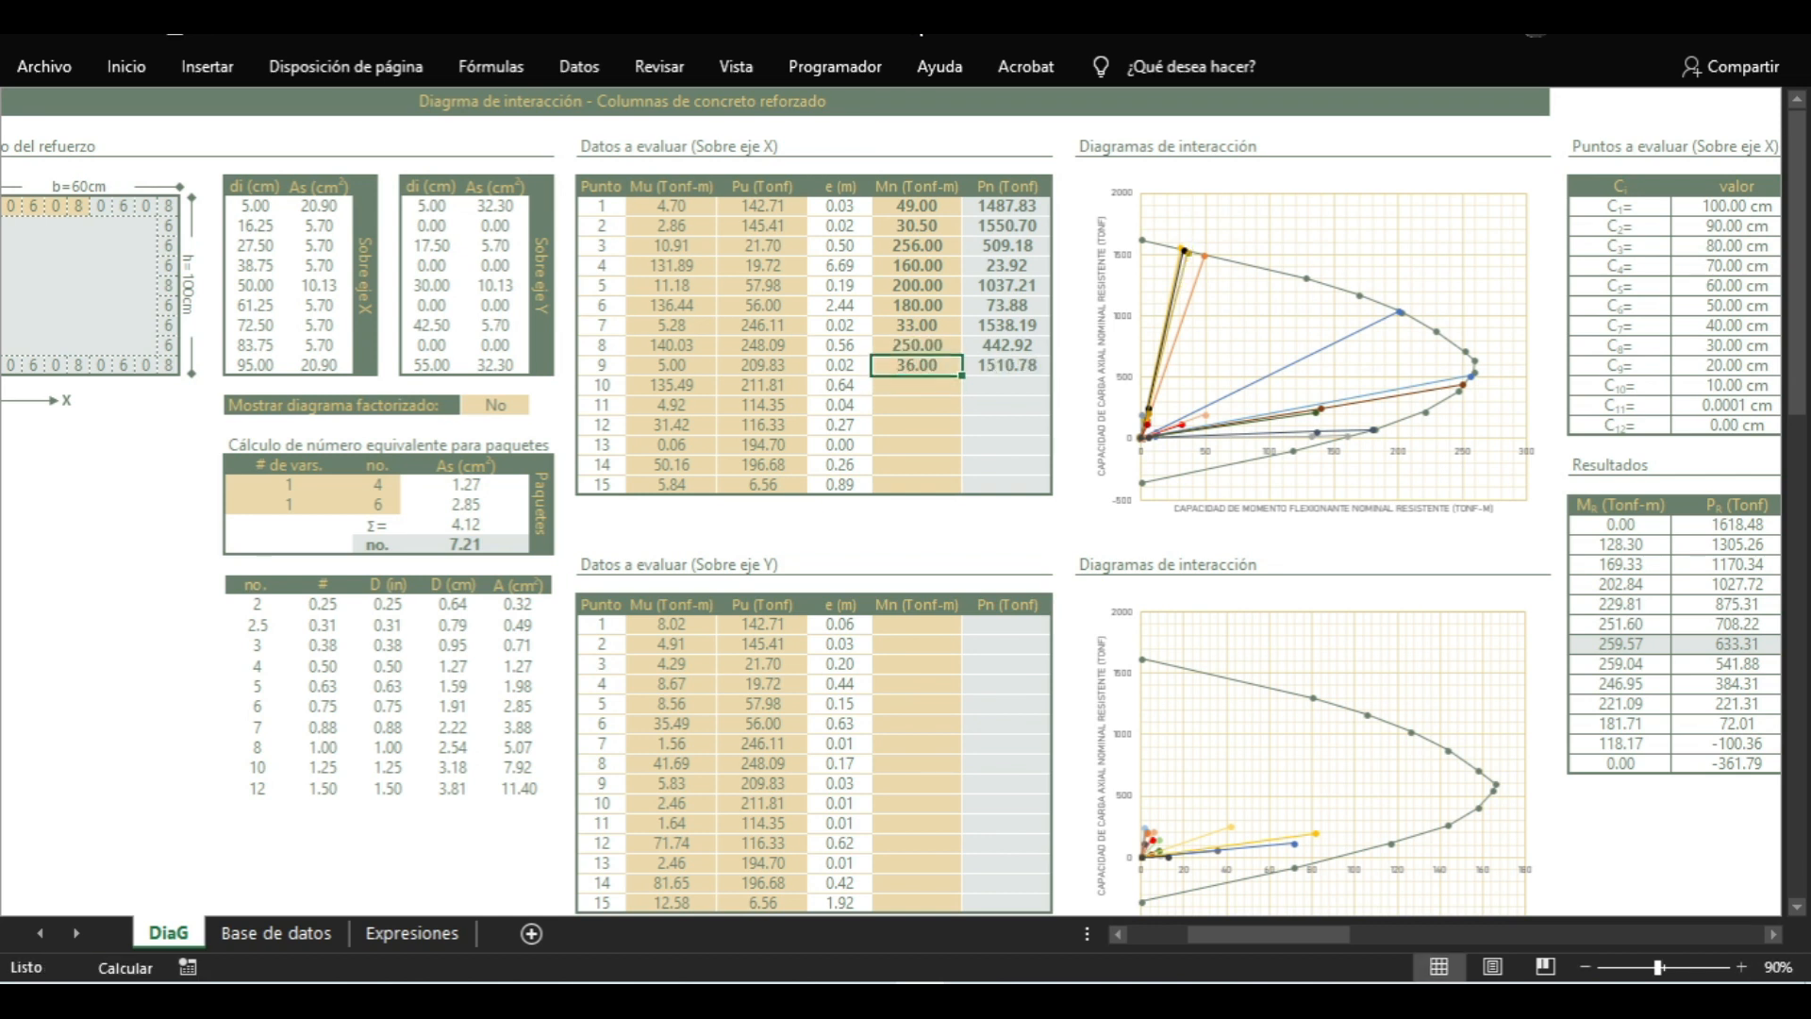
type("36.5")
key("Return")
Adjust point 10's Mn in the X-axis table to 245 Tonf-m so its line meets the interaction curve
type("50")
key("Return")
key("Up")
type("150")
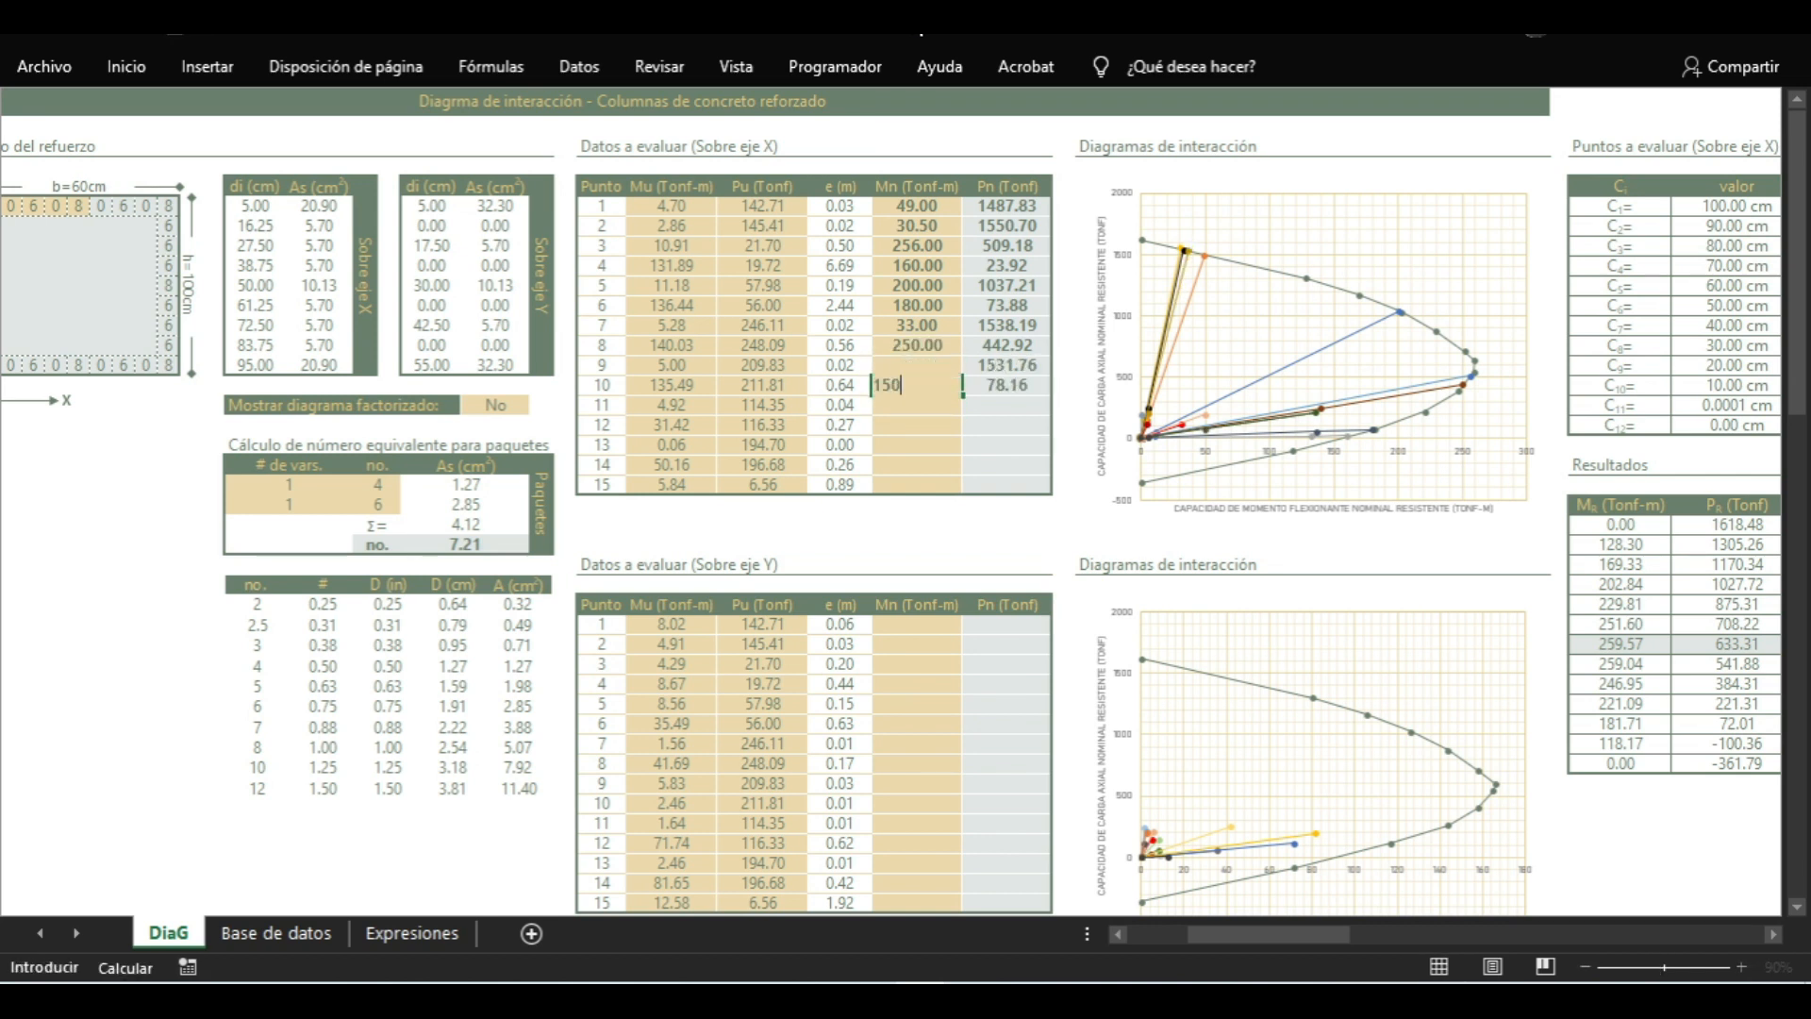
key("Return")
key("Up")
type("200")
key("Return")
key("Up")
type("250")
key("Return")
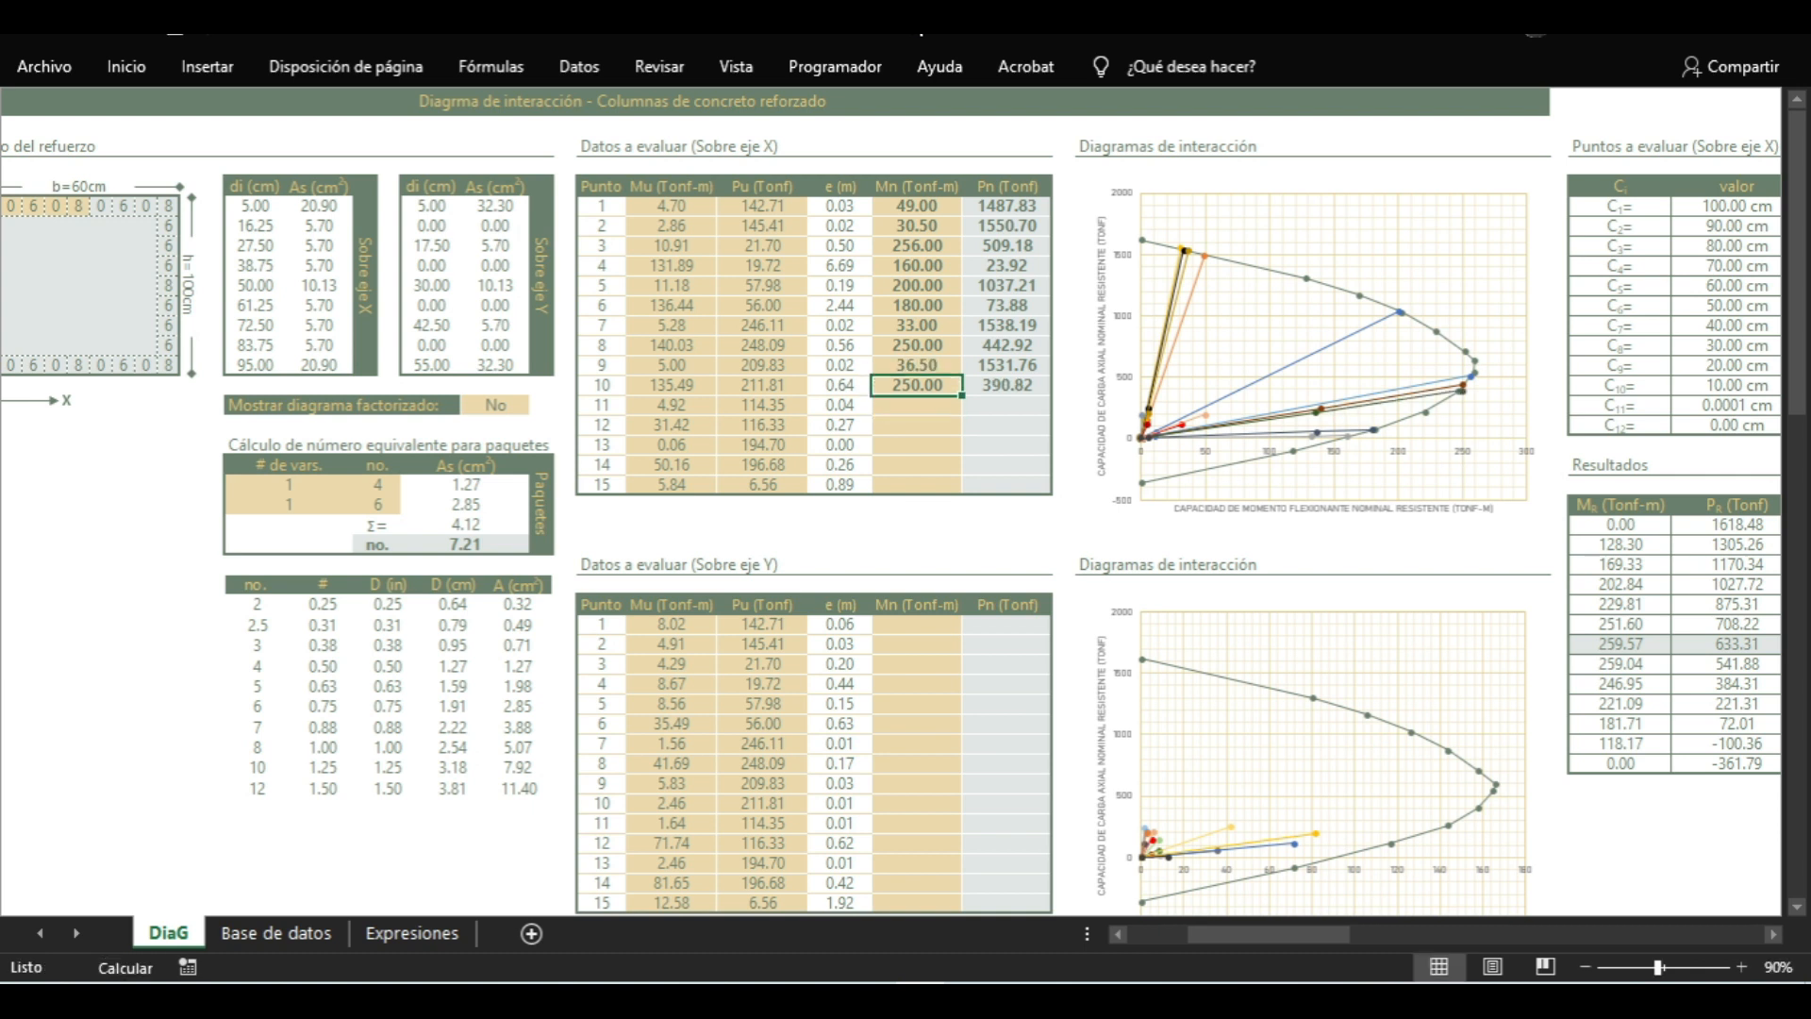
type("245")
key("Return")
Adjust point 11's Mn in the X-axis table to 63 Tonf-m so its line meets the interaction curve
type("100")
key("Return")
key("Up")
type("80")
key("Return")
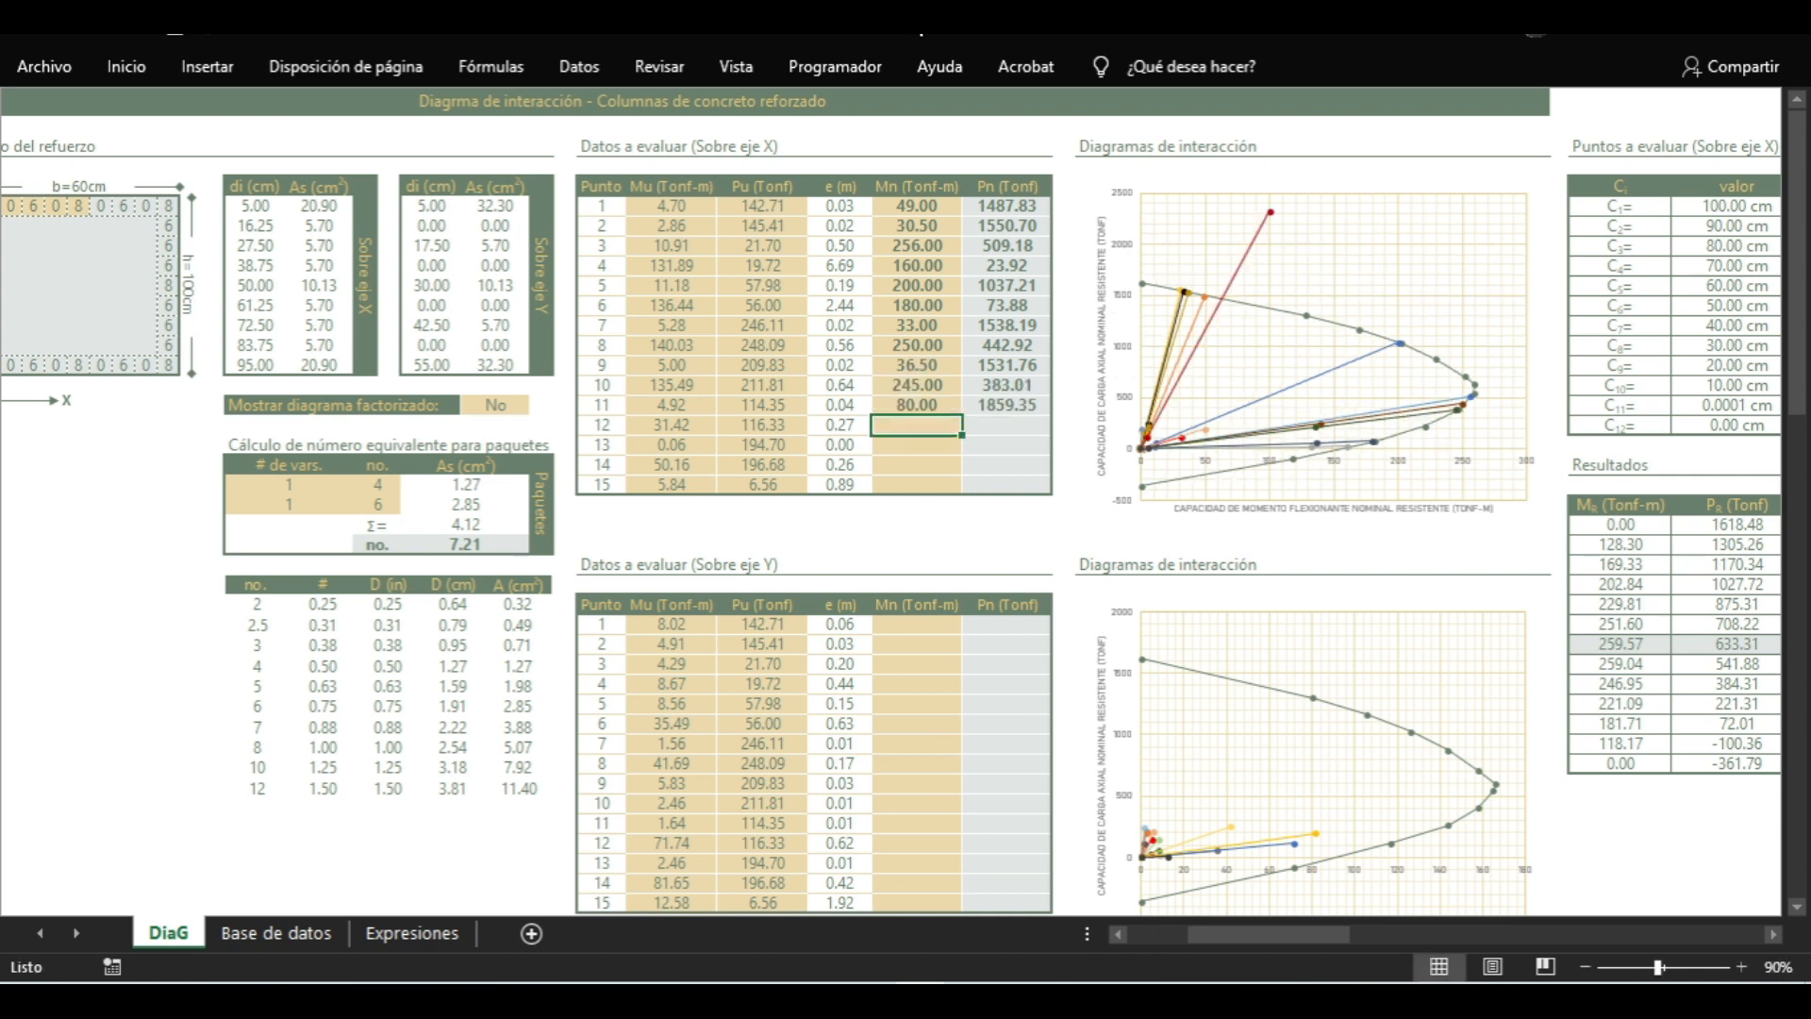
key("Up")
type("60")
key("Return")
key("Up")
type("63")
key("Return")
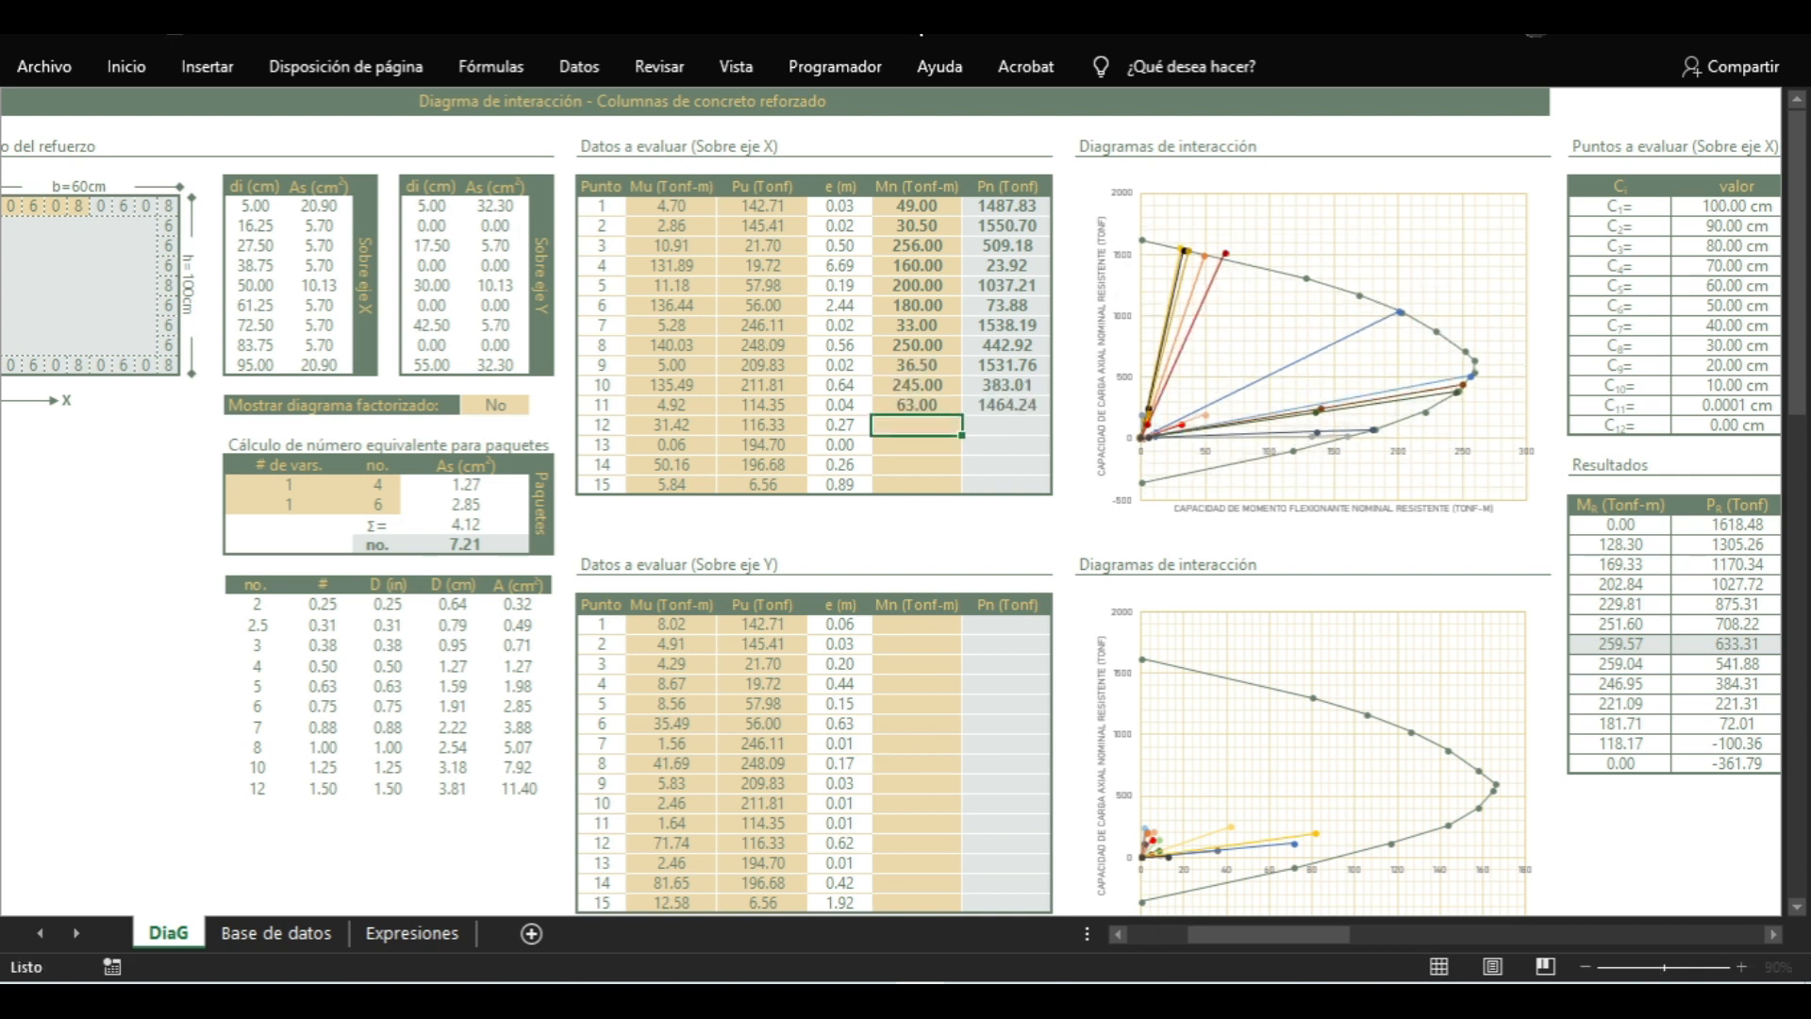
Adjust point 12's Mn in the X-axis table to 230 Tonf-m so its line meets the interaction curve
type("100")
key("Return")
key("Up")
type("200")
key("Return")
key("Up")
type("220")
key("Return")
key("Up")
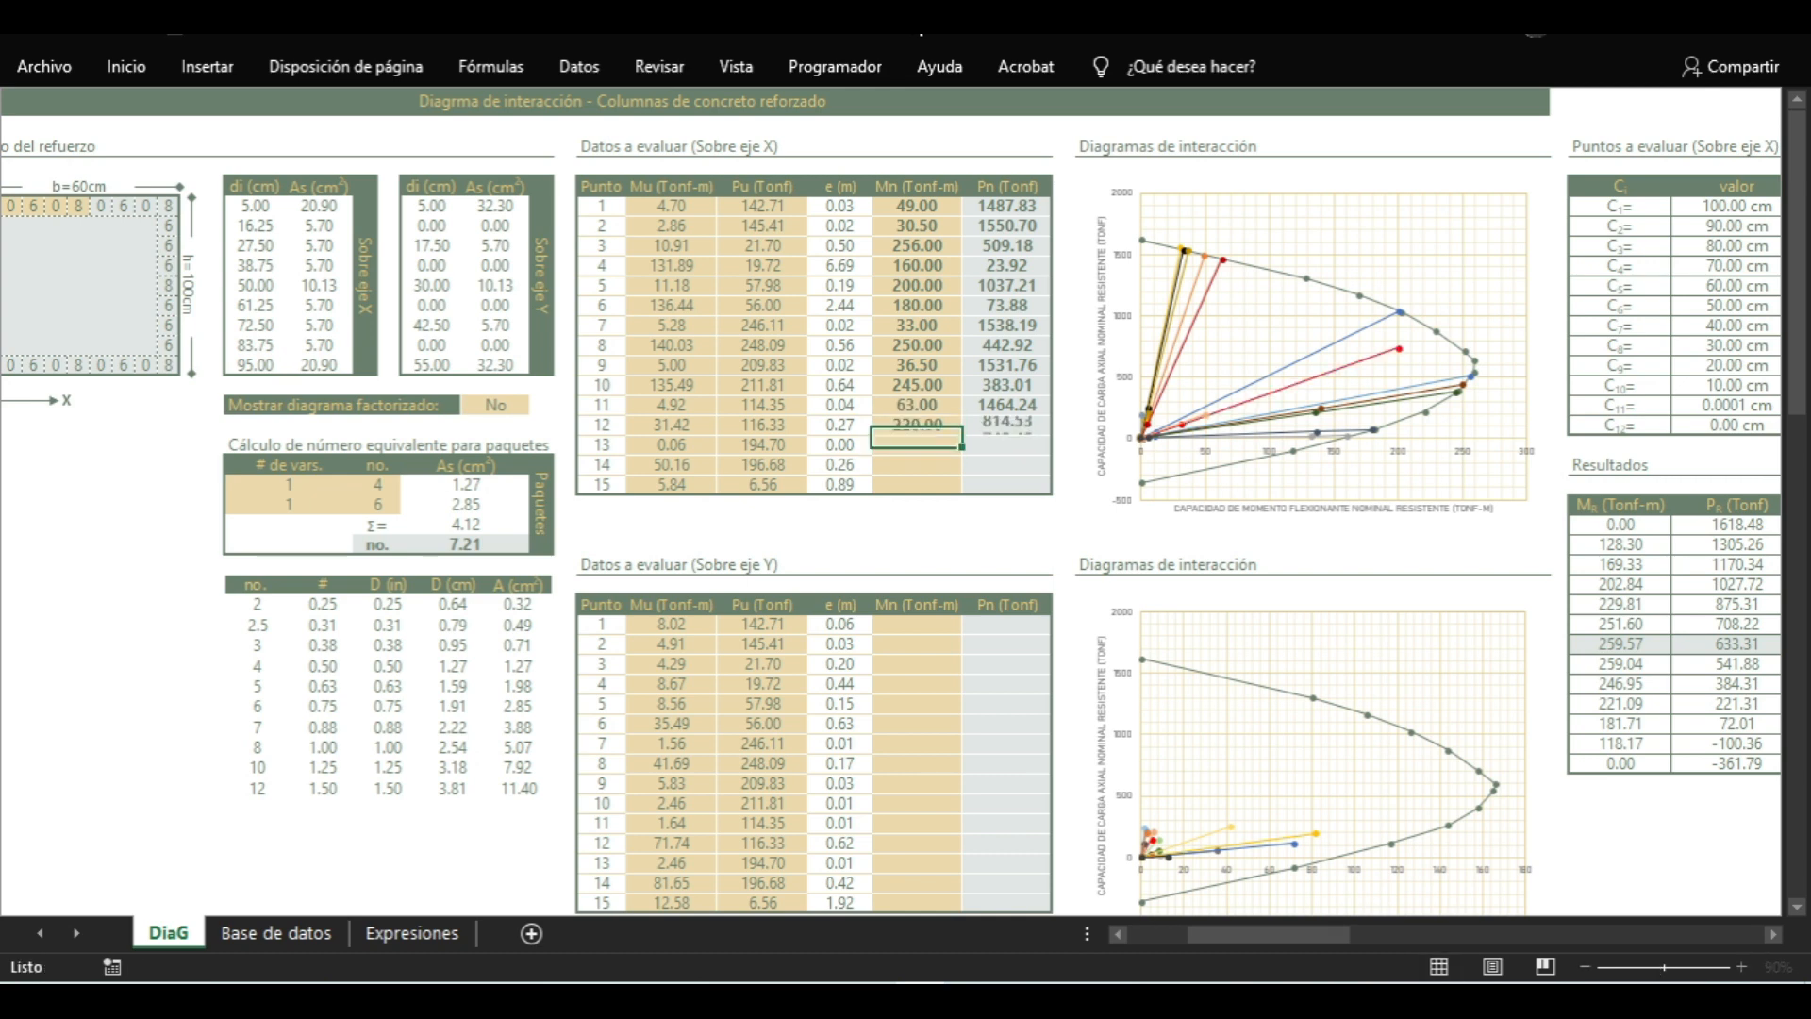
type("230")
key("Return")
Adjust point 13's Mn in the X-axis table to 0.5 Tonf-m so its line meets the interaction curve
type("10")
key("Return")
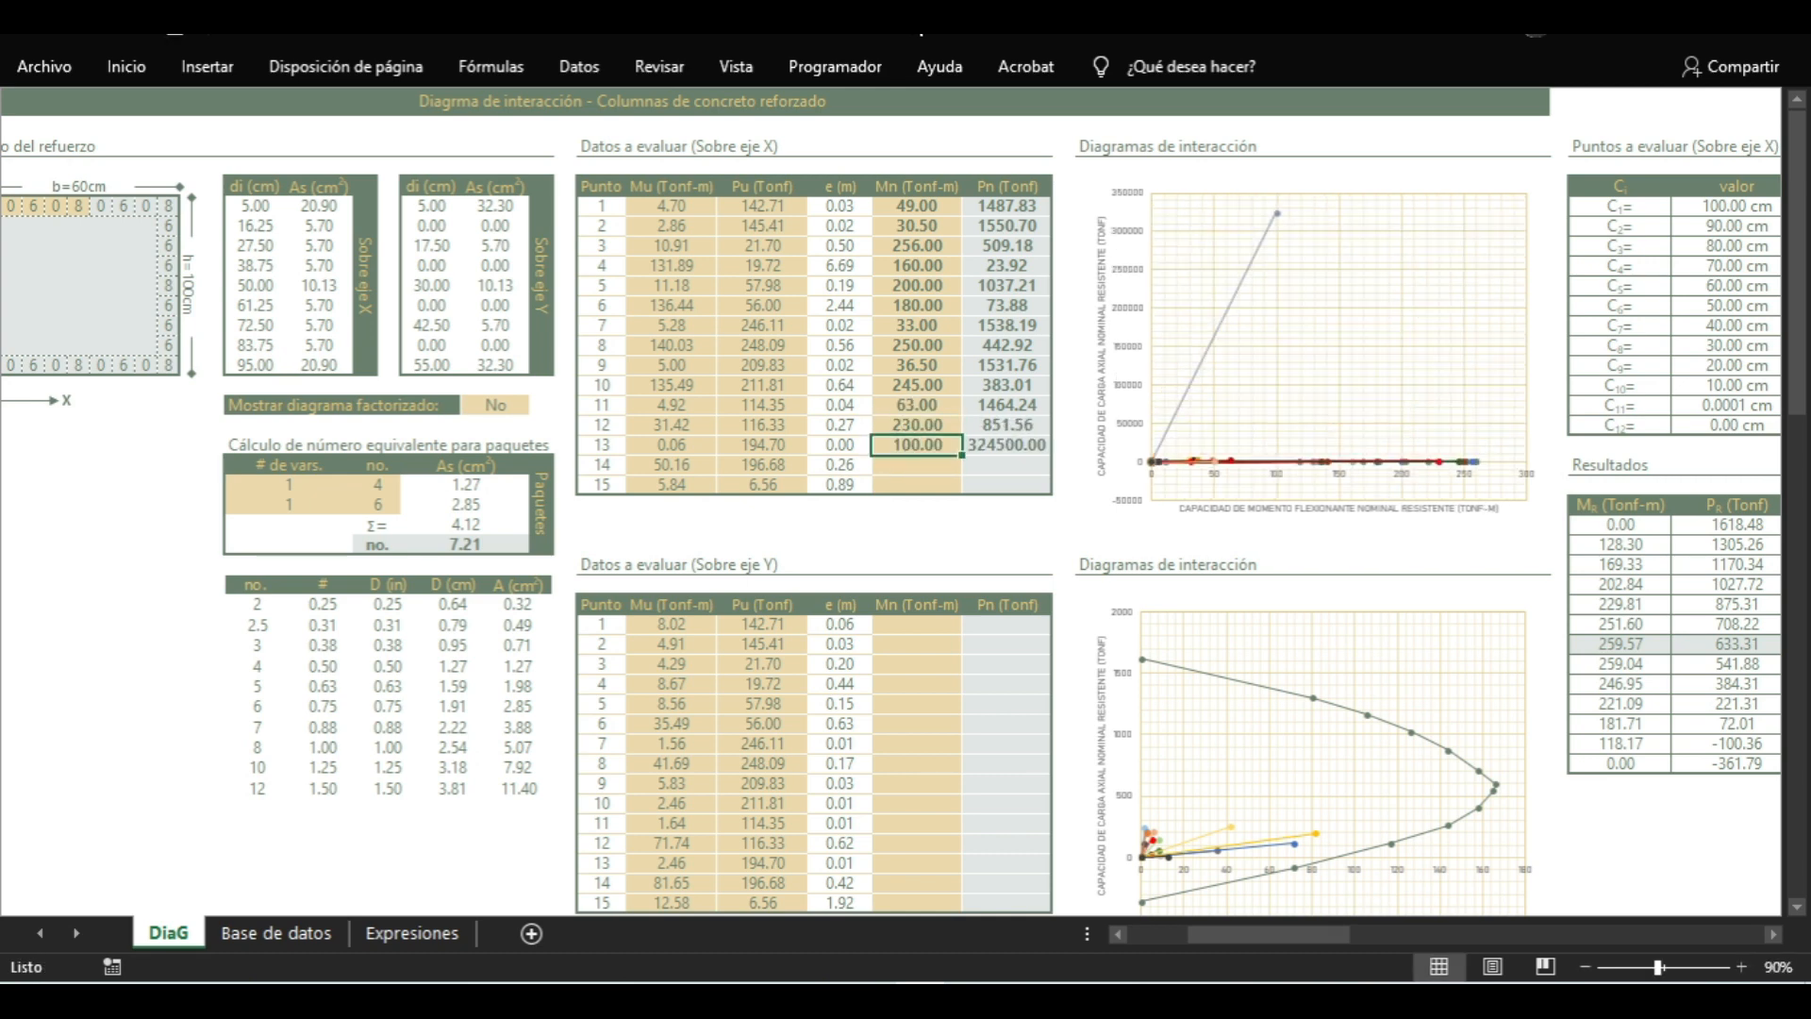
key("Up")
type("0.5")
key("Return")
Adjust point 14's Mn in the X-axis table to 229 Tonf-m so its line meets the interaction curve
type("10")
key("Return")
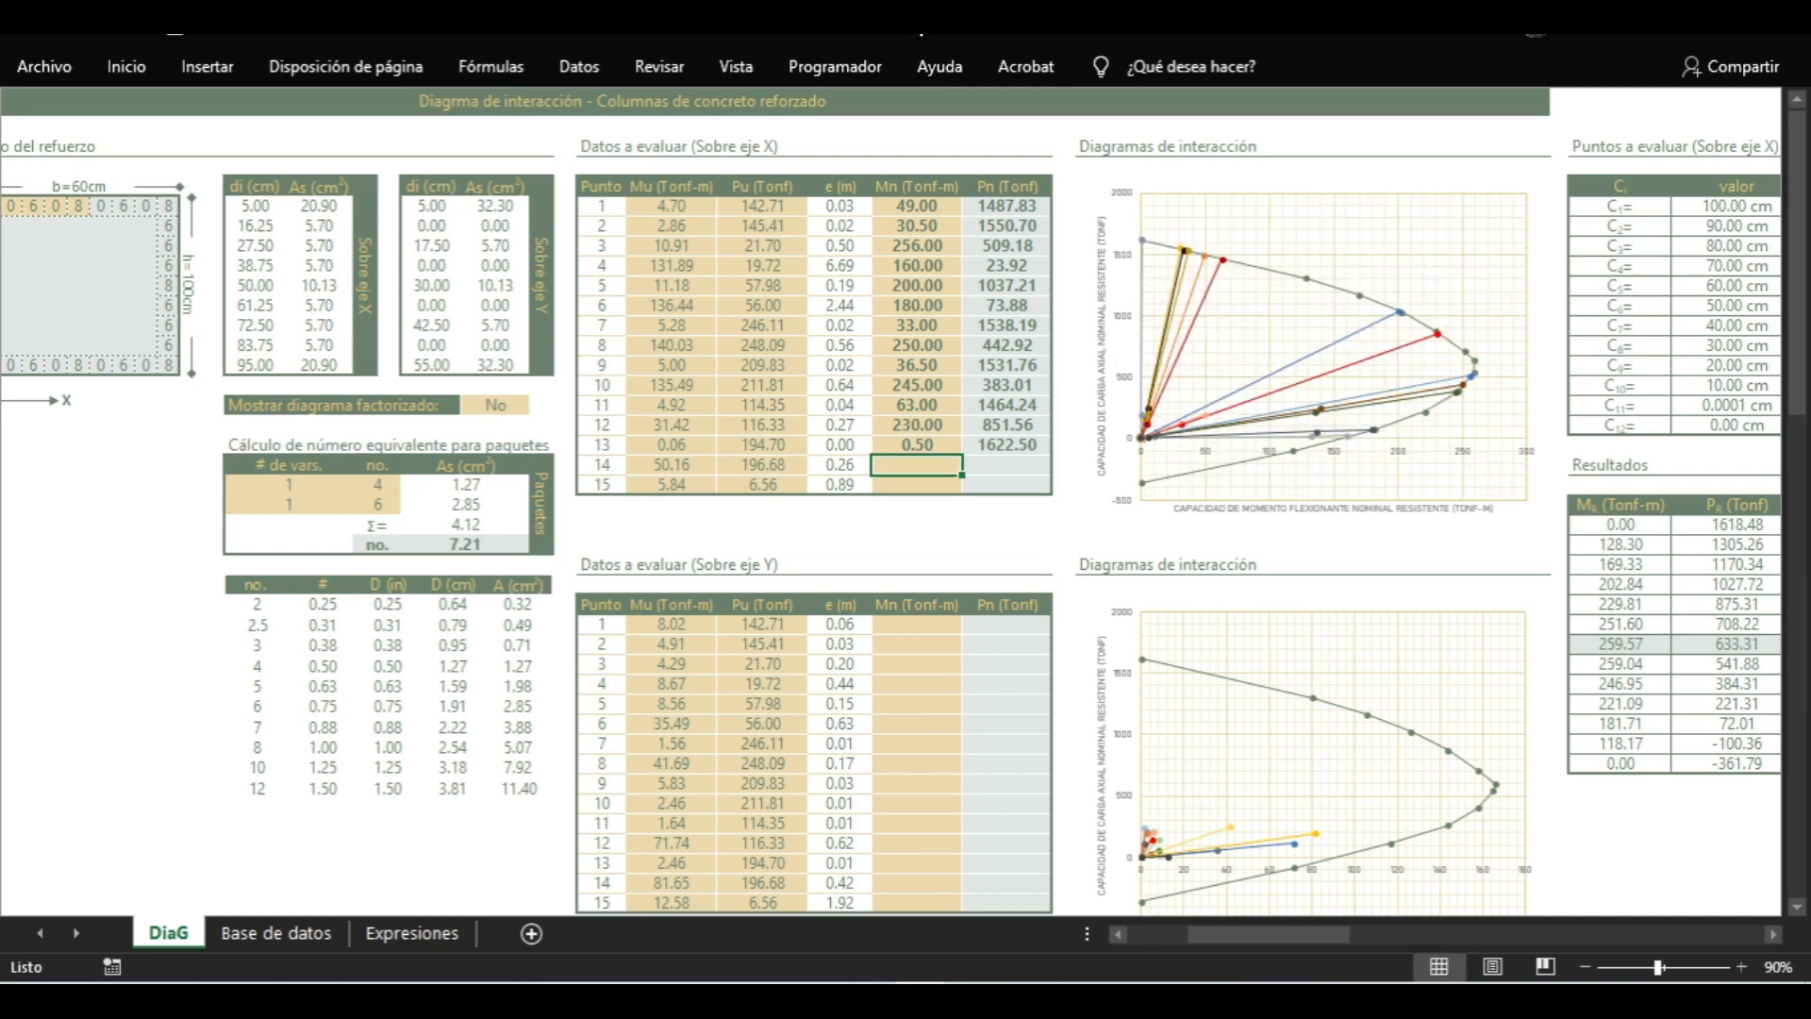
key("Up")
type("70")
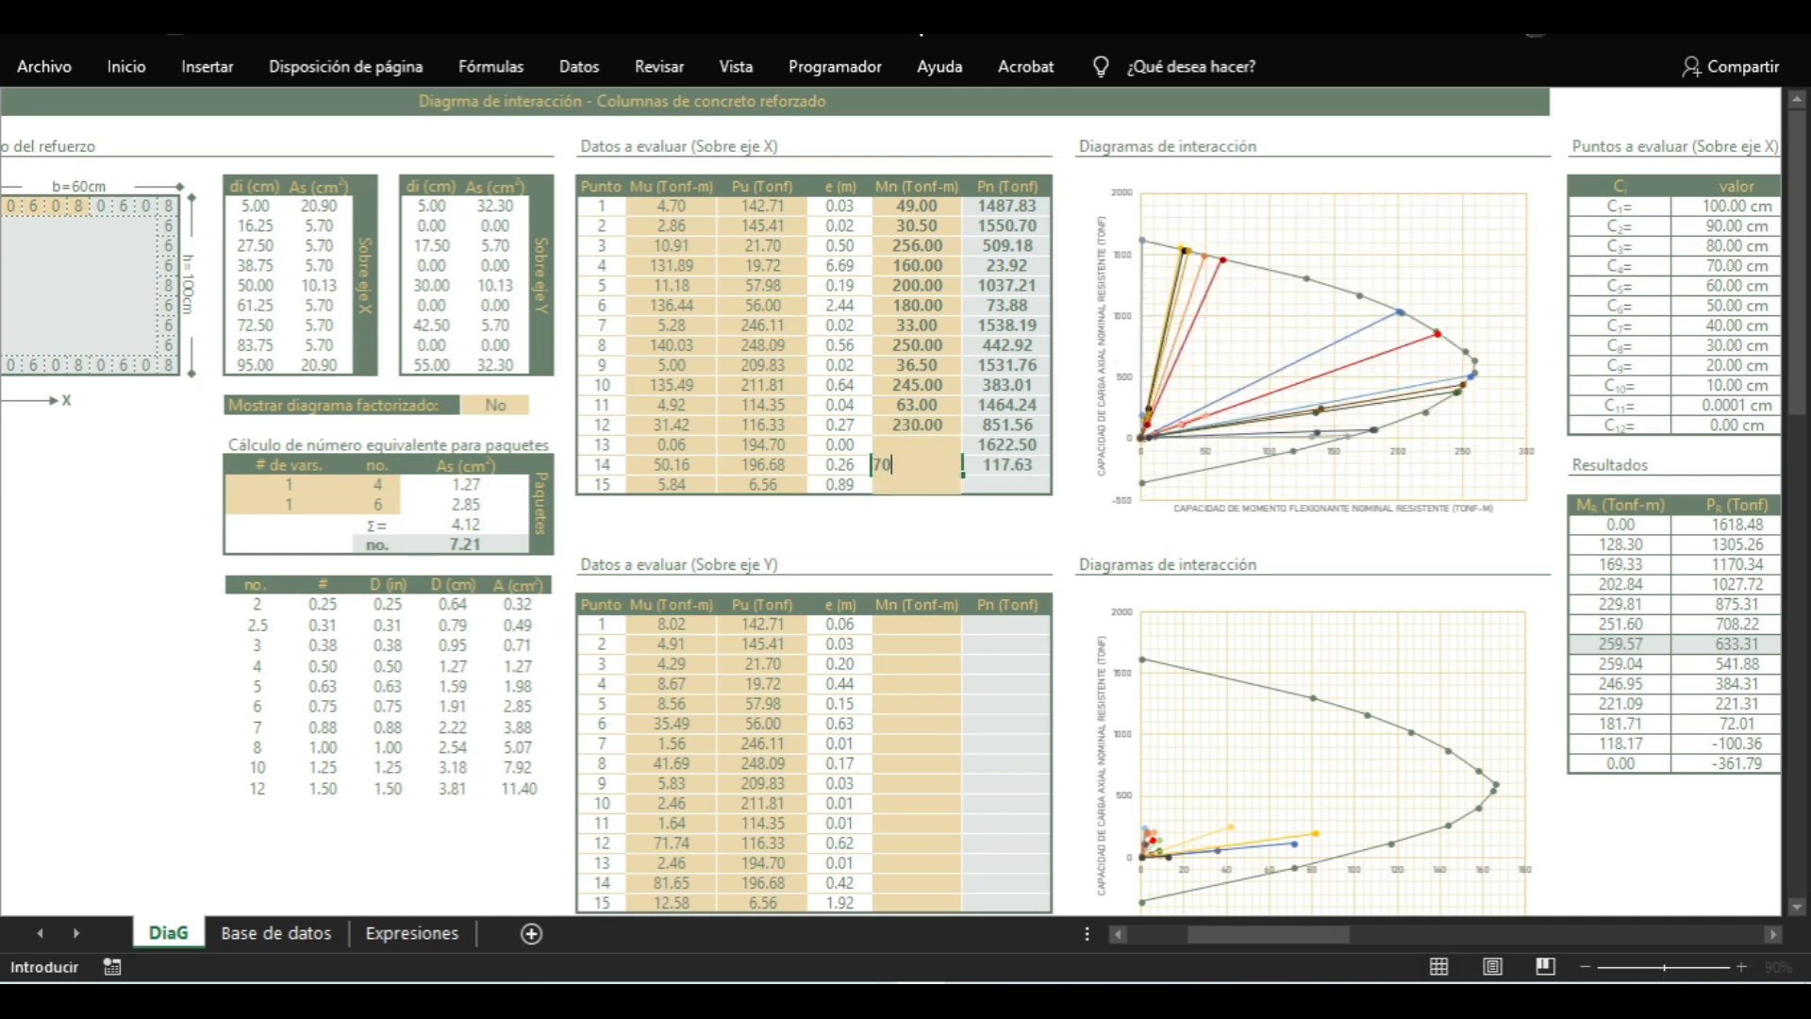
key("Return")
key("Up")
type("100")
key("Return")
key("Up")
type("230.0")
key("Return")
key("Up")
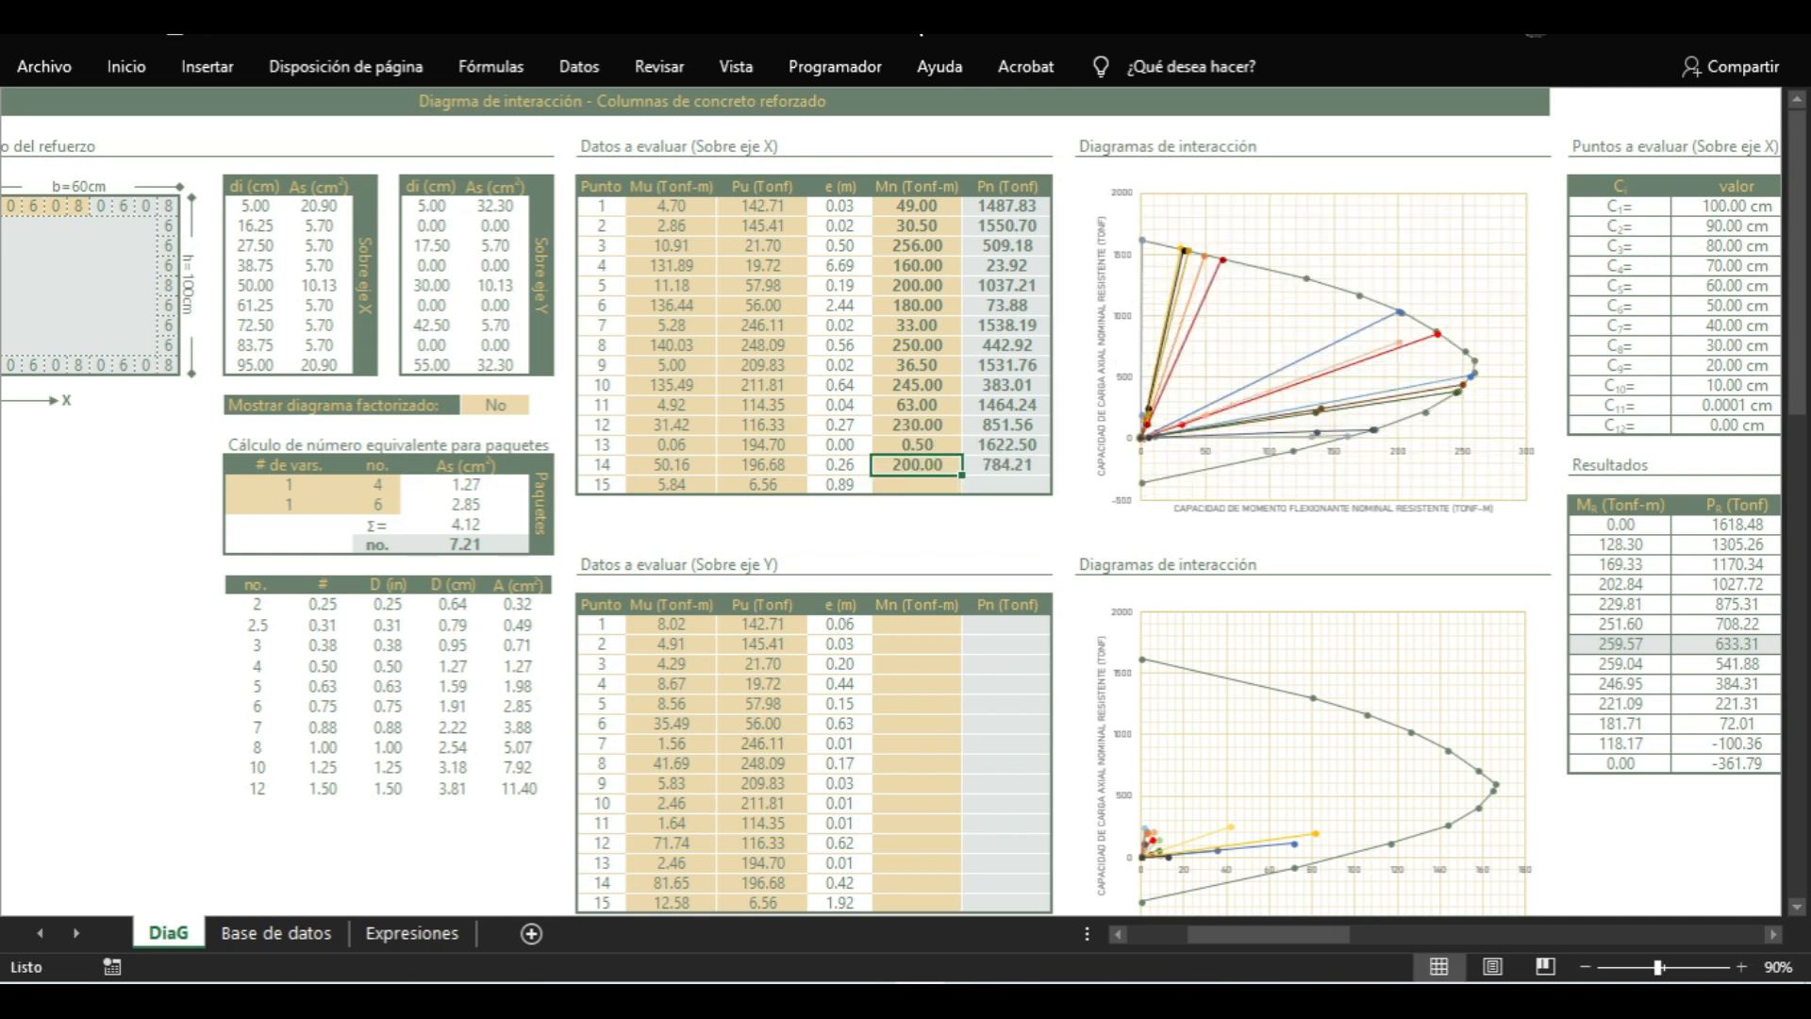
type("250")
key("Return")
key("Up")
type("230")
key("Return")
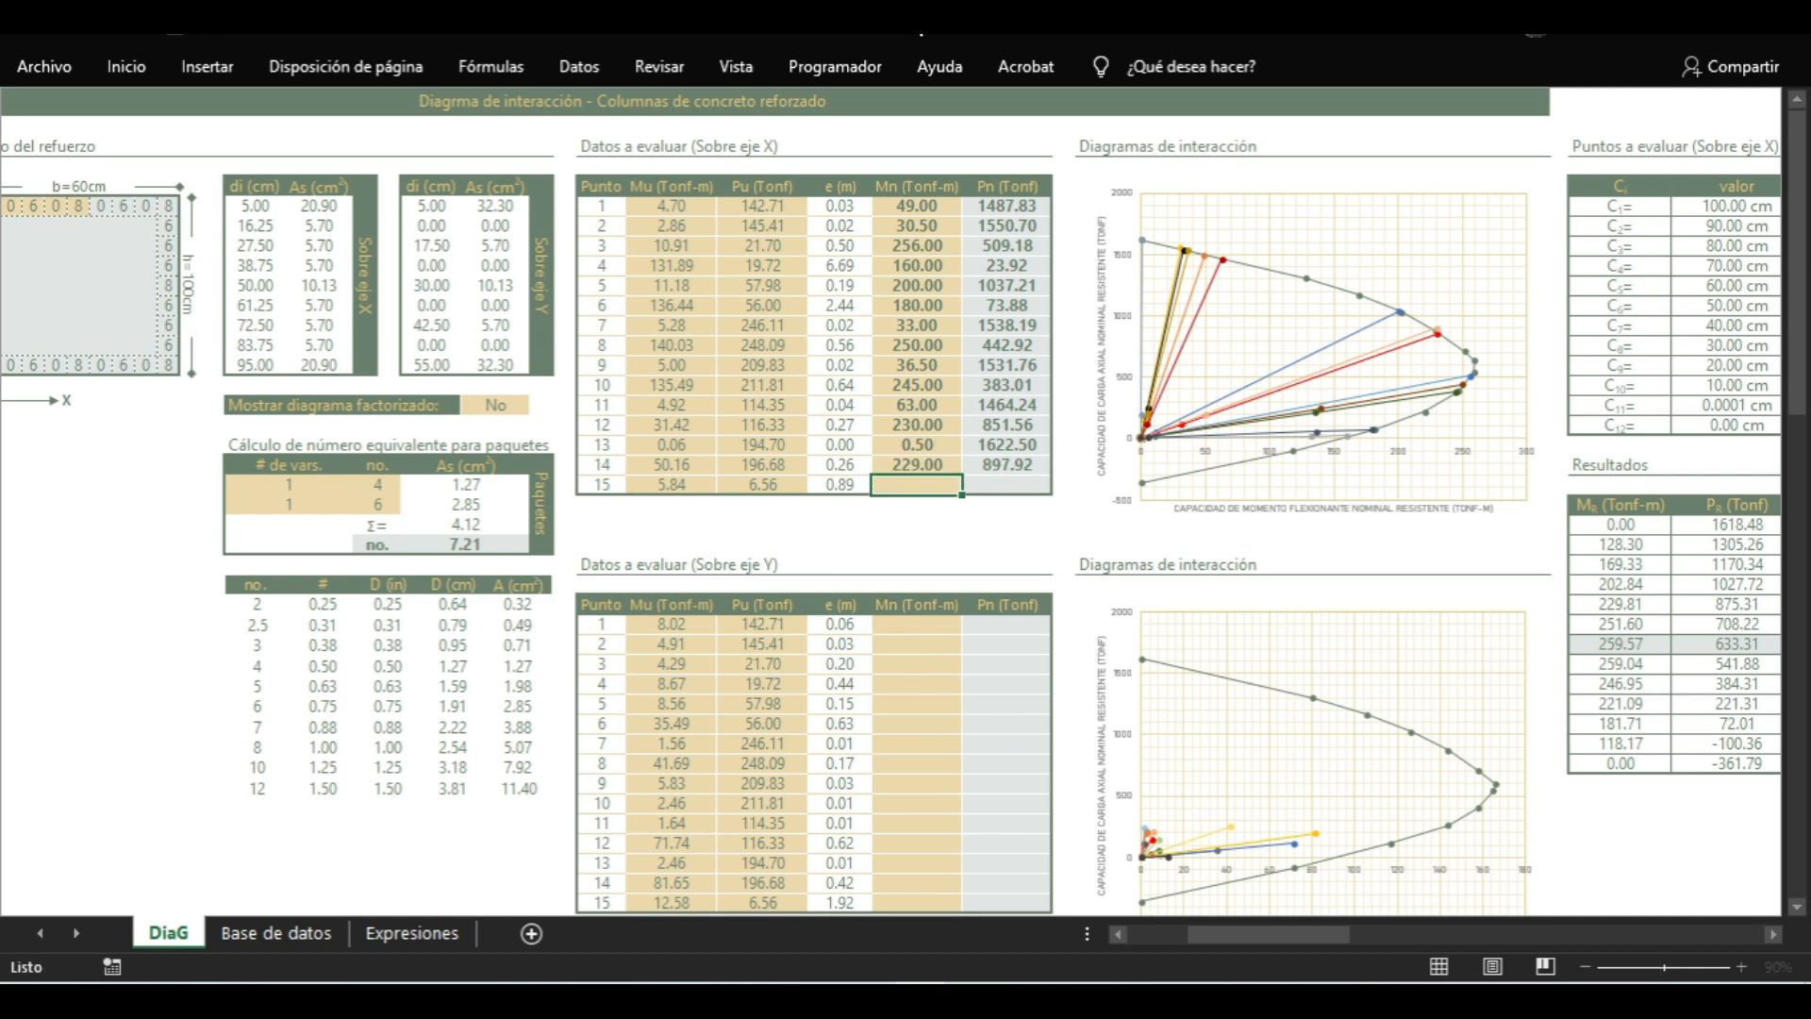
Adjust point 15's Mn in the X-axis table to 225 Tonf-m so its line meets the interaction curve
type("100")
key("Return")
key("Up")
type("220")
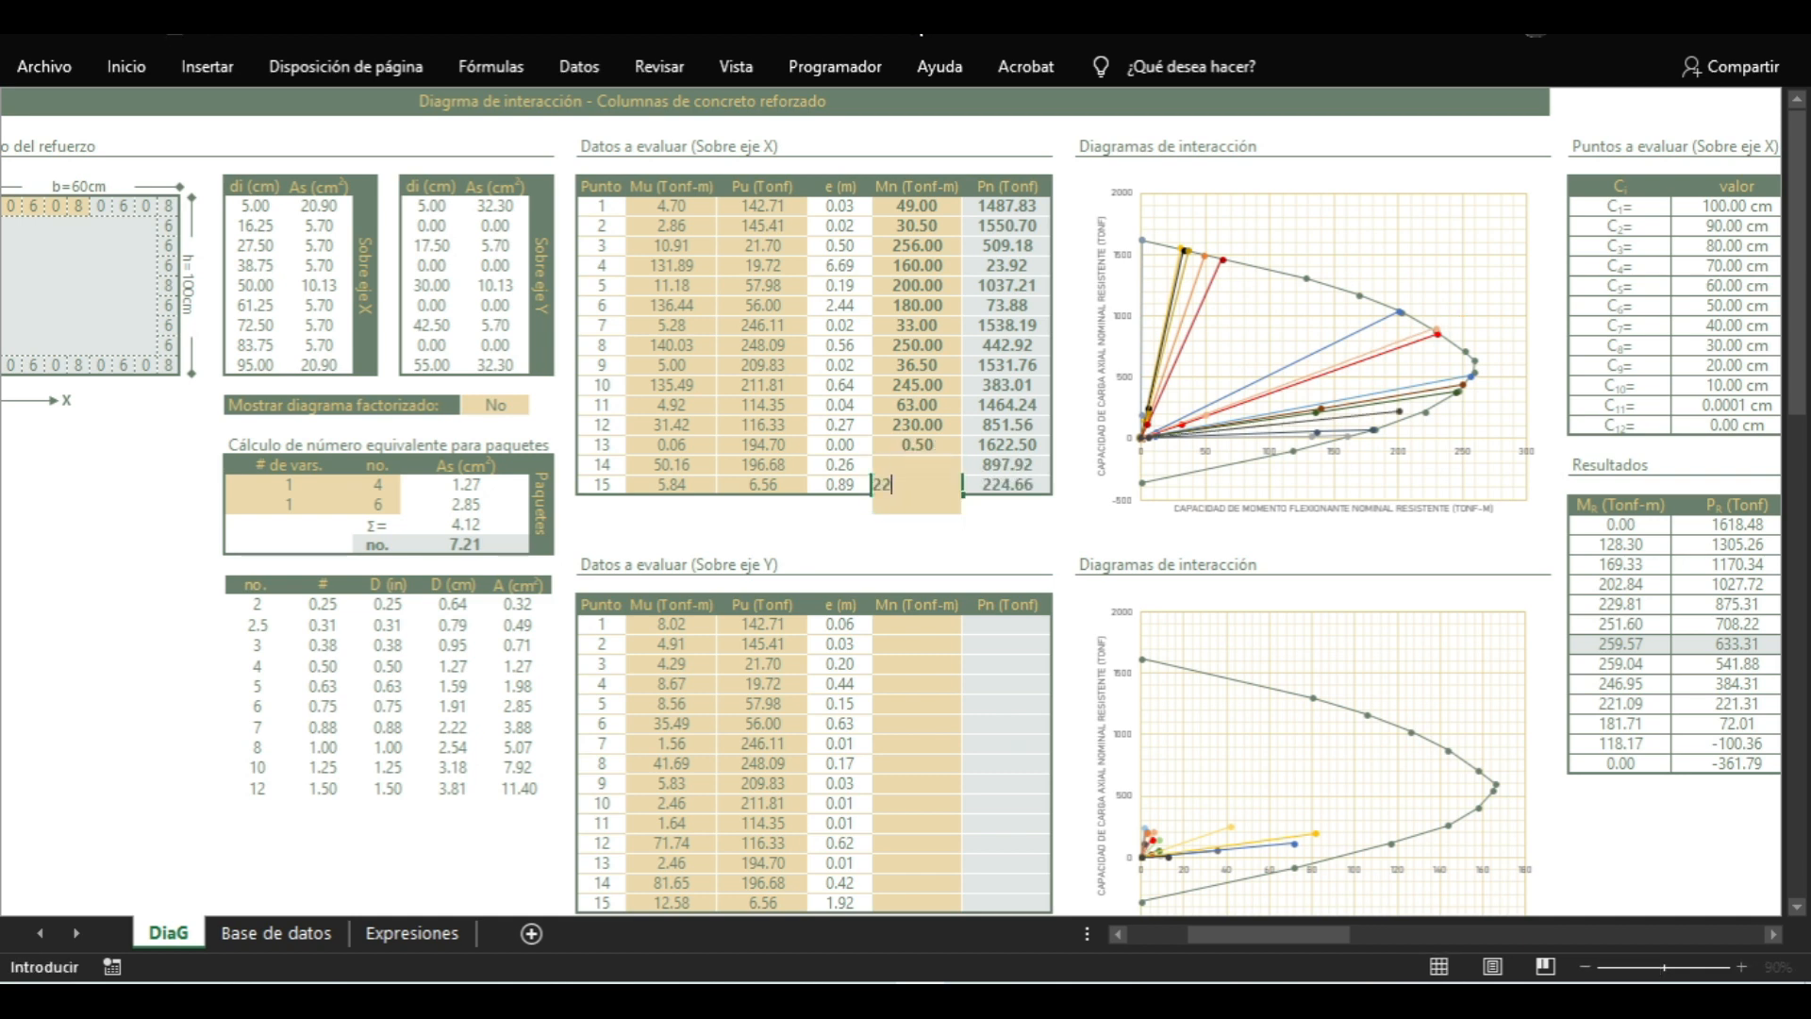
key("Return")
key("Up")
type("230")
key("Return")
key("Up")
type("225")
key("Return")
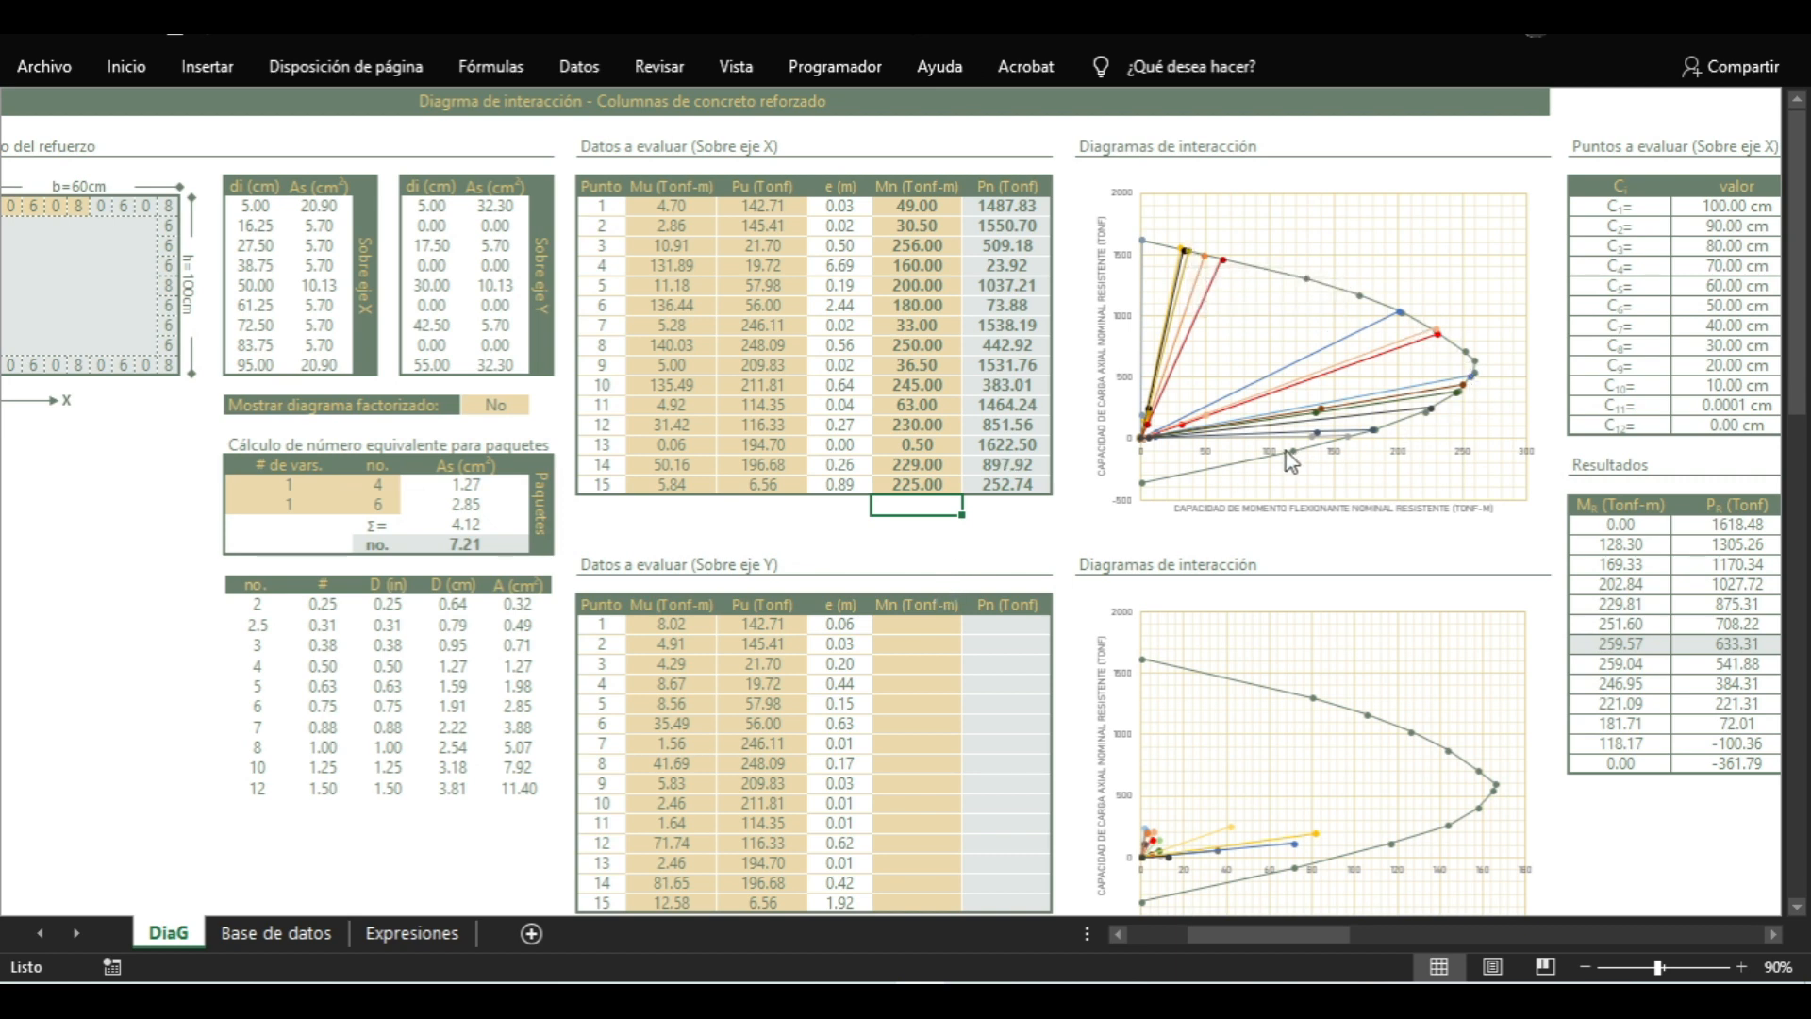
Adjust point 1's Mn in the Y-axis table to 74.5 Tonf-m so its line meets the interaction curve
left_click(914, 627)
type("100")
key("Return")
key("Up")
type("90")
key("Return")
key("Up")
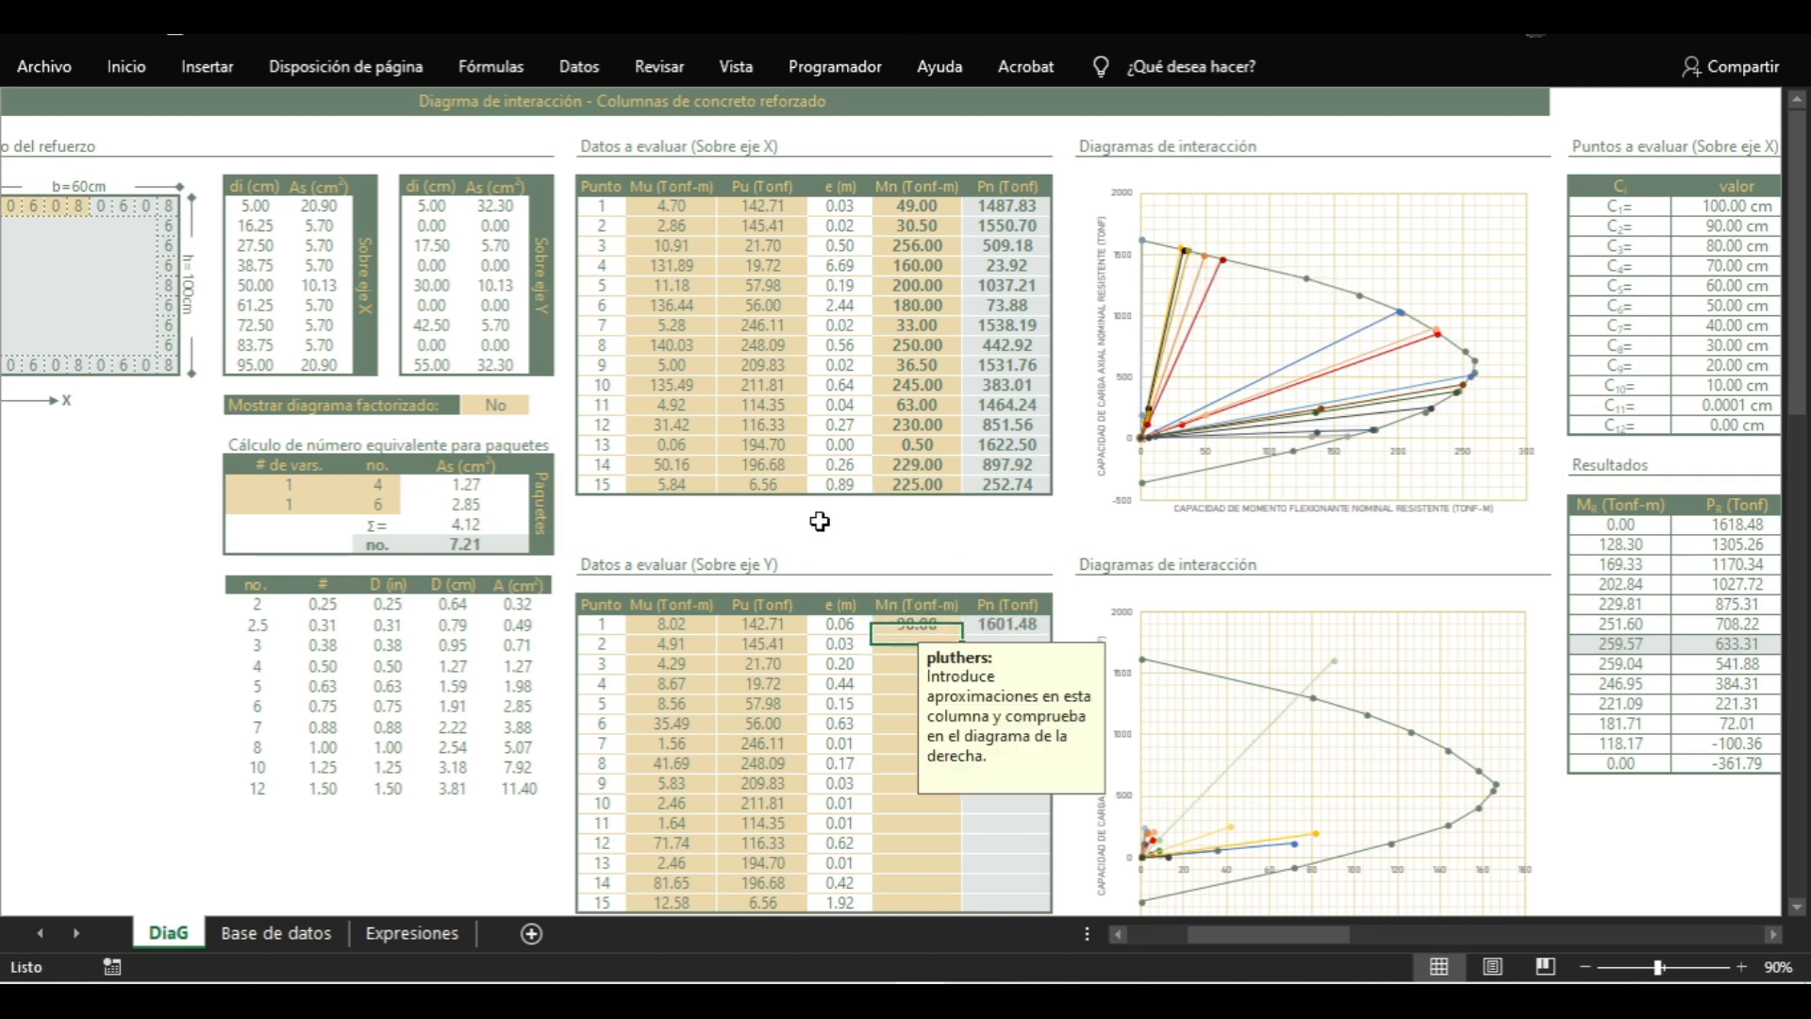
type("50")
key("Return")
key("Up")
type("70")
key("Return")
key("Up")
type("75")
key("Return")
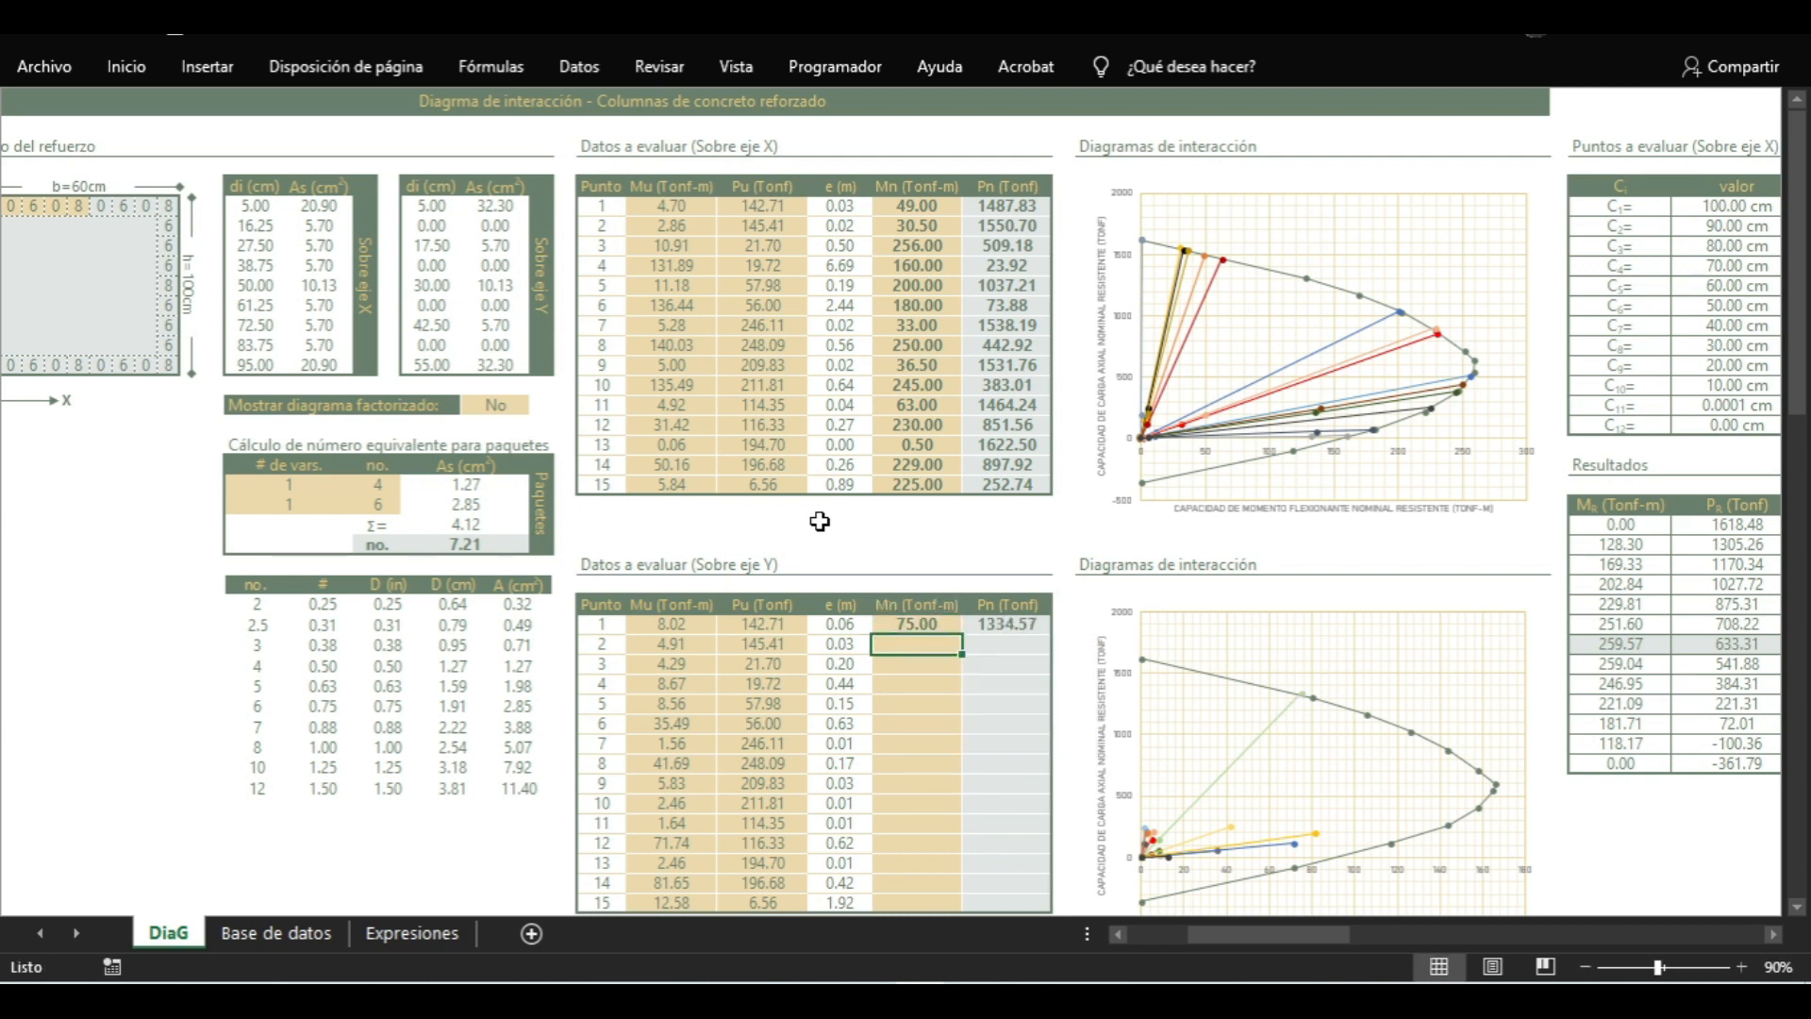
key("Up")
type("74.5")
key("Return")
Adjust point 2's Mn in the Y-axis table to 48 Tonf-m so its line meets the interaction curve
type("100")
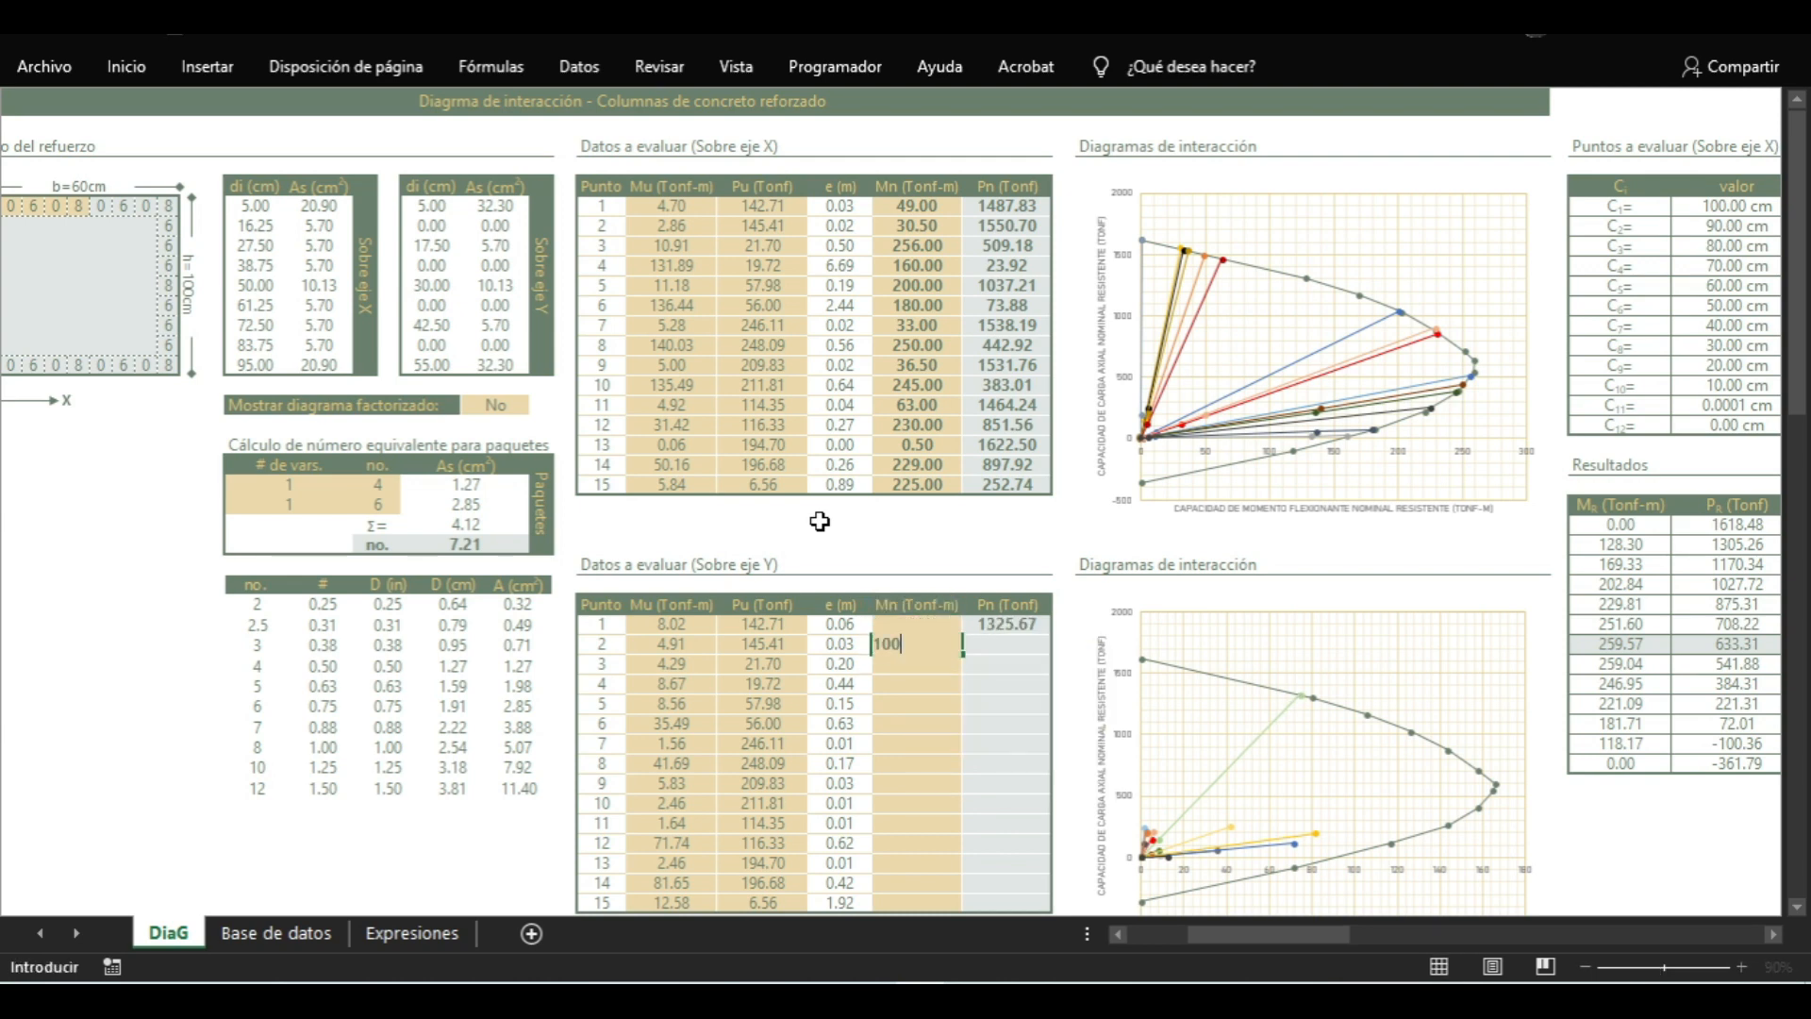
key("Return")
key("Up")
type("60")
key("Return")
key("Up")
type("50")
key("Return")
key("Up")
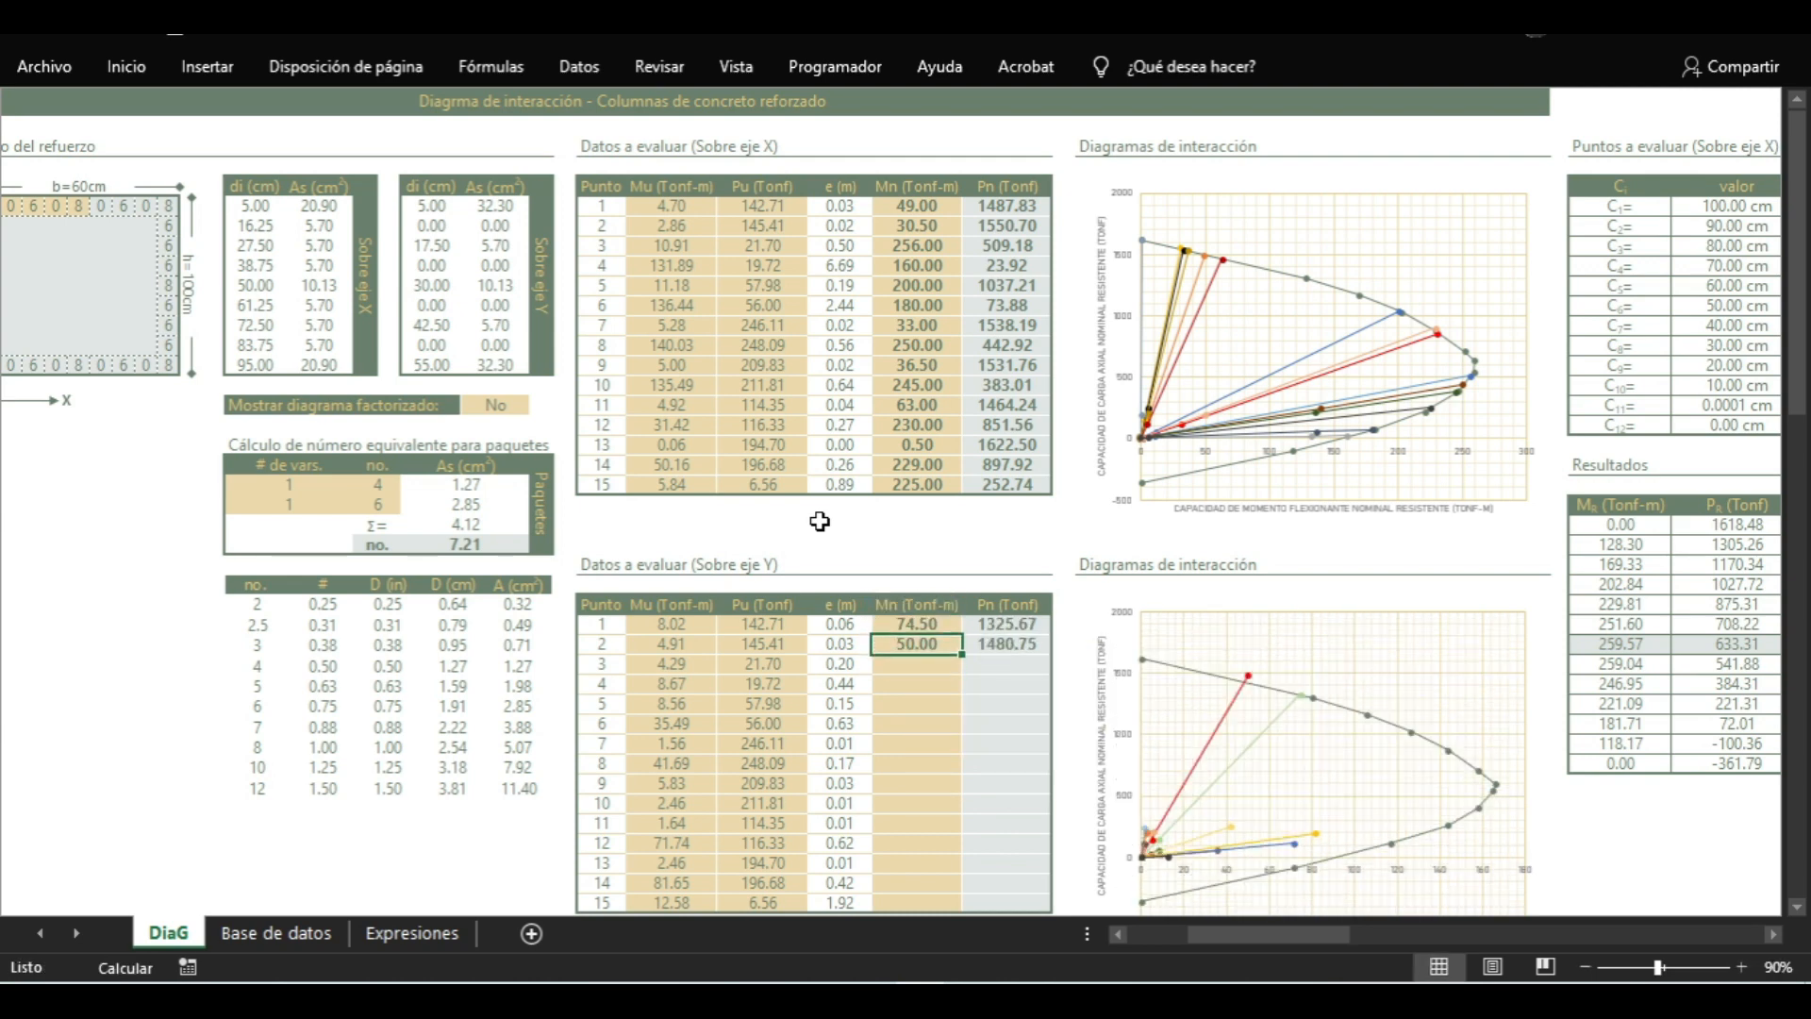
type("45")
key("Return")
key("Up")
type("48")
key("Return")
Adjust point 3's Mn in the Y-axis table to 152 Tonf-m so its line meets the interaction curve
type("180.0")
key("Return")
key("Up")
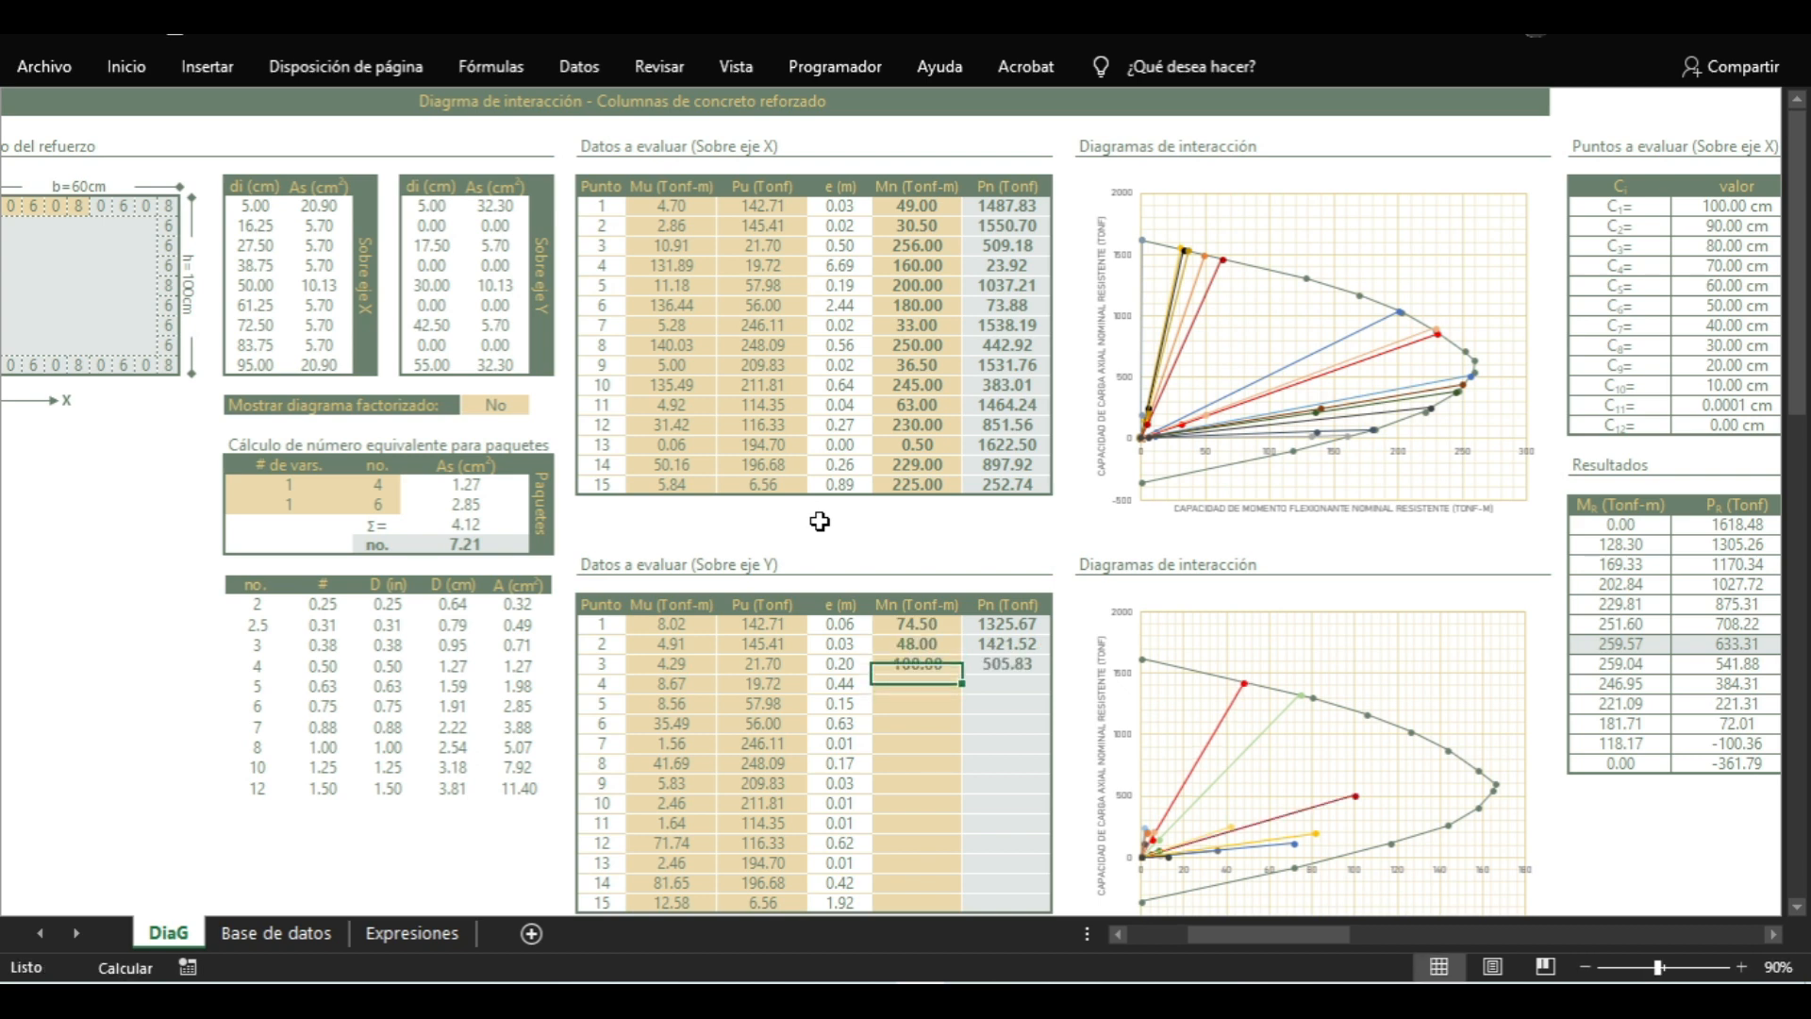
type("200")
key("Return")
key("Up")
type("180")
key("Return")
key("Up")
type("150")
key("Return")
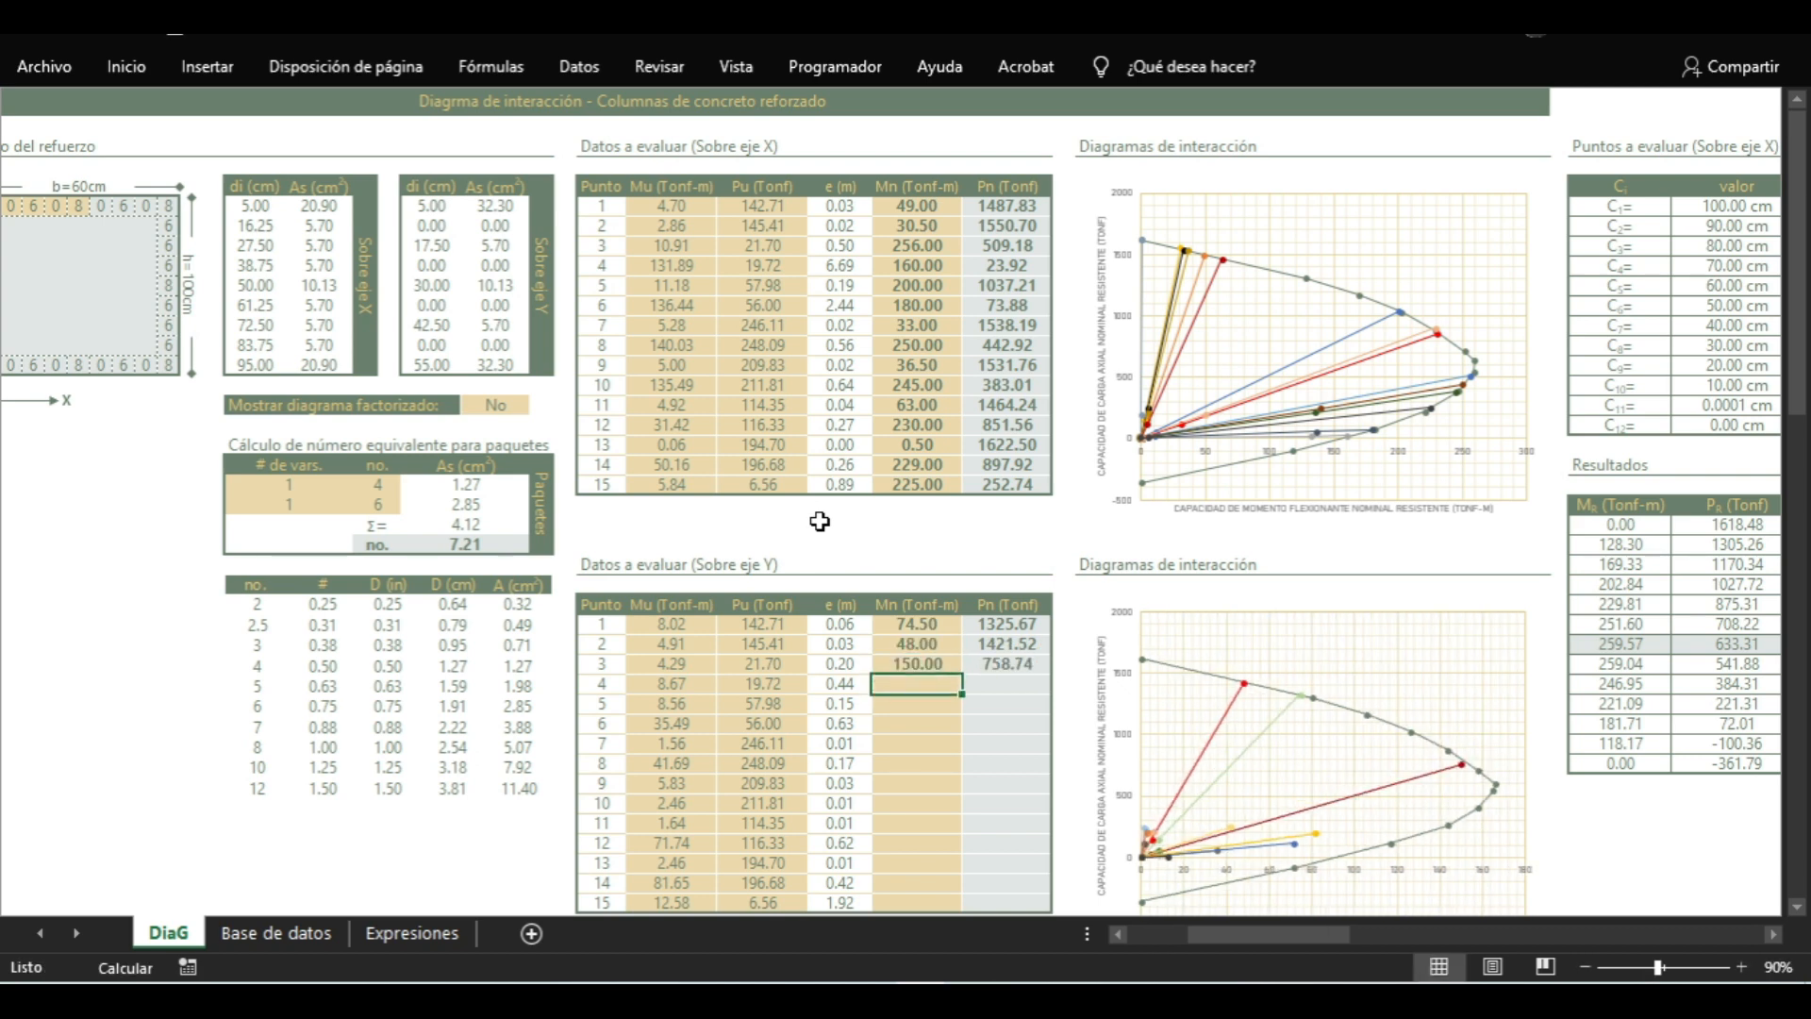
type("152")
key("Return")
Adjust point 4's Mn in the Y-axis table to 150 Tonf-m so its line meets the interaction curve
type("200")
key("Return")
key("Up")
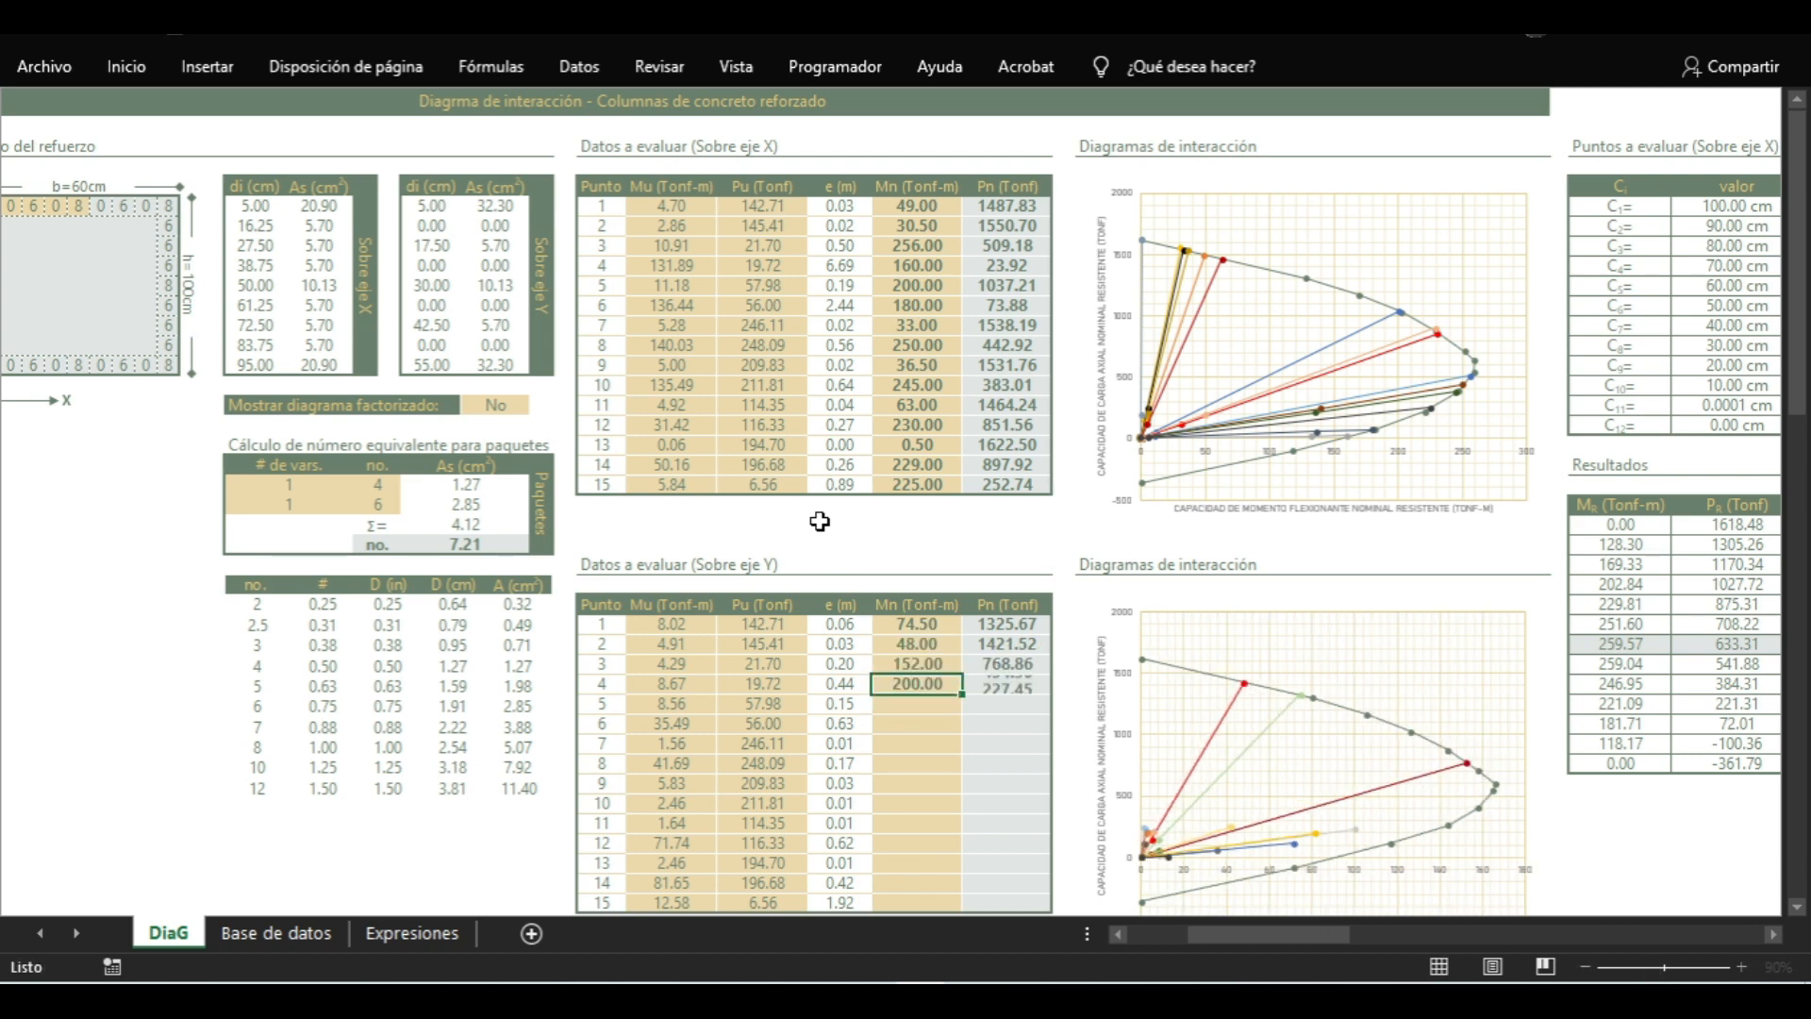
type("150")
key("Return")
Adjust point 5's Mn in the Y-axis table to 137.5 Tonf-m so its line meets the interaction curve
type("100")
key("Return")
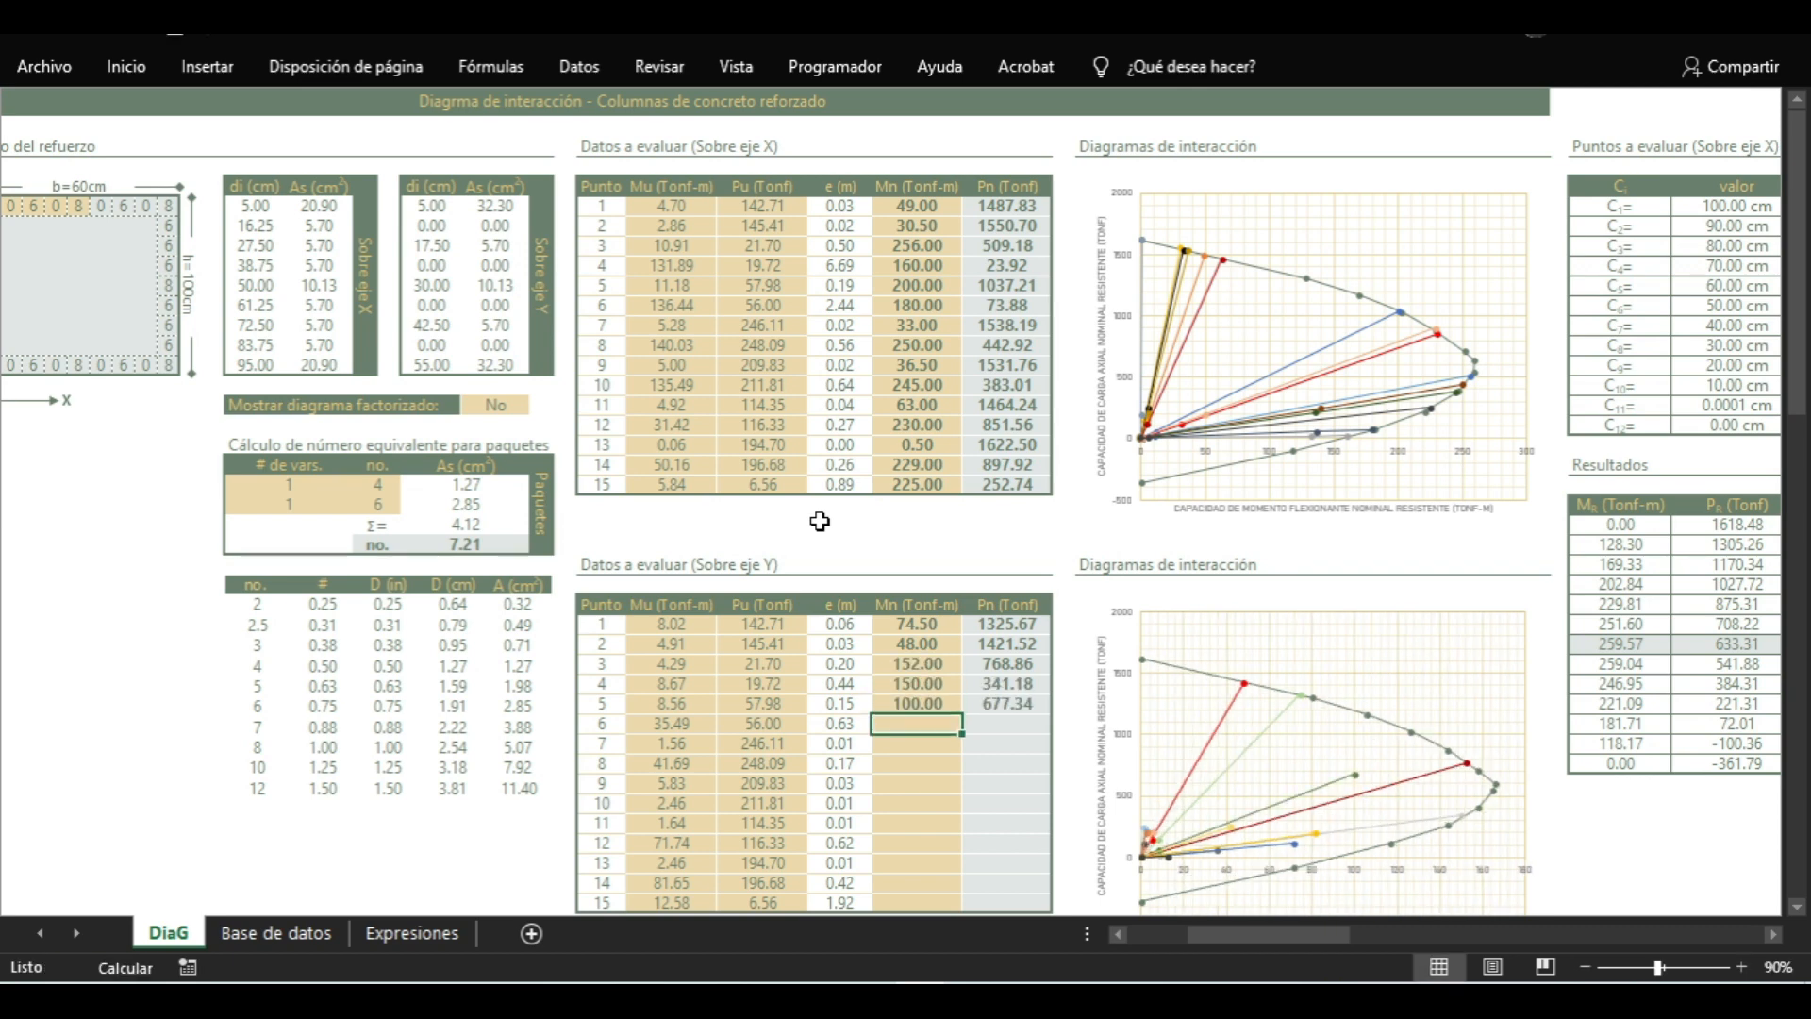
key("Up")
type("200")
key("Return")
key("Up")
type("160")
key("Return")
key("Up")
type("137")
key("Return")
key("Up")
type("137.5")
key("Return")
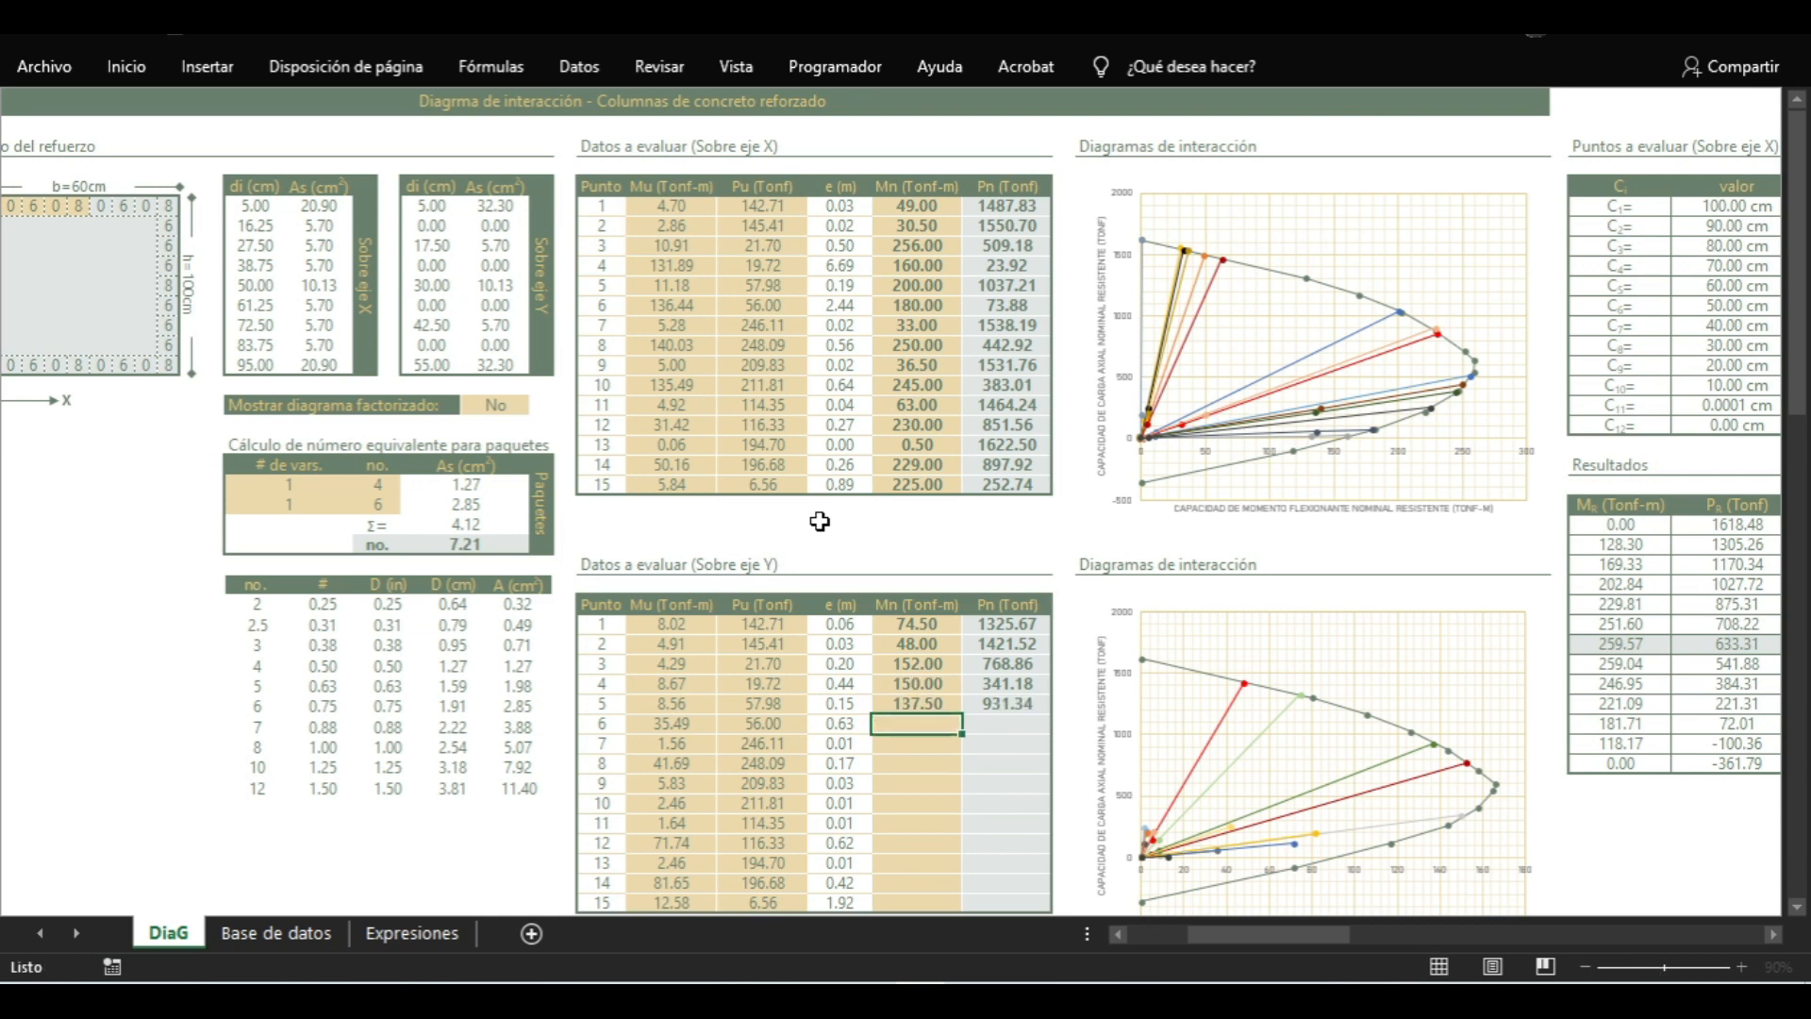
Adjust point 6's Mn in the Y-axis table to 140 Tonf-m so its line meets the interaction curve
type("100")
key("Return")
key("Up")
type("140")
key("Return")
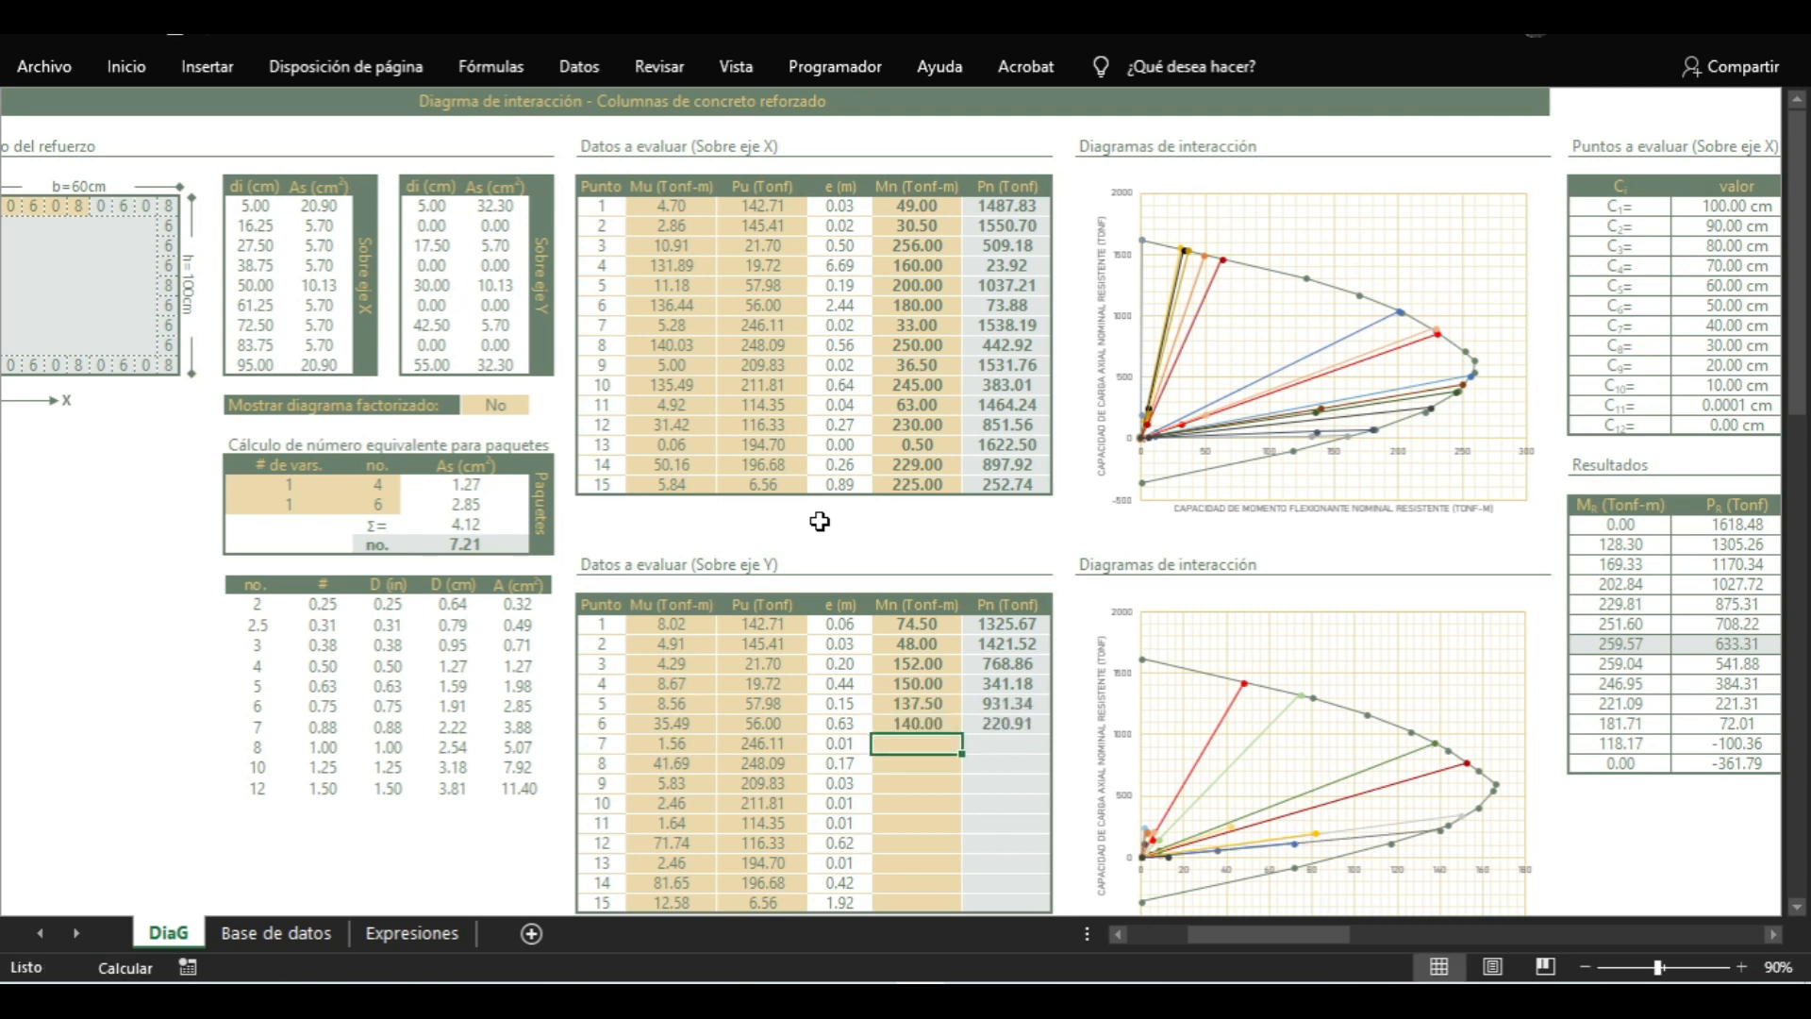
Adjust point 7's Mn in the Y-axis table to 10 Tonf-m so its line meets the interaction curve
type("100")
key("Return")
key("Up")
type("20")
key("Return")
key("Up")
type("10")
key("Return")
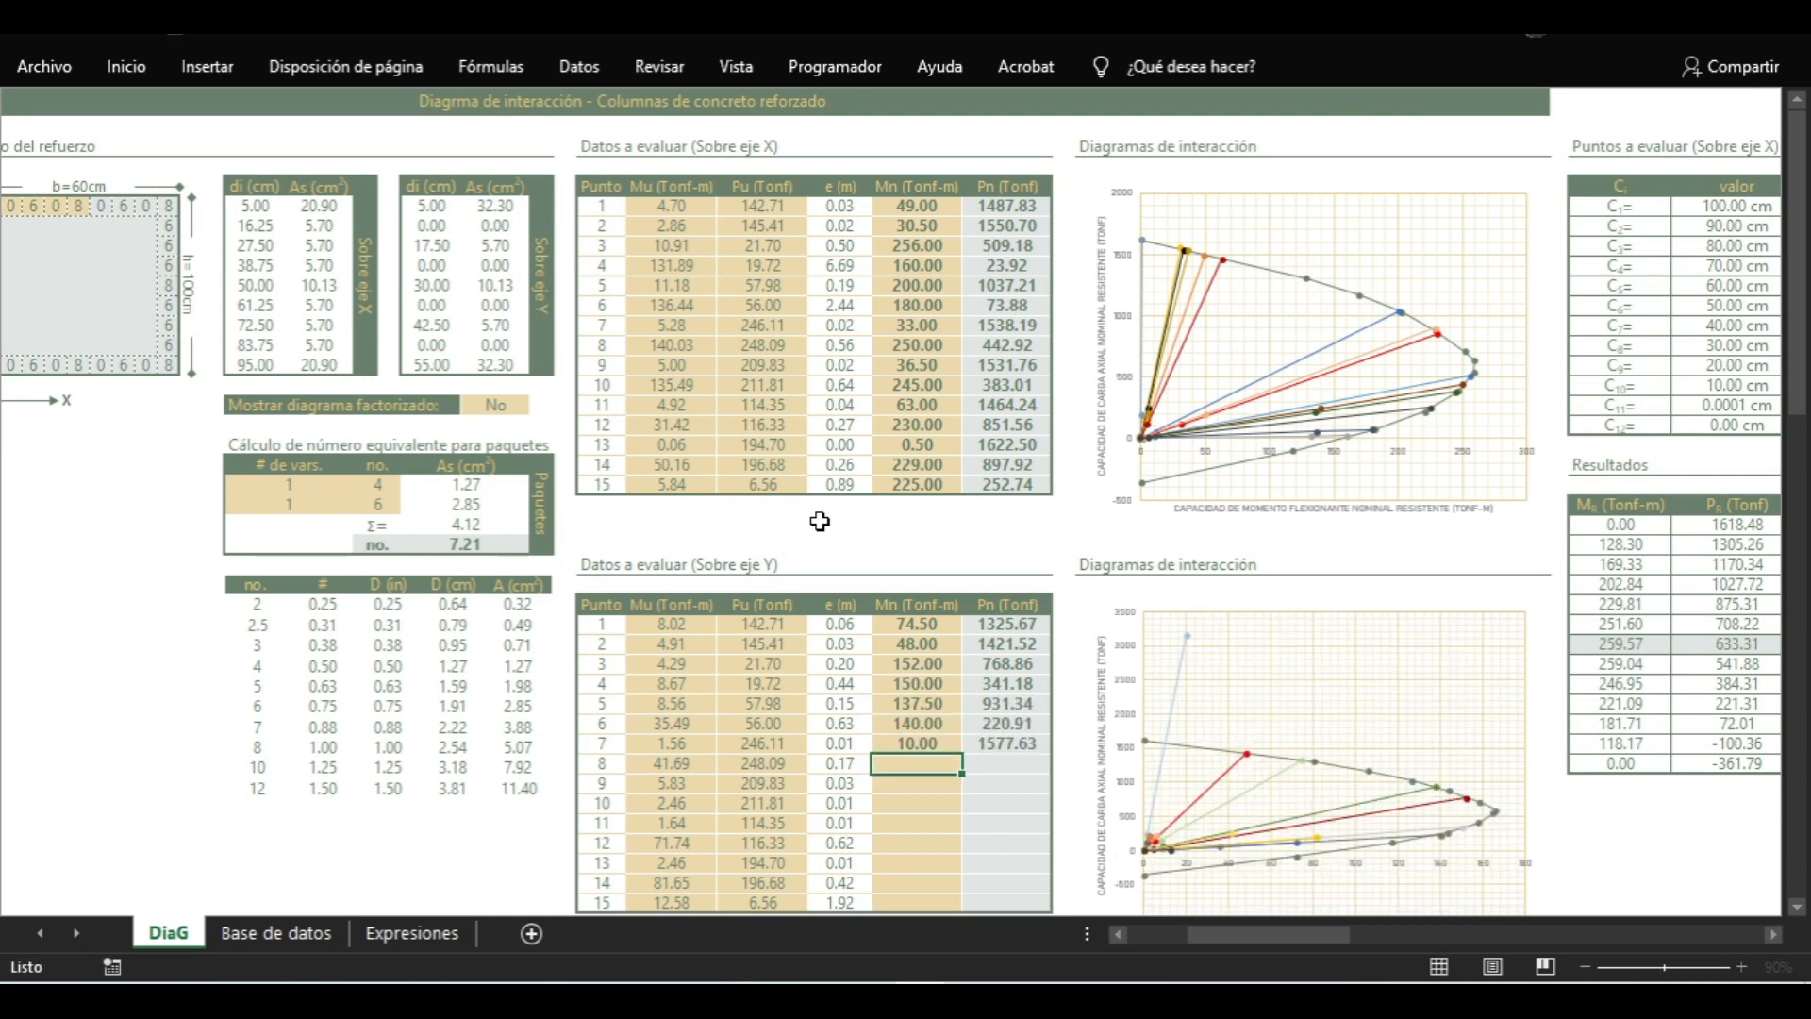
Adjust point 8's Mn in the Y-axis table to 145 Tonf-m so its line meets the interaction curve
type("100")
key("Return")
key("Up")
type("200")
key("Return")
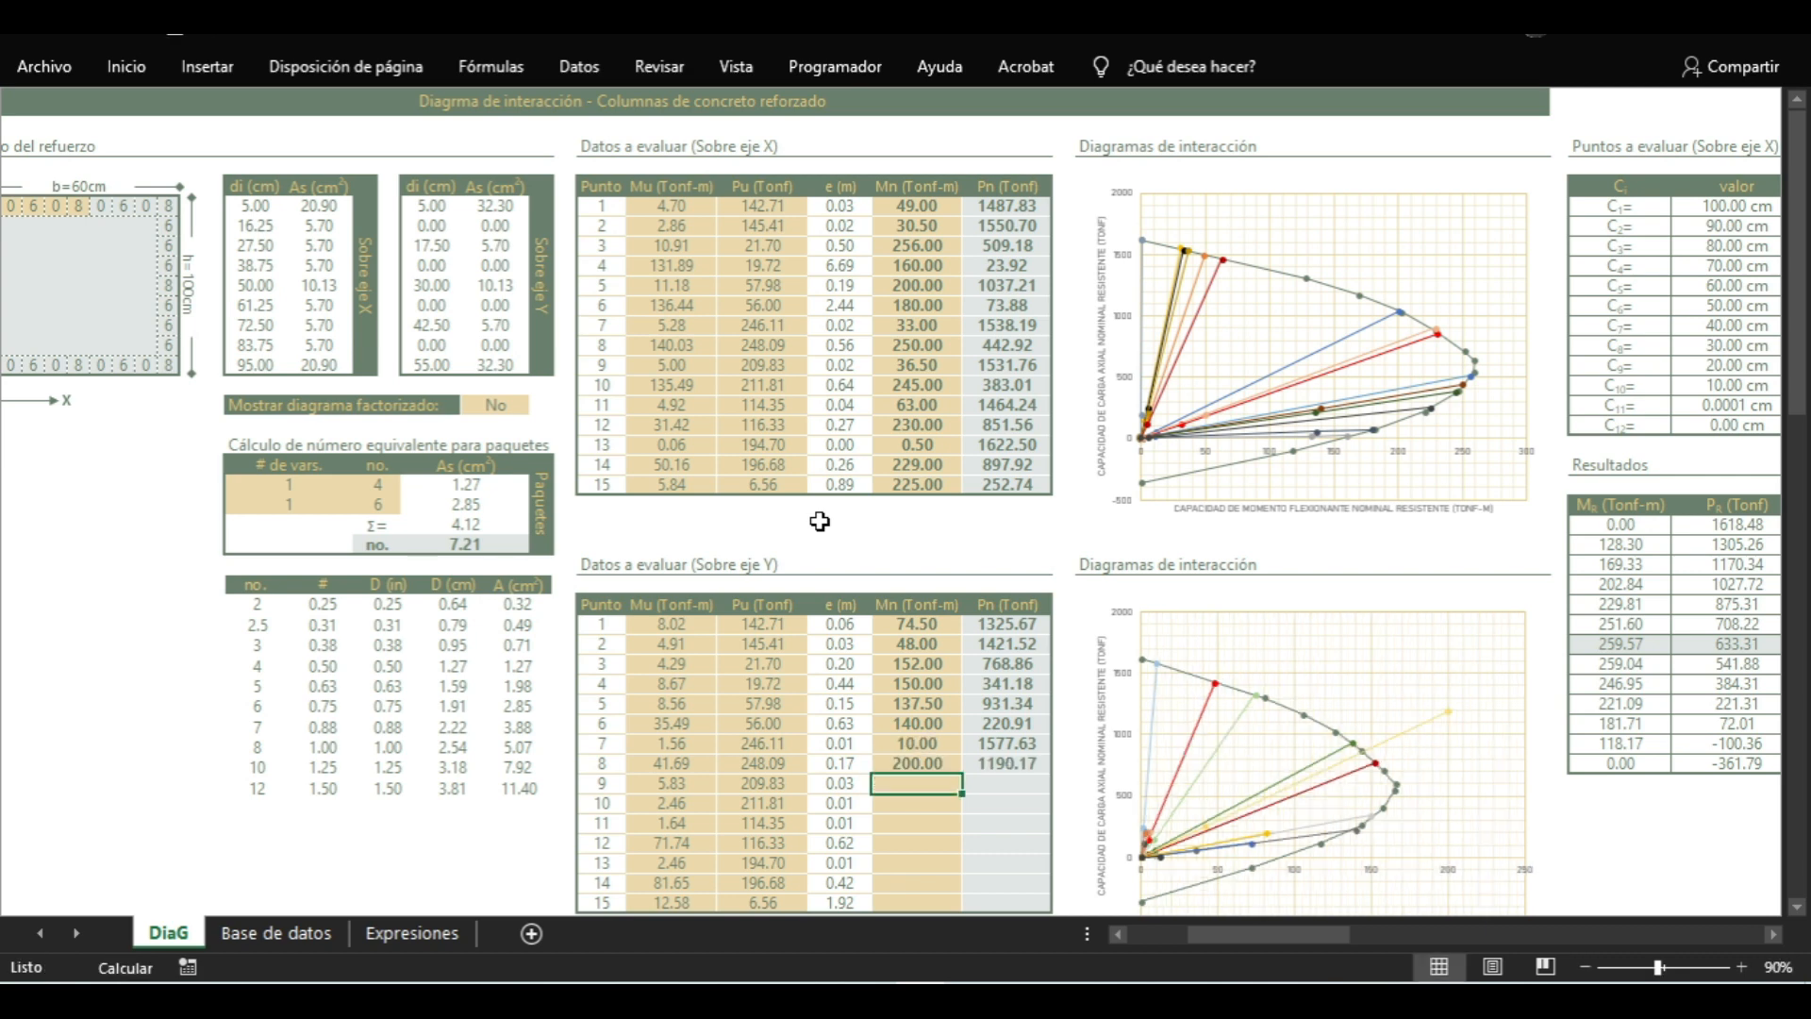
key("Up")
type("150")
key("Return")
key("Up")
type("140")
key("Return")
key("Up")
type("145")
key("Return")
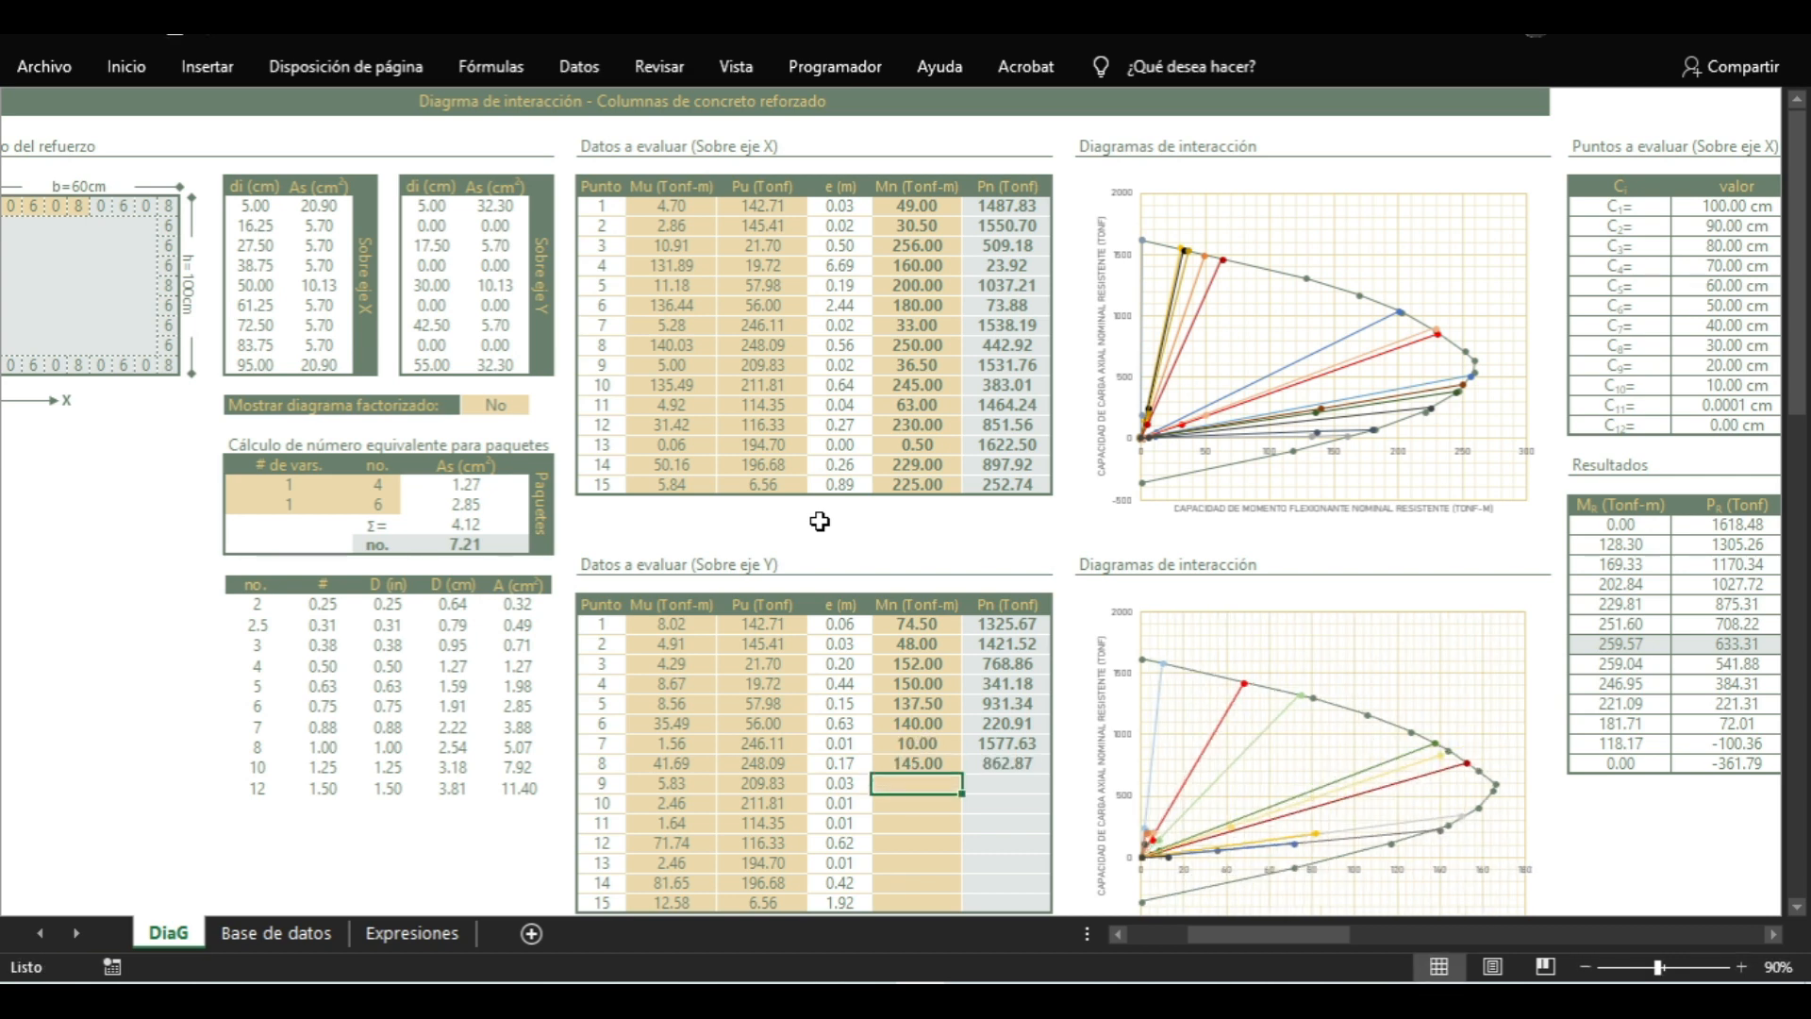
Adjust point 9's Mn in the Y-axis table to 40.5 Tonf-m so its line meets the interaction curve
type("100")
key("Return")
key("Up")
type("70")
key("Return")
key("Up")
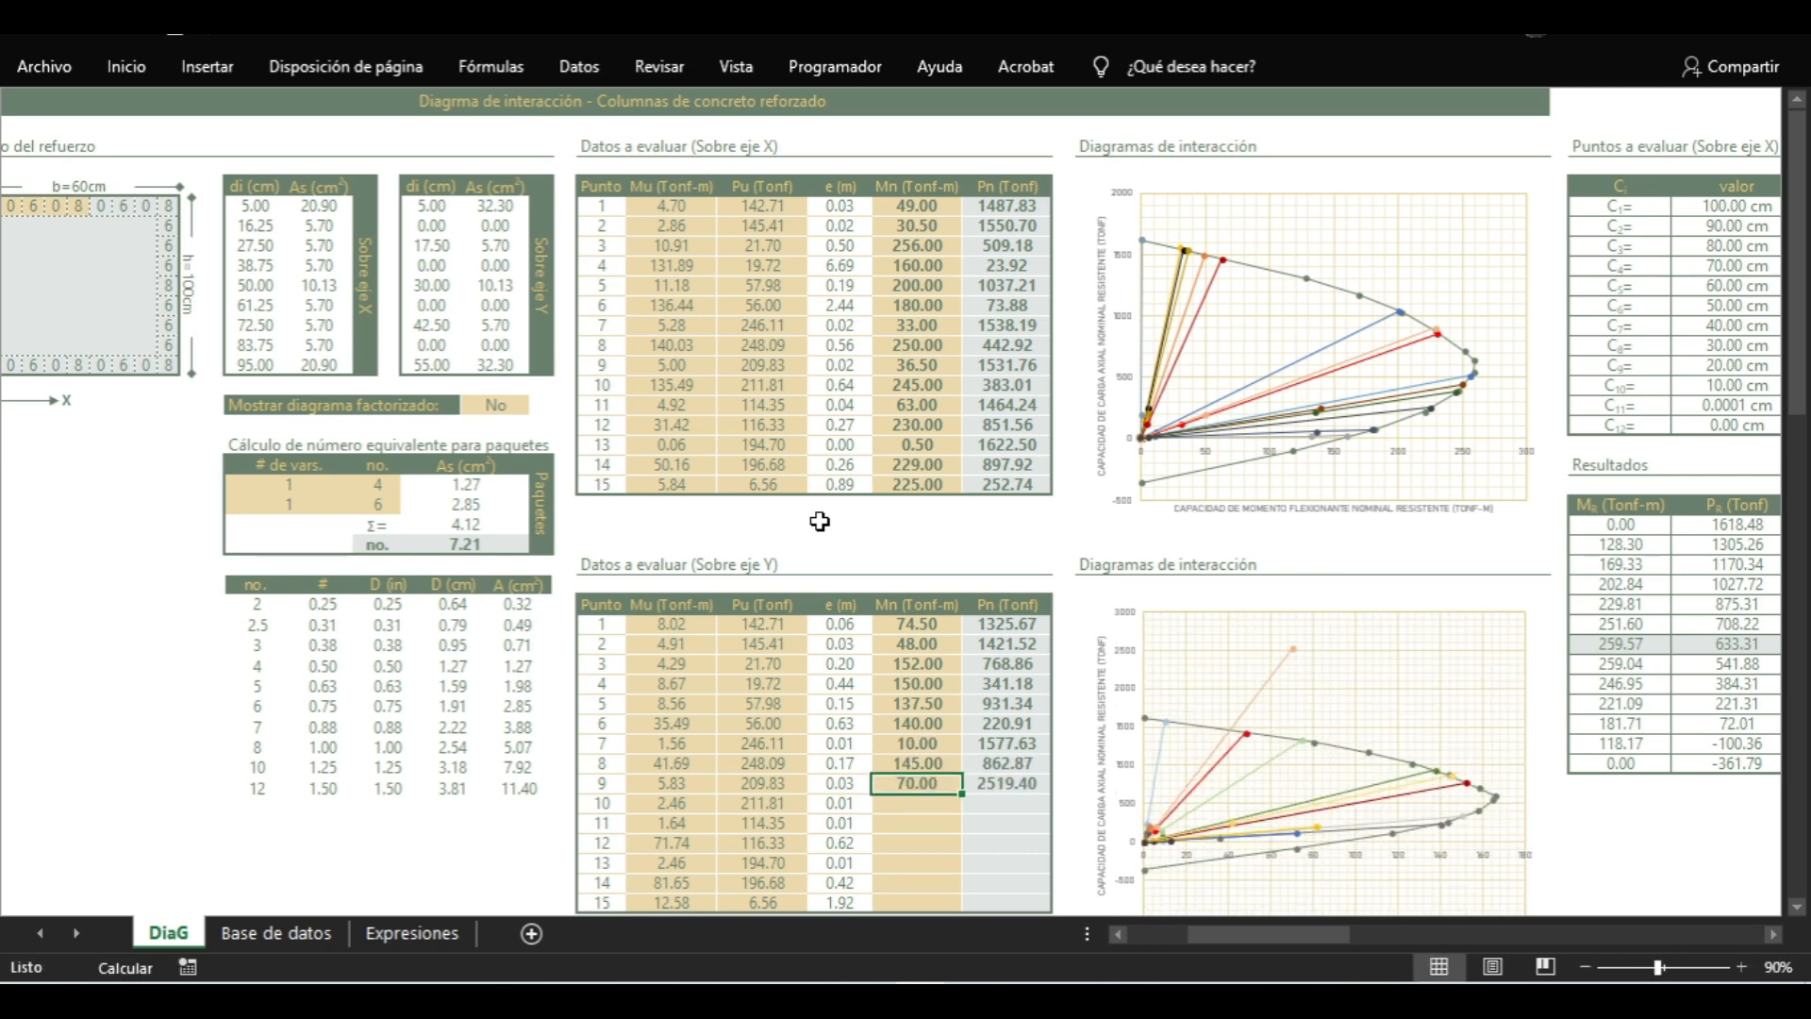
type("50")
key("Return")
type("40.5")
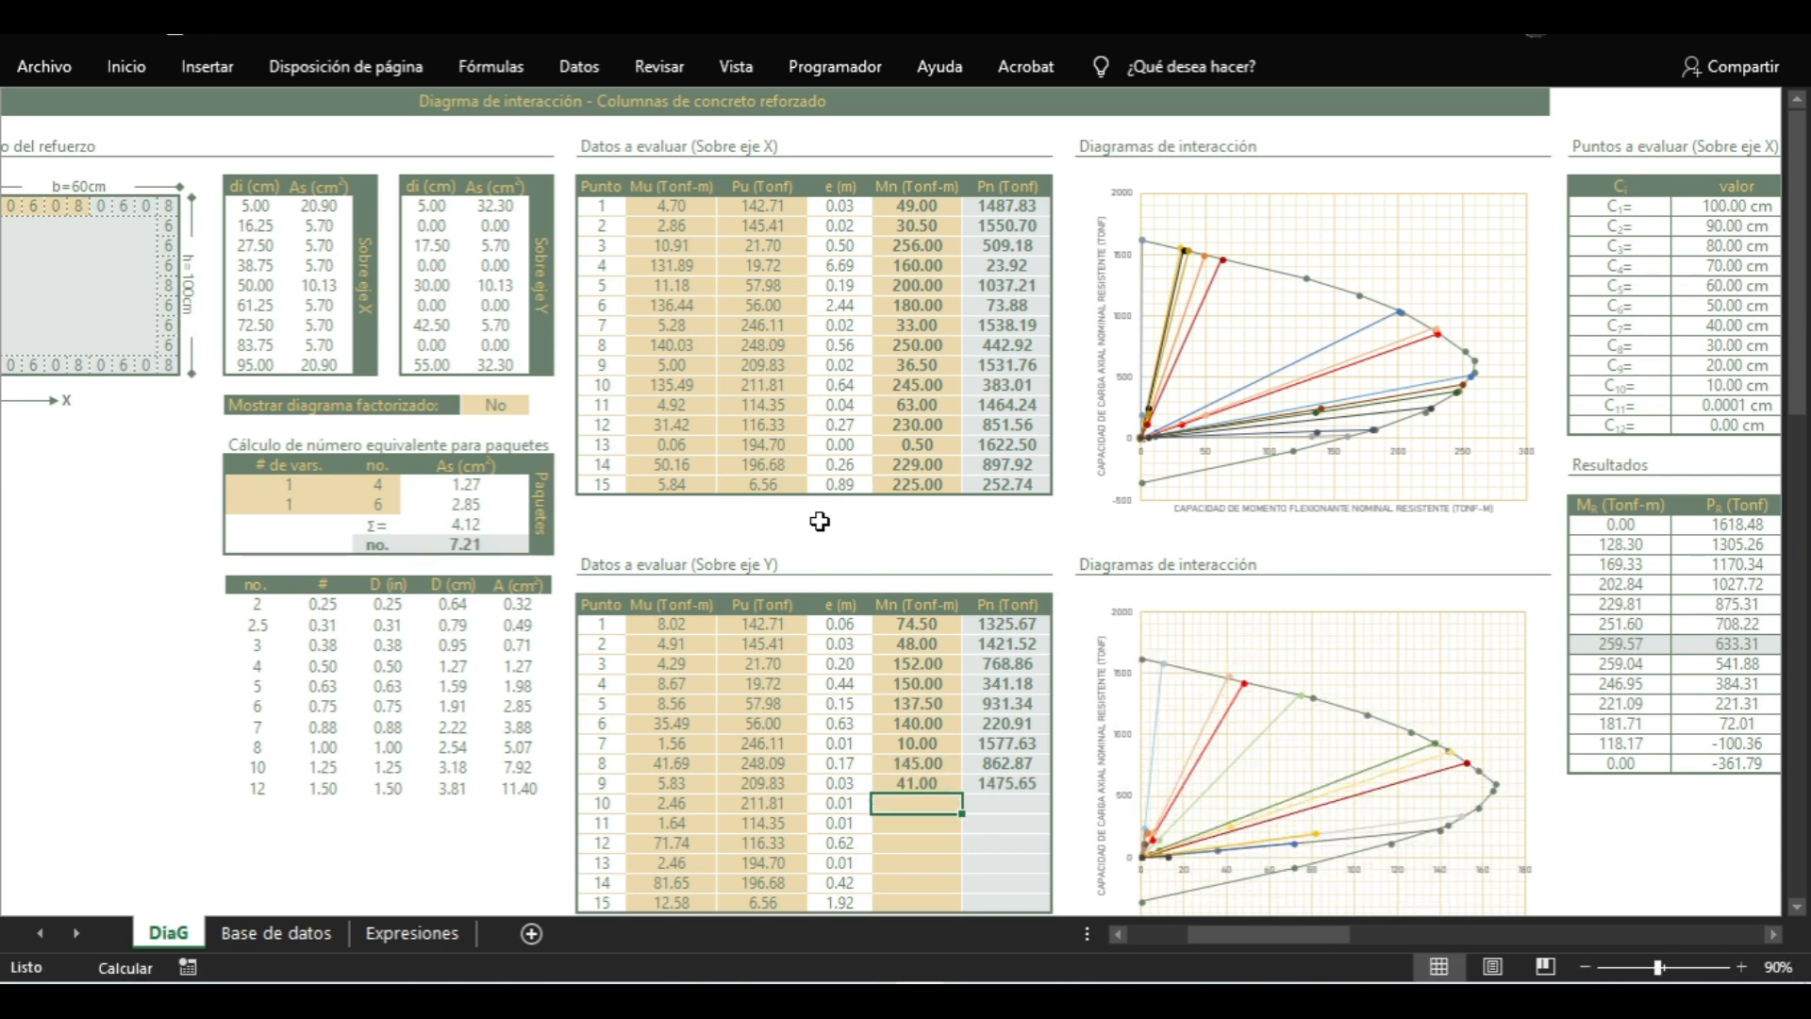
key("Return")
Adjust point 10's Mn in the Y-axis table to 18 Tonf-m so its line meets the interaction curve
type("100")
key("Return")
key("Up")
type("20")
key("Return")
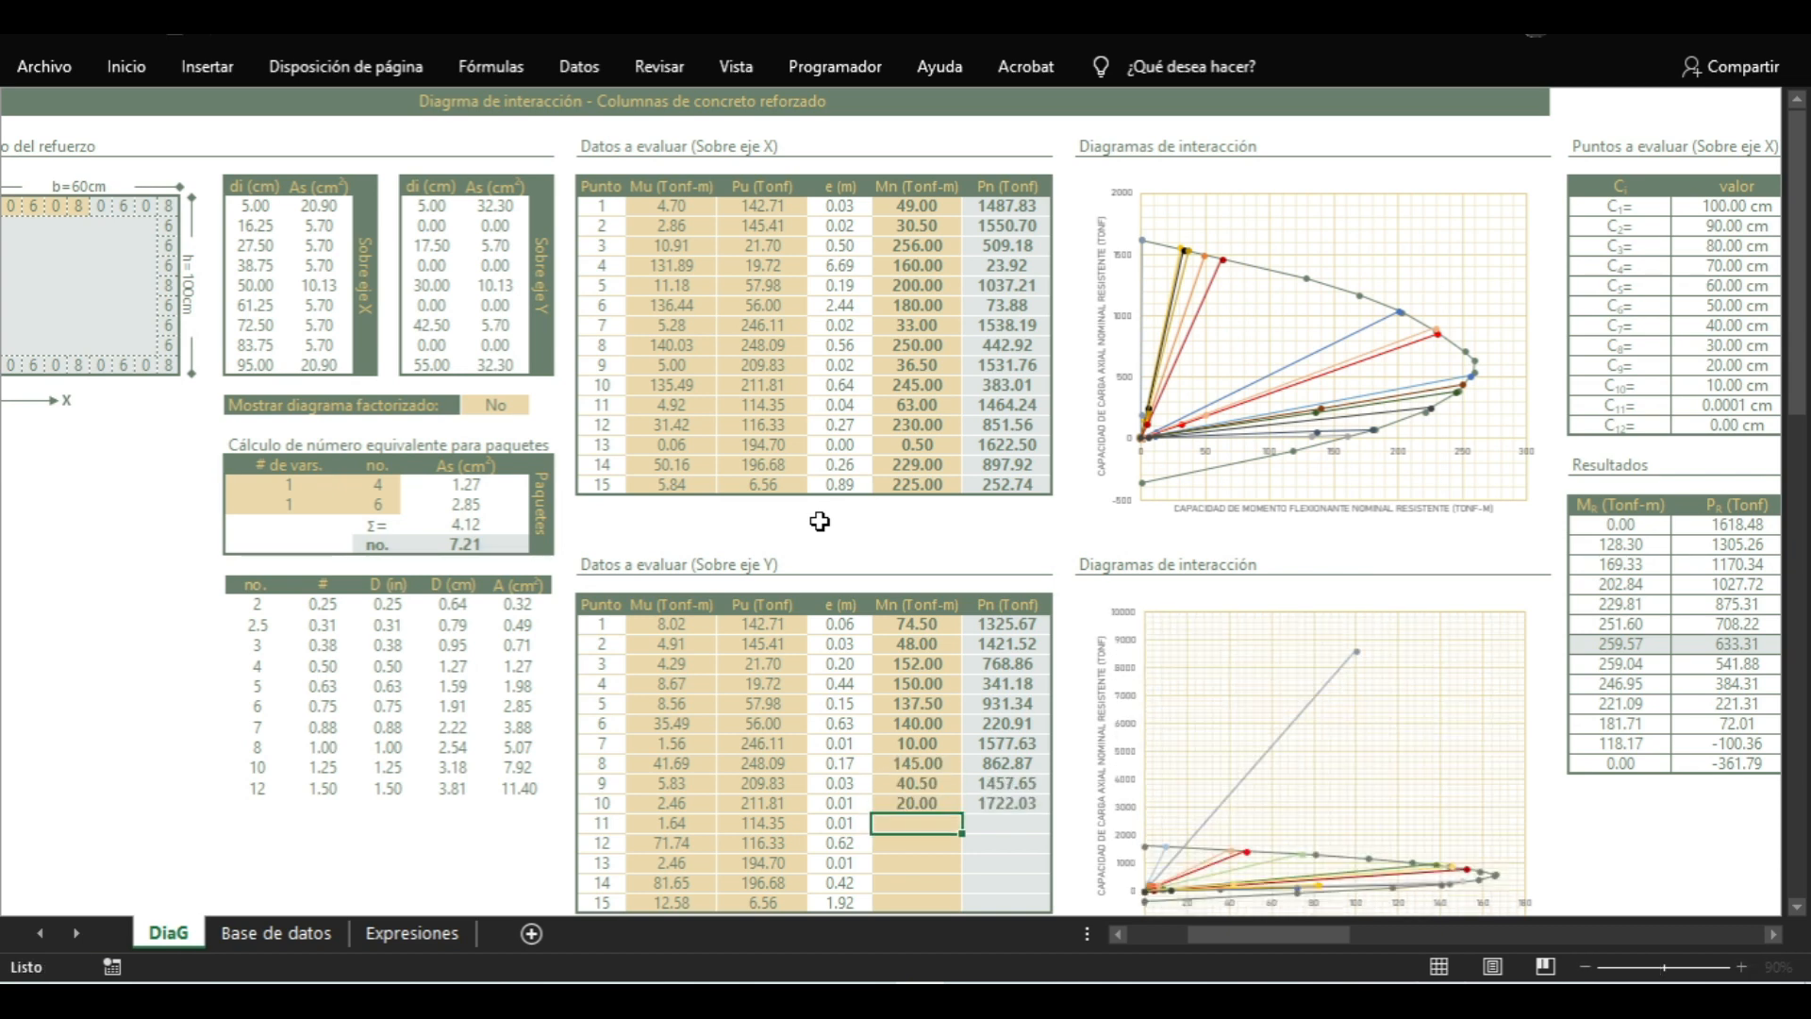
key("Up")
type("15")
key("Return")
key("Up")
type("18")
key("Return")
Adjust point 11's Mn in the Y-axis table to 22 Tonf-m so its line meets the interaction curve
type("100")
key("Return")
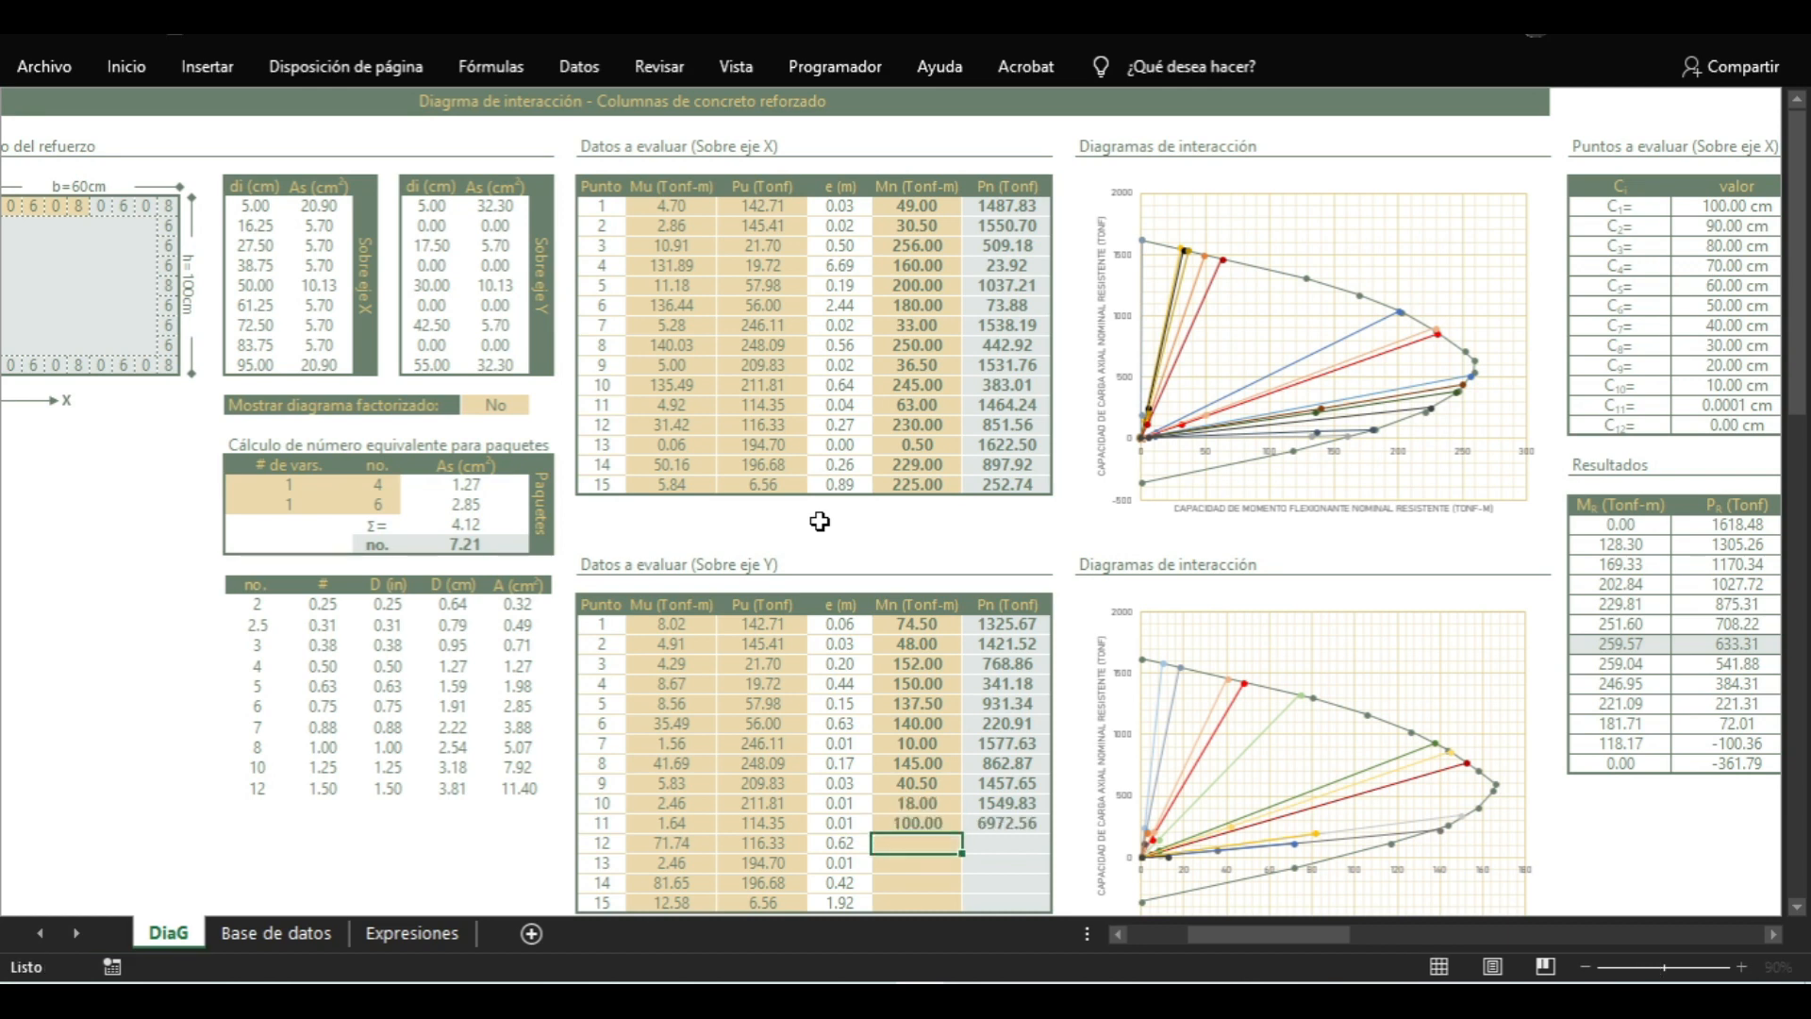
key("Up")
type("20")
key("Return")
key("Up")
type("22")
key("Return")
Adjust point 12's Mn in the Y-axis table to 136 Tonf-m so its line meets the interaction curve
type("100")
key("Return")
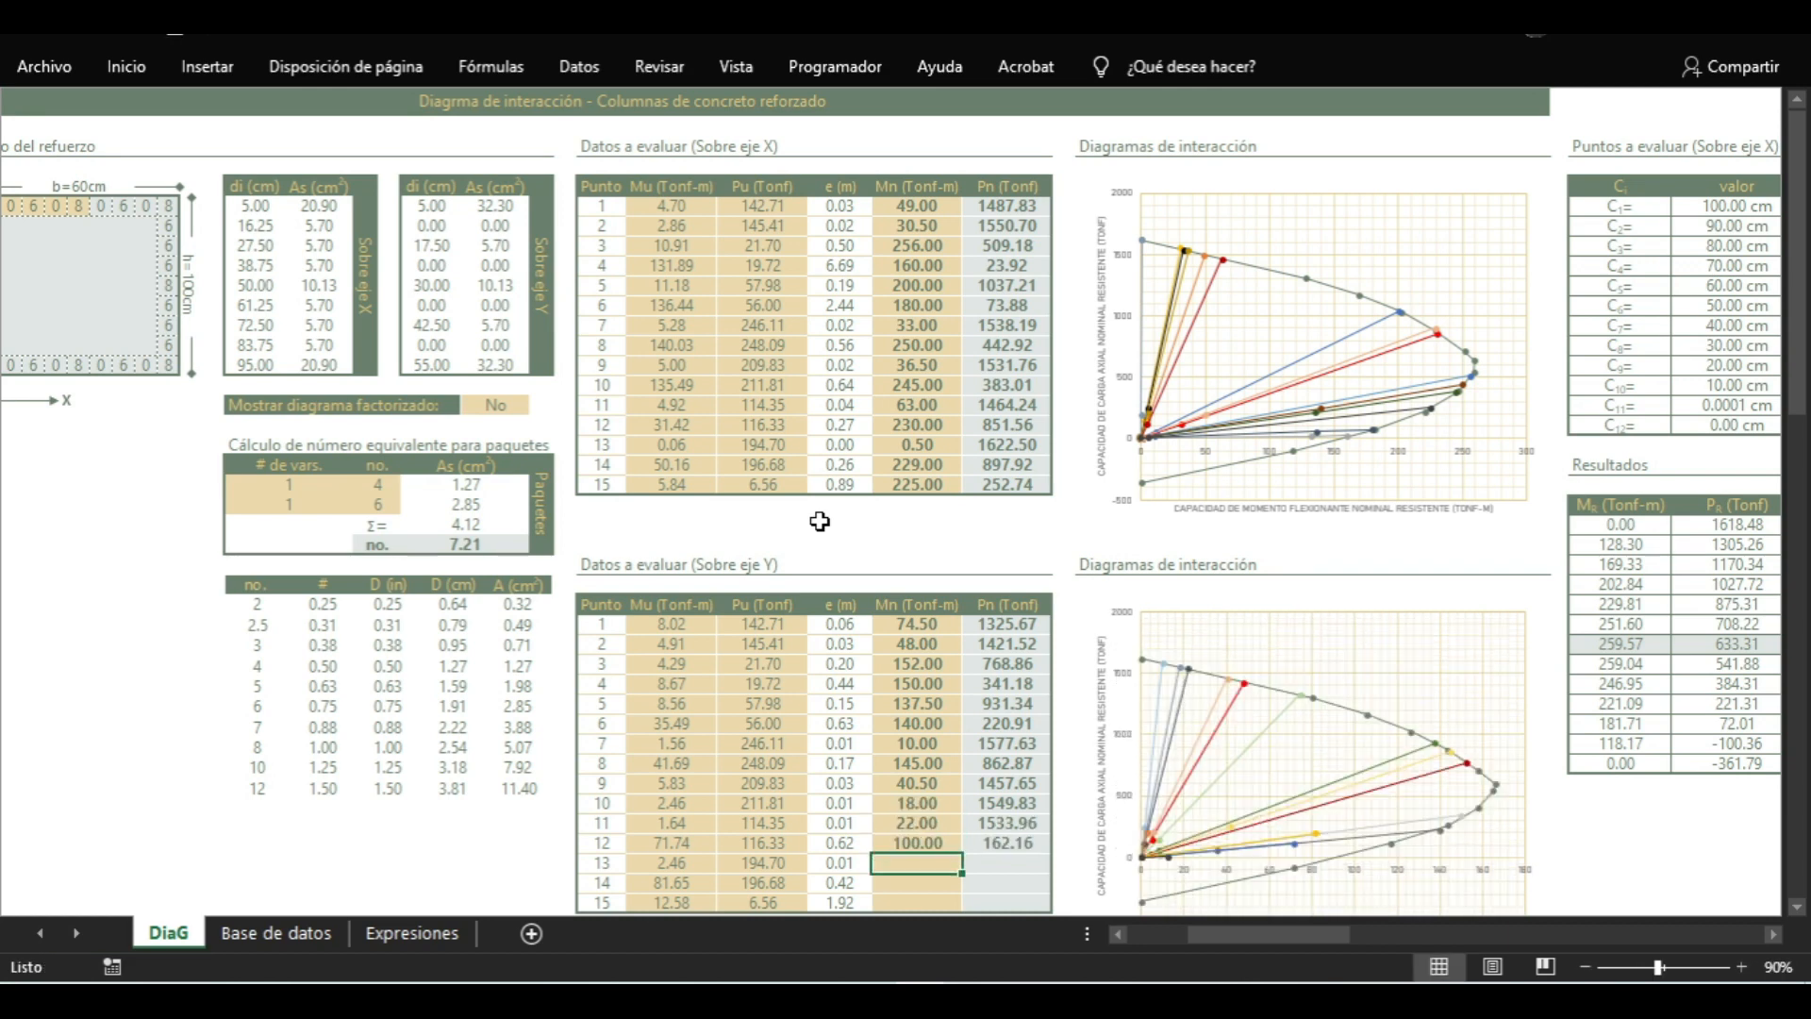
type("150")
key("Return")
key("Up")
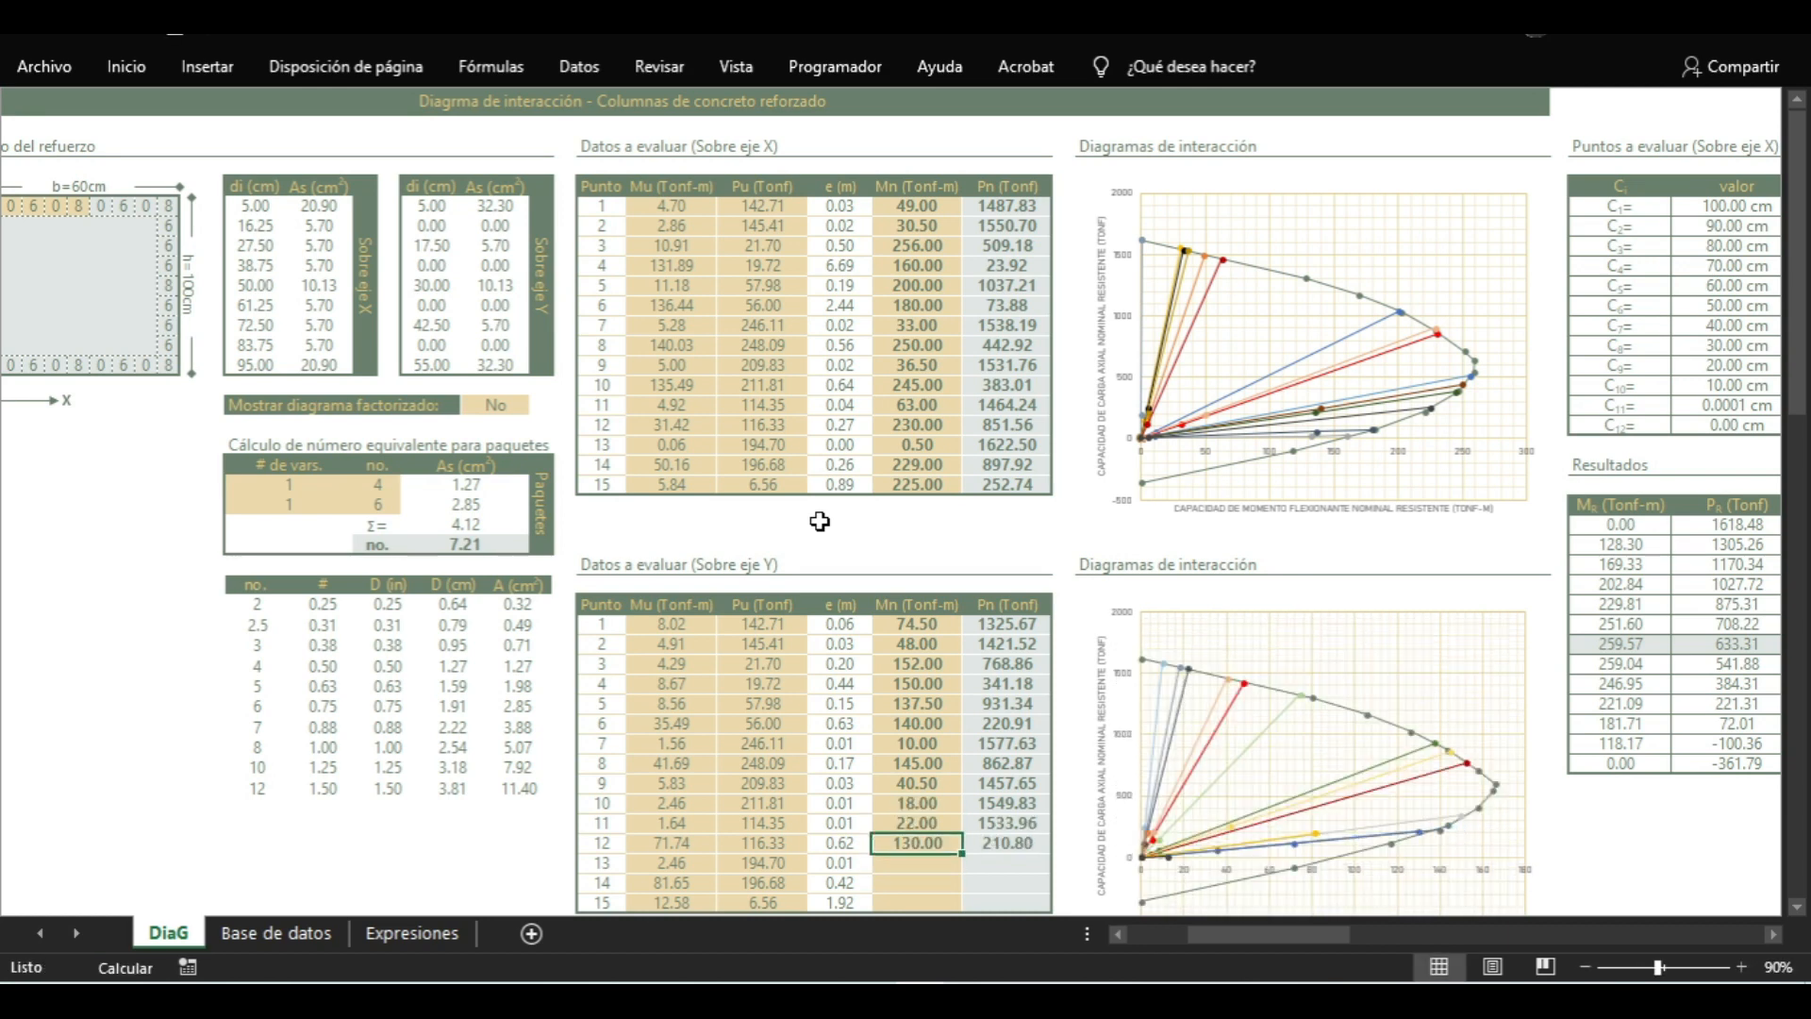
Adjust point 13's Mn in the Y-axis table to 19.5 Tonf-m so its line meets the interaction curve
type("100")
key("Return")
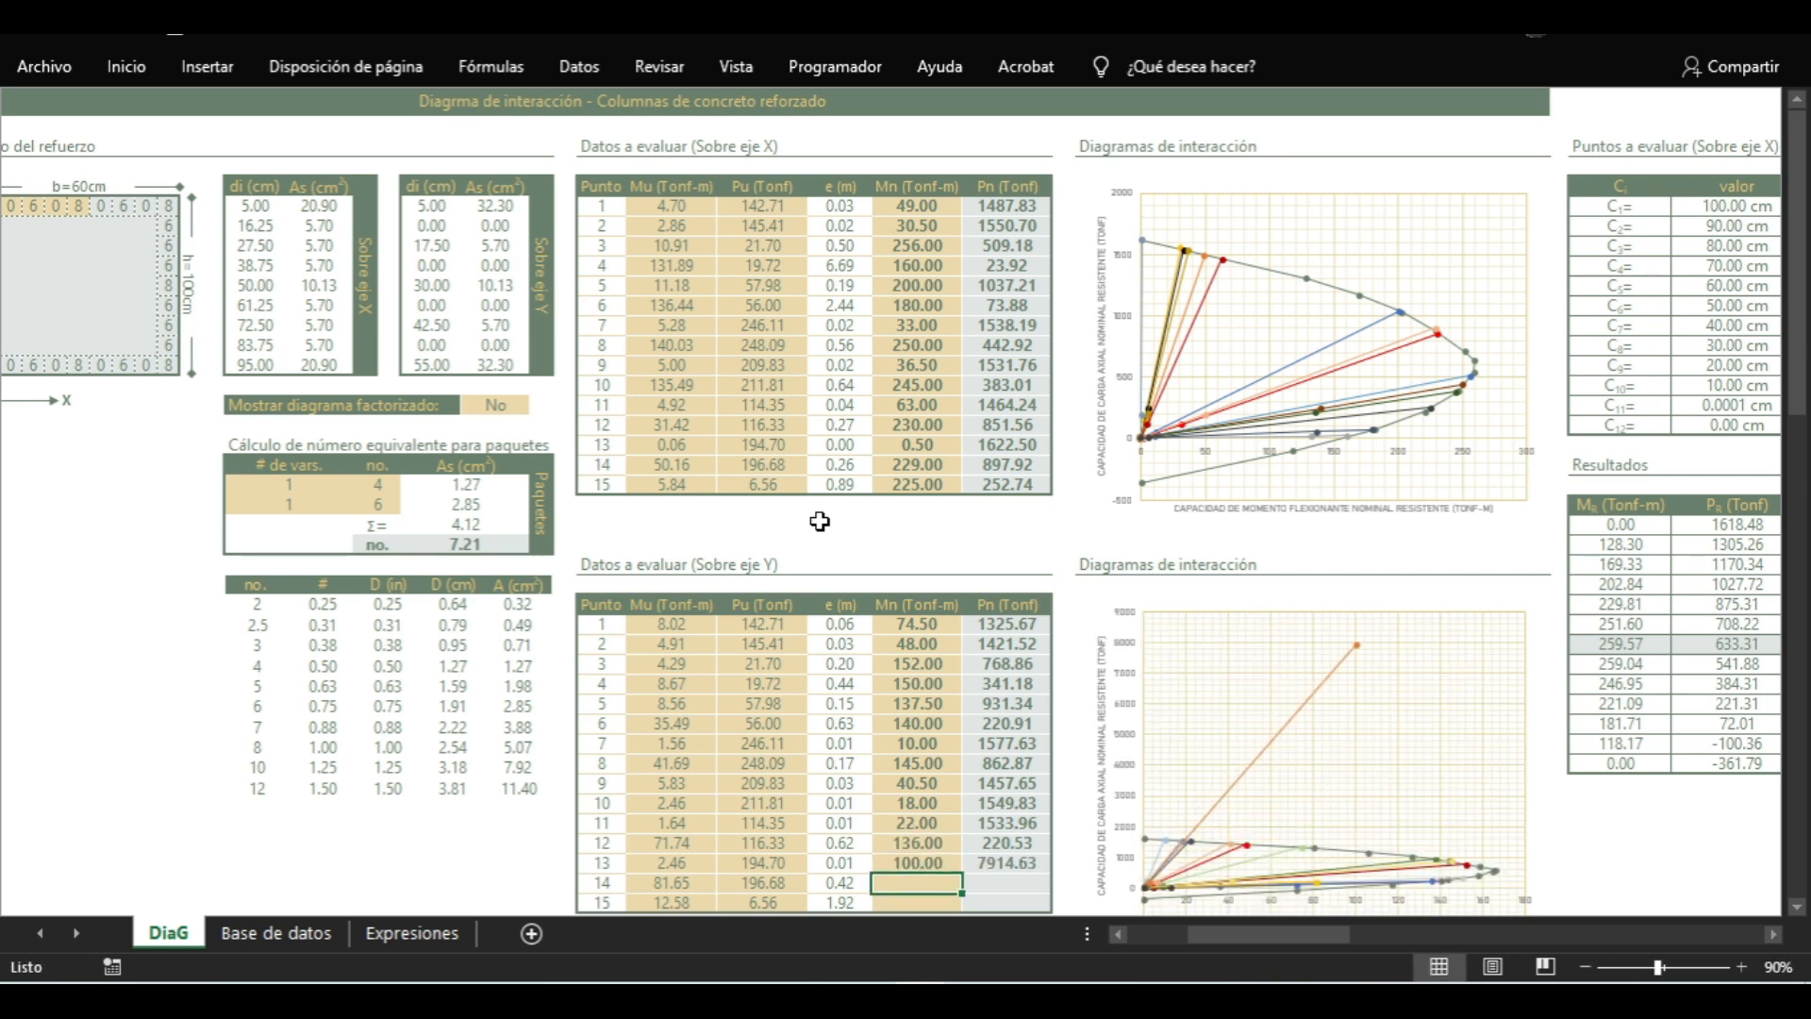
key("Up")
type("20")
key("Return")
key("Up")
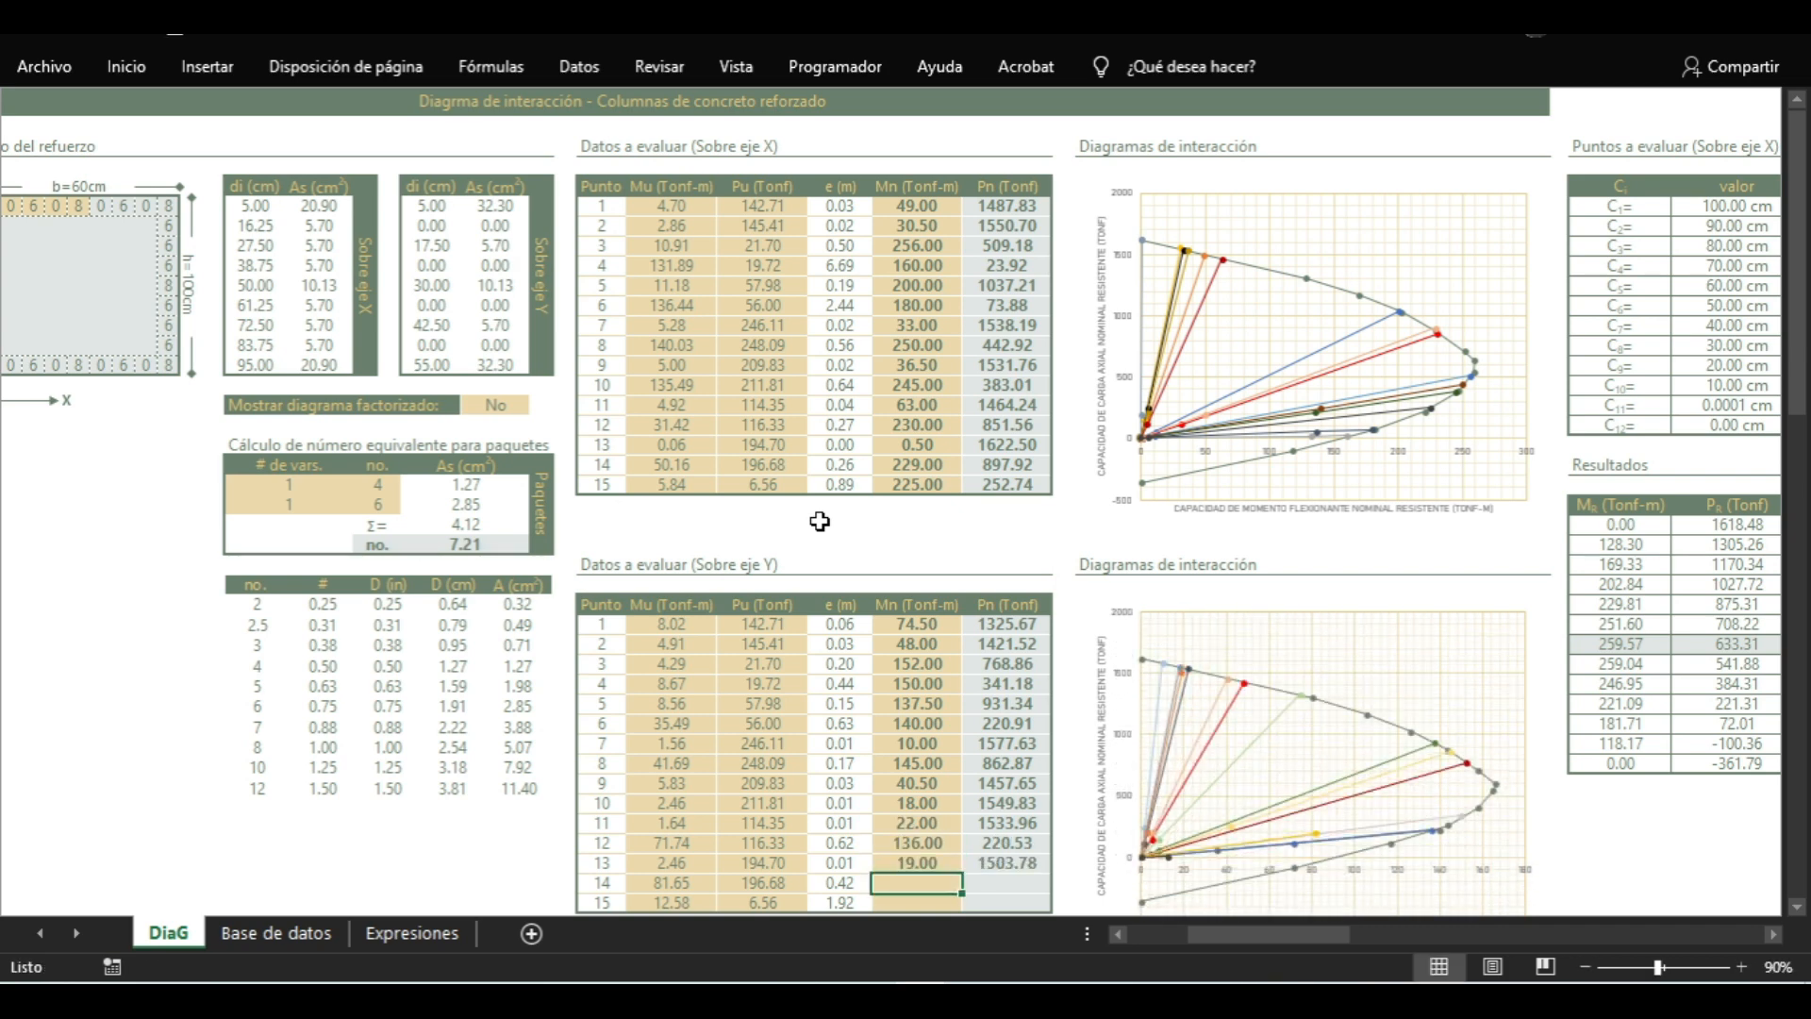
type("5")
key("Down")
Adjust Mn in the Y-axis table to 155 Tonf-m for point 14 and 101 Tonf-m for point 15 so both lines meet the curve
type("100")
key("Up")
key("Down")
type("200")
key("Down")
type("170")
key("Return")
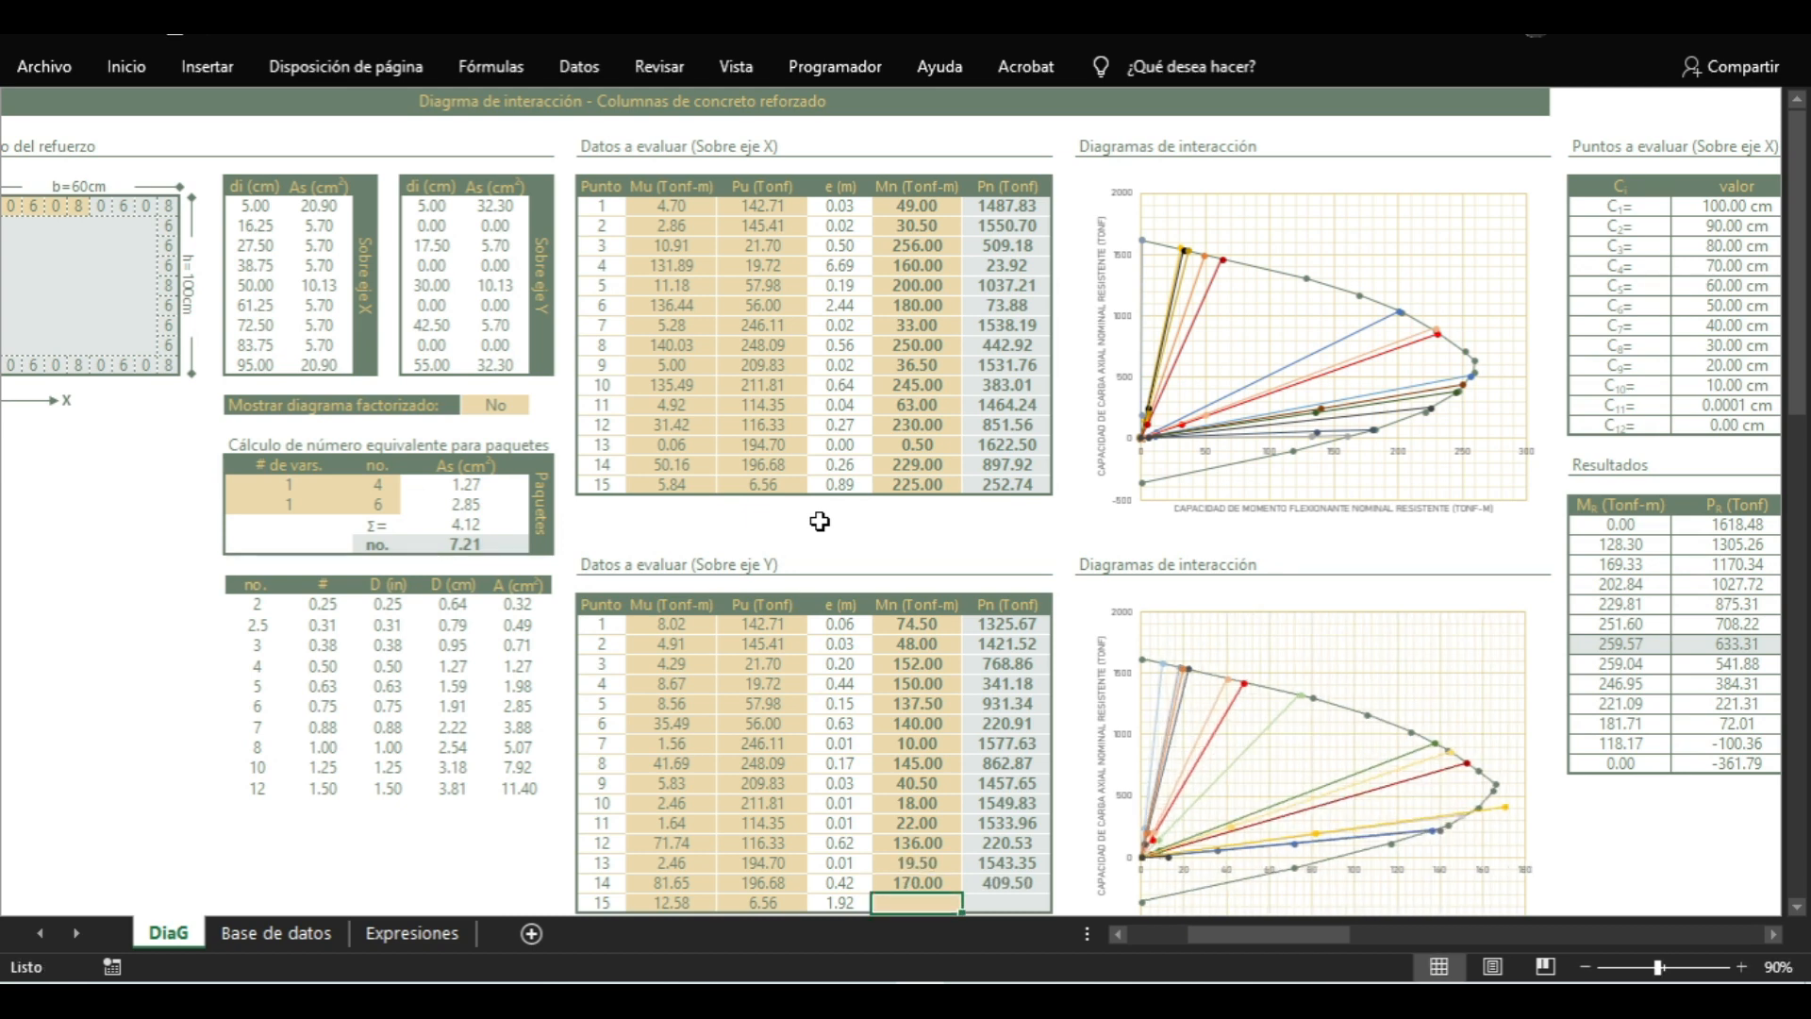
key("Return")
key("Up")
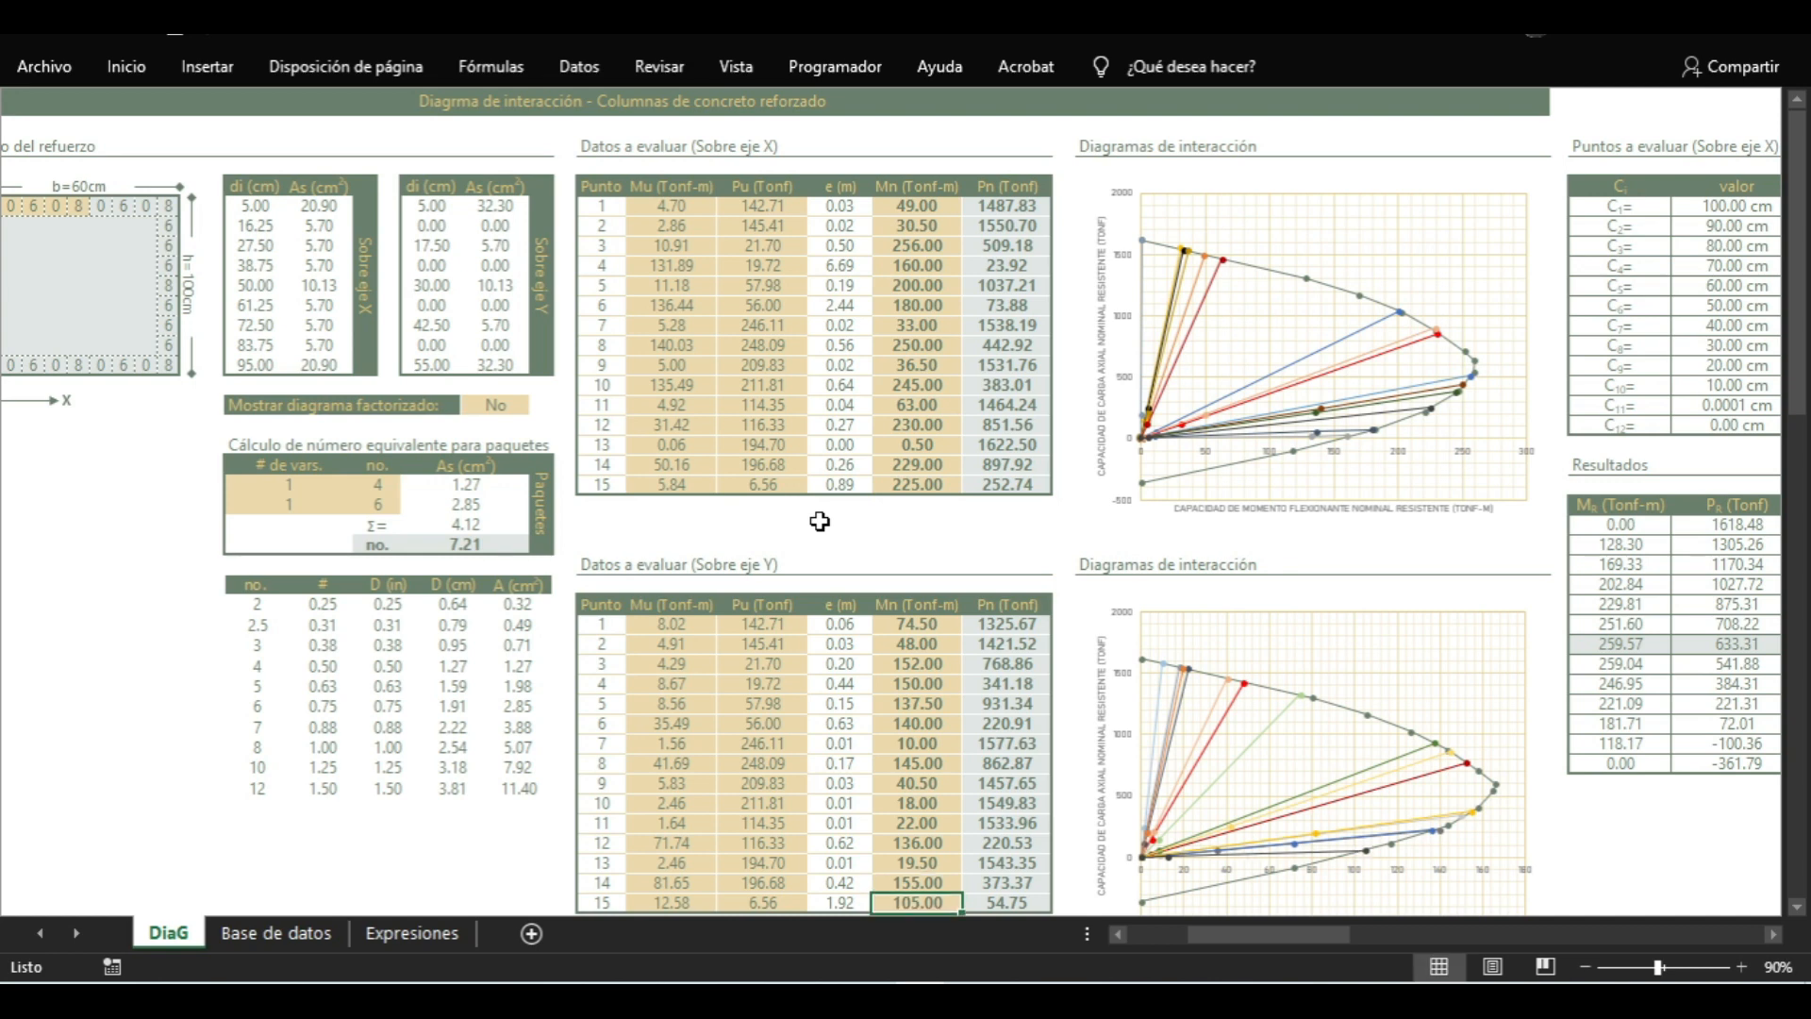
type("101")
key("Up")
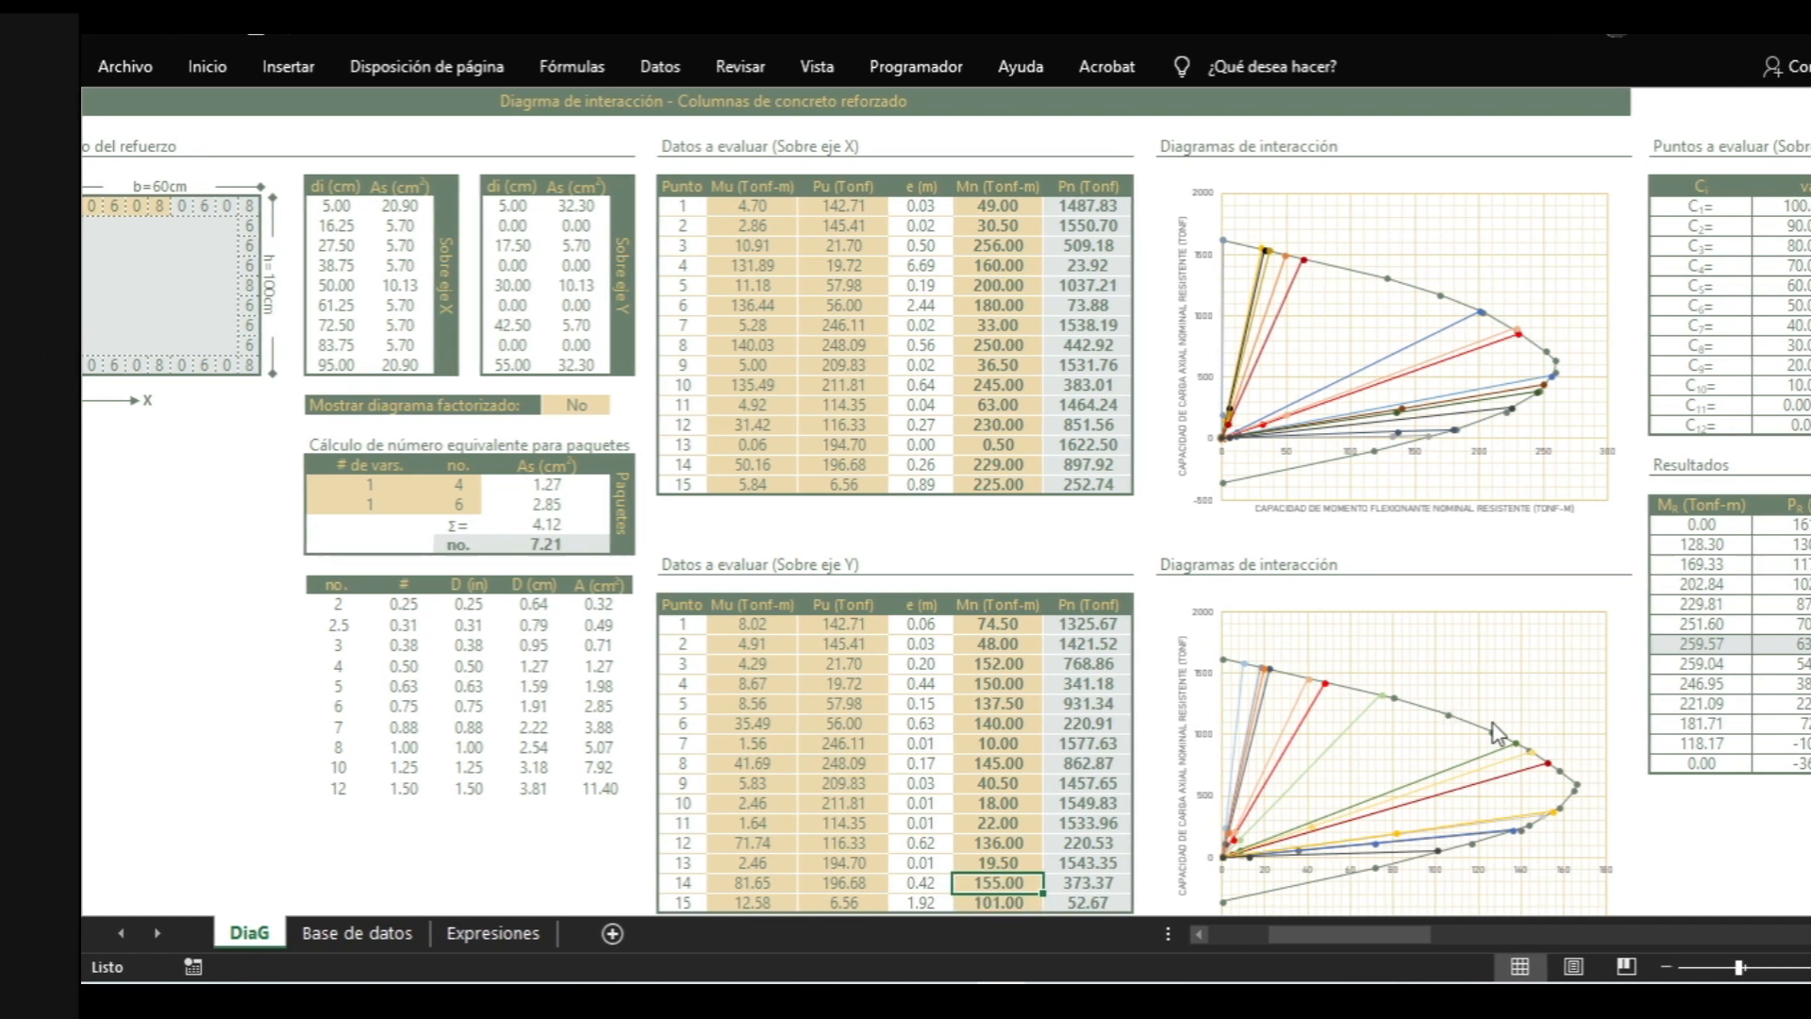
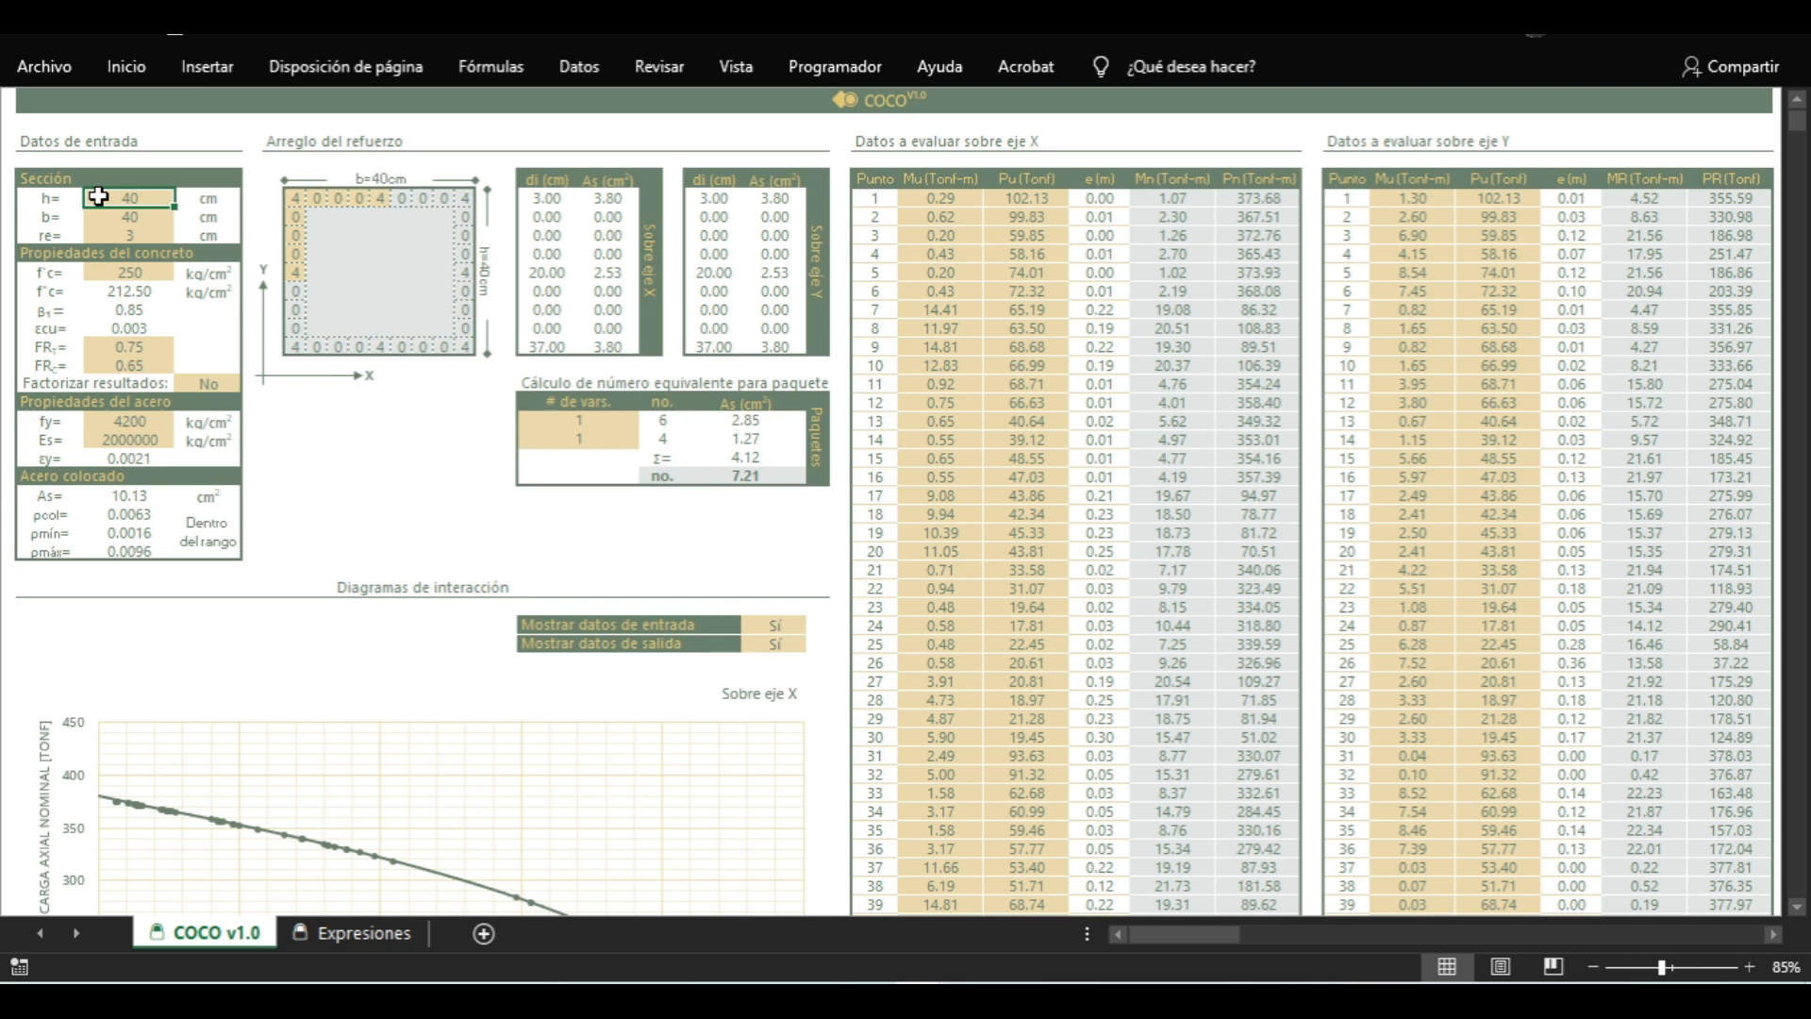
Review the X-axis and Y-axis interaction diagrams and the evaluated points tables in the COCO v1.0 sheet
scroll(98, 195, "down", 4)
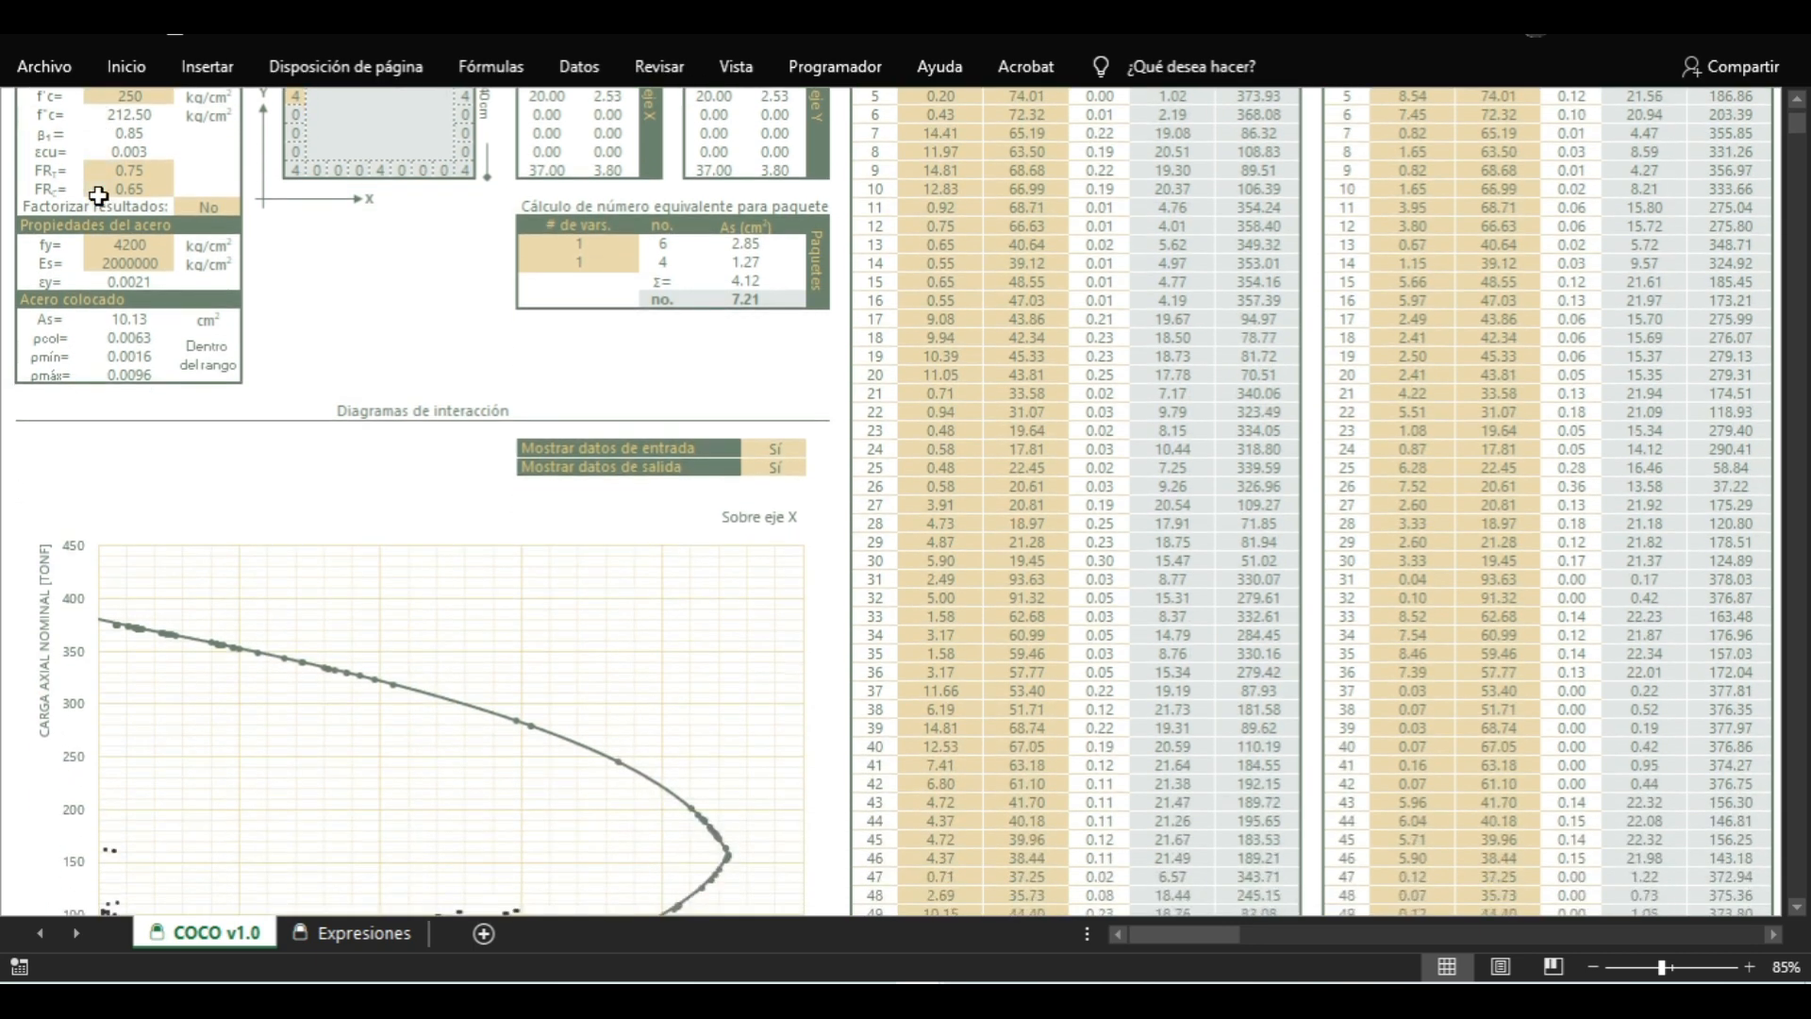
scroll(98, 192, "down", 5)
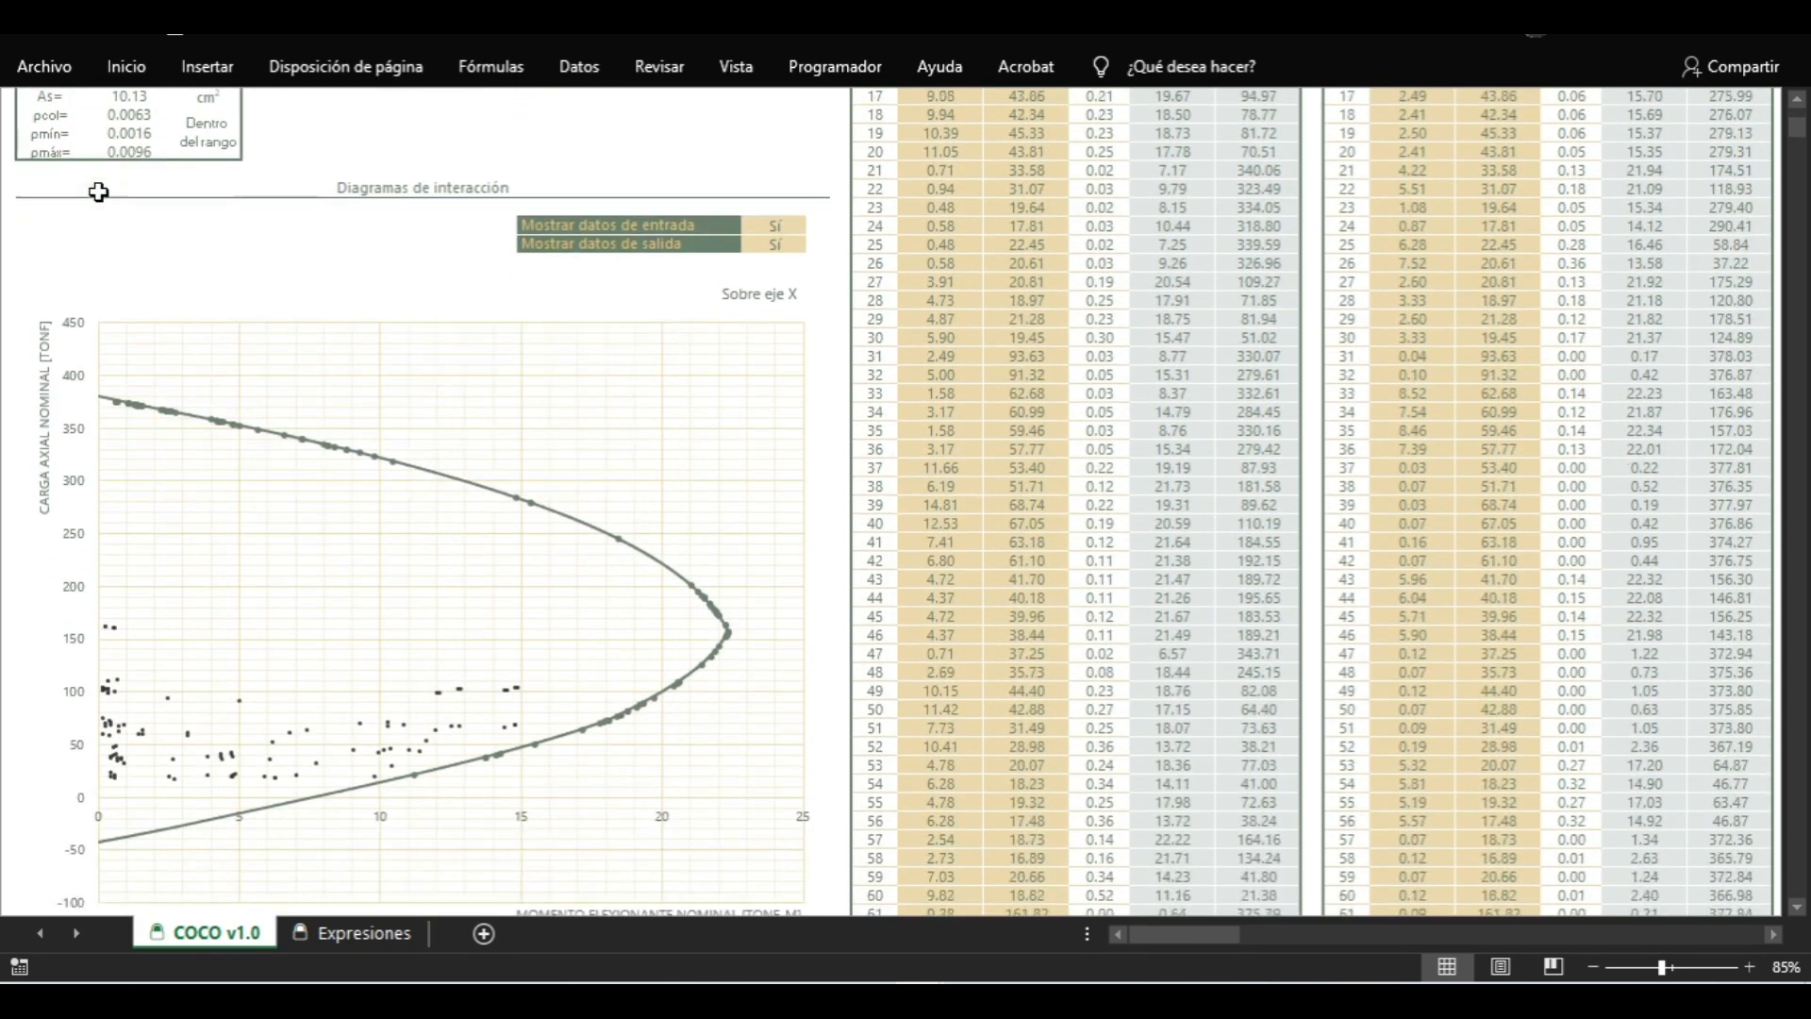
scroll(98, 192, "down", 5)
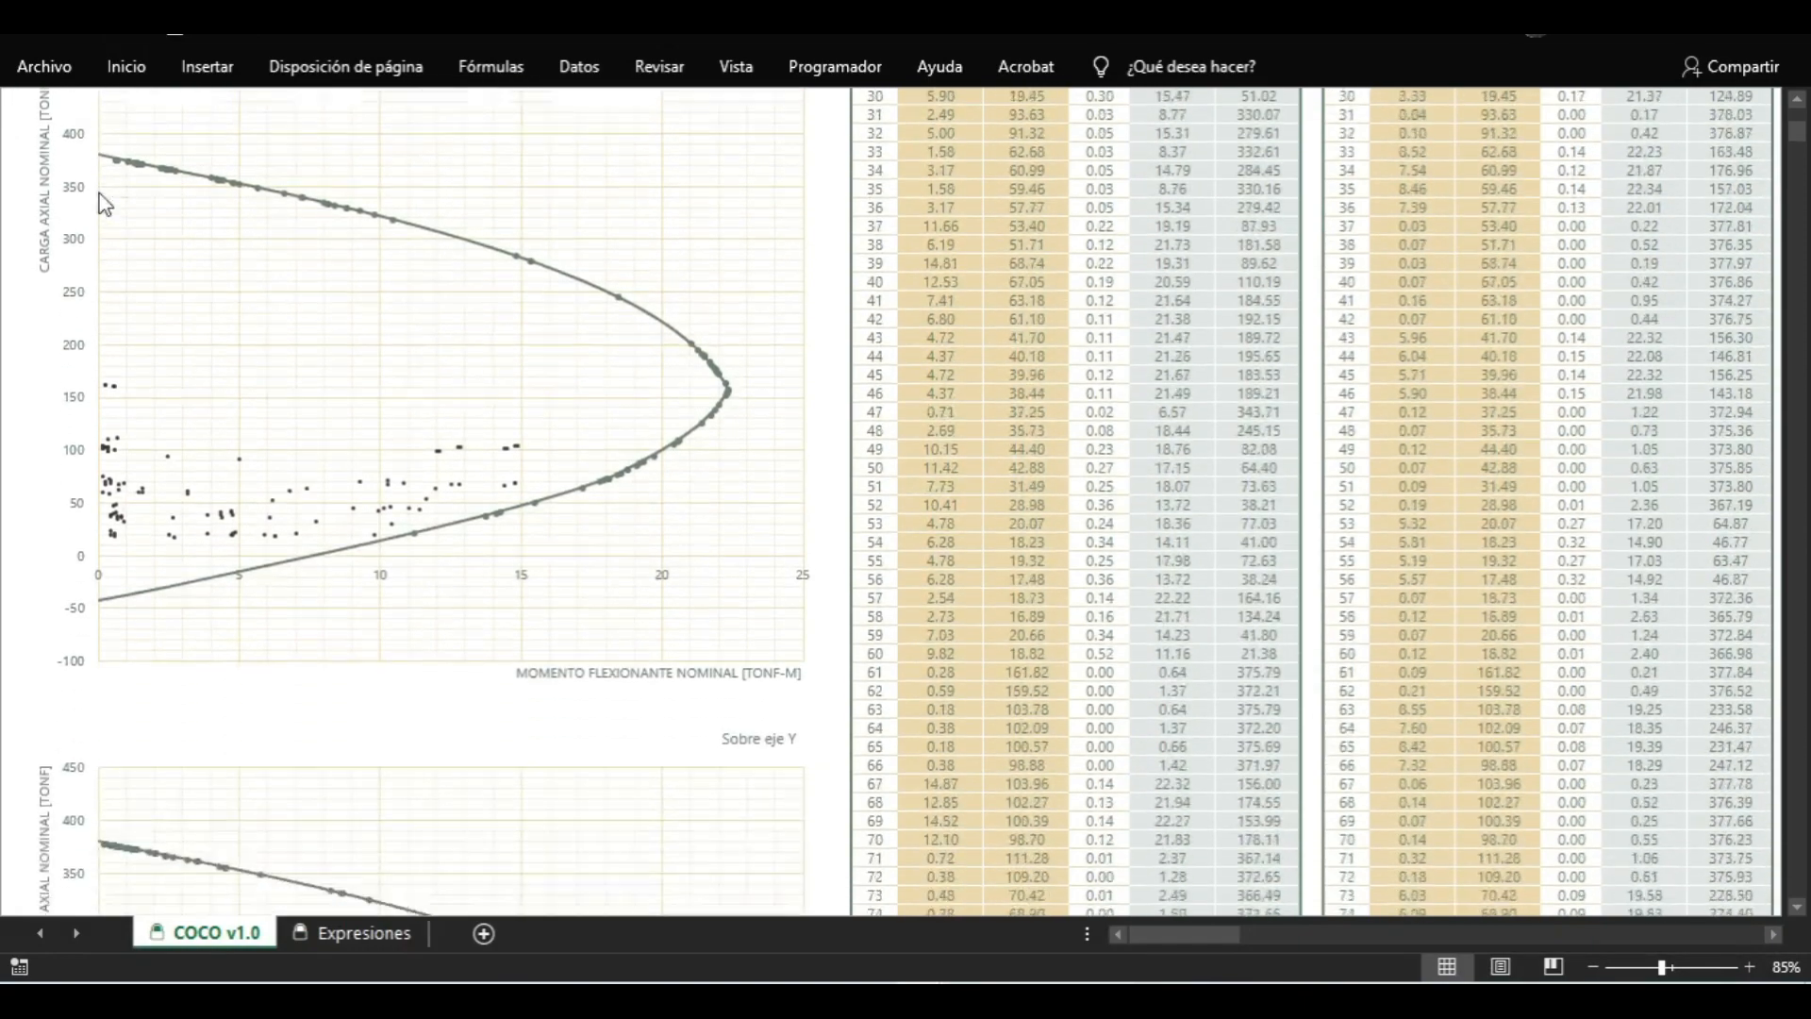
scroll(104, 203, "down", 6)
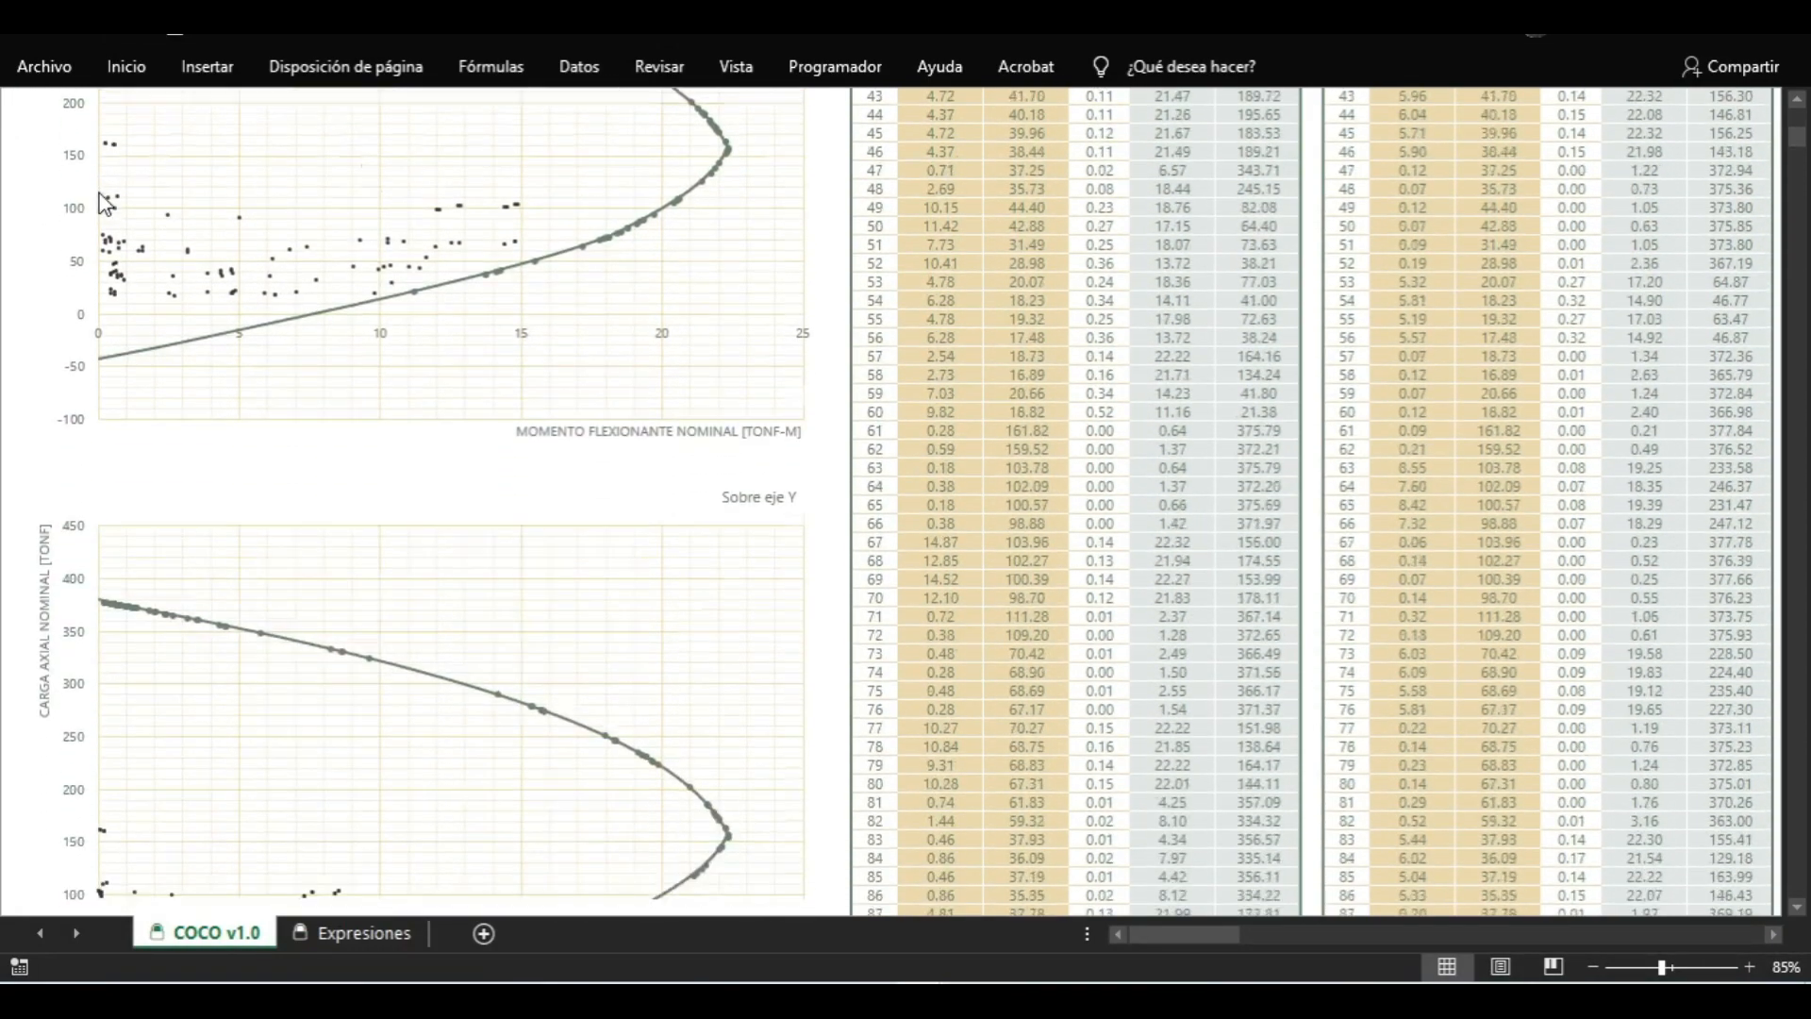
scroll(104, 203, "down", 5)
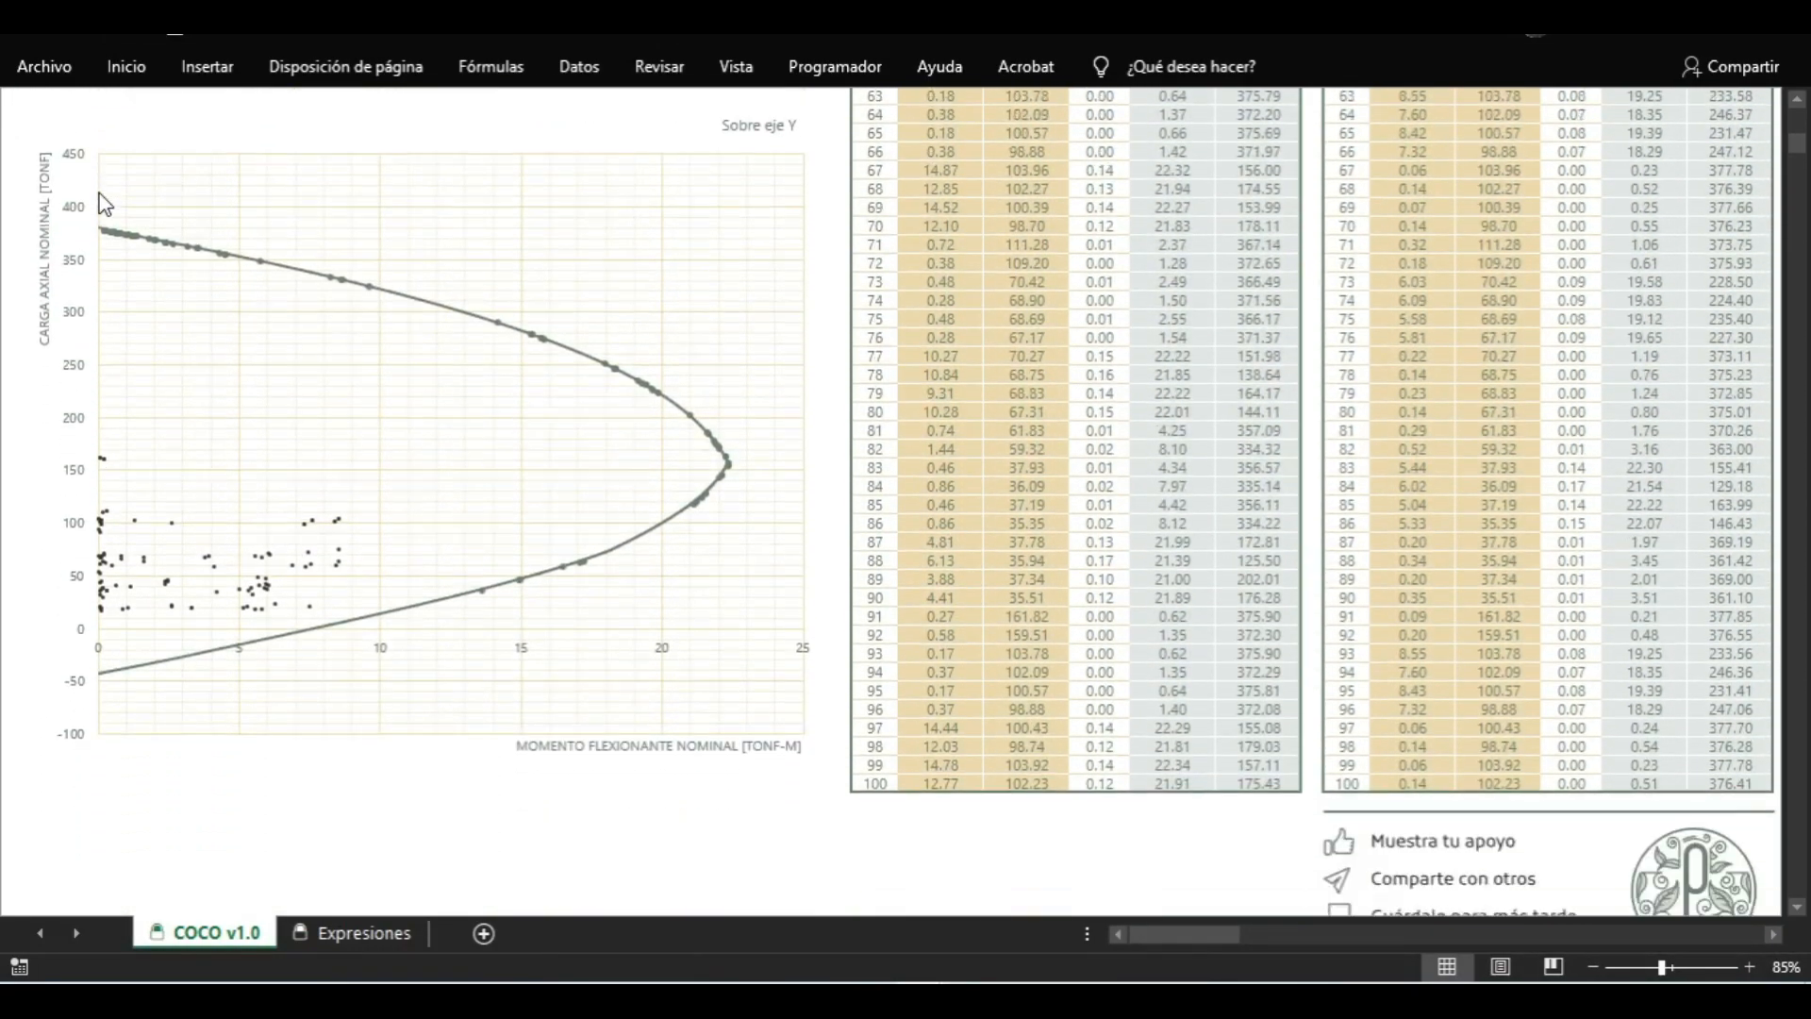
scroll(104, 204, "down", 2)
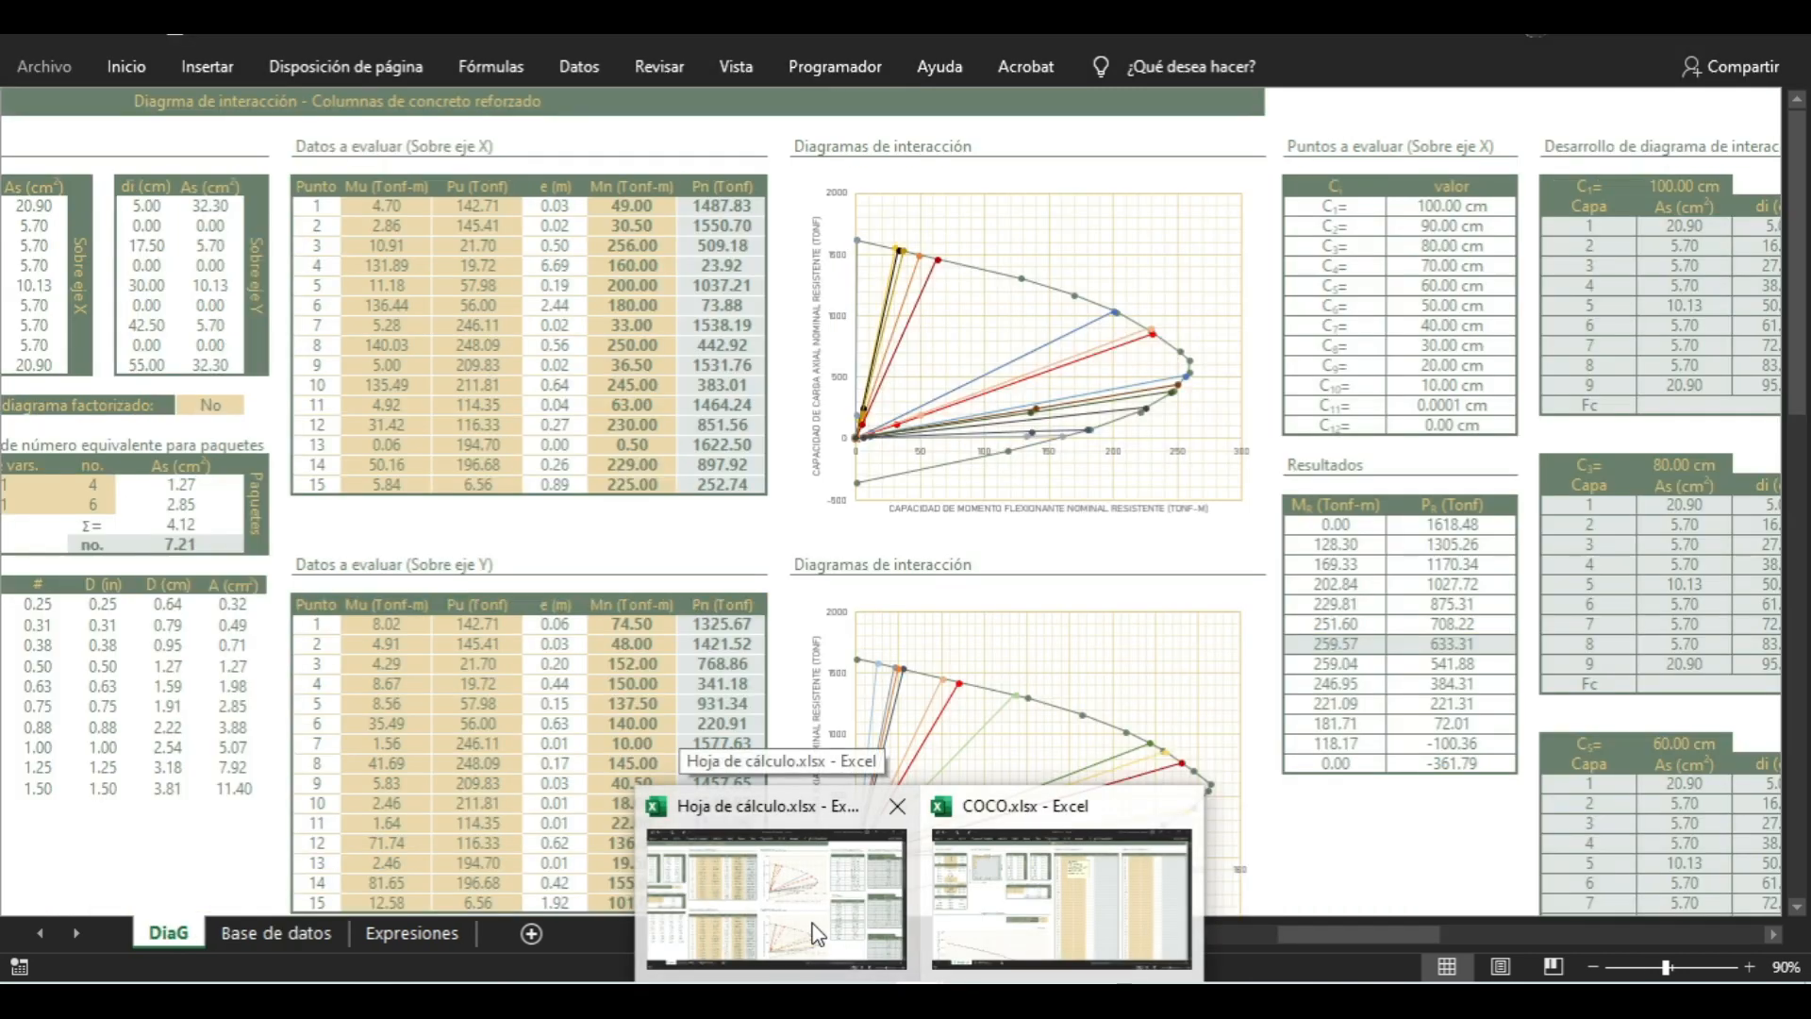
Copy the X-axis Mu and Pu values of points 1 to 15 from Hoja de cálculo.xlsx into COCO.xlsx's X-axis table
left_click(817, 934)
left_click_drag(363, 205, 500, 484)
right_click(479, 473)
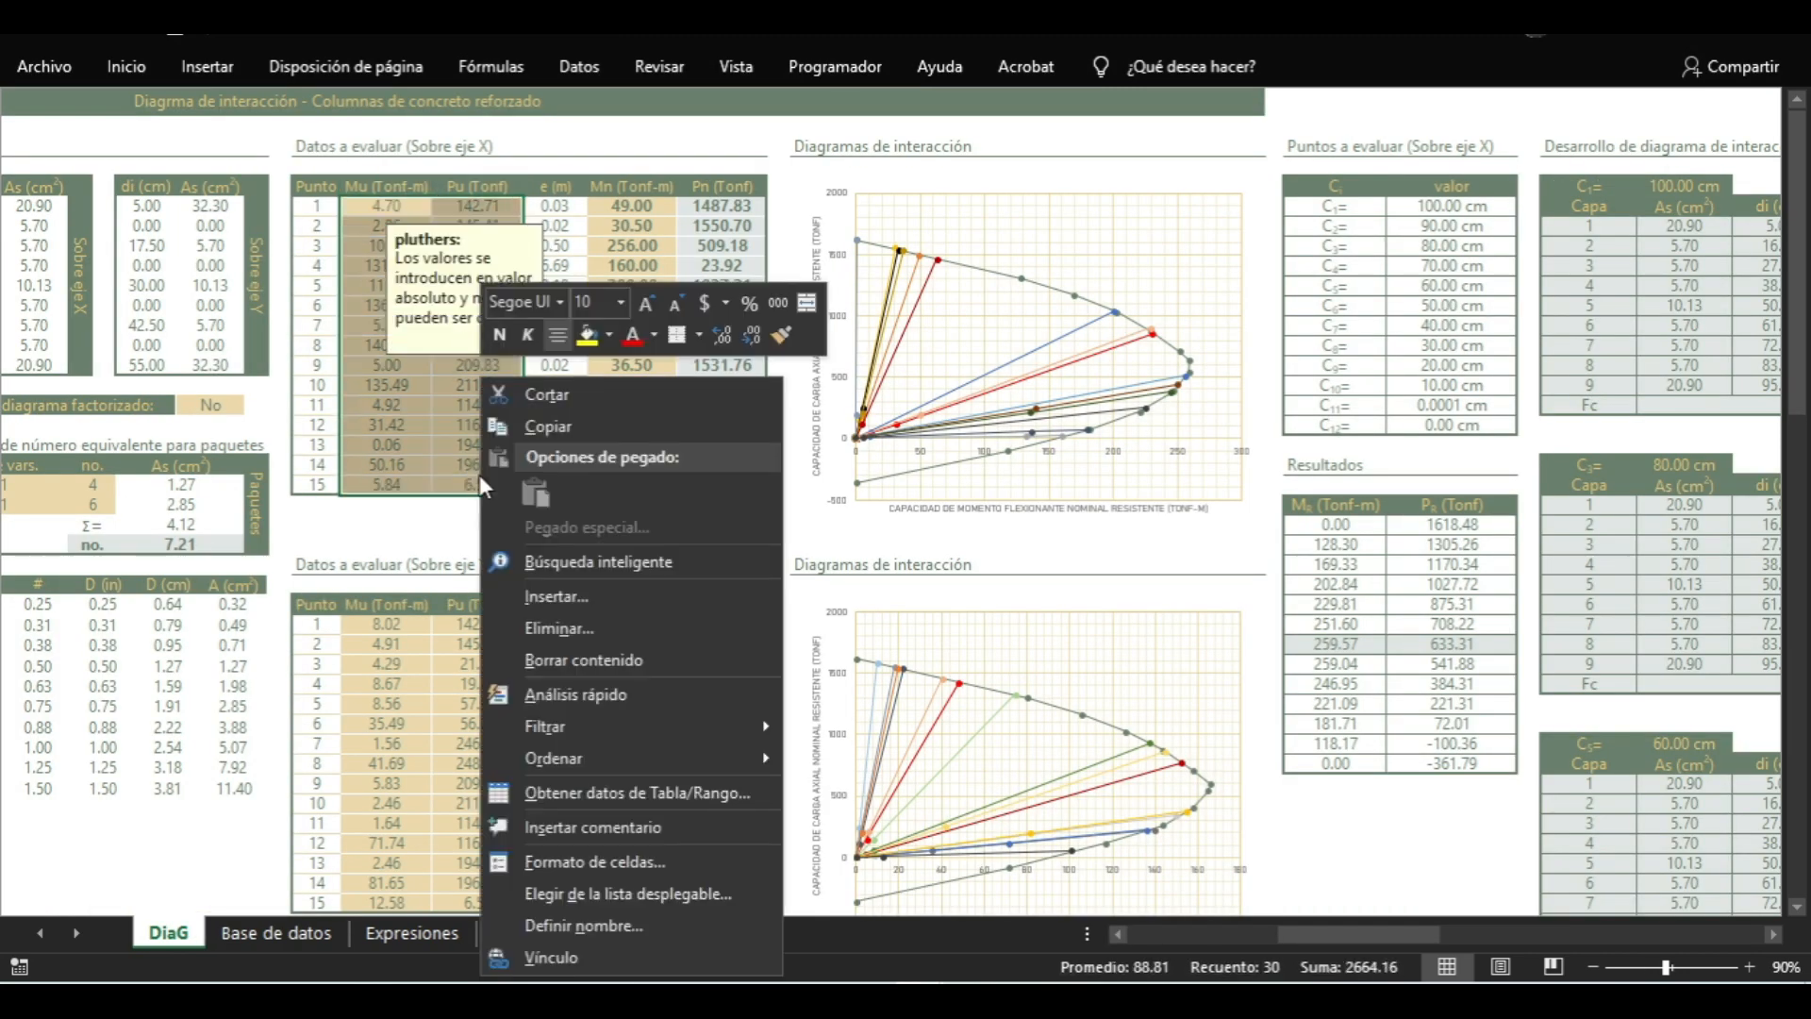
left_click(523, 538)
left_click(982, 924)
right_click(914, 197)
left_click(1014, 312)
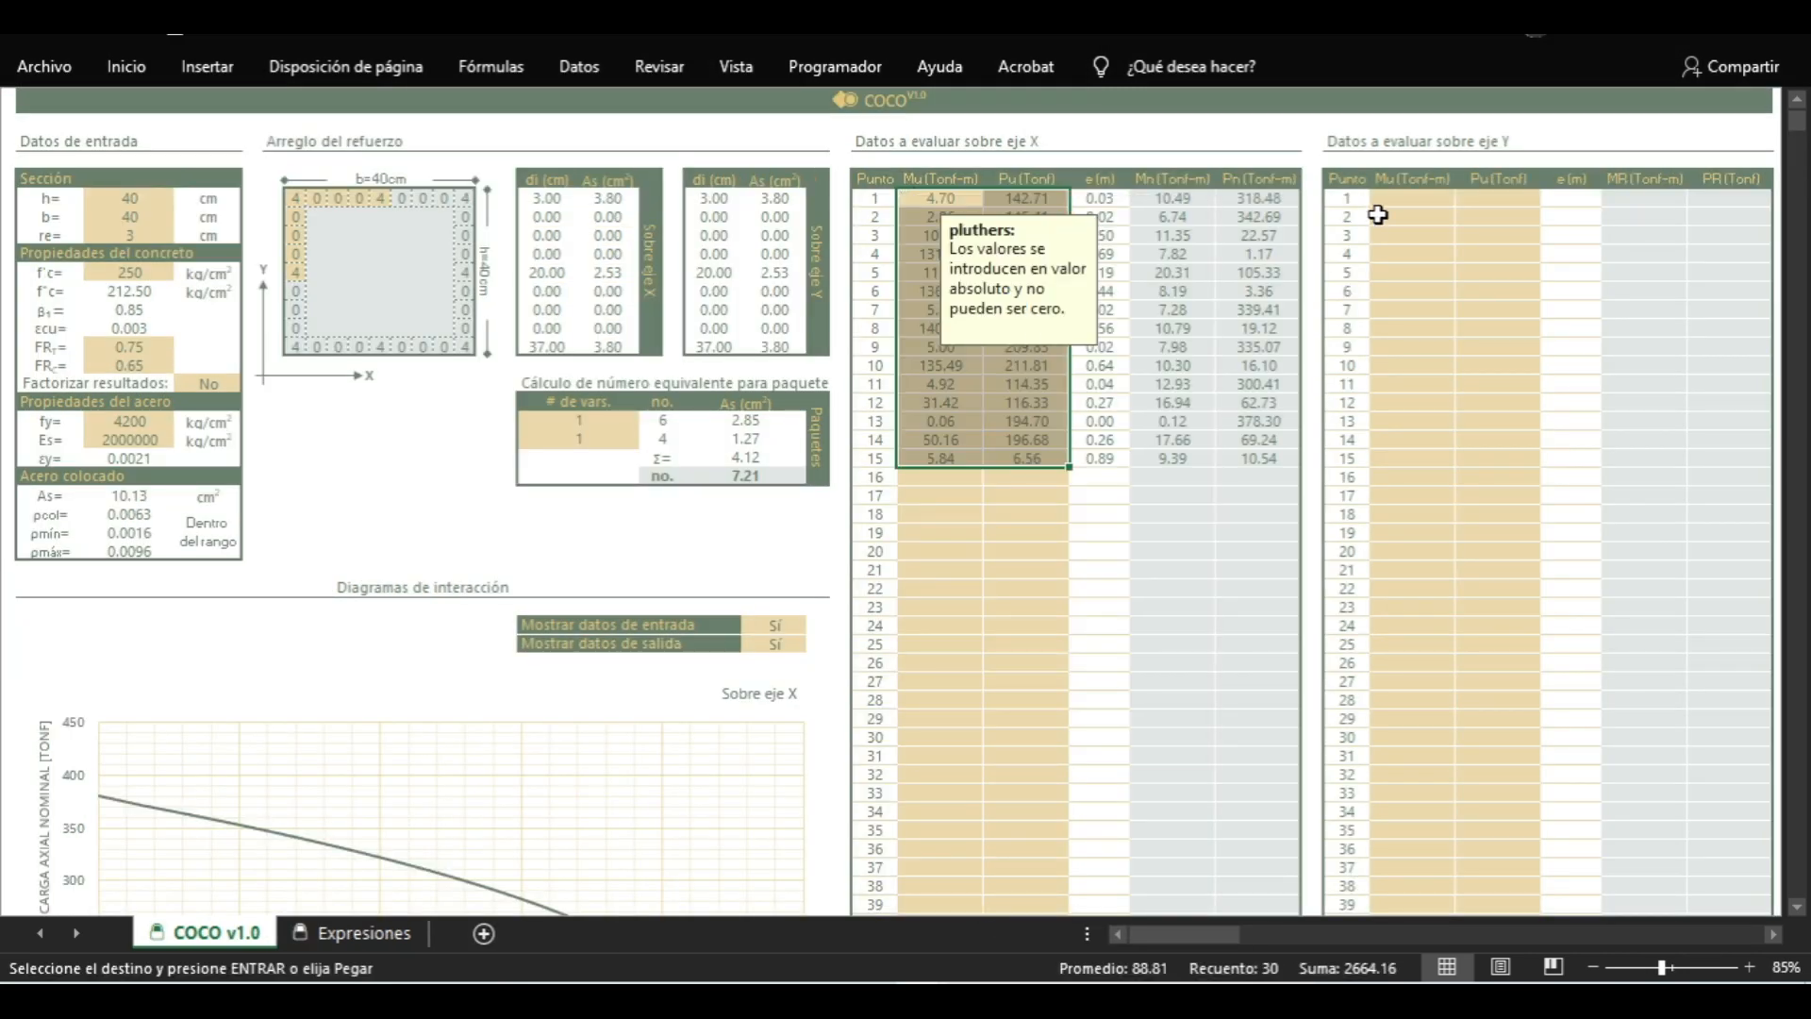
Copy the Y-axis Mu and Pu values of points 1 to 15 from Hoja de cálculo.xlsx into COCO.xlsx's Y-axis table
left_click(1411, 200)
left_click(816, 929)
left_click_drag(386, 624, 481, 903)
right_click(479, 896)
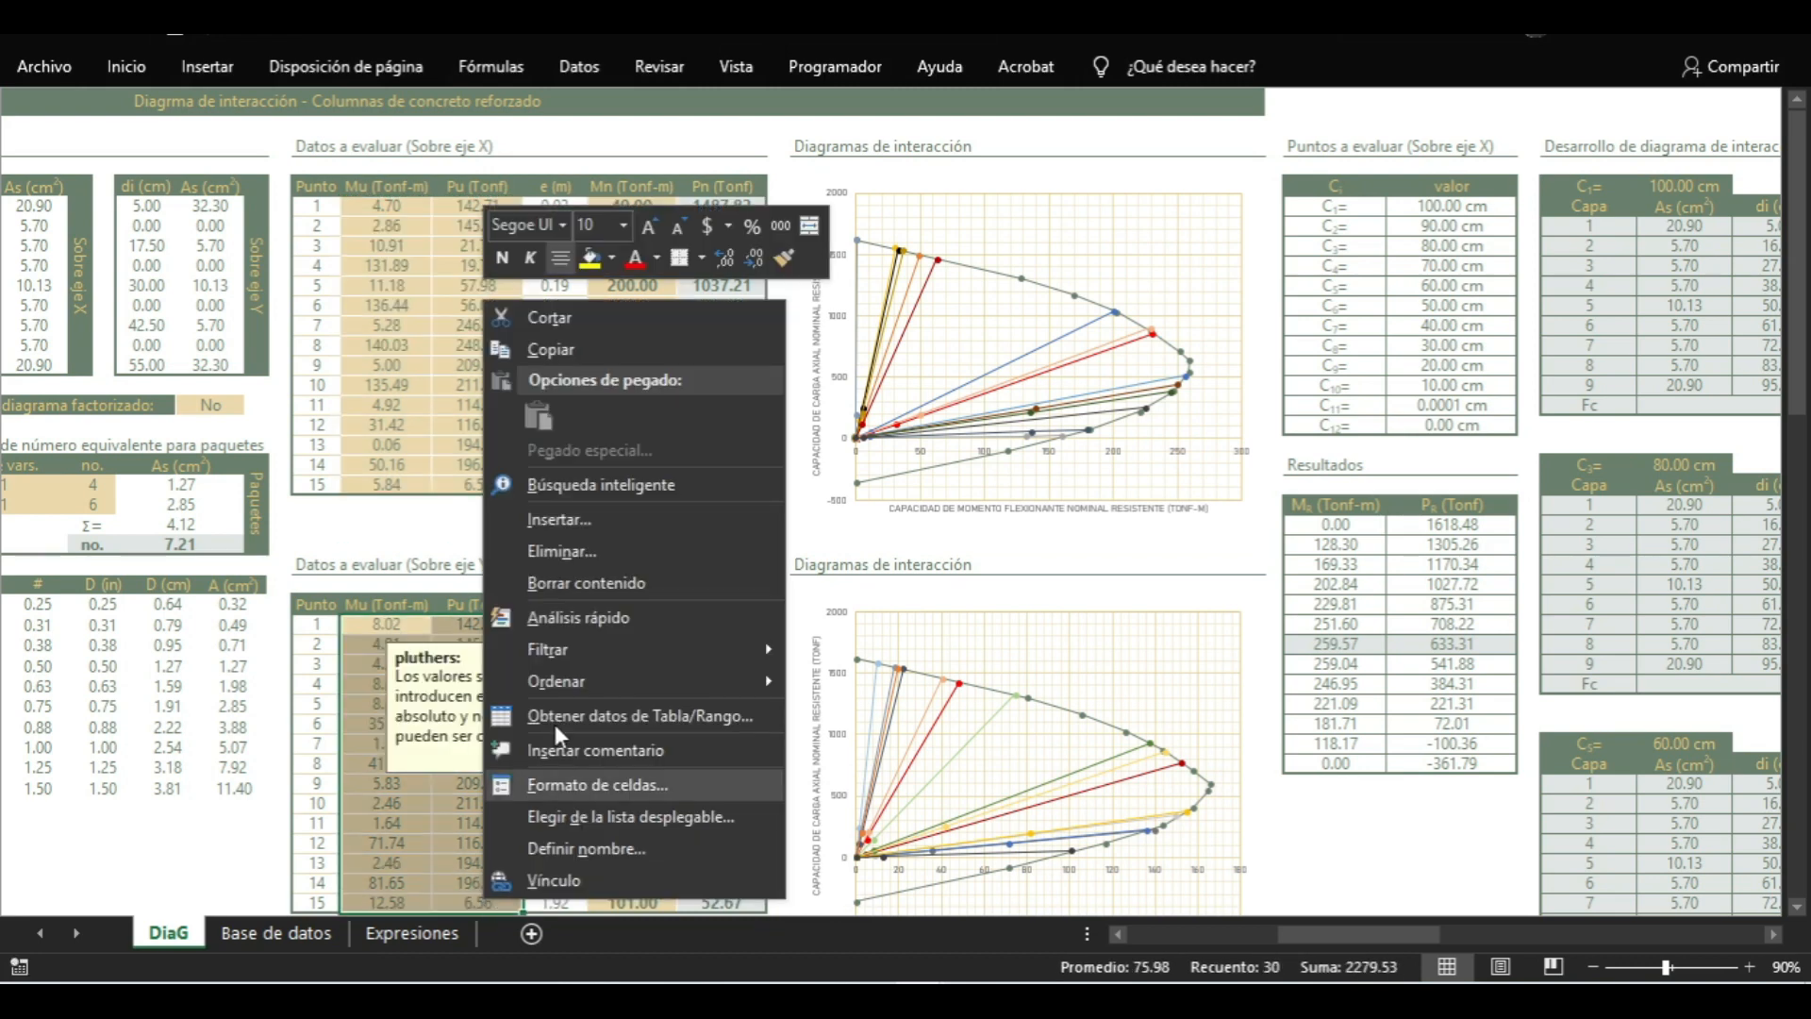
left_click(547, 348)
left_click(982, 926)
right_click(1406, 200)
left_click(1502, 311)
left_click(1423, 473)
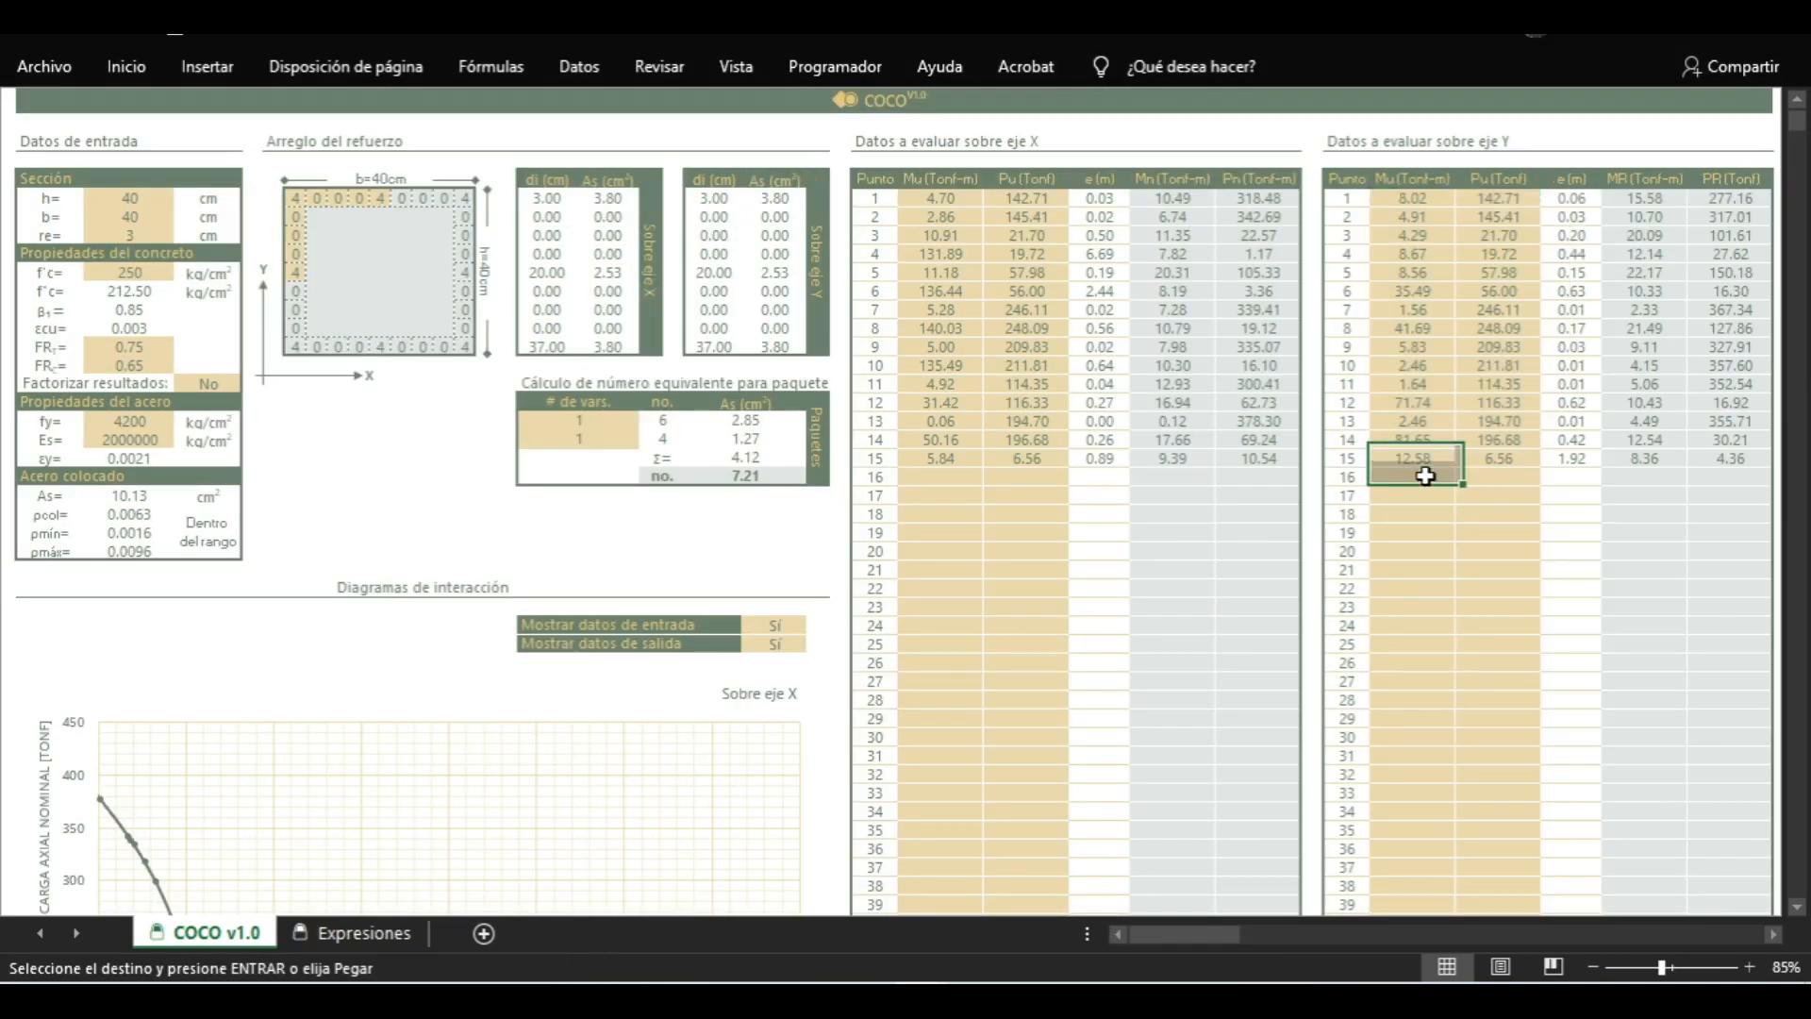
Set the column section to h = 100 cm, b = 60 cm and cover re = 5 cm
left_click(130, 199)
type("100")
key("Return")
type("60")
key("Return")
type("5")
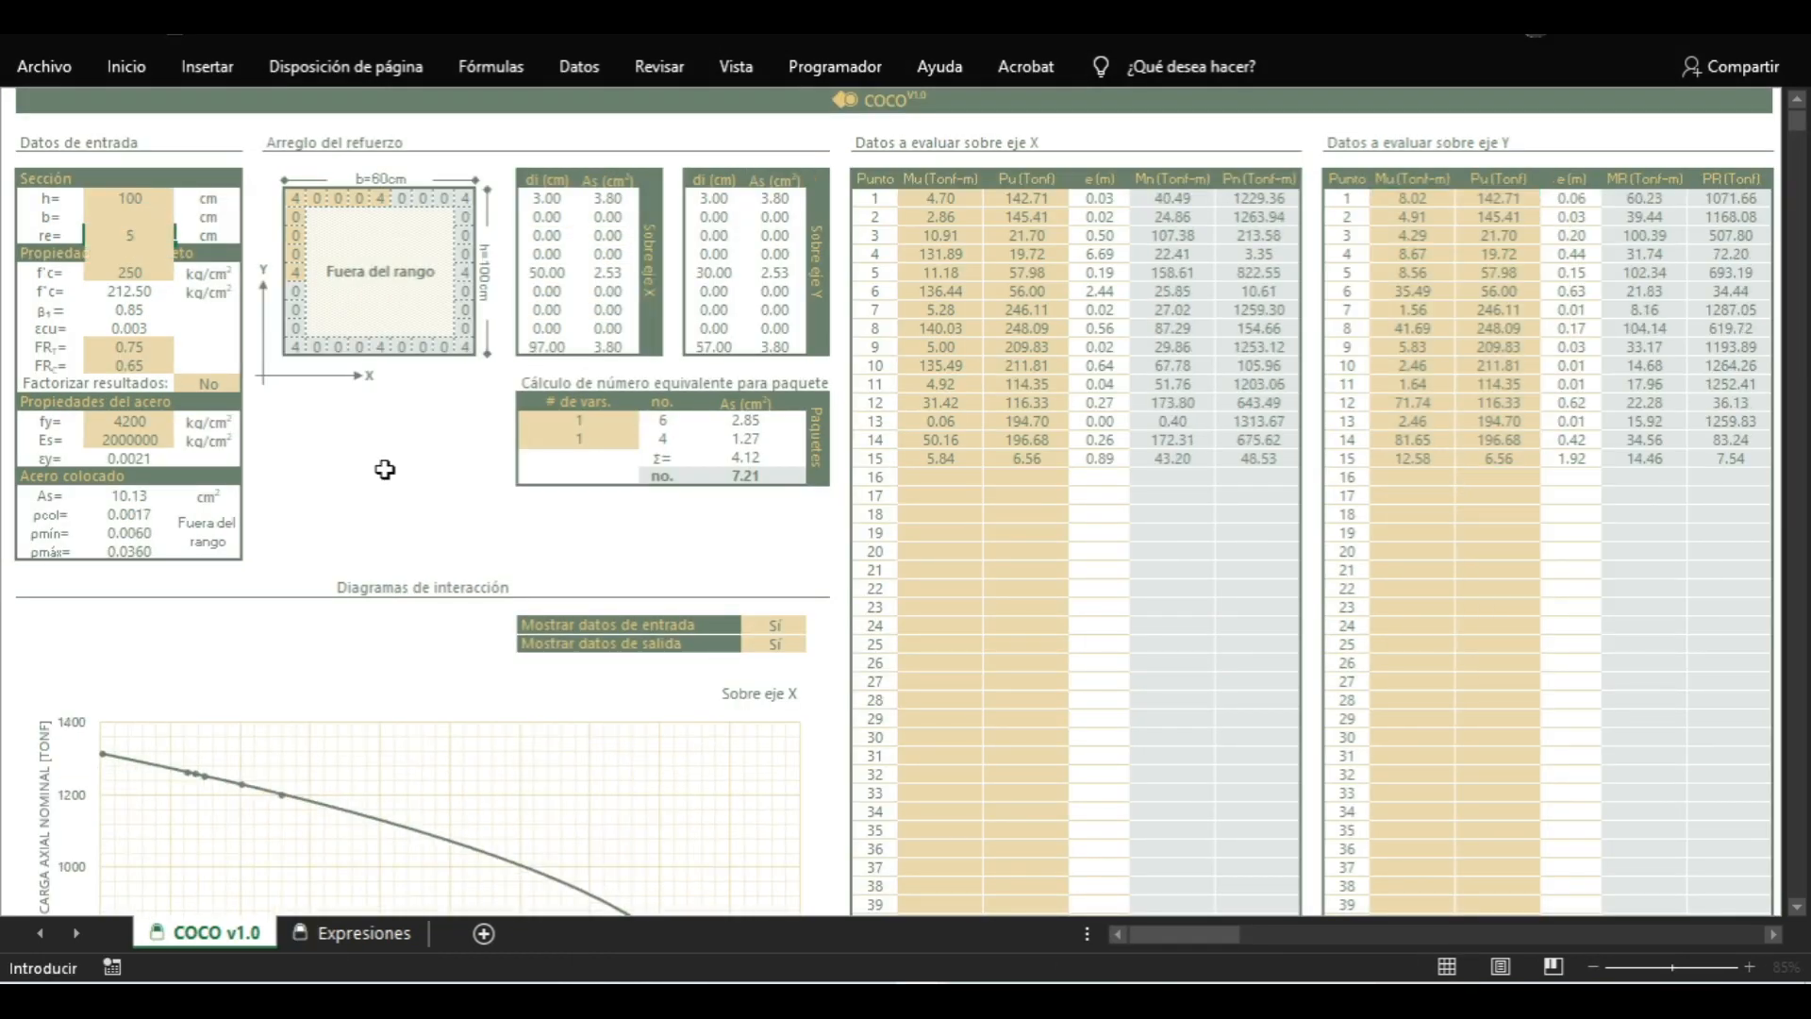
key("Return")
Set the section's top reinforcement row to no. 8 bars at the corner and middle with a no. 6 bar between them
left_click(392, 310)
key("Up")
key("Left")
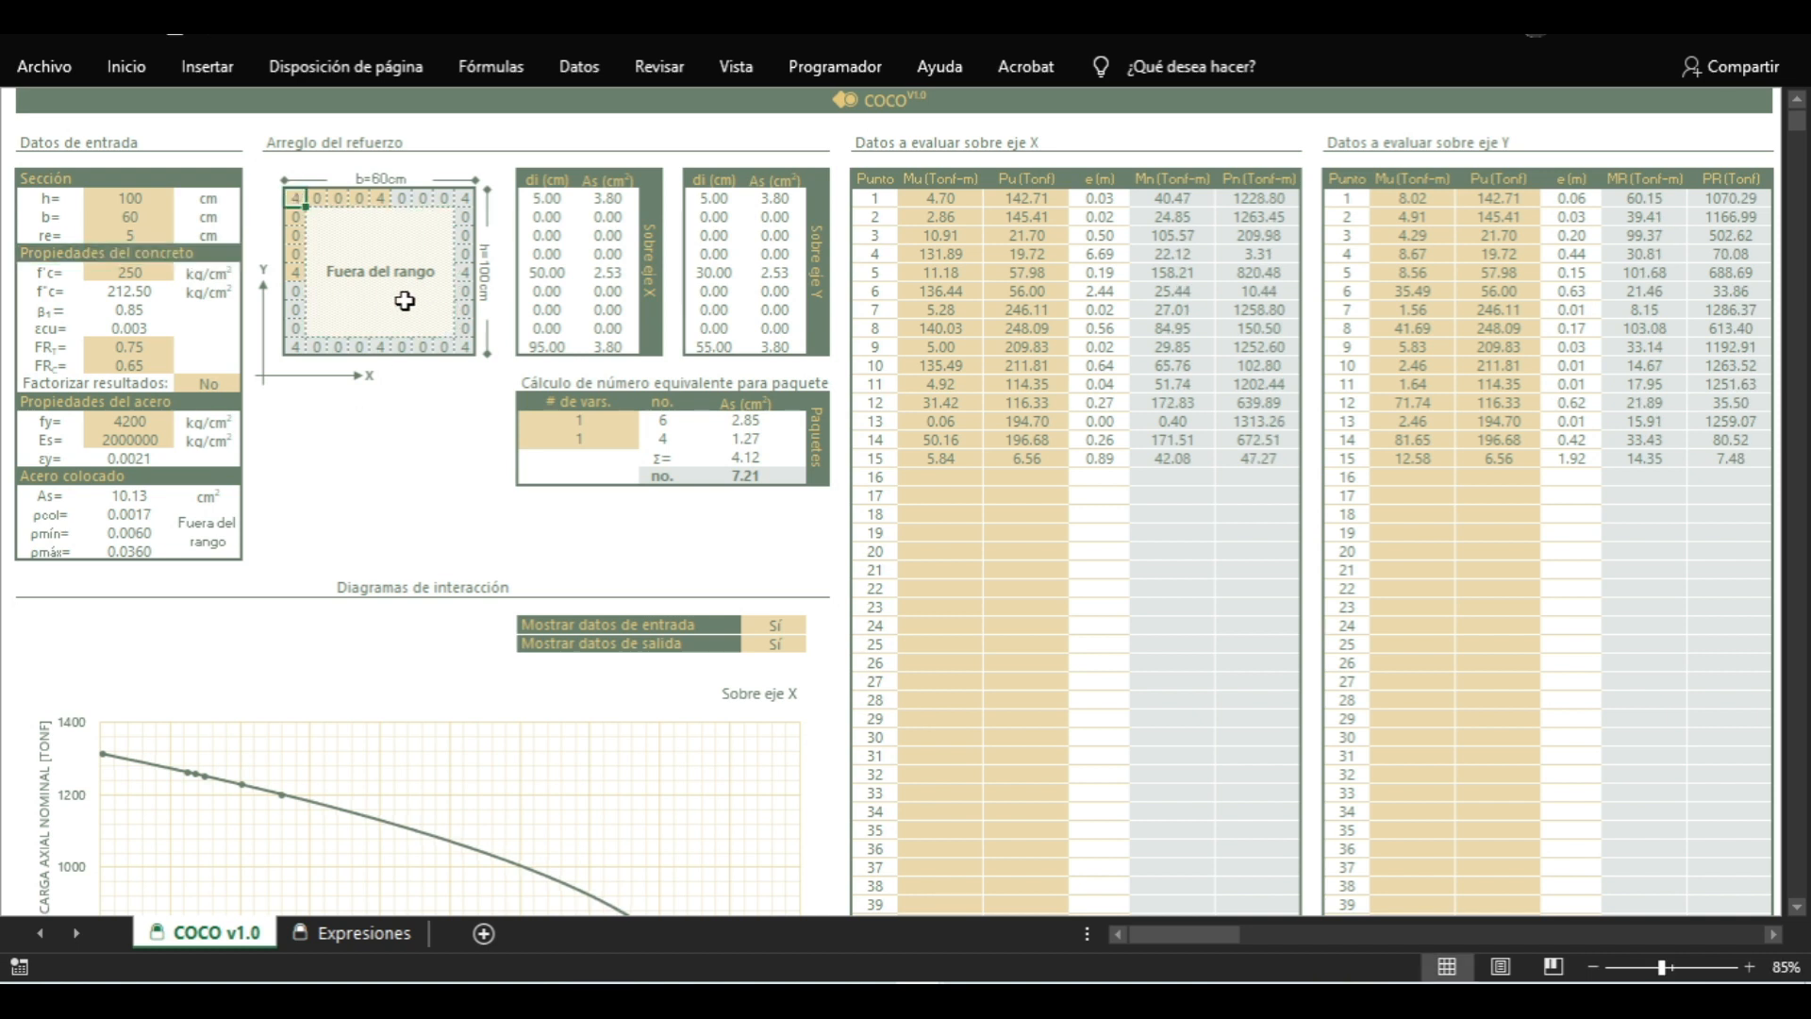
type("8")
key("Right")
key("Right")
type("6")
key("Right")
key("Right")
type("8")
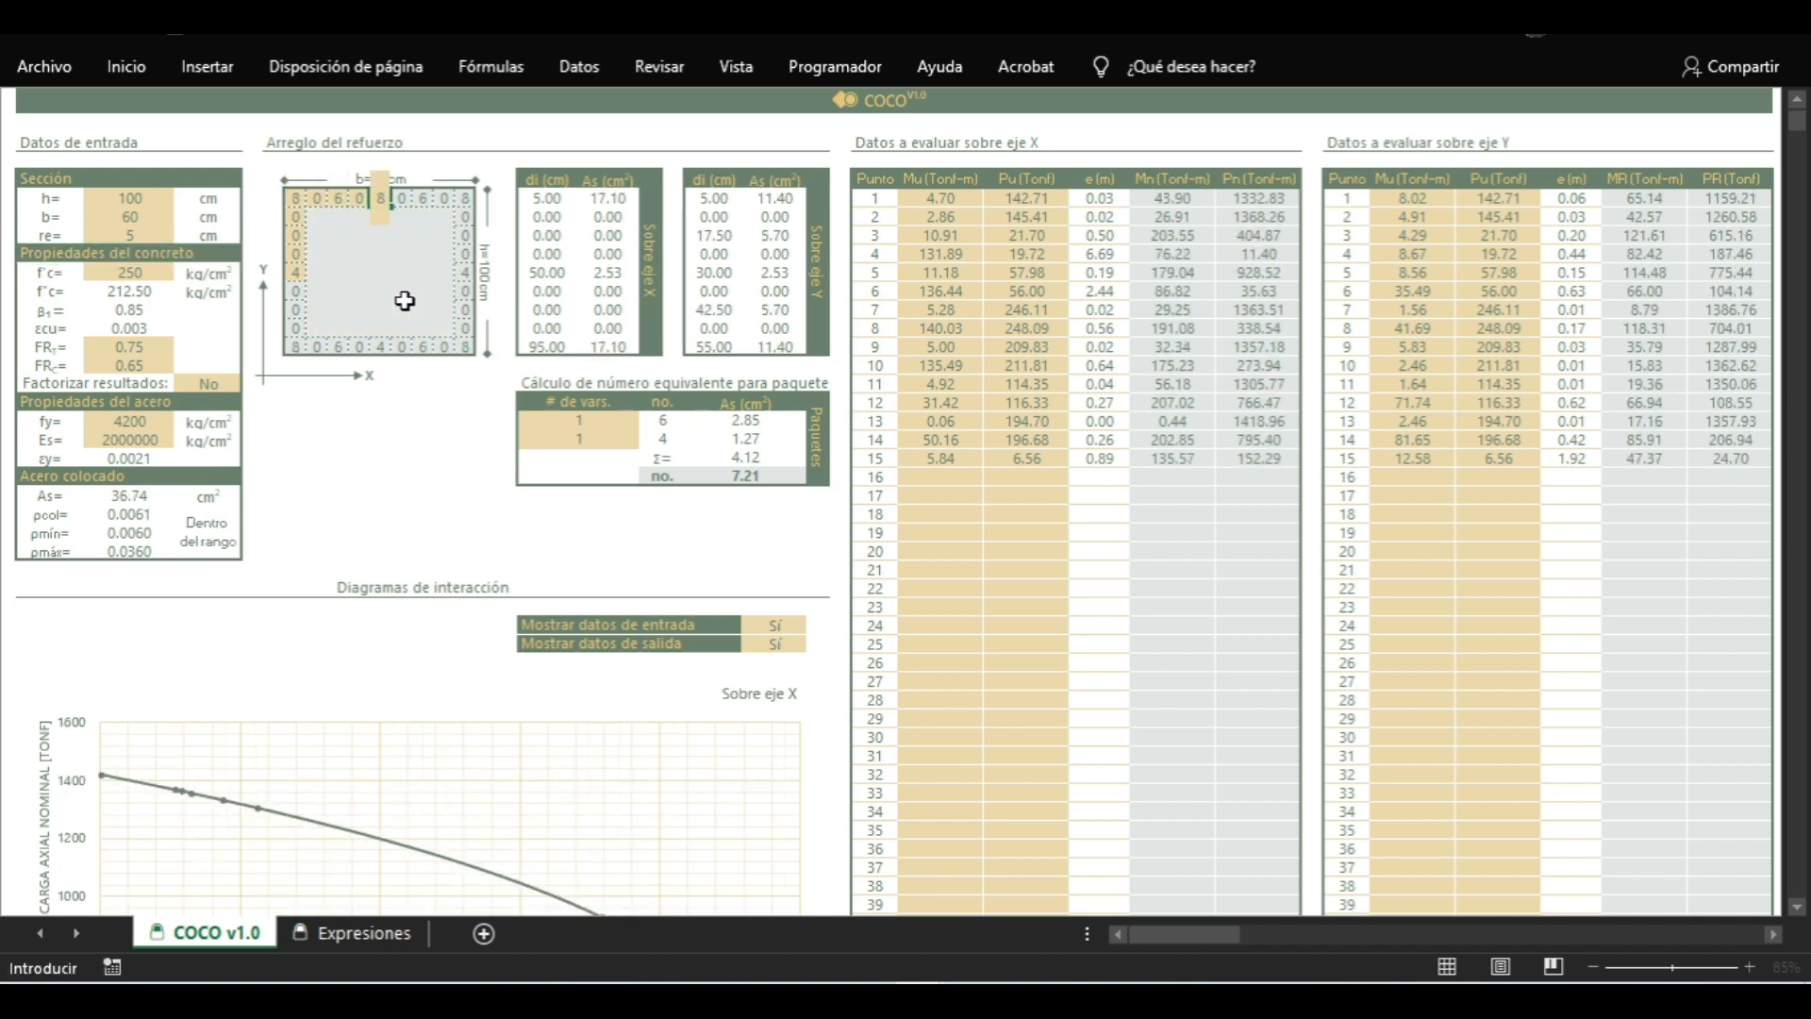
Enter no. 6 bars in the intermediate reinforcement positions down the side of the section
key("Down")
key("Left")
type("6")
key("Down")
type("6")
key("Down")
type("0")
key("Down")
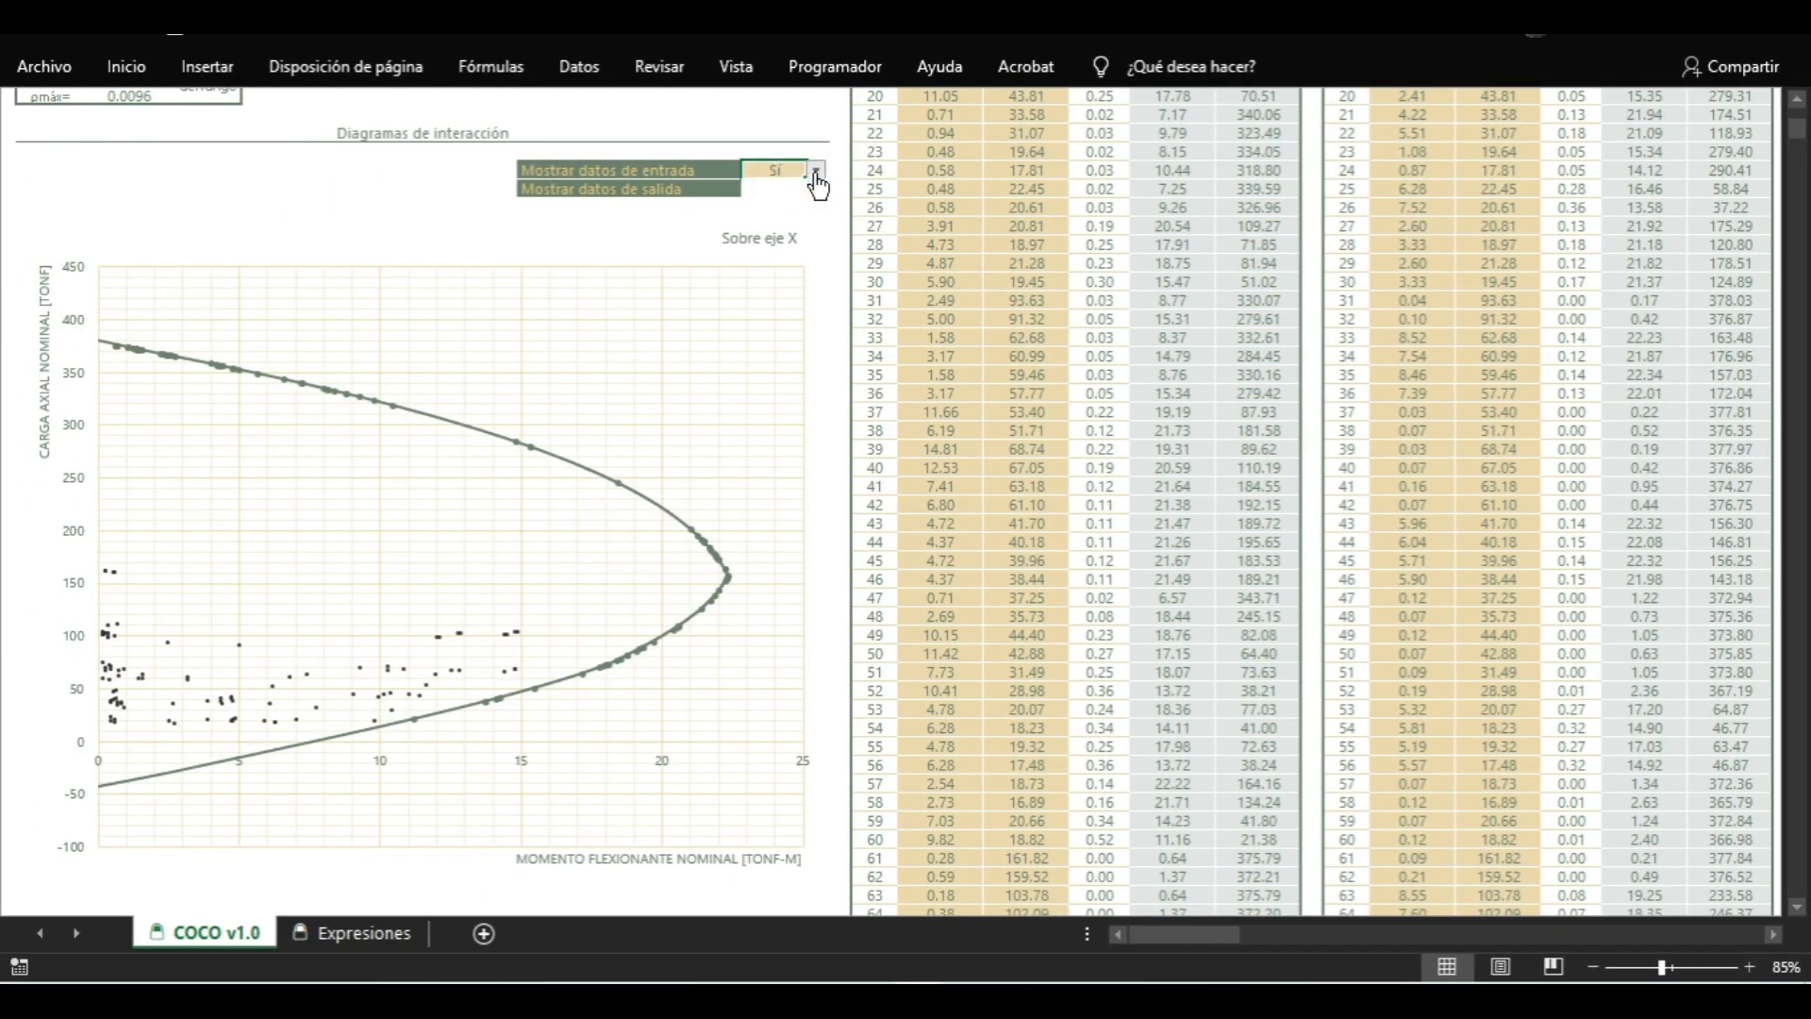
Hide both the input and output data points in the interaction diagrams by setting their display options to No
left_click(815, 172)
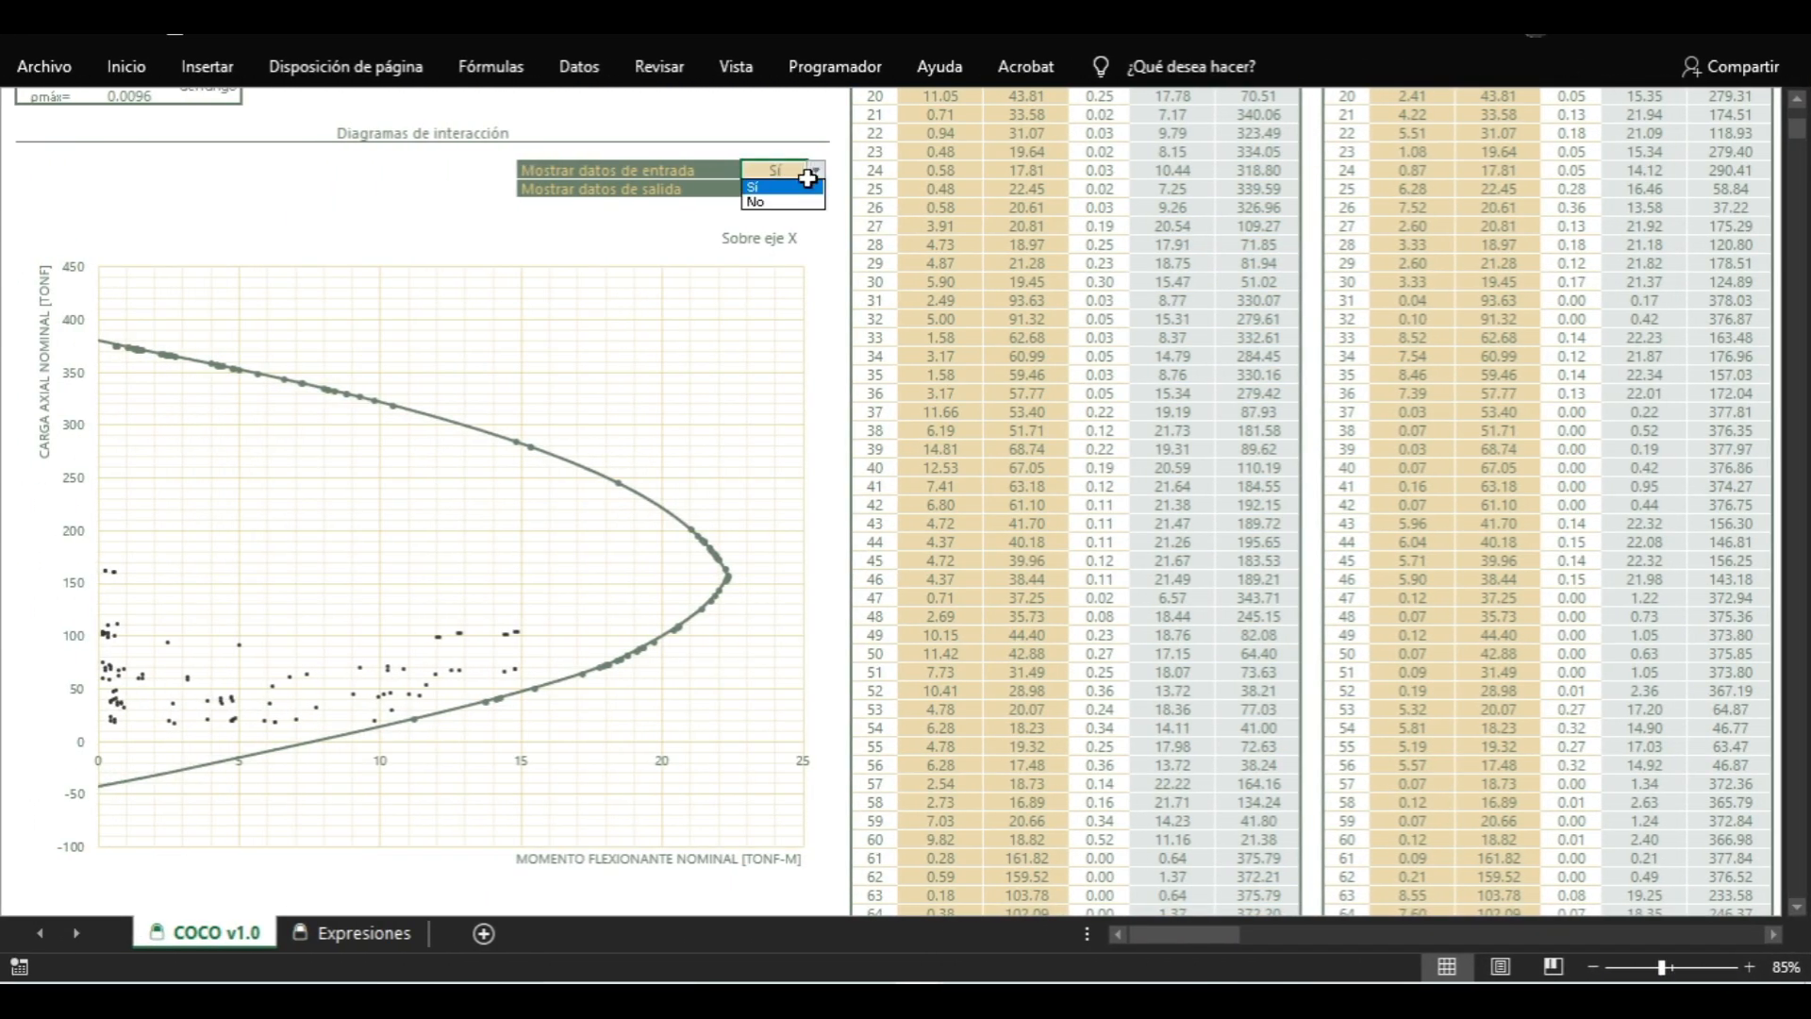
left_click(782, 203)
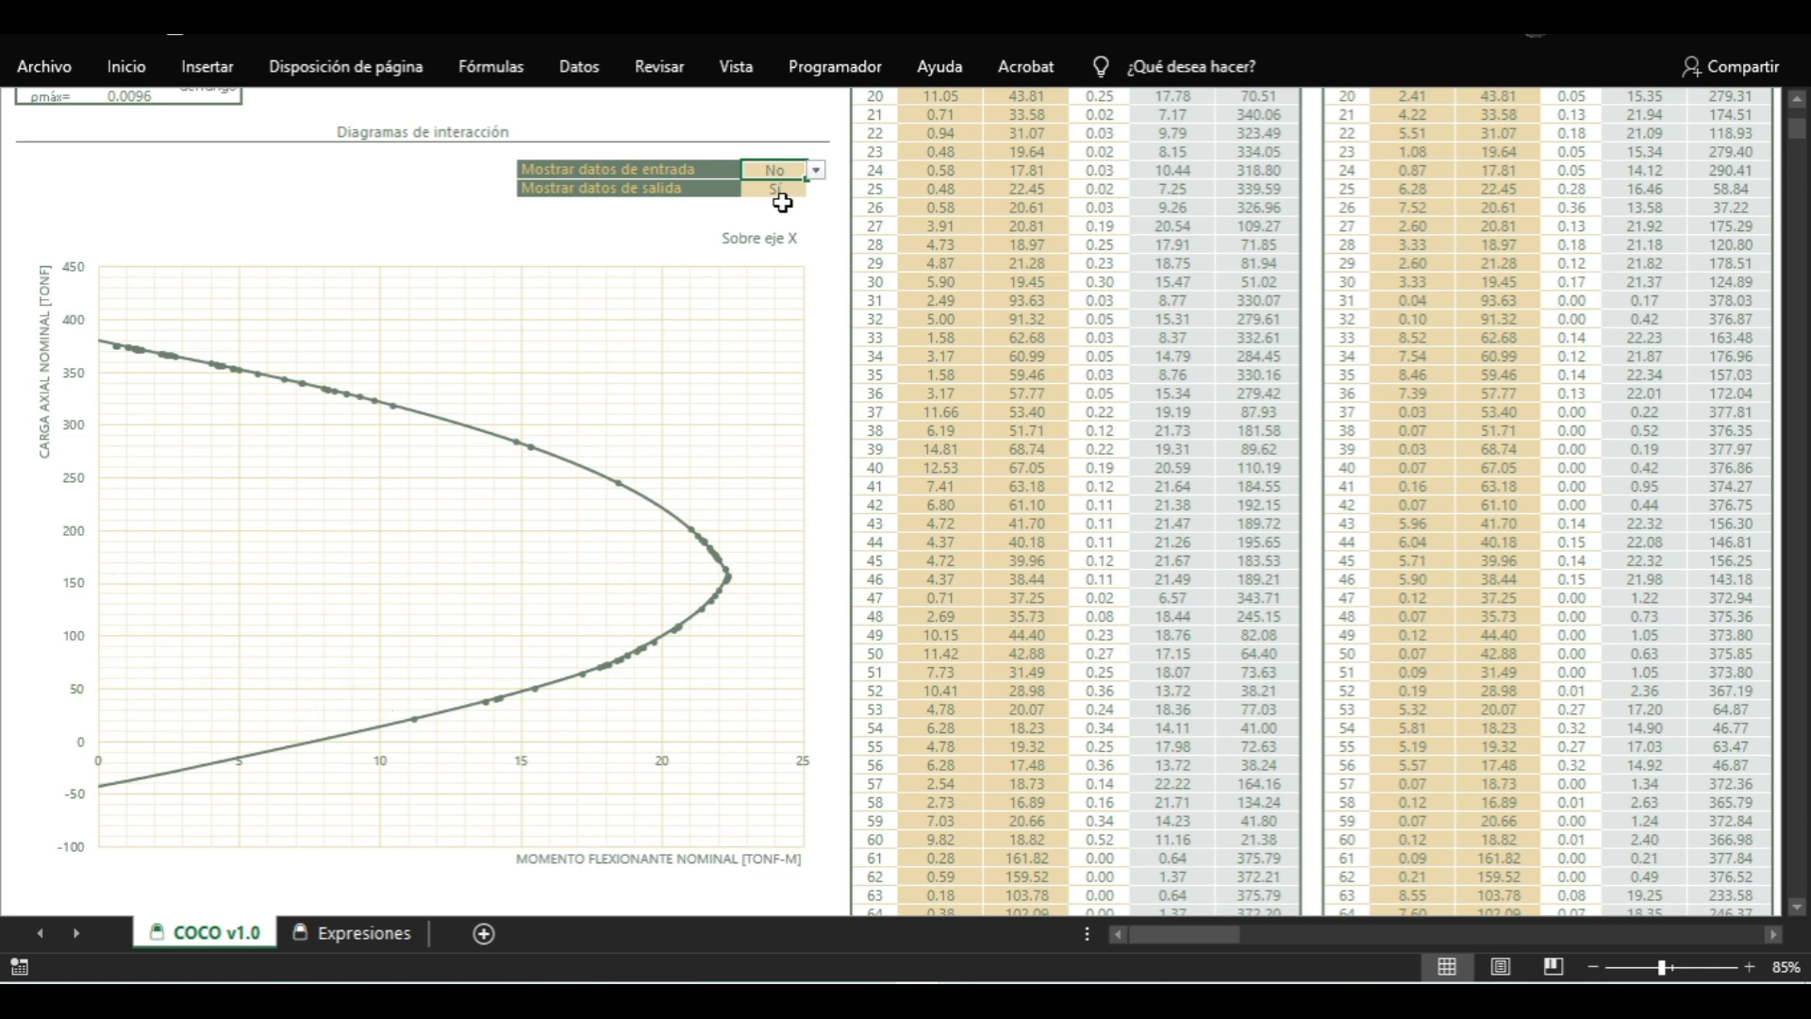
left_click(780, 190)
left_click(815, 191)
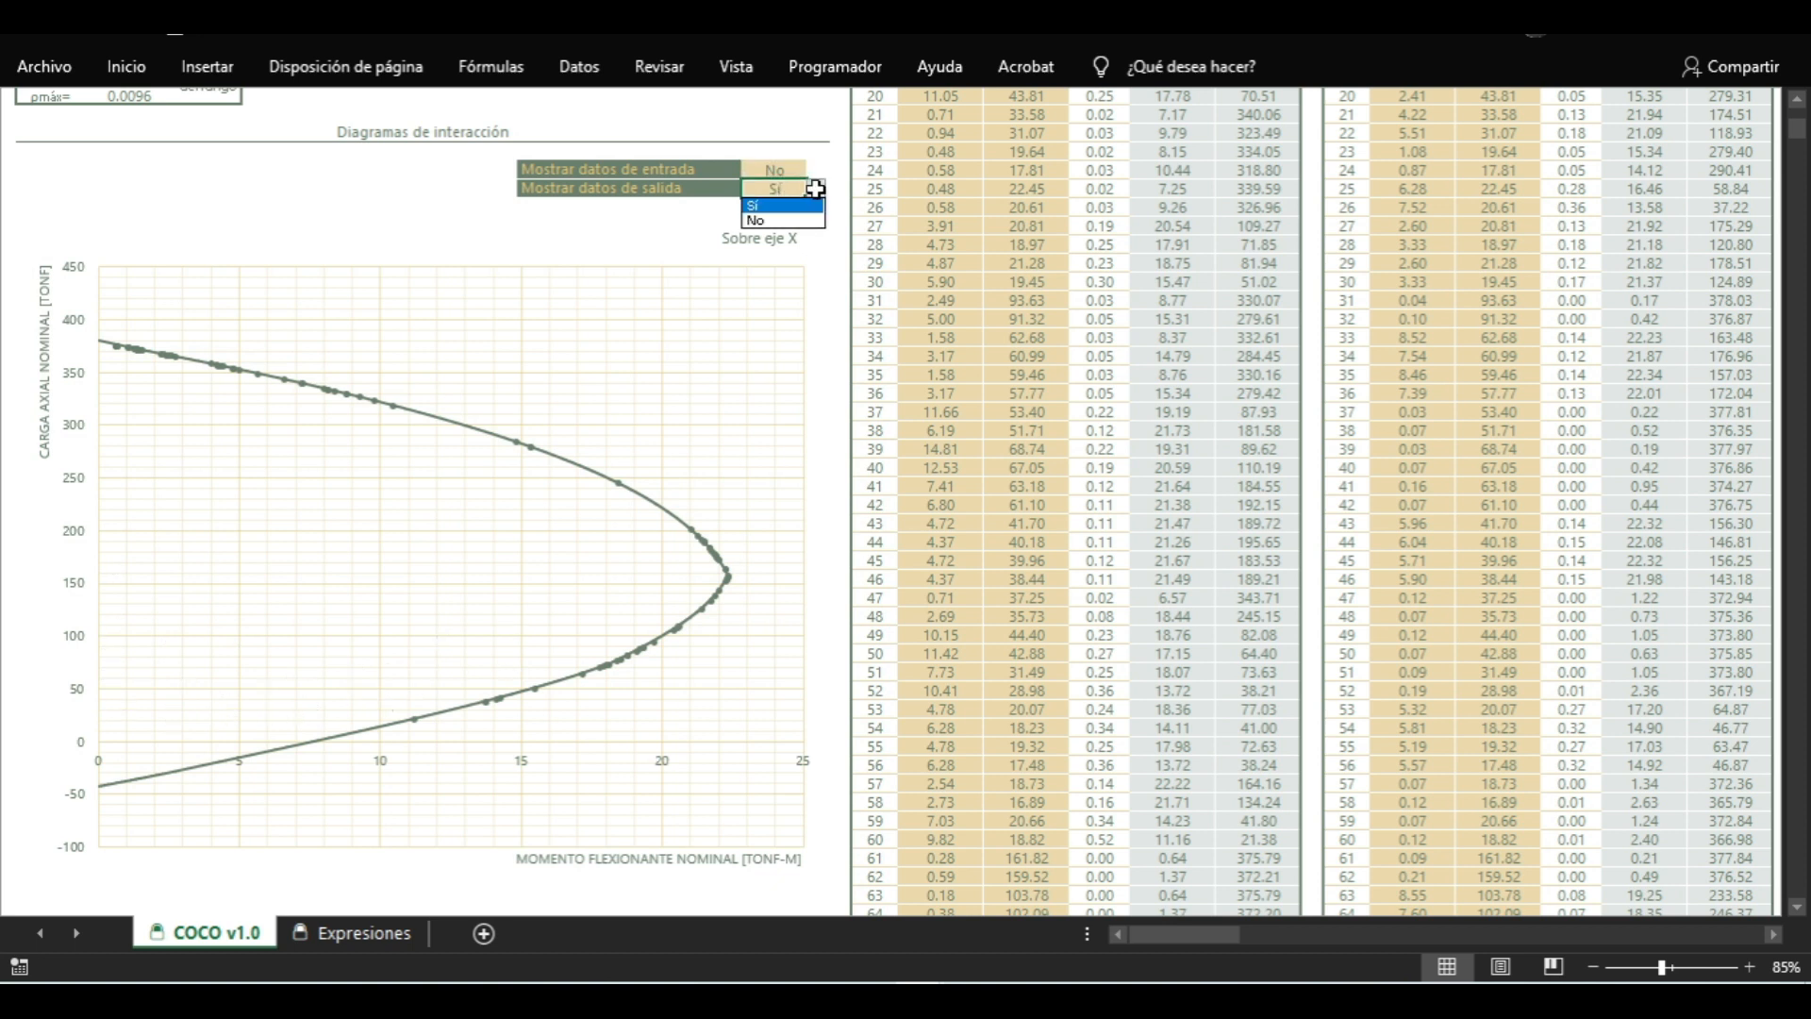
left_click(764, 219)
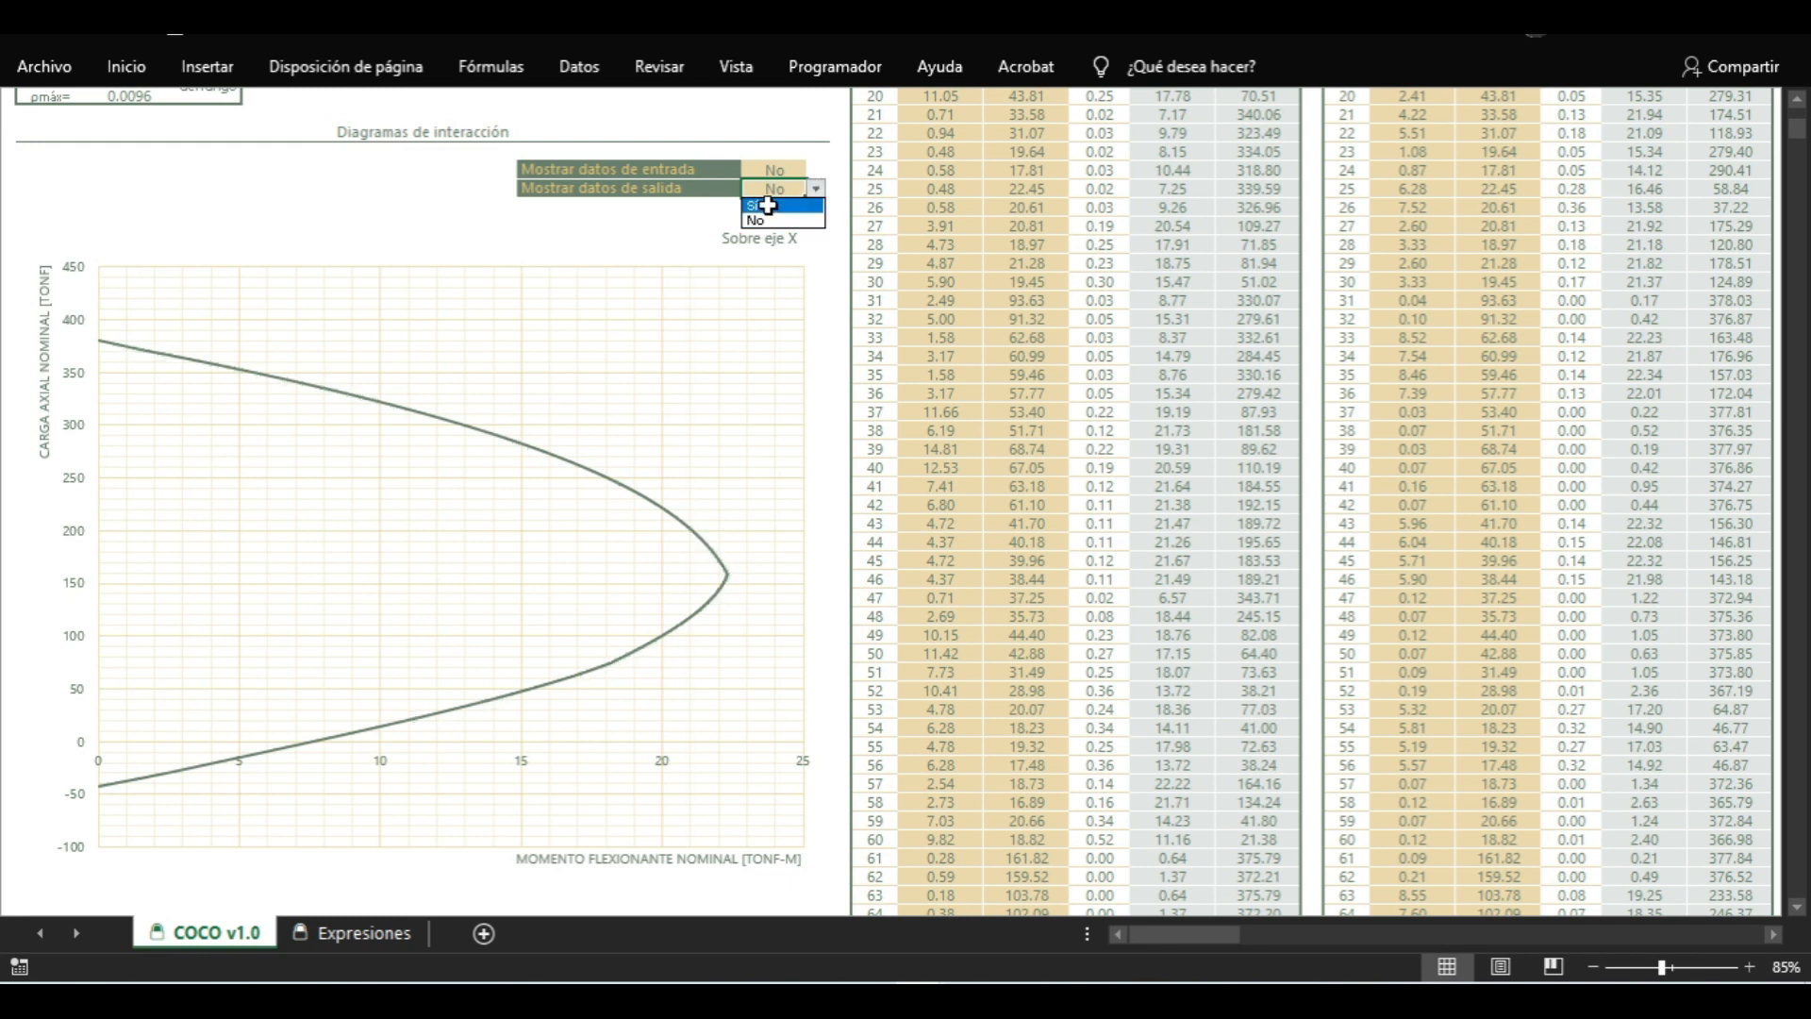
Show the input and output data points in the interaction diagrams again by setting both display options to Sí
left_click(777, 168)
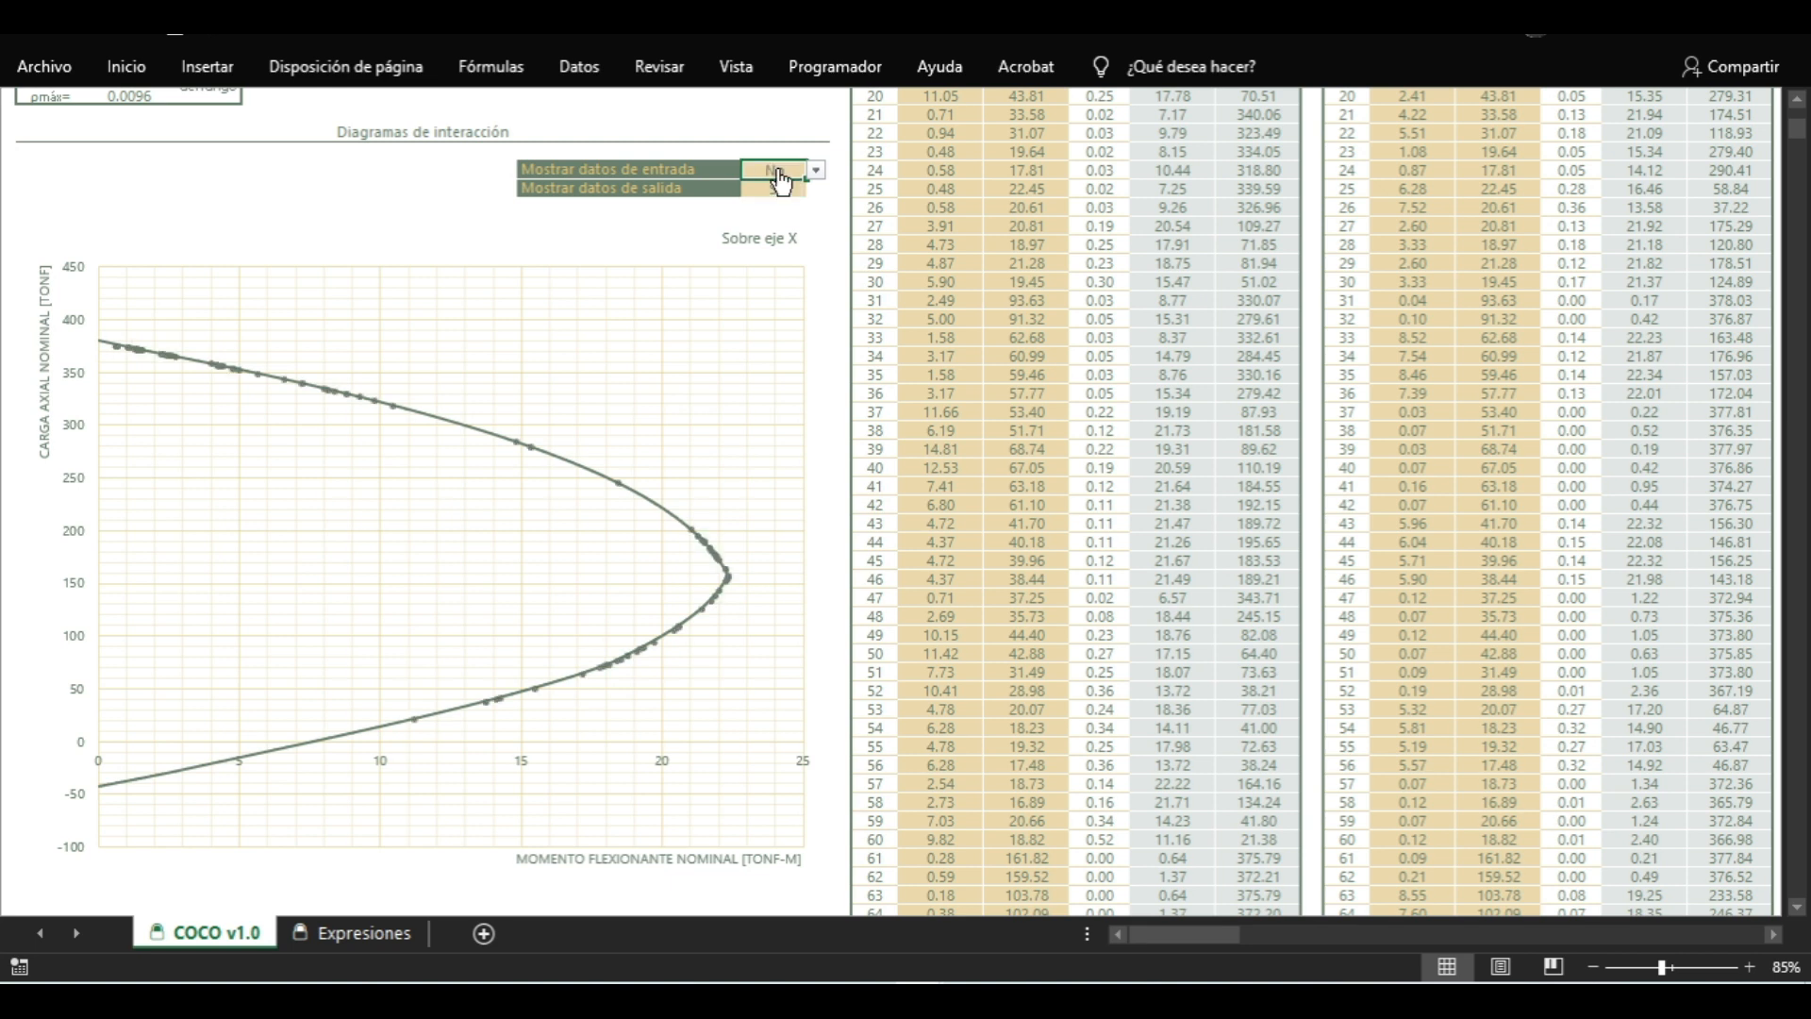
left_click(816, 173)
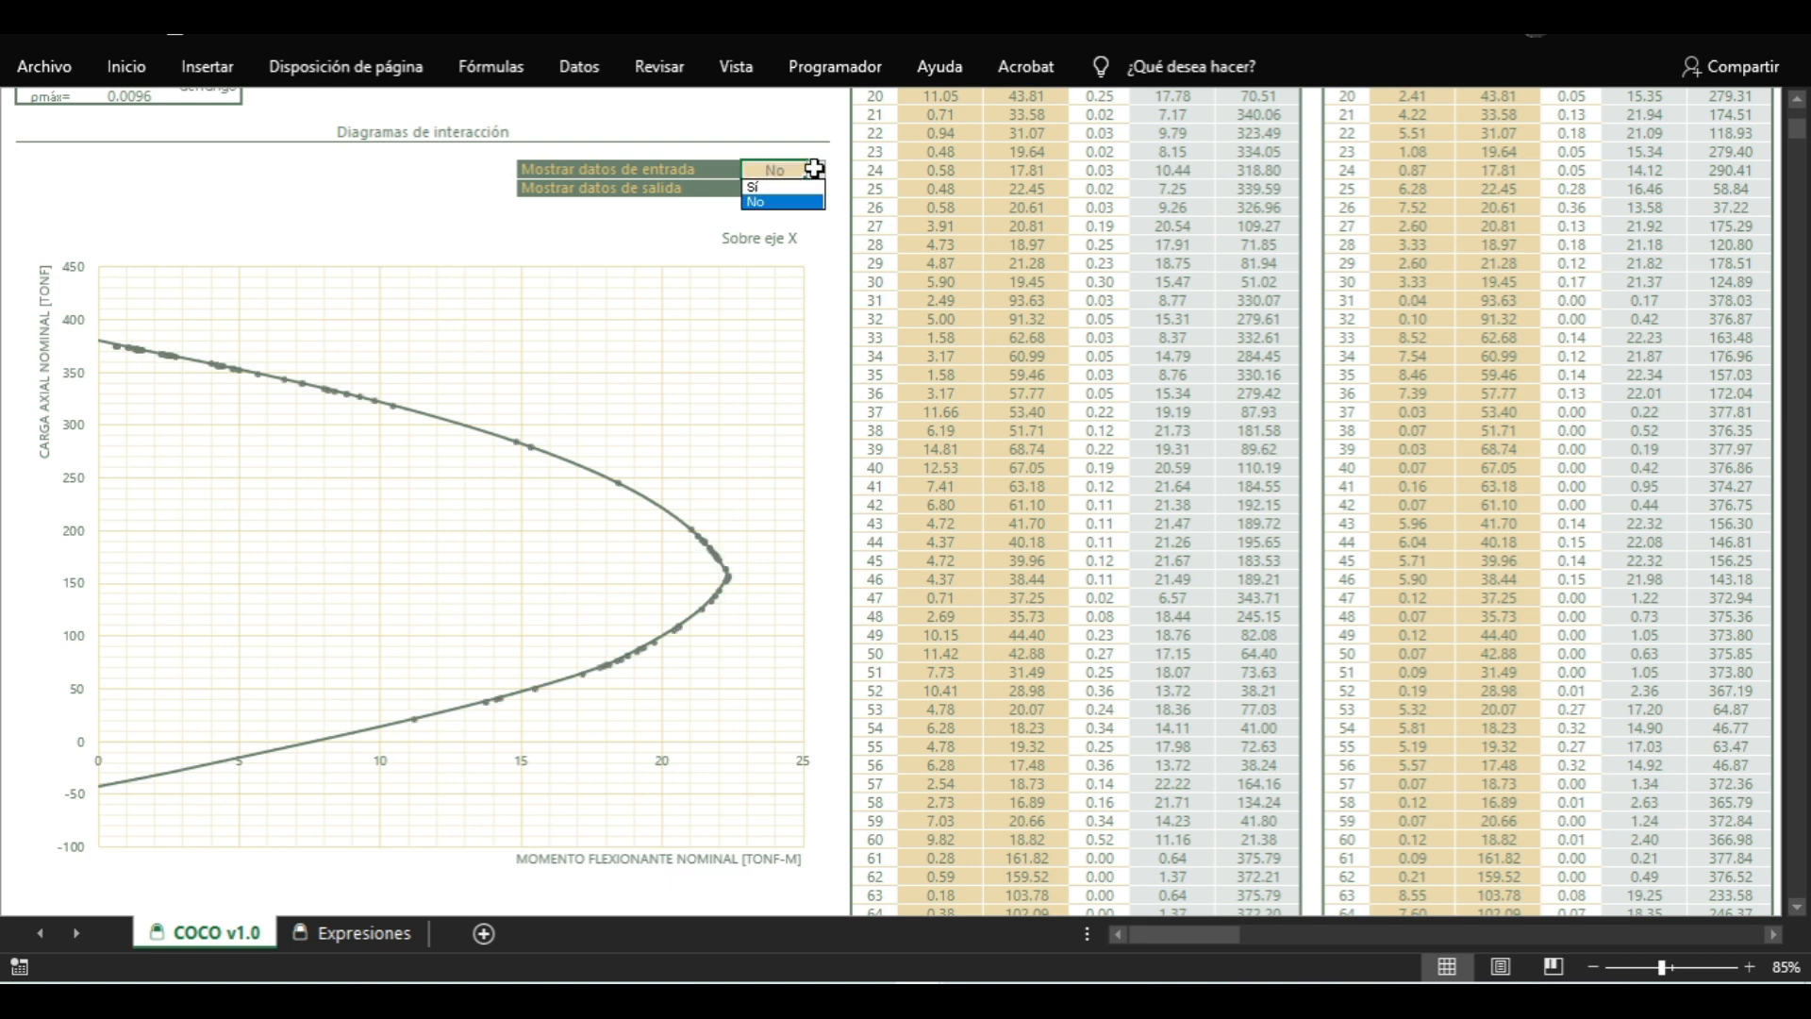
left_click(757, 186)
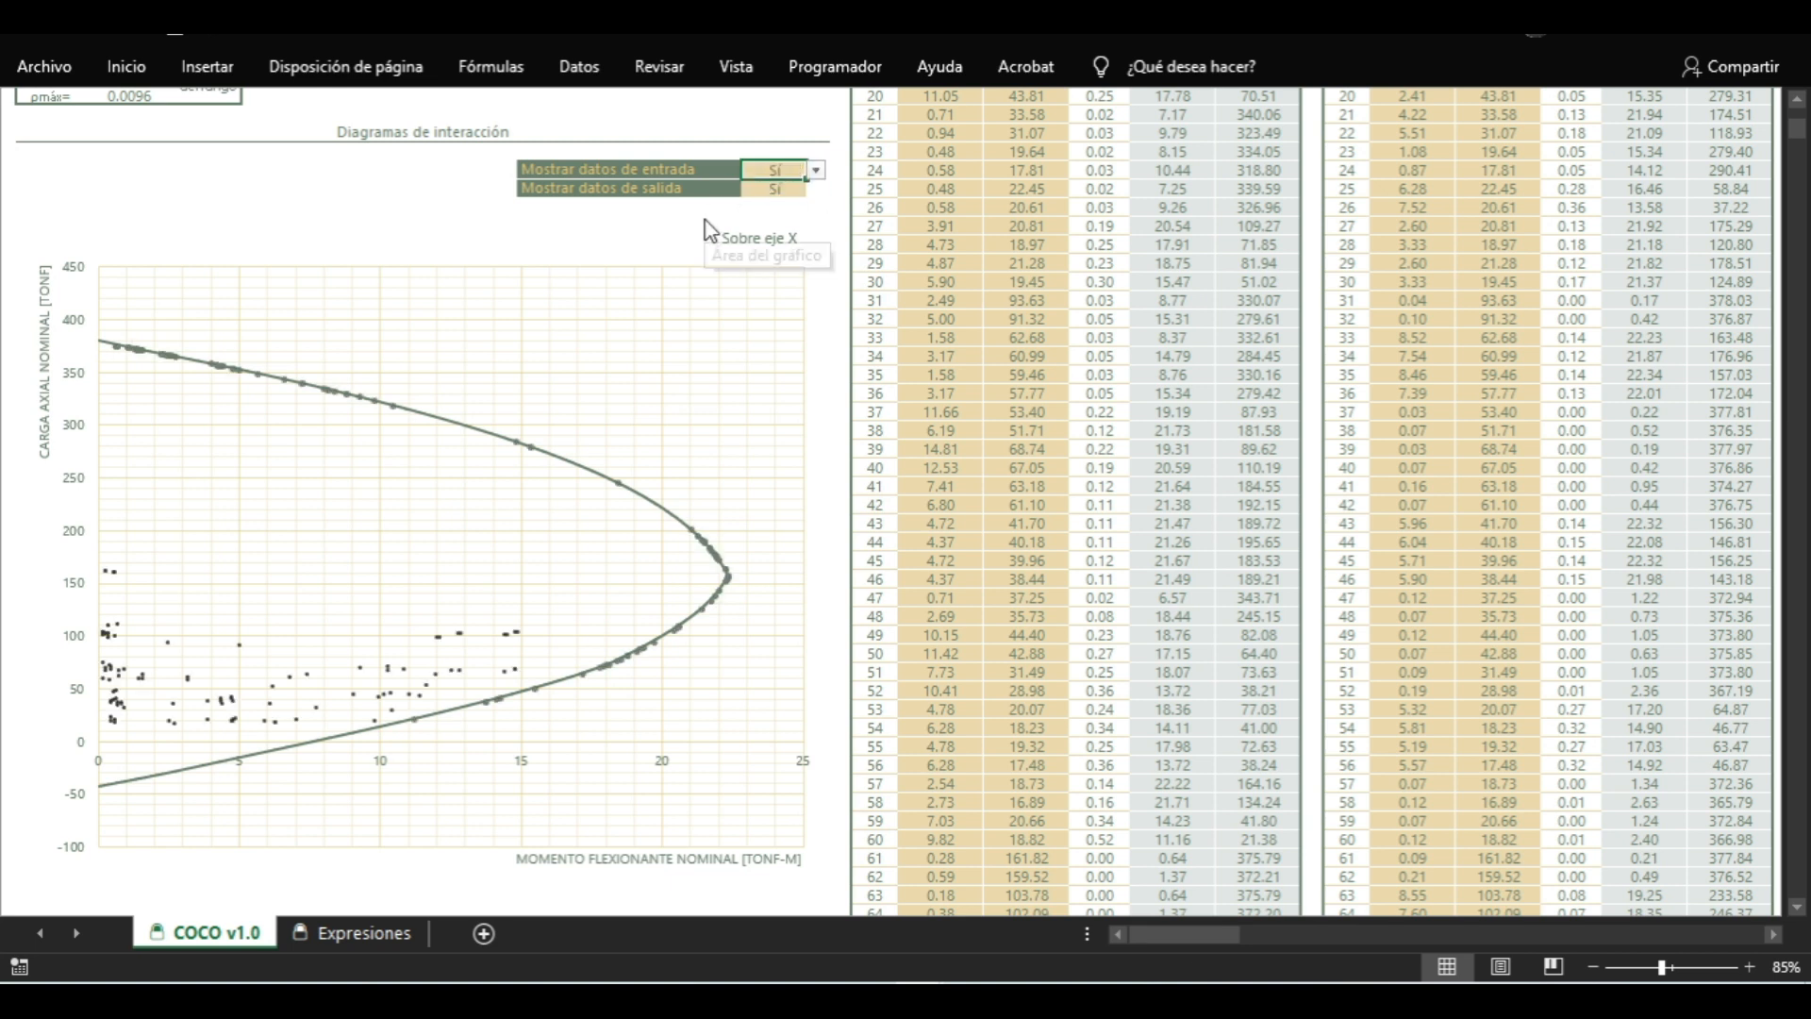
Examine the interaction diagrams about the X and Y axes, comparing the load points with each resistance curve
scroll(706, 230, "up", 5)
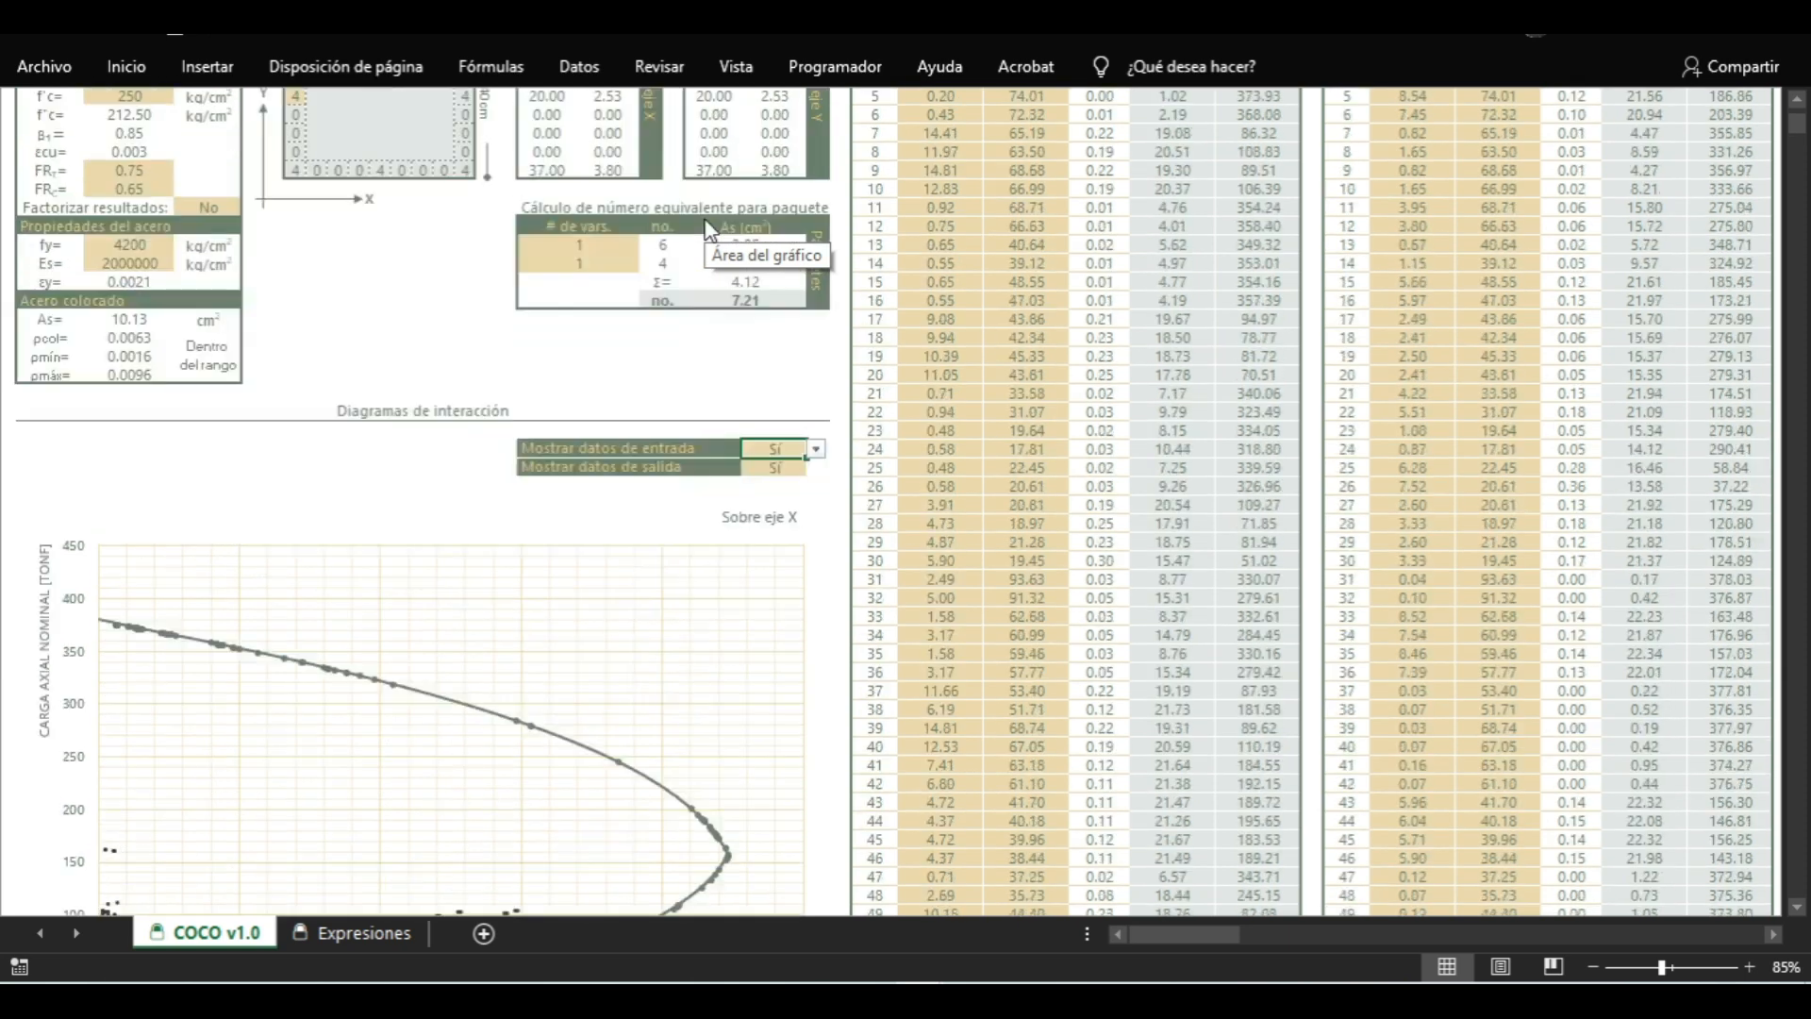
scroll(707, 229, "up", 2)
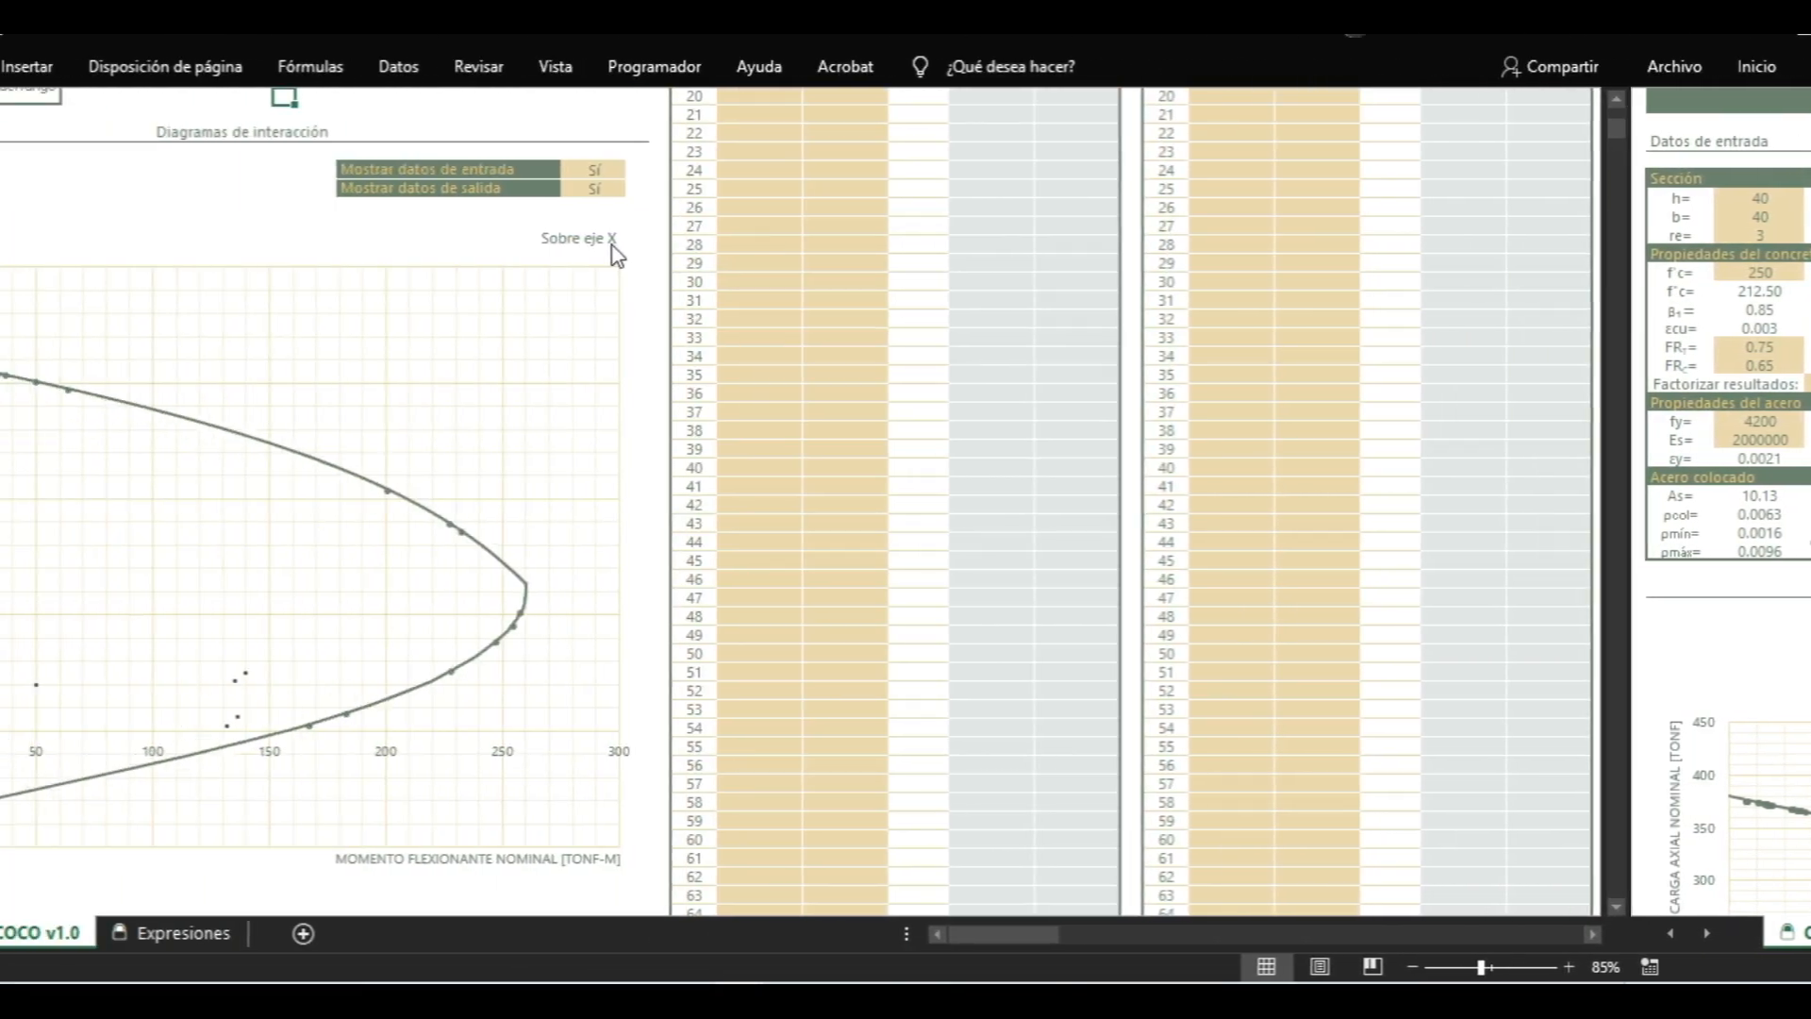
scroll(795, 253, "down", 5)
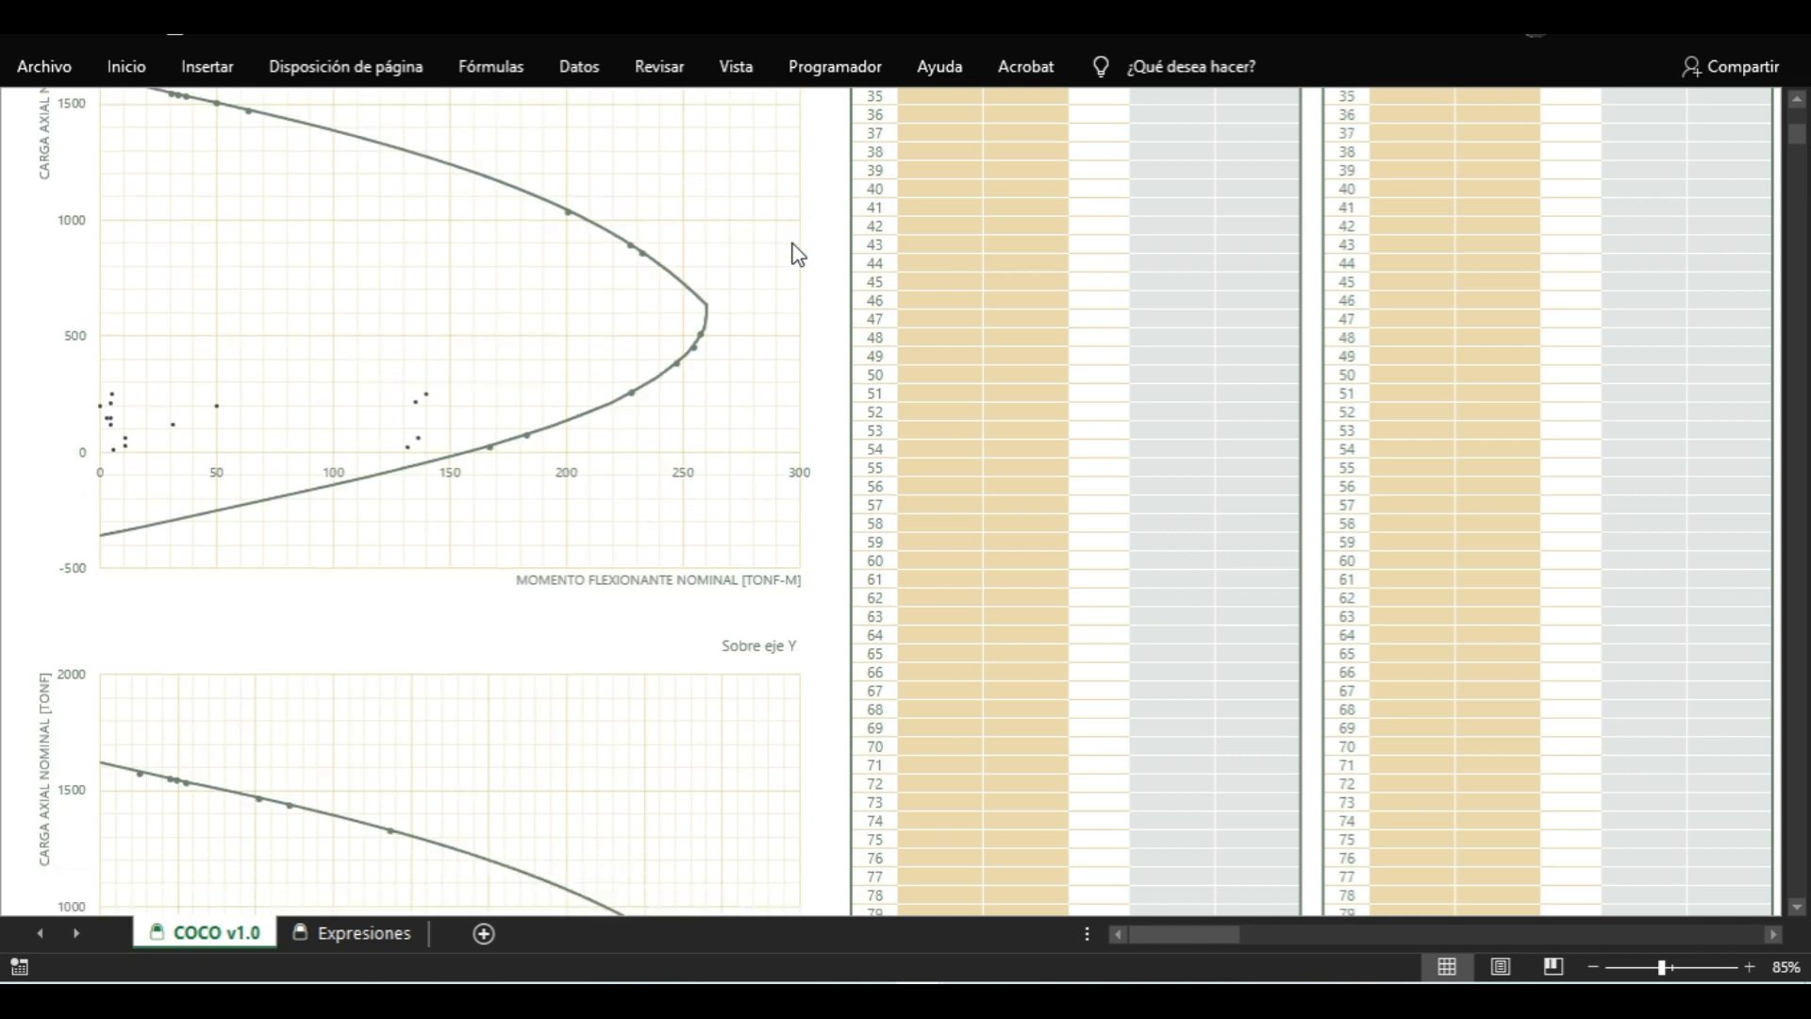
scroll(795, 244, "down", 7)
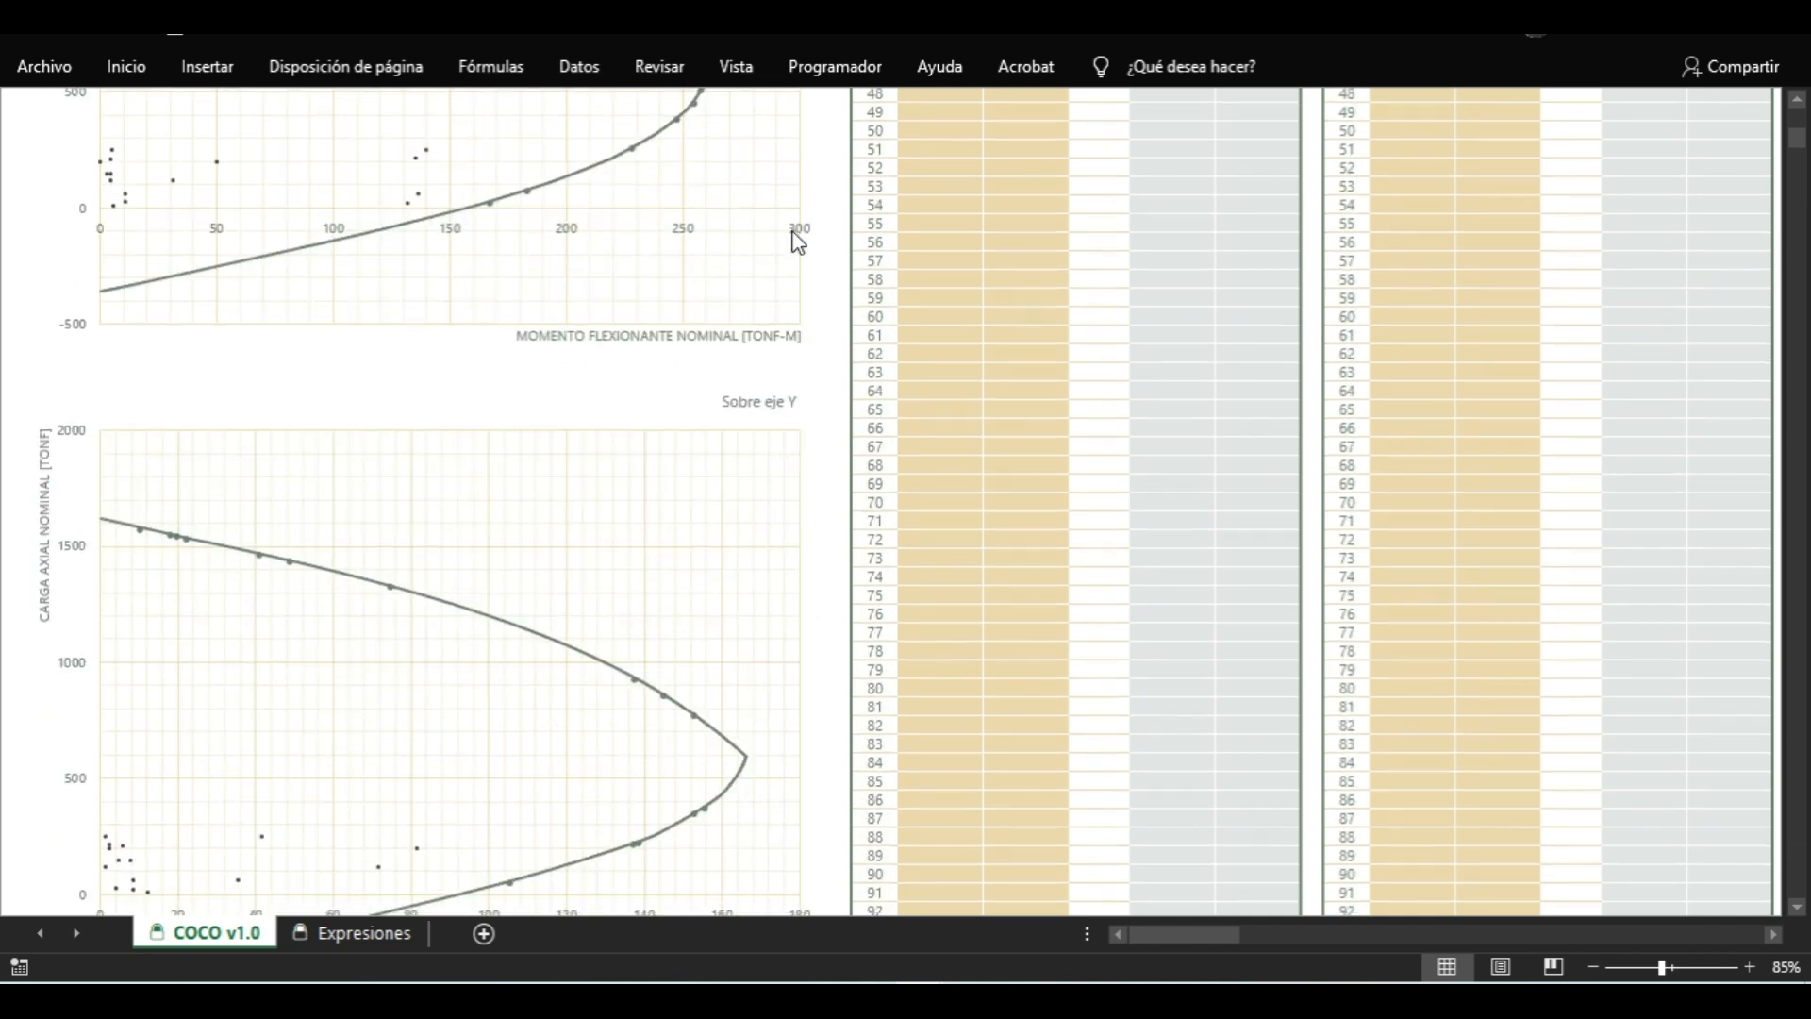
scroll(794, 236, "down", 2)
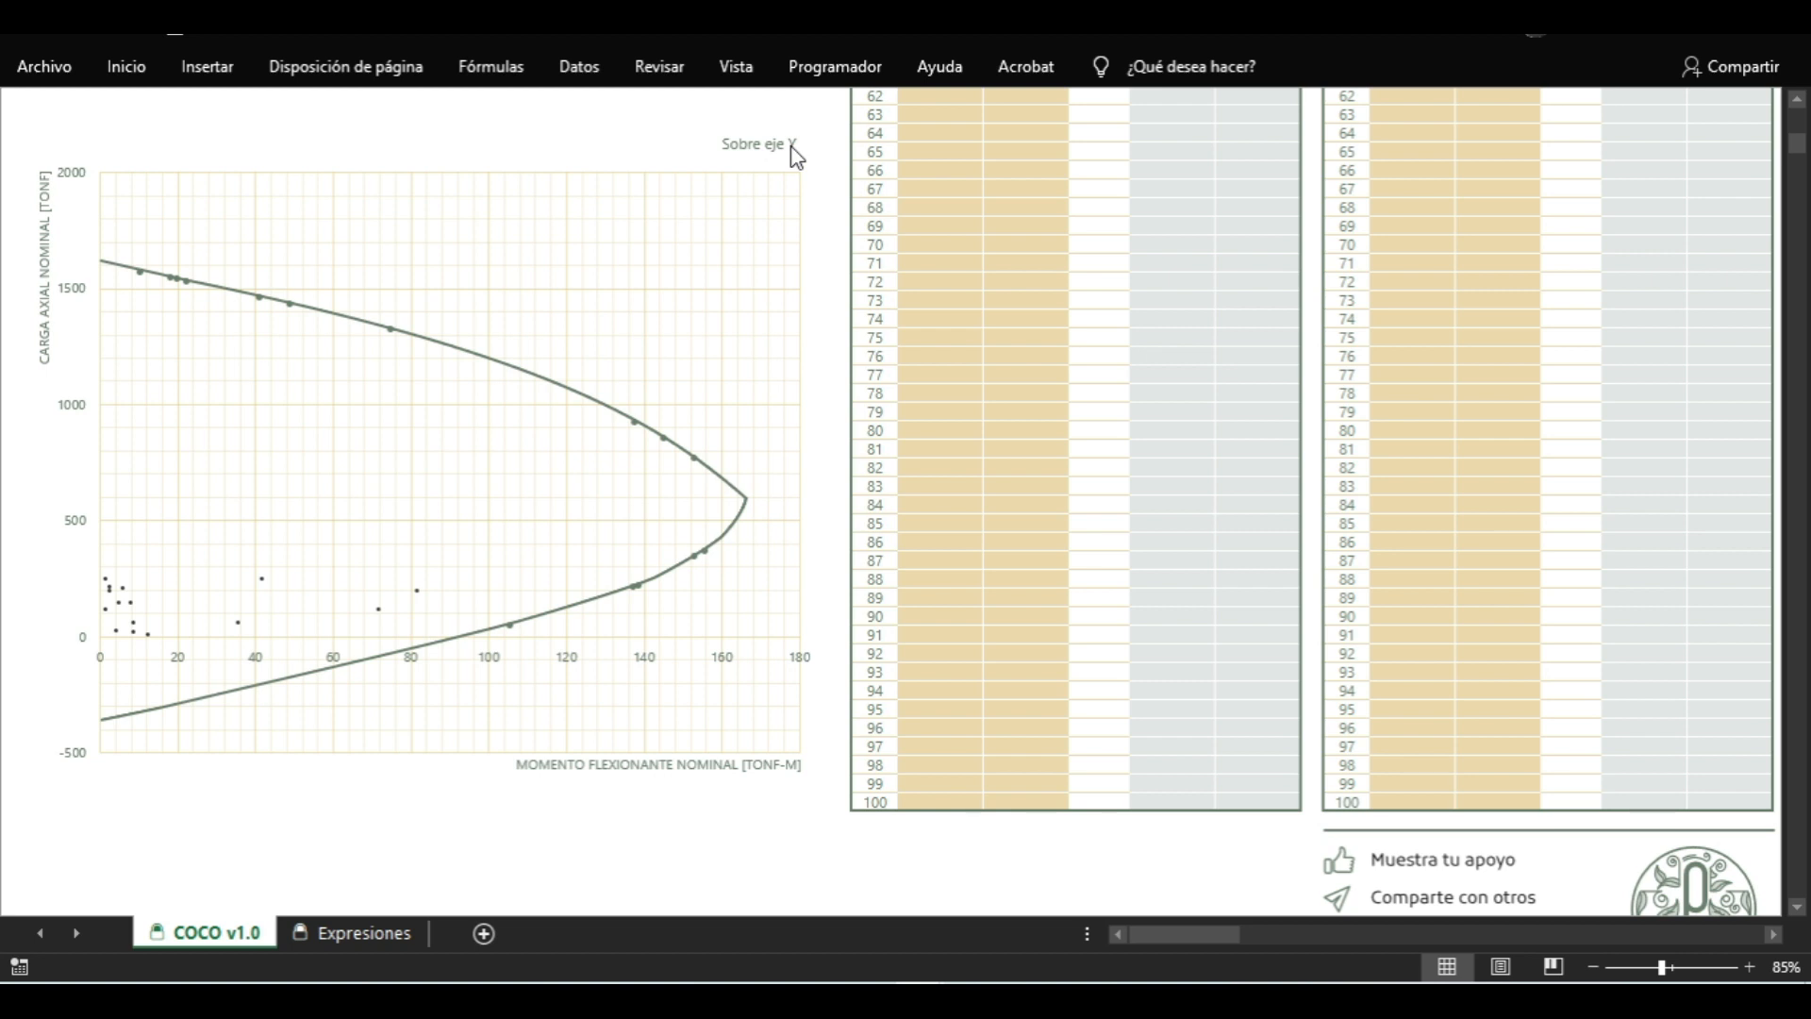
scroll(793, 155, "up", 5)
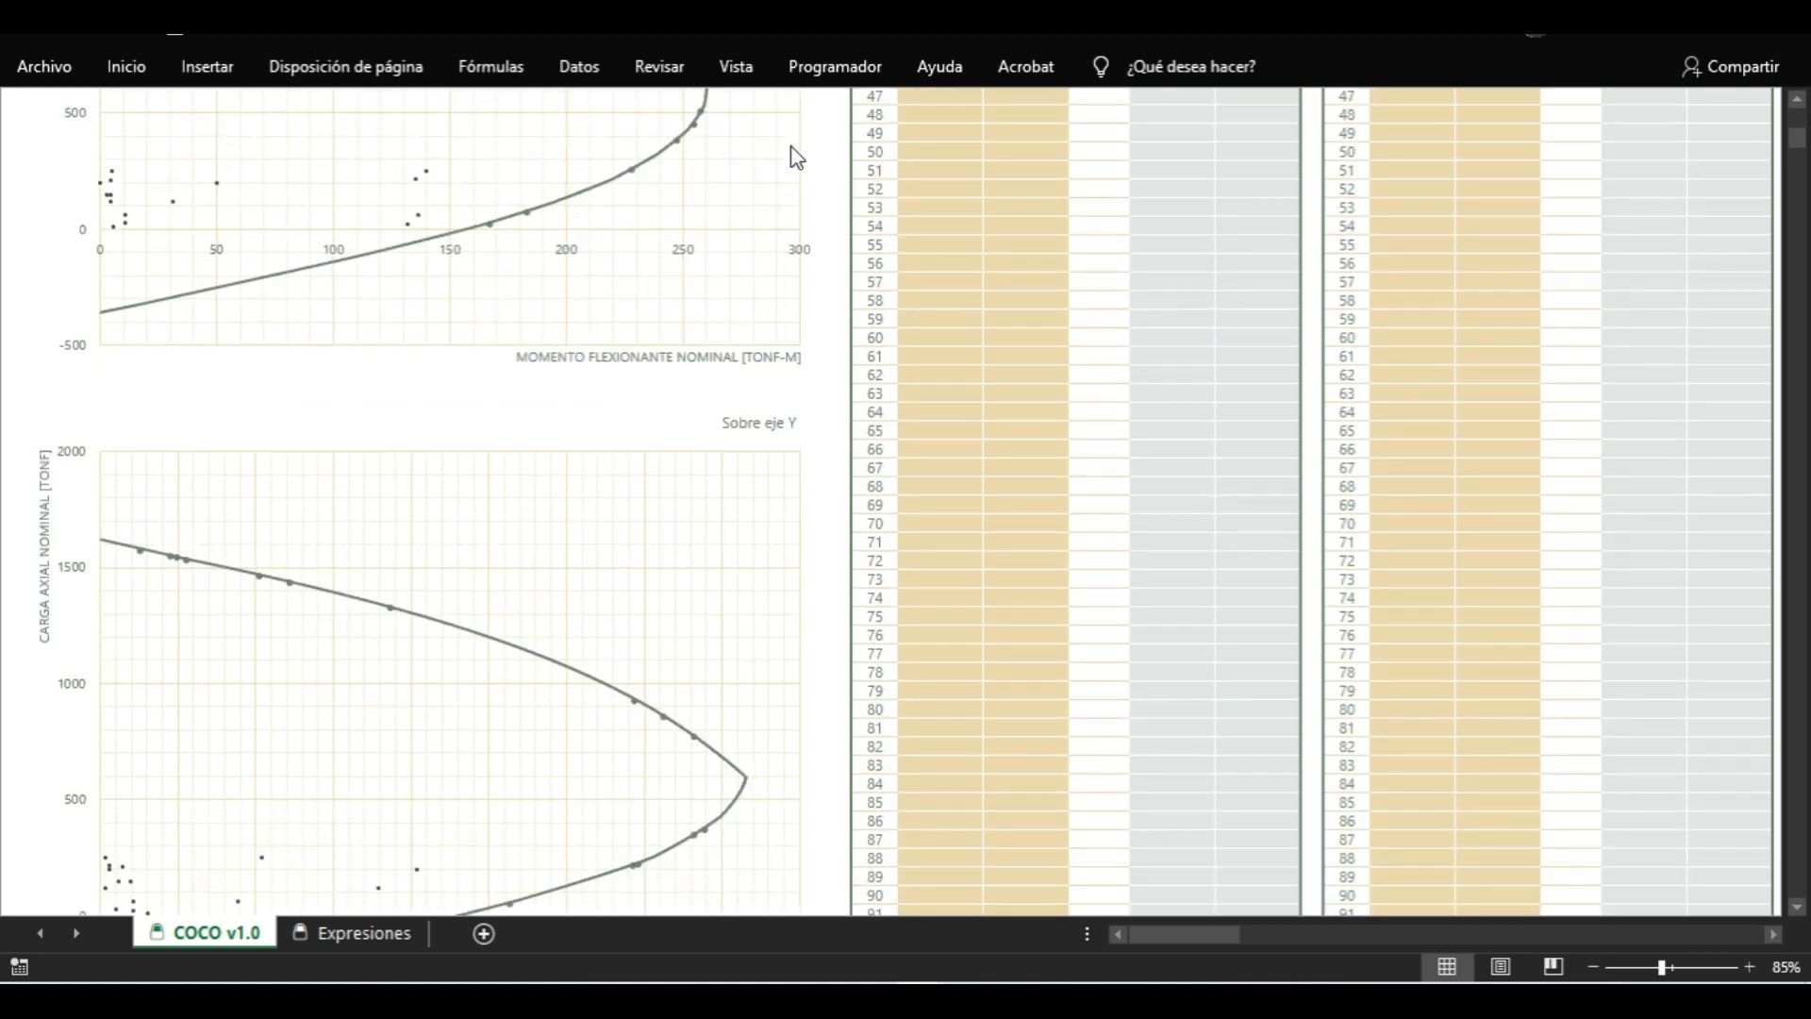
scroll(793, 156, "up", 5)
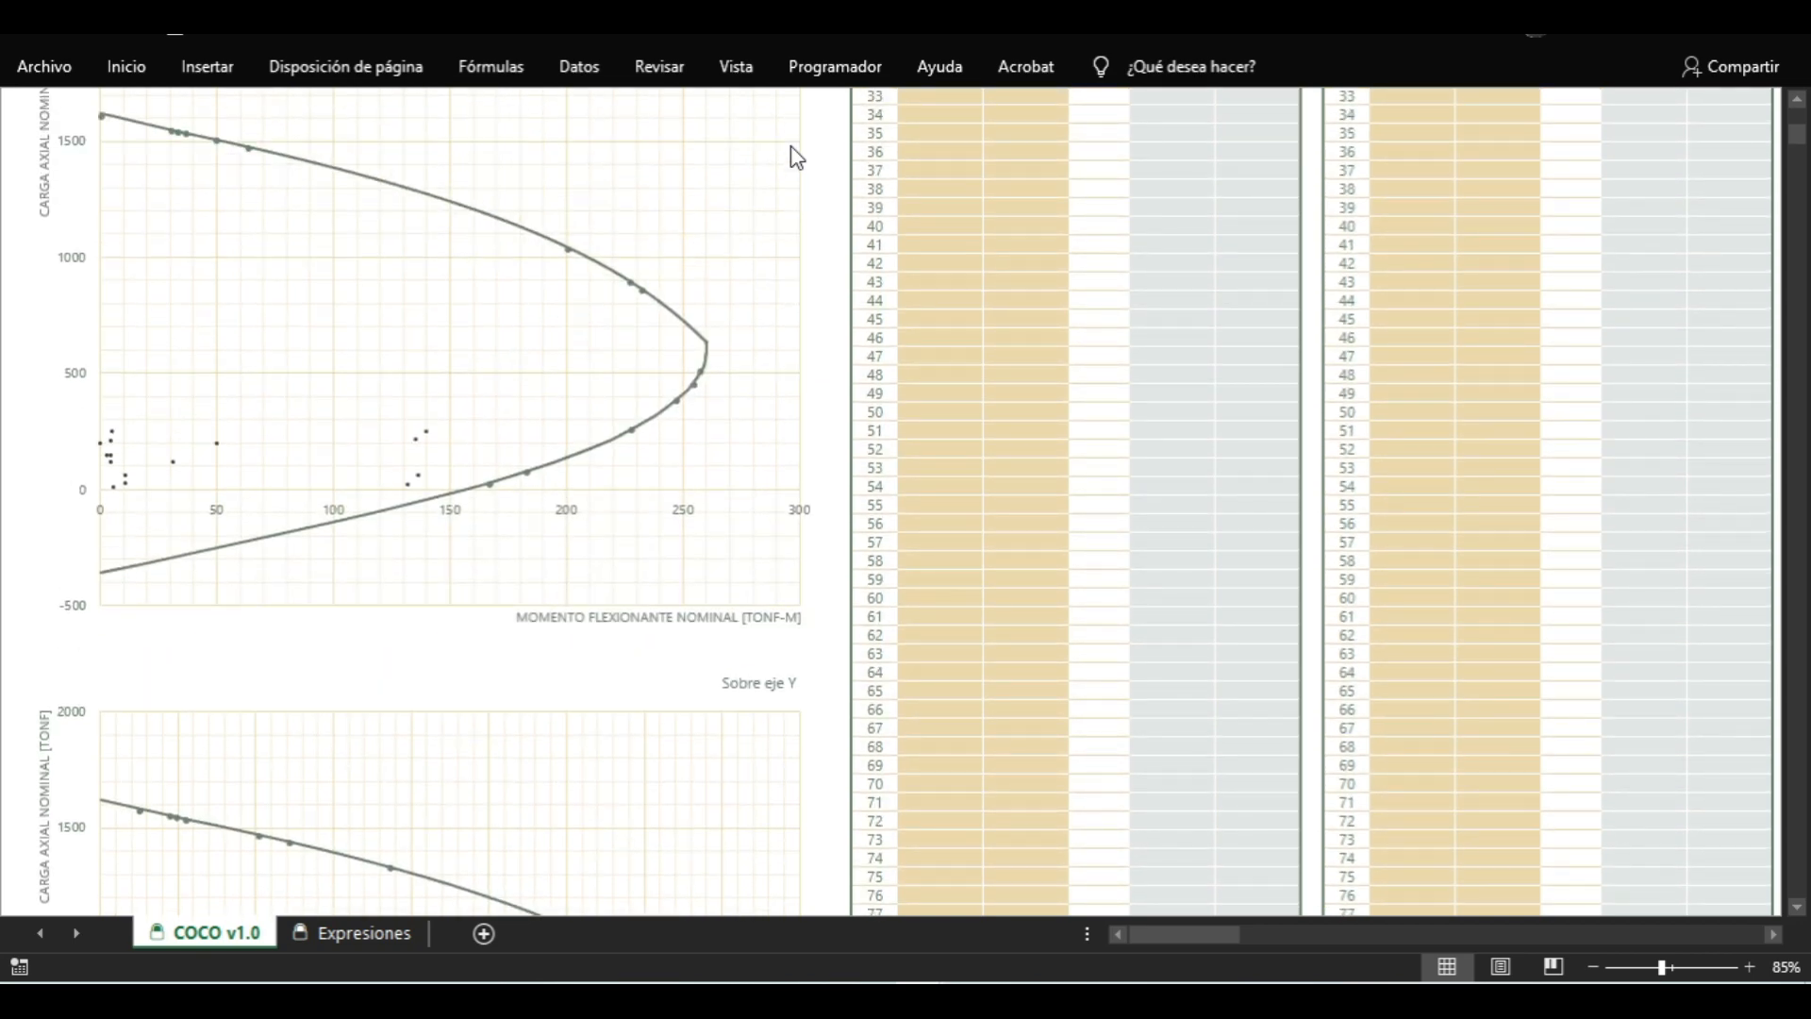
scroll(792, 156, "up", 5)
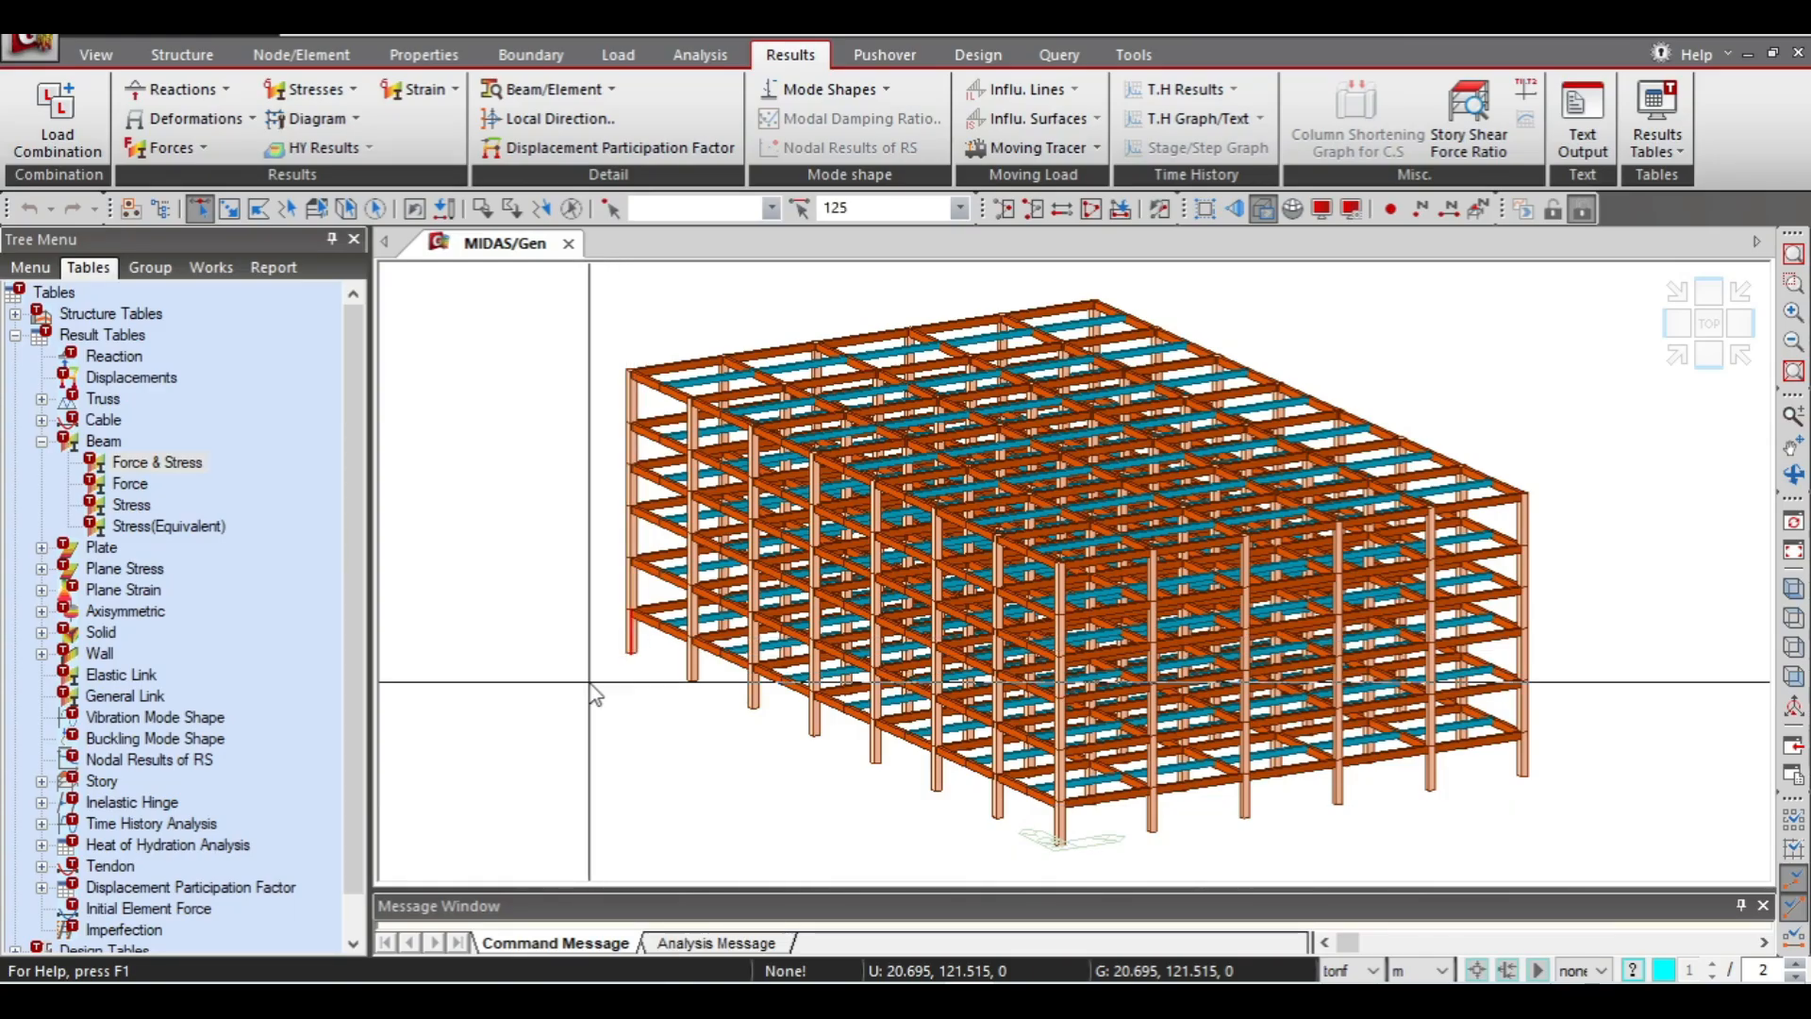
Switch to MIDAS/Gen and start the beam Force & Stress table for elements 125, 119, 113, 107 and 101
mouse_move(594, 695)
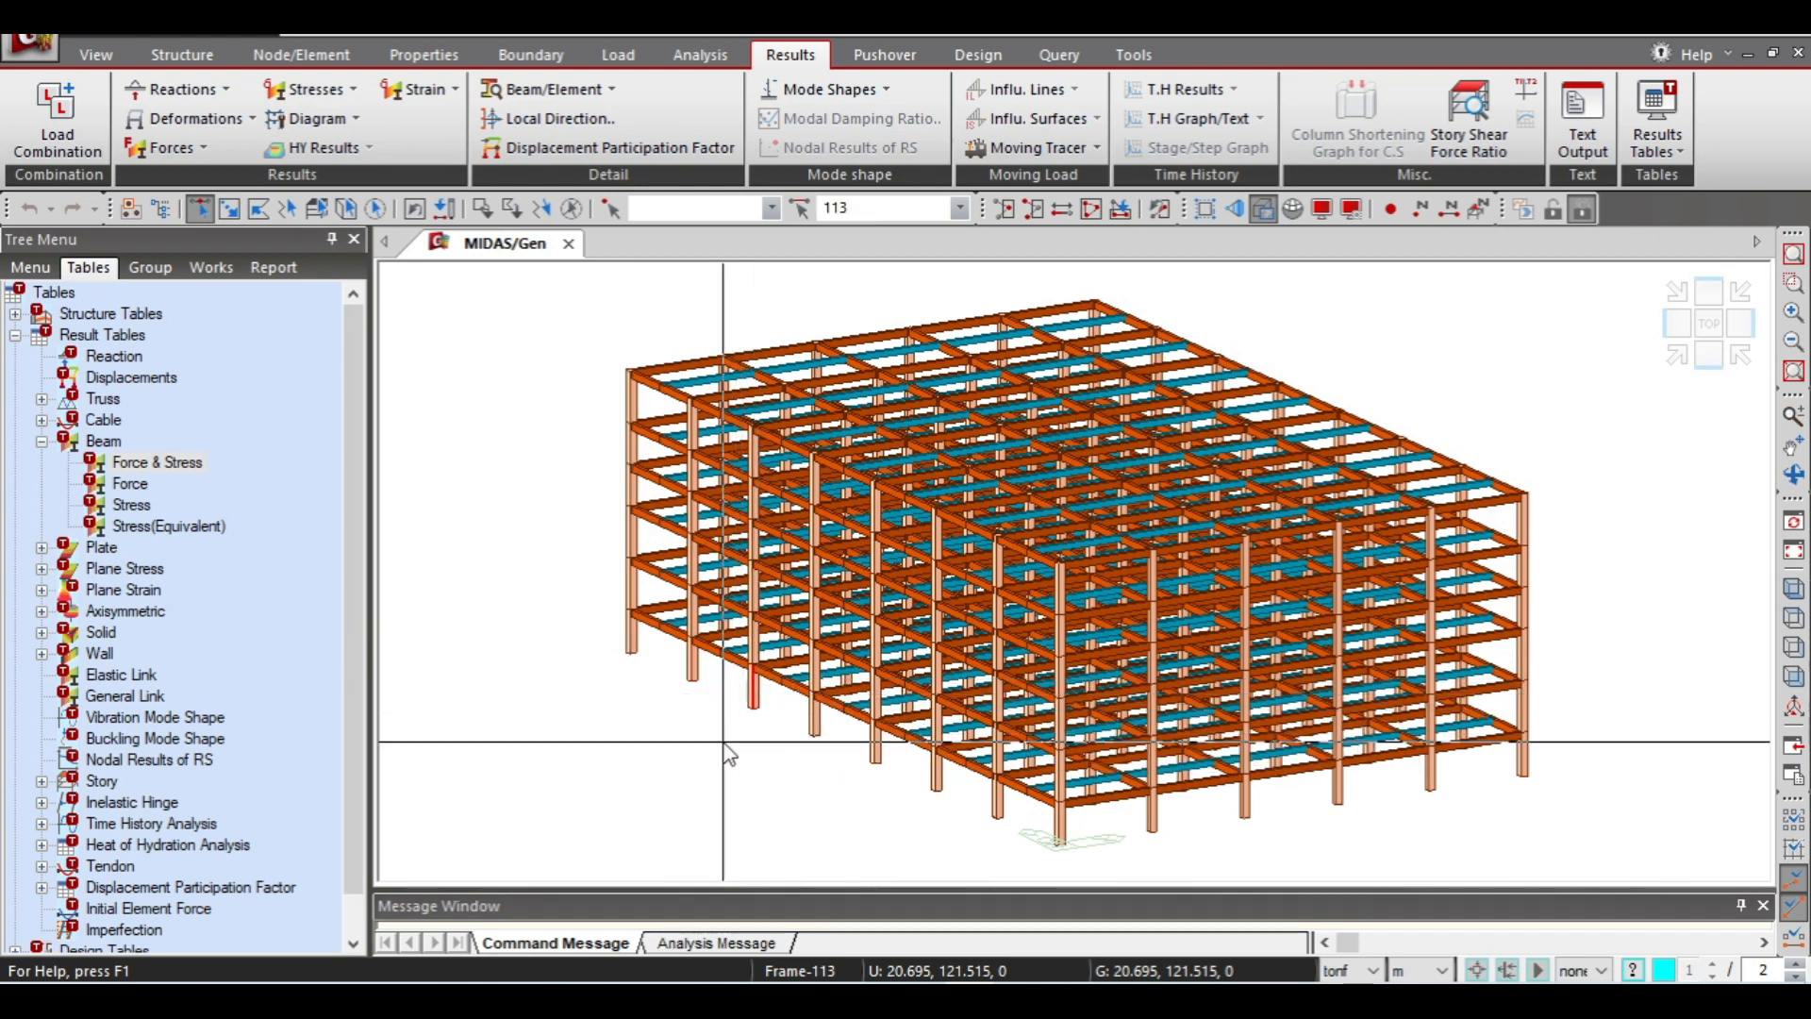
mouse_move(727, 750)
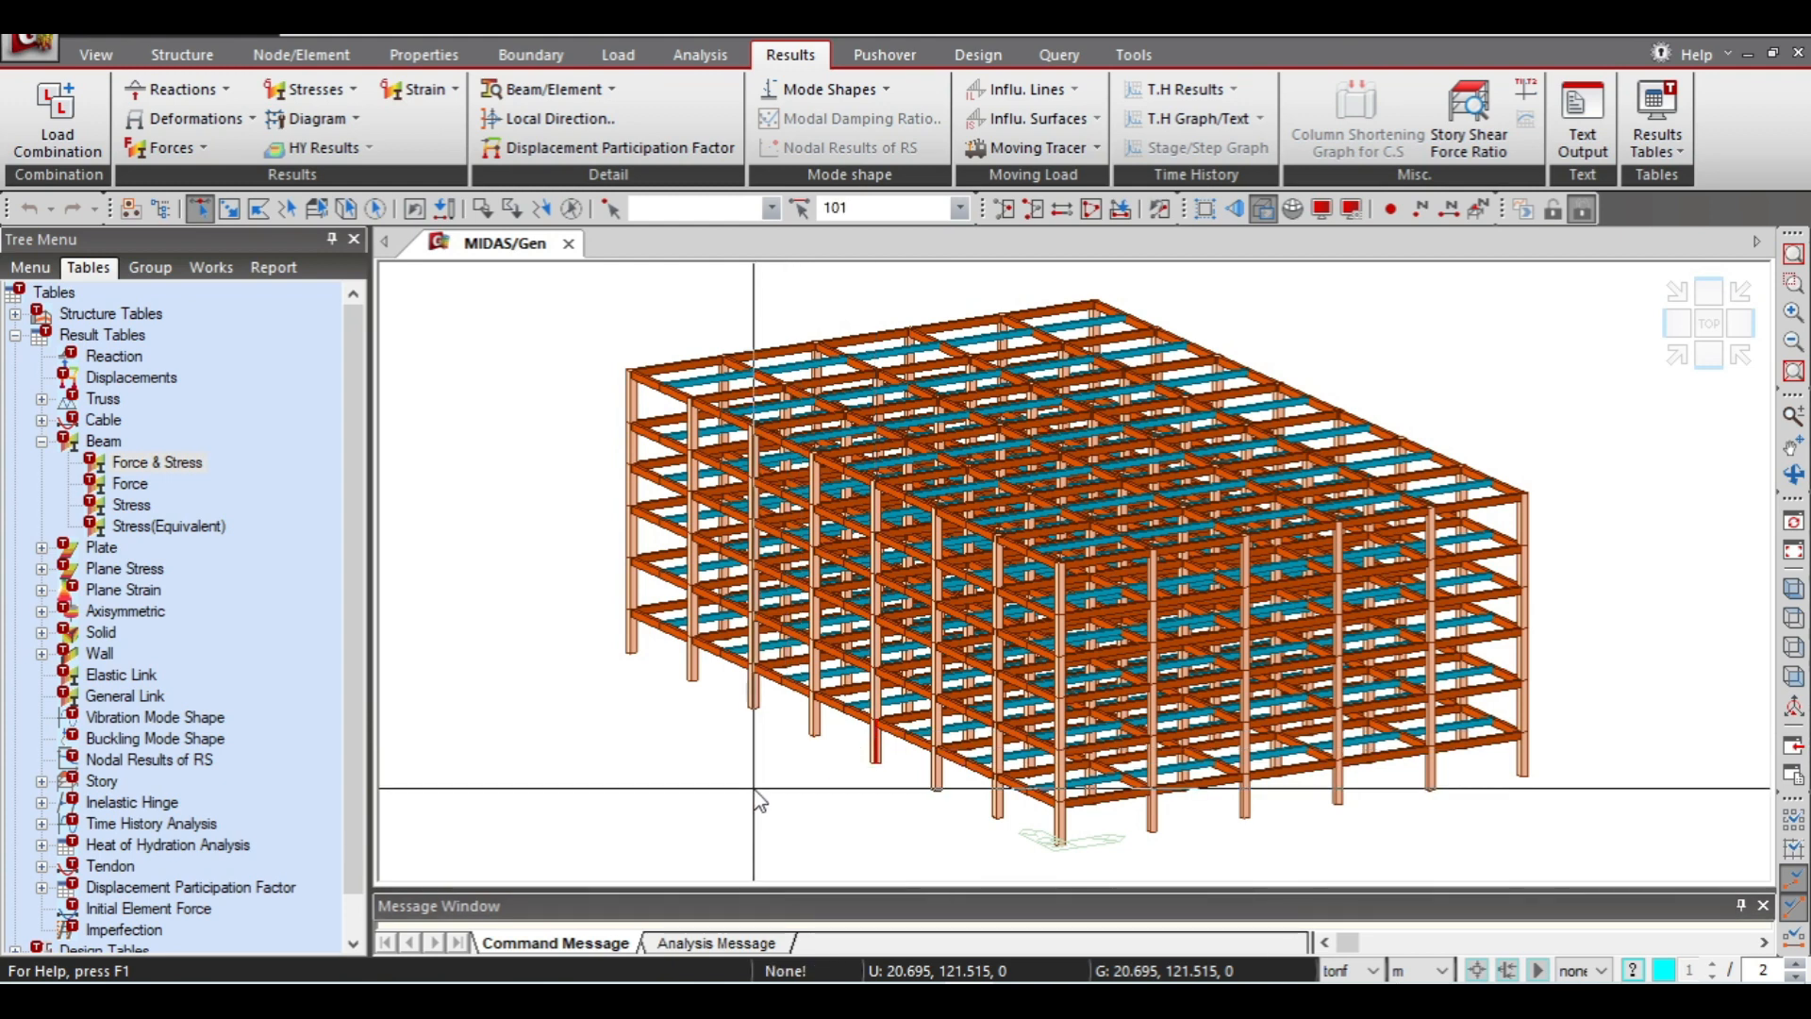
double_click(136, 464)
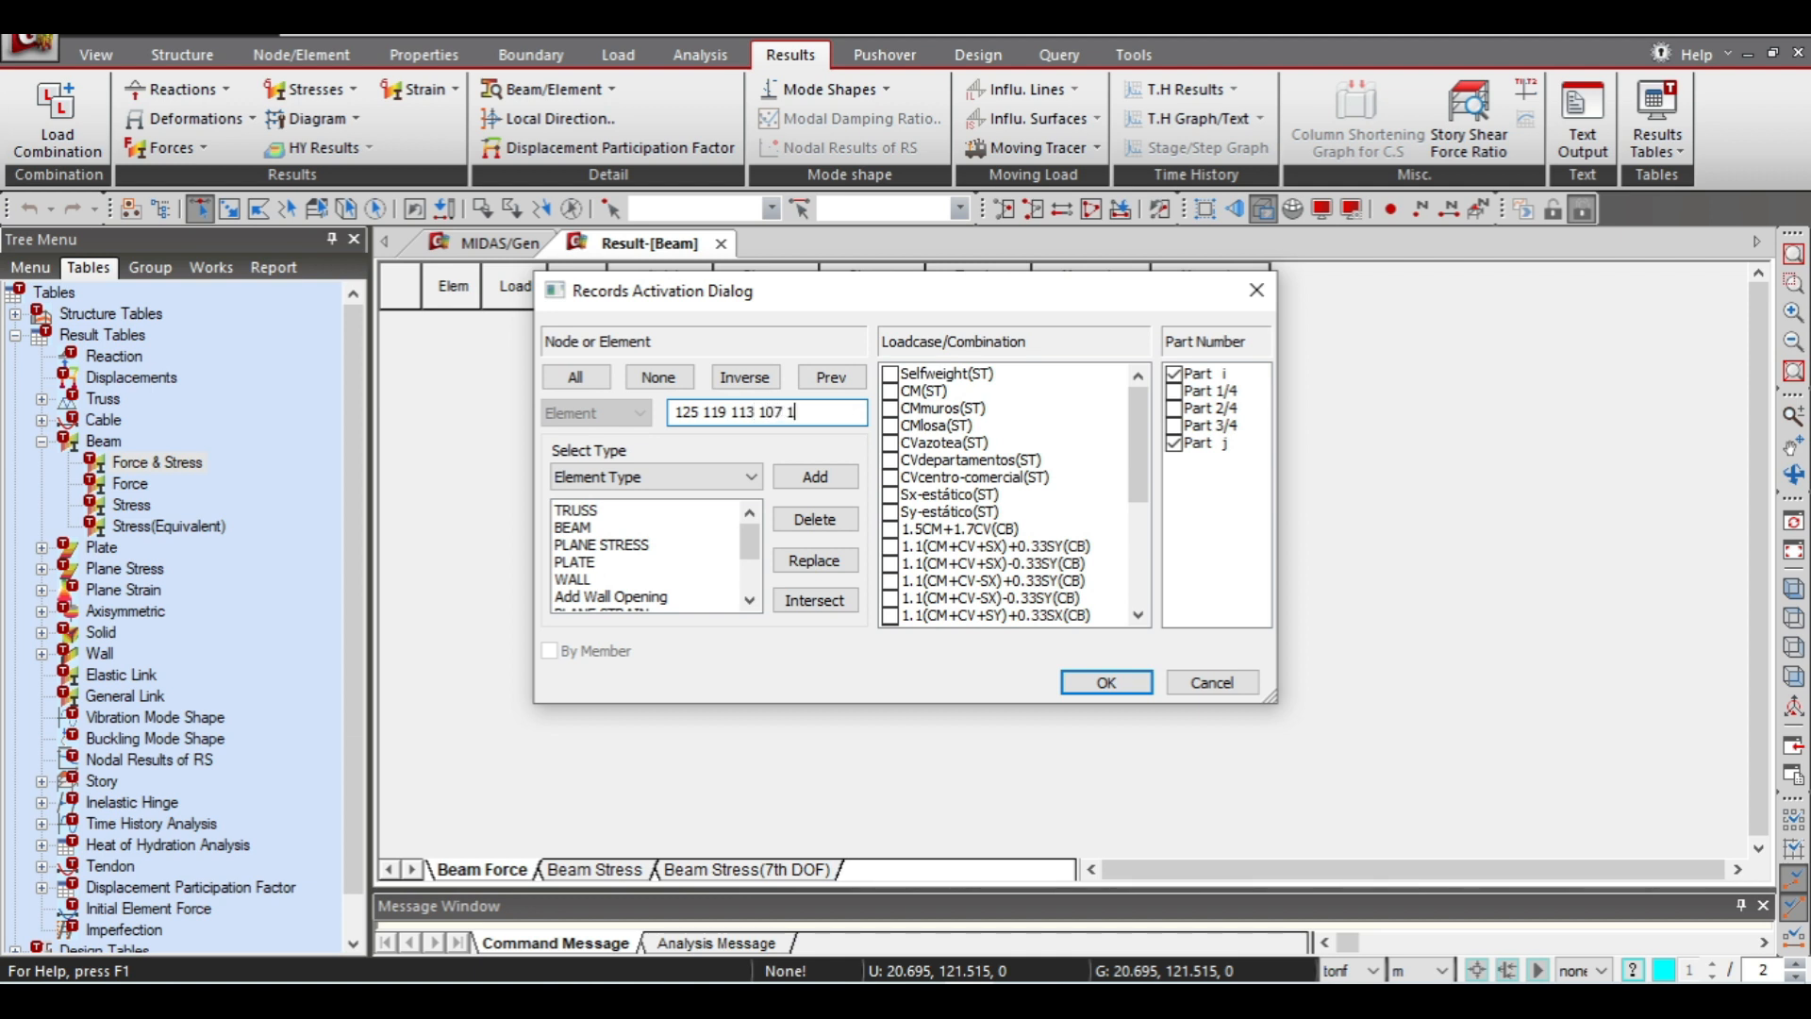
Generate the beam table for the 1.5CM+1.7CV(CB) and all eight 1.1(CM+CV±S)±0.33S (CB) combinations at parts i and j
left_click_drag(1139, 449, 1136, 485)
left_click(890, 443)
left_click(891, 460)
left_click(890, 478)
left_click(891, 496)
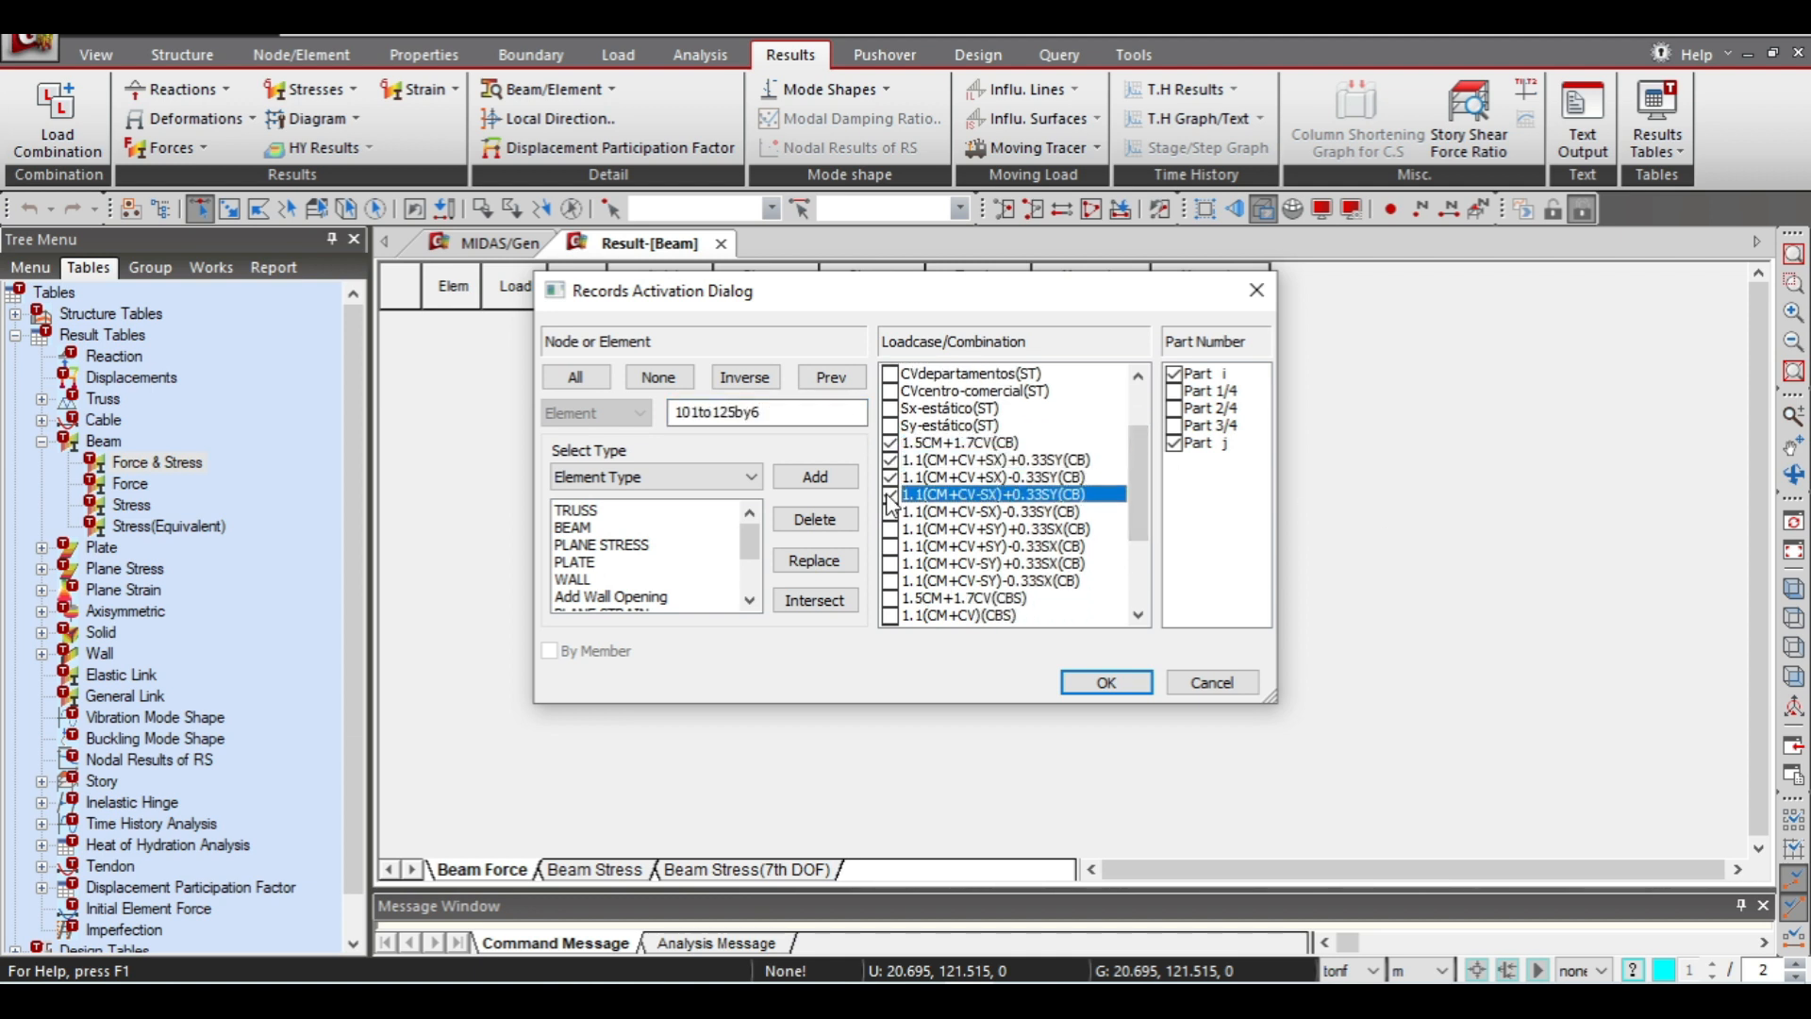
left_click(890, 513)
left_click(890, 530)
left_click(891, 547)
left_click(890, 564)
left_click(891, 581)
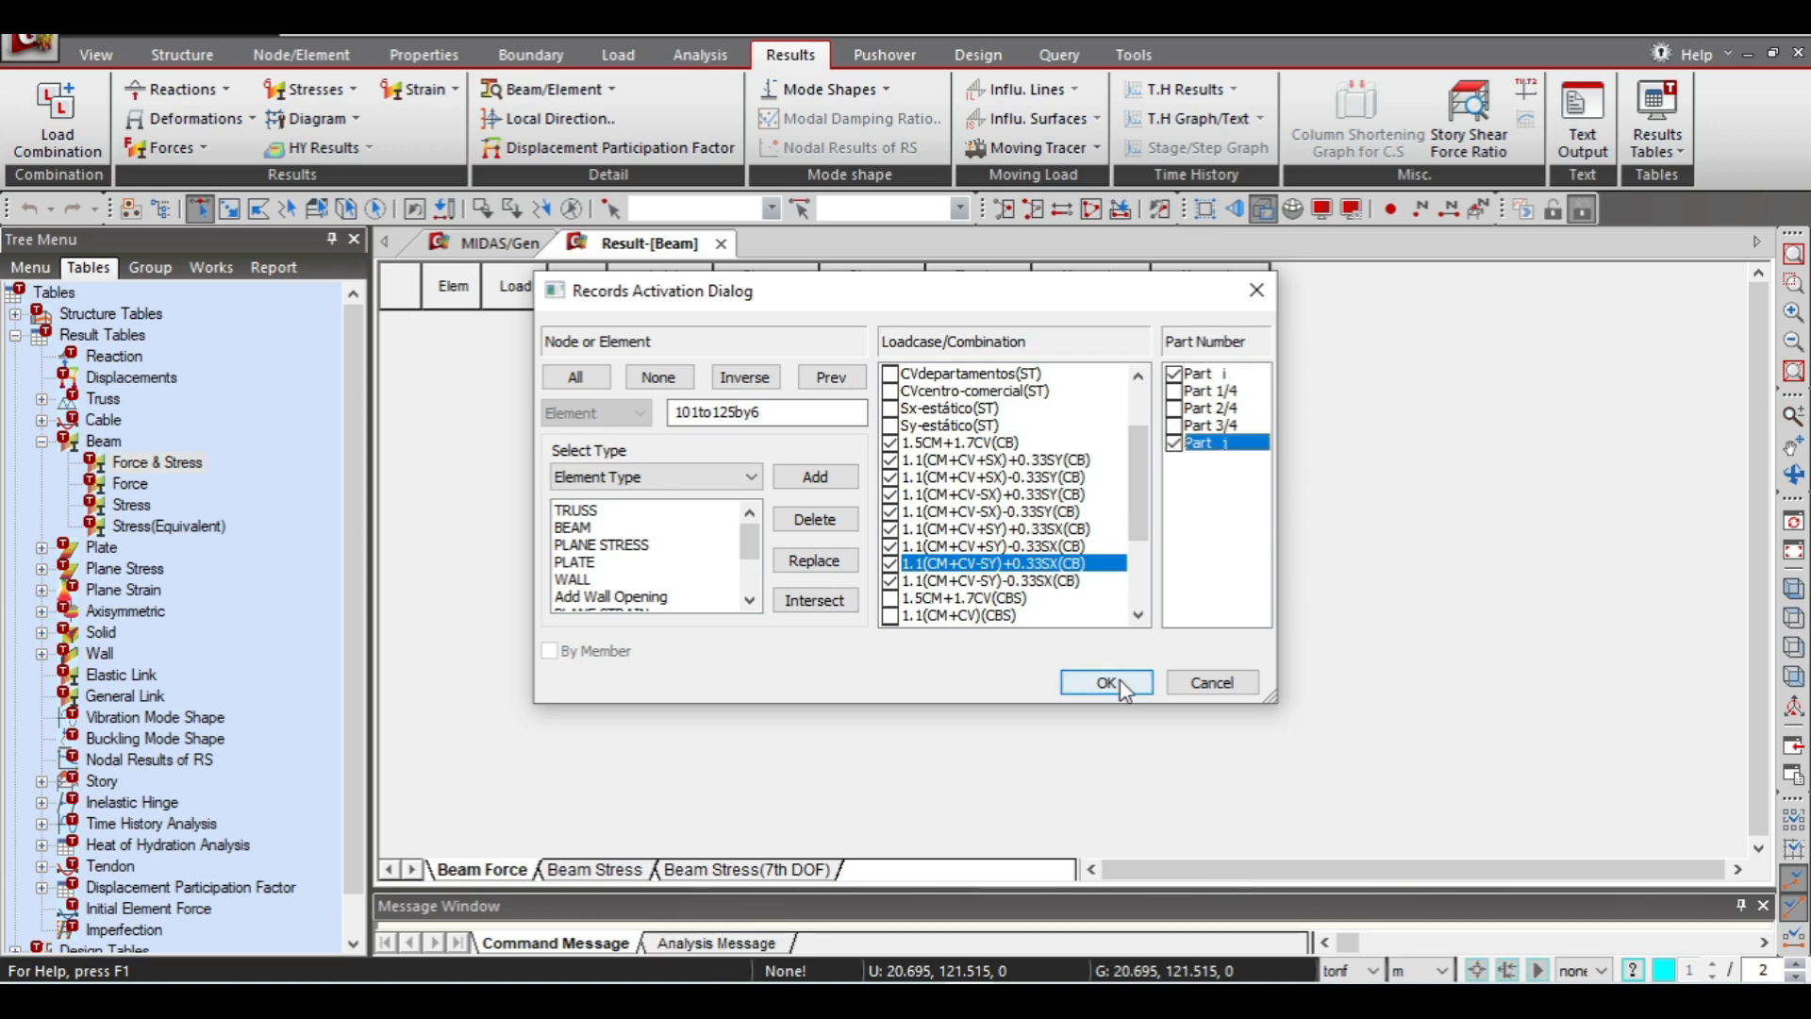
left_click(1107, 682)
Copy the entire Beam Force result table
mouse_move(1759, 347)
left_mouse_down()
mouse_move(1763, 726)
mouse_move(1759, 347)
left_mouse_up()
left_click(398, 291)
right_click(398, 291)
left_click(451, 308)
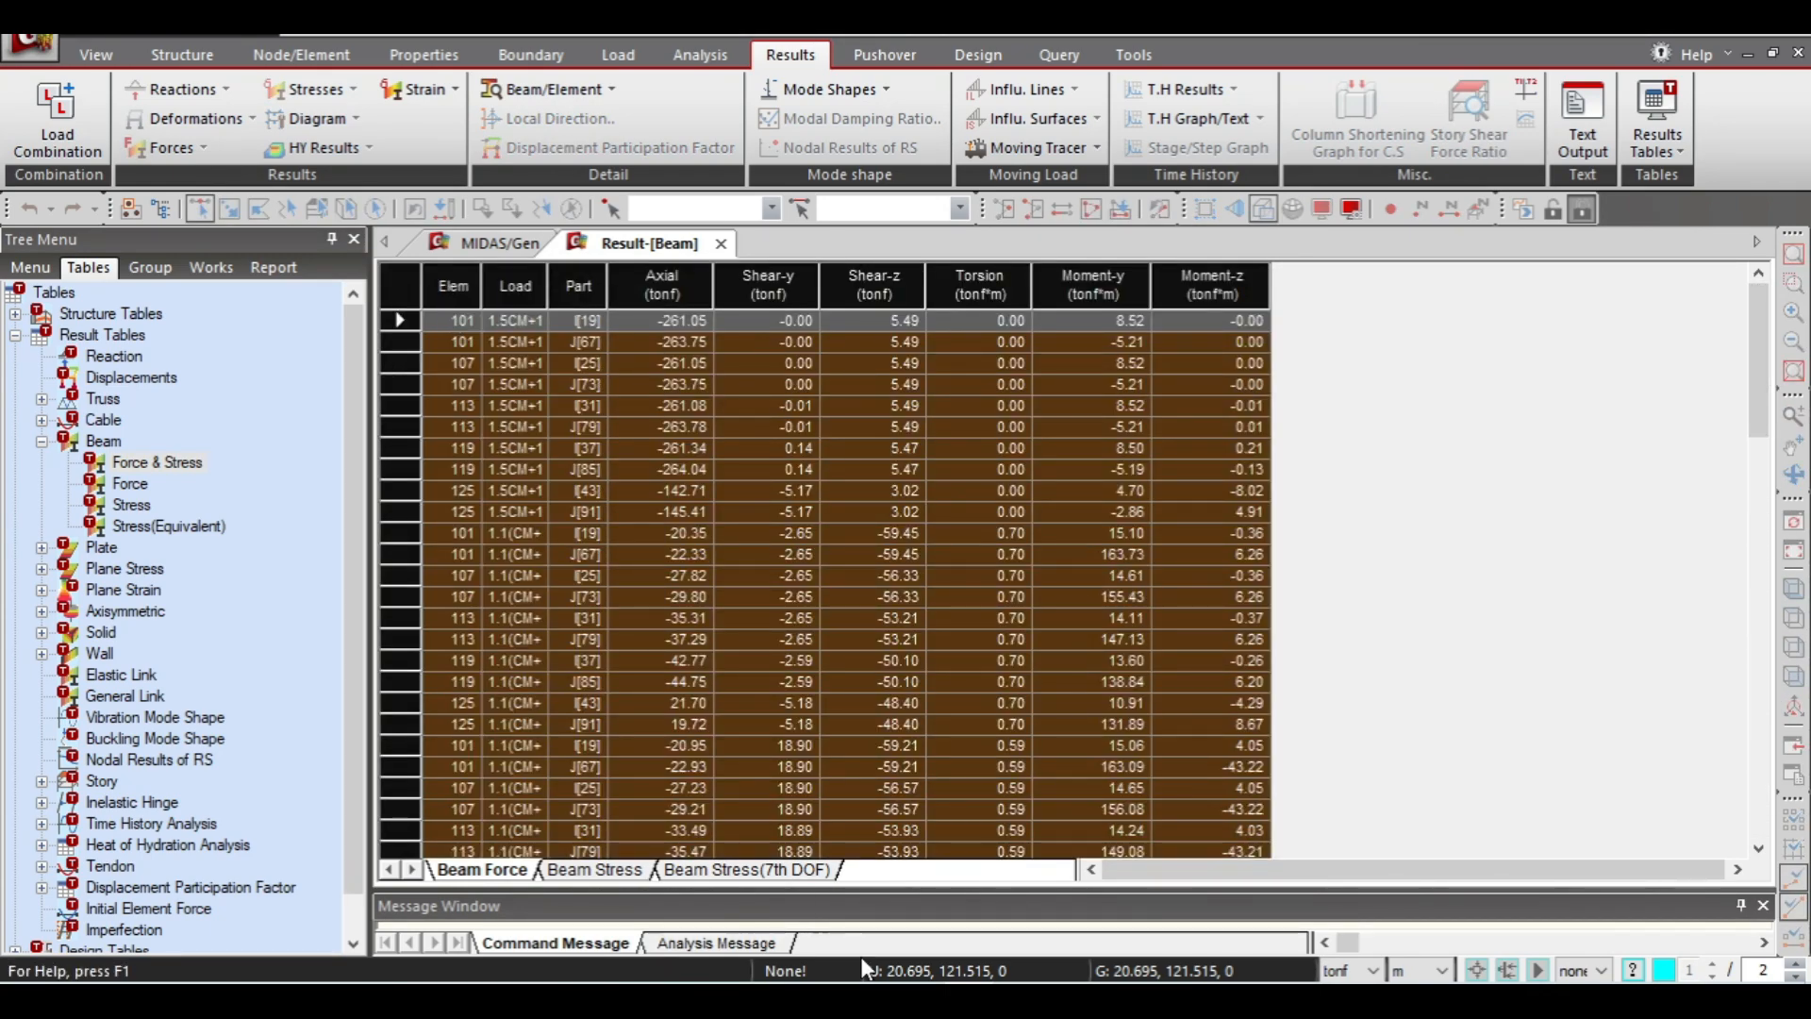
Switch to the COCO workbook in Excel and add a new sheet named Base de datos
left_click(923, 1000)
left_click(956, 900)
left_click(483, 932)
double_click(324, 932)
type("Base de datos")
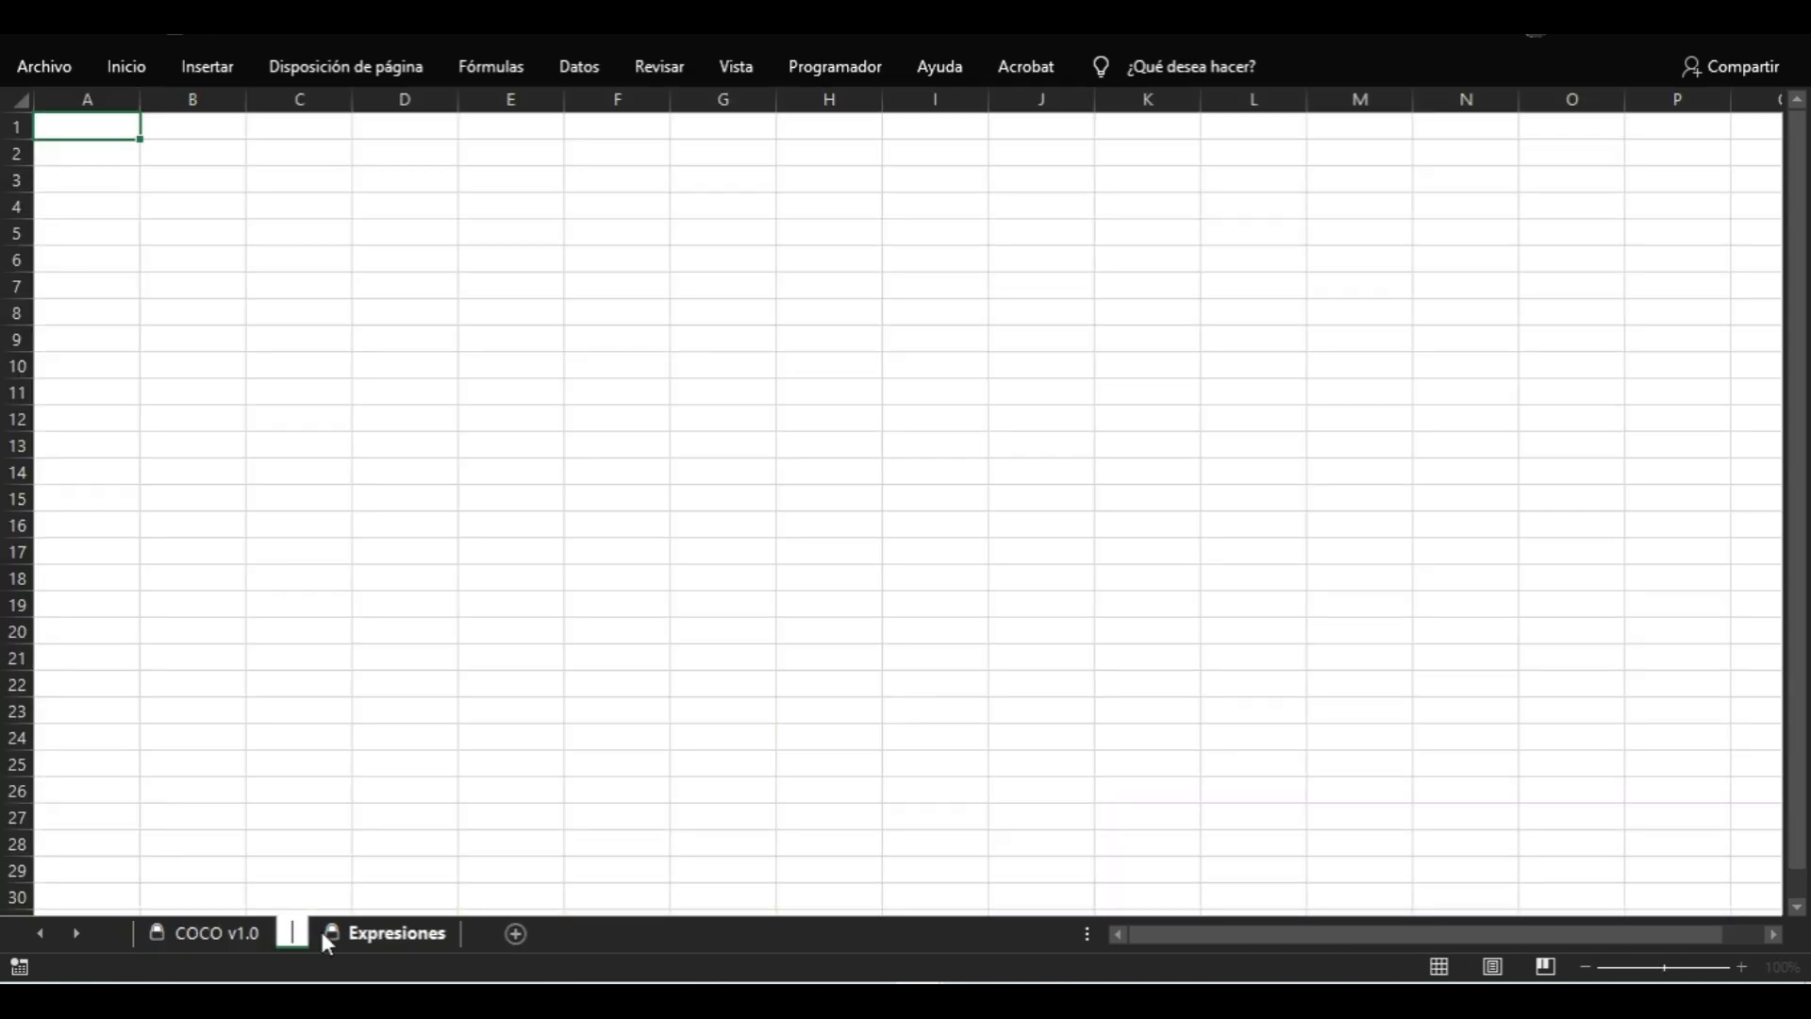
Paste the beam force table starting at A1 and widen the Load, Torsion, Moment-y and Moment-z columns to fit
left_click(89, 126)
key("ctrl+v")
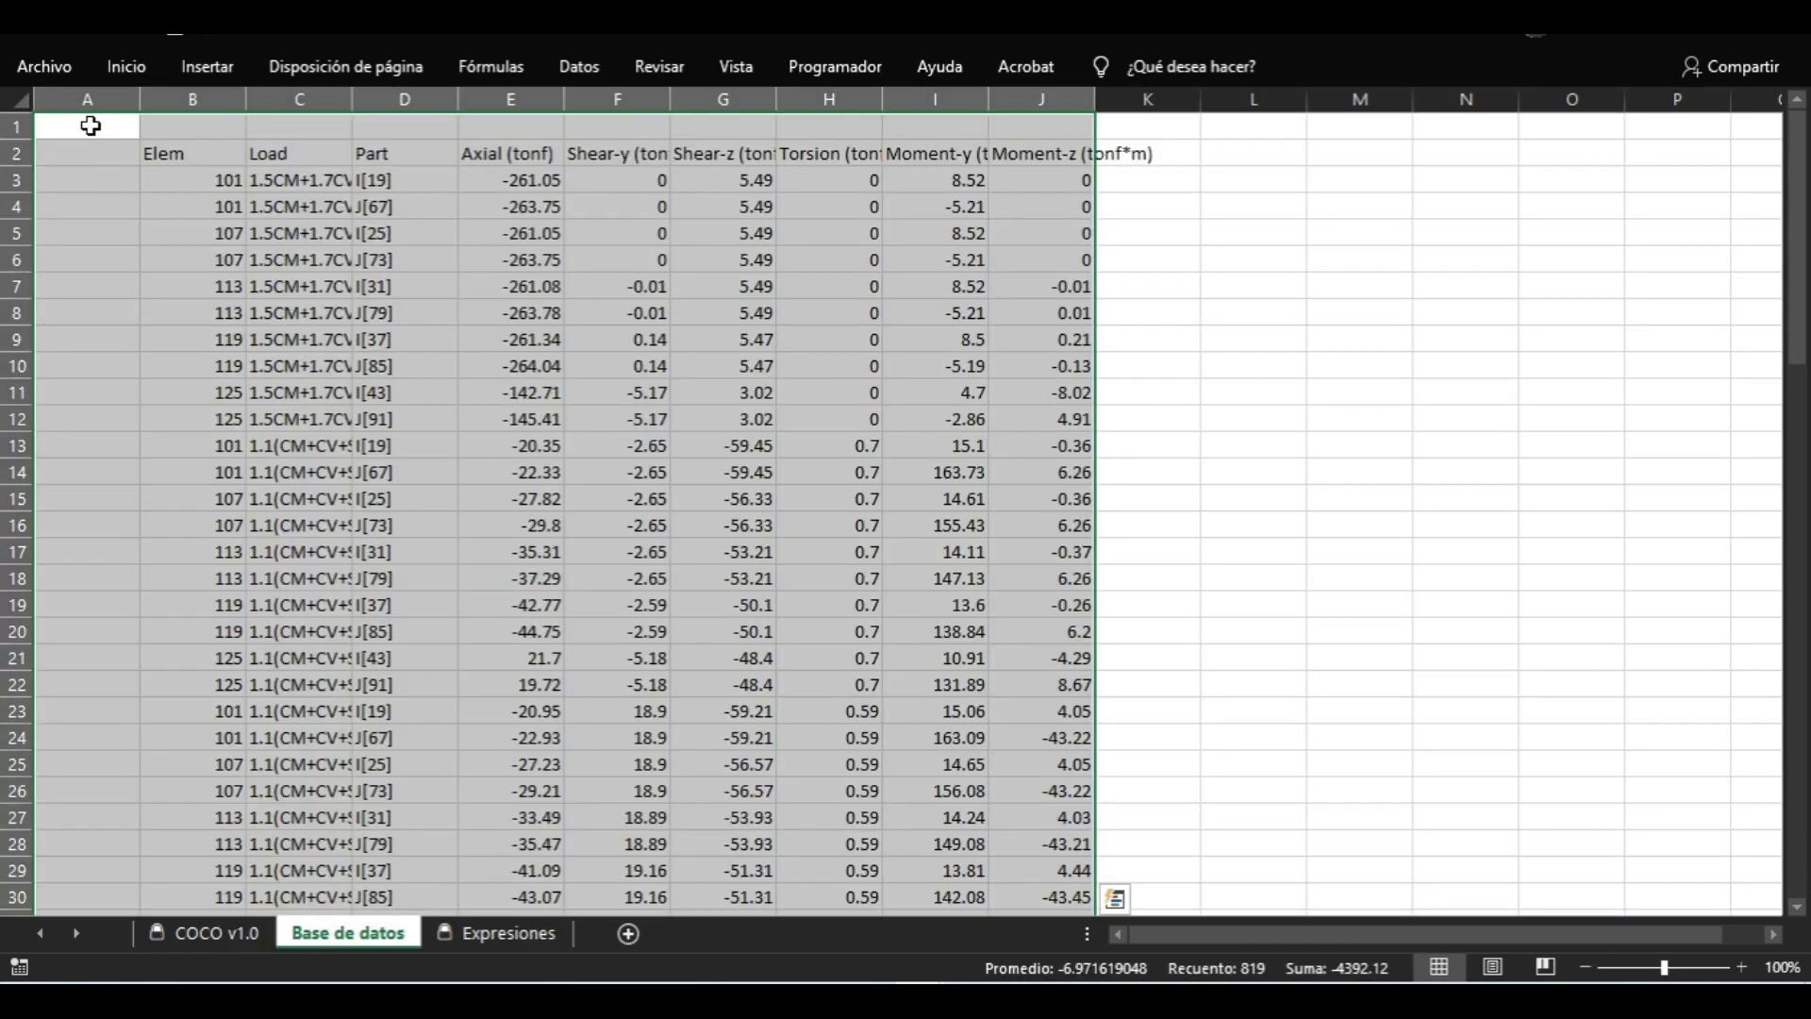
left_click(333, 160)
double_click(352, 99)
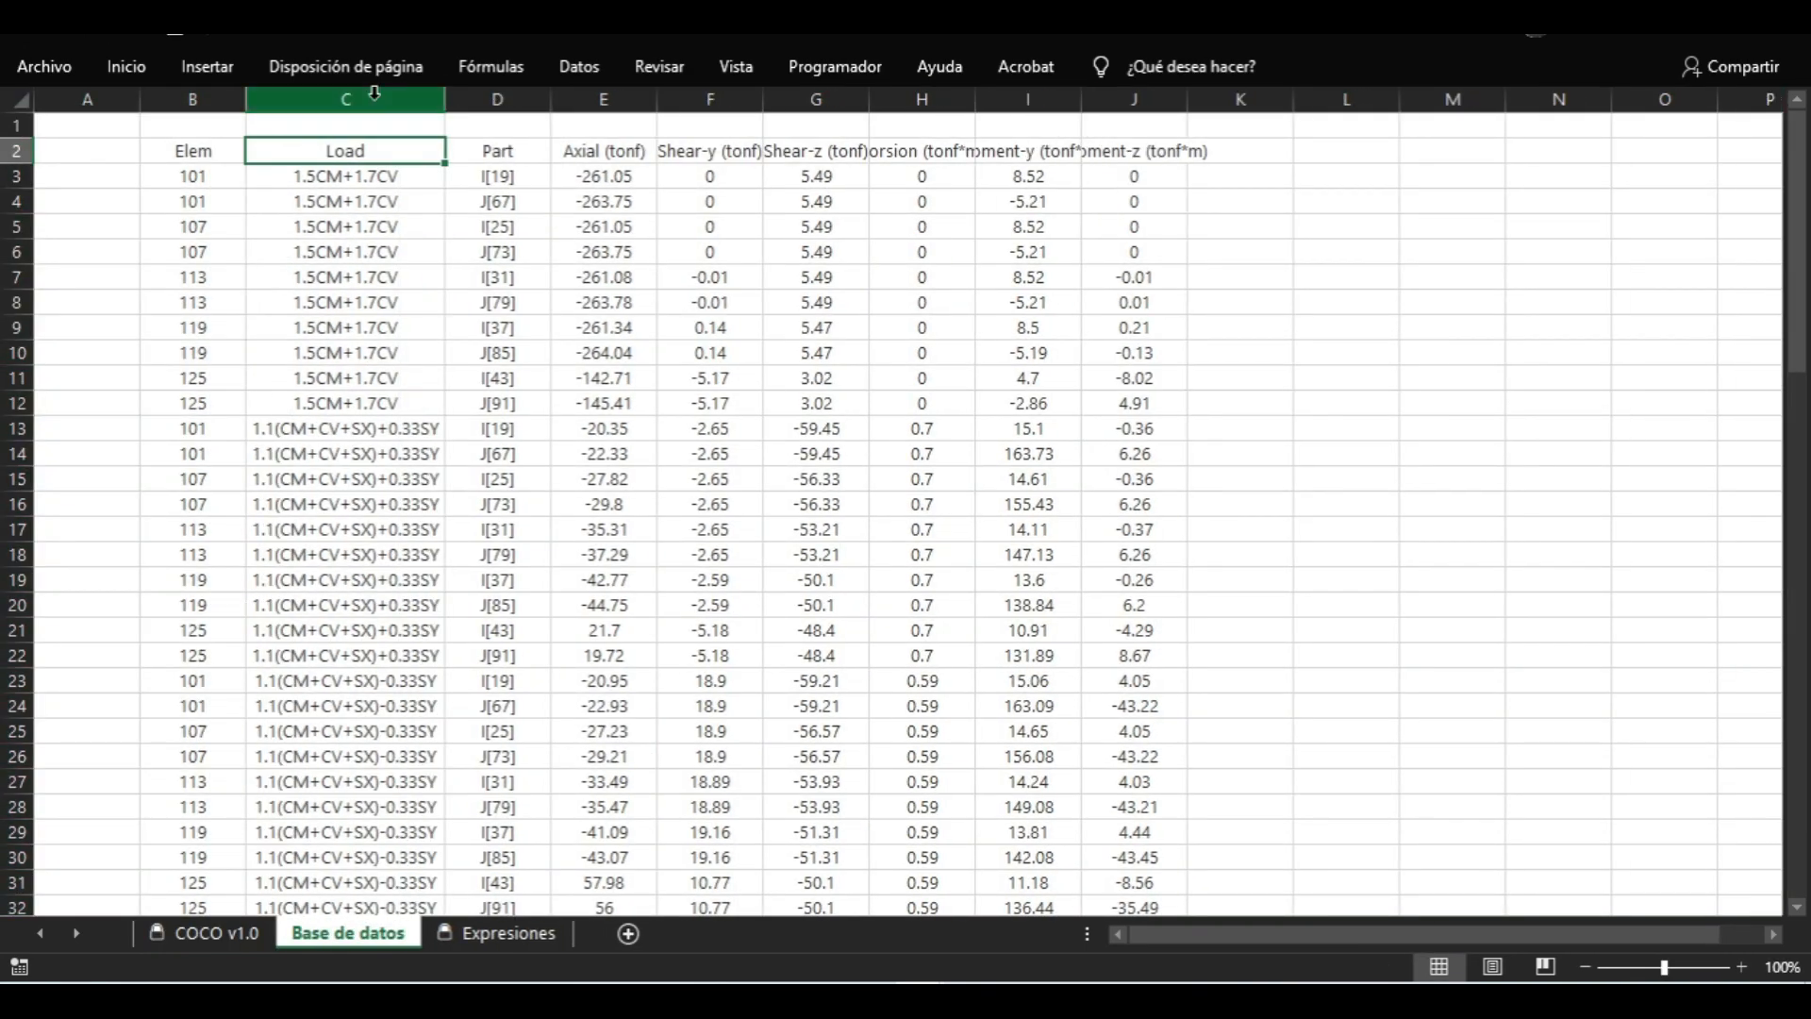
double_click(976, 99)
double_click(1110, 99)
double_click(1269, 98)
Add the headings Pu (Tonf-m), Mux (Tonf-m) and Muy (Tonf-m) in cells K2 to M2
left_click(1380, 151)
type("Pu")
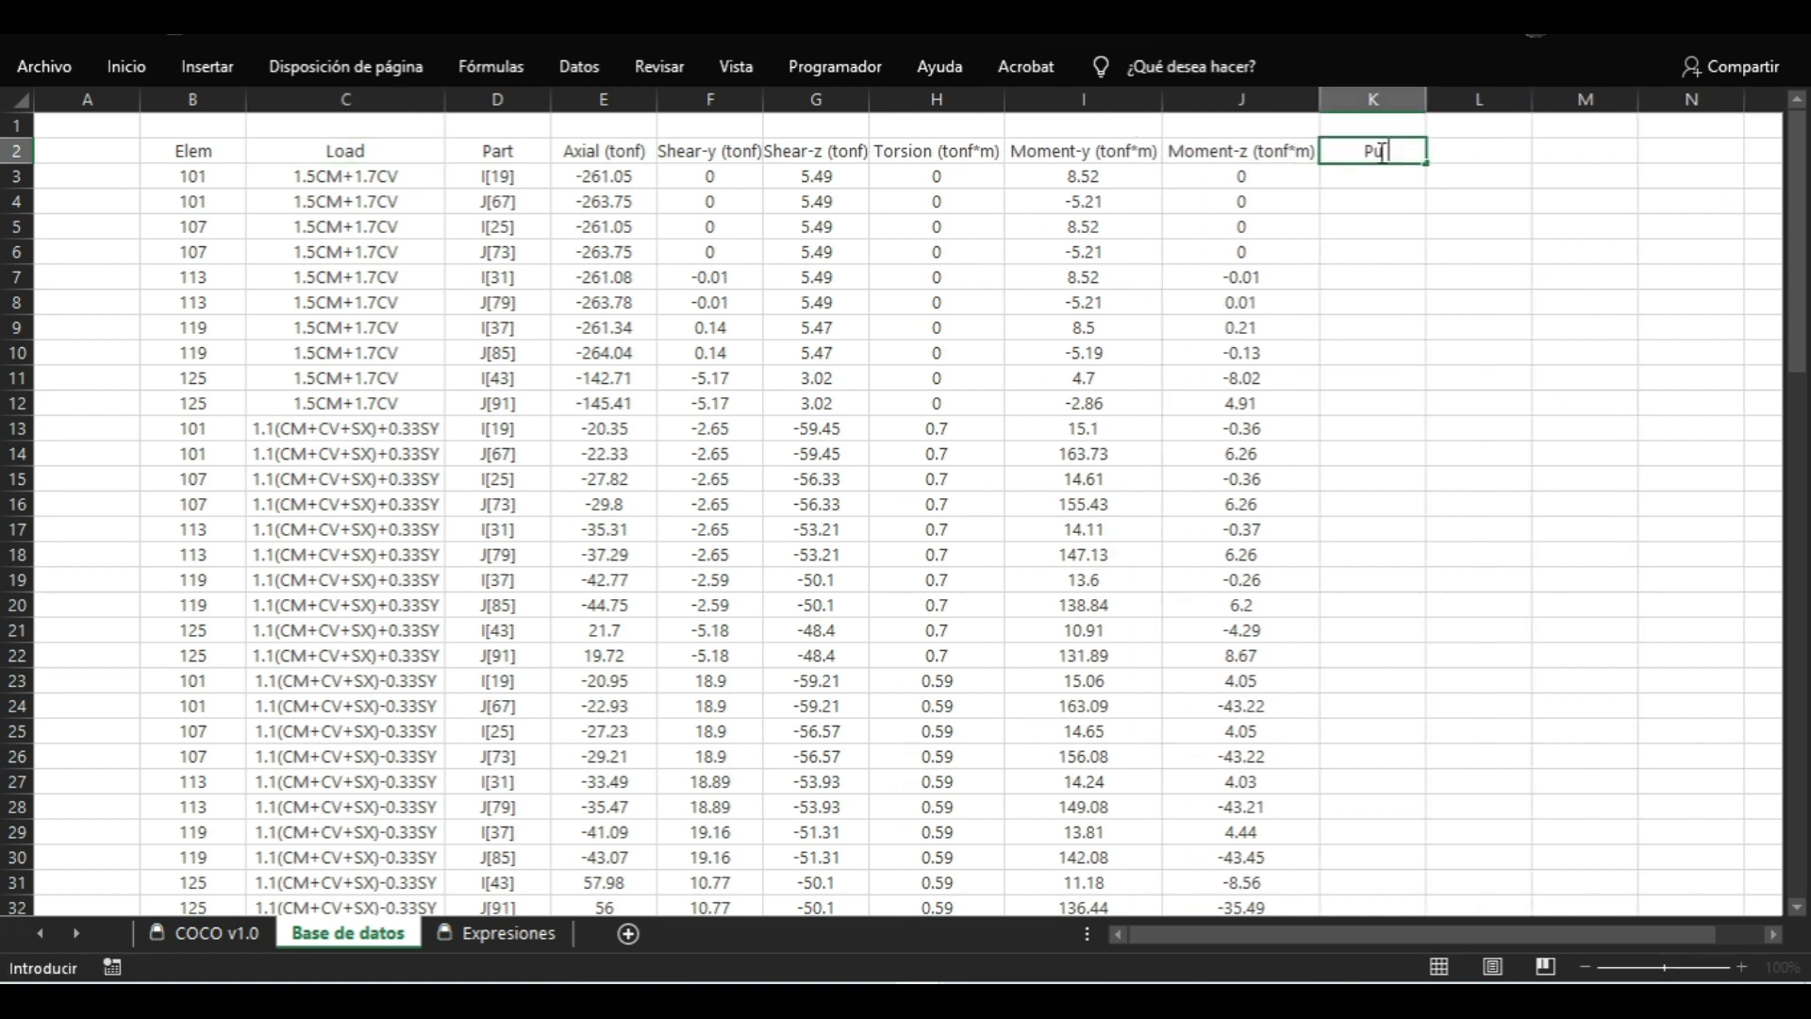
type(" (Tonf-m)")
key("Tab")
type("Mu")
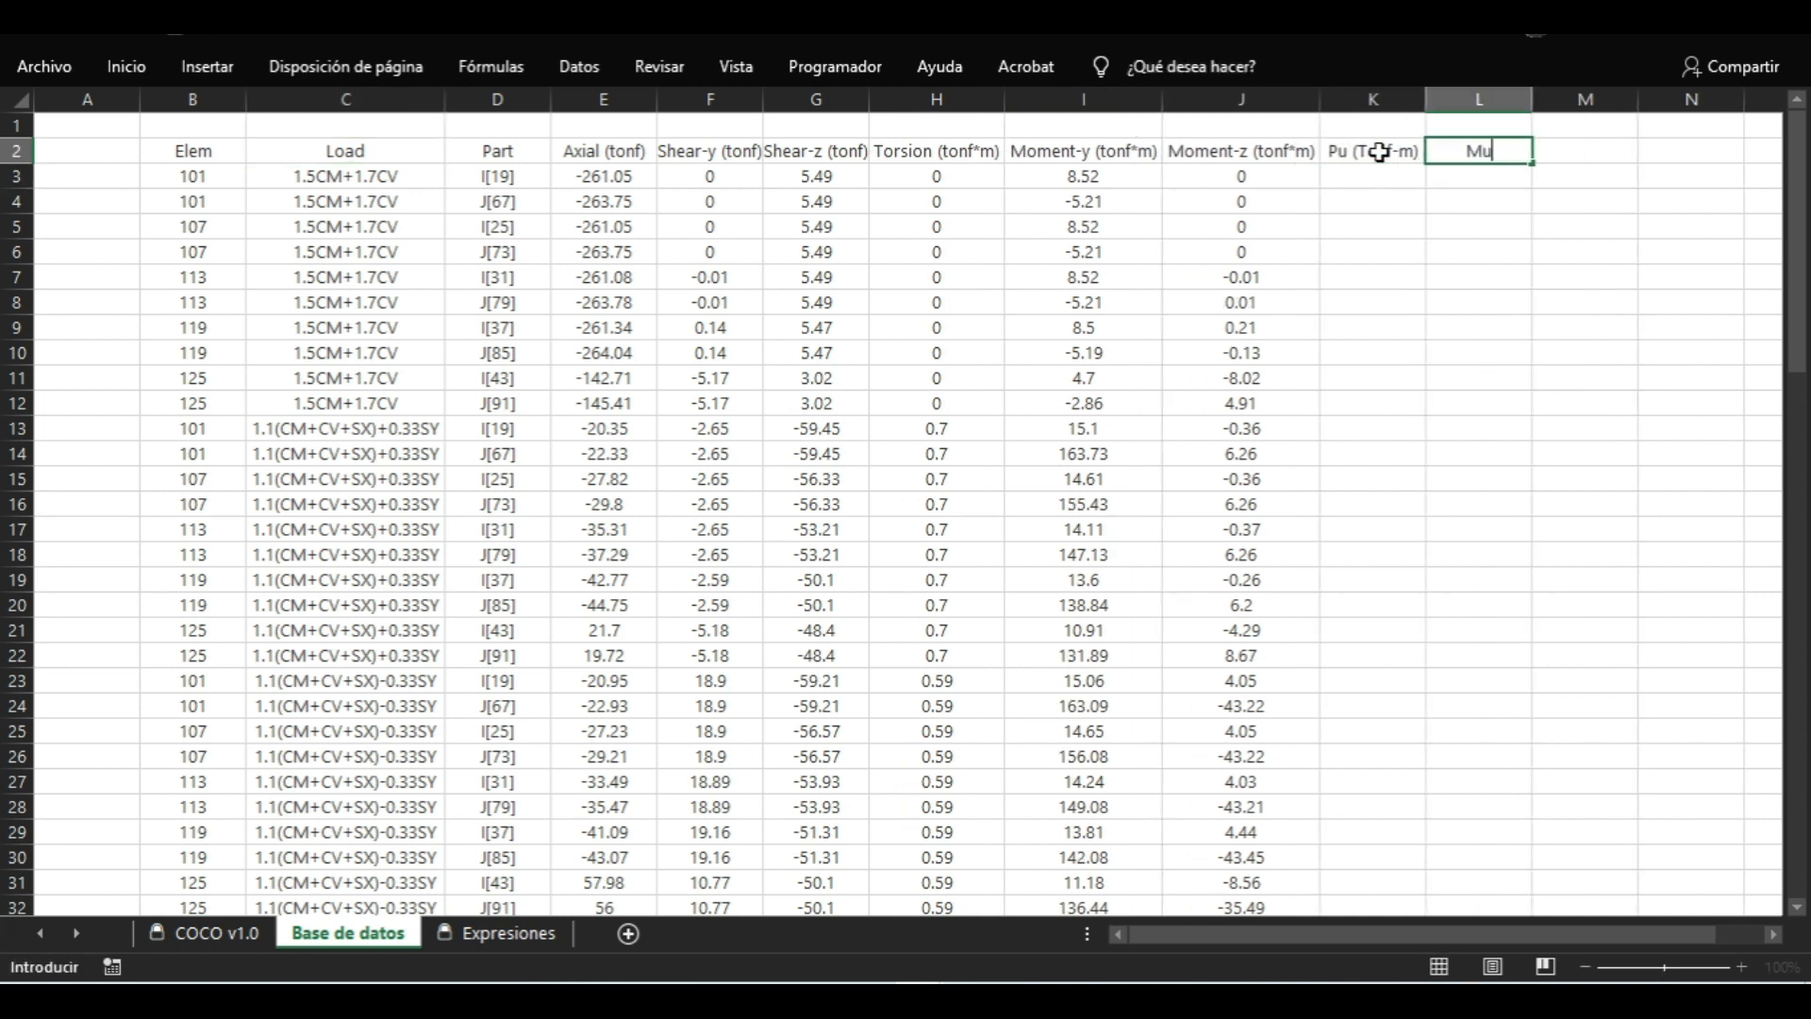
type("x (Tonf-m)")
key("Tab")
type("Muy")
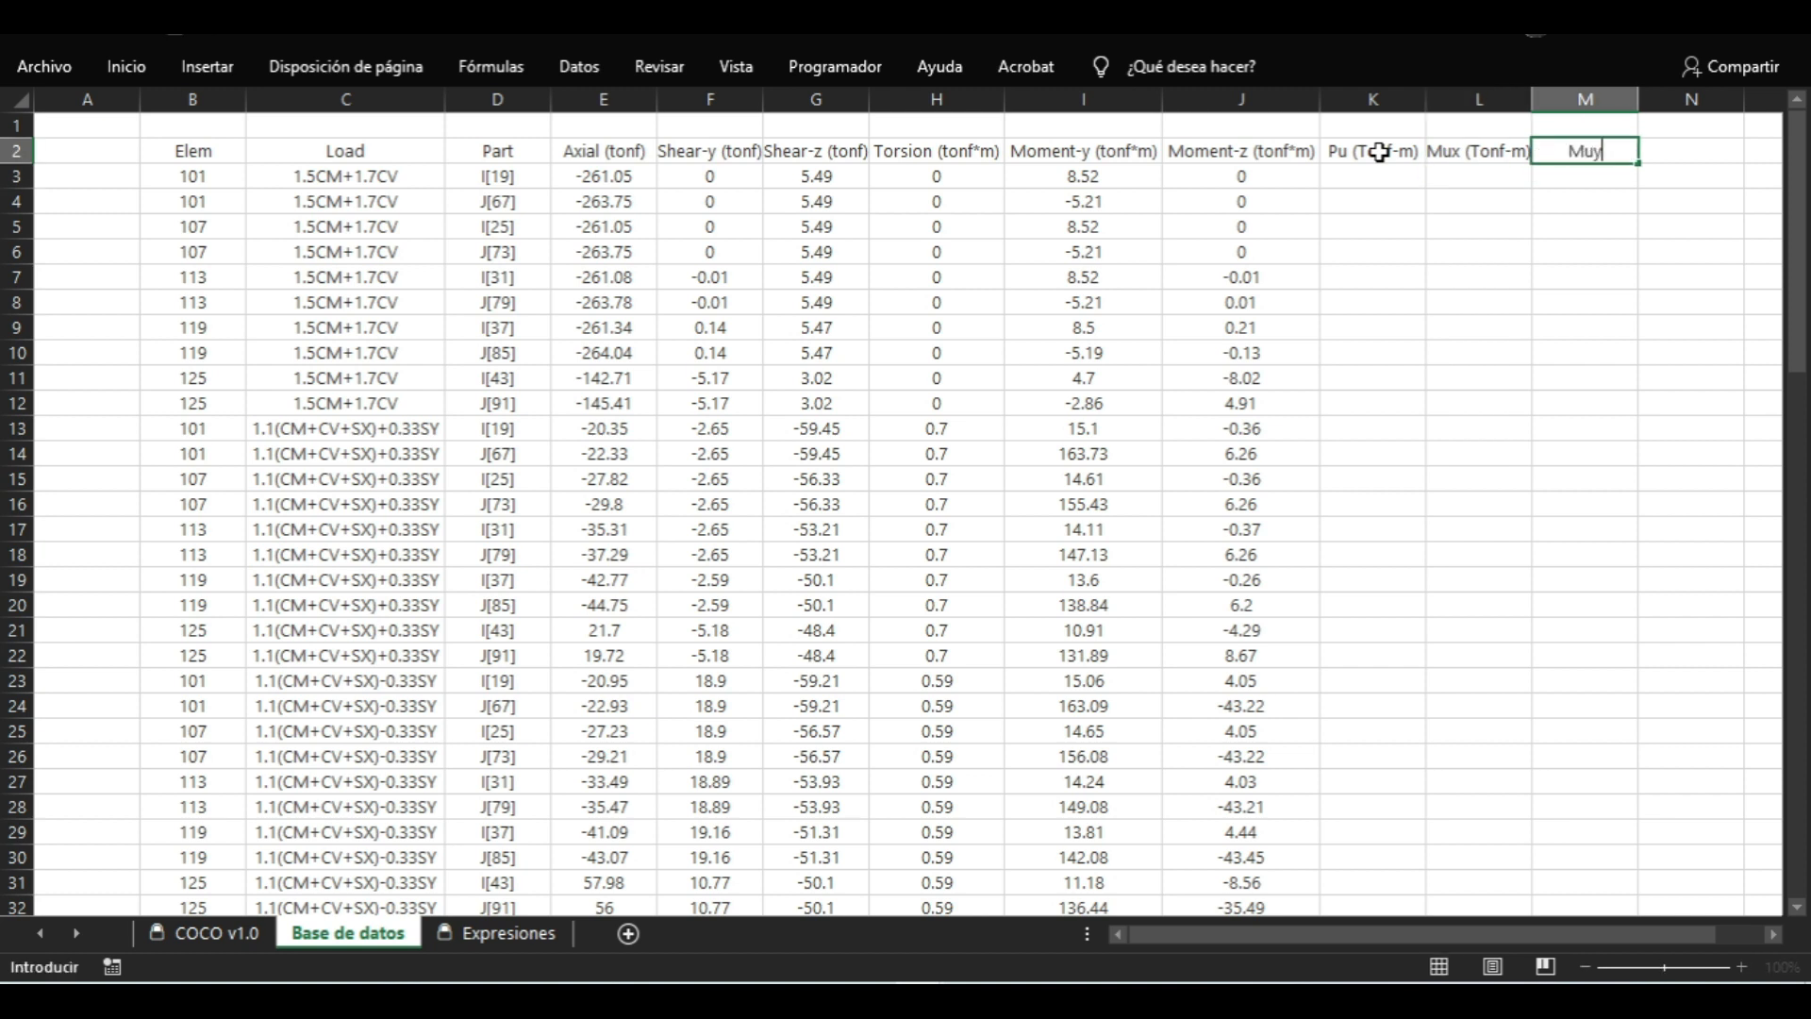
type(" (Tonf-m)")
key("Return")
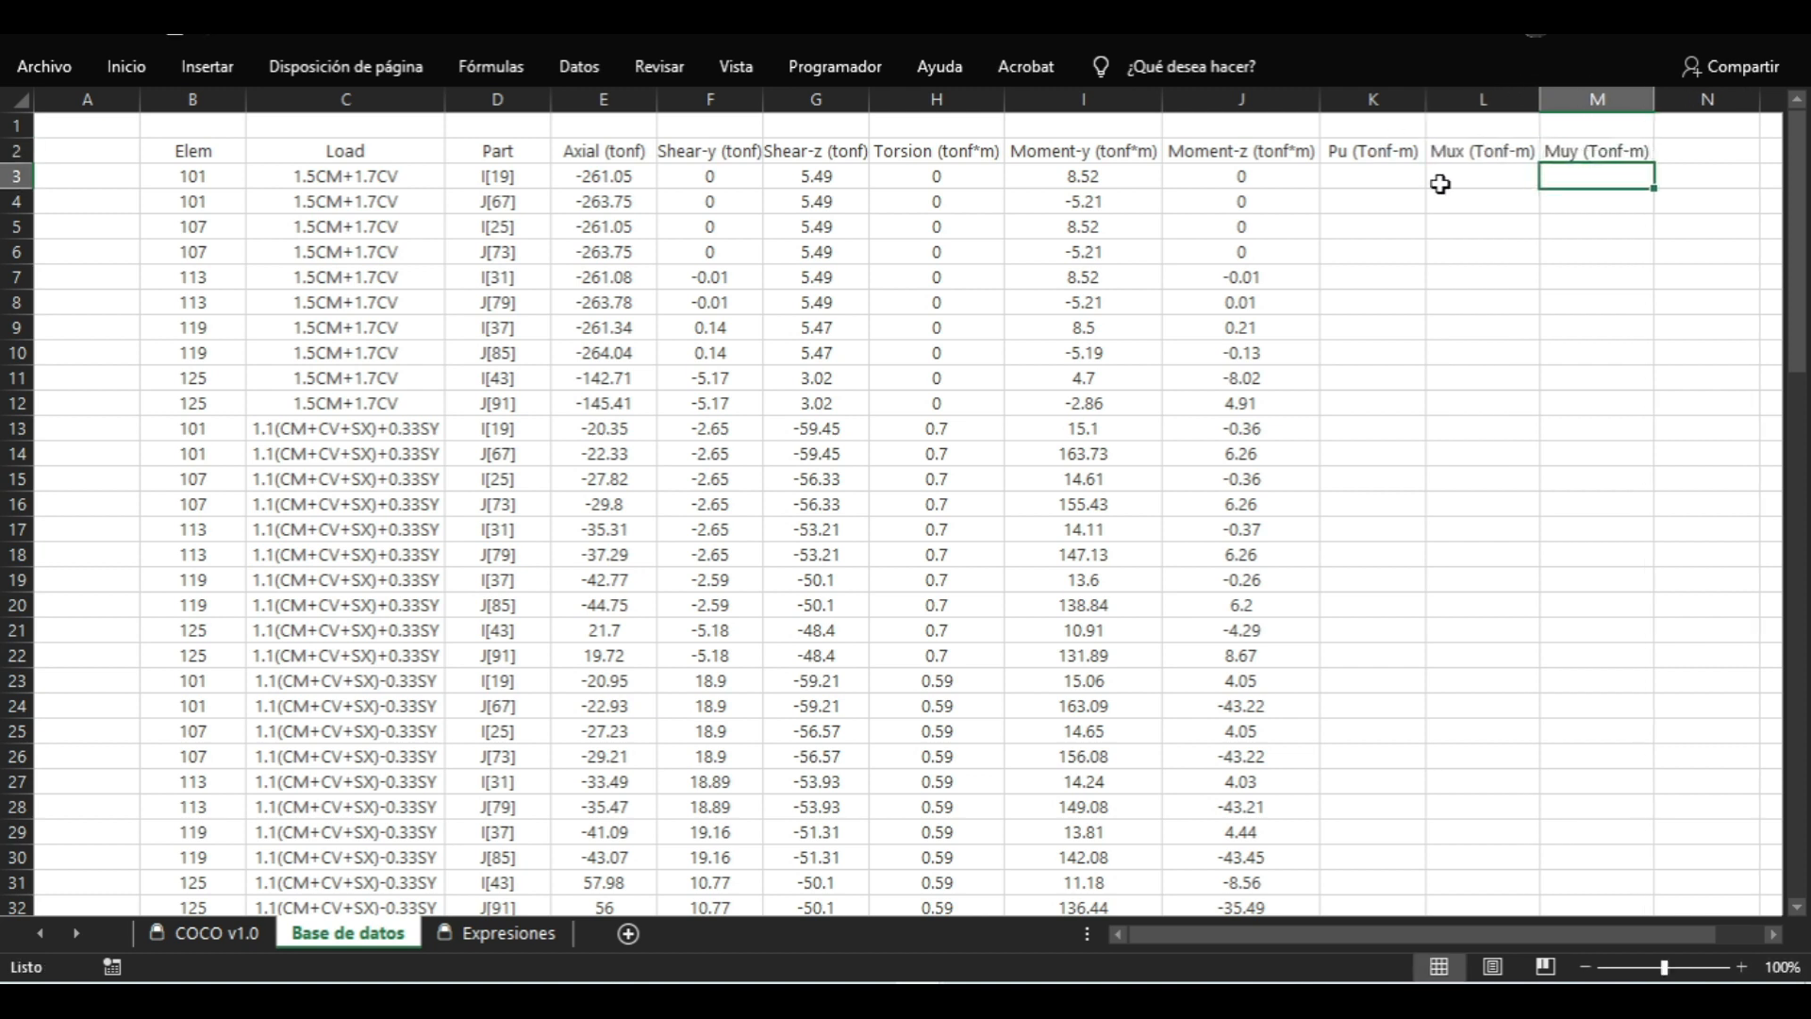
Fill K3, L3 and M3 with ABS formulas of row 3's Axial, Moment-y and Moment-z values
left_click(1392, 175)
type("=ABS(")
left_click(611, 175)
key("Return")
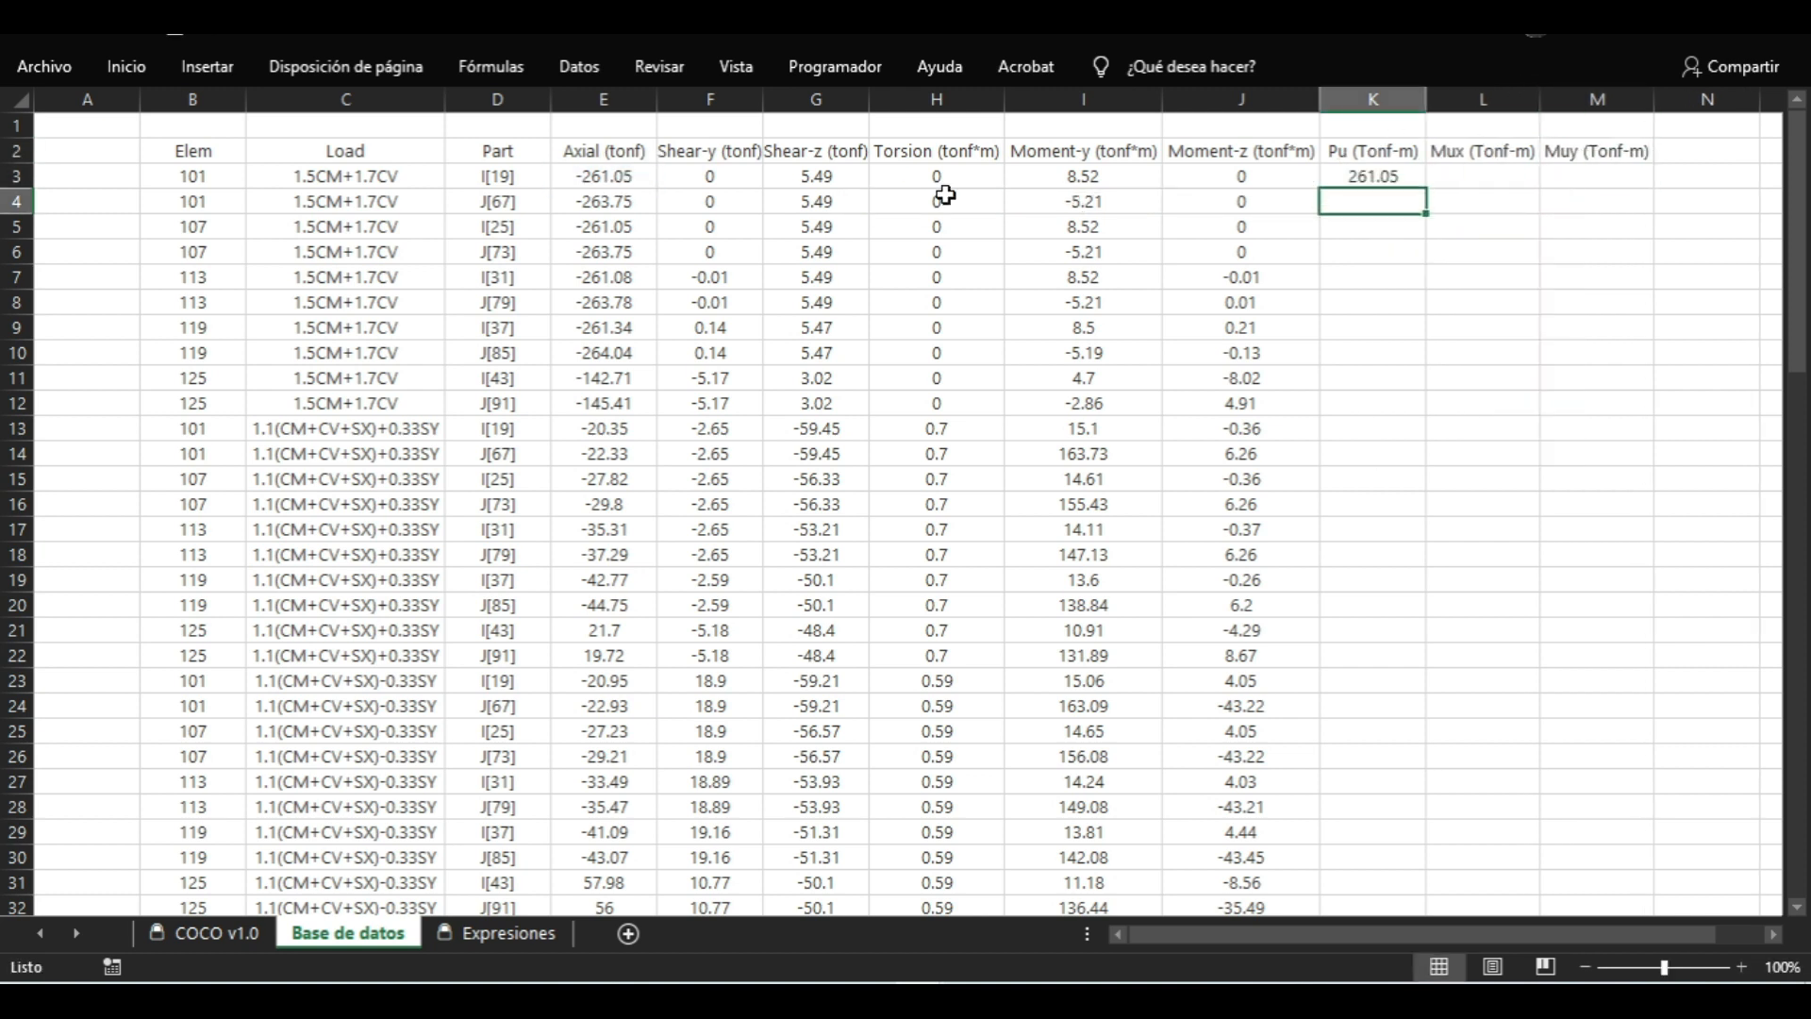
left_click(1483, 175)
type("=ABS(")
left_click(1122, 175)
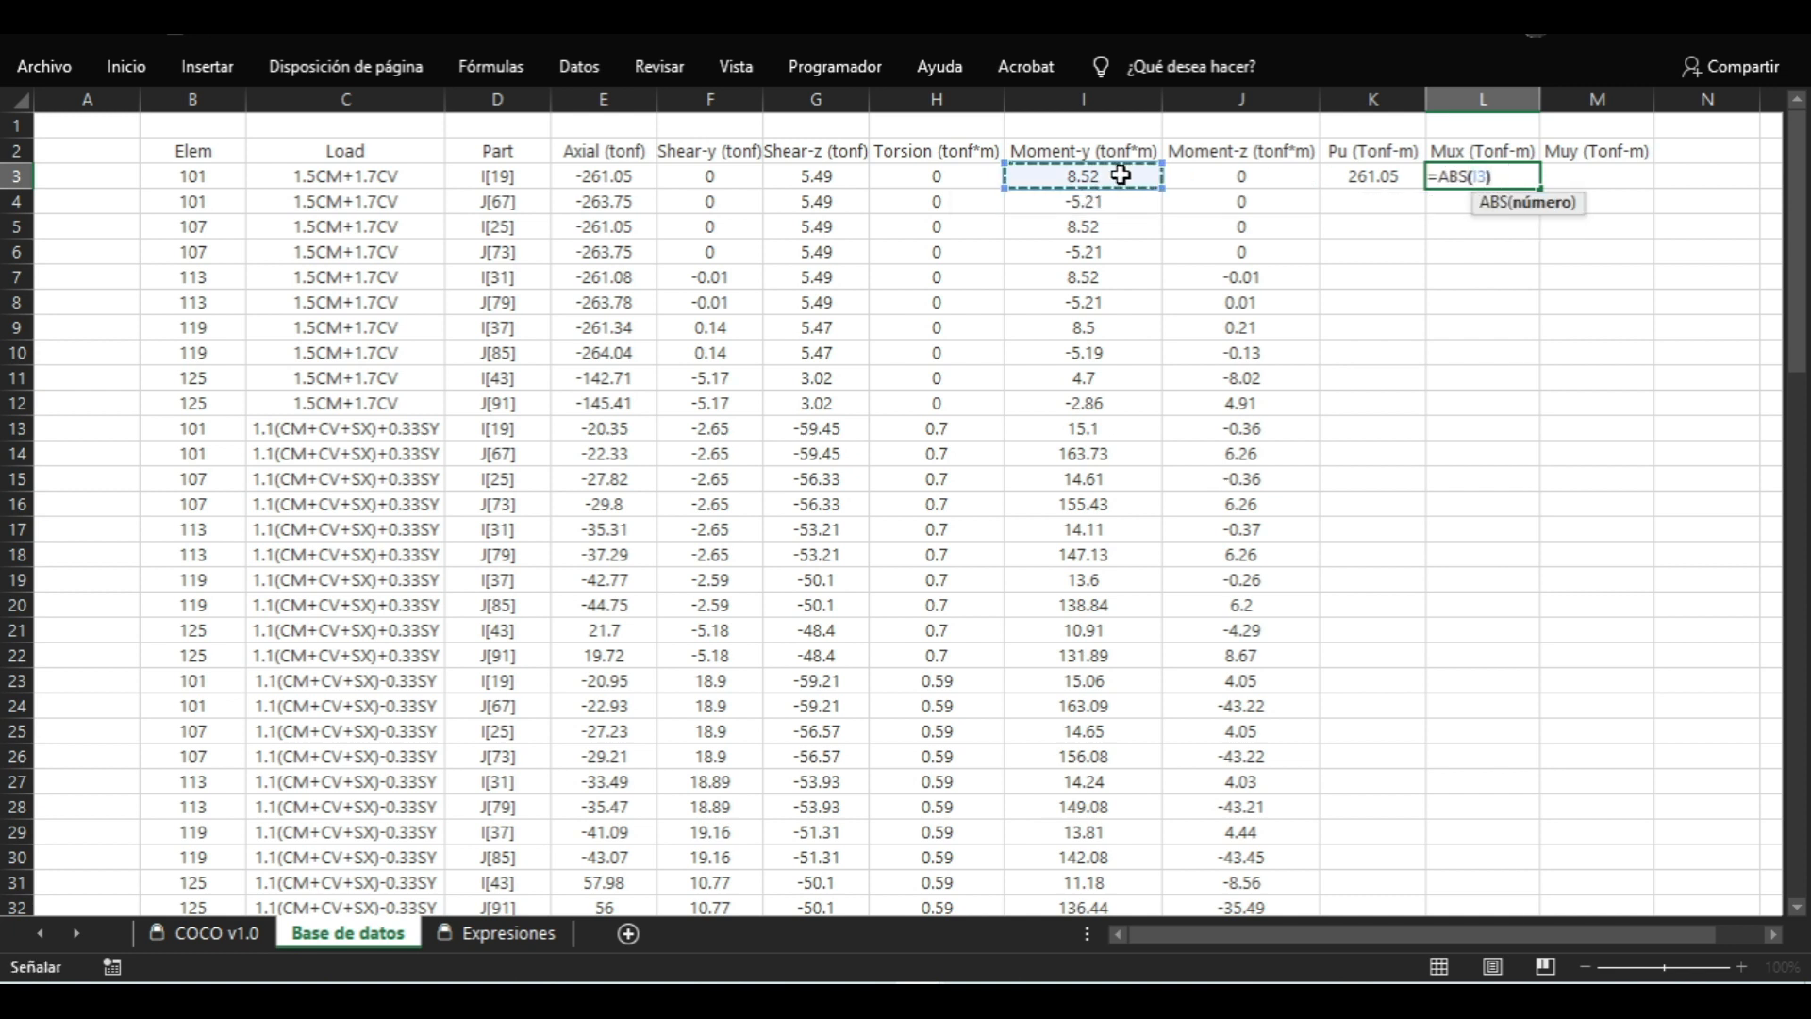
key("Return")
left_click(1600, 175)
type("=ABS(")
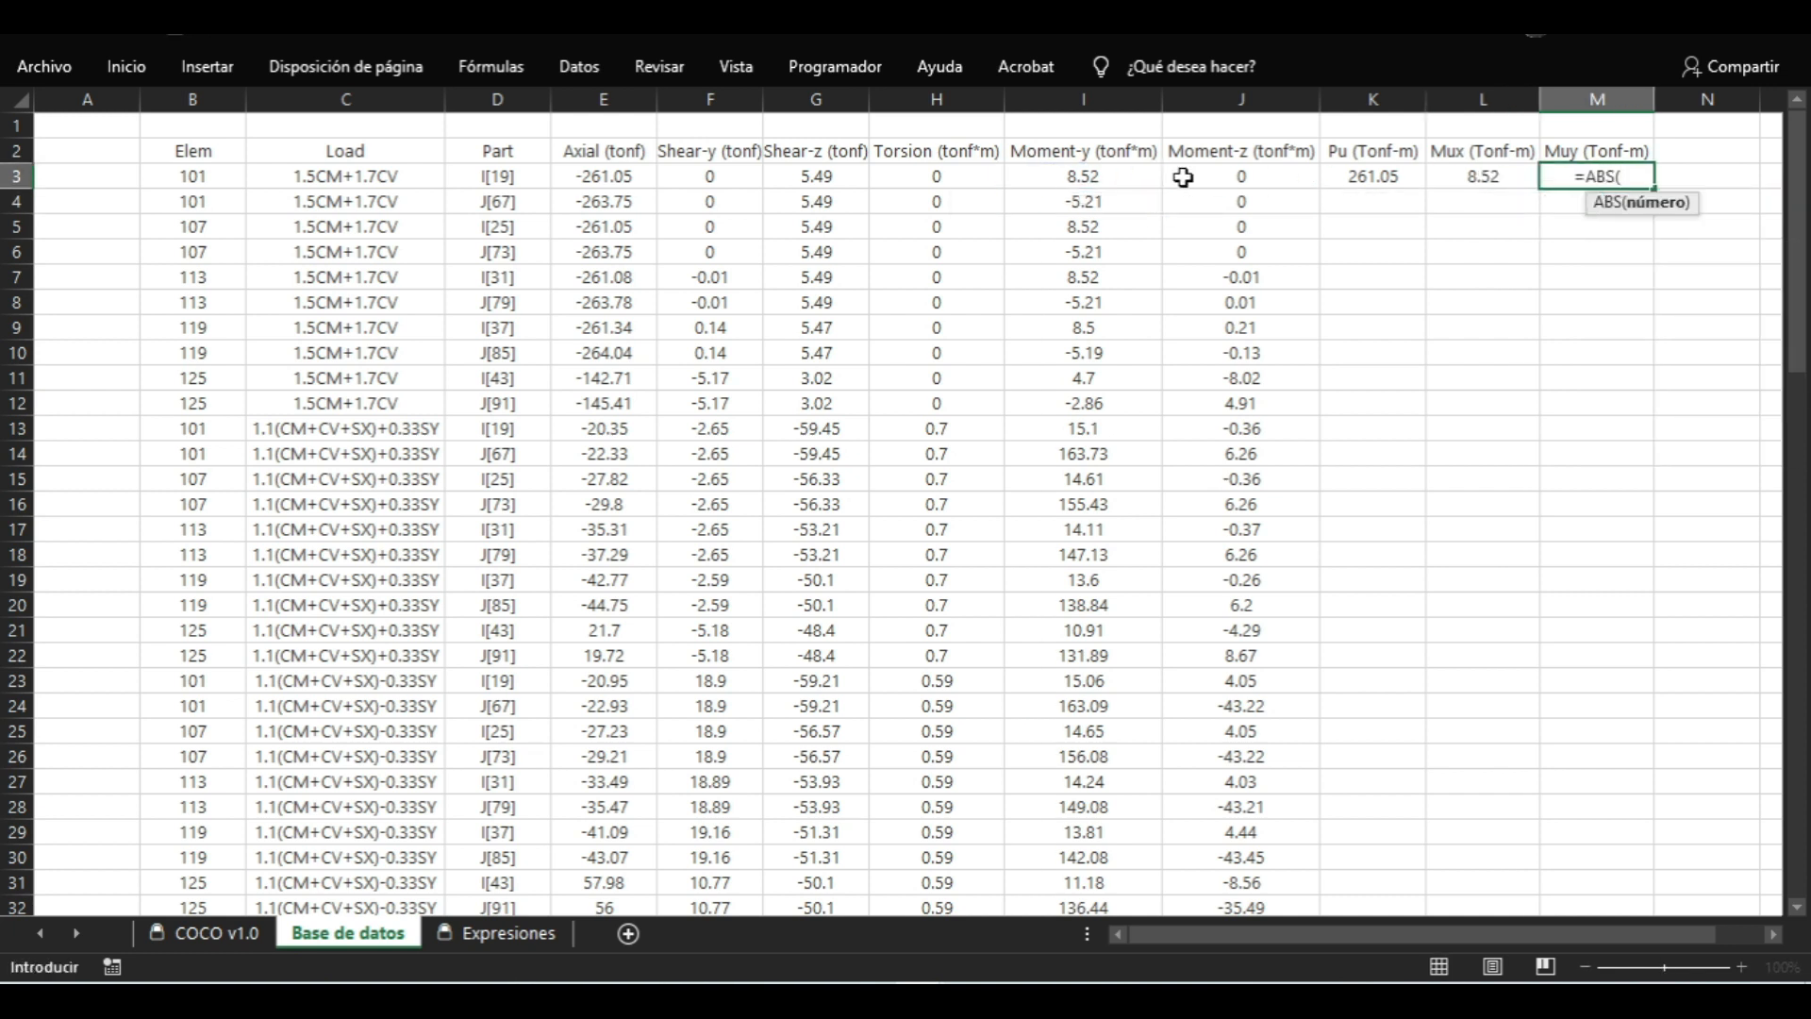
left_click(1191, 177)
key("Return")
Format K3:M3 as numbers with two decimals and fill the formulas down to row 92
left_click_drag(1377, 175, 1597, 175)
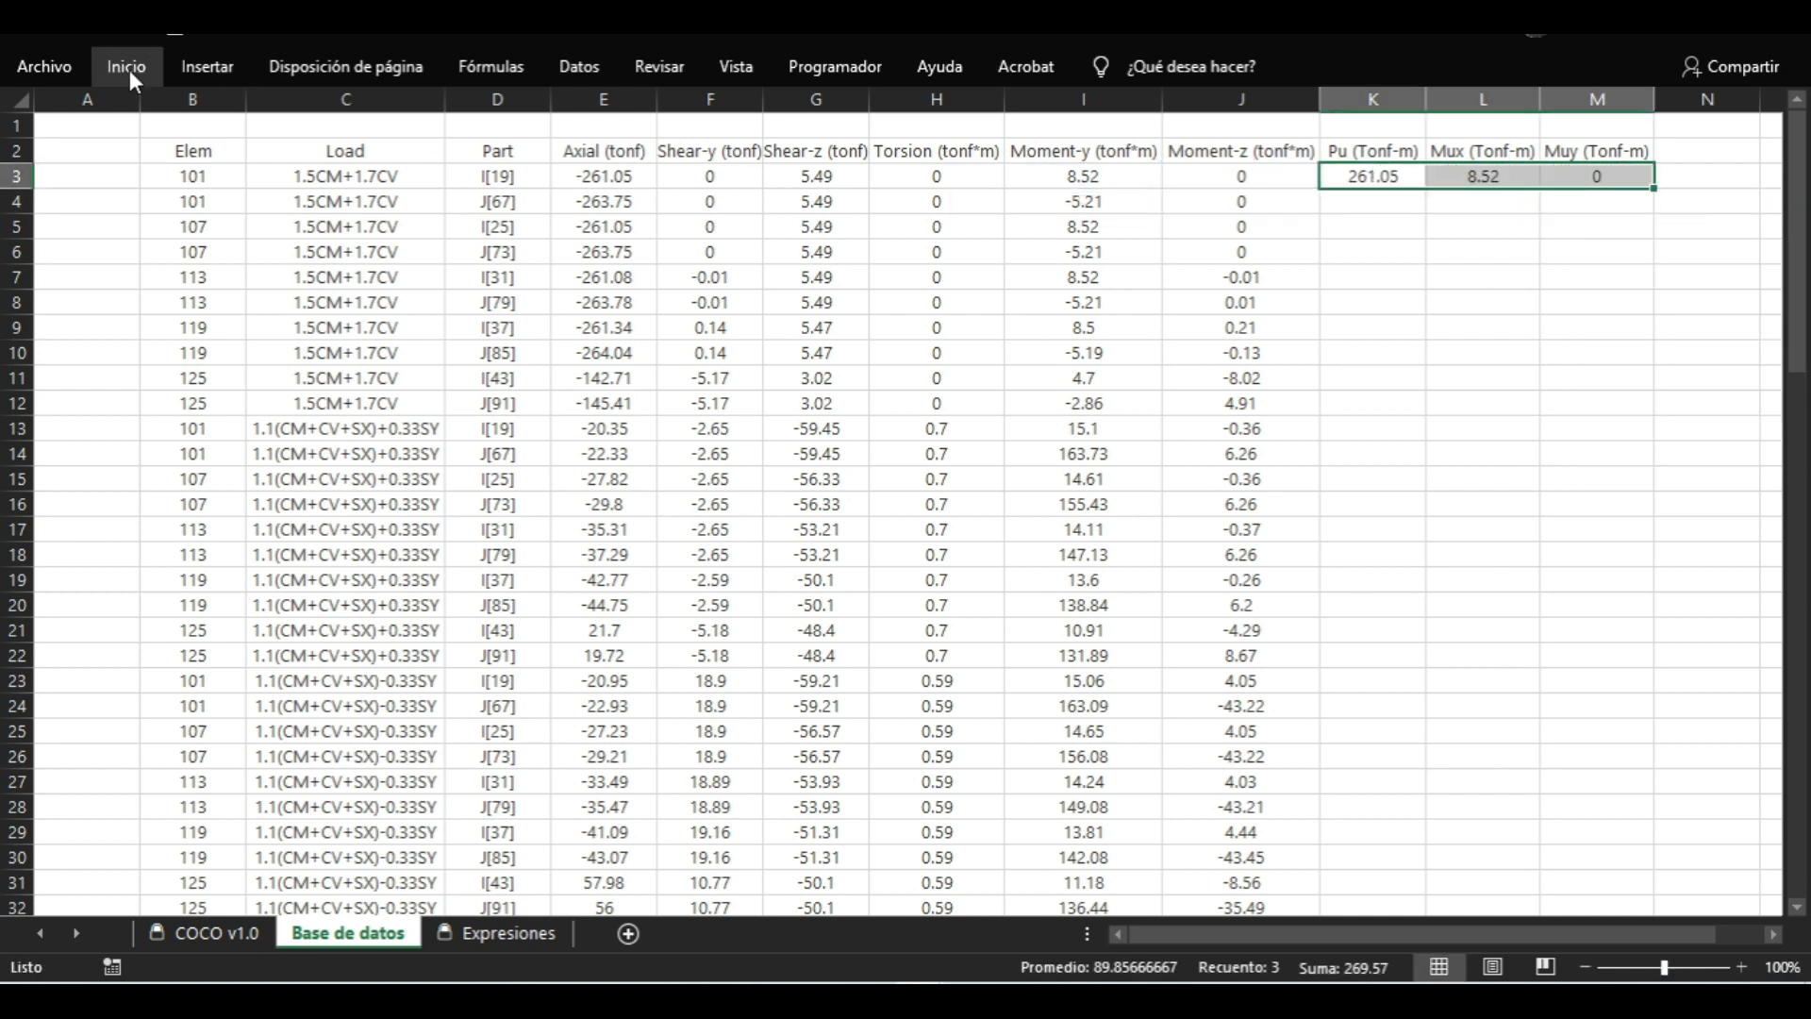
left_click(126, 66)
left_click(809, 120)
left_click(804, 230)
double_click(1653, 189)
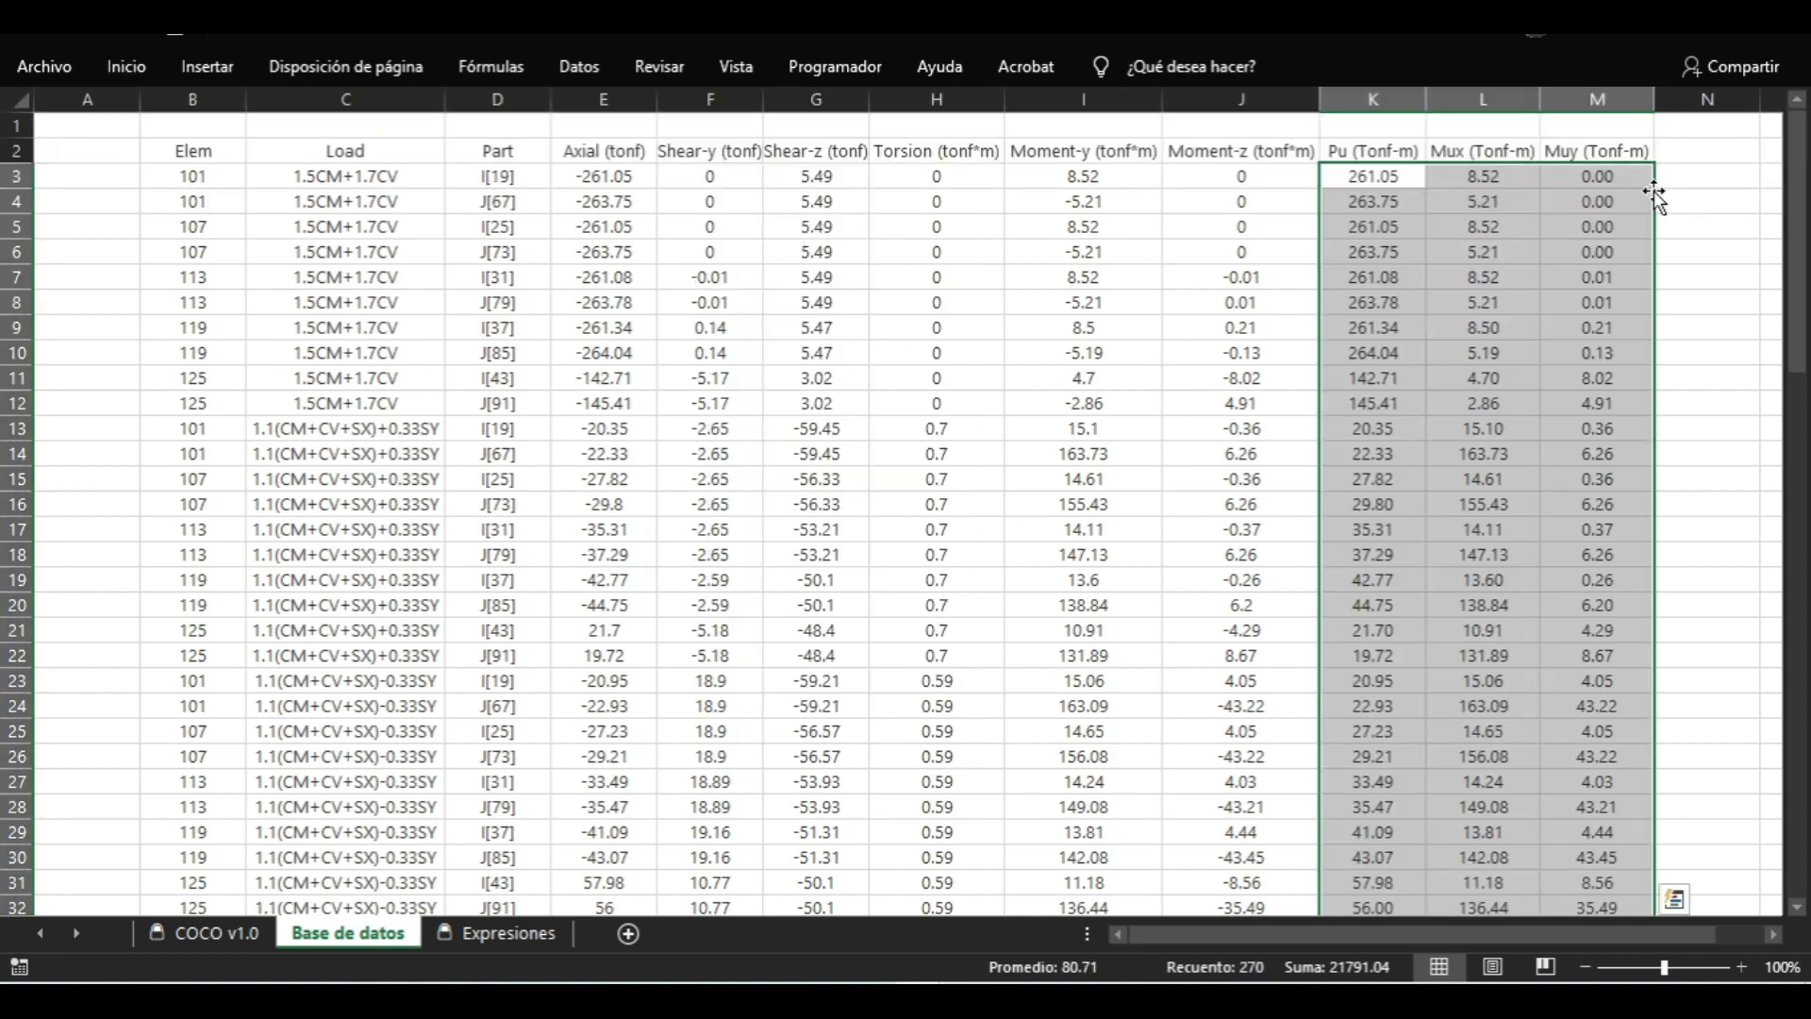
scroll(1652, 194, "down", 16)
scroll(1653, 195, "down", 4)
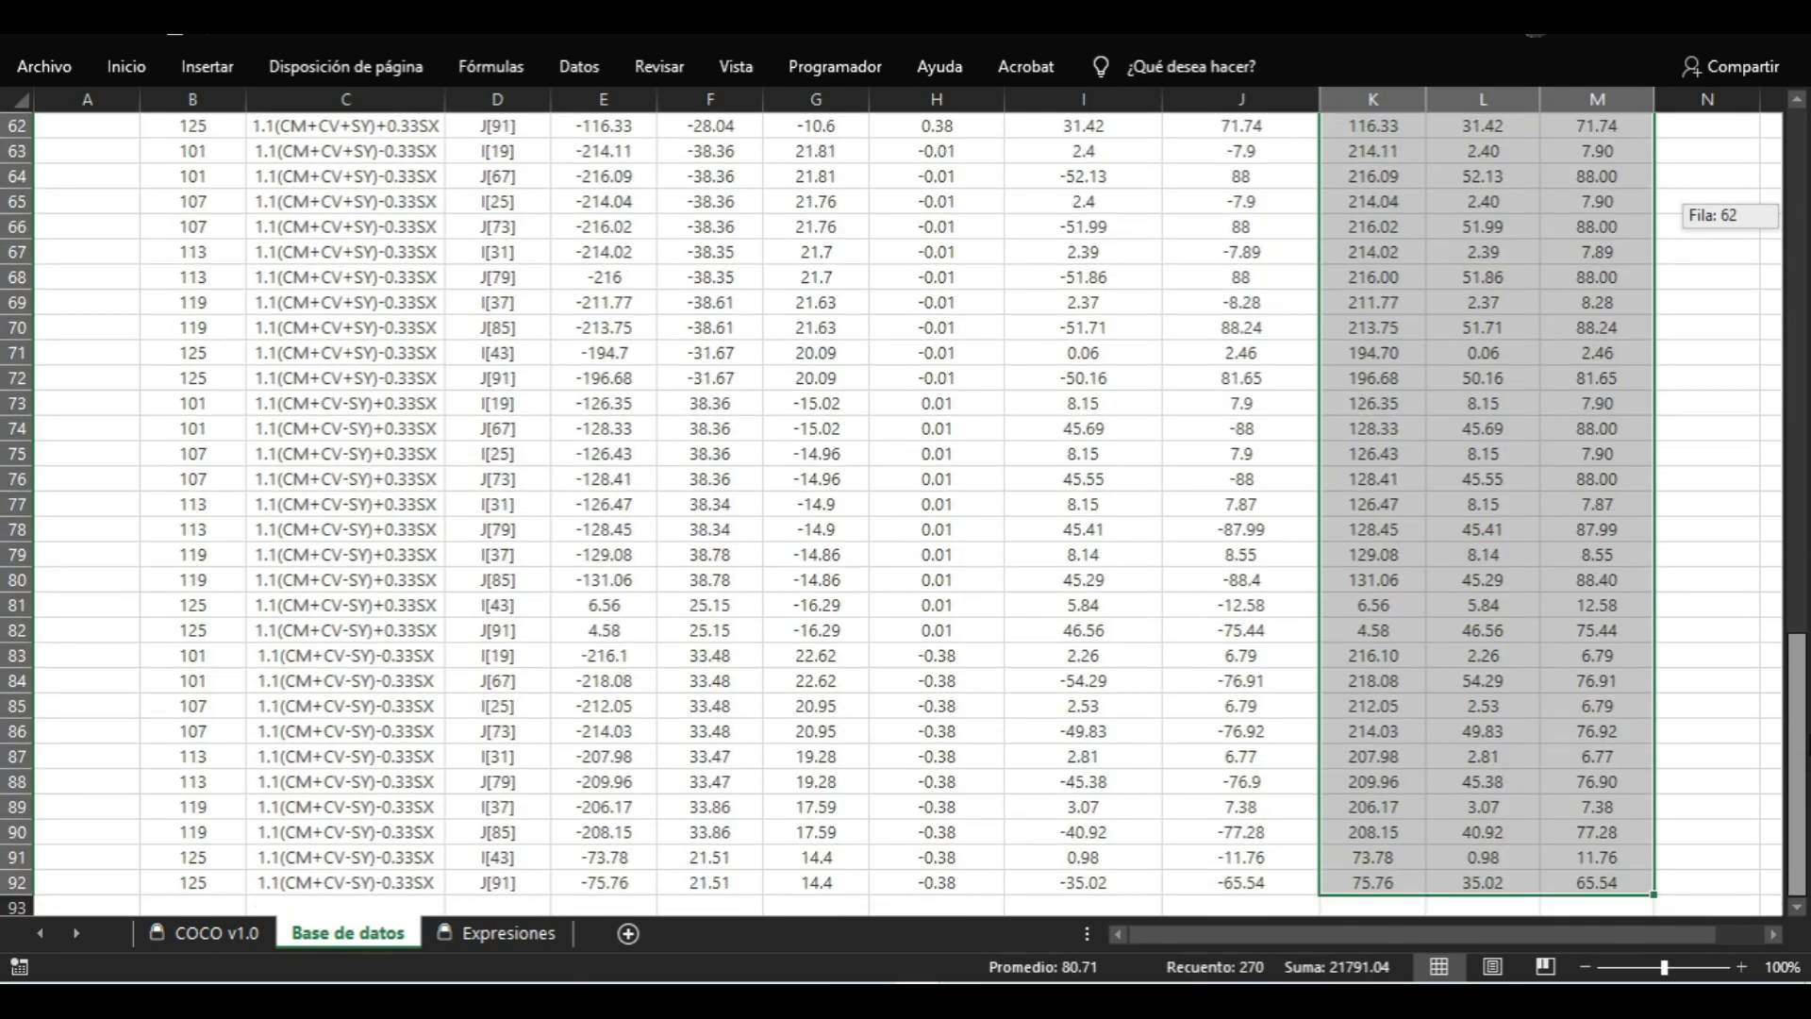
Copy the Pu values K3:K92 from Base de datos and paste them as values into both Pu columns of COCO v1.0
scroll(1653, 194, "up", 20)
left_click_drag(1373, 176, 1373, 835)
right_click(1342, 390)
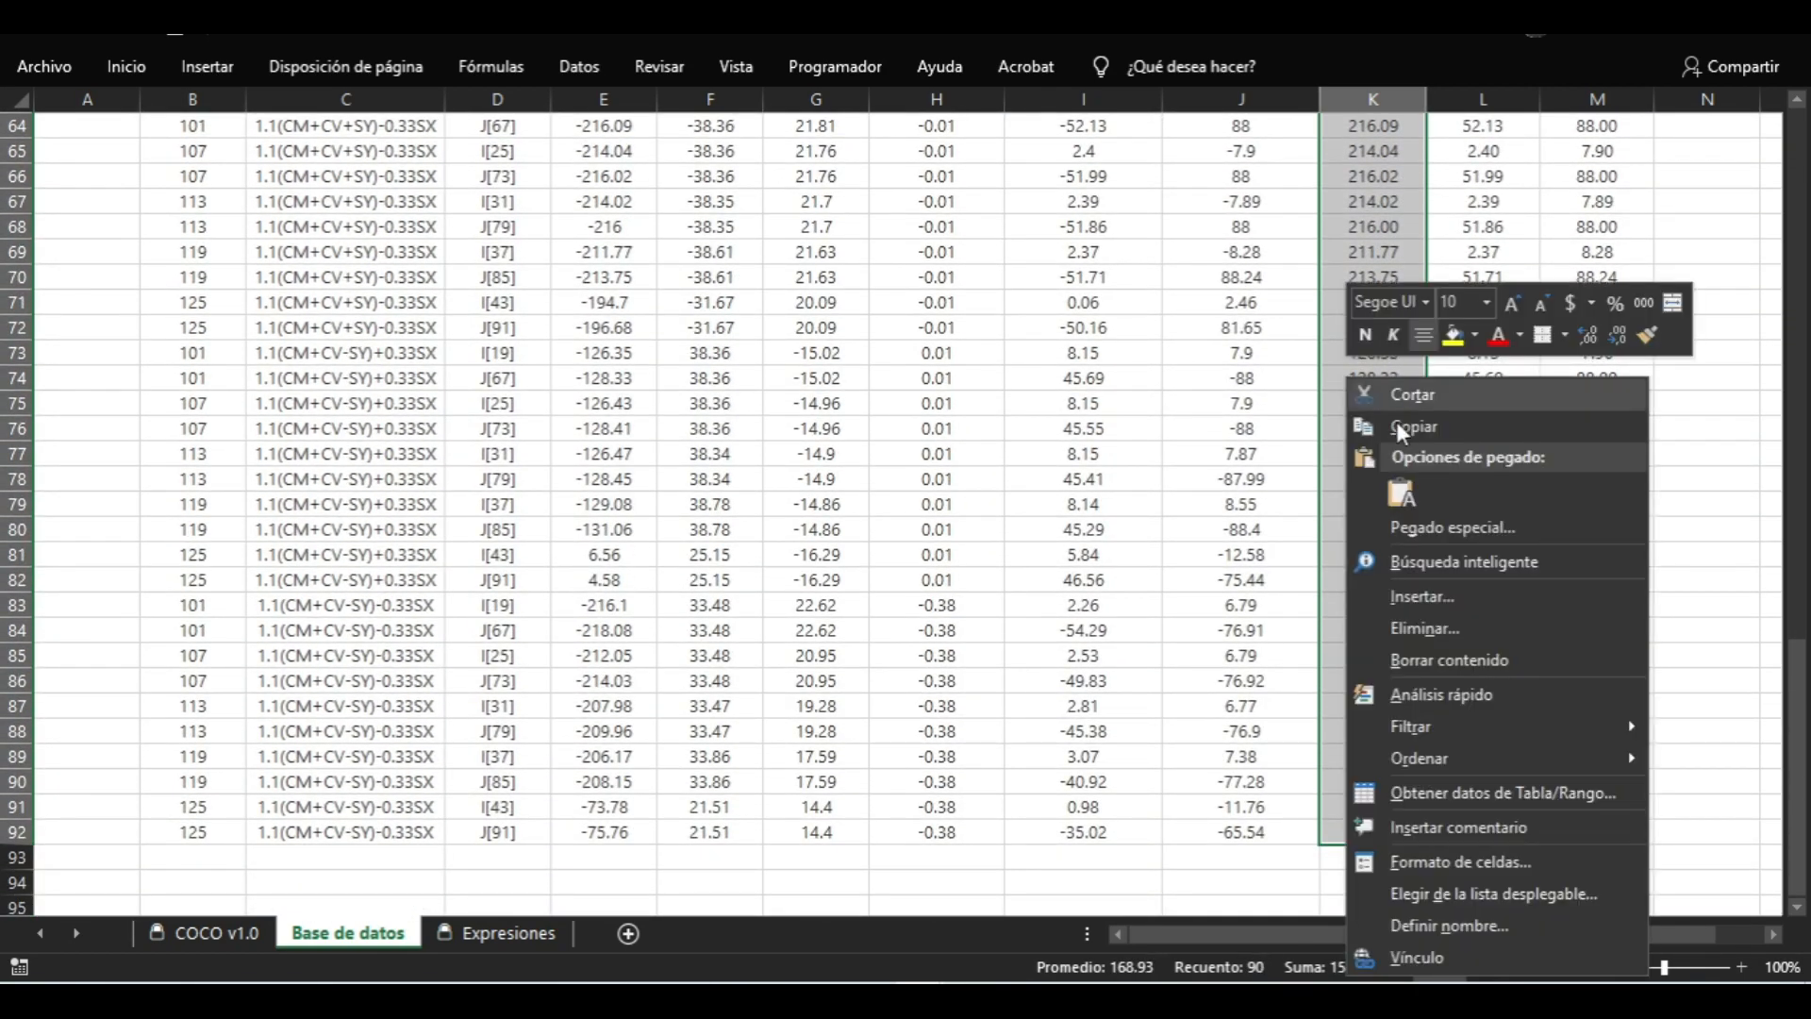
left_click(1386, 420)
scroll(1604, 509, "up", 20)
left_click(203, 932)
right_click(1019, 201)
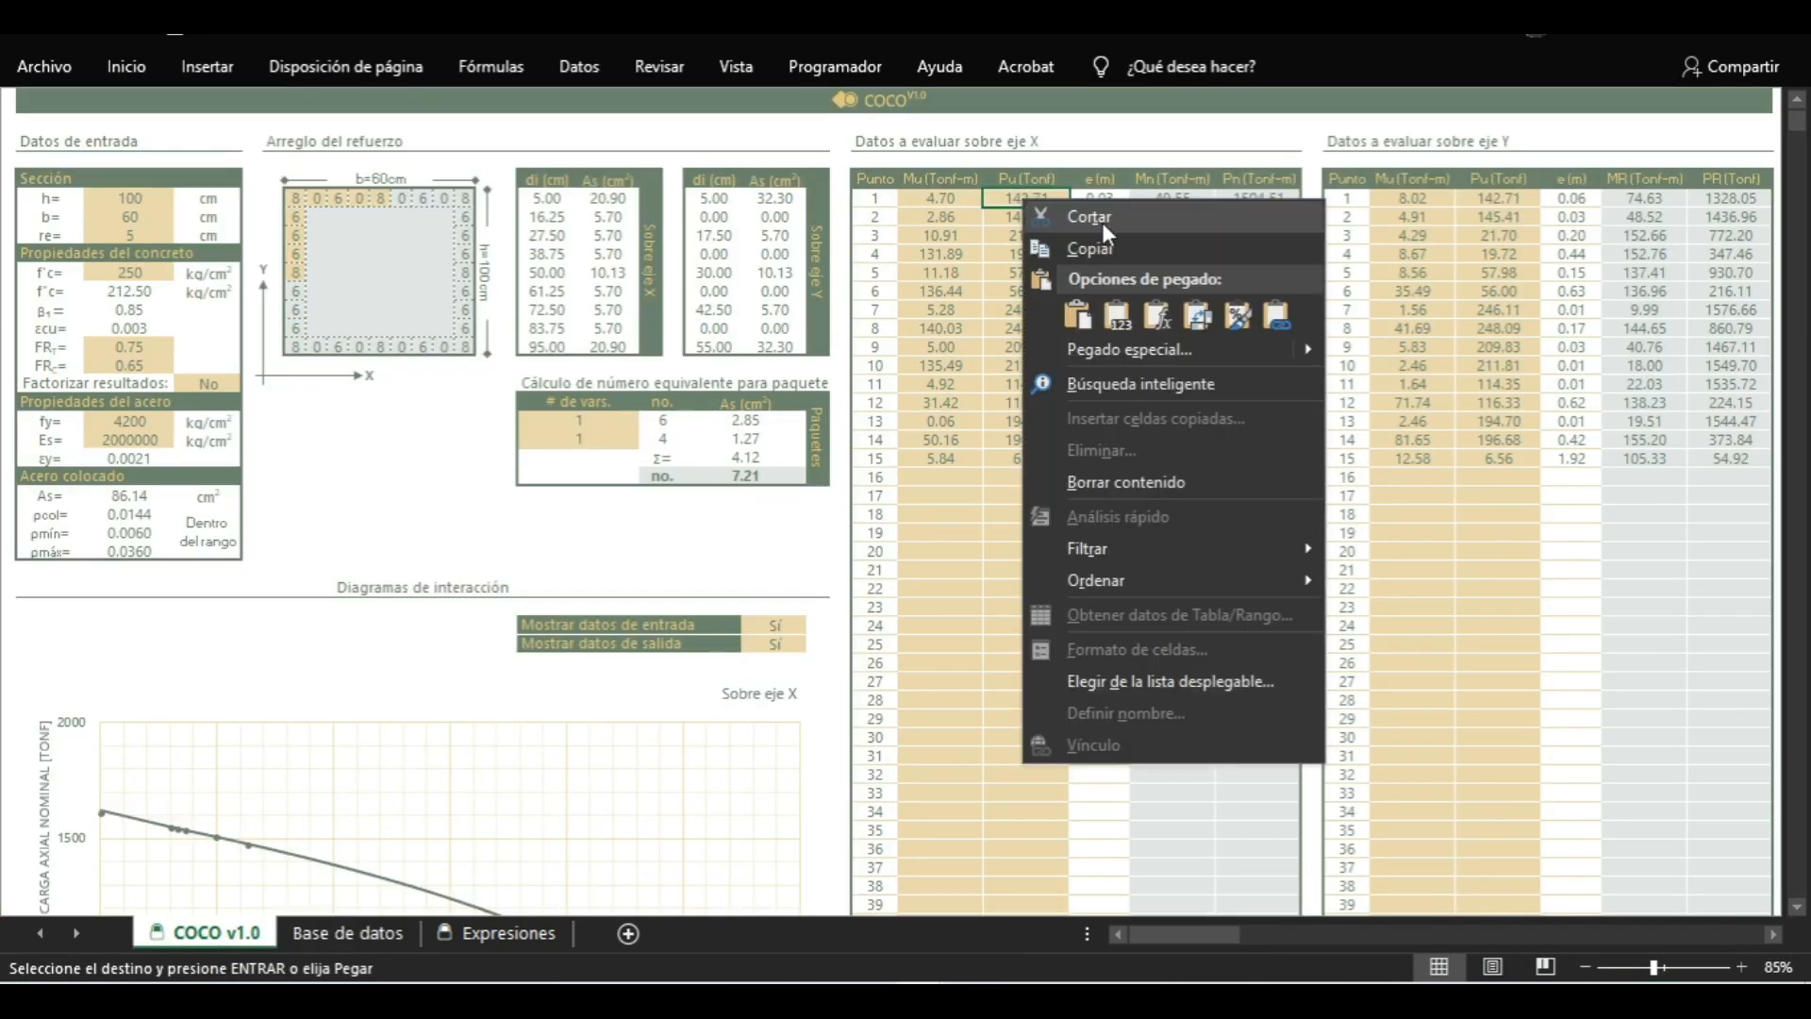
left_click(1132, 311)
right_click(1501, 200)
left_click(1315, 321)
Copy the Mux values L3:L92 from Base de datos and paste them as values into COCO v1.0's Mu column for the X axis
left_click(348, 931)
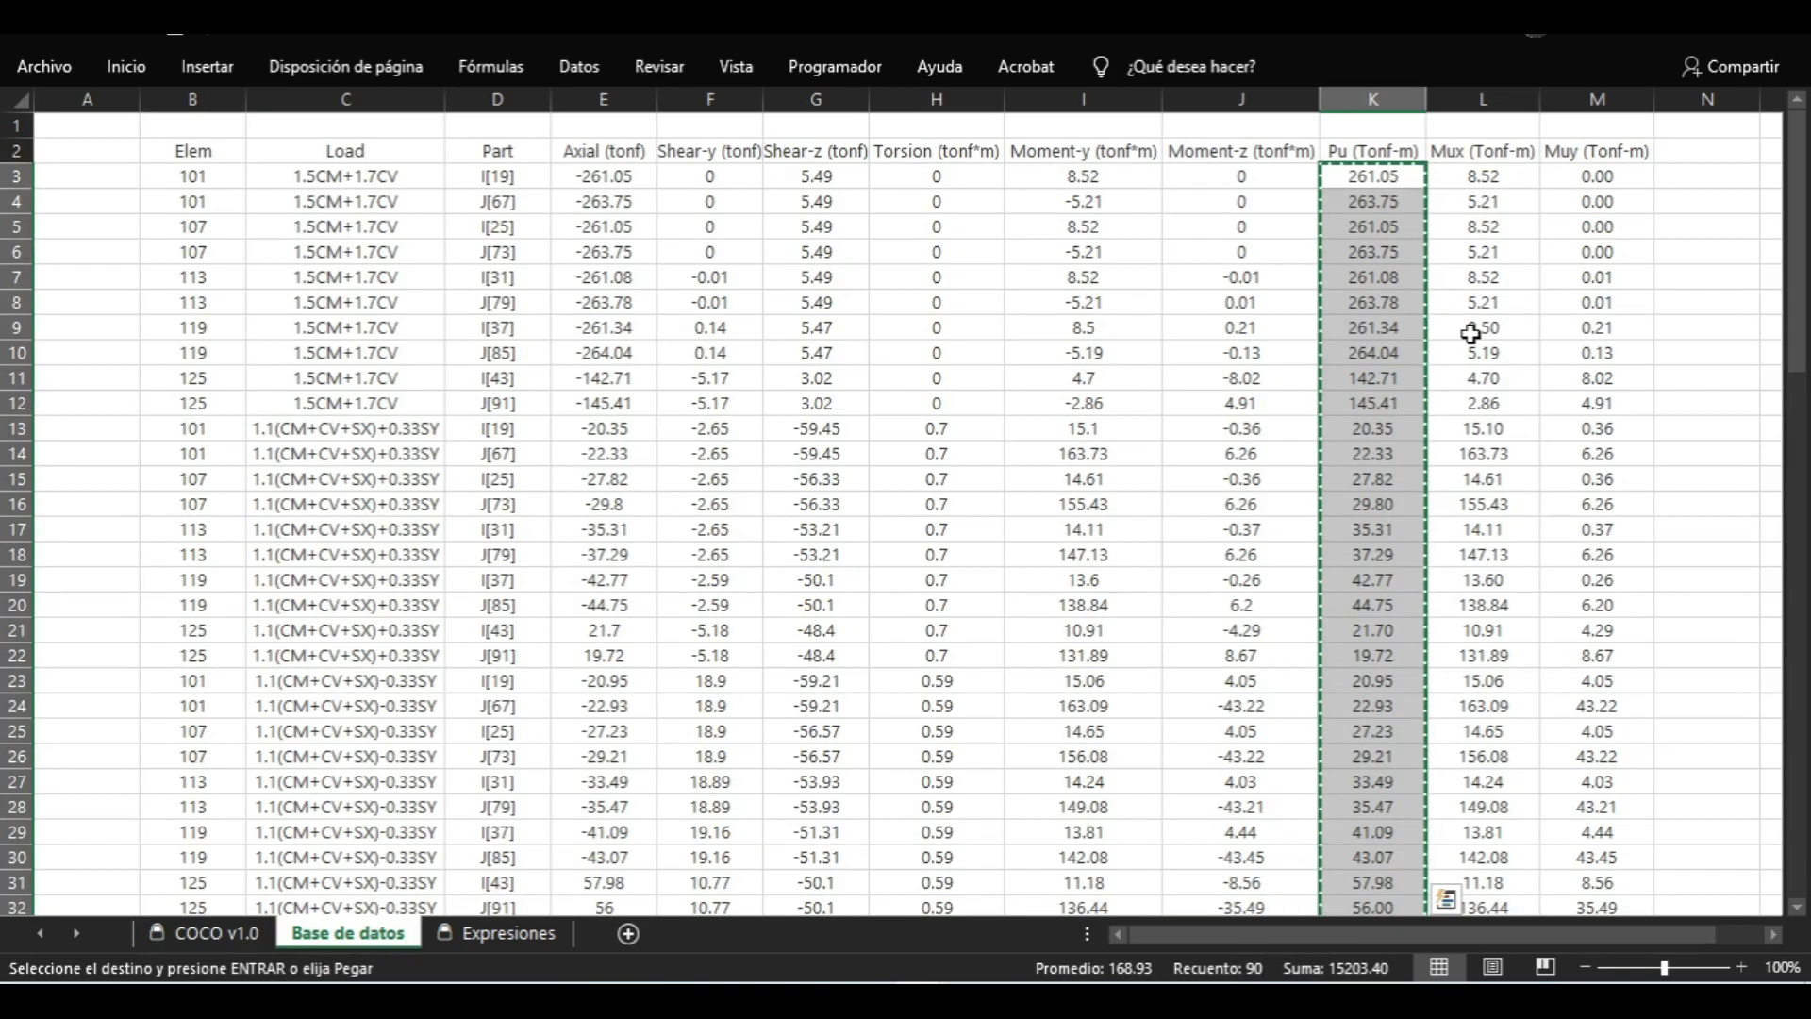
left_click_drag(1483, 174, 1477, 939)
right_click(1475, 823)
left_click(1546, 267)
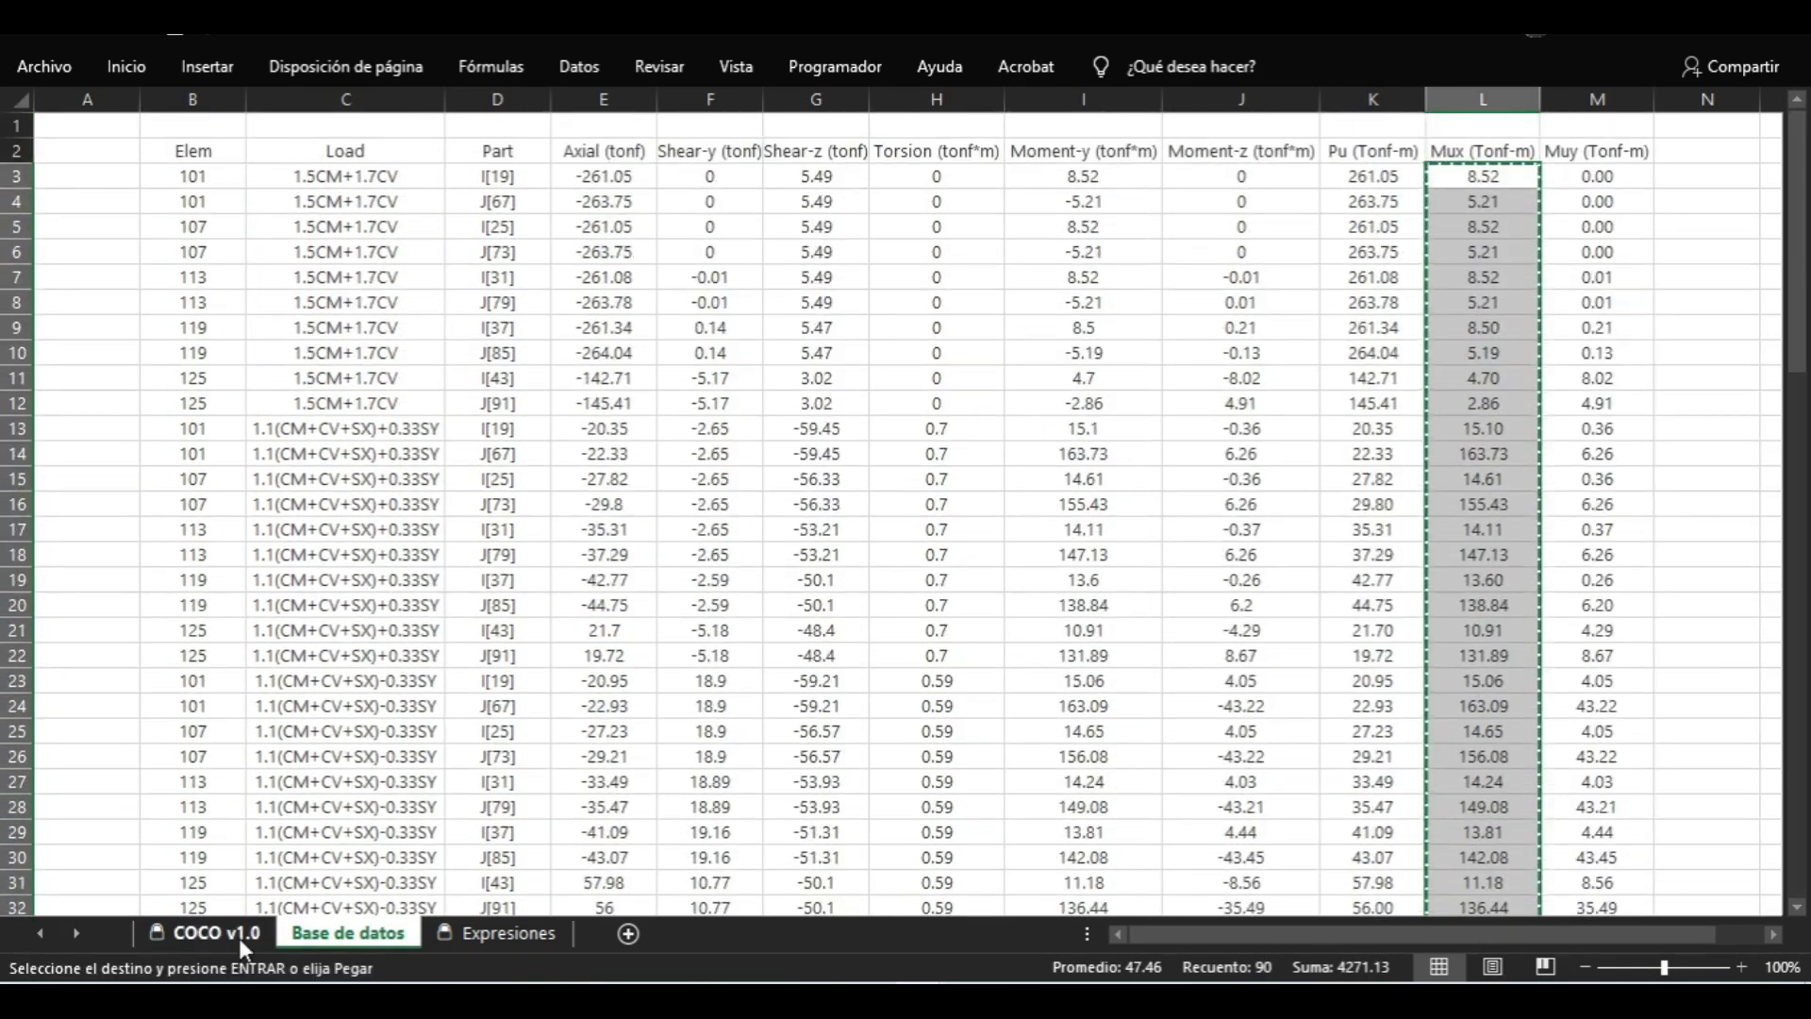
left_click(204, 931)
right_click(943, 197)
left_click(1051, 311)
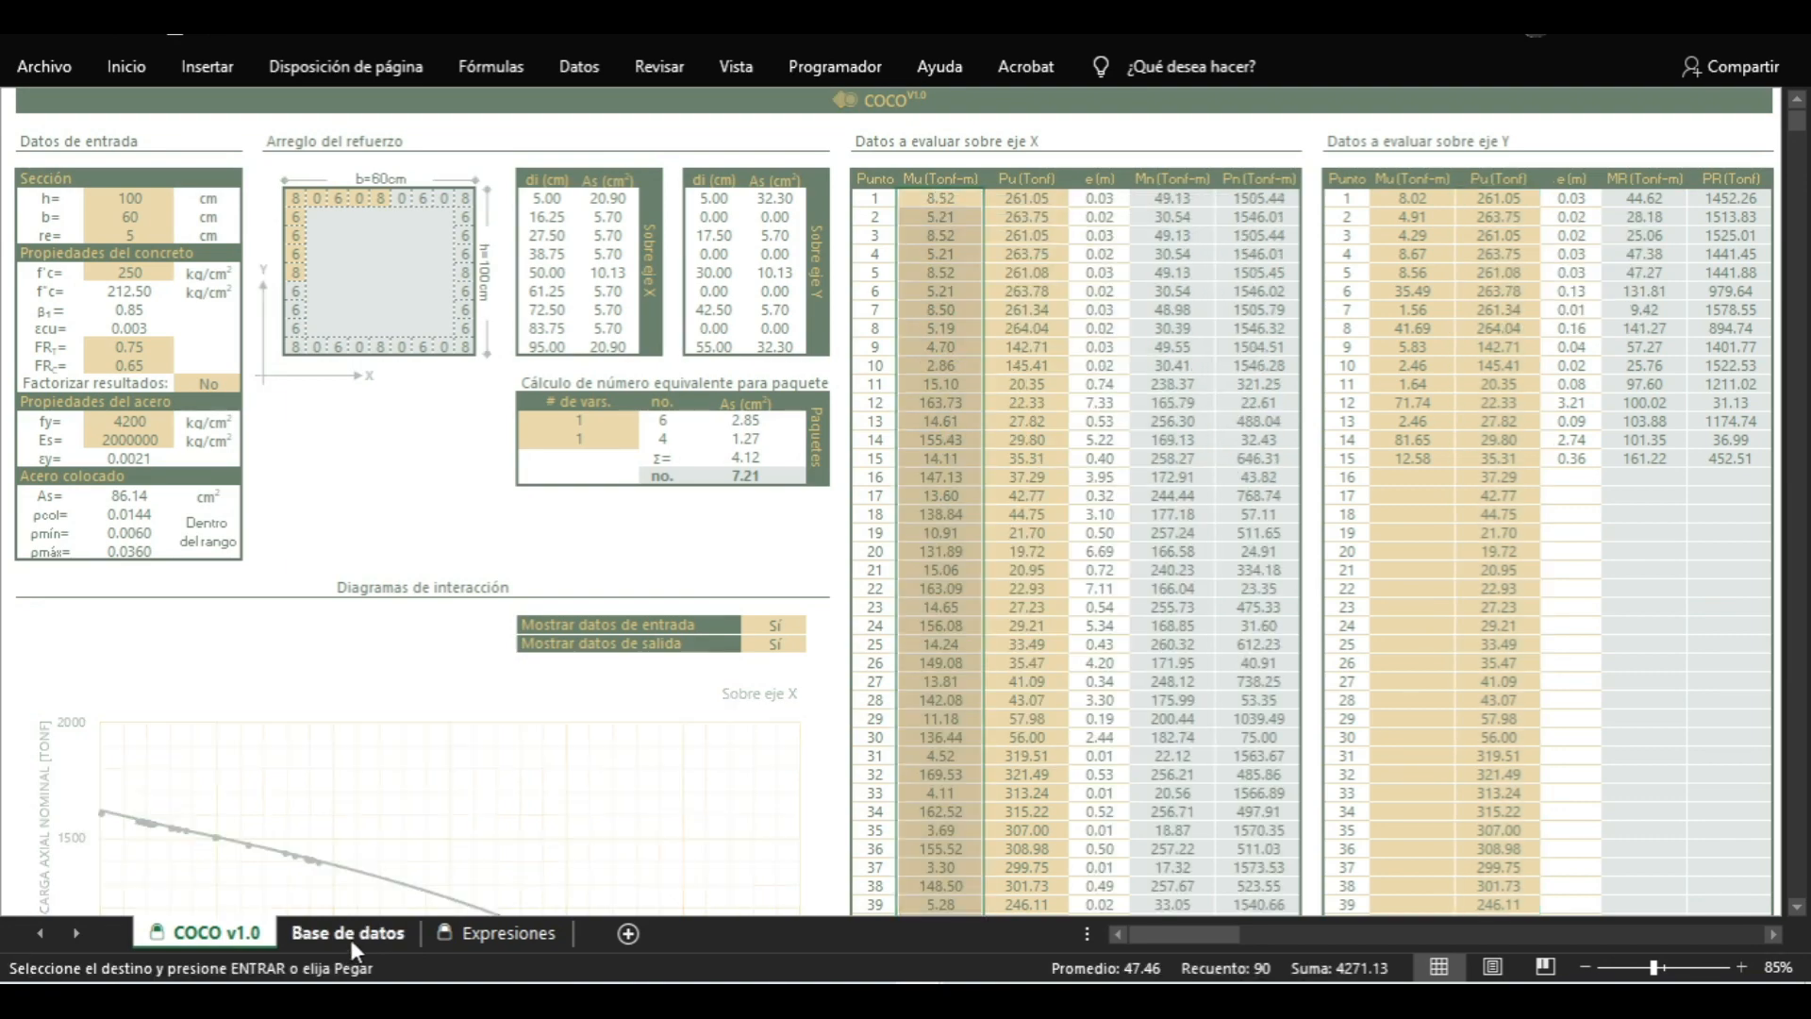
Copy the Muy values M3:M92 from Base de datos and paste them as values into COCO v1.0's Mu column for the Y axis
left_click(347, 932)
left_click_drag(1597, 174, 1605, 857)
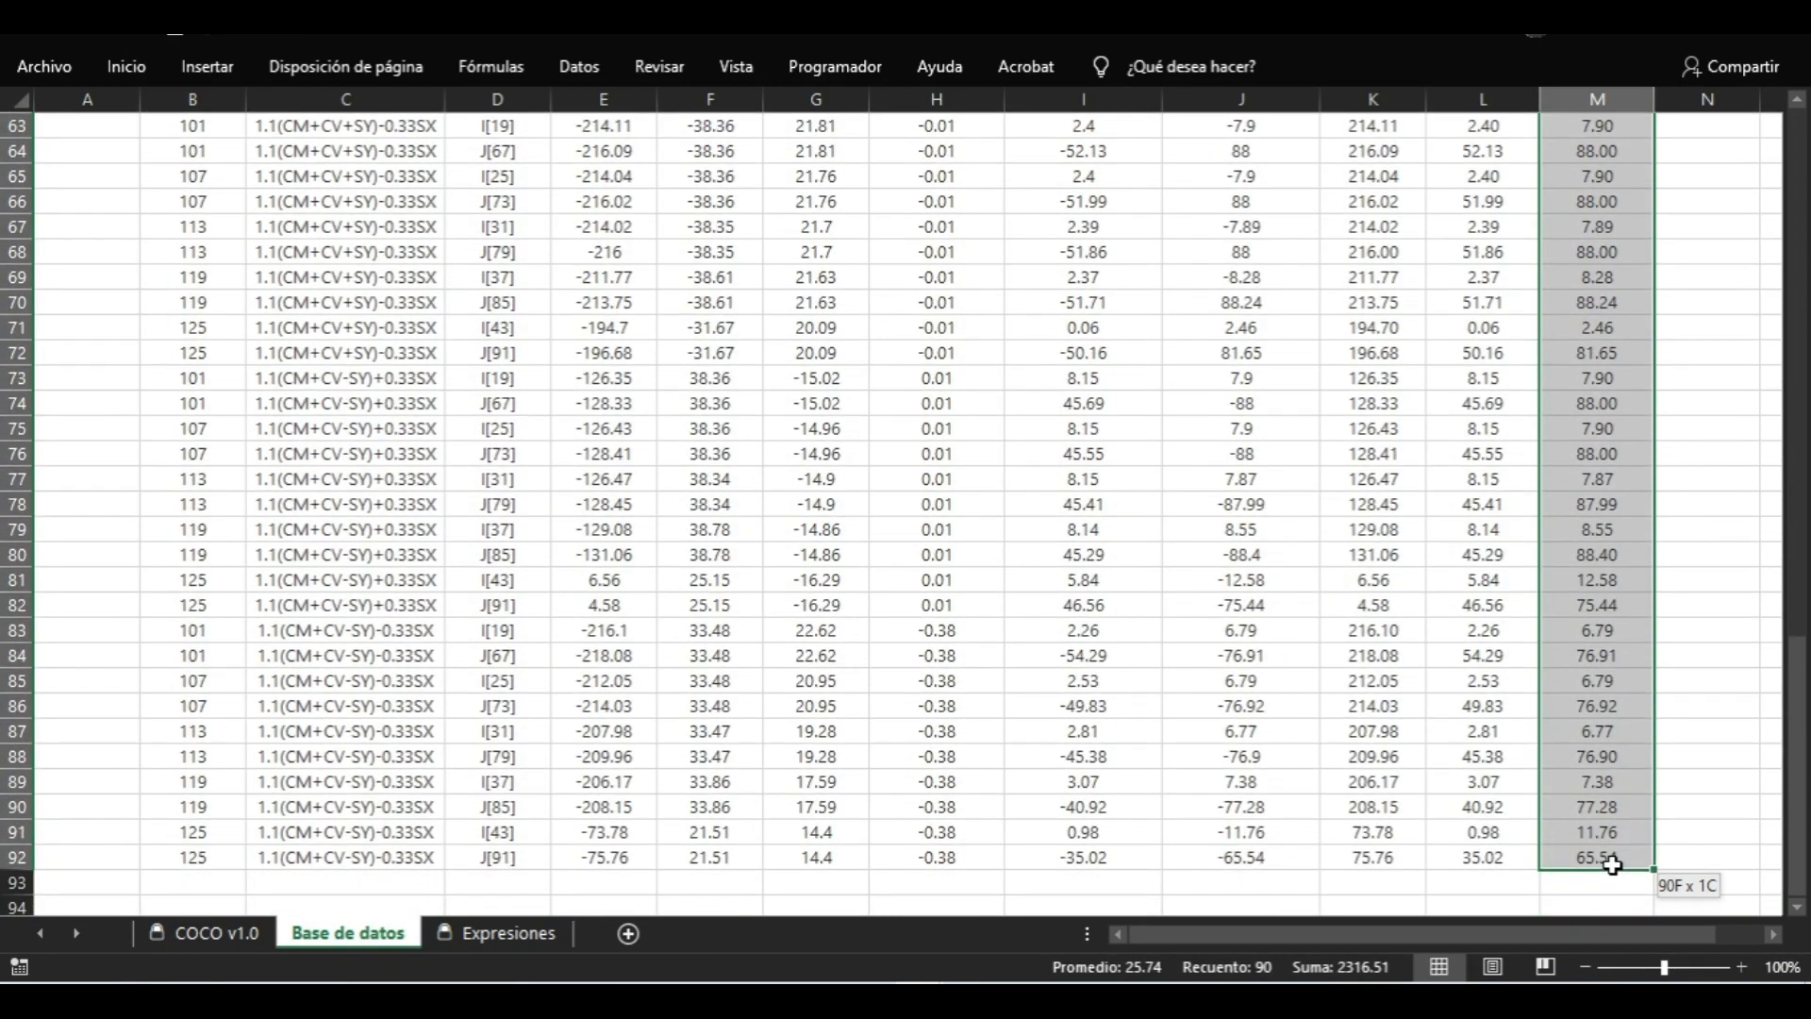
right_click(1606, 858)
left_click(1351, 295)
key("ctrl+Page_Up")
right_click(1418, 203)
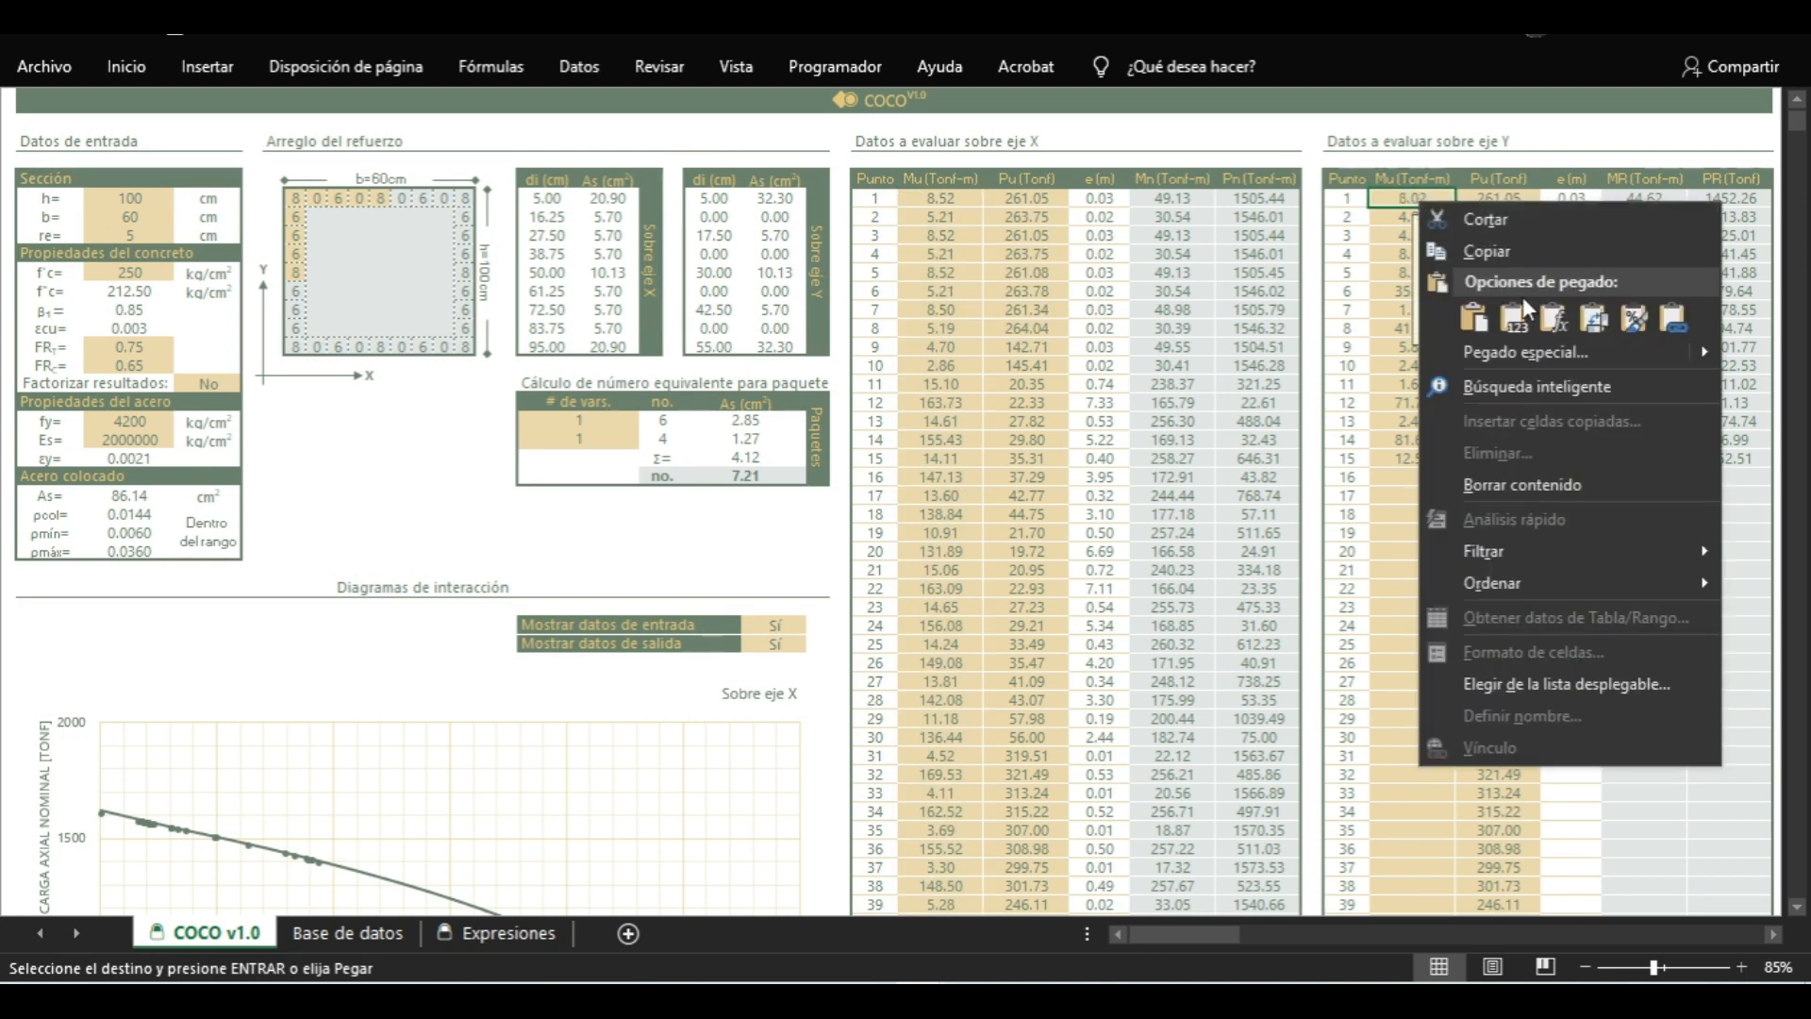
left_click(1526, 312)
Examine the zero Y-axis moments of points 1 to 4, the calculated resistances and both interaction diagrams
left_click_drag(1412, 198, 1436, 258)
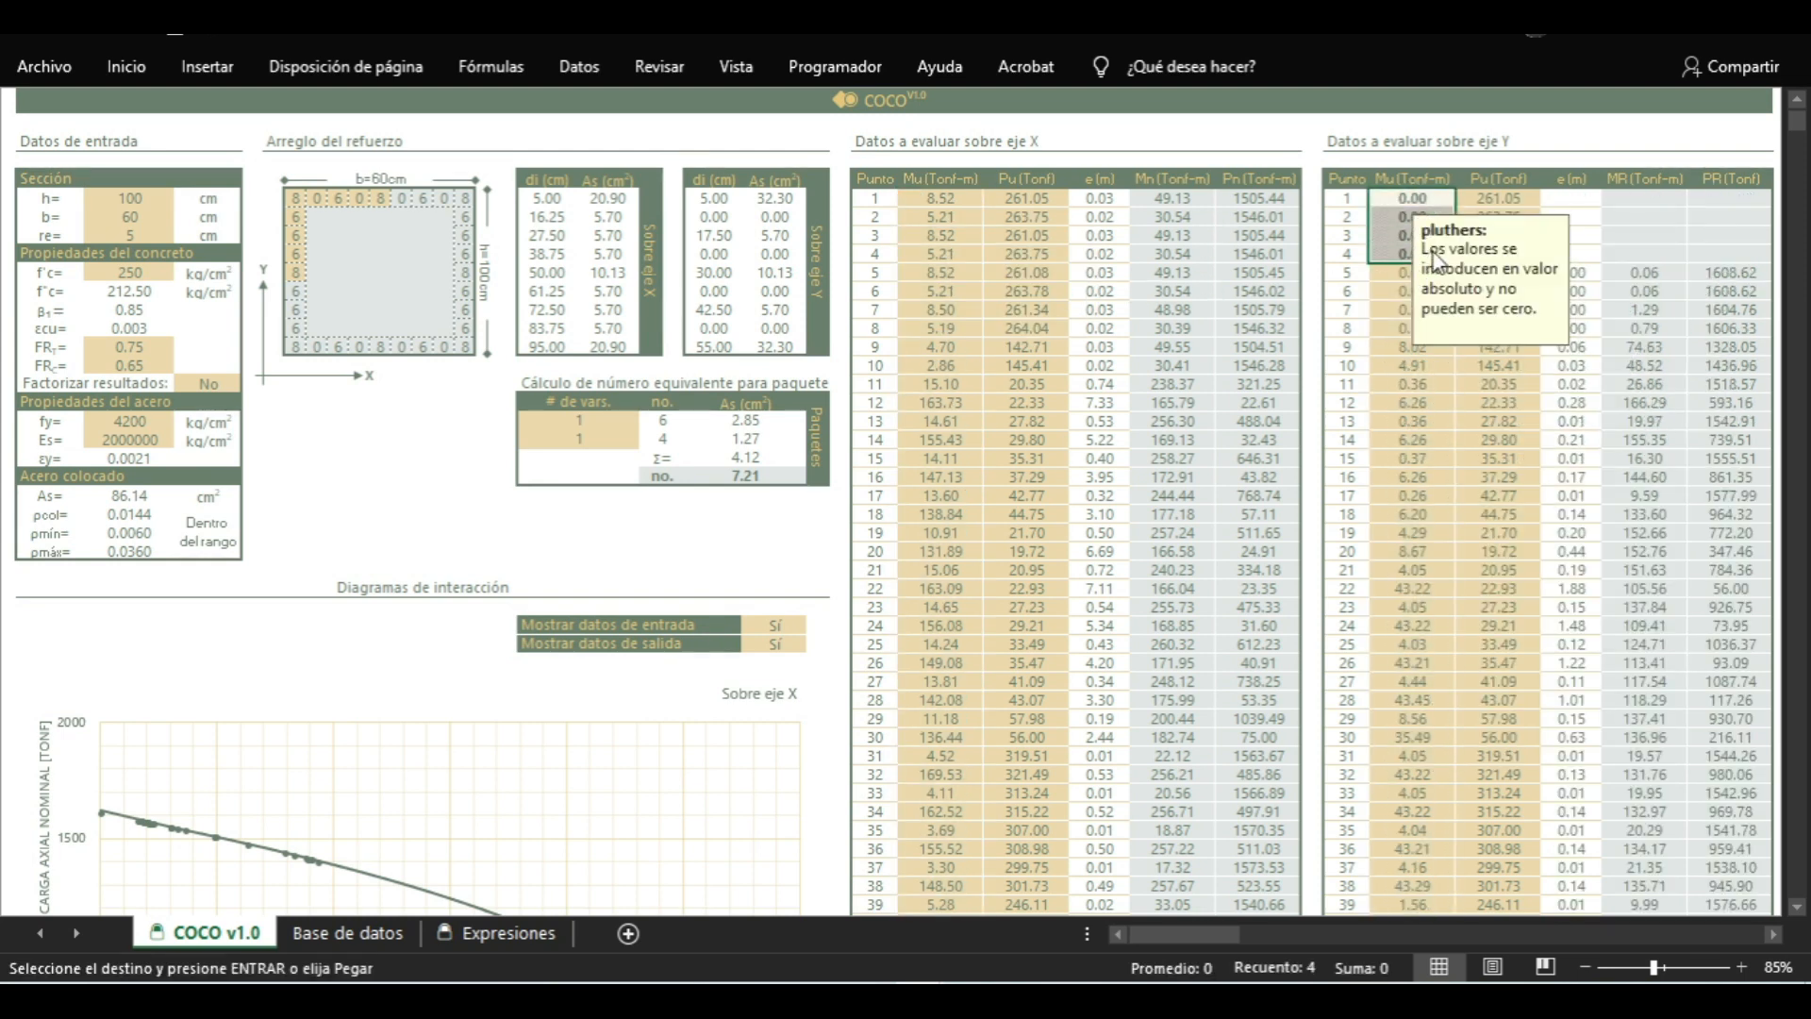
left_click_drag(1682, 203, 1735, 255)
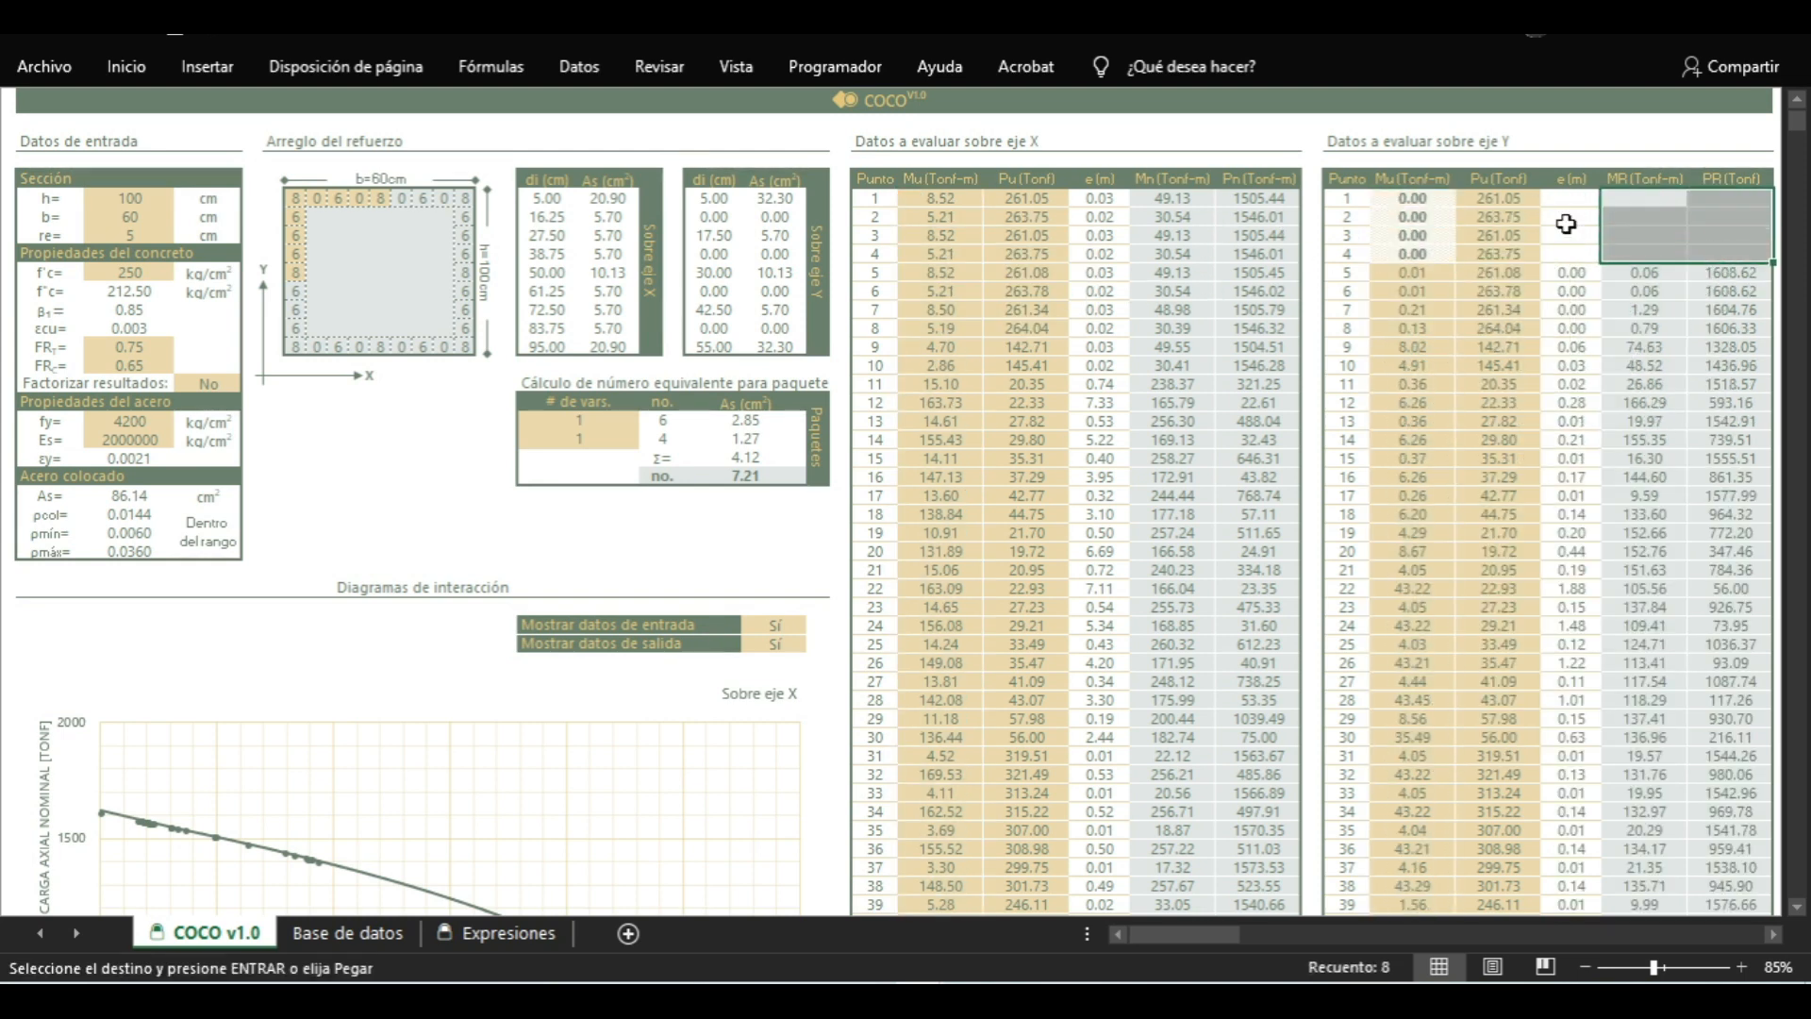
left_click_drag(1172, 200, 1252, 705)
scroll(1203, 594, "up", 20)
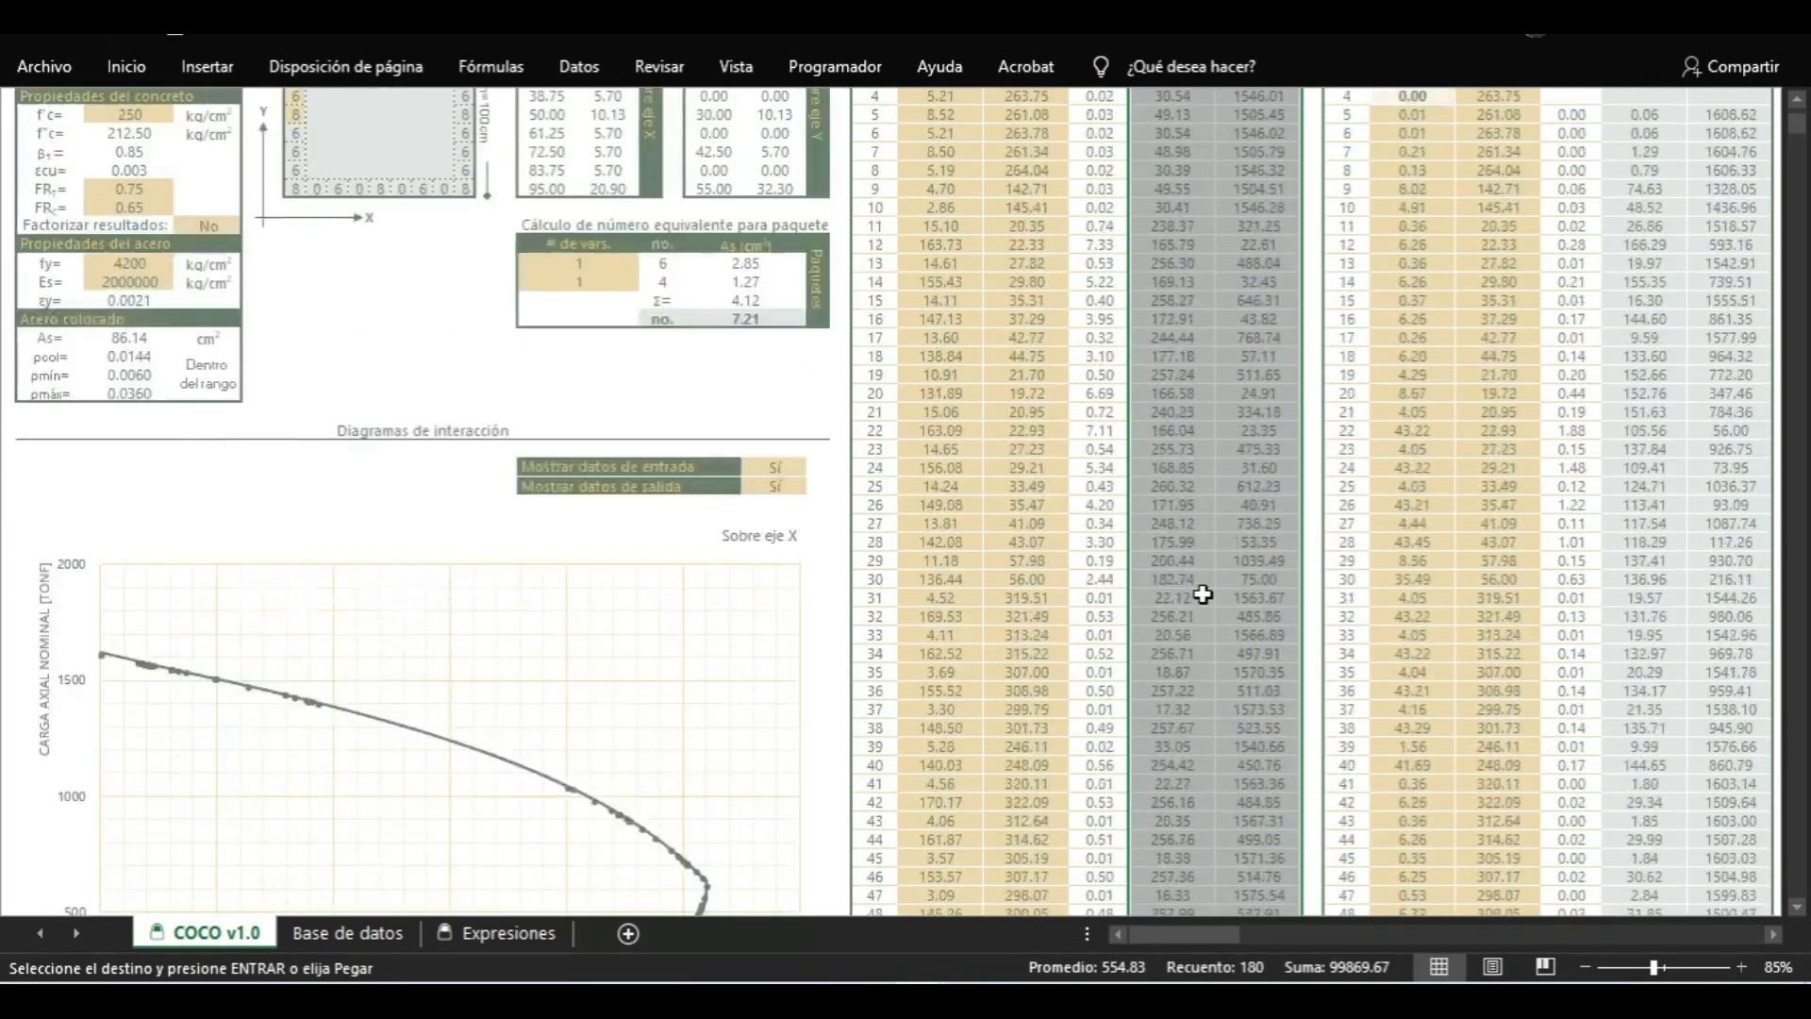
left_click(357, 549)
scroll(289, 553, "down", 10)
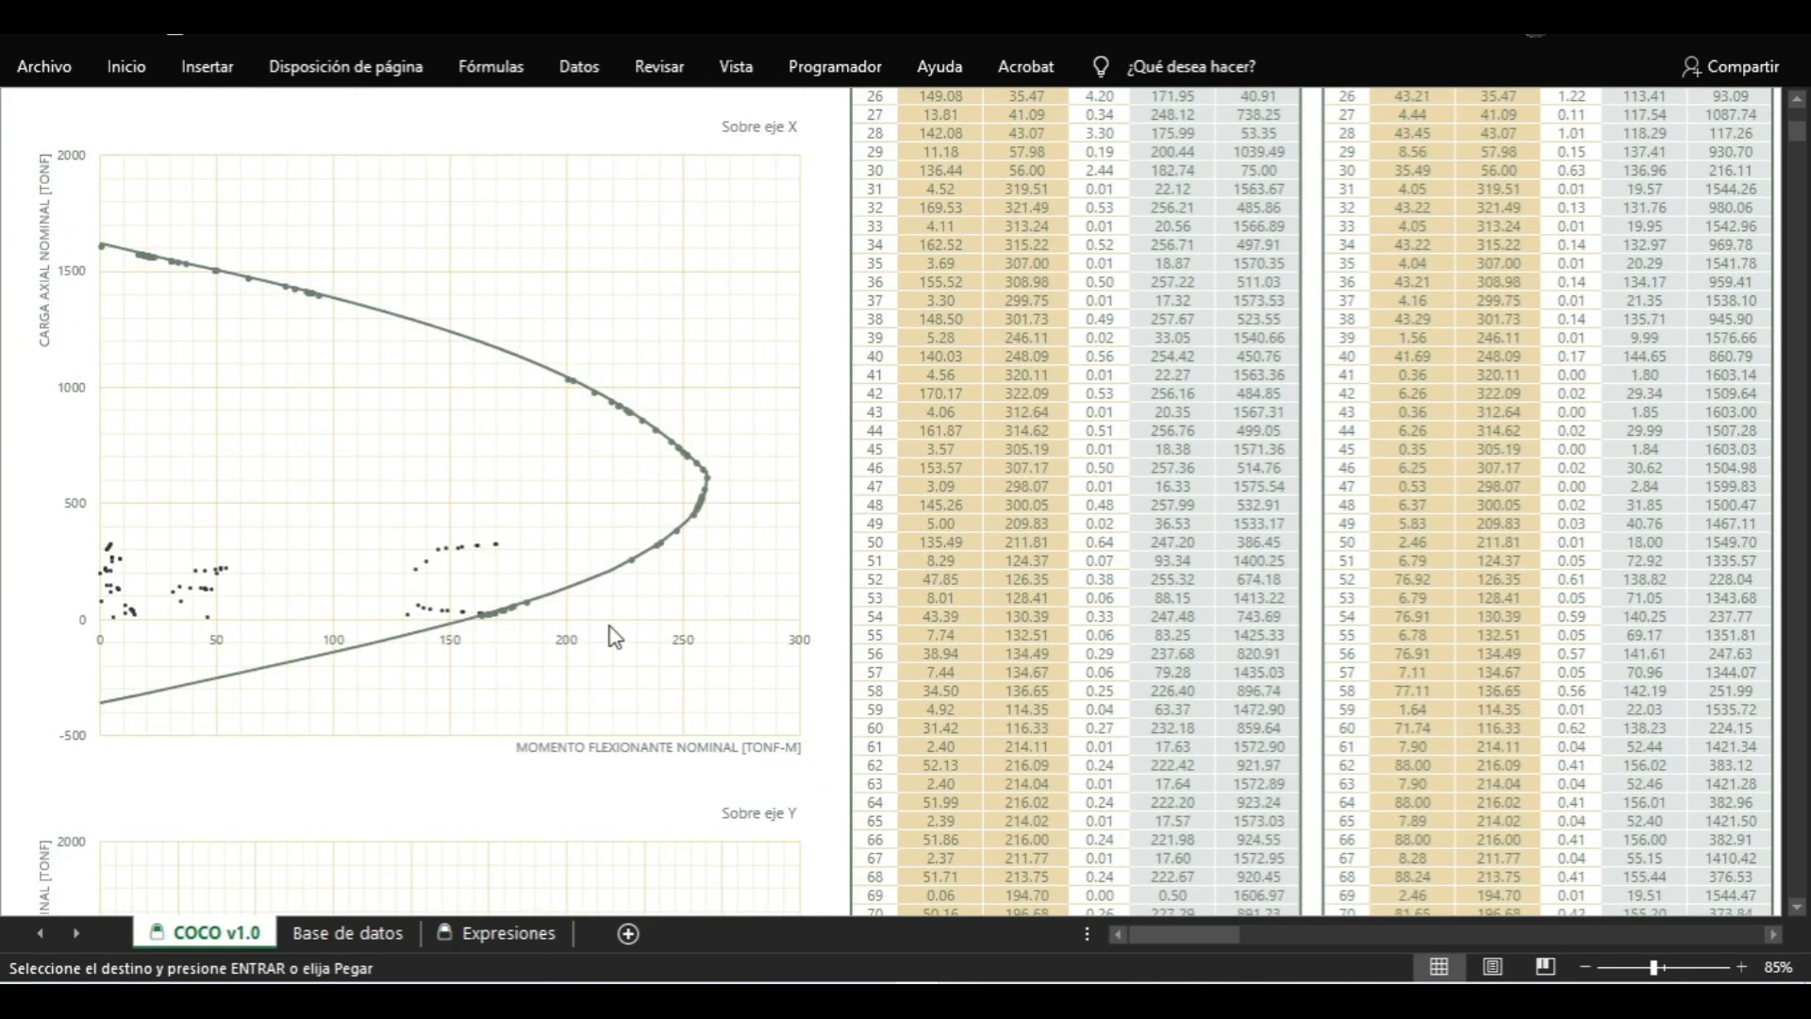
scroll(856, 566, "down", 12)
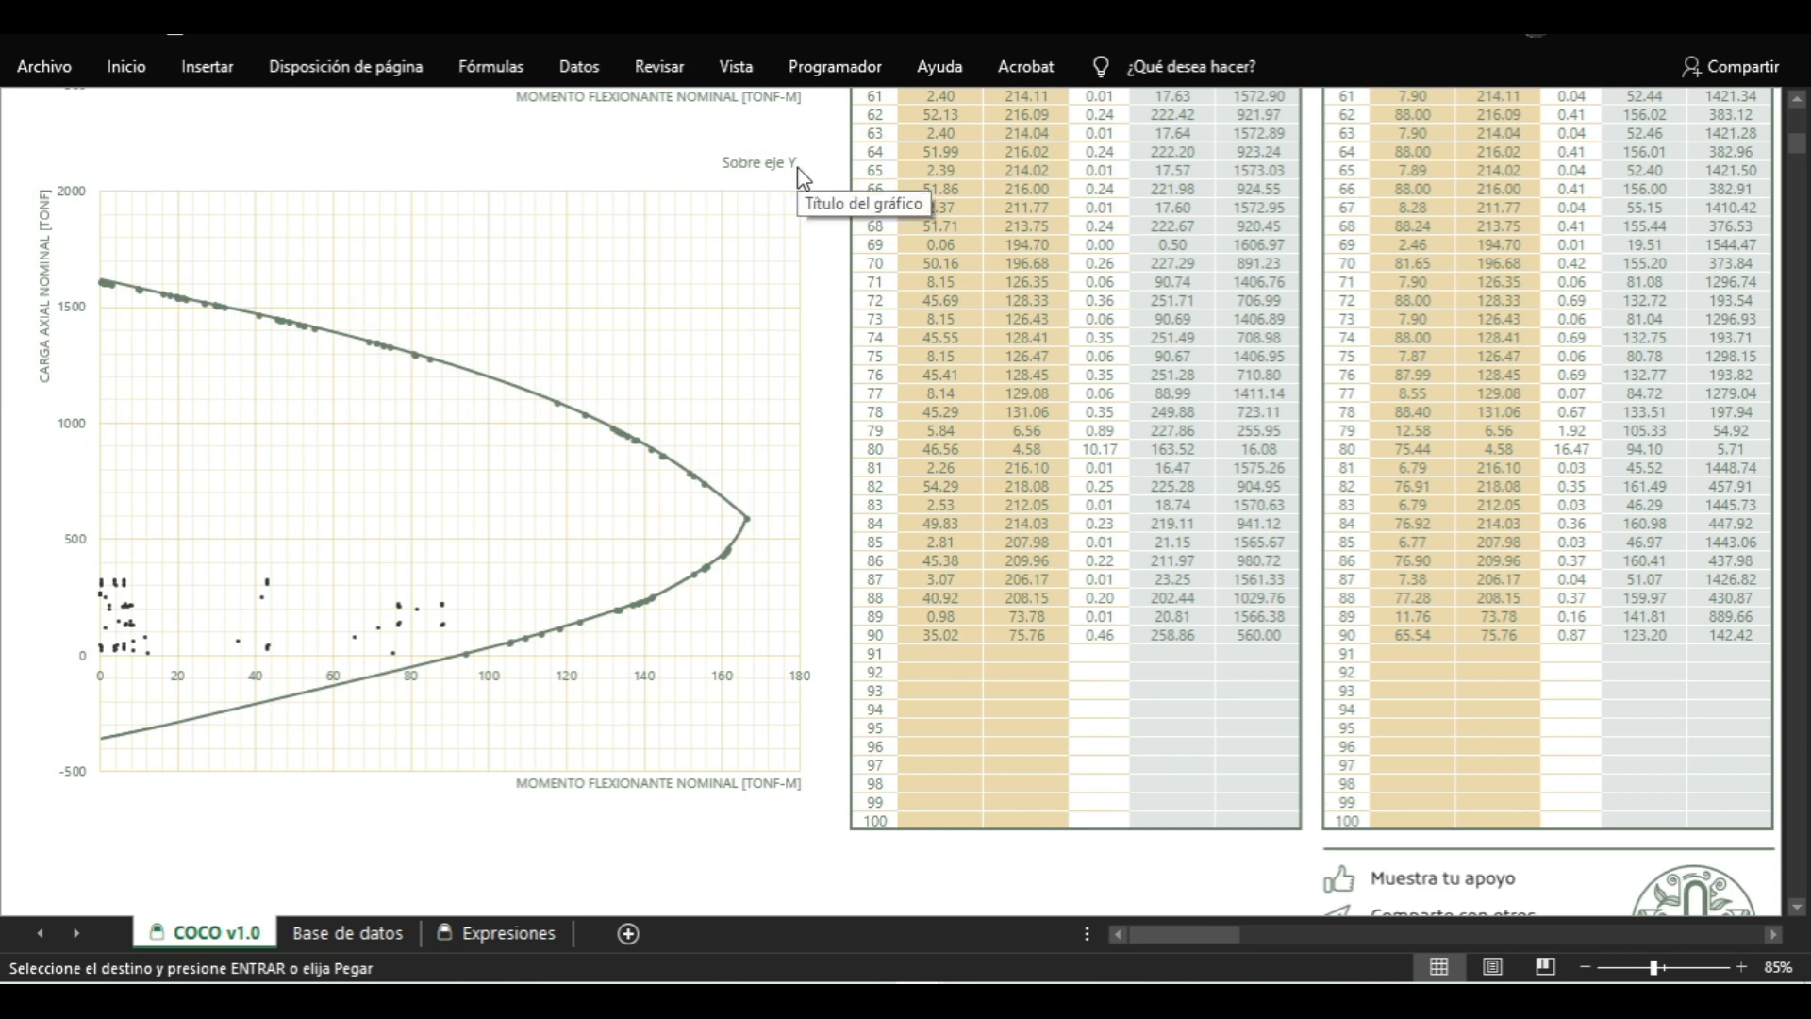
scroll(987, 490, "up", 13)
Set the Y-axis Mu of points 1 to 4 to 0.01, and review their resistances and the Y-axis interaction diagram
type("0.0")
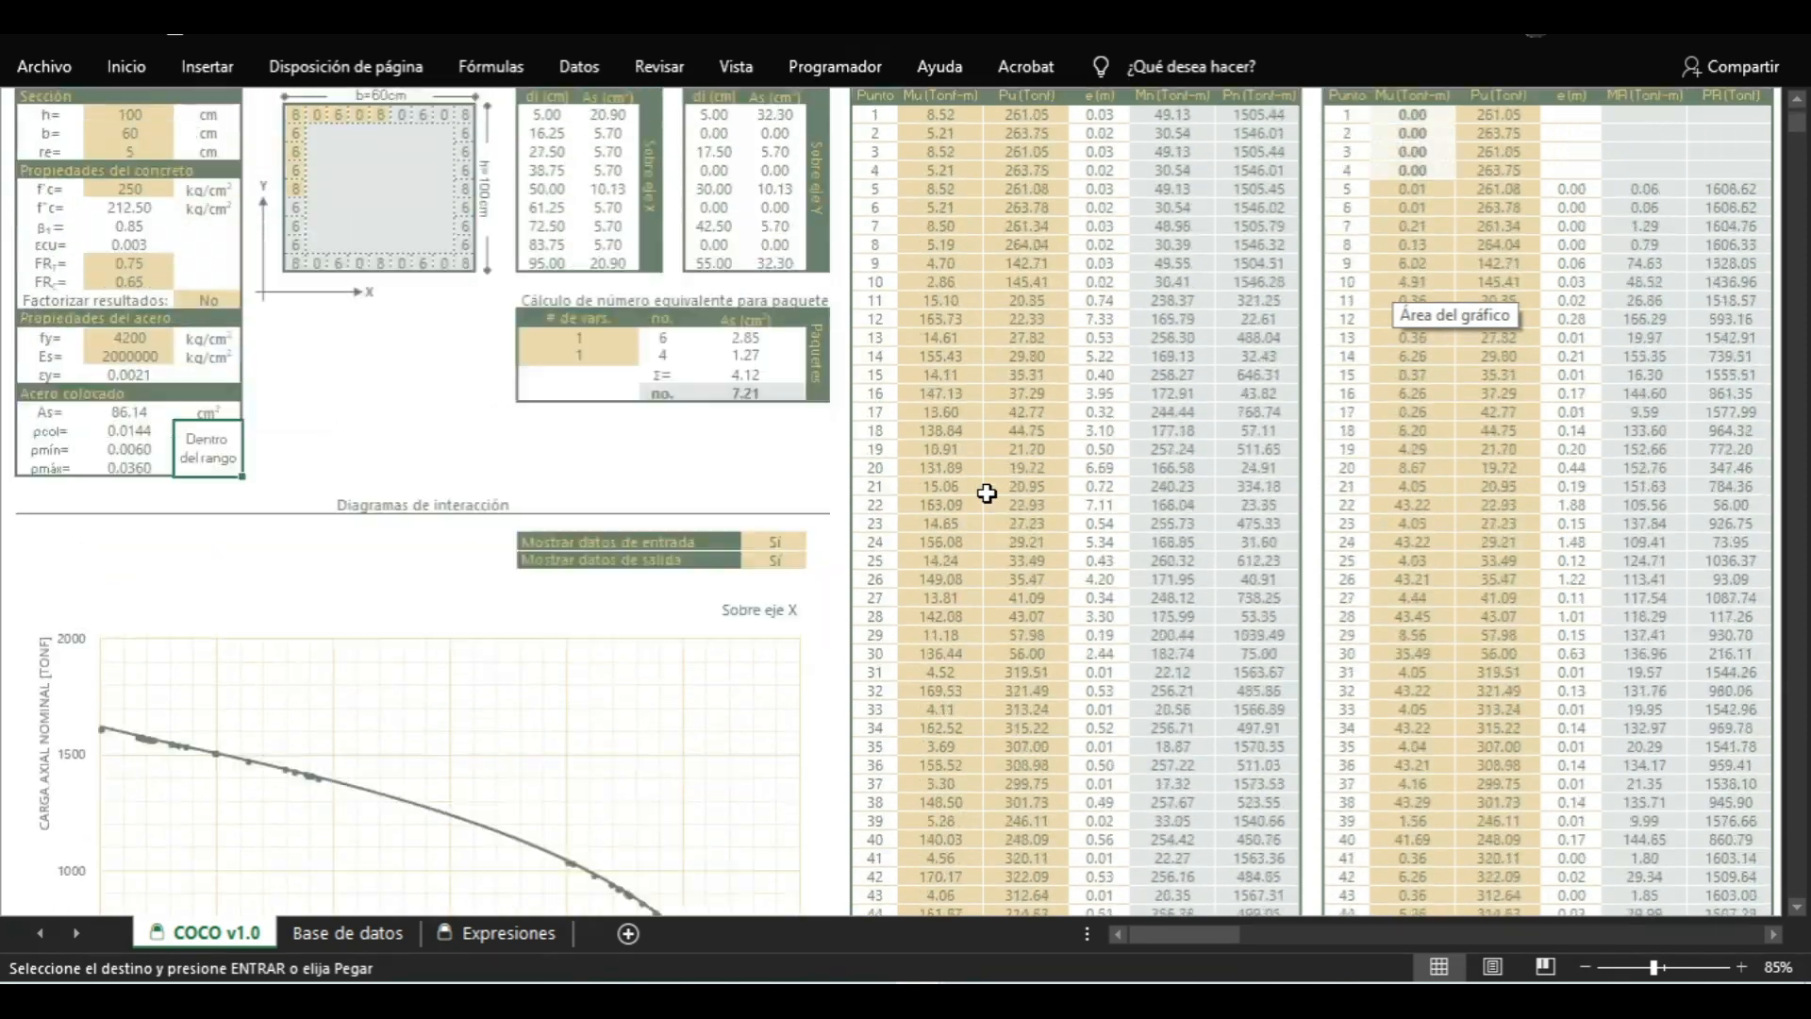
type("1")
key("Return")
type("0.01")
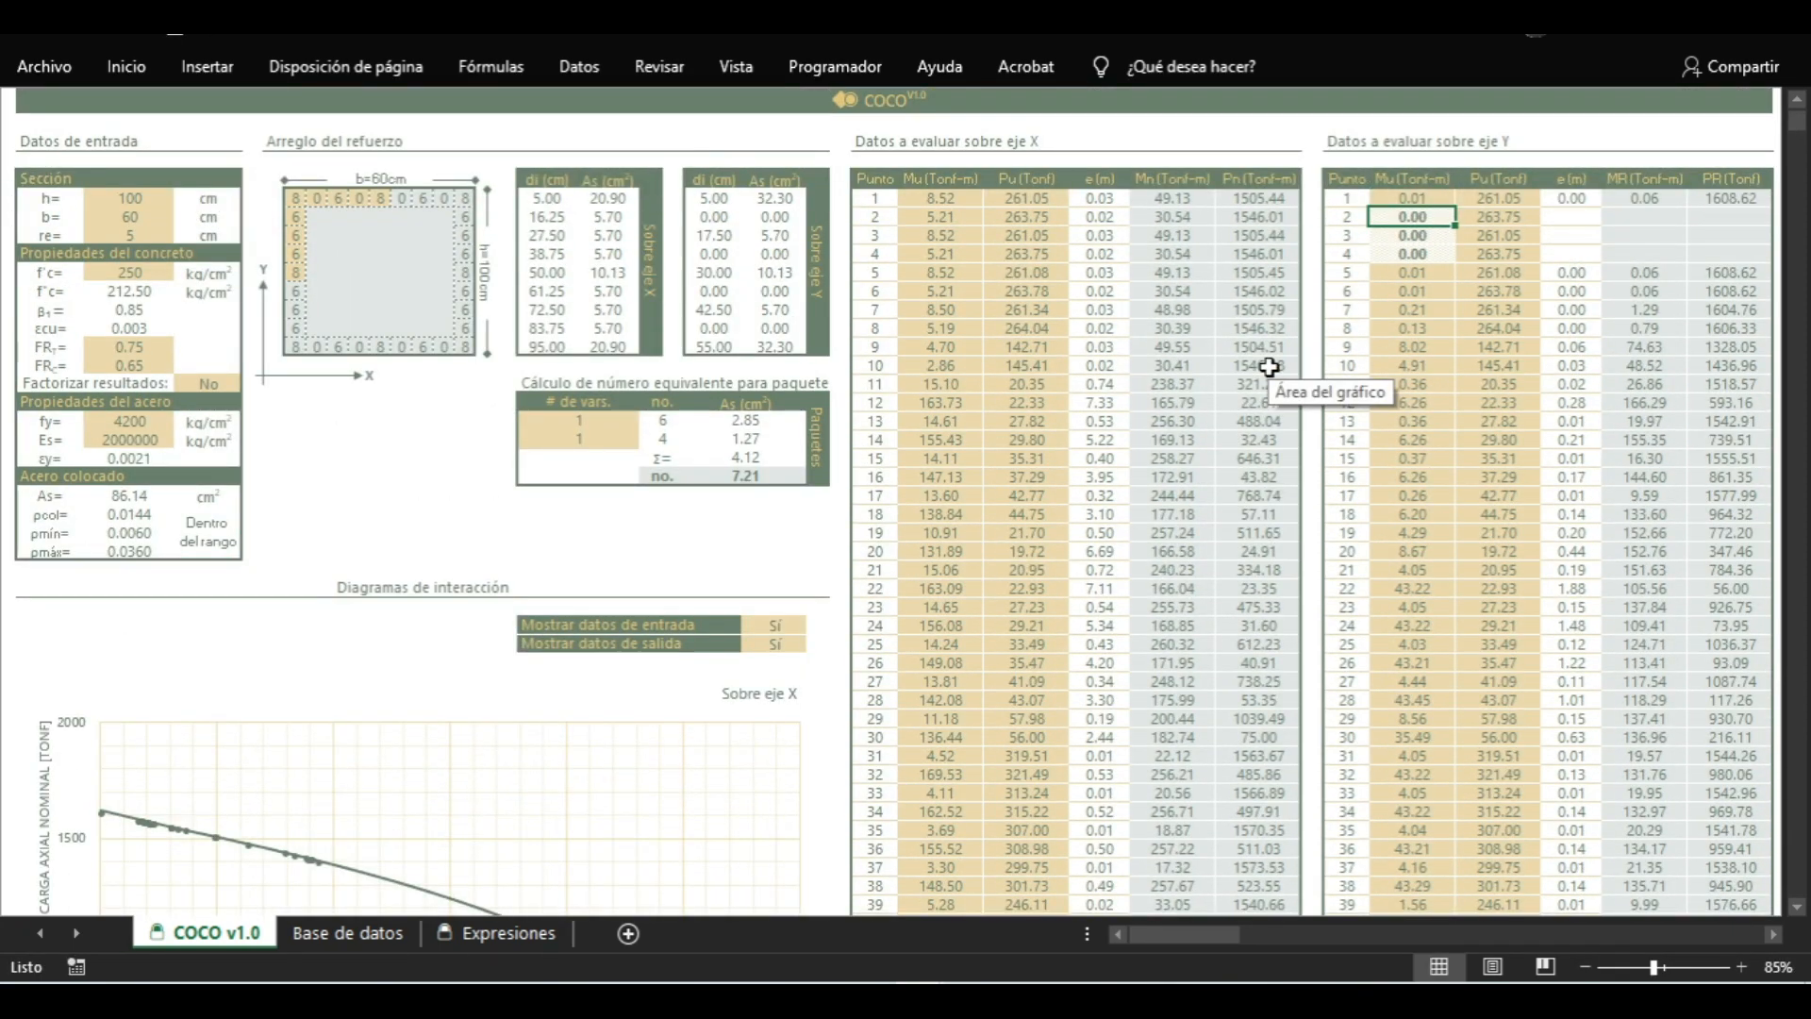
key("Return")
type("0.01")
key("Return")
type("0.01")
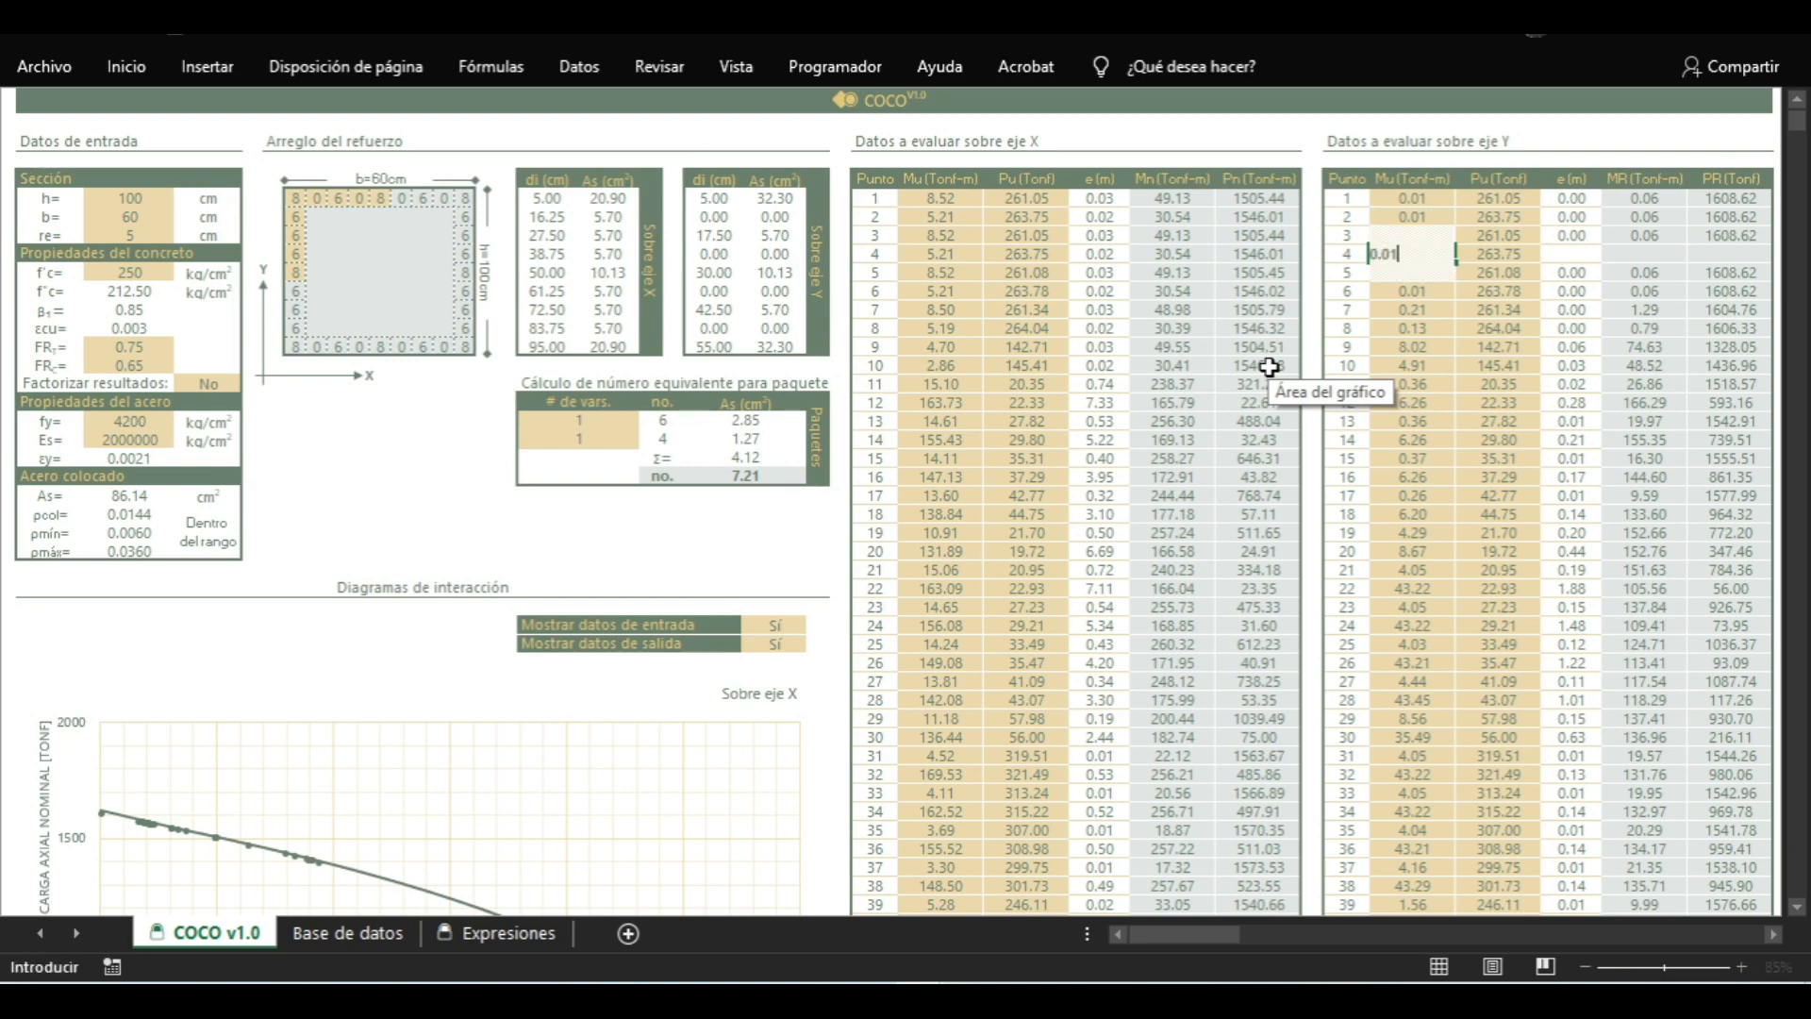
key("Return")
left_click_drag(1627, 198, 1736, 264)
left_click(323, 433)
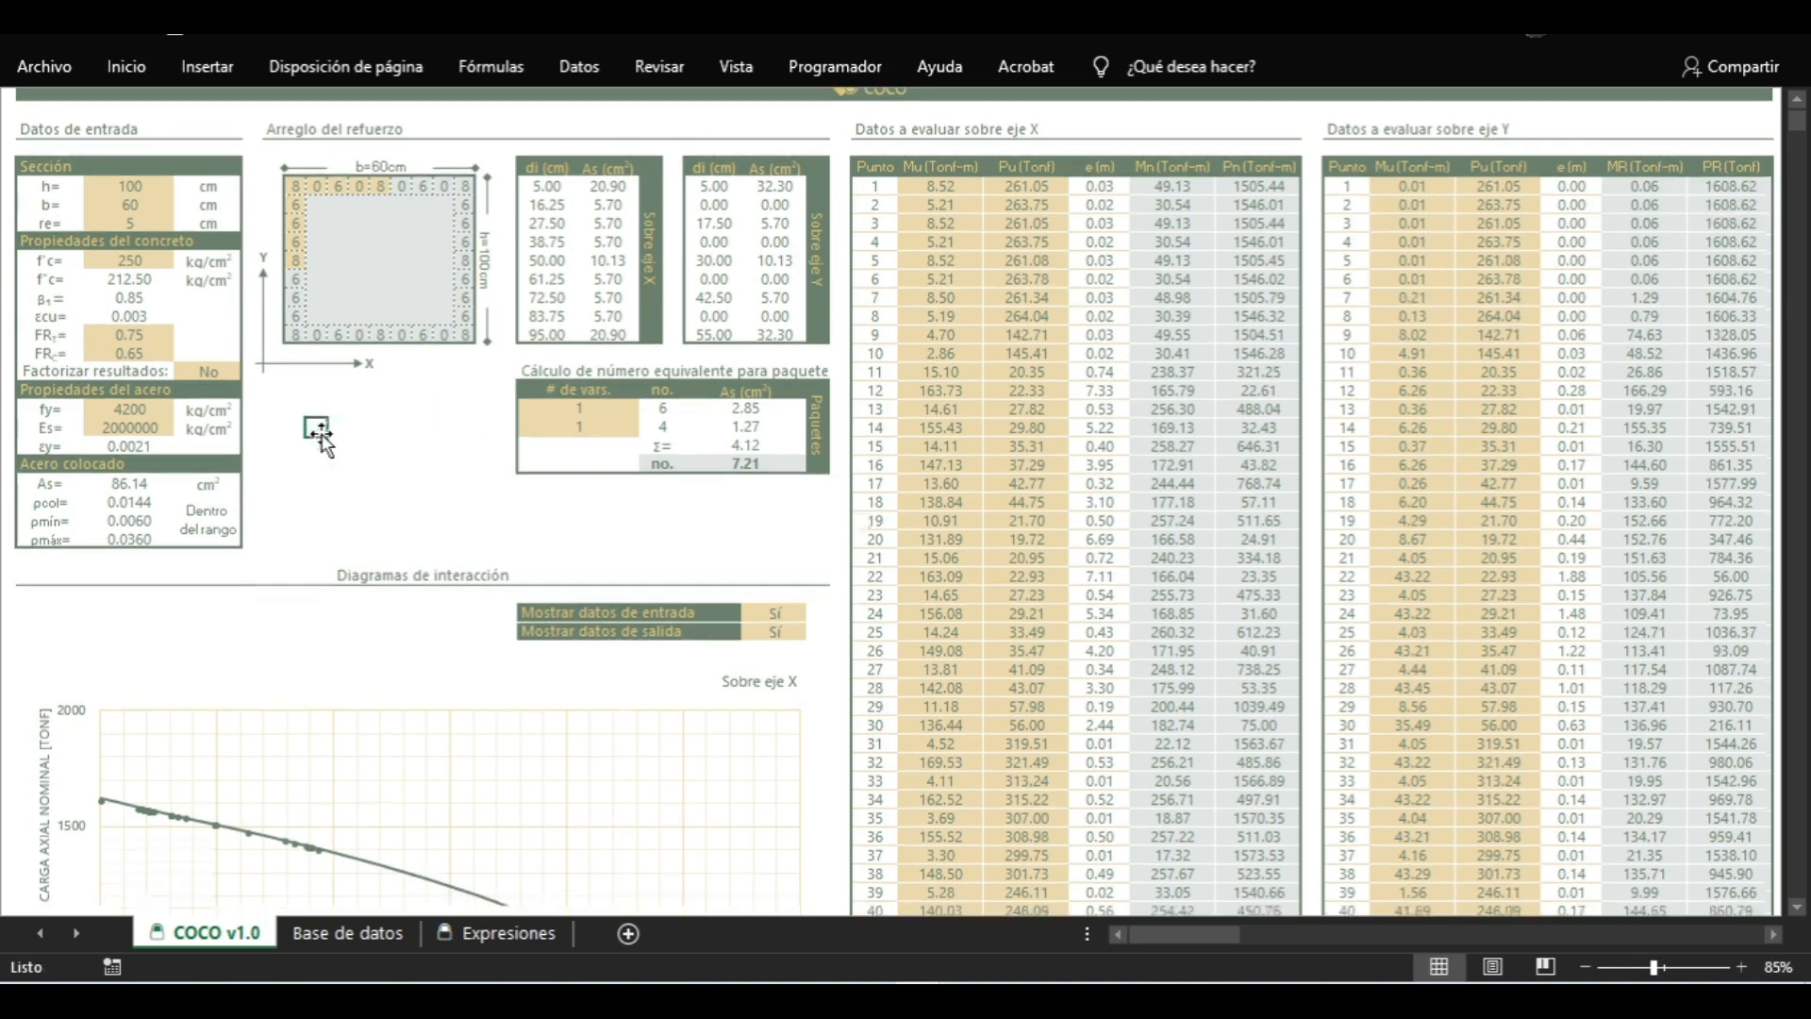
scroll(324, 433, "down", 18)
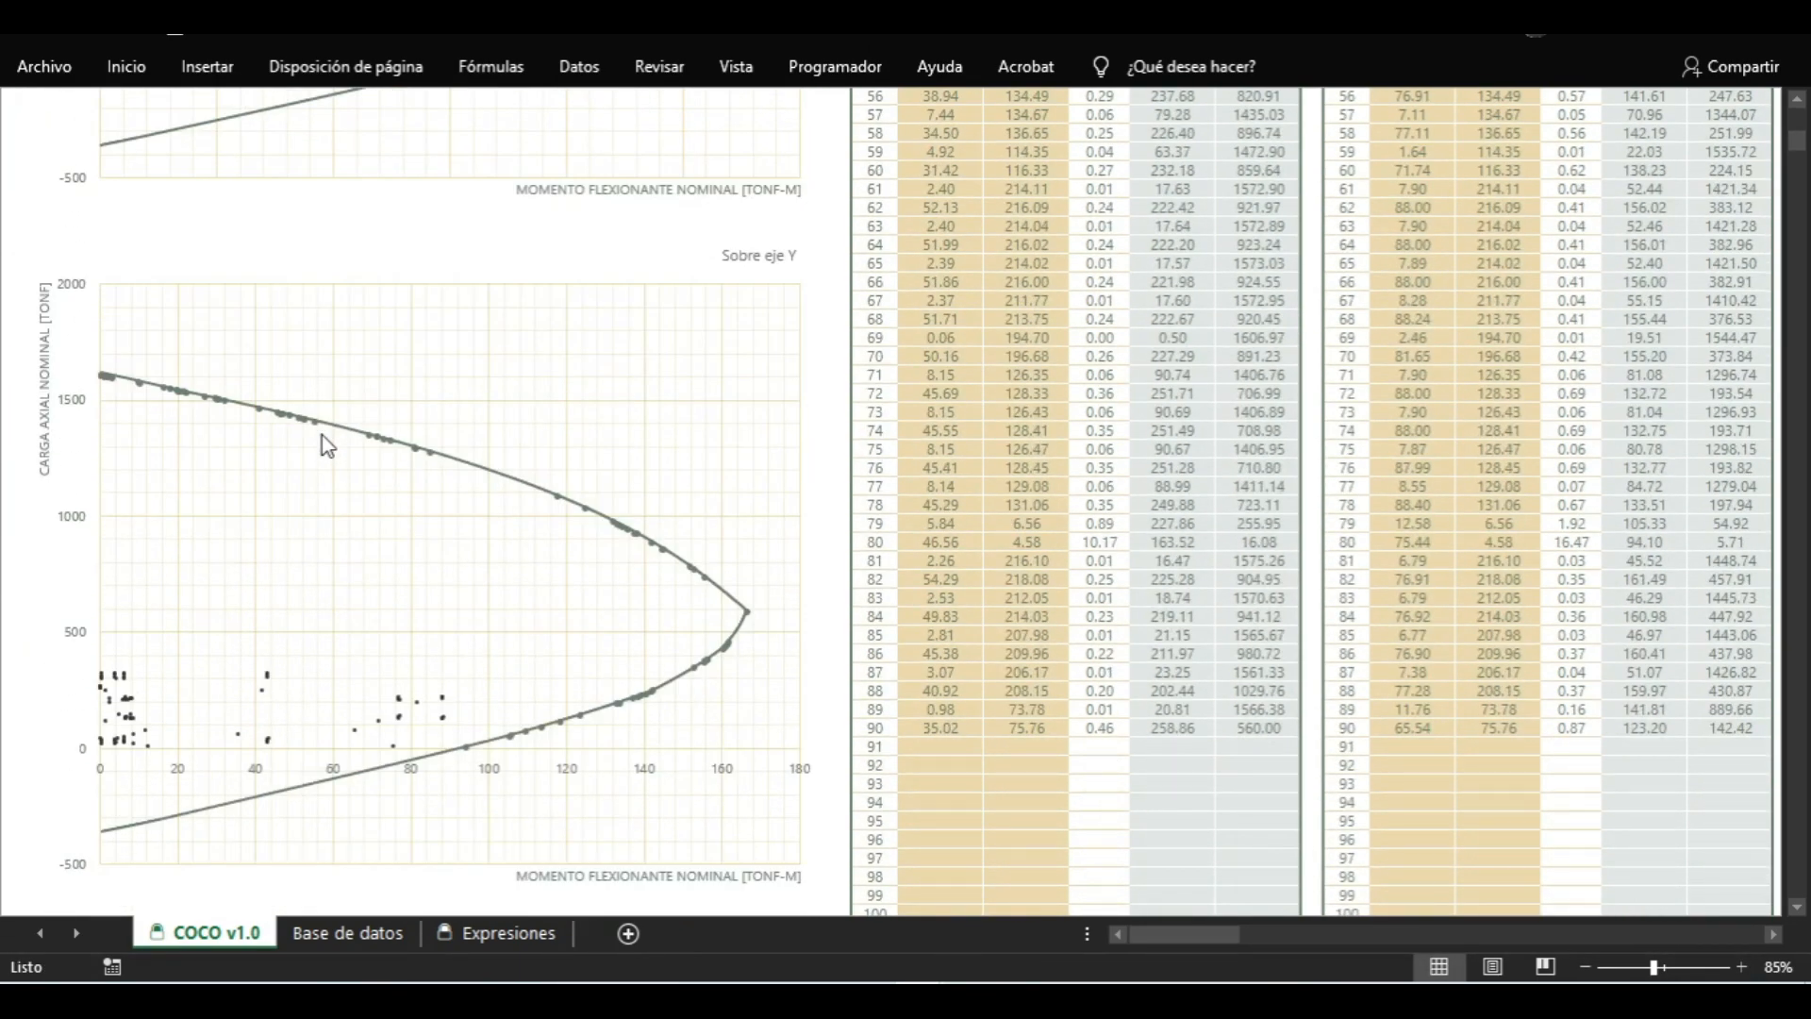
Set the section width b to 80 cm and the concrete strength f'c to 300 kg/cm²
scroll(324, 442, "up", 18)
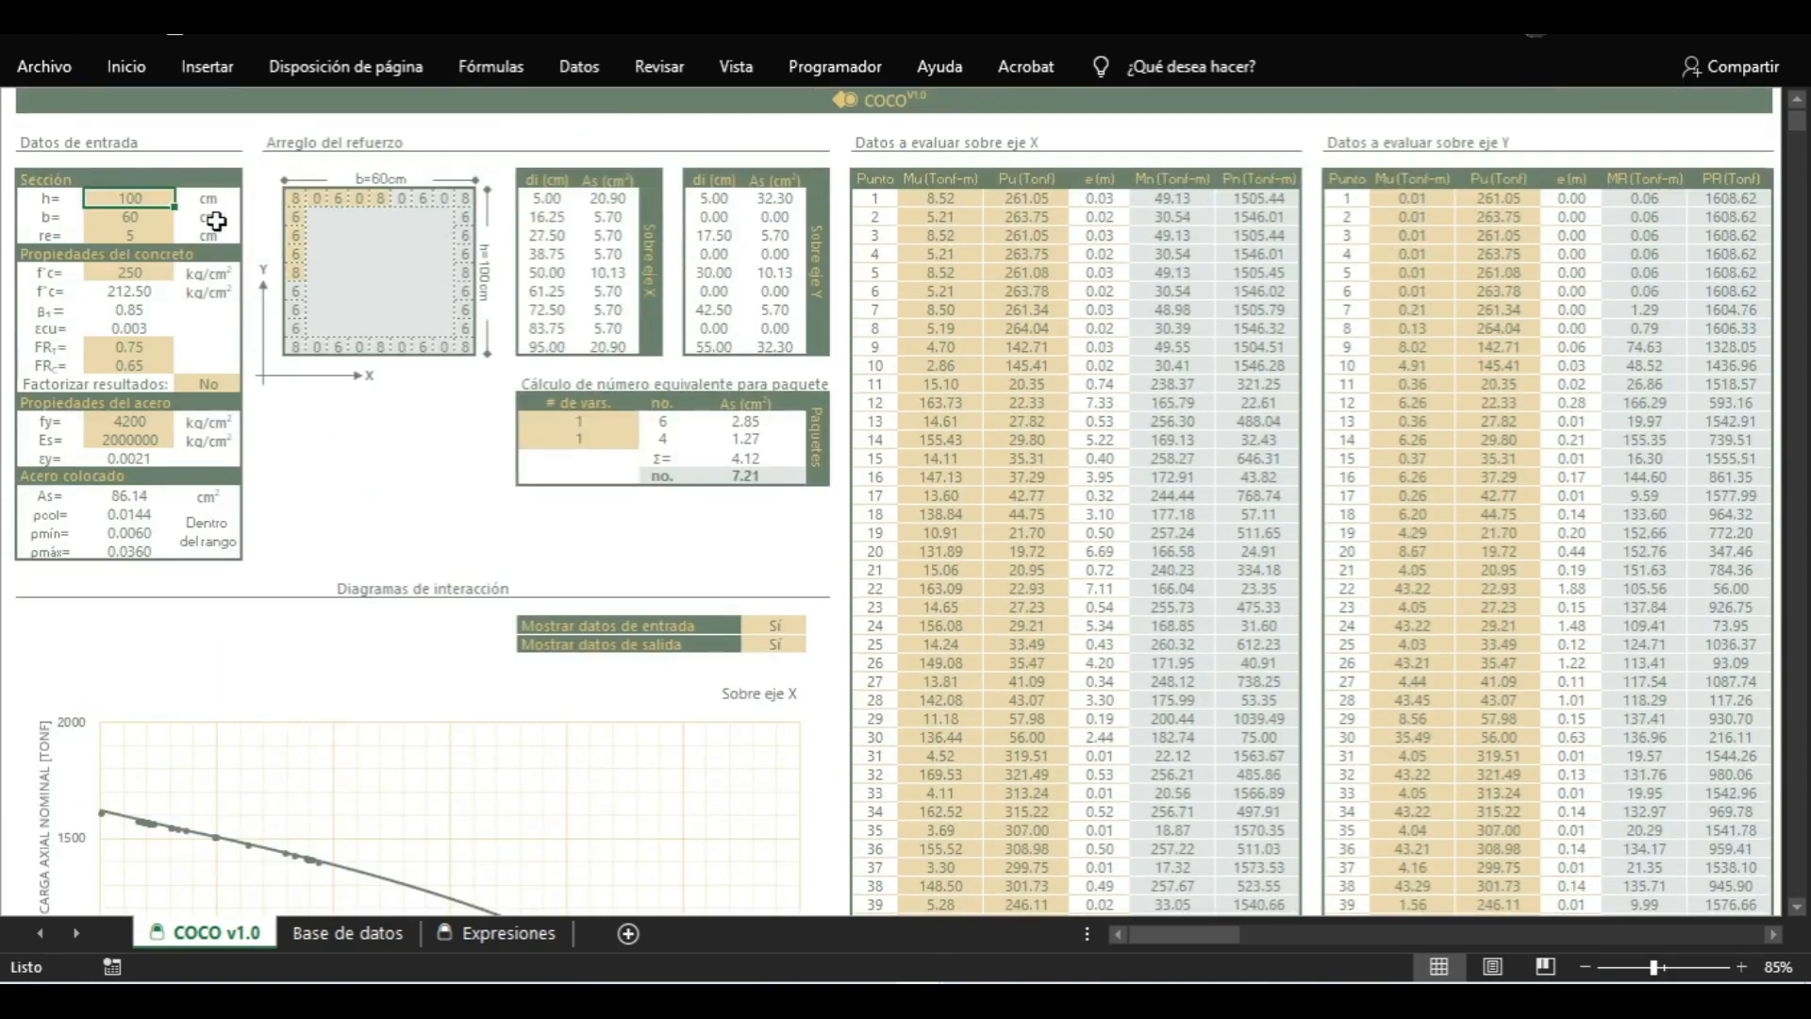
type("80")
key("Return")
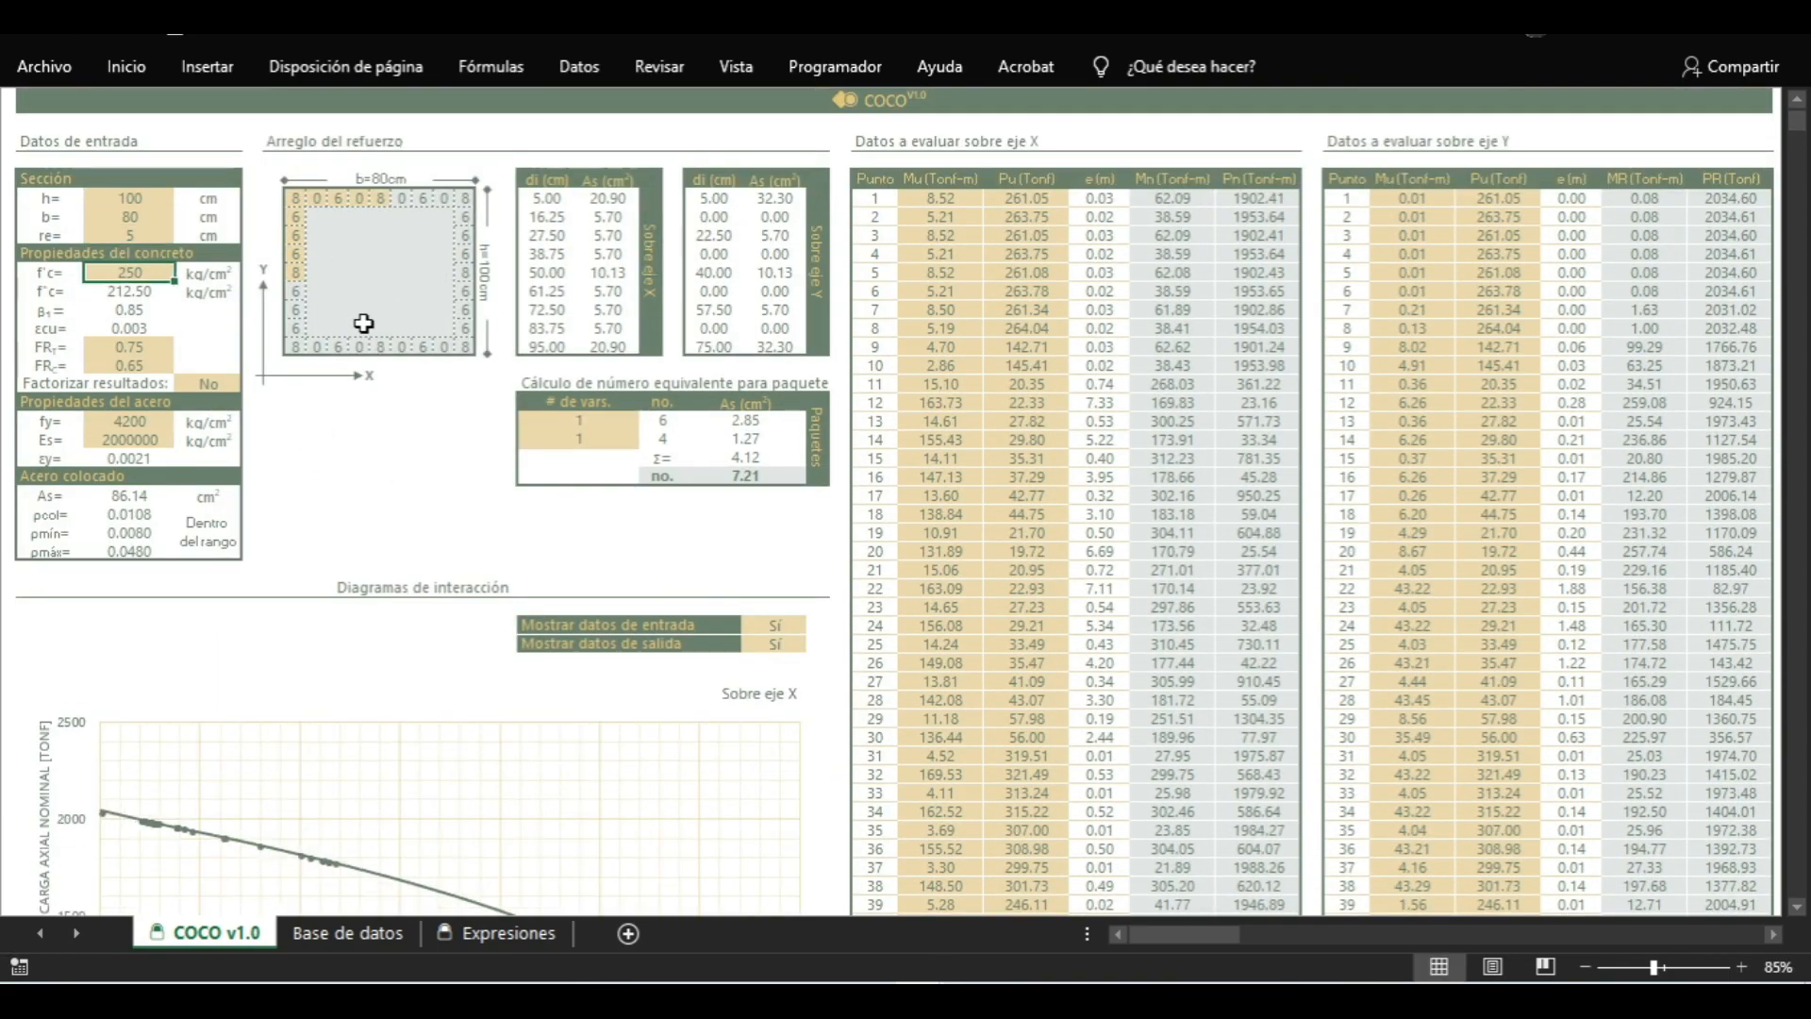
type("300")
key("Return")
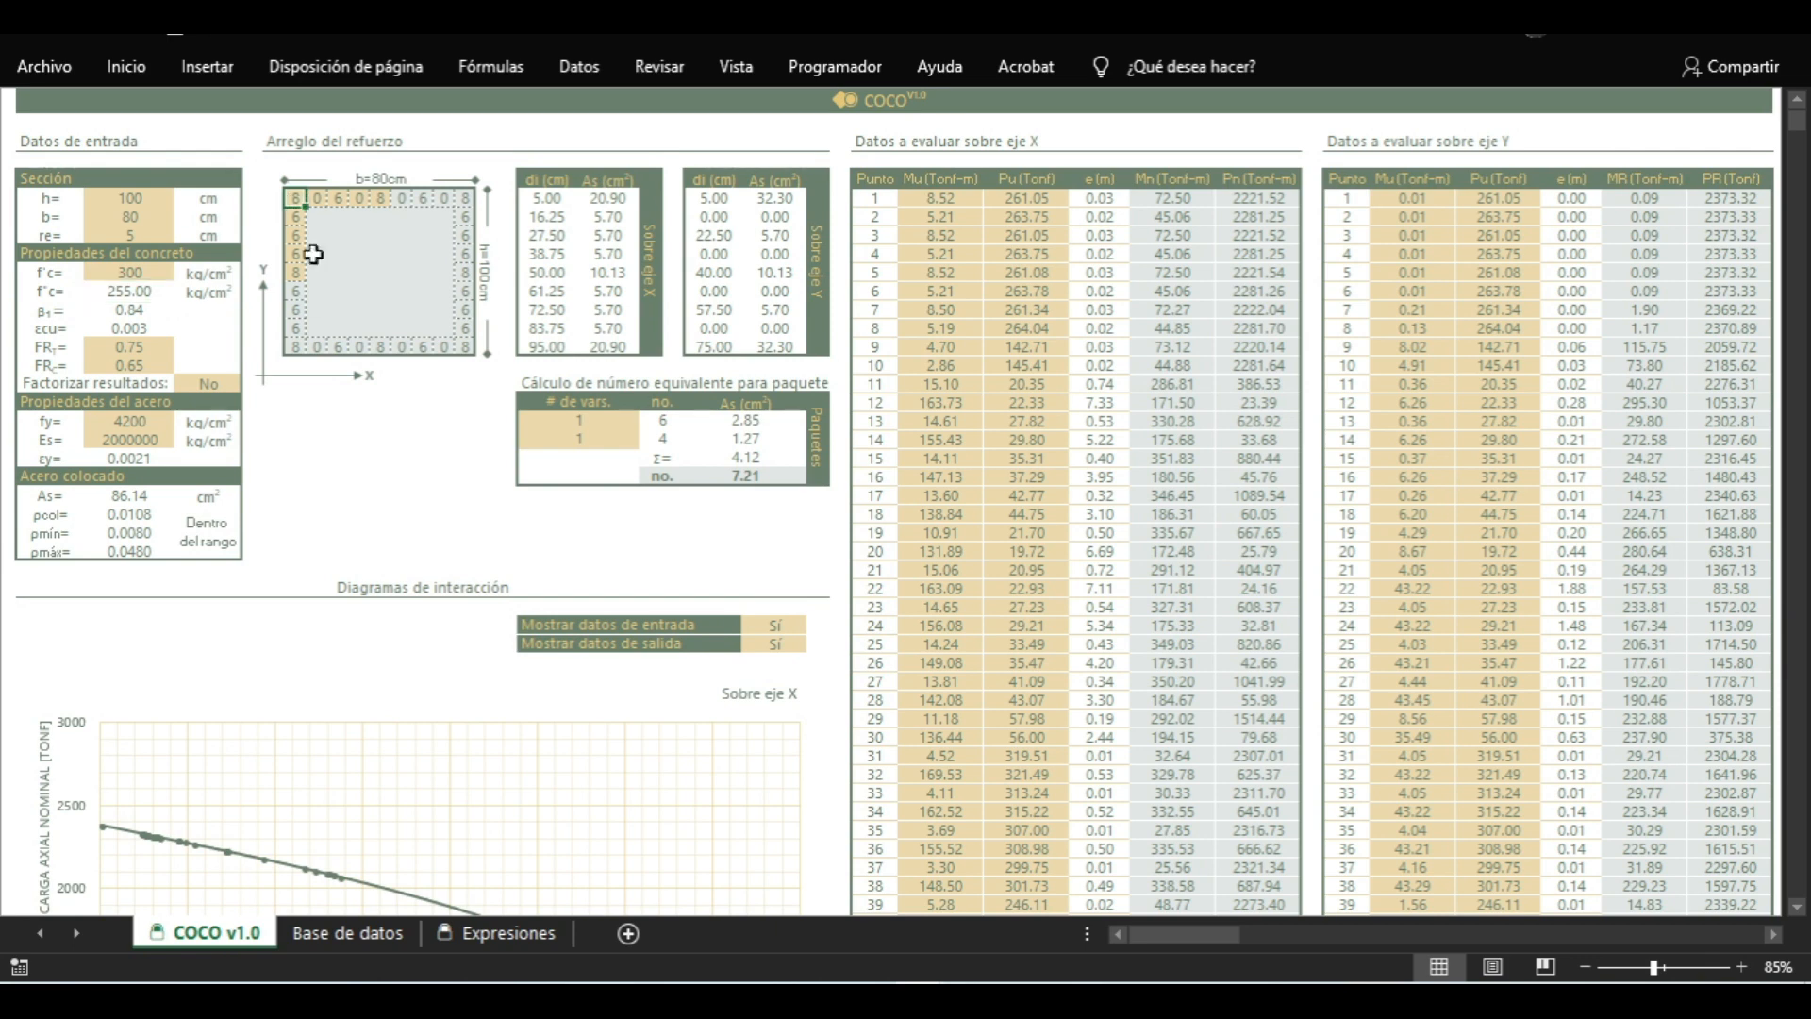
Place no. 6 bars in the two empty positions of the reinforcement layout's first input row and check the interaction diagrams
left_click(601, 418)
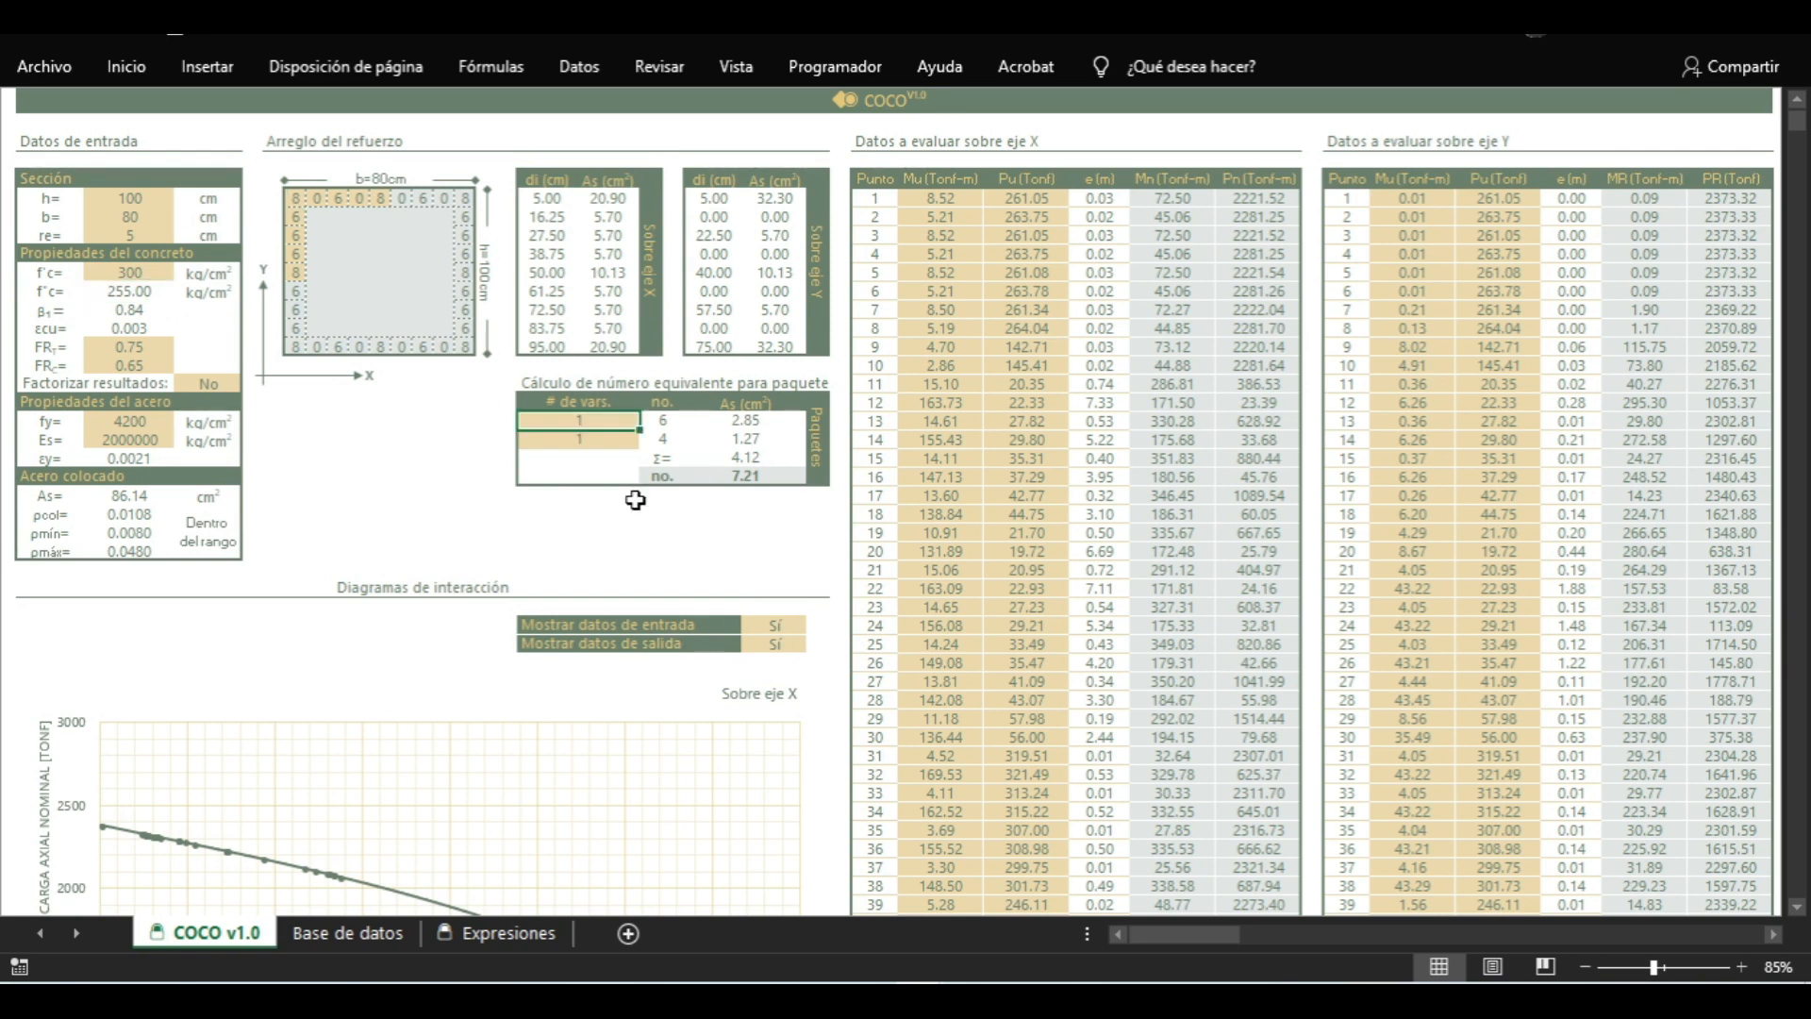
left_click(671, 425)
left_click(444, 495)
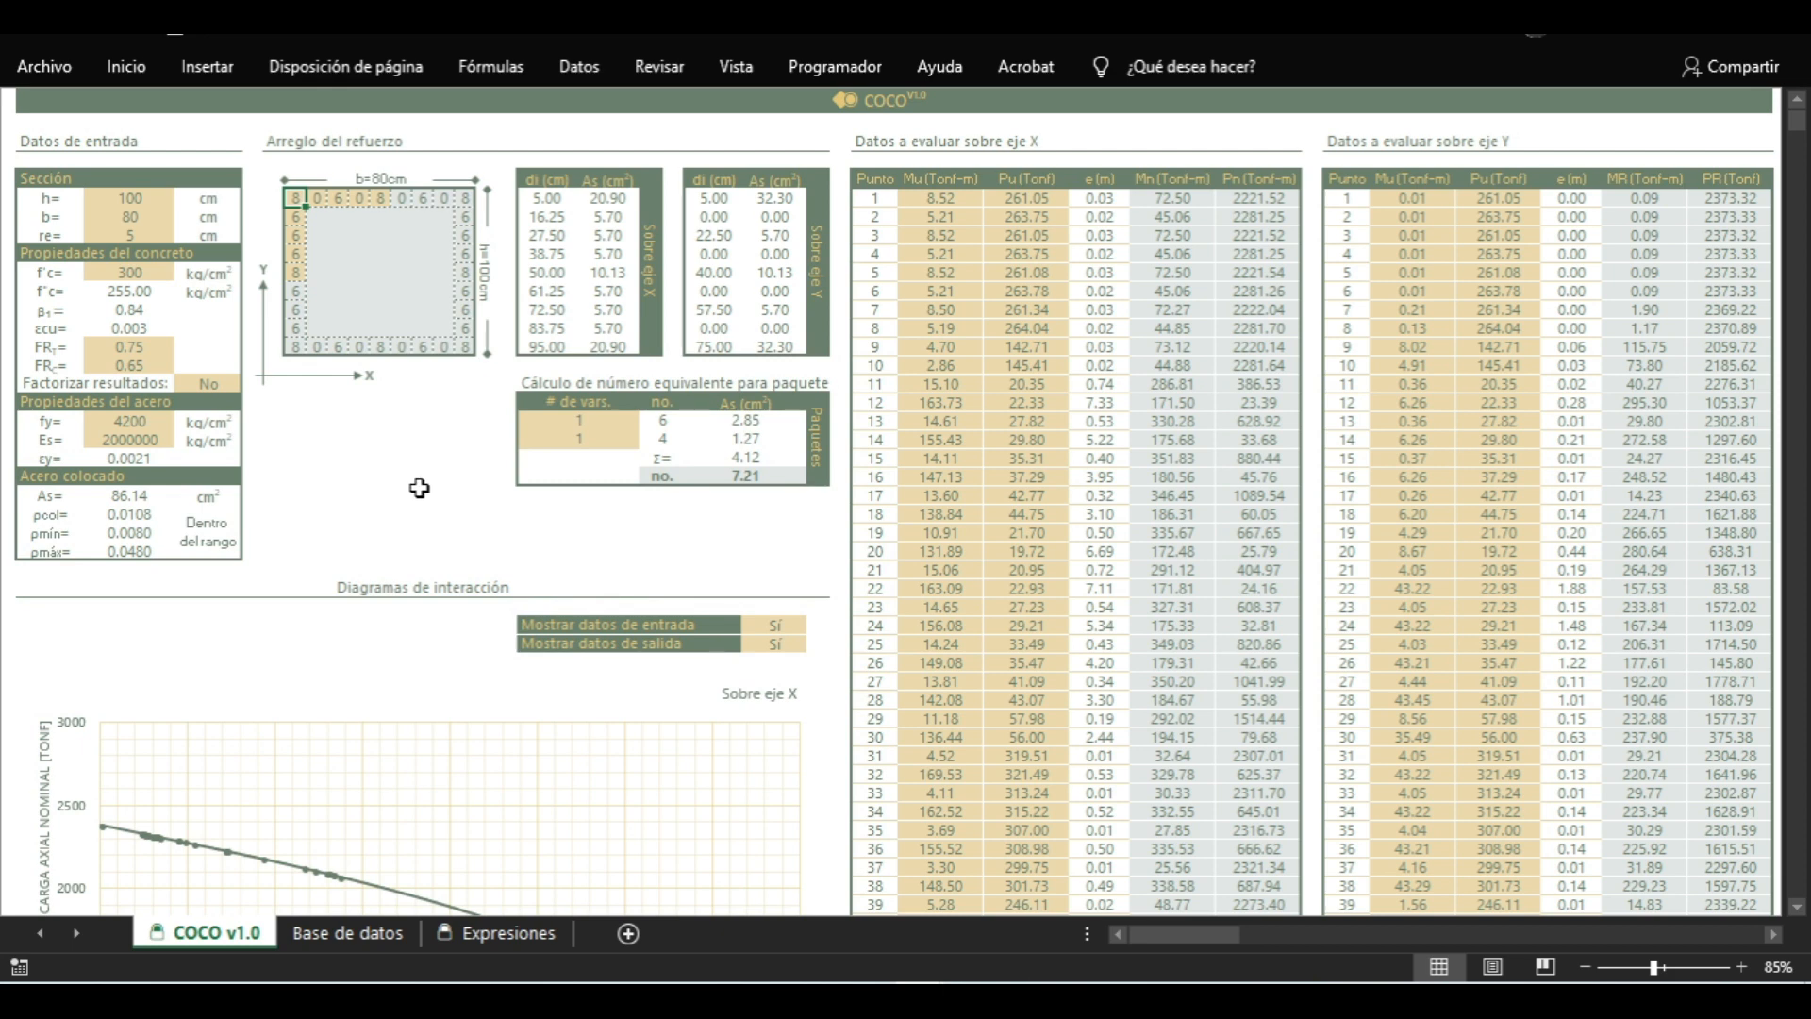
type("6")
key("Right")
key("Right")
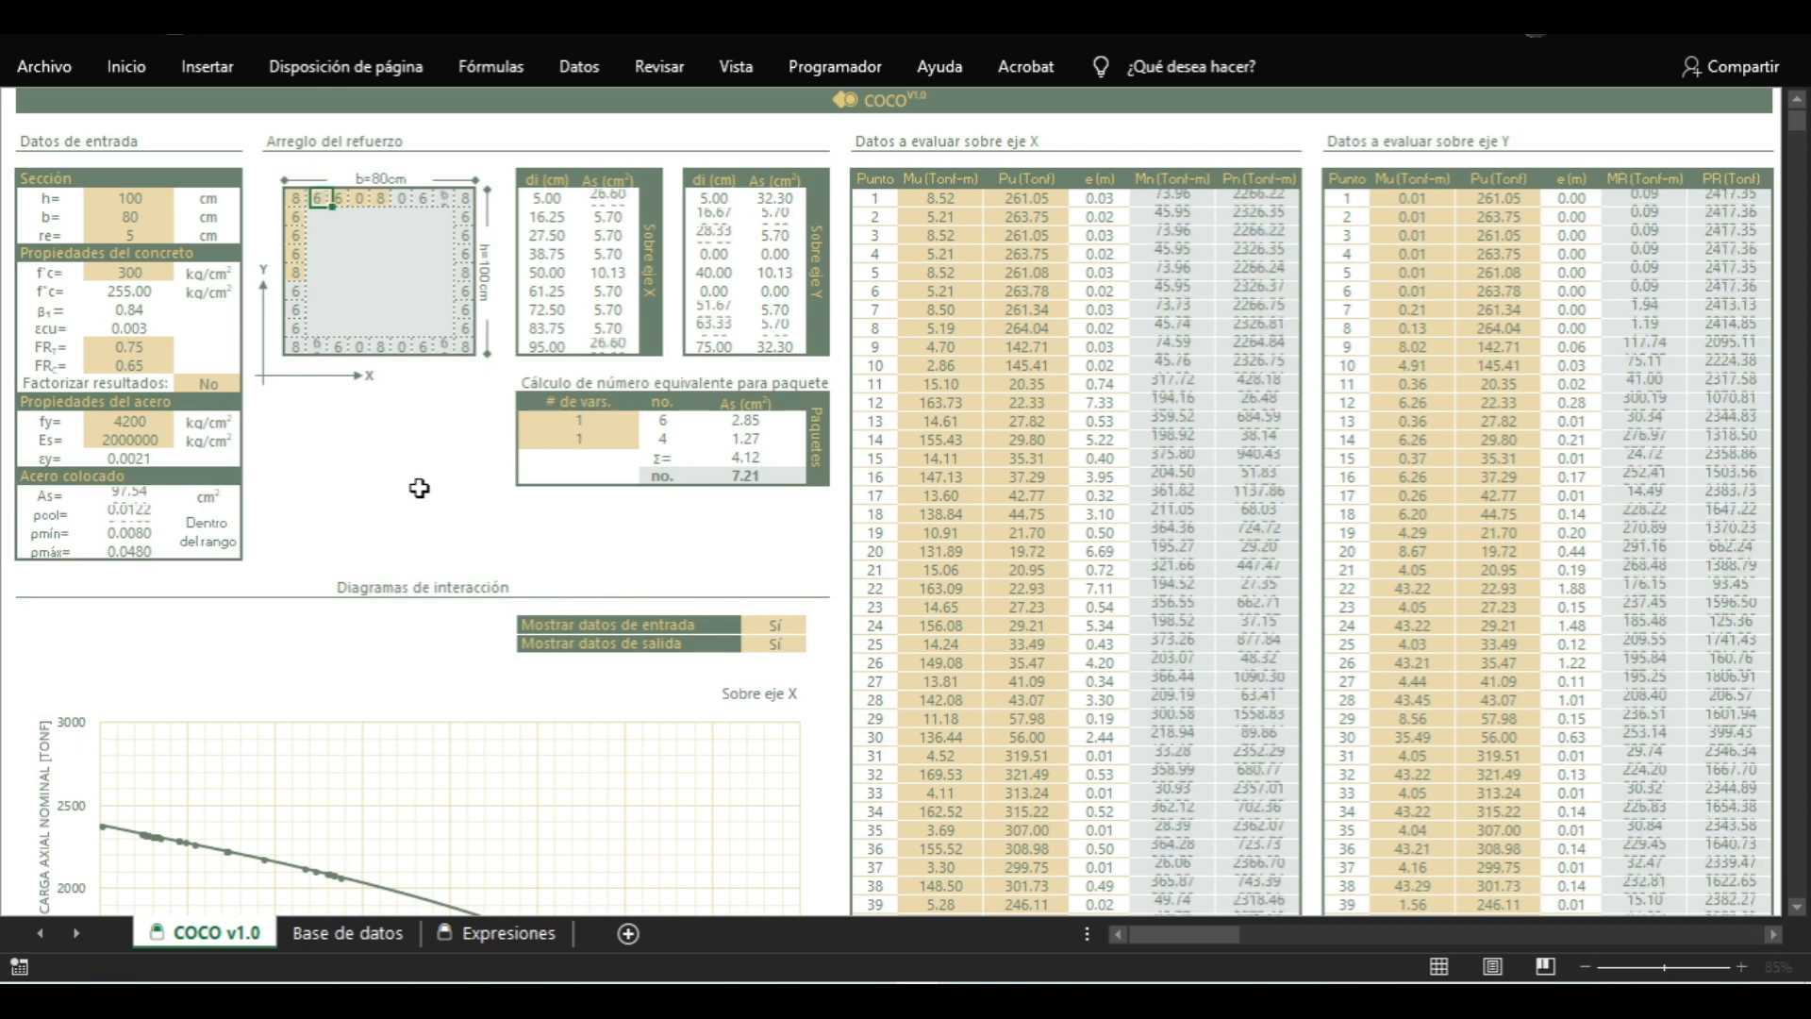
type("6")
key("Left")
key("Left")
key("Left")
left_click(420, 490)
scroll(422, 493, "down", 15)
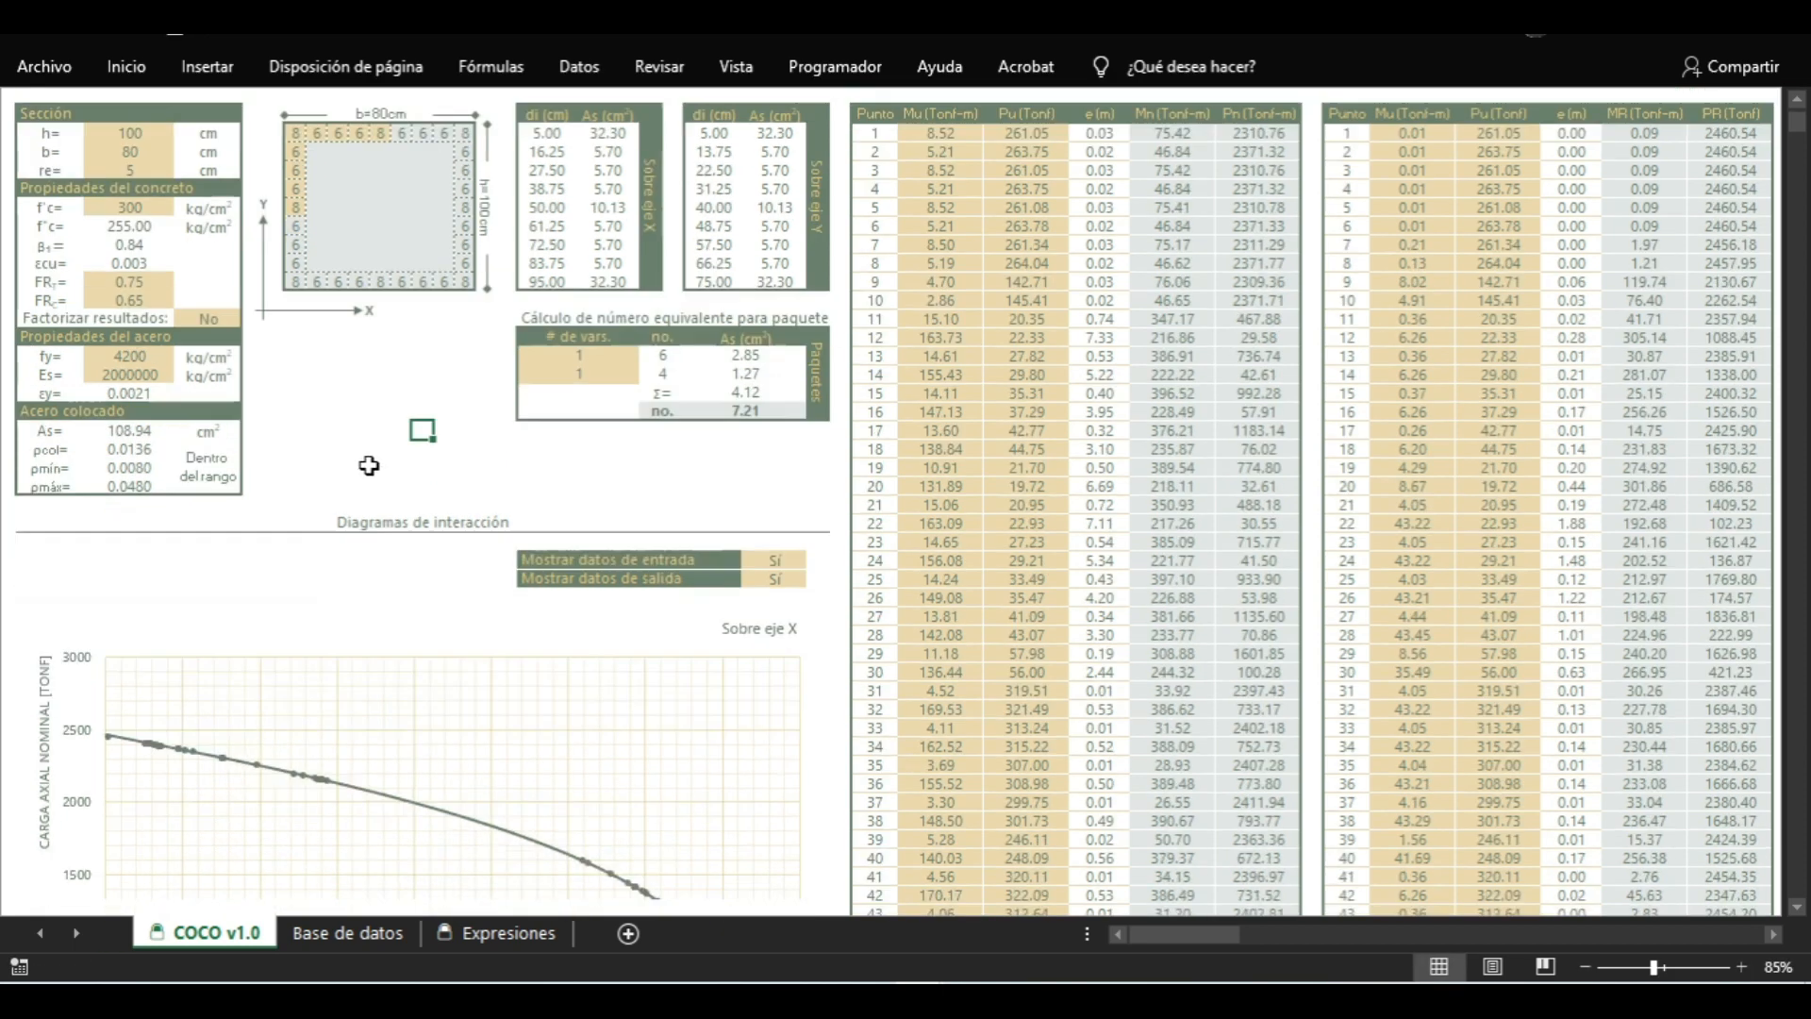
Review the FR factors and the Mn and Pn headings, set Factorizar resultados to Sí, and check point 1's factored resistances about both axes
scroll(826, 514, "up", 15)
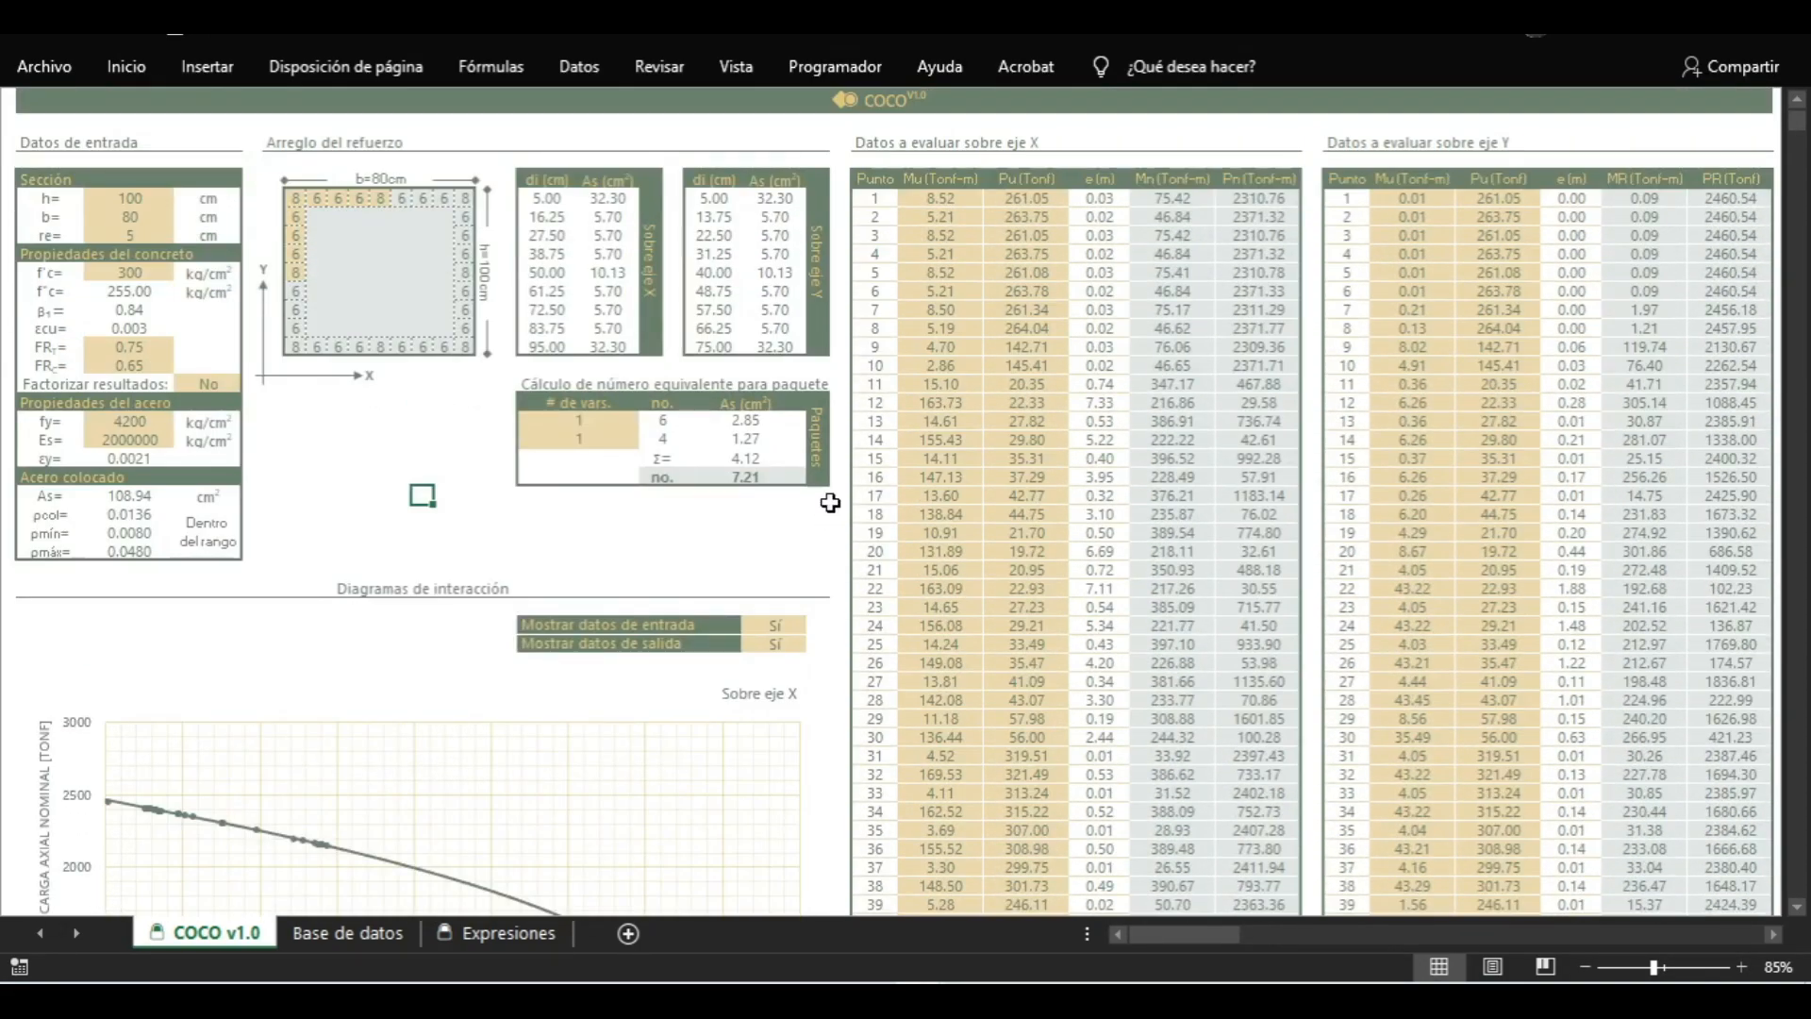
left_click(131, 347)
left_click(125, 367)
left_click(222, 384)
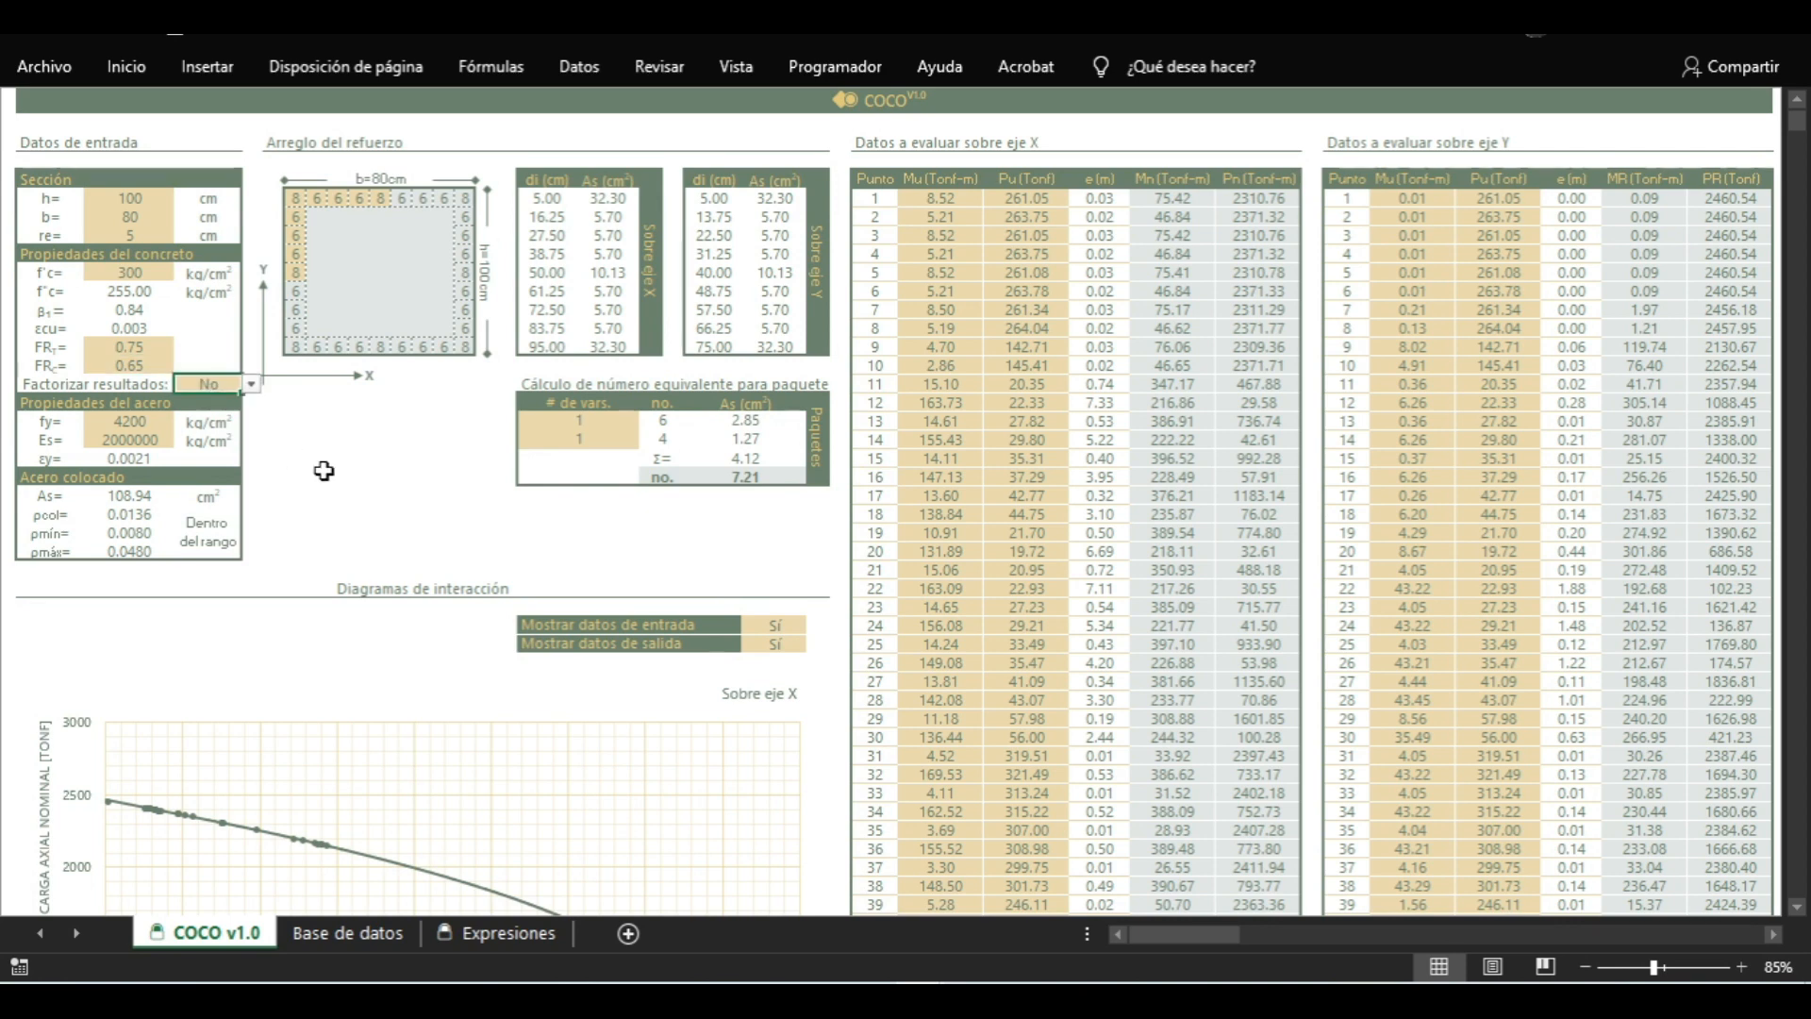
left_click_drag(1148, 177, 1255, 178)
left_click_drag(1645, 178, 1735, 178)
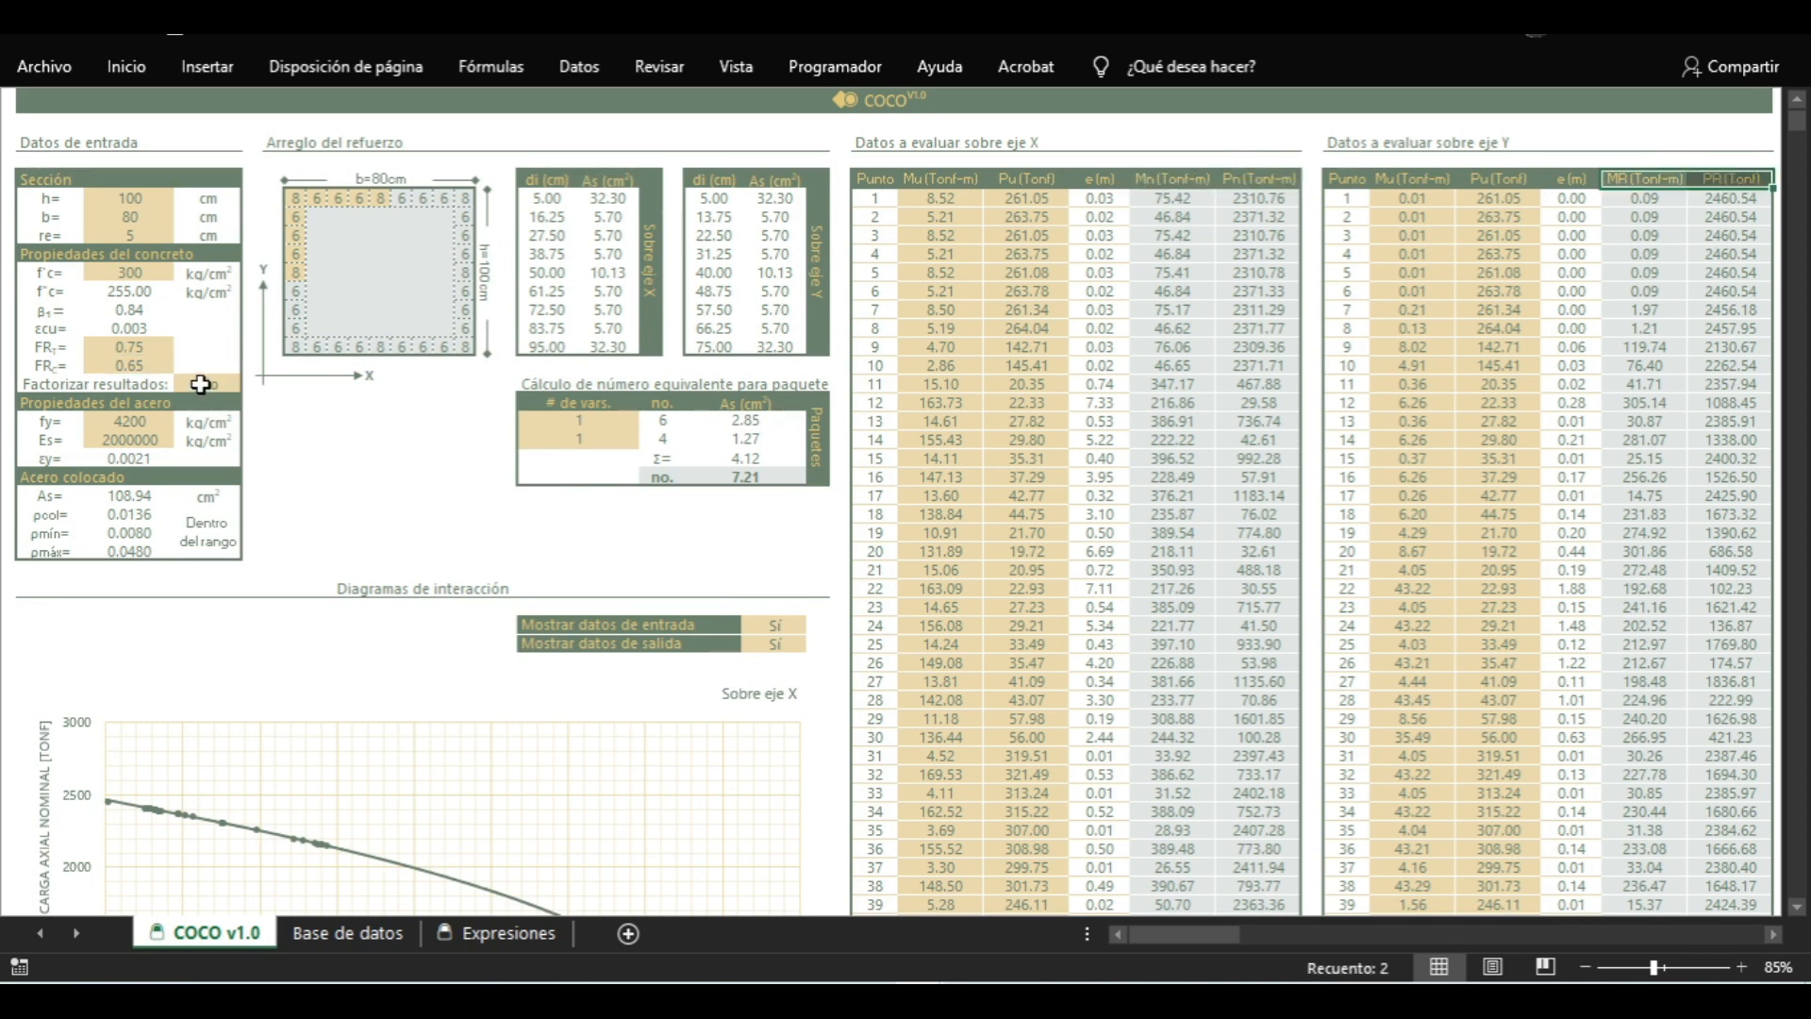
left_click(200, 385)
left_click(251, 384)
left_click(215, 399)
left_click_drag(1168, 199, 1275, 199)
left_click_drag(1641, 198, 1695, 195)
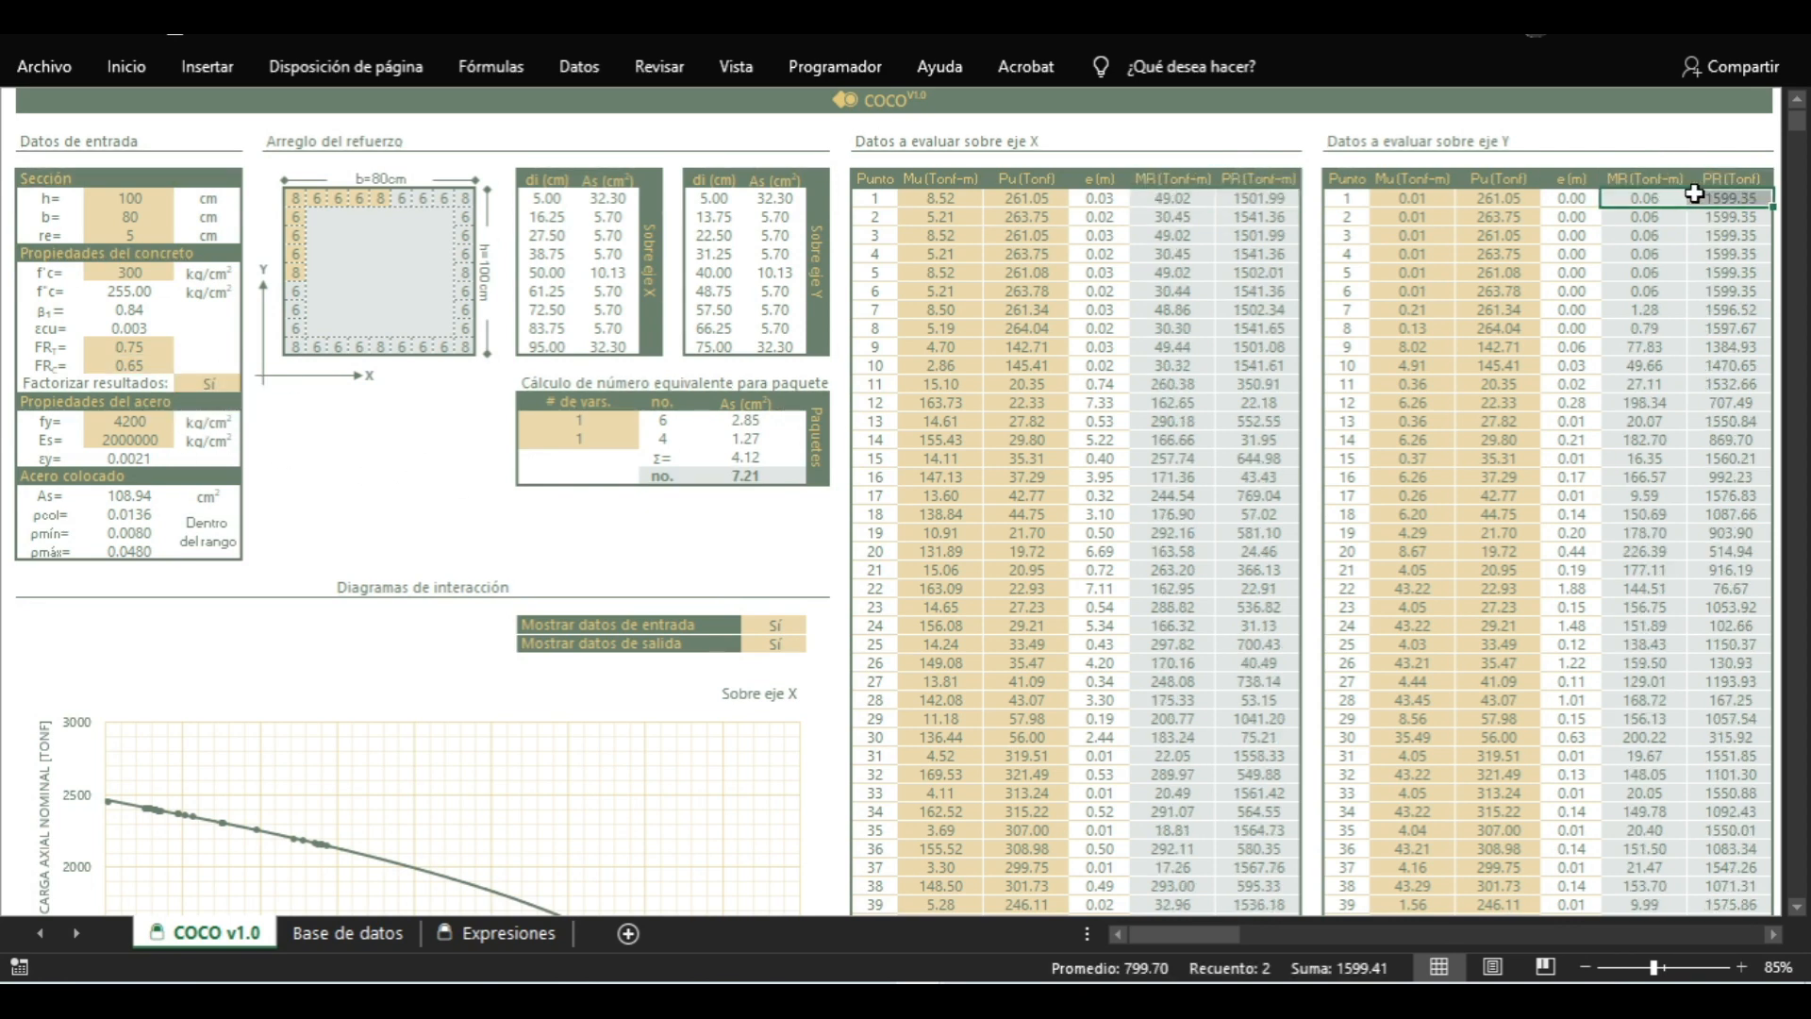
Switch Factorizar resultados to No and back to Sí to compare nominal with factored resistances
left_click(200, 385)
left_click(251, 385)
left_click(215, 415)
left_click(250, 385)
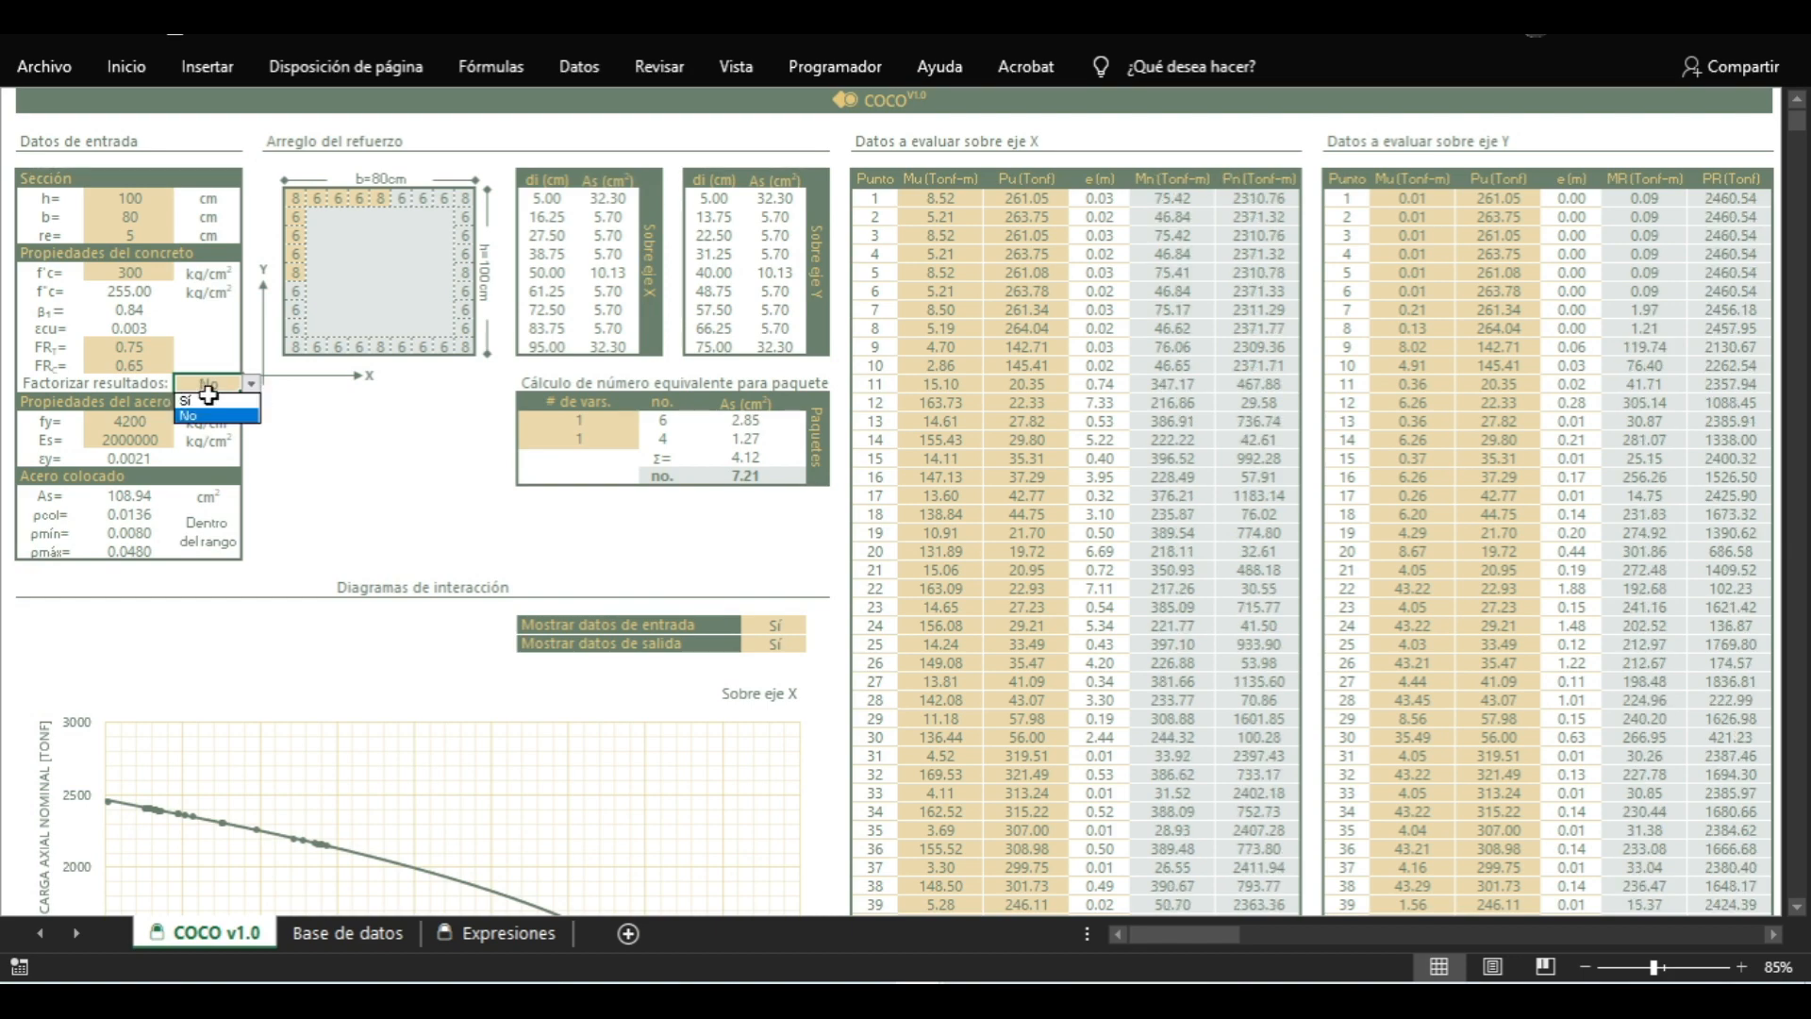
left_click(208, 399)
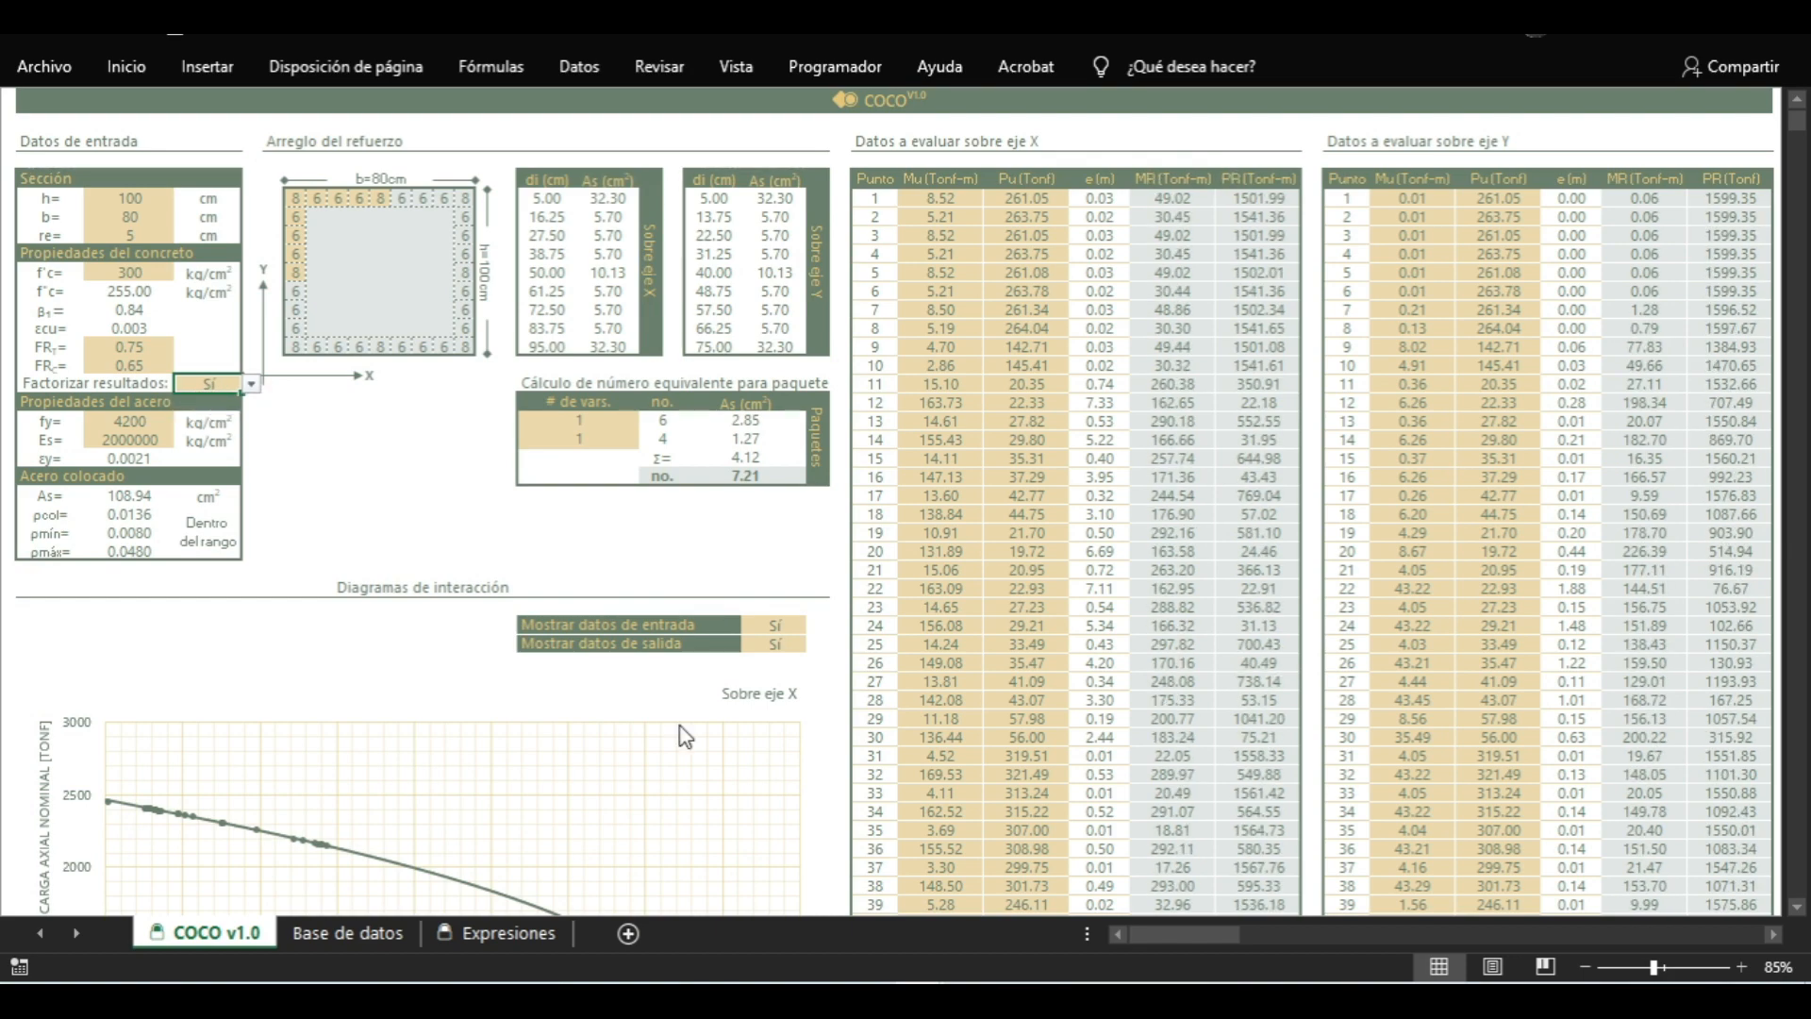